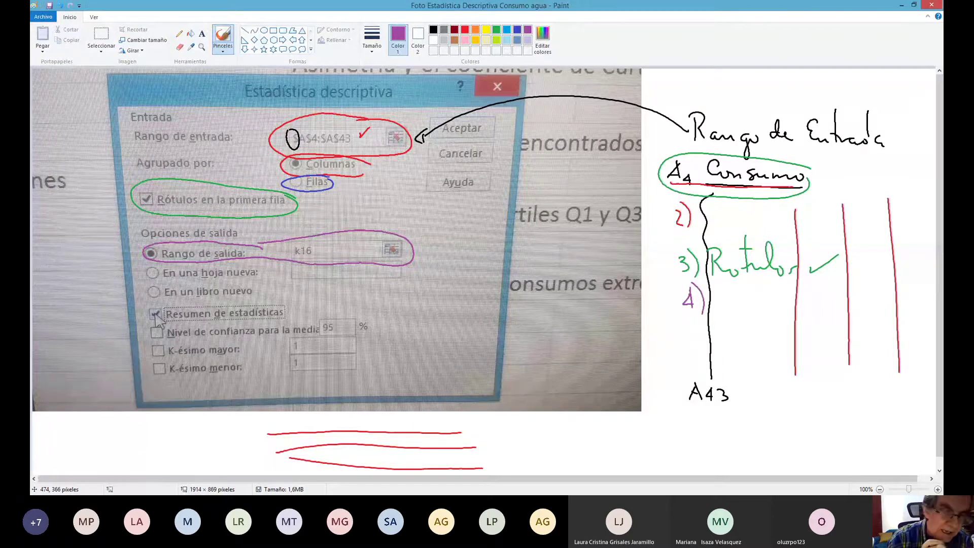
# Draw a purple arrow to the Rango de salida field and circle the En un libro nuevo option in purple
pyautogui.moveTo(323, 237); pyautogui.dragTo(373, 216)
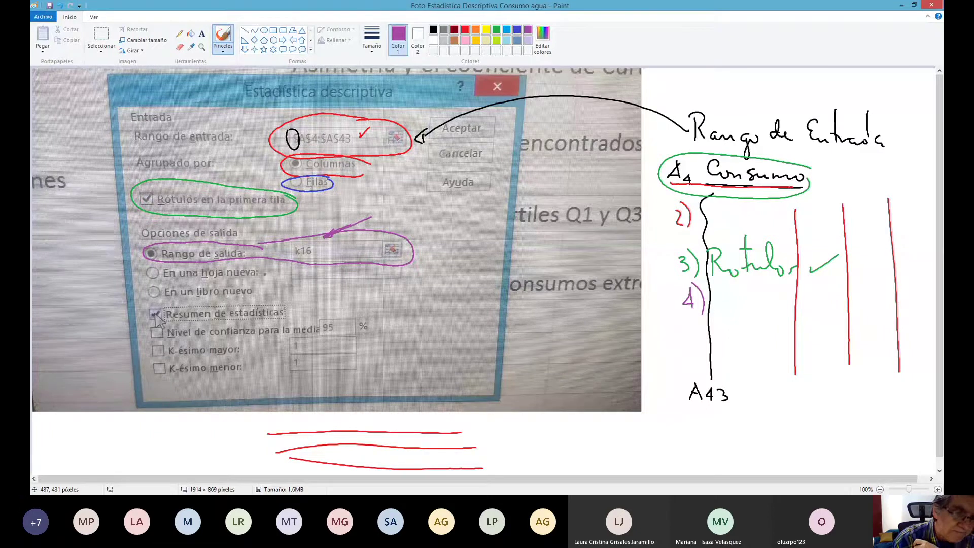
pyautogui.moveTo(157, 303)
pyautogui.mouseDown()
pyautogui.moveTo(261, 295)
pyautogui.moveTo(218, 284)
pyautogui.moveTo(165, 304)
pyautogui.mouseUp()
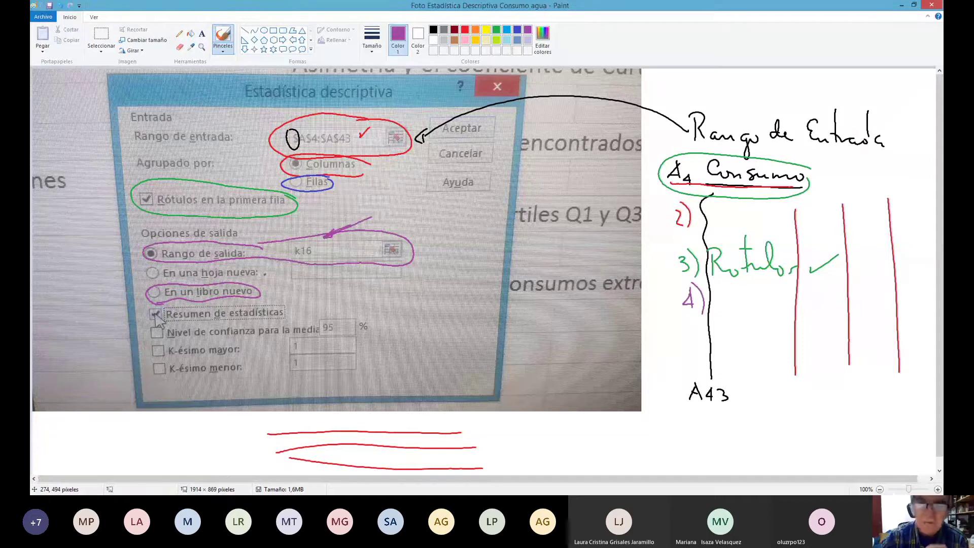
# In light blue, write "5)" below the "4)" note and circle the Resumen de estadísticas option
pyautogui.click(507, 30)
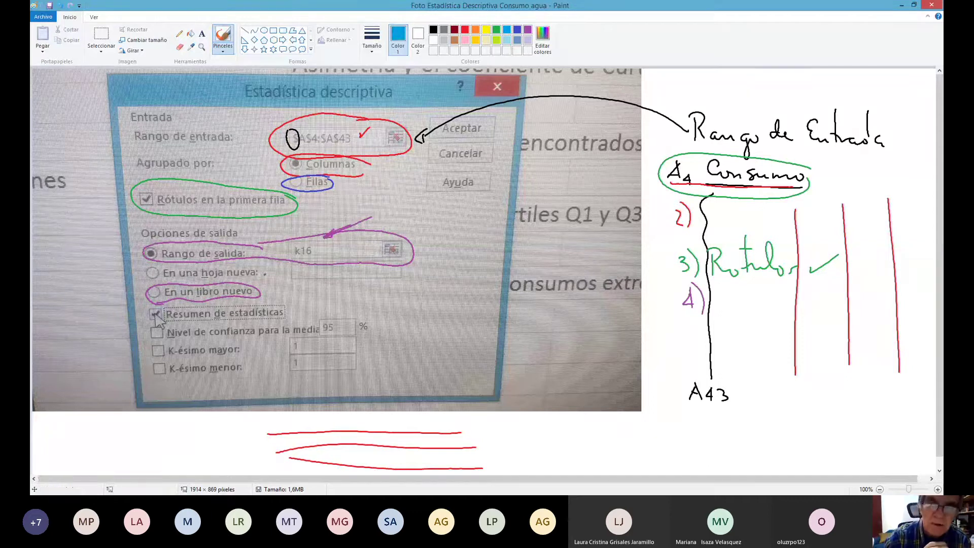
pyautogui.moveTo(685, 325)
pyautogui.mouseDown()
pyautogui.moveTo(686, 340)
pyautogui.moveTo(705, 347)
pyautogui.mouseUp()
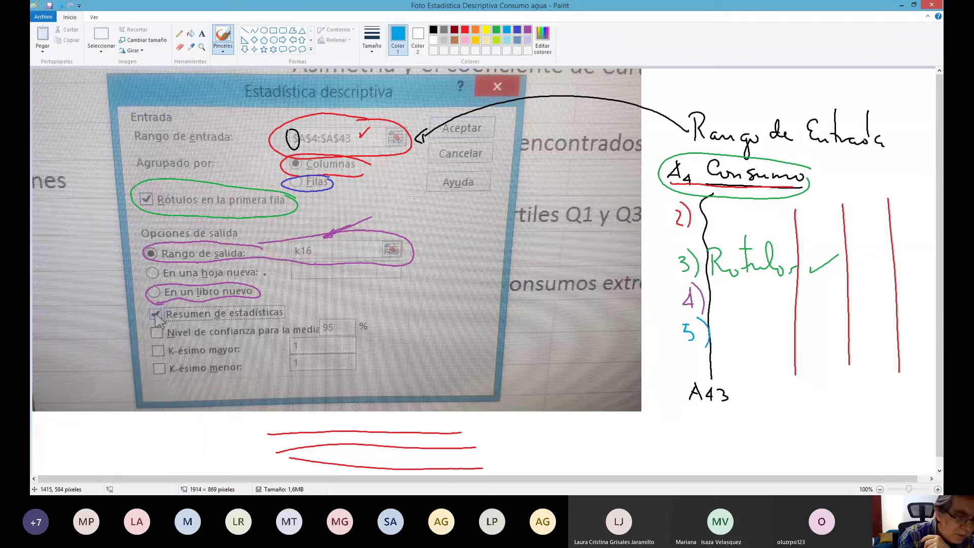
pyautogui.moveTo(153, 315)
pyautogui.mouseDown()
pyautogui.moveTo(199, 327)
pyautogui.moveTo(291, 318)
pyautogui.moveTo(234, 299)
pyautogui.moveTo(147, 309)
pyautogui.moveTo(148, 328)
pyautogui.mouseUp()
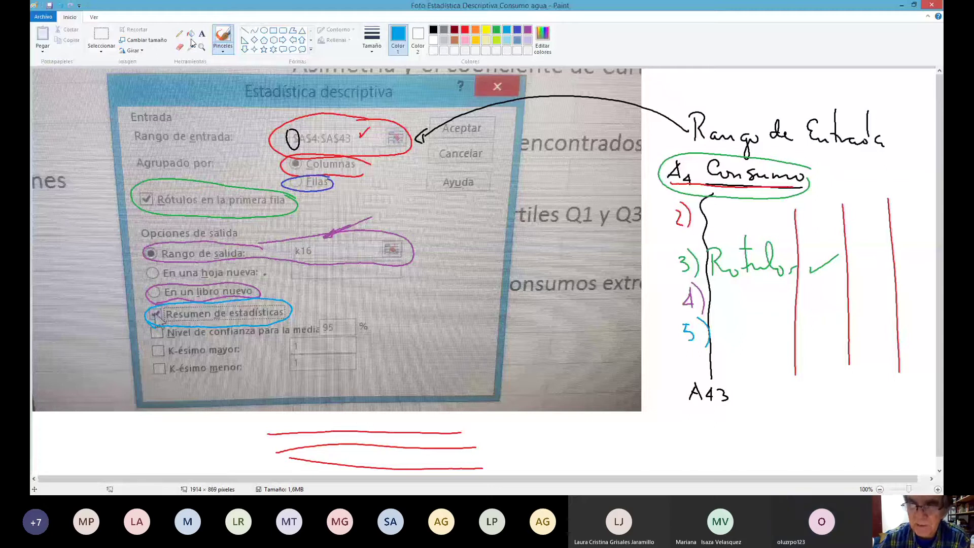
# Handwrite "1) Archivo" in light blue above the Rango de Entrada heading
pyautogui.moveTo(663, 76); pyautogui.dragTo(671, 93)
pyautogui.moveTo(691, 77); pyautogui.dragTo(688, 92)
pyautogui.moveTo(692, 77); pyautogui.dragTo(698, 91)
pyautogui.moveTo(688, 86); pyautogui.dragTo(707, 86)
pyautogui.moveTo(718, 85); pyautogui.dragTo(720, 90)
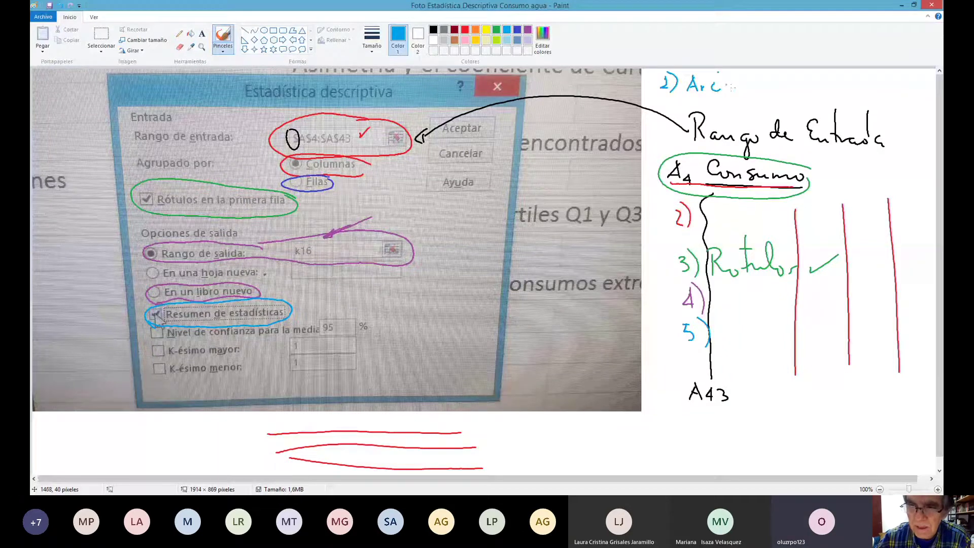
pyautogui.moveTo(720, 72); pyautogui.dragTo(733, 92)
pyautogui.moveTo(735, 83); pyautogui.dragTo(755, 89)
# Handwrite "2) Opciones" in light blue directly below the Archivo note
pyautogui.moveTo(663, 103); pyautogui.dragTo(671, 111)
pyautogui.moveTo(672, 100)
pyautogui.mouseDown()
pyautogui.moveTo(667, 114)
pyautogui.moveTo(696, 112)
pyautogui.moveTo(701, 100)
pyautogui.moveTo(706, 124)
pyautogui.moveTo(716, 114)
pyautogui.mouseUp()
pyautogui.moveTo(730, 108); pyautogui.dragTo(761, 112)
pyautogui.moveTo(764, 110); pyautogui.dragTo(776, 110)
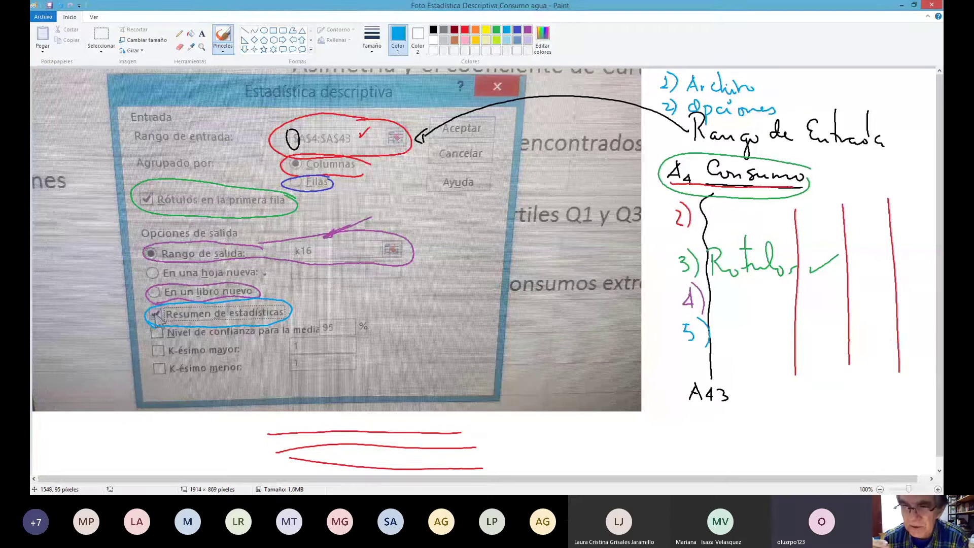
# Handwrite "3) Complementos" in light blue beside the Archivo note
pyautogui.moveTo(780, 75); pyautogui.dragTo(784, 87)
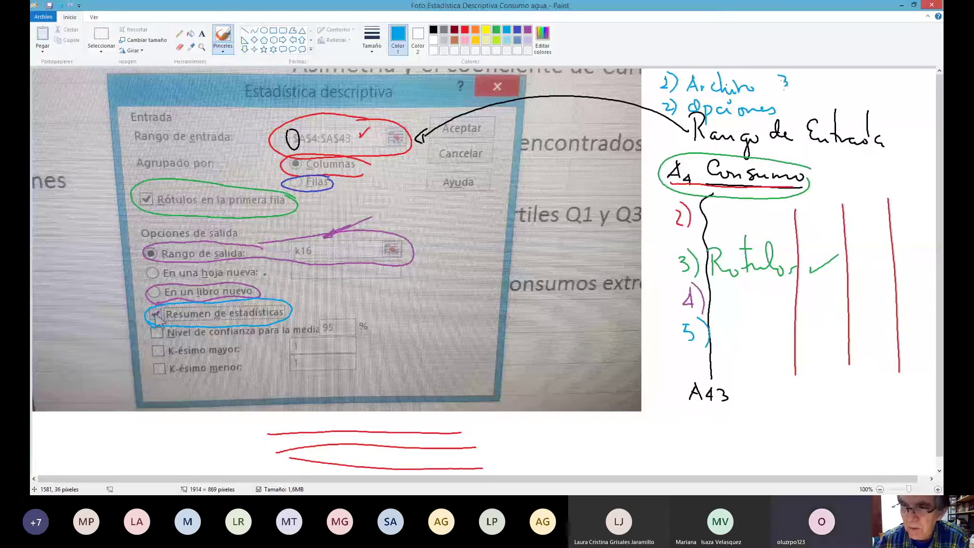
pyautogui.moveTo(787, 74)
pyautogui.mouseDown()
pyautogui.moveTo(786, 89)
pyautogui.moveTo(833, 83)
pyautogui.mouseUp()
pyautogui.moveTo(838, 77); pyautogui.dragTo(837, 102)
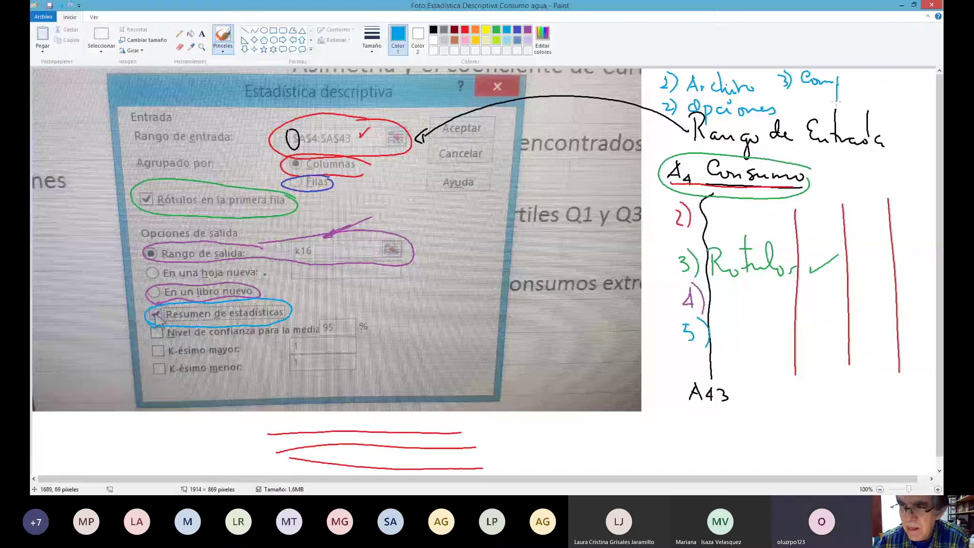
pyautogui.moveTo(838, 79); pyautogui.dragTo(914, 86)
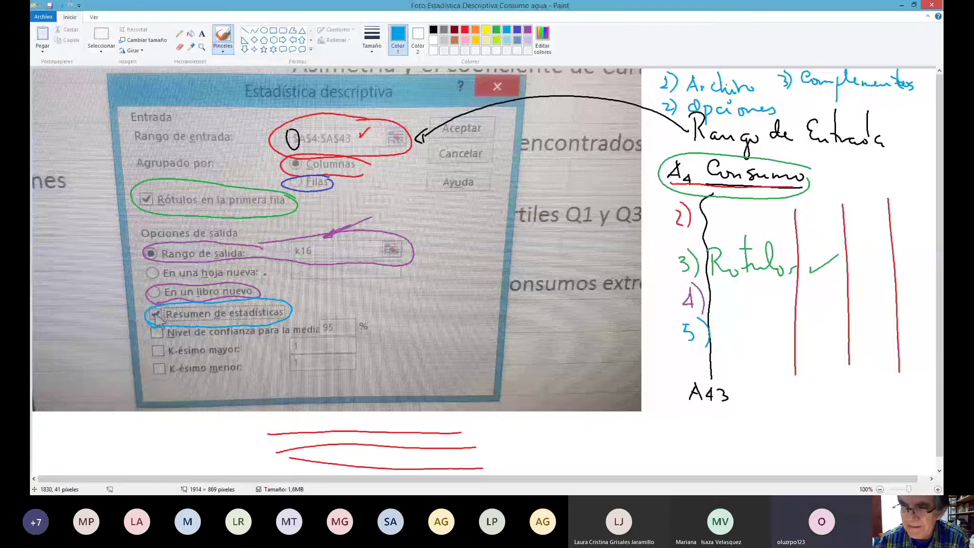
# Handwrite "4) Ir" in light blue beside the Opciones note, with a box around "Ir"
pyautogui.click(794, 104)
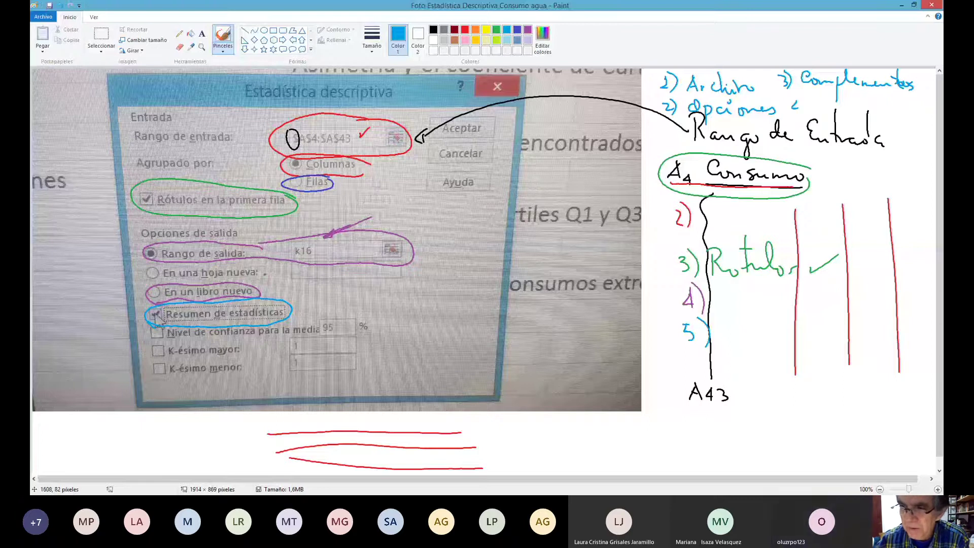
pyautogui.moveTo(798, 104); pyautogui.dragTo(797, 115)
pyautogui.moveTo(800, 101)
pyautogui.mouseDown()
pyautogui.moveTo(801, 118)
pyautogui.moveTo(847, 113)
pyautogui.mouseUp()
pyautogui.moveTo(854, 104)
pyautogui.mouseDown()
pyautogui.moveTo(855, 115)
pyautogui.moveTo(866, 107)
pyautogui.moveTo(830, 118)
pyautogui.mouseUp()
pyautogui.moveTo(834, 97)
pyautogui.mouseDown()
pyautogui.moveTo(877, 100)
pyautogui.moveTo(843, 123)
pyautogui.mouseUp()
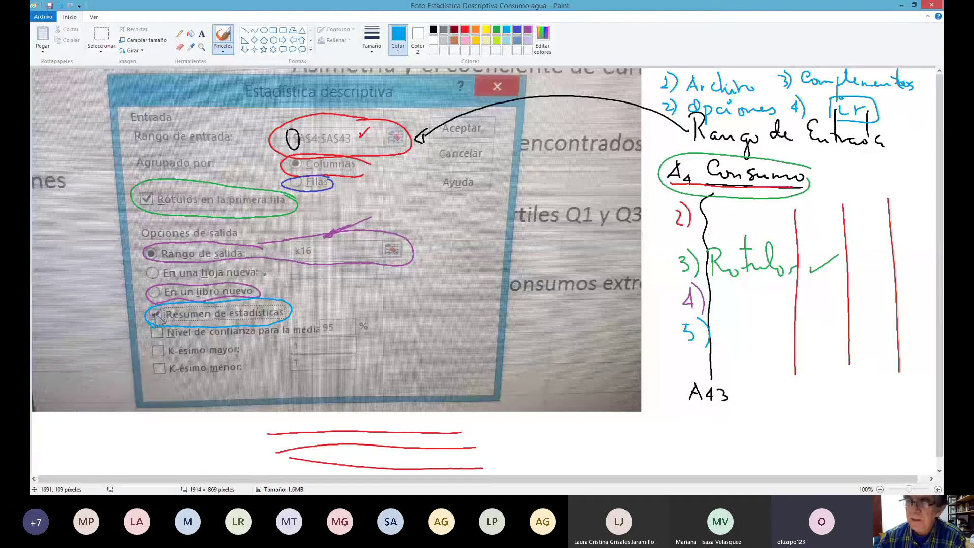
# Sketch a light blue dialog box with four check marks beside the A4 Consumo note and write "Aceptar" in it
pyautogui.moveTo(822, 164)
pyautogui.mouseDown()
pyautogui.moveTo(825, 216)
pyautogui.moveTo(906, 163)
pyautogui.moveTo(913, 210)
pyautogui.moveTo(822, 218)
pyautogui.moveTo(841, 171)
pyautogui.moveTo(845, 196)
pyautogui.mouseUp()
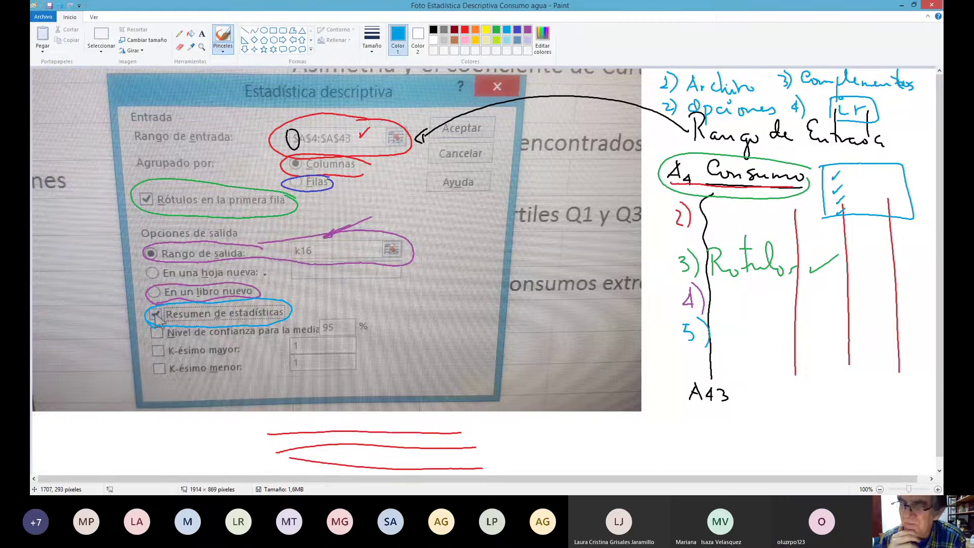
pyautogui.moveTo(871, 180)
pyautogui.mouseDown()
pyautogui.moveTo(877, 166)
pyautogui.moveTo(896, 196)
pyautogui.moveTo(898, 177)
pyautogui.moveTo(922, 173)
pyautogui.mouseUp()
pyautogui.moveTo(890, 166); pyautogui.dragTo(907, 165)
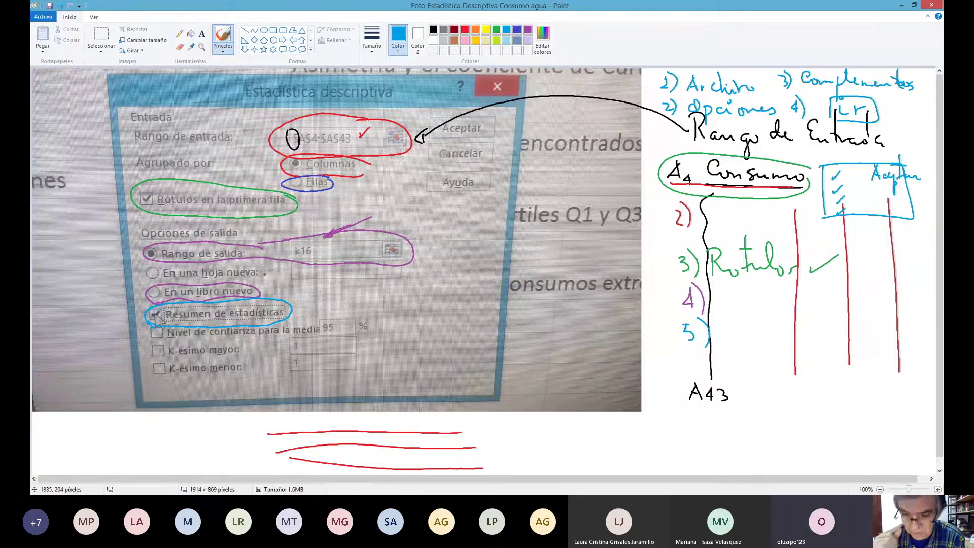
# Handwrite "Datos" in light blue beside the "4)" note, with an arrow leading to "Análisis de datos" underlined
pyautogui.moveTo(725, 297)
pyautogui.mouseDown()
pyautogui.moveTo(736, 316)
pyautogui.moveTo(783, 312)
pyautogui.mouseUp()
pyautogui.moveTo(788, 307)
pyautogui.mouseDown()
pyautogui.moveTo(785, 316)
pyautogui.moveTo(881, 312)
pyautogui.mouseUp()
pyautogui.moveTo(873, 307)
pyautogui.mouseDown()
pyautogui.moveTo(928, 310)
pyautogui.moveTo(892, 335)
pyautogui.mouseUp()
pyautogui.moveTo(878, 343)
pyautogui.mouseDown()
pyautogui.moveTo(886, 345)
pyautogui.moveTo(876, 351)
pyautogui.moveTo(916, 347)
pyautogui.moveTo(926, 357)
pyautogui.moveTo(914, 364)
pyautogui.mouseUp()
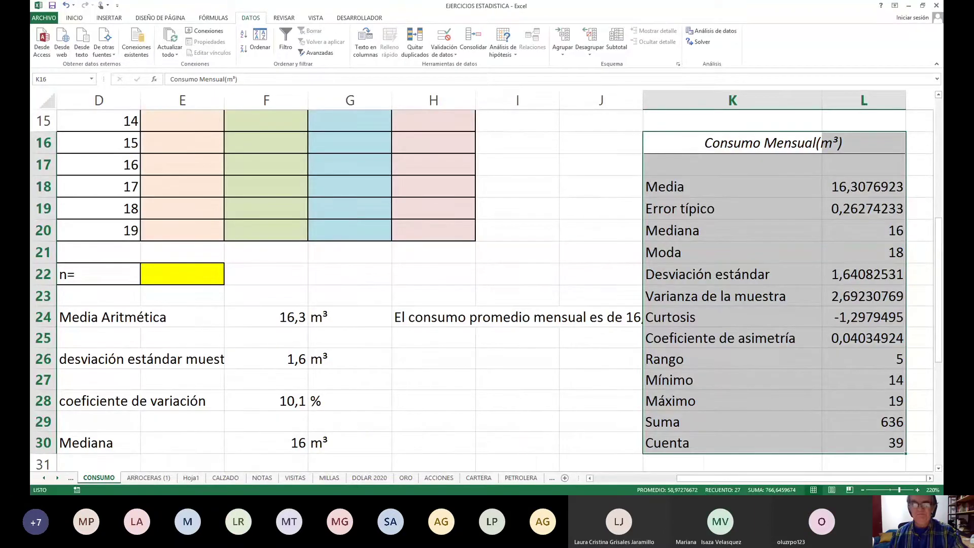
# In Excel, format the statistics from Media to Coeficiente de asimetría (L18:L25) as Número with 4 decimal places
pyautogui.hscroll(4, 495, 280)
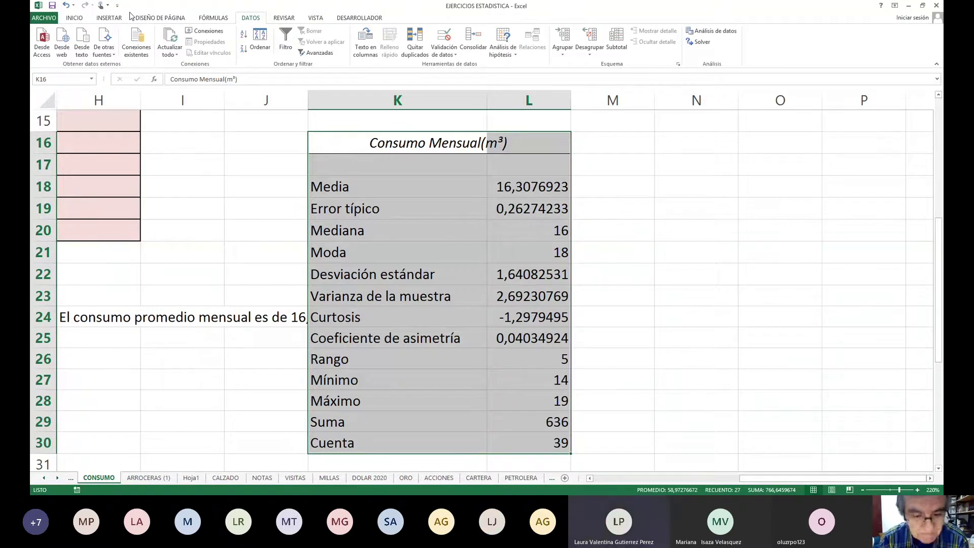
pyautogui.scroll(-2, 482, 290)
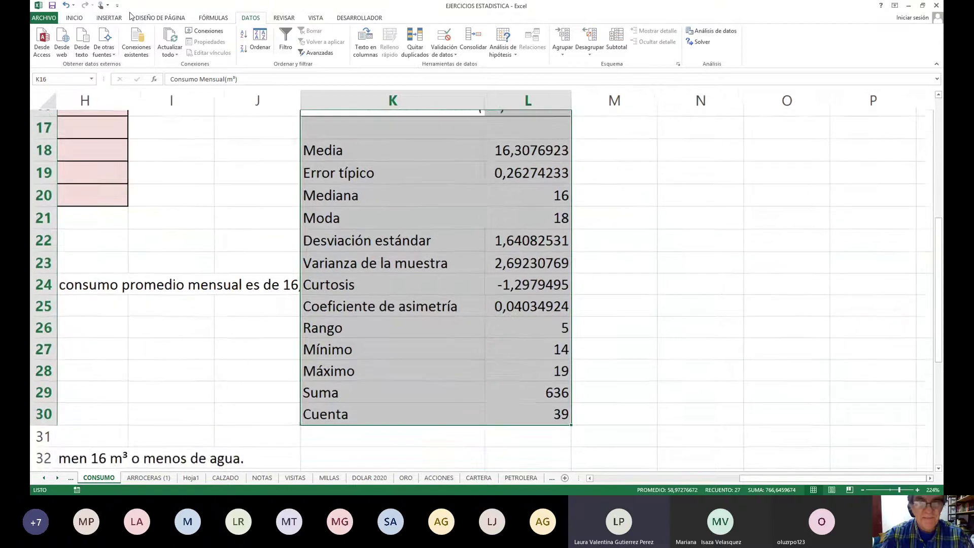
pyautogui.scroll(1, 482, 290)
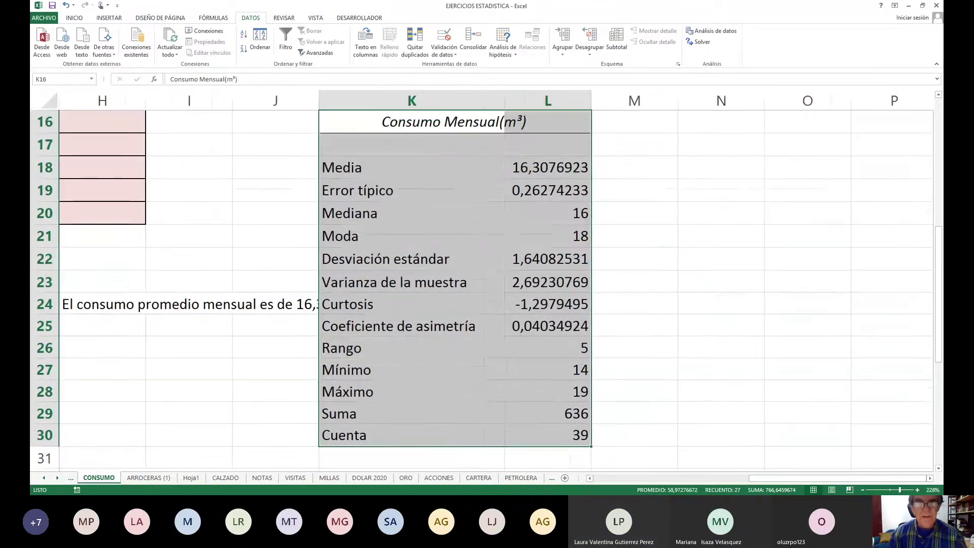
pyautogui.click(531, 169)
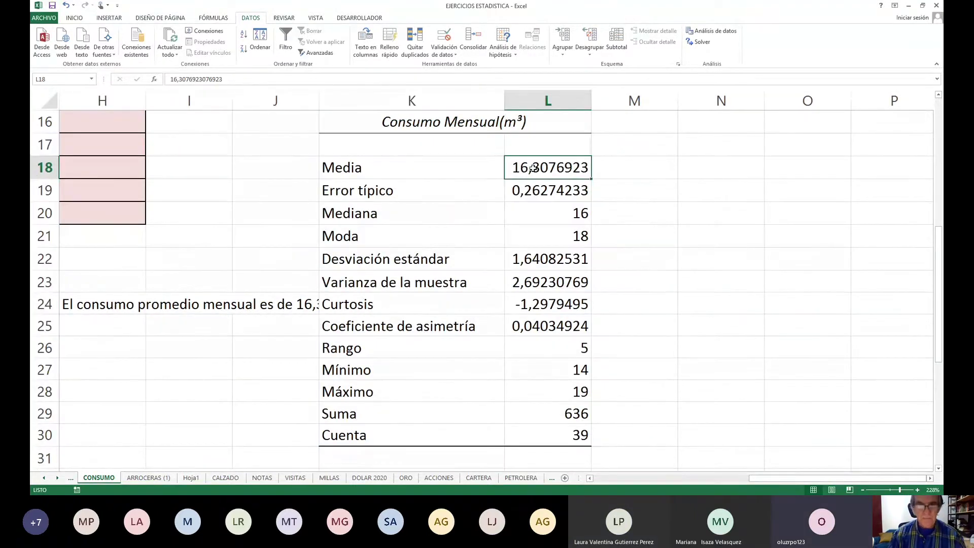
pyautogui.hotkey('shift', 'Down')
pyautogui.hotkey('shift', 'Down')
pyautogui.hotkey('shift', 'Down')
pyautogui.hotkey('shift', 'Down')
pyautogui.hotkey('shift', 'Down')
pyautogui.hotkey('shift', 'Down')
pyautogui.hotkey('shift', 'Down')
pyautogui.hotkey('shift', 'Down')
pyautogui.hotkey('shift', 'Down')
pyautogui.hotkey('shift', 'Down')
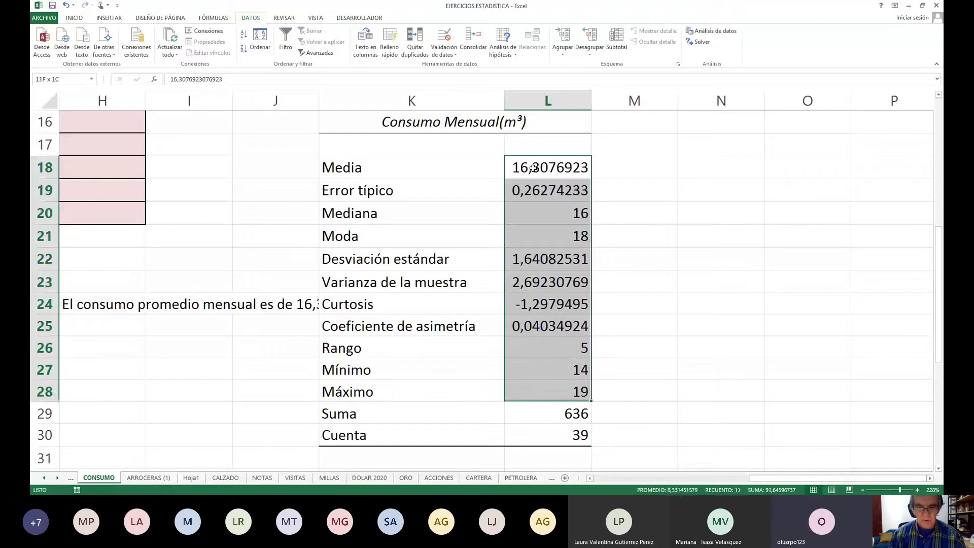
pyautogui.hotkey('shift', 'Down')
pyautogui.hotkey('shift', 'Down')
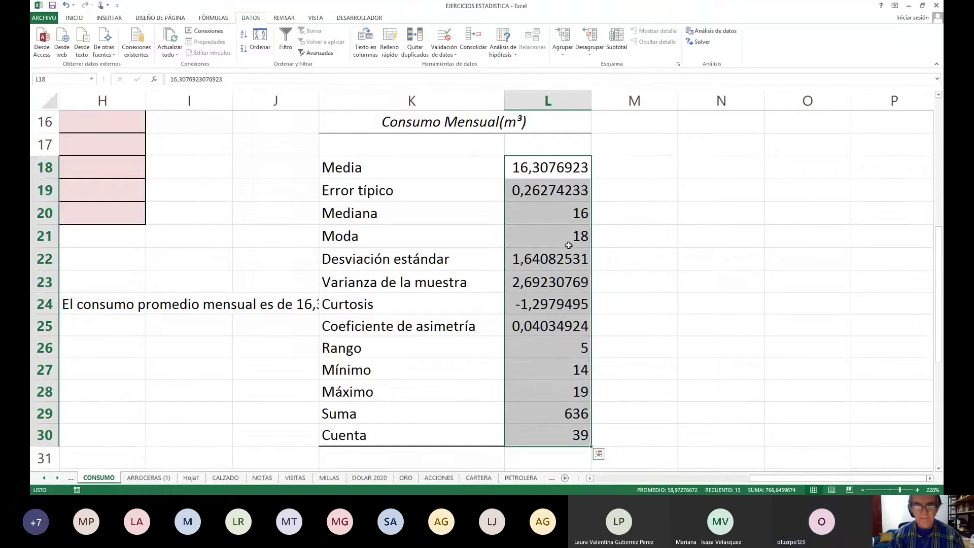
pyautogui.hotkey('shift', 'Up')
pyautogui.hotkey('shift', 'Up')
pyautogui.hotkey('shift', 'Up')
pyautogui.hotkey('shift', 'Up')
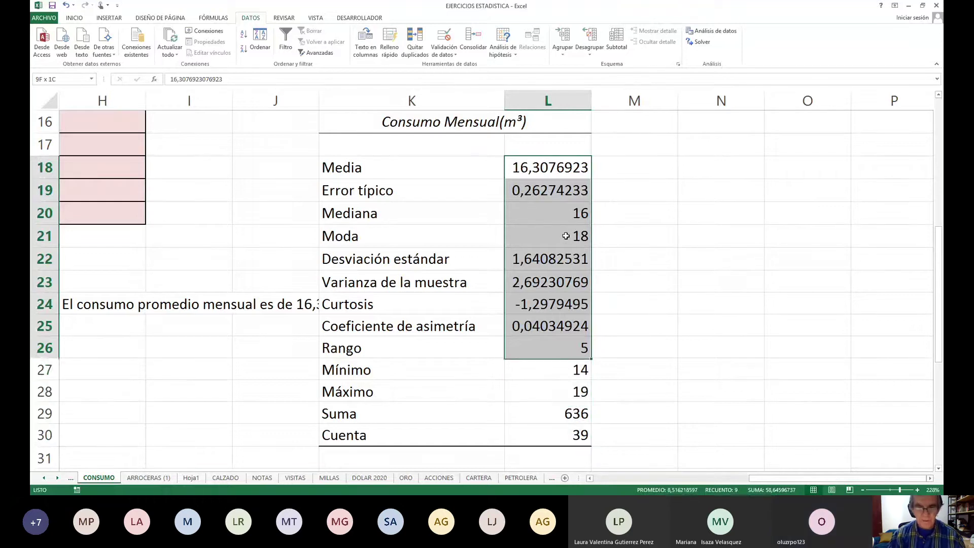
pyautogui.hotkey('shift', 'Up')
pyautogui.rightClick(545, 251)
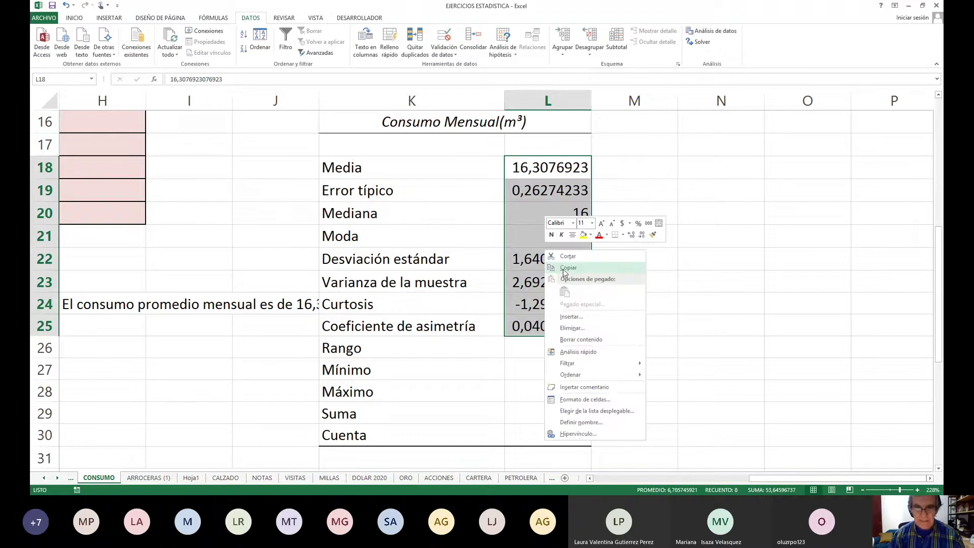
pyautogui.click(576, 399)
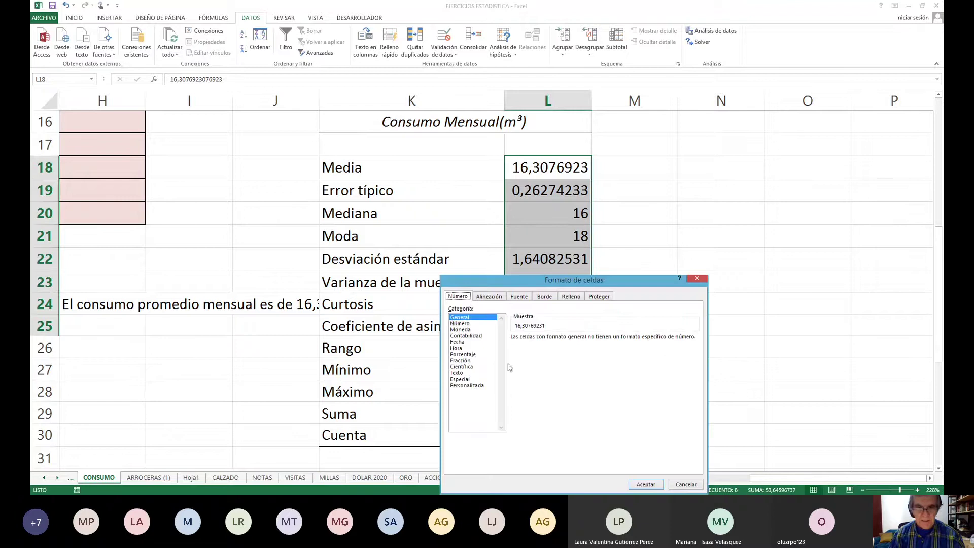
pyautogui.click(464, 326)
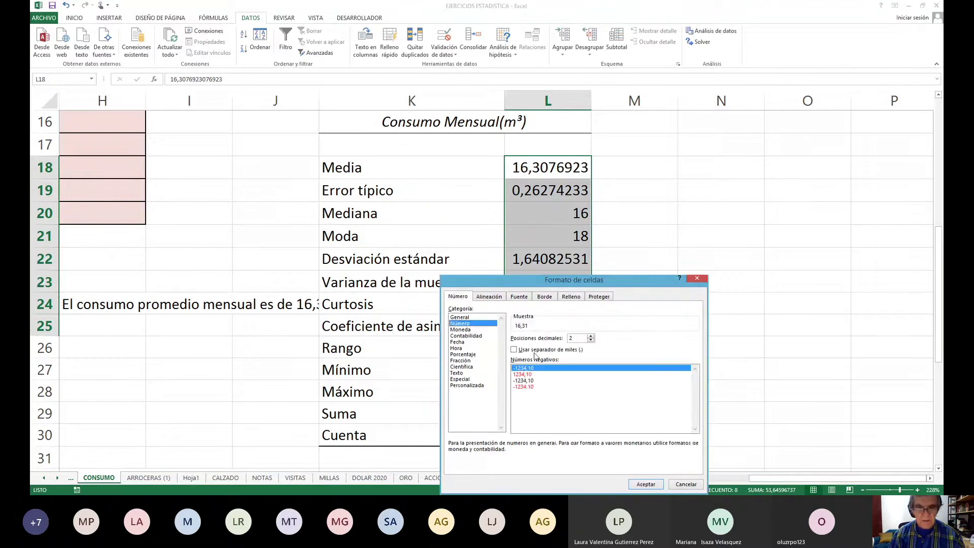
pyautogui.click(591, 336)
pyautogui.click(590, 336)
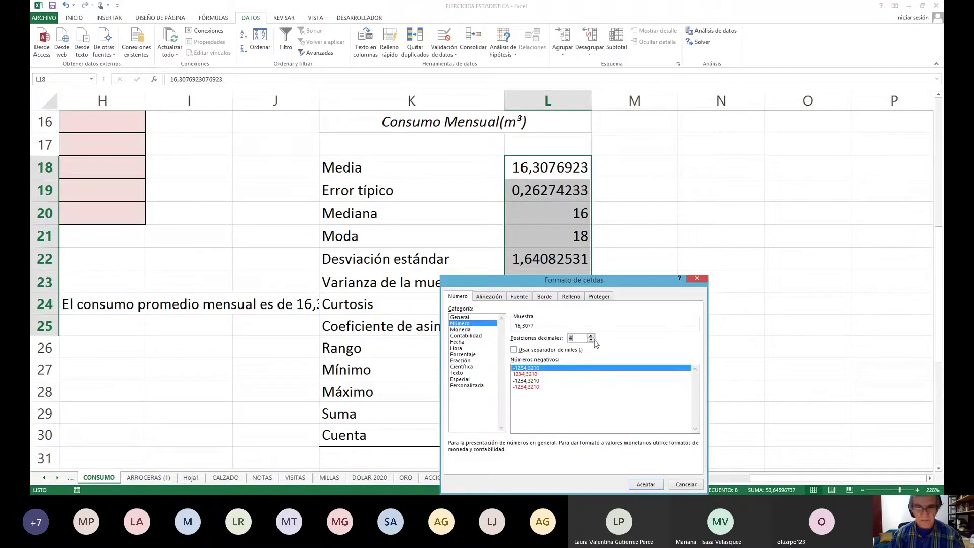
pyautogui.click(641, 484)
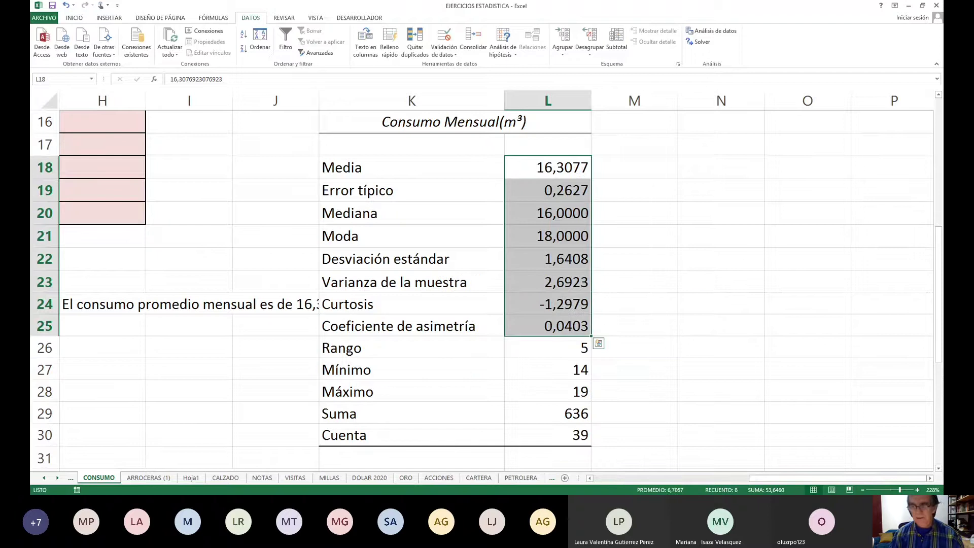
# Switch to Paint and circle the Rango de entrada field, Columnas and Rótulos en la primera fila in light blue
pyautogui.click(880, 480)
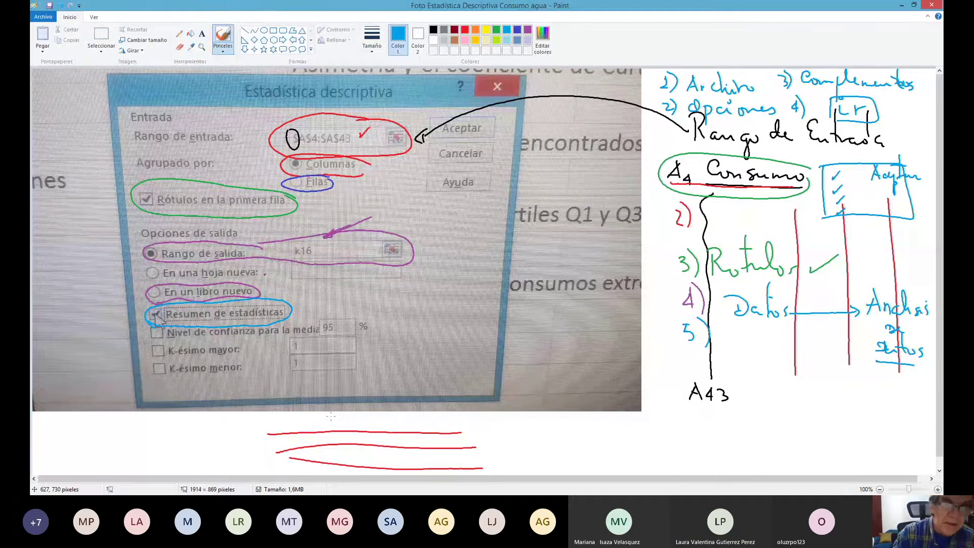
pyautogui.moveTo(406, 128)
pyautogui.mouseDown()
pyautogui.moveTo(293, 119)
pyautogui.moveTo(269, 143)
pyautogui.moveTo(410, 152)
pyautogui.mouseUp()
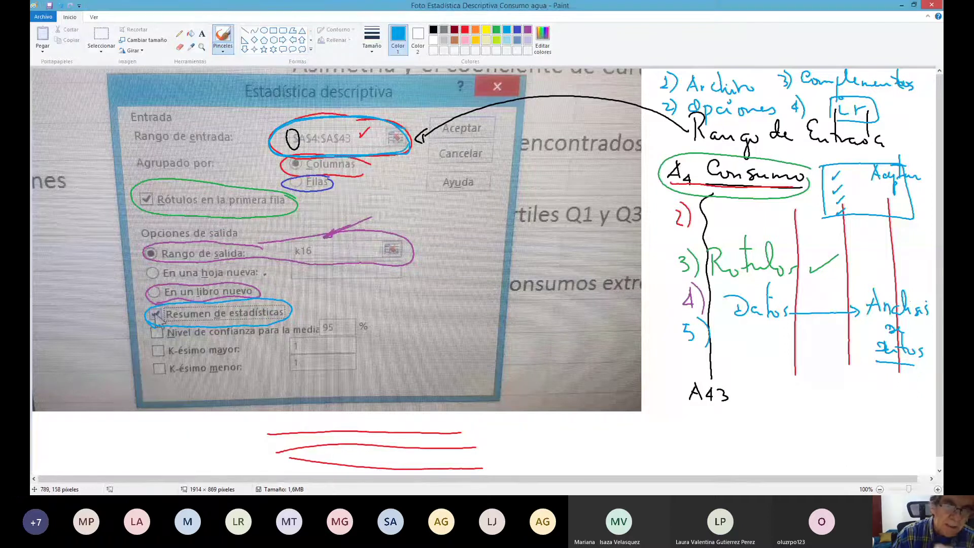
pyautogui.moveTo(369, 162)
pyautogui.mouseDown()
pyautogui.moveTo(290, 158)
pyautogui.moveTo(293, 175)
pyautogui.moveTo(360, 175)
pyautogui.moveTo(370, 166)
pyautogui.mouseUp()
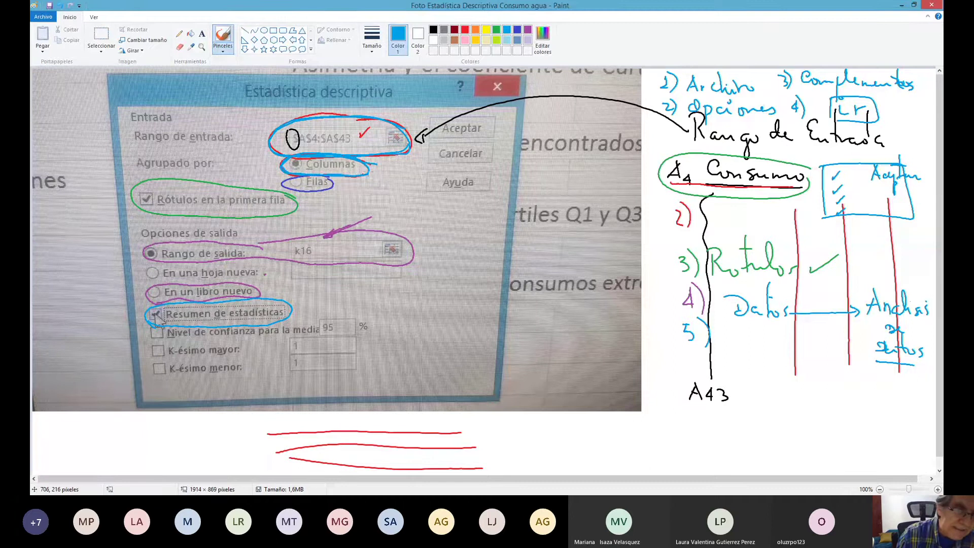
pyautogui.moveTo(293, 197)
pyautogui.mouseDown()
pyautogui.moveTo(180, 181)
pyautogui.moveTo(153, 211)
pyautogui.moveTo(237, 217)
pyautogui.moveTo(304, 203)
pyautogui.mouseUp()
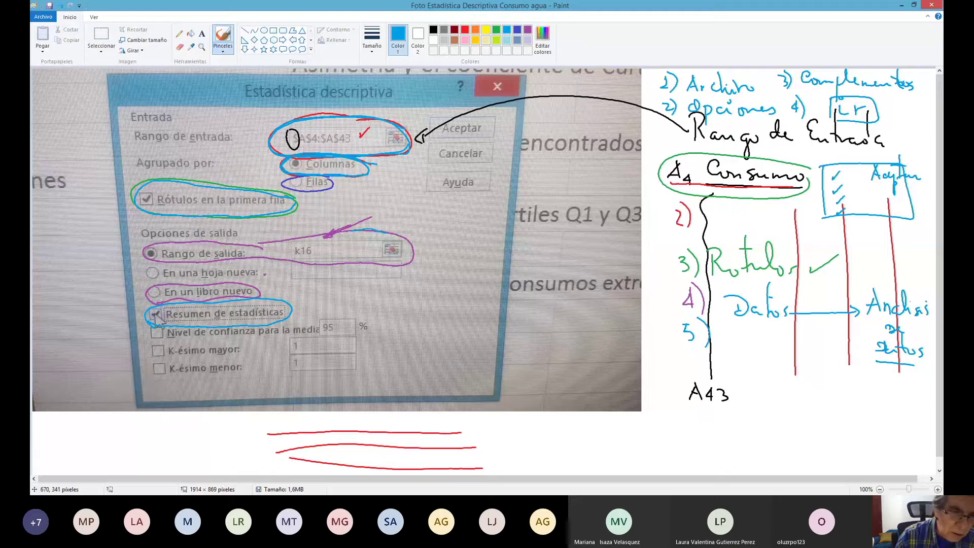
# Circle Rango de salida and Resumen de estadísticas in light blue, and mark the Aceptar button
pyautogui.moveTo(357, 232)
pyautogui.mouseDown()
pyautogui.moveTo(258, 247)
pyautogui.moveTo(158, 238)
pyautogui.moveTo(242, 261)
pyautogui.moveTo(354, 266)
pyautogui.moveTo(410, 253)
pyautogui.mouseUp()
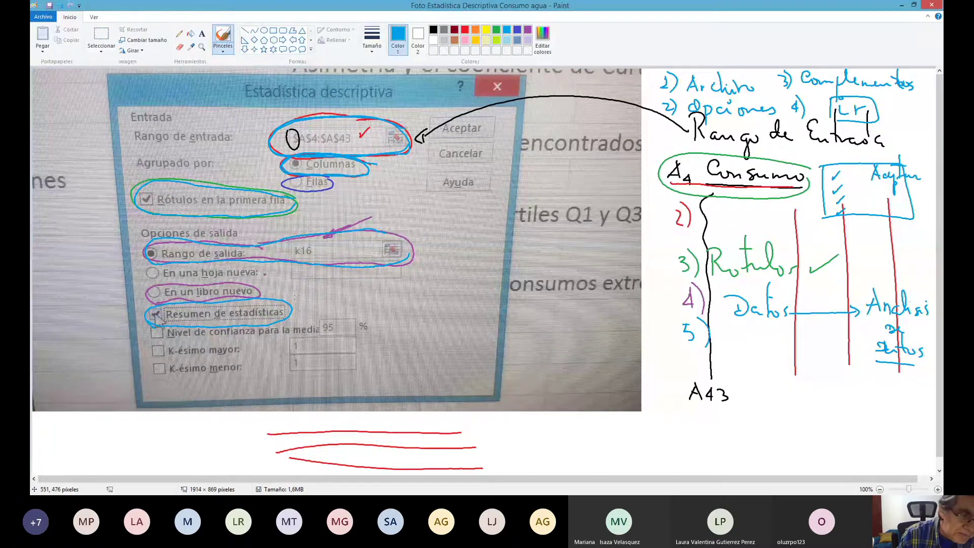
pyautogui.moveTo(284, 299)
pyautogui.mouseDown()
pyautogui.moveTo(147, 311)
pyautogui.moveTo(155, 328)
pyautogui.moveTo(274, 327)
pyautogui.moveTo(292, 314)
pyautogui.moveTo(261, 295)
pyautogui.moveTo(187, 299)
pyautogui.moveTo(160, 322)
pyautogui.mouseUp()
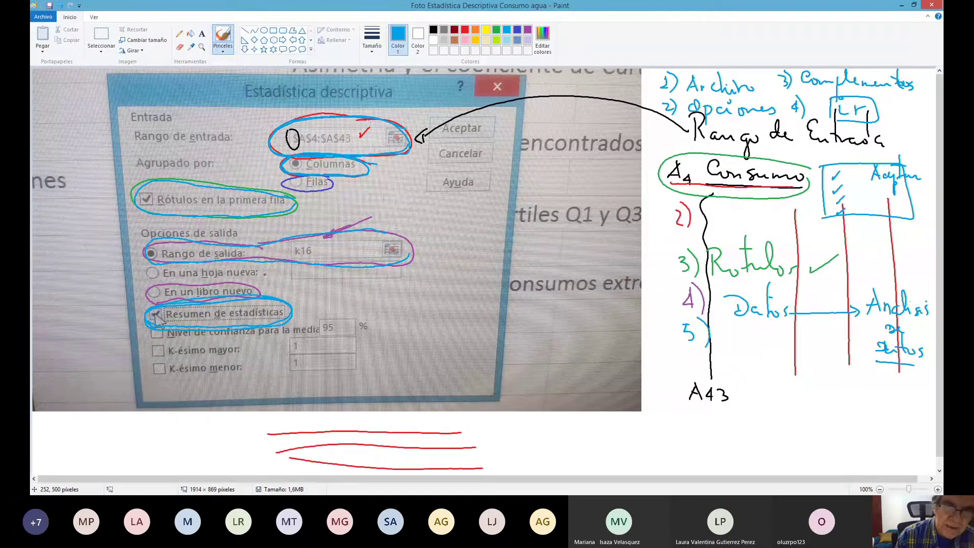
pyautogui.moveTo(496, 118)
pyautogui.mouseDown()
pyautogui.moveTo(469, 113)
pyautogui.moveTo(424, 130)
pyautogui.moveTo(446, 144)
pyautogui.moveTo(495, 133)
pyautogui.moveTo(424, 131)
pyautogui.moveTo(479, 143)
pyautogui.moveTo(477, 117)
pyautogui.moveTo(434, 133)
pyautogui.moveTo(514, 124)
pyautogui.mouseUp()
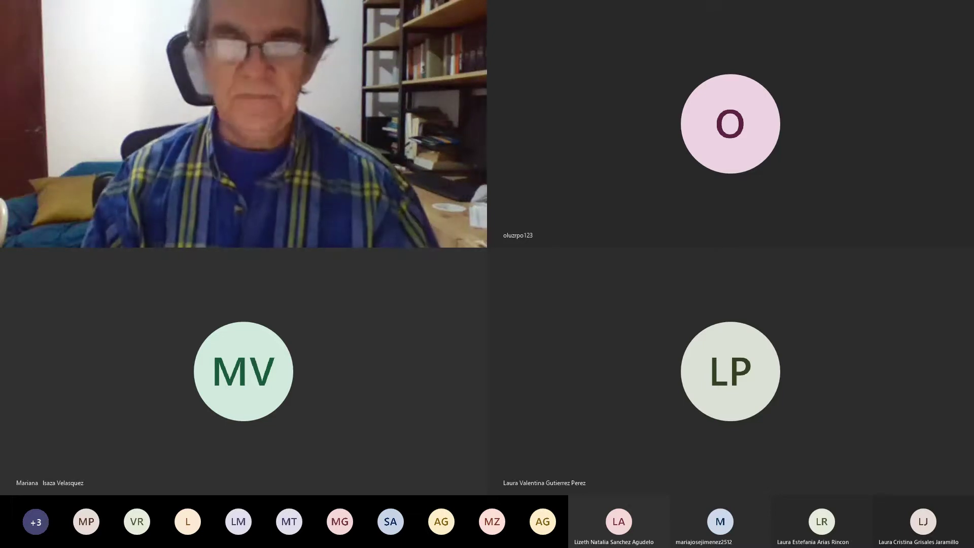
# Switch to Excel and select the Media label in cell K18 of the statistics table
pyautogui.press('Right')
pyautogui.press('Left')
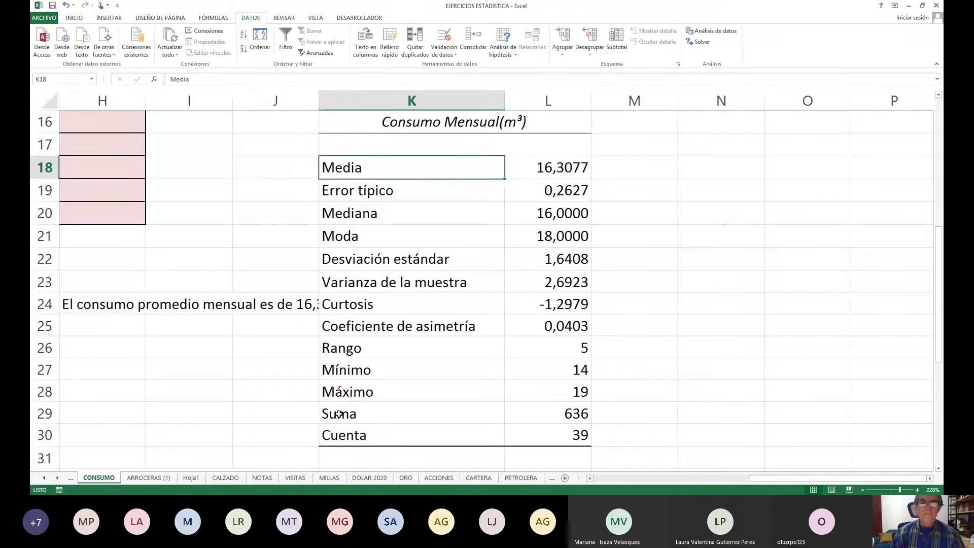
# Inspect the PROMEDIO formula of the Media Aritmética in F24 and compare it with the Media value in L18
pyautogui.press('Up')
pyautogui.press('Up')
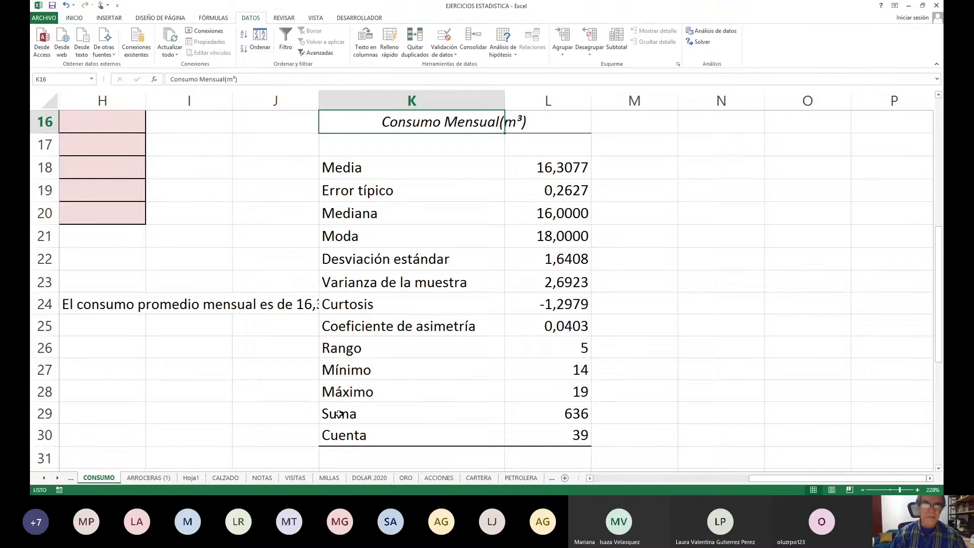
pyautogui.press('Left')
pyautogui.press('Left')
pyautogui.press('Left')
pyautogui.press('Left')
pyautogui.press('Down')
pyautogui.press('Down')
pyautogui.press('Down')
pyautogui.press('Down')
pyautogui.press('Down')
pyautogui.press('Down')
pyautogui.press('Down')
pyautogui.press('Down')
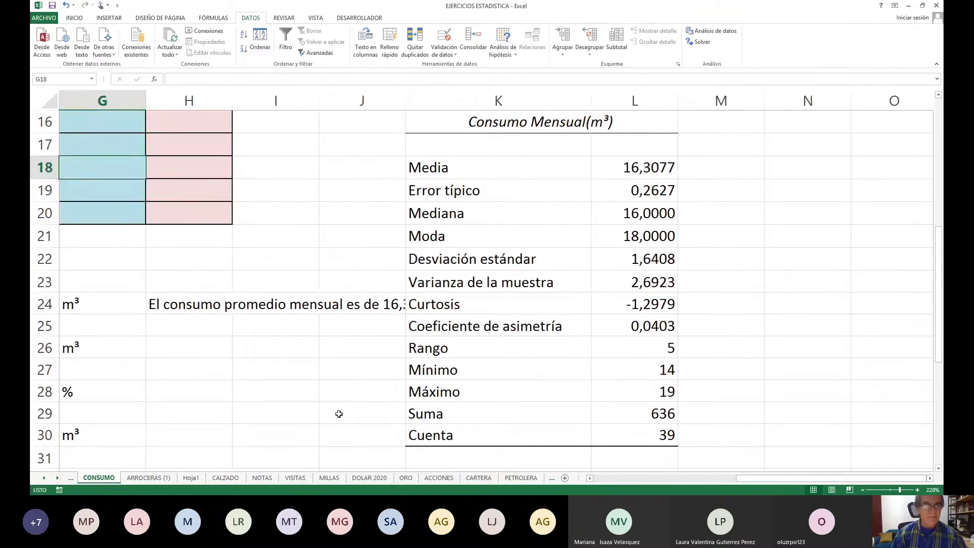
pyautogui.press('Left')
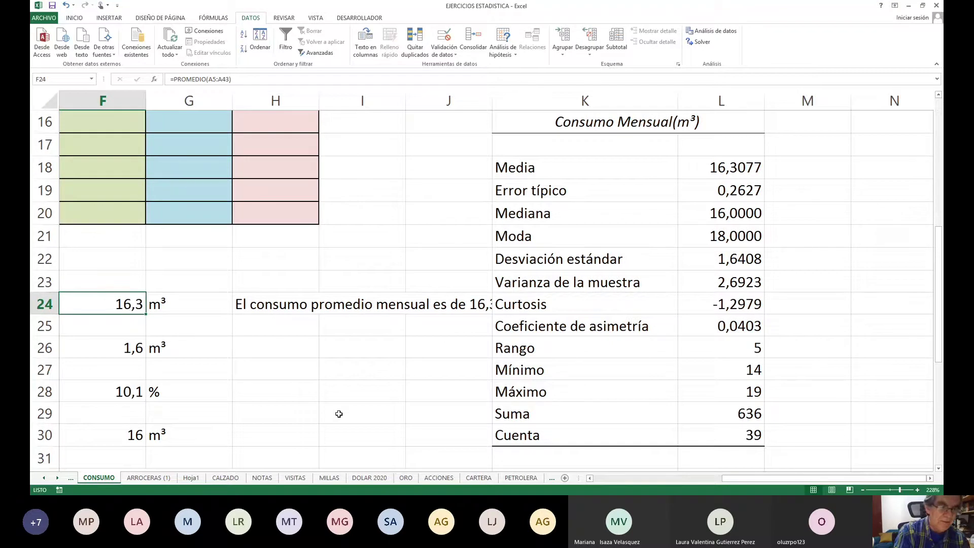
pyautogui.press('F2')
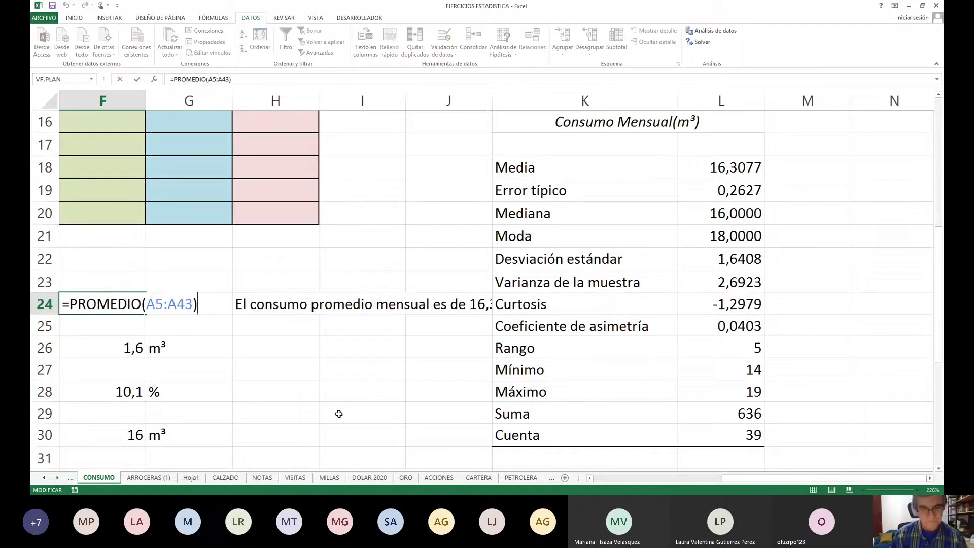
pyautogui.press('Escape')
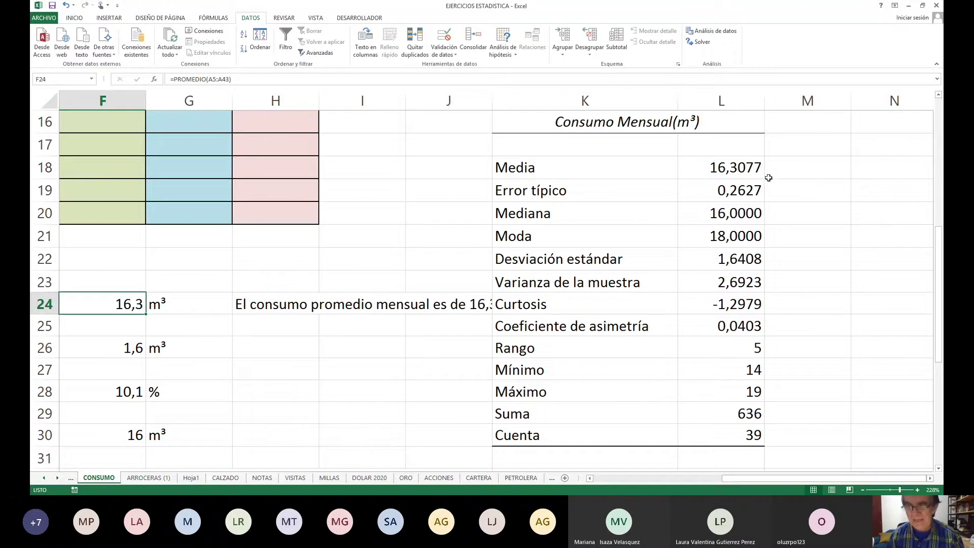
pyautogui.click(746, 169)
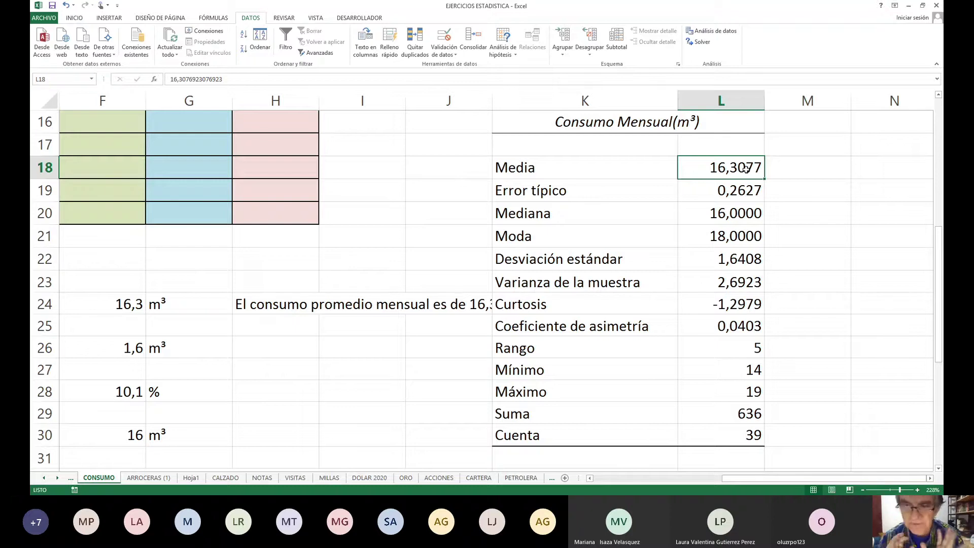
# Compare the Mediana value in L20 with the separately calculated Mediana in F30
pyautogui.press('Down')
pyautogui.press('Down')
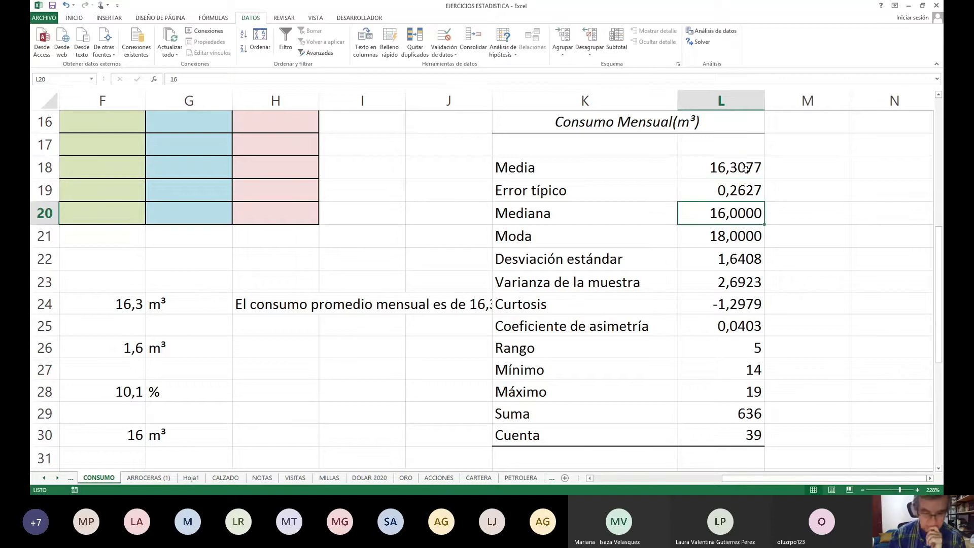
pyautogui.press('Left')
pyautogui.press('Left')
pyautogui.press('Left')
pyautogui.press('Left')
pyautogui.press('Left')
pyautogui.press('Left')
pyautogui.press('Left')
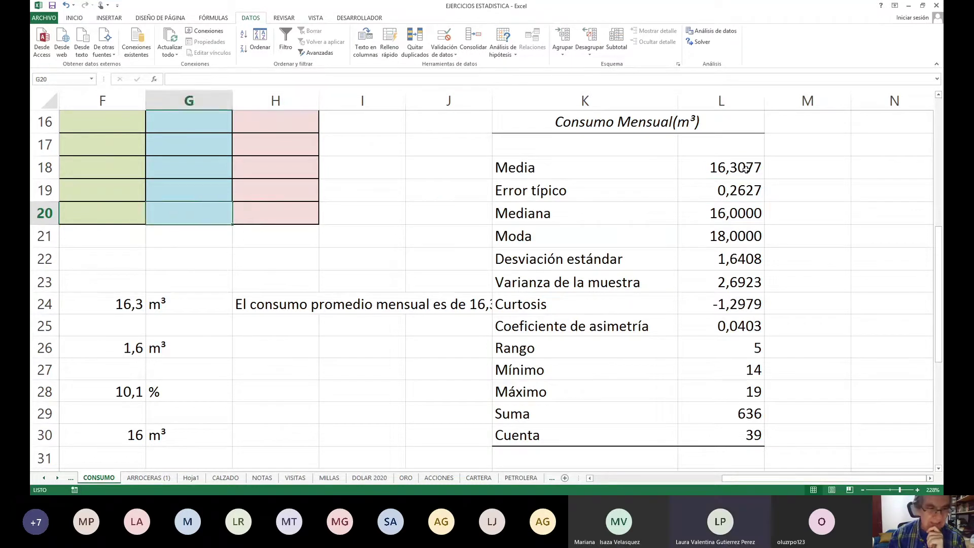
pyautogui.press('Down')
pyautogui.press('Left')
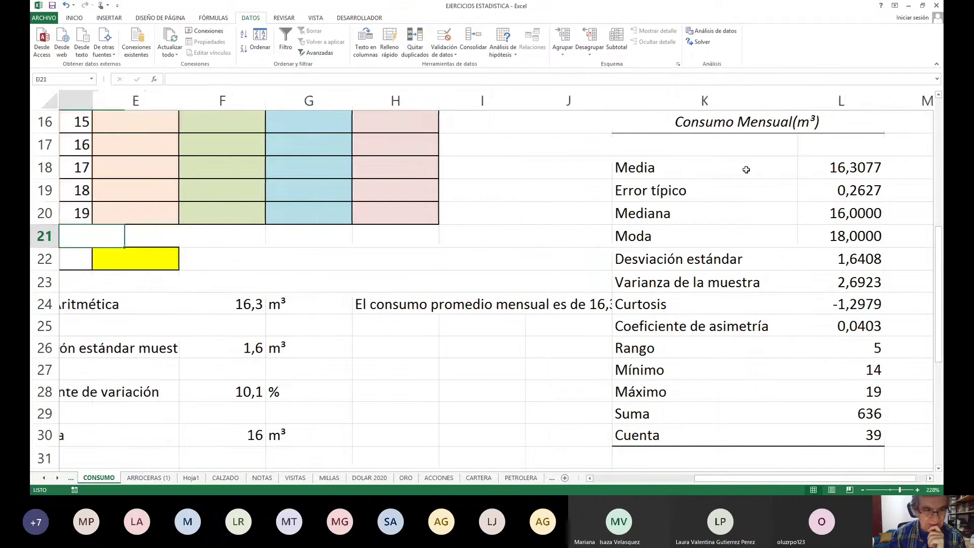
pyautogui.press('Down')
pyautogui.press('Down')
pyautogui.press('Down')
pyautogui.press('Down')
pyautogui.press('Down')
pyautogui.press('Down')
pyautogui.press('Down')
pyautogui.press('Down')
pyautogui.press('Down')
pyautogui.press('Down')
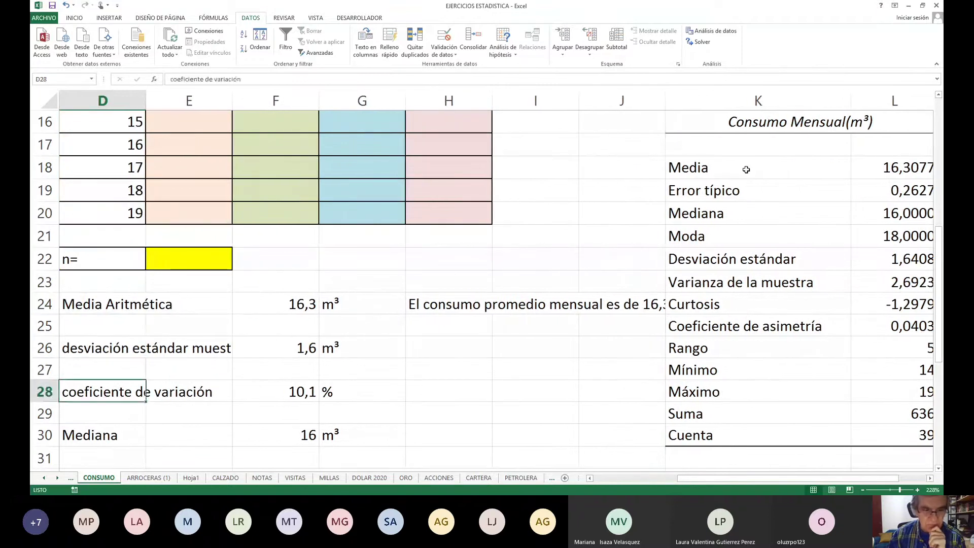
pyautogui.press('Up')
pyautogui.press('Right')
pyautogui.press('Right')
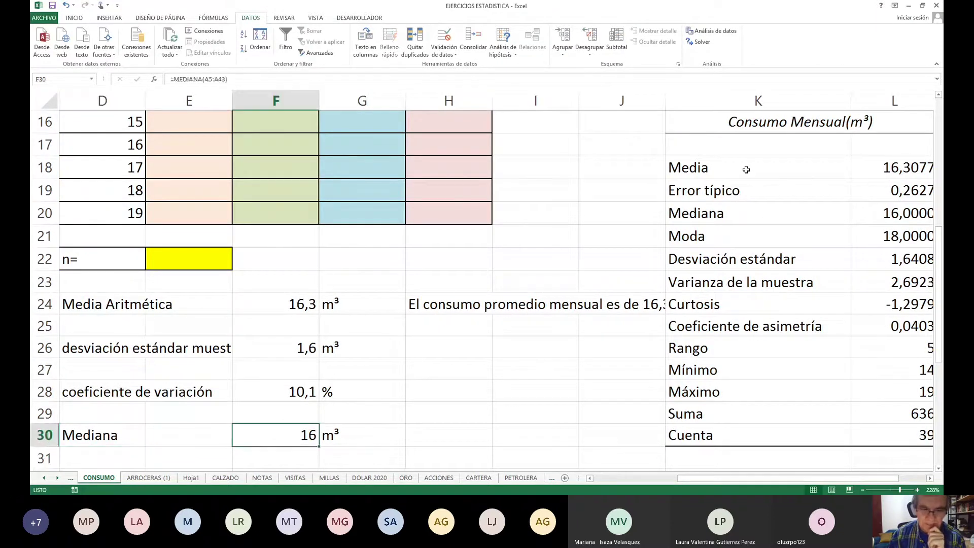
# Return to the Mediana value in L20 of the Consumo Mensual statistics table
pyautogui.press('Up')
pyautogui.press('Up')
pyautogui.press('Up')
pyautogui.press('Up')
pyautogui.press('Up')
pyautogui.press('Up')
pyautogui.press('Up')
pyautogui.press('Up')
pyautogui.press('Up')
pyautogui.press('Up')
pyautogui.press('Up')
pyautogui.press('Up')
pyautogui.press('Up')
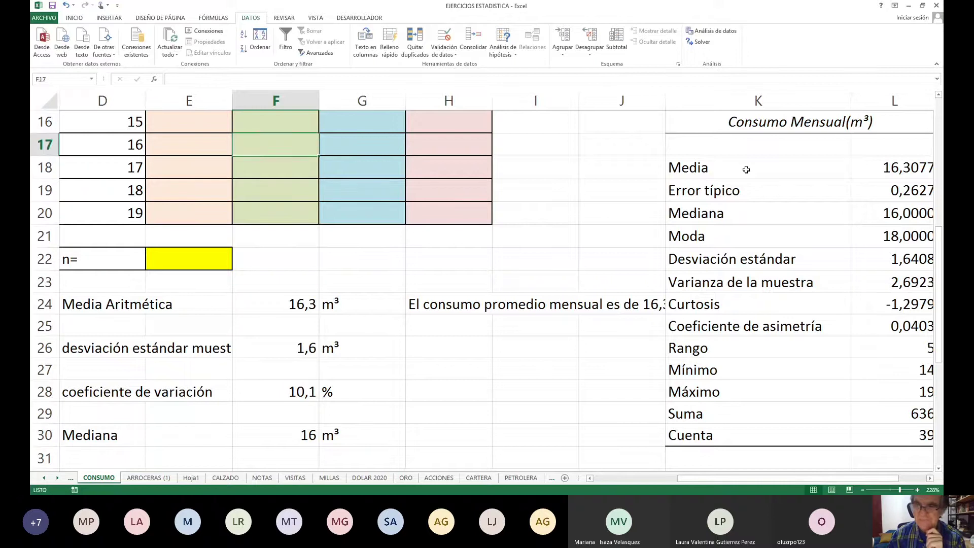
pyautogui.press('Right')
pyautogui.press('Right')
pyautogui.press('Right')
pyautogui.press('Right')
pyautogui.press('Right')
pyautogui.press('Right')
pyautogui.press('Right')
pyautogui.press('Left')
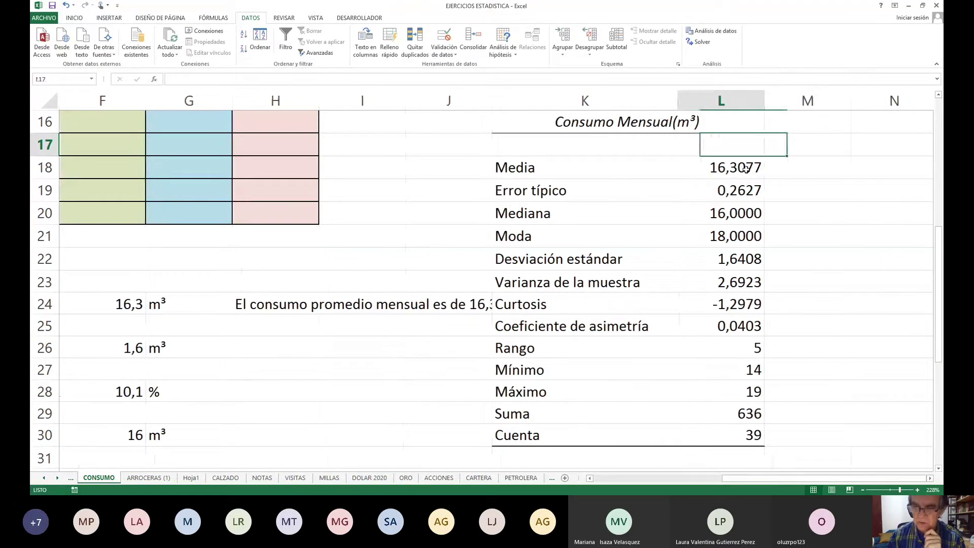
pyautogui.press('Down')
pyautogui.press('Down')
pyautogui.press('Down')
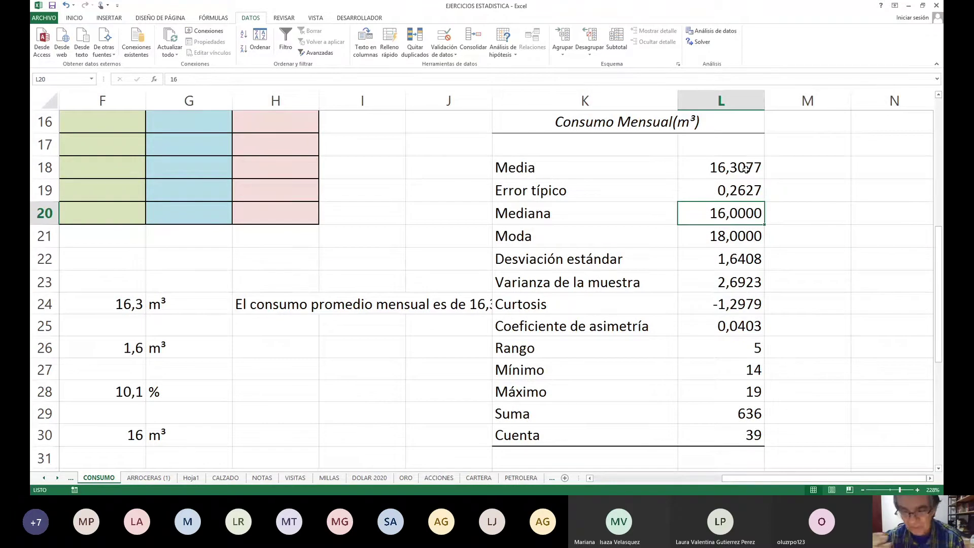
# Examine the Moda row of the statistics table, row 21
pyautogui.press('Down')
pyautogui.press('Left')
pyautogui.press('Left')
pyautogui.press('Left')
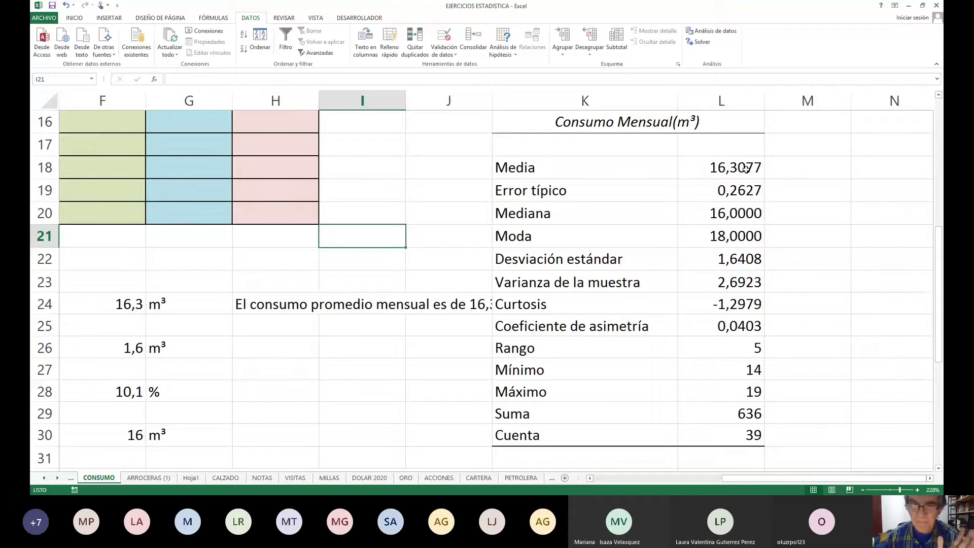
pyautogui.press('Right')
pyautogui.press('Right')
pyautogui.press('Right')
pyautogui.press('Right')
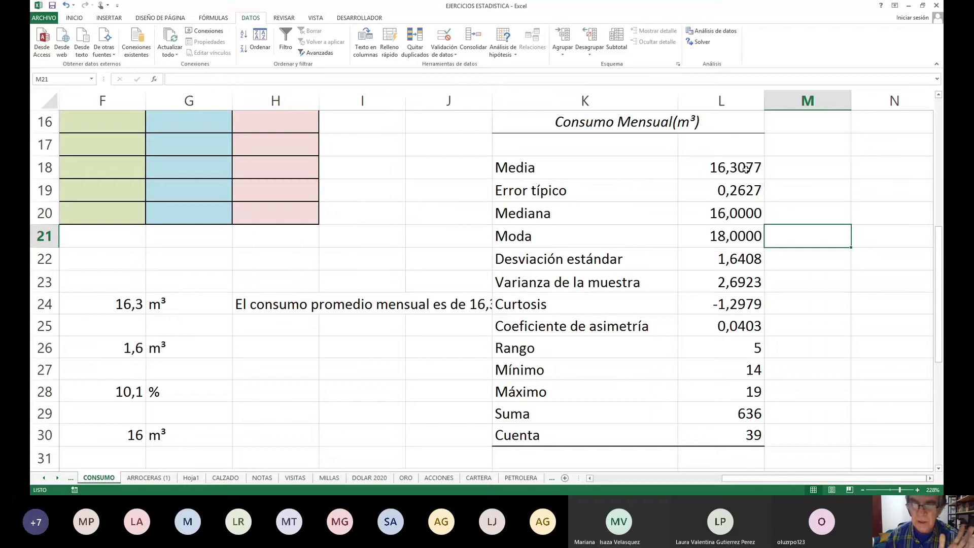
pyautogui.hscroll(1, 745, 169)
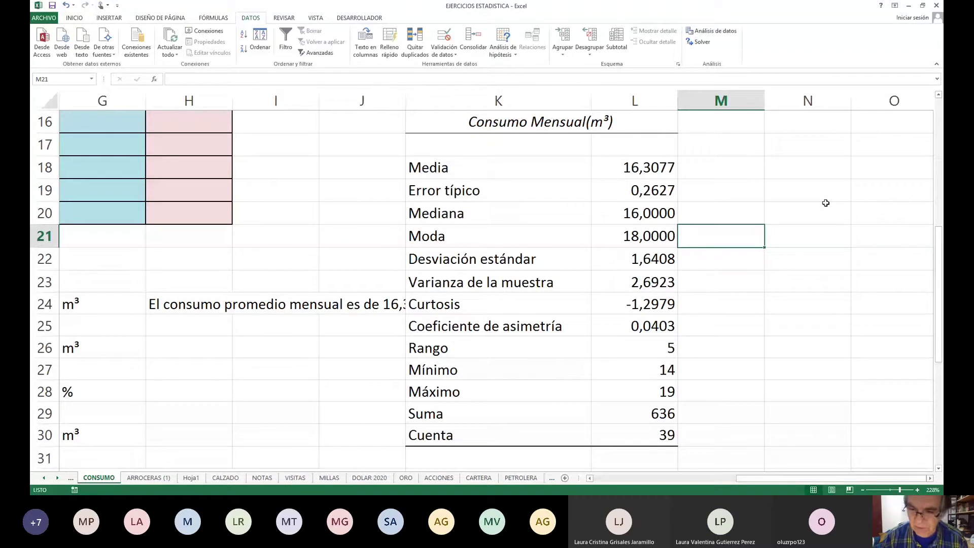
pyautogui.press('Right')
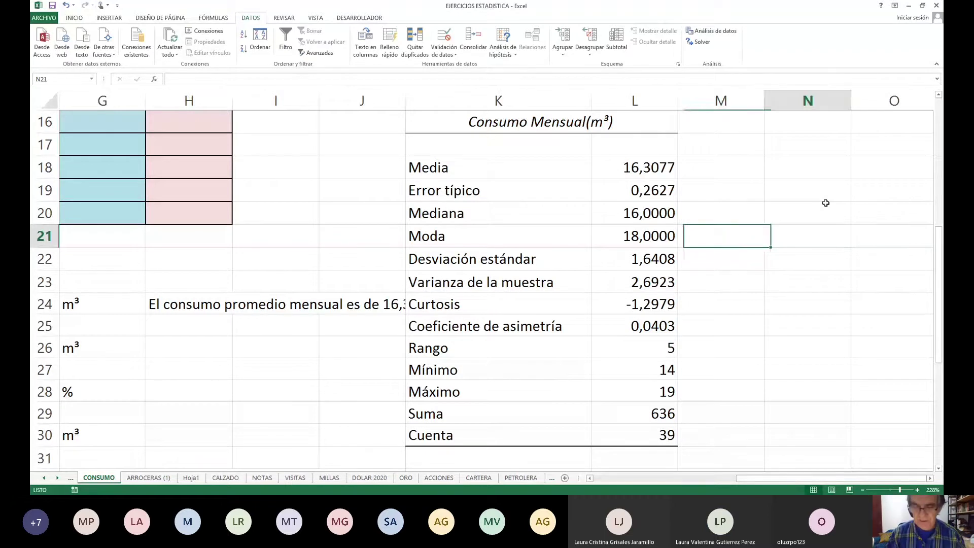
pyautogui.press('Left')
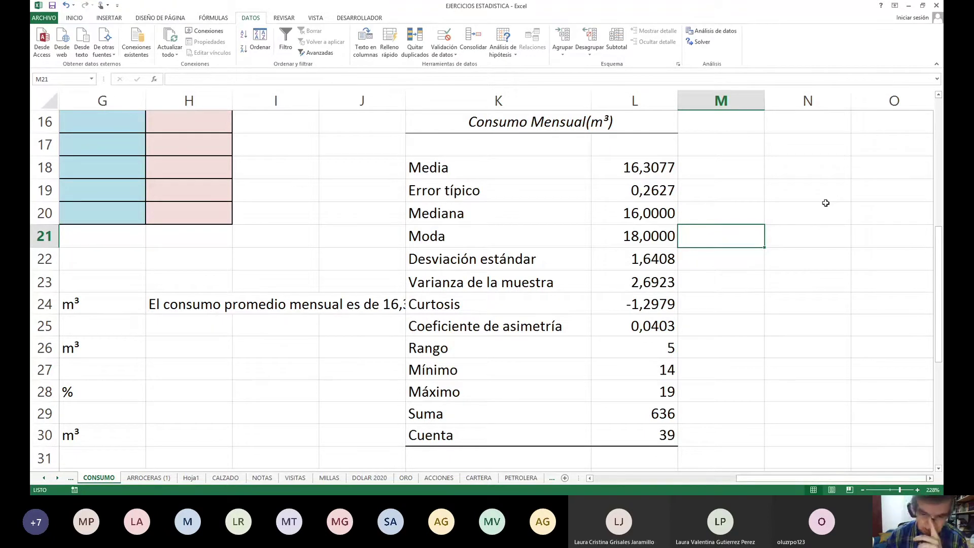
# Review the statistics from Desviación estándar in L22 down to Cuenta in L30
pyautogui.press('Left')
pyautogui.press('Down')
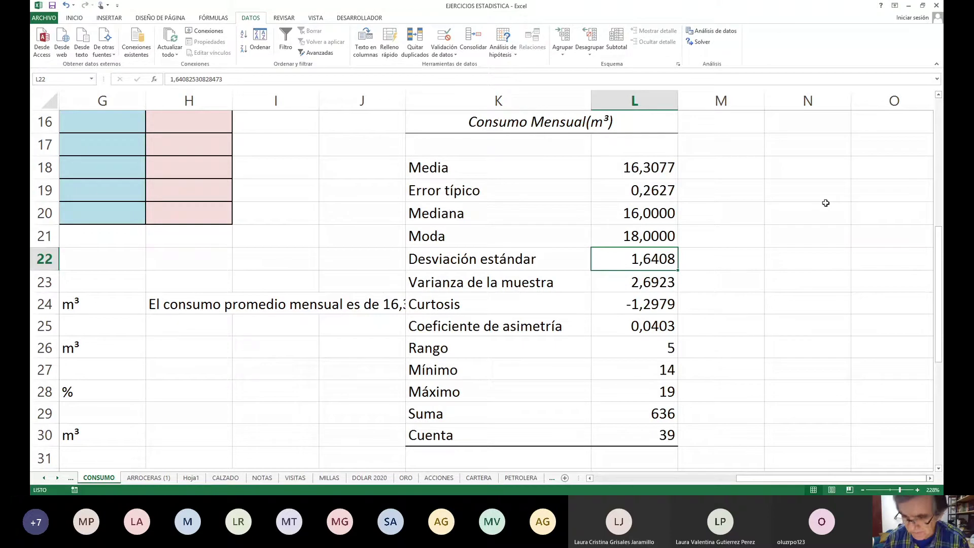
pyautogui.press('Down')
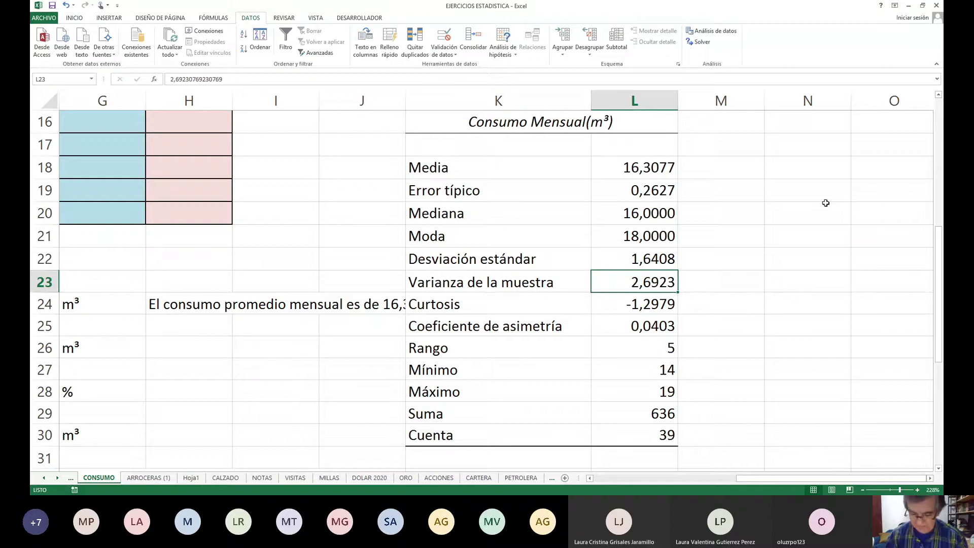
pyautogui.press('Down')
pyautogui.press('Down')
pyautogui.press('Down')
pyautogui.press('Down')
pyautogui.press('Down')
pyautogui.press('Down')
pyautogui.press('Down')
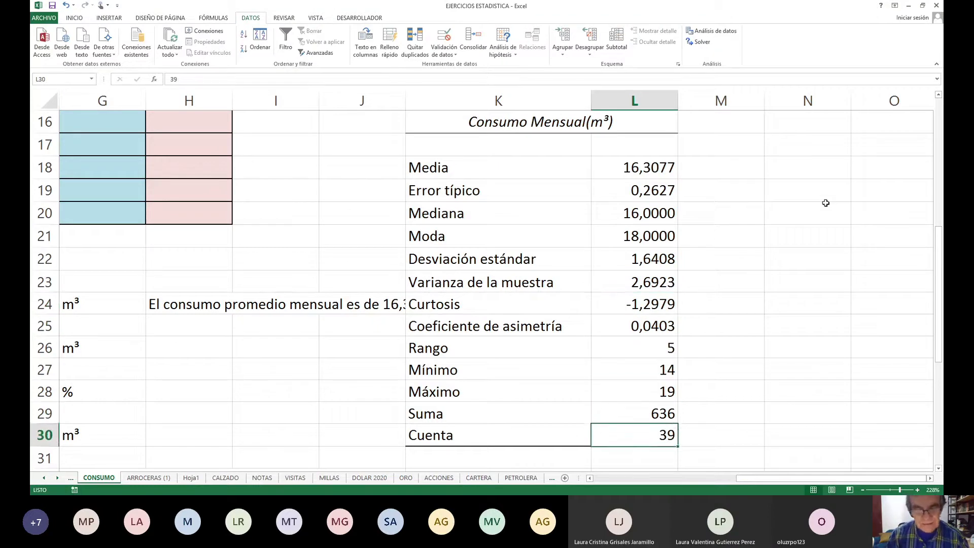
# Add the label "Coeficiente de variación" in K31, directly below Cuenta
pyautogui.press('Down')
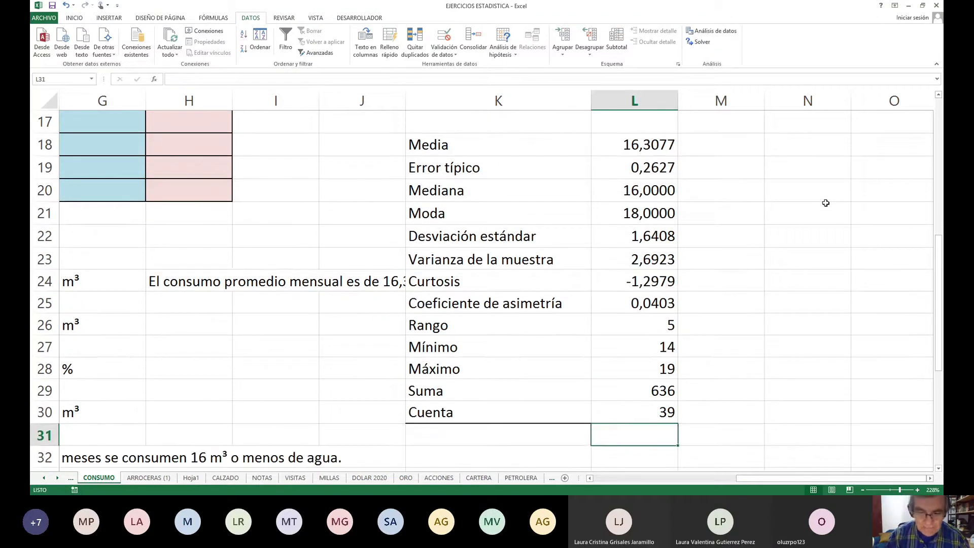
pyautogui.press('Left')
pyautogui.write('C')
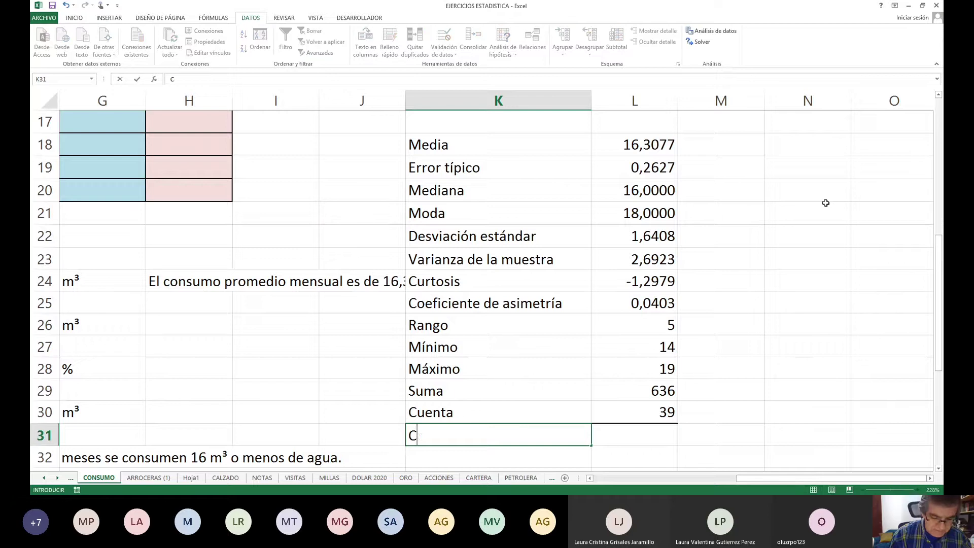
pyautogui.write('oeficien')
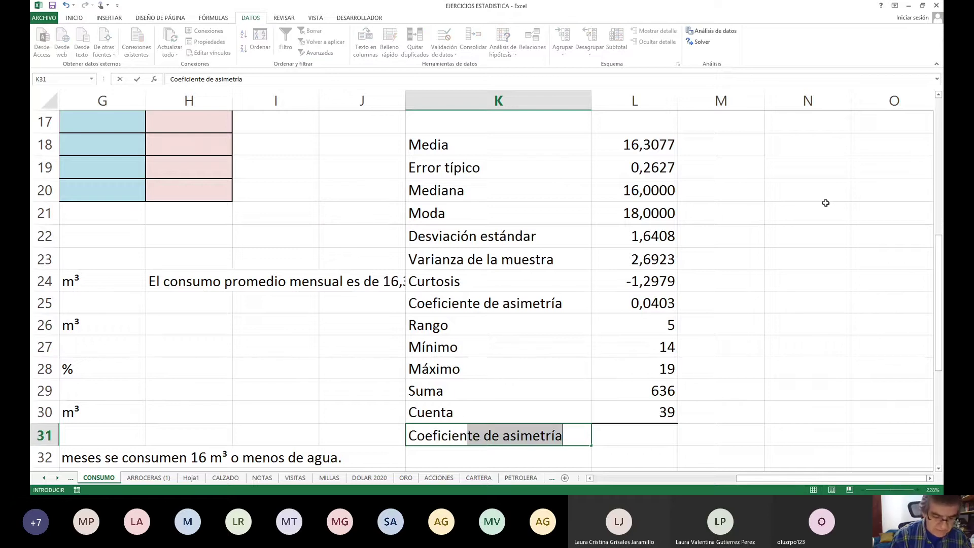
pyautogui.write('te de ')
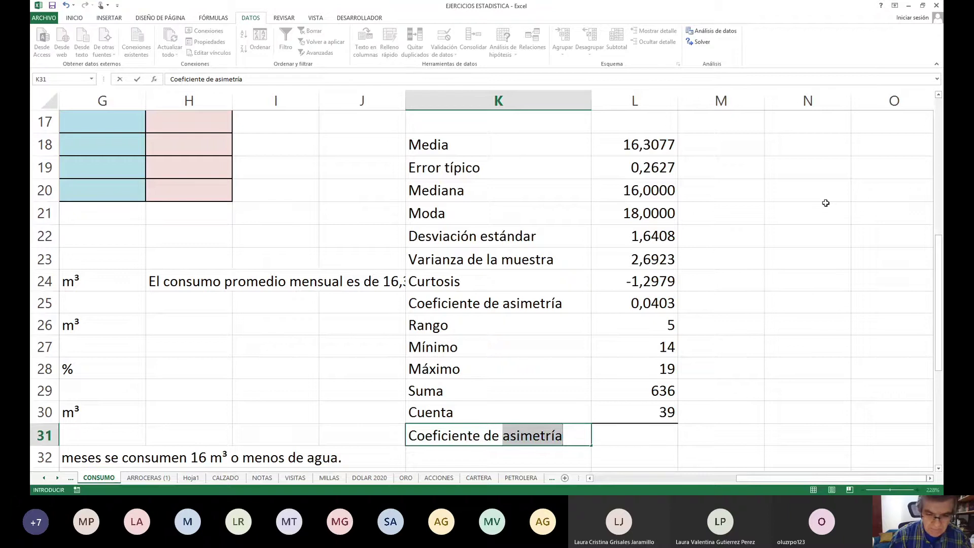
pyautogui.write('varia')
pyautogui.write('ci')
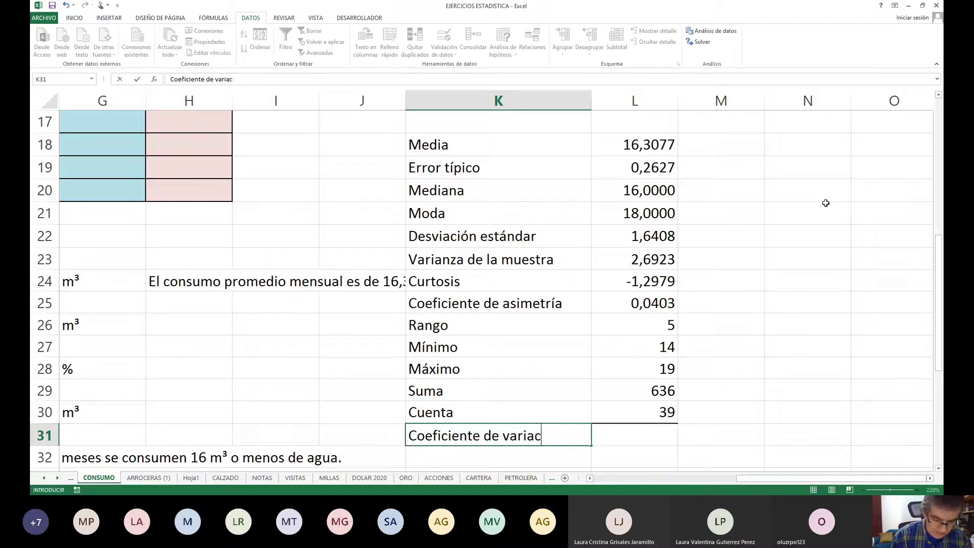
pyautogui.write('ón')
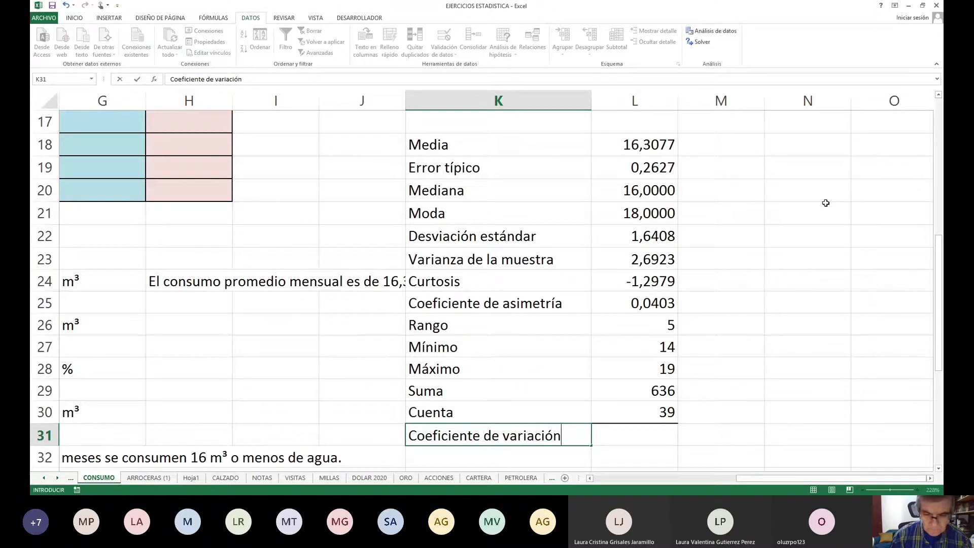
pyautogui.press('Return')
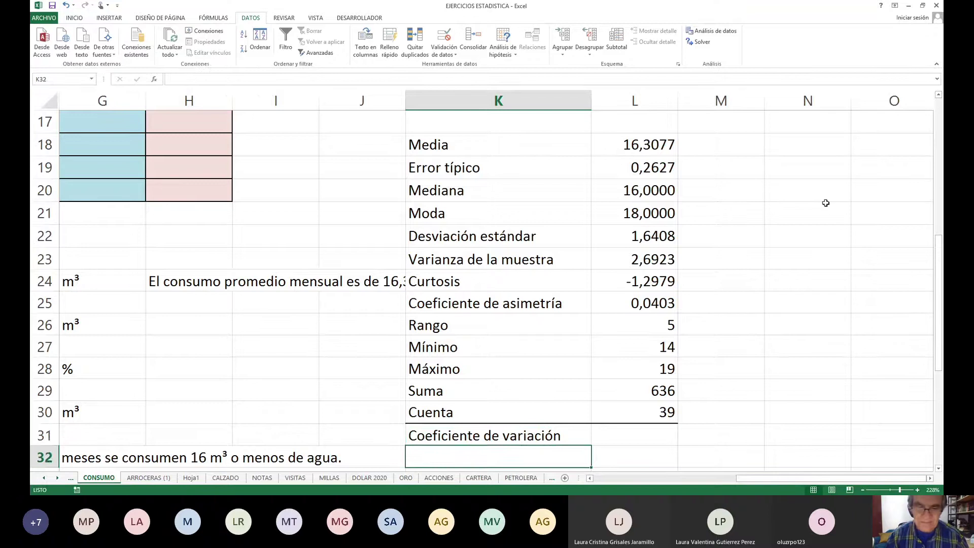
# Calculate the coefficient of variation in L31 with the formula =L22/L18*100, dividing Desviación estándar by Media
pyautogui.press('Up')
pyautogui.press('Right')
pyautogui.press('Down')
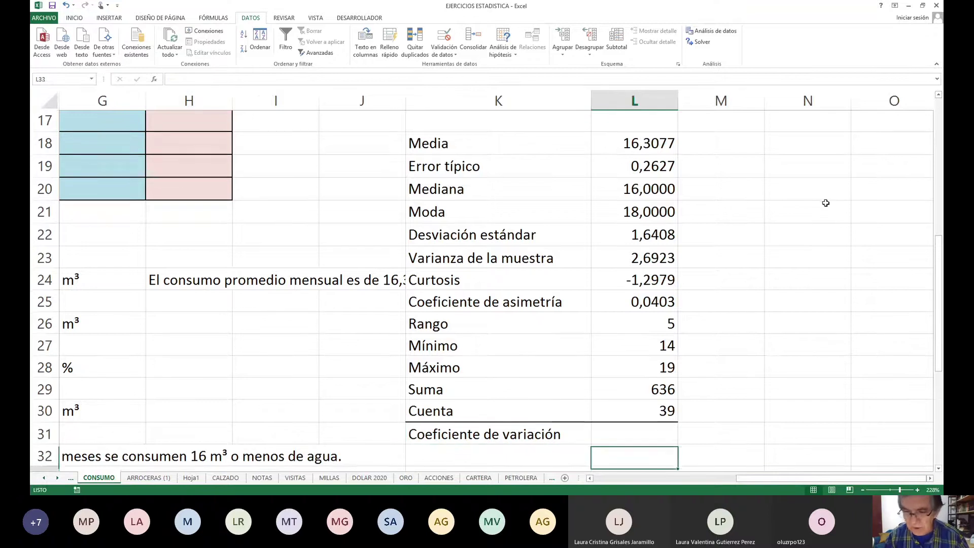
pyautogui.press('Down')
pyautogui.press('Down')
pyautogui.press('Down')
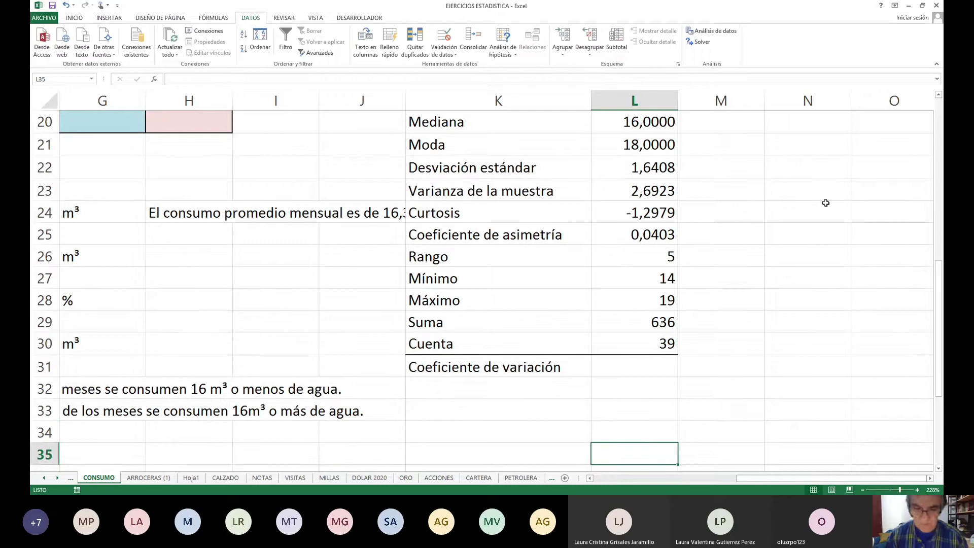
pyautogui.press('Up')
pyautogui.press('Up')
pyautogui.press('Up')
pyautogui.press('Up')
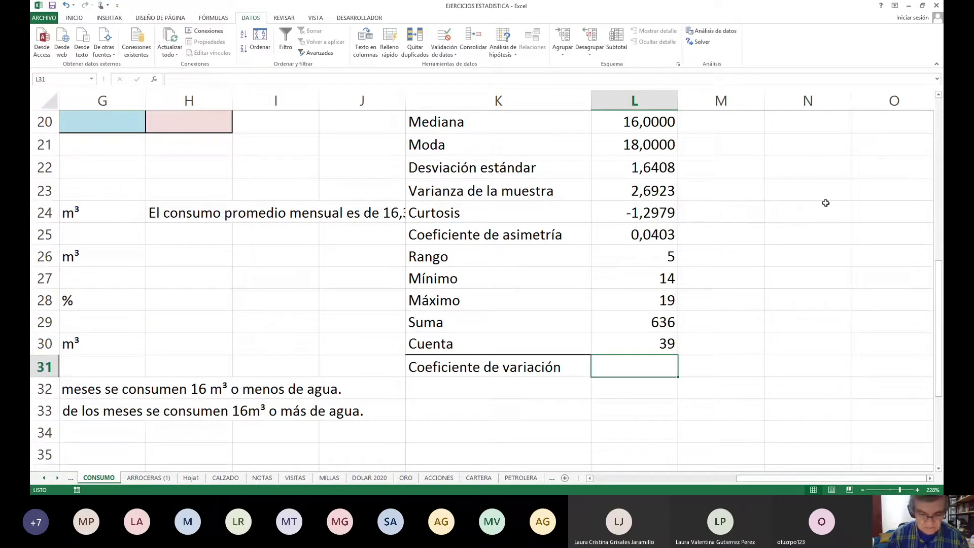
pyautogui.write('=')
pyautogui.press('Up')
pyautogui.press('Up')
pyautogui.press('Up')
pyautogui.press('Up')
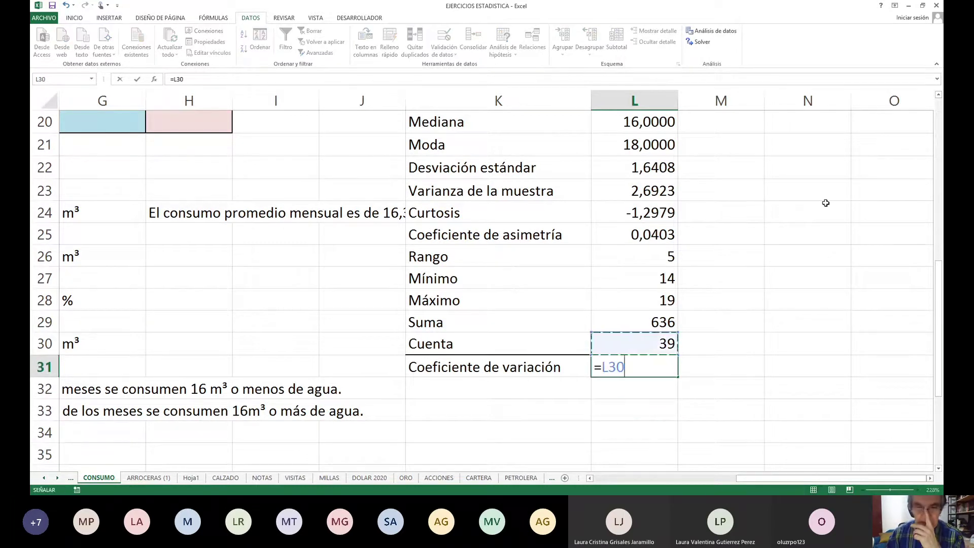
pyautogui.press('Up')
pyautogui.press('Up')
pyautogui.press('Up')
pyautogui.press('Up')
pyautogui.press('Up')
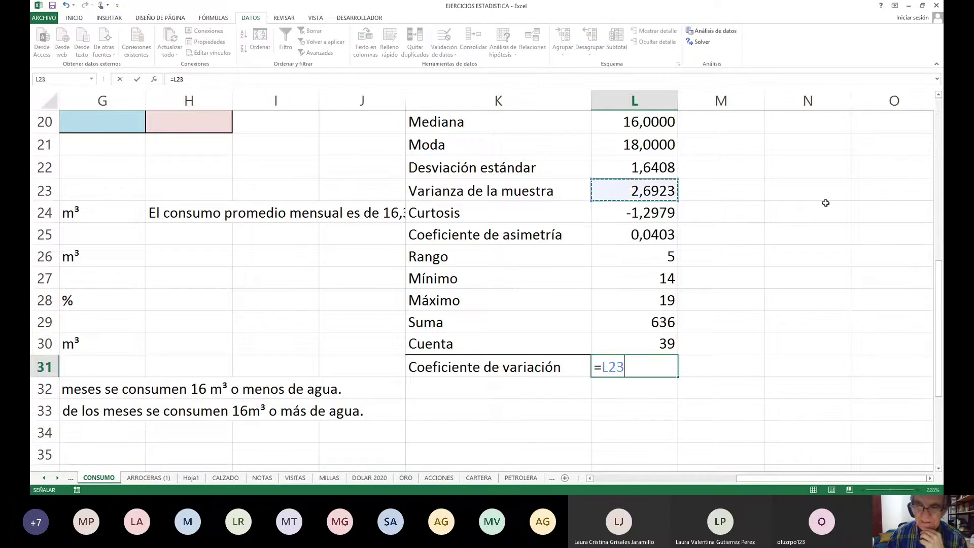
pyautogui.write('/')
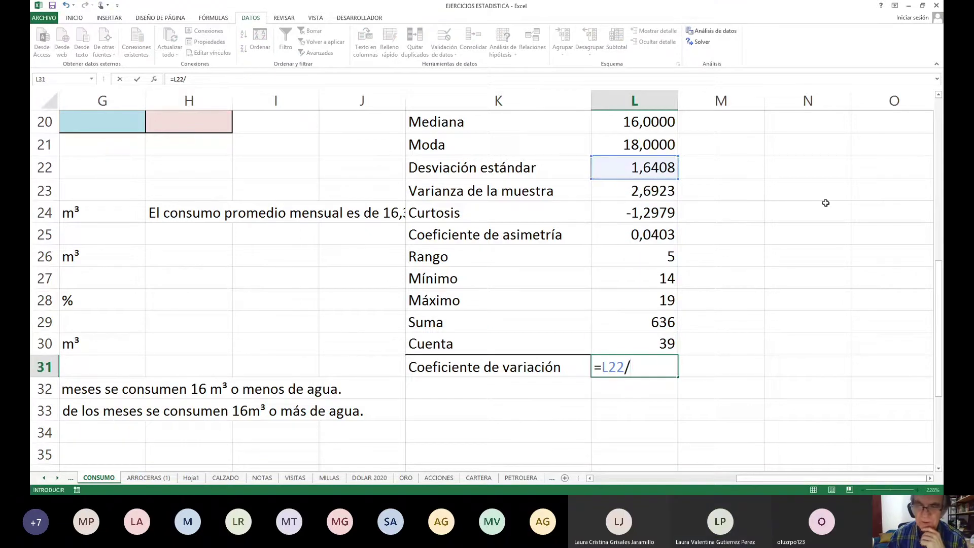
pyautogui.press('Up')
pyautogui.press('Up')
pyautogui.press('Up')
pyautogui.press('Up')
pyautogui.press('Up')
pyautogui.press('Up')
pyautogui.press('Up')
pyautogui.press('Up')
pyautogui.press('Up')
pyautogui.press('Up')
pyautogui.press('Up')
pyautogui.press('Up')
pyautogui.press('Up')
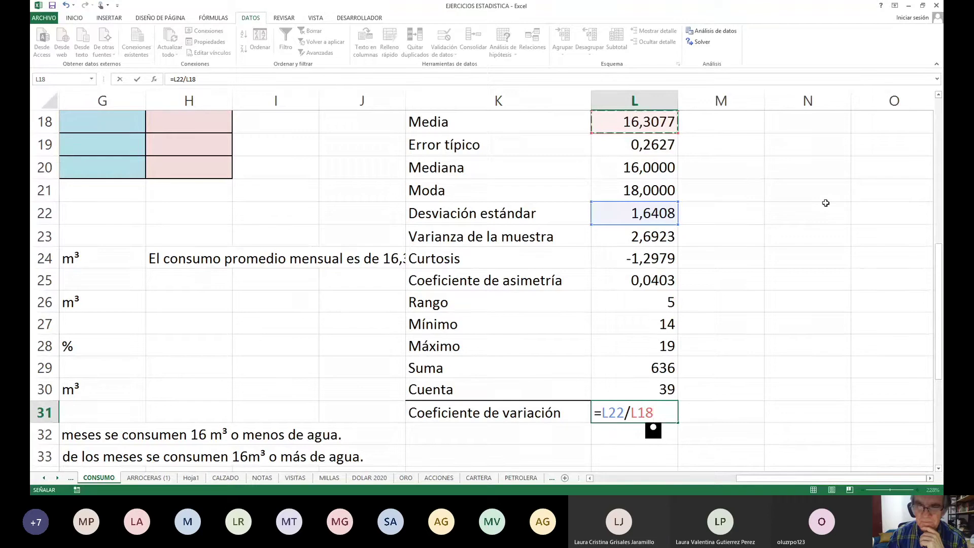
pyautogui.write('*')
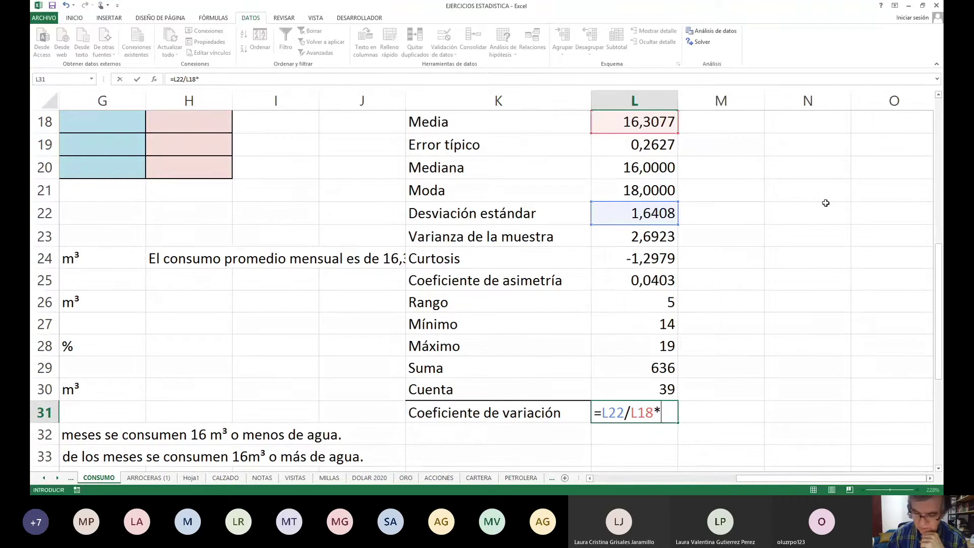
pyautogui.write('100')
pyautogui.press('Return')
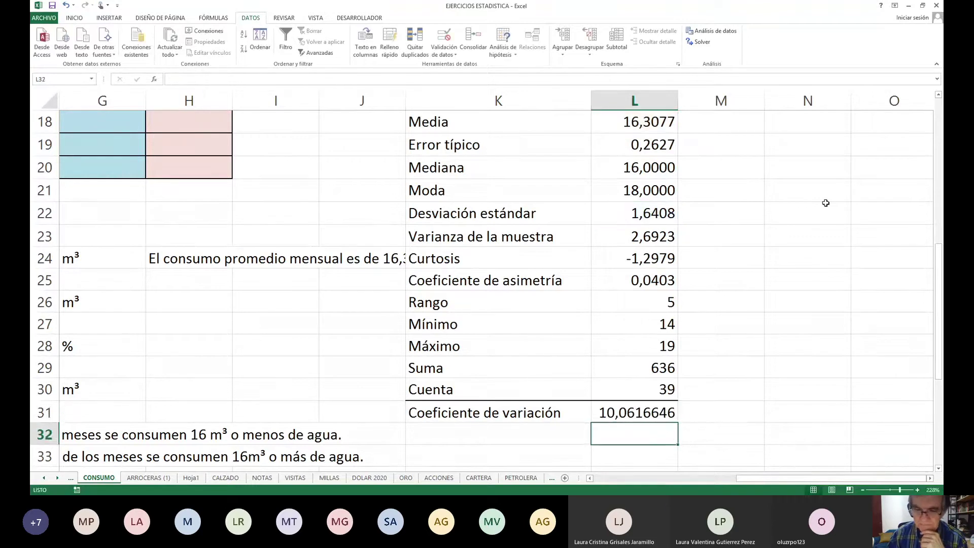
# Format the coefficient of variation in L31 as Número with 2 decimal places
pyautogui.press('Up')
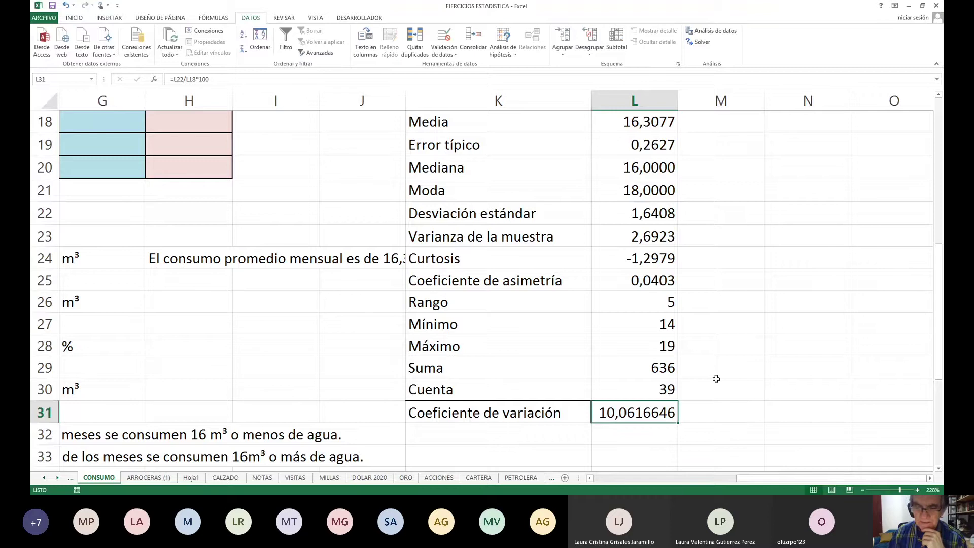
pyautogui.rightClick(650, 412)
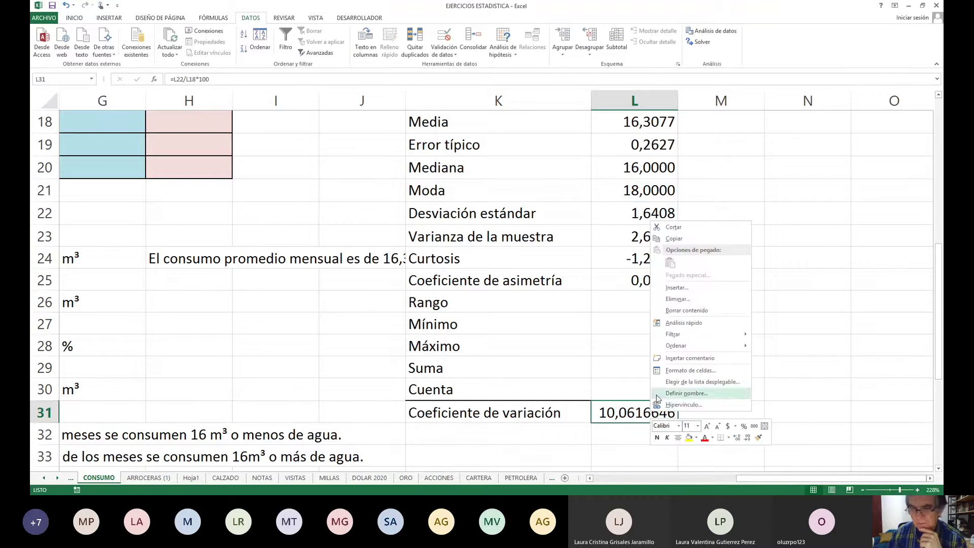
pyautogui.click(671, 373)
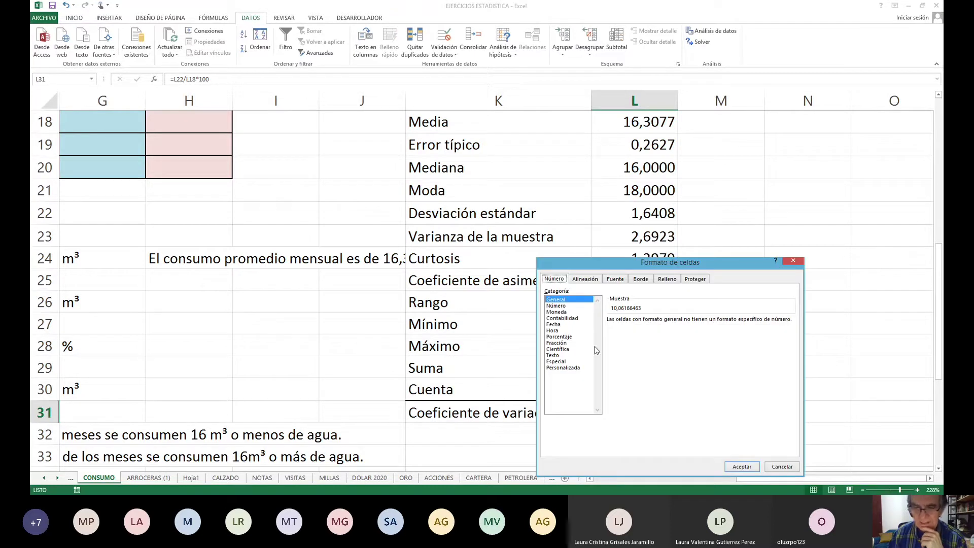
pyautogui.click(564, 306)
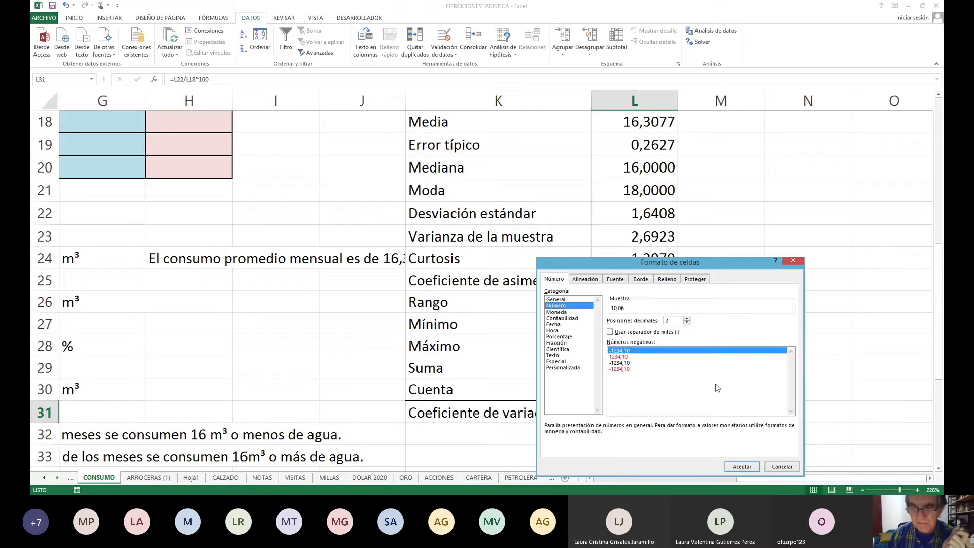
pyautogui.click(751, 466)
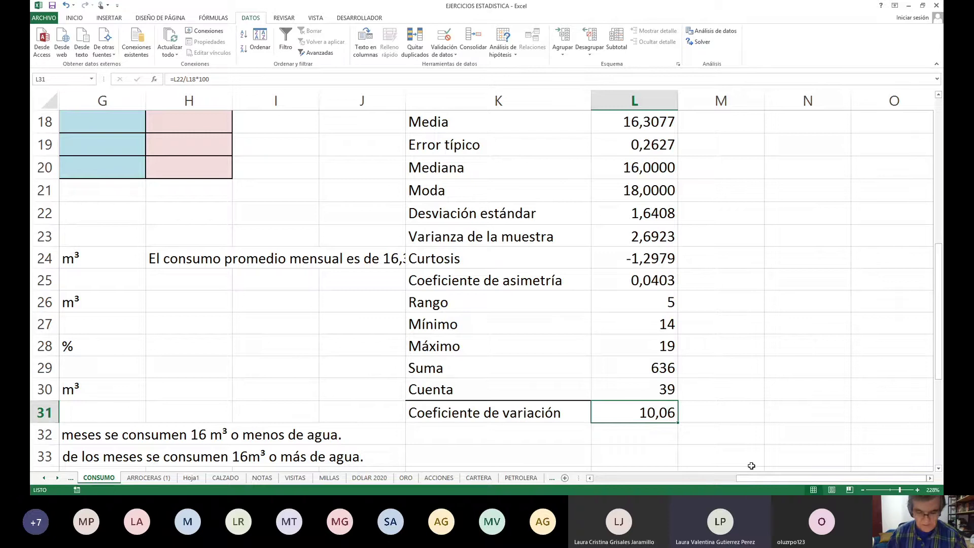
pyautogui.press('F2')
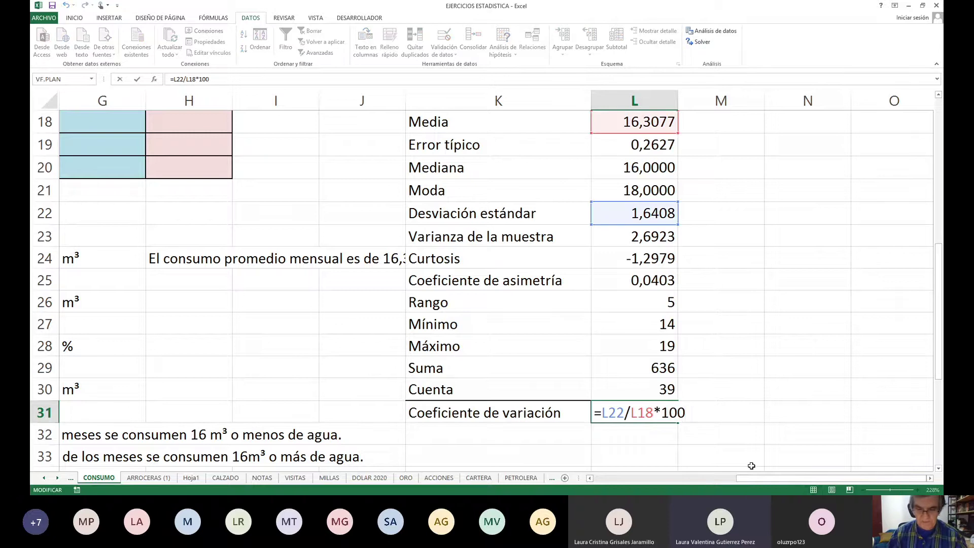
pyautogui.press('BackSpace')
pyautogui.press('BackSpace')
pyautogui.press('BackSpace')
pyautogui.press('Escape')
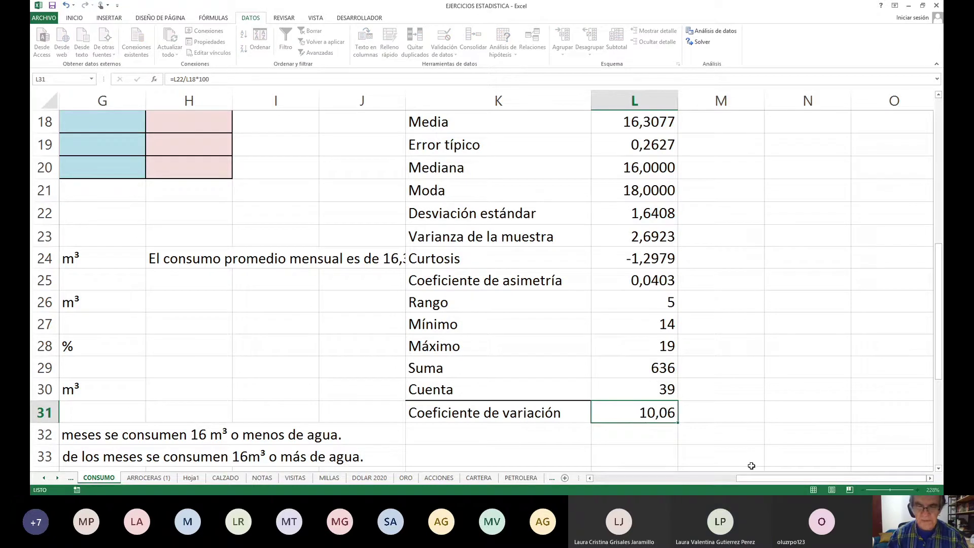
# Clear L31 and enter the coefficient of variation formula again as =L22/L18*100
pyautogui.press('Delete')
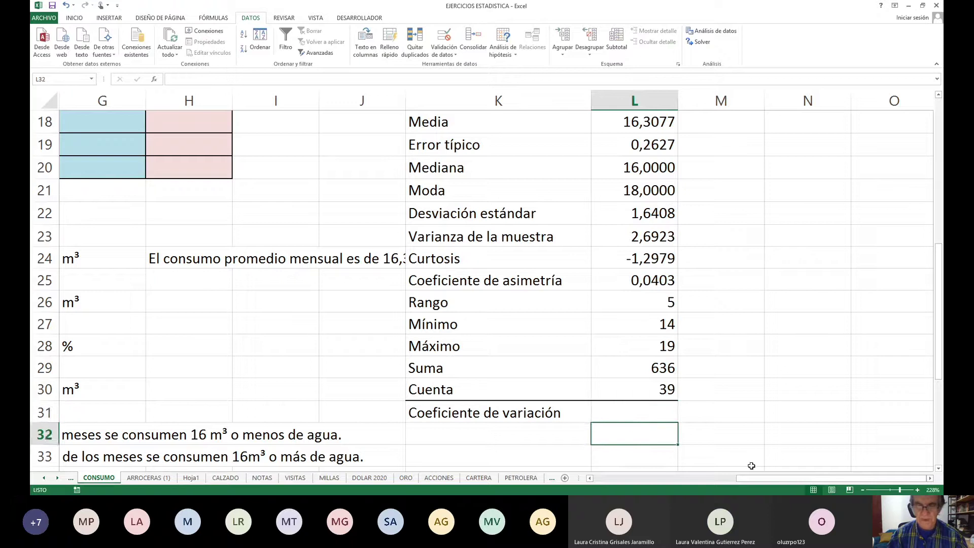
pyautogui.write('=')
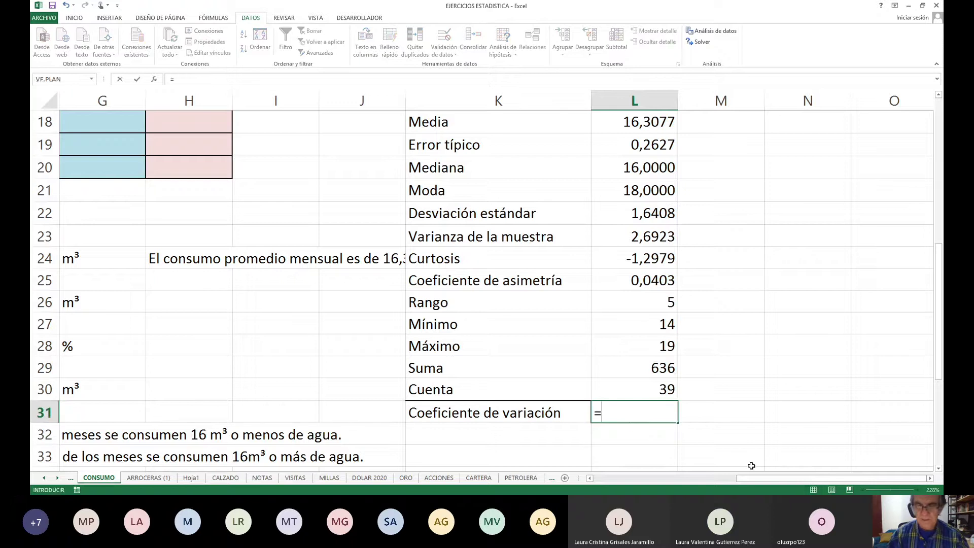
pyautogui.press('Up')
pyautogui.press('Up')
pyautogui.press('Up')
pyautogui.press('Up')
pyautogui.press('Up')
pyautogui.press('Up')
pyautogui.press('Up')
pyautogui.press('Up')
pyautogui.press('Up')
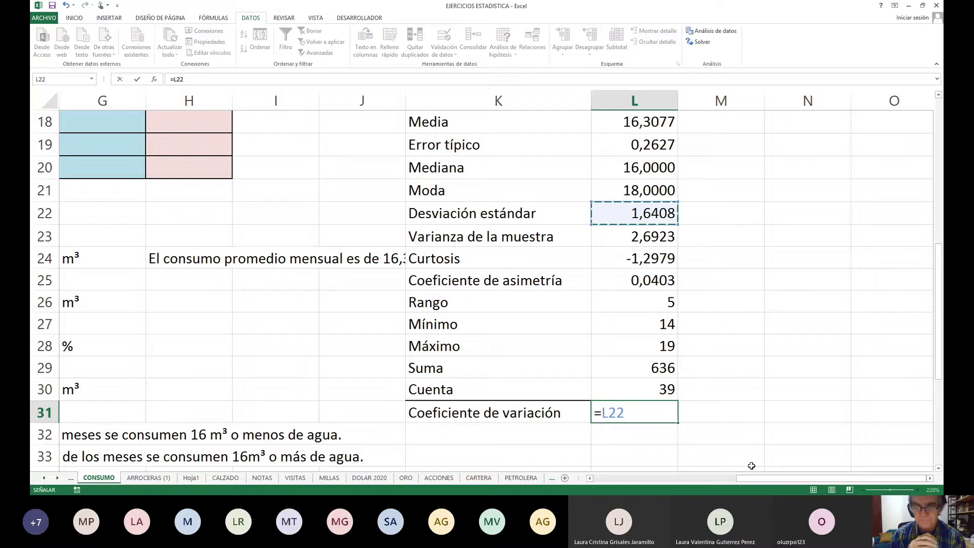
pyautogui.write('/')
pyautogui.press('Up')
pyautogui.press('Up')
pyautogui.press('Up')
pyautogui.press('Up')
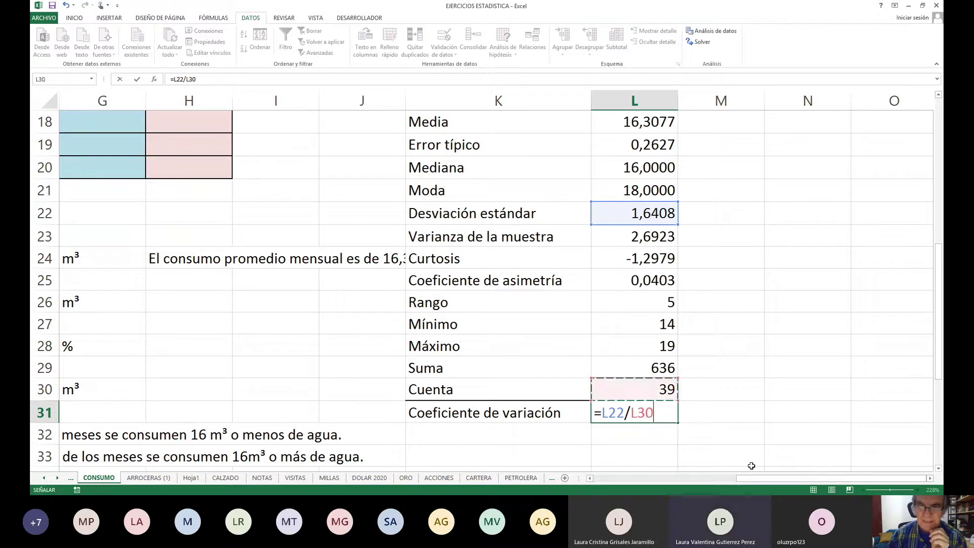
pyautogui.press('Up')
pyautogui.press('Up')
pyautogui.press('Up')
pyautogui.press('Up')
pyautogui.press('Up')
pyautogui.press('Up')
pyautogui.press('Up')
pyautogui.press('Up')
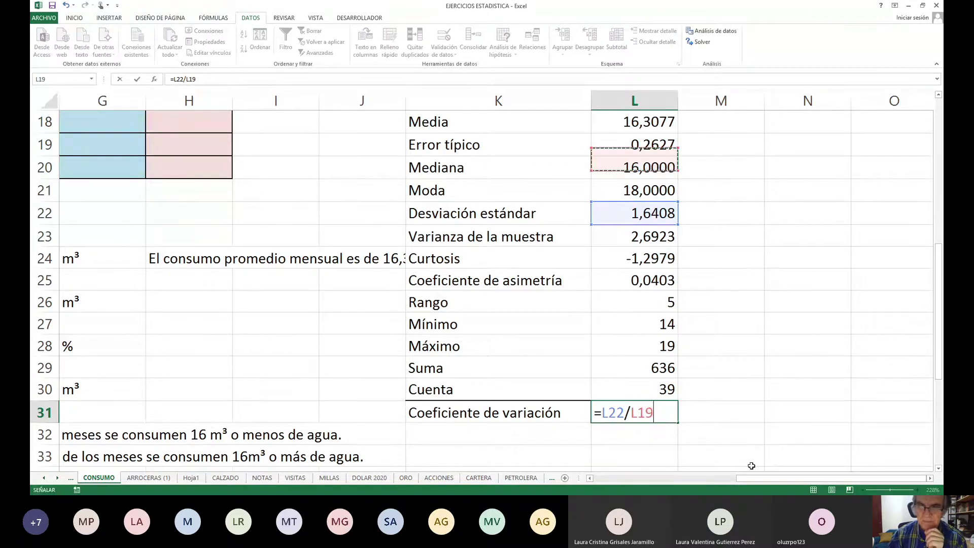
pyautogui.press('Up')
pyautogui.write('*')
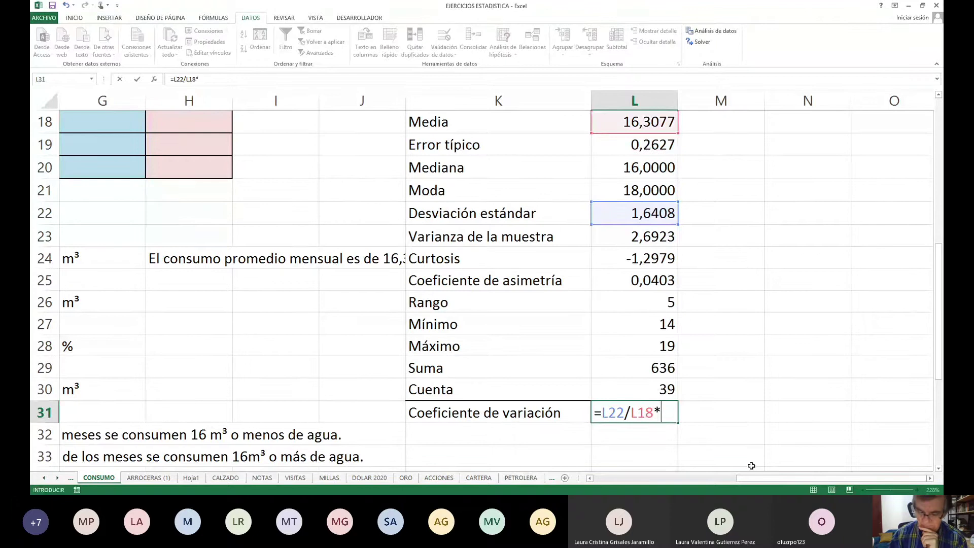
pyautogui.write('100')
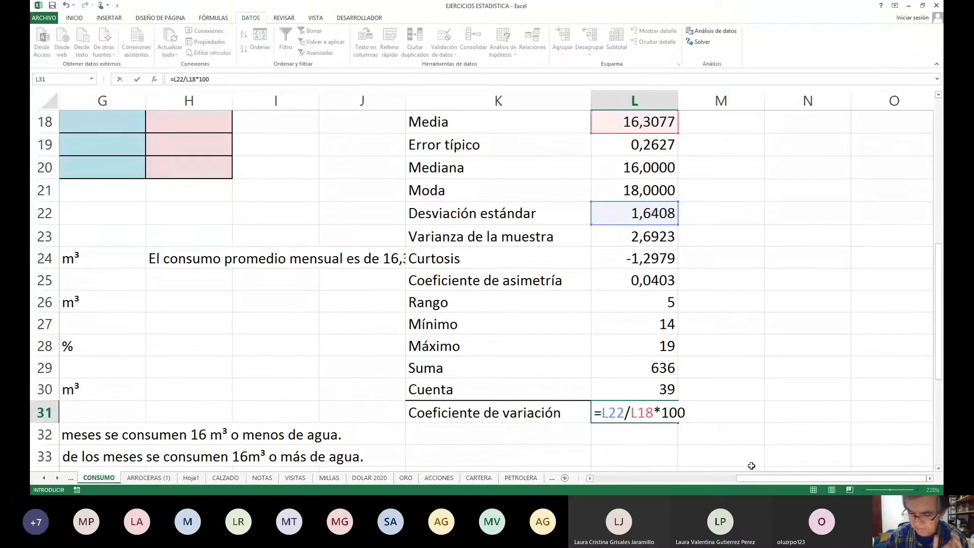
pyautogui.press('Return')
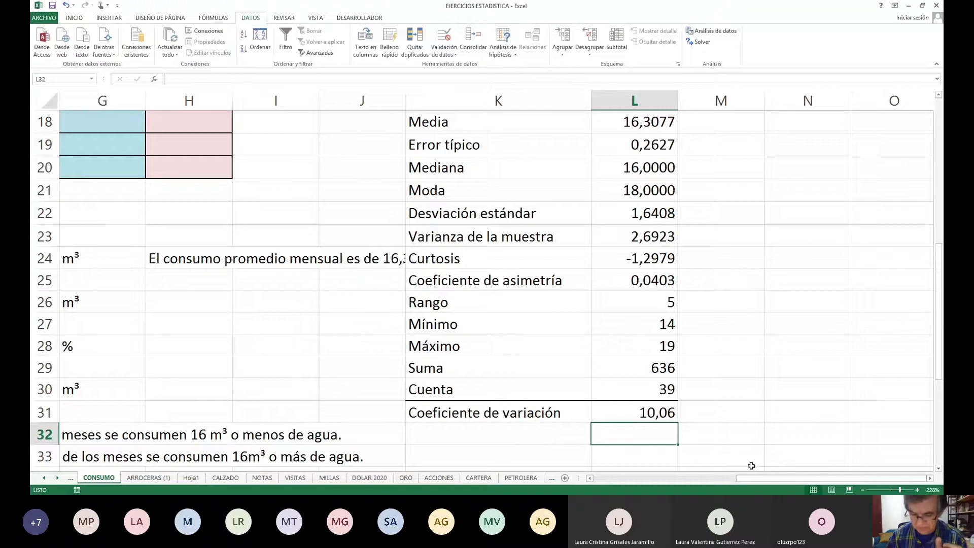
# Inspect the formula behind the coefficient of variation in L31 without changing it
pyautogui.press('Down')
pyautogui.press('Down')
pyautogui.press('Down')
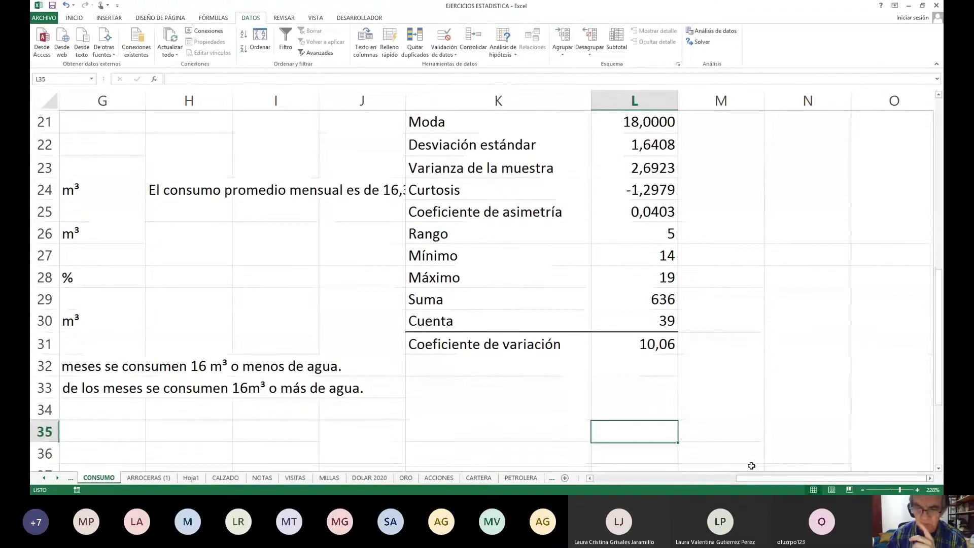
pyautogui.press('Up')
pyautogui.press('Up')
pyautogui.press('Up')
pyautogui.press('Up')
pyautogui.press('F2')
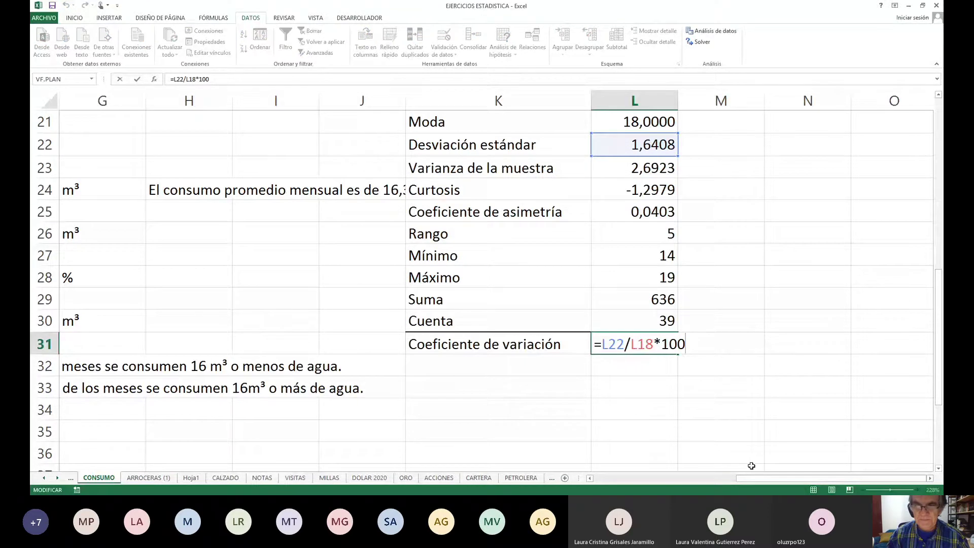
pyautogui.press('Escape')
# Go back up through the statistics values to Media in L18, the divisor of the coefficient of variation
pyautogui.press('Up')
pyautogui.press('Up')
pyautogui.press('Up')
pyautogui.press('Up')
pyautogui.press('Up')
pyautogui.press('Up')
pyautogui.press('Up')
pyautogui.press('Up')
pyautogui.press('Up')
pyautogui.press('Up')
pyautogui.press('Up')
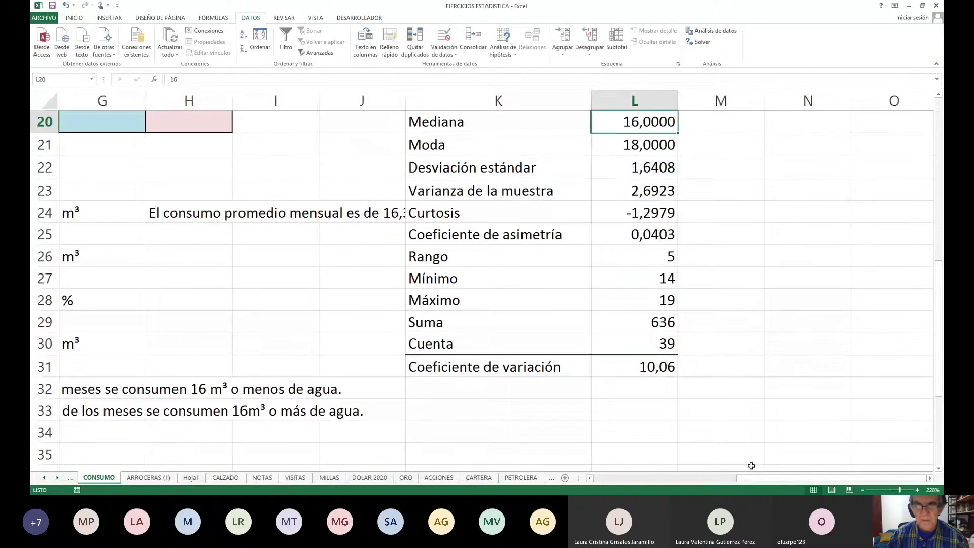
pyautogui.press('Up')
pyautogui.press('Up')
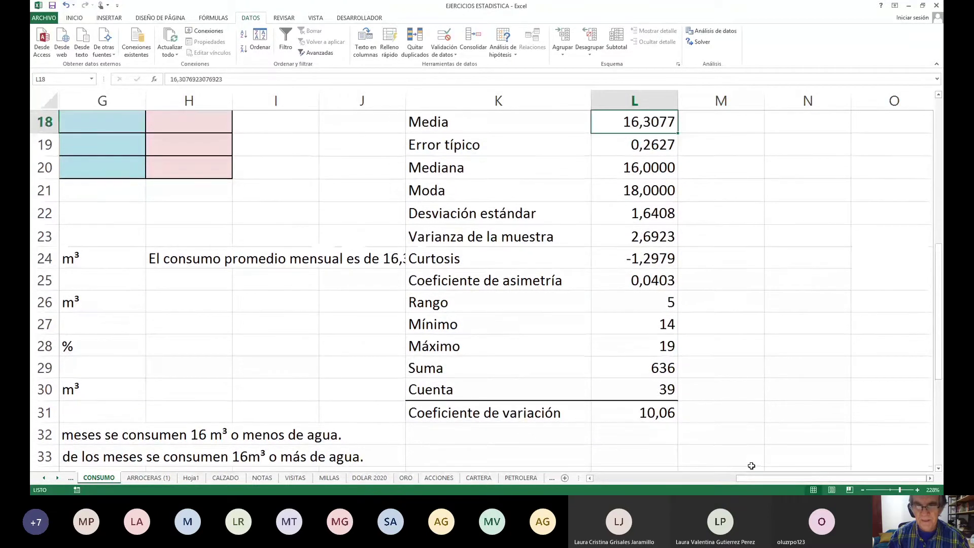
# Return to L31 and show which cells its coefficient of variation formula references
pyautogui.press('Down')
pyautogui.press('Down')
pyautogui.press('Down')
pyautogui.press('Down')
pyautogui.press('Down')
pyautogui.press('Down')
pyautogui.press('Down')
pyautogui.press('Down')
pyautogui.press('Down')
pyautogui.press('Down')
pyautogui.press('Down')
pyautogui.press('Down')
pyautogui.press('Down')
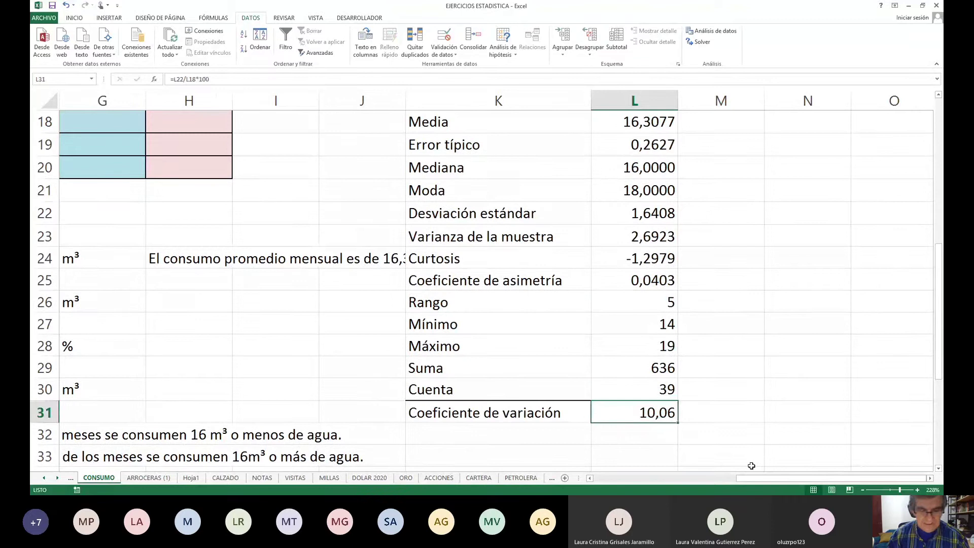
pyautogui.press('F2')
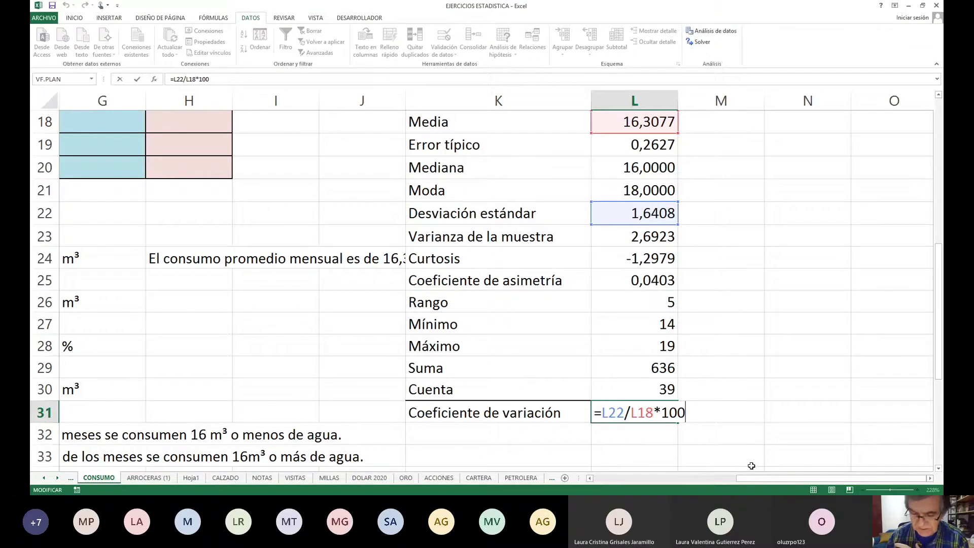
pyautogui.press('Return')
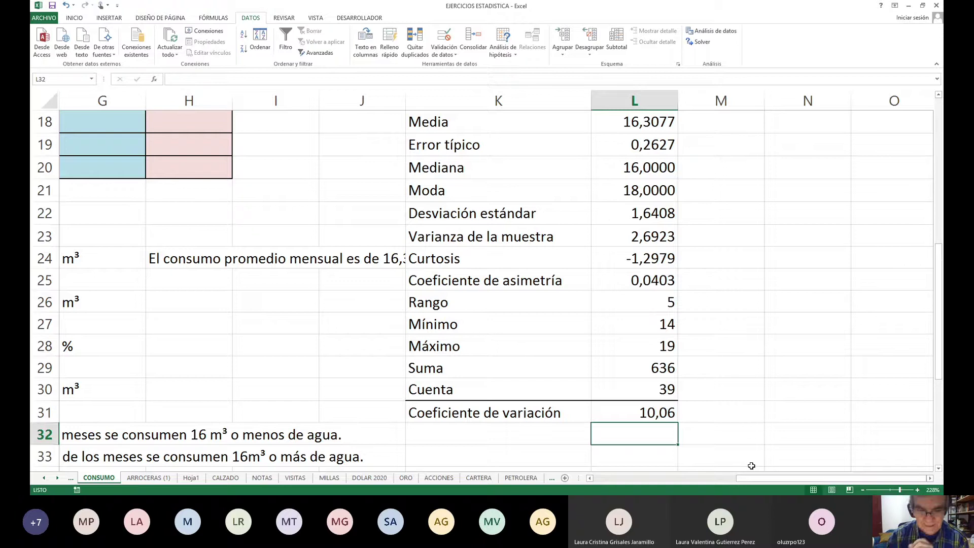
# Extend the Rango label in K26 to read "Rango (recorrido)"
pyautogui.press('Up')
pyautogui.press('Up')
pyautogui.press('Up')
pyautogui.press('Up')
pyautogui.press('Up')
pyautogui.press('Up')
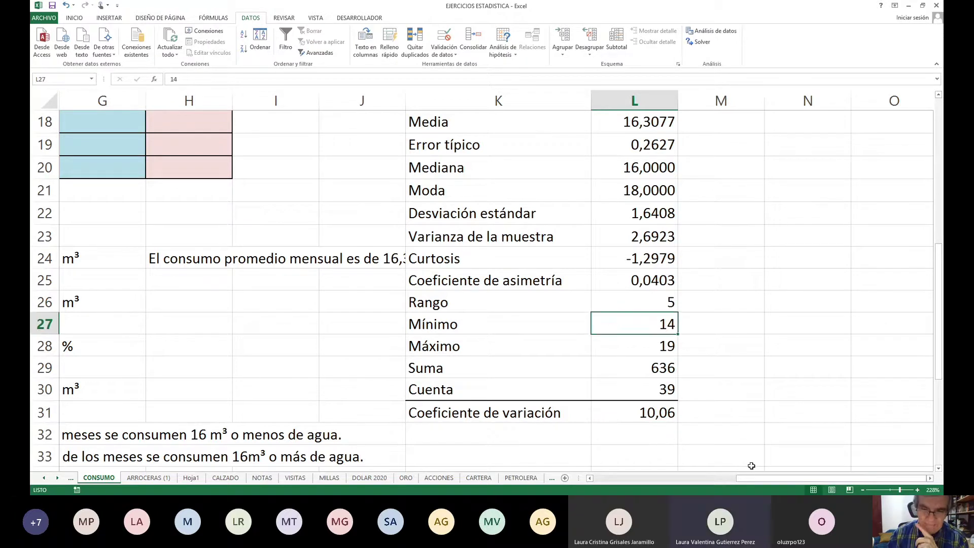
pyautogui.press('Left')
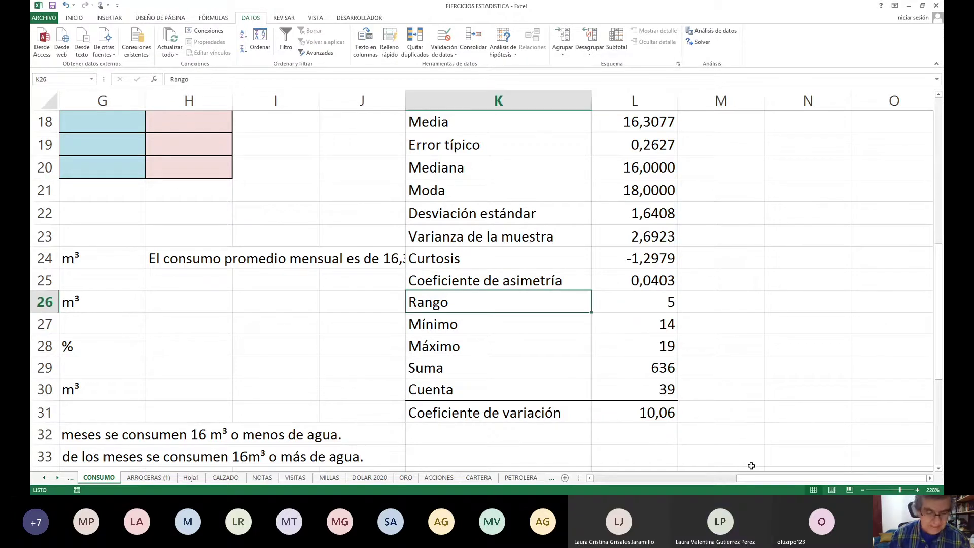
pyautogui.press('F2')
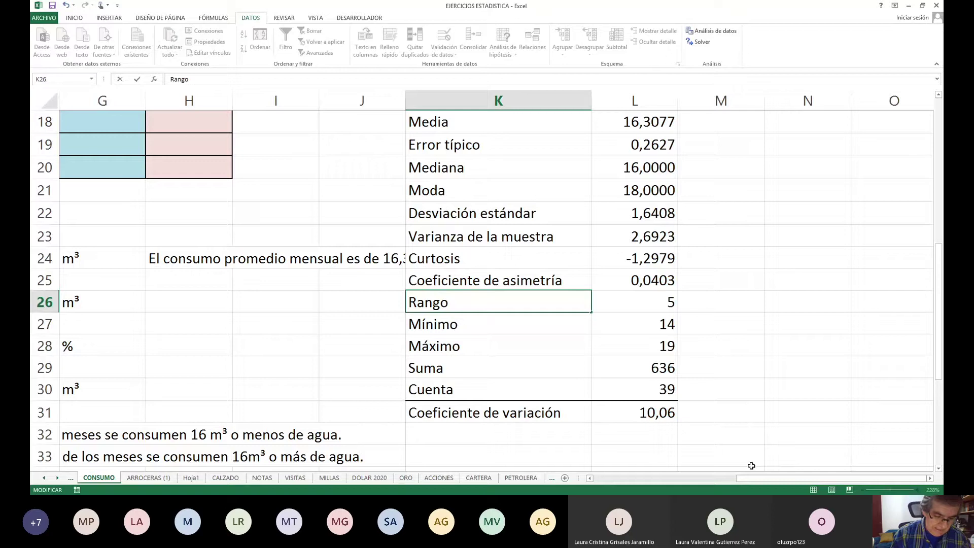
pyautogui.write('(rec')
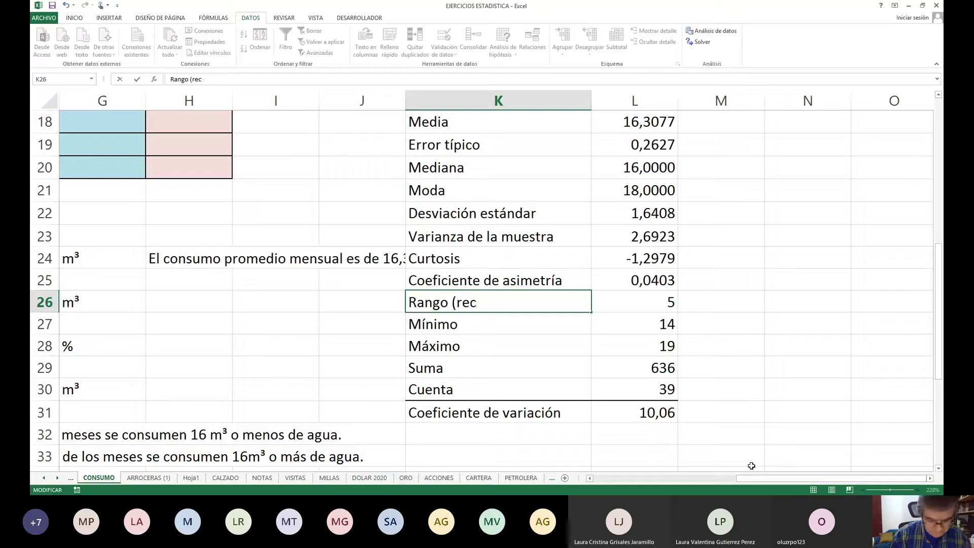
pyautogui.write('orrido')
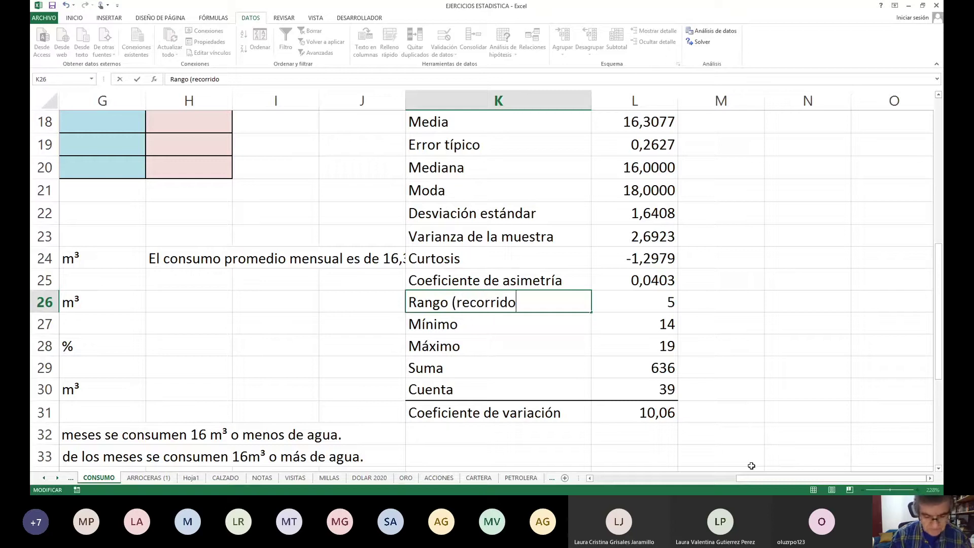
pyautogui.write(')')
pyautogui.press('Return')
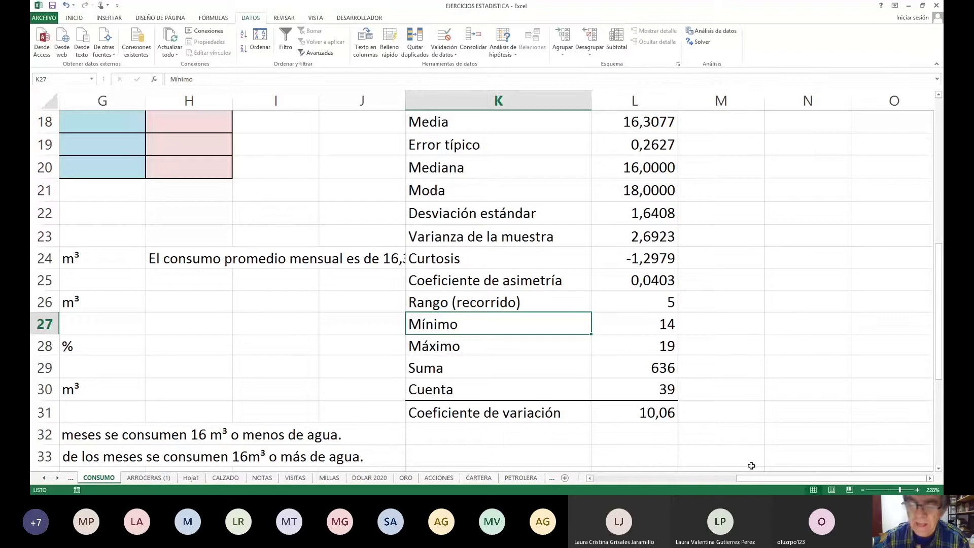
# Extend the Cuenta label in K30 to "Cuenta (n) tamaño de la muestra" and widen column K to fit it
pyautogui.press('Right')
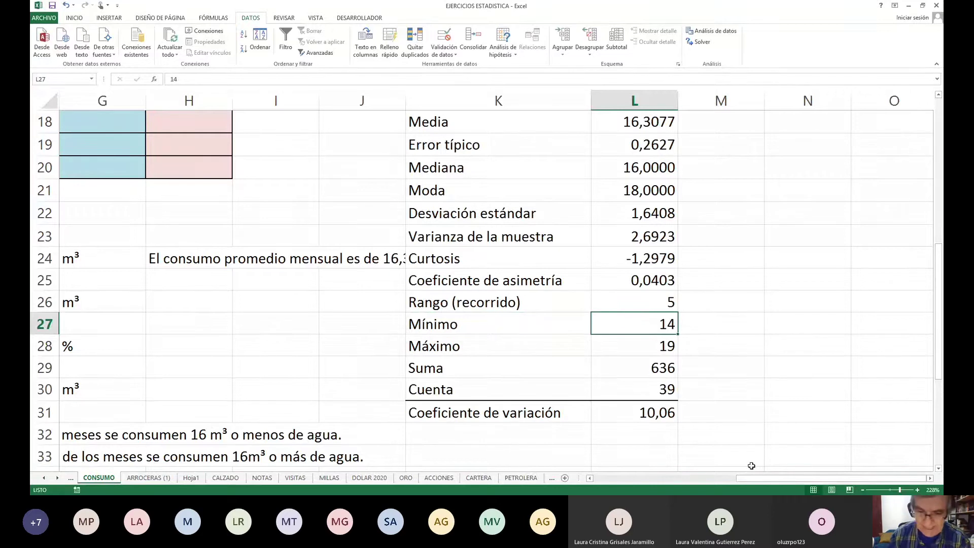
pyautogui.press('Down')
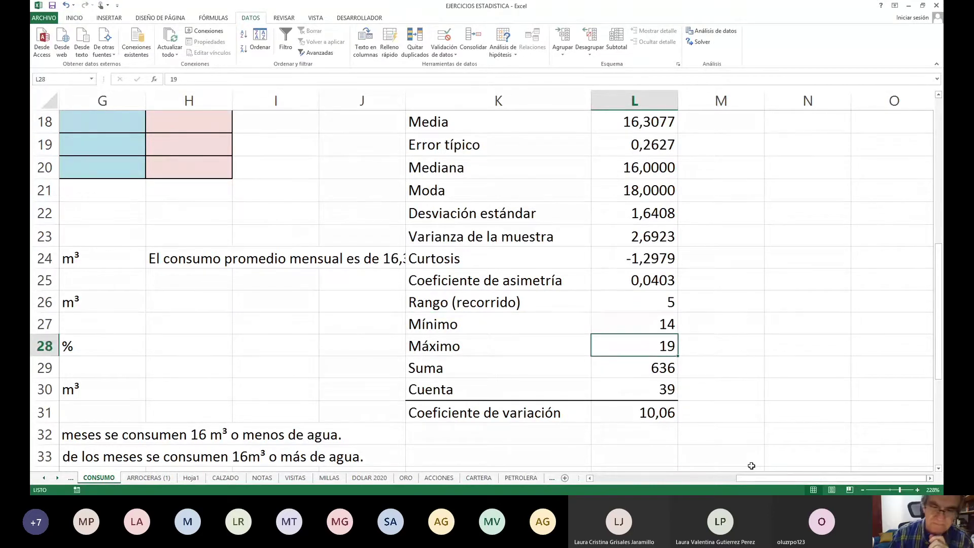
pyautogui.press('Down')
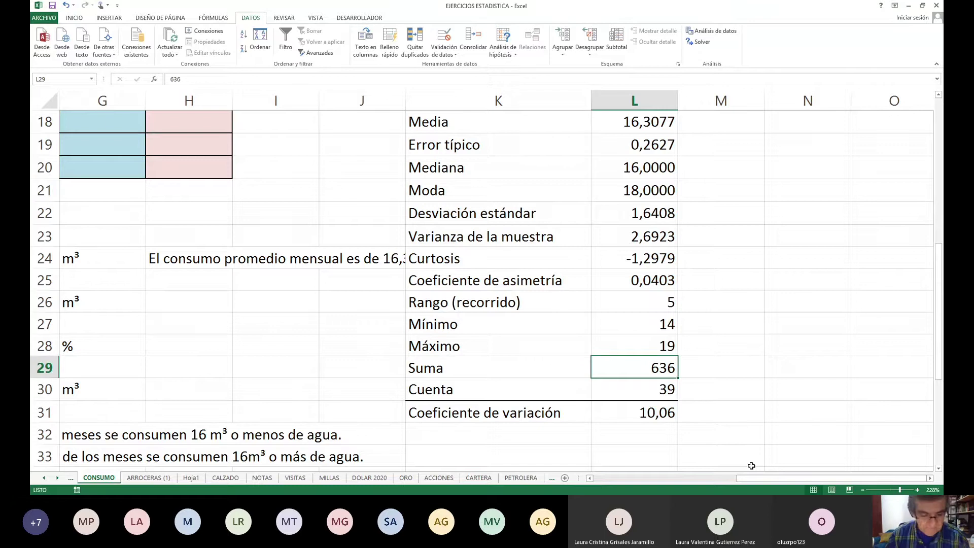
pyautogui.press('Down')
pyautogui.press('Left')
pyautogui.press('F2')
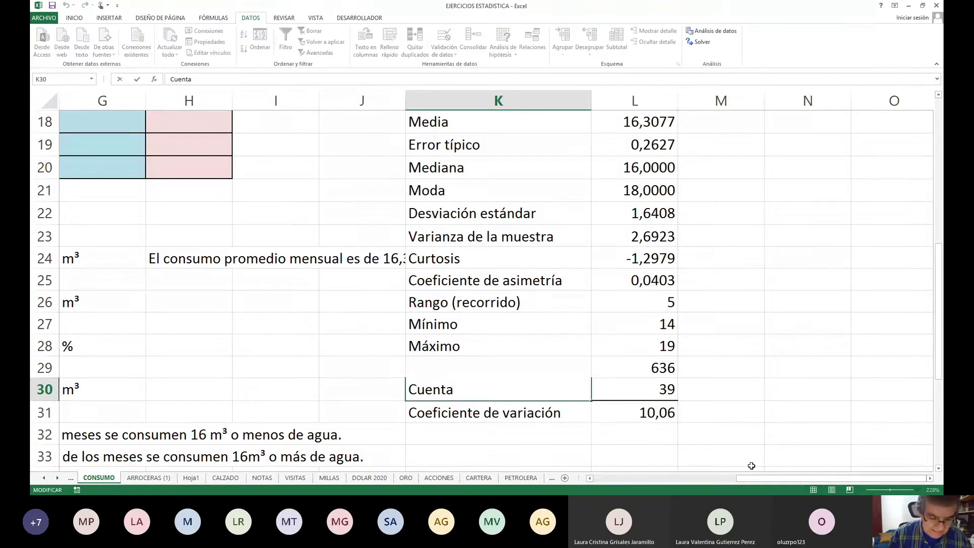
pyautogui.write('(n)')
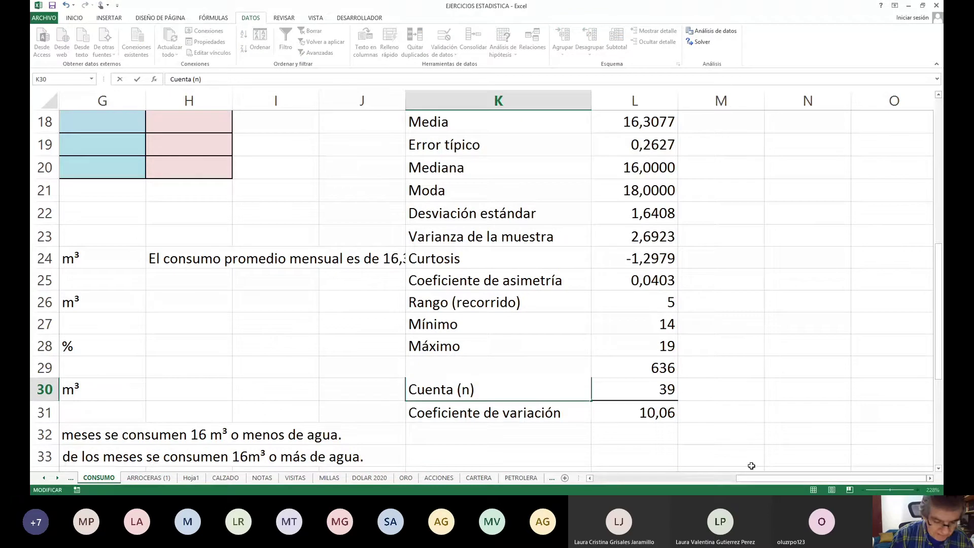
pyautogui.write(' tamañ')
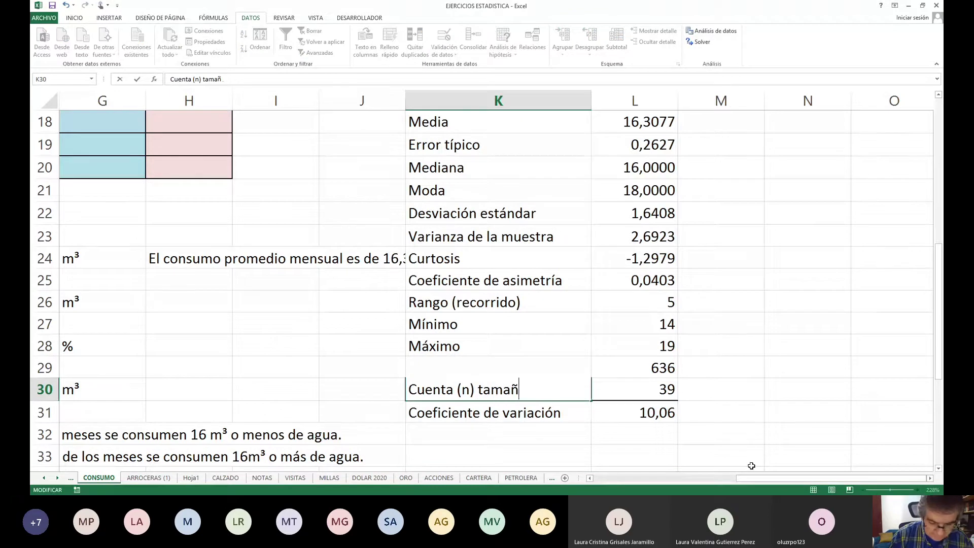
pyautogui.write('o de')
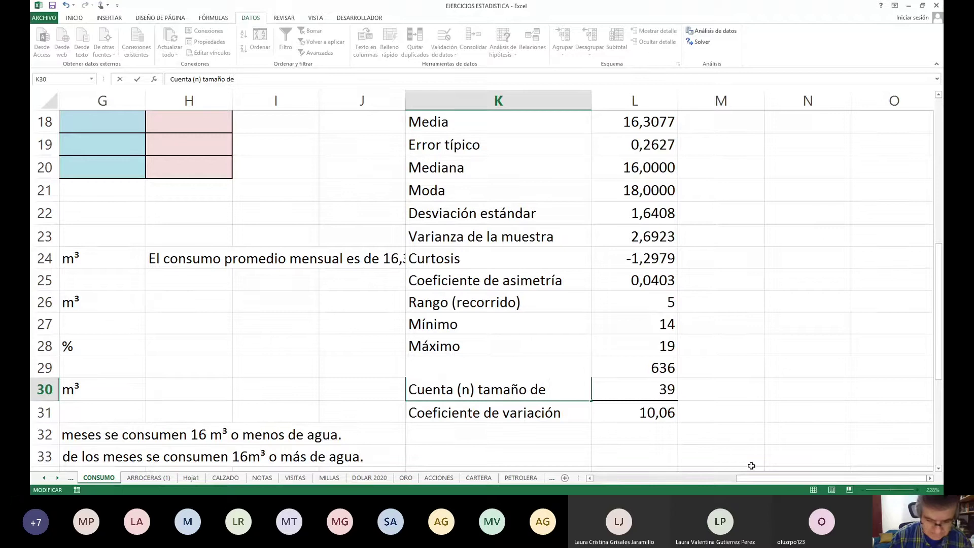
pyautogui.write(' la mu')
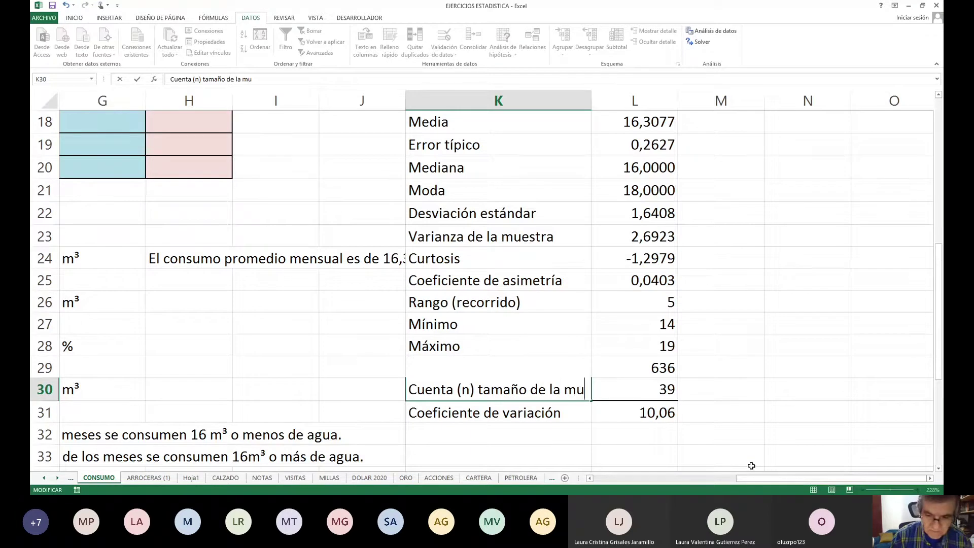
pyautogui.write('estra')
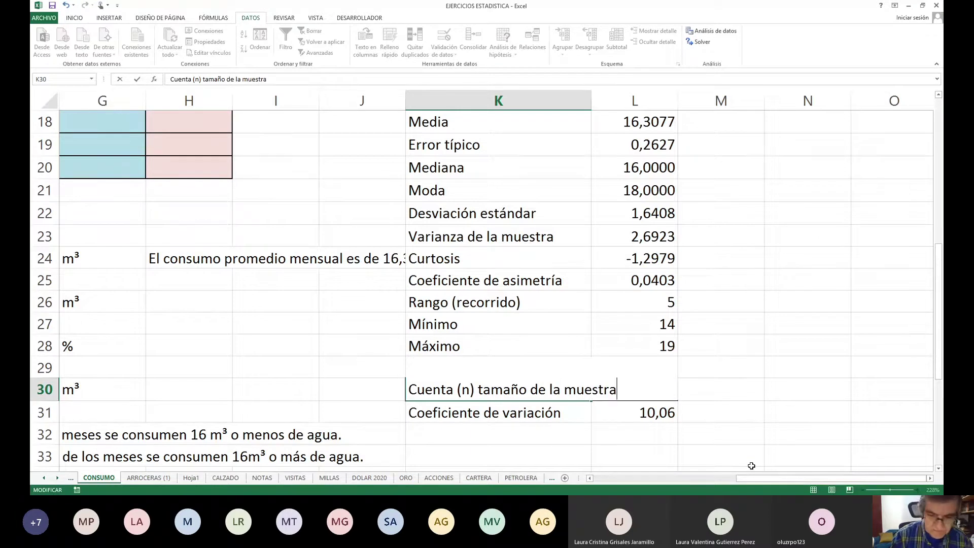
pyautogui.press('Return')
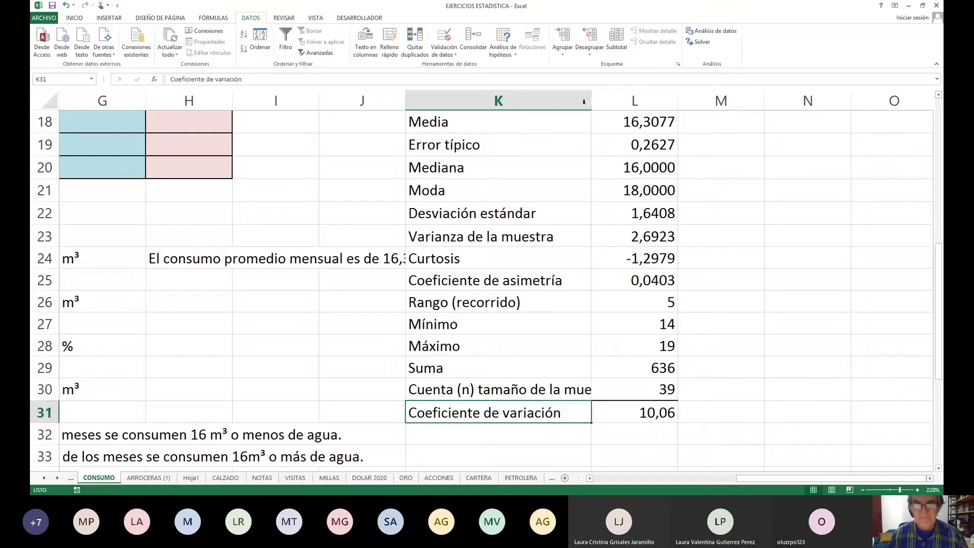
pyautogui.moveTo(592, 98); pyautogui.dragTo(623, 103)
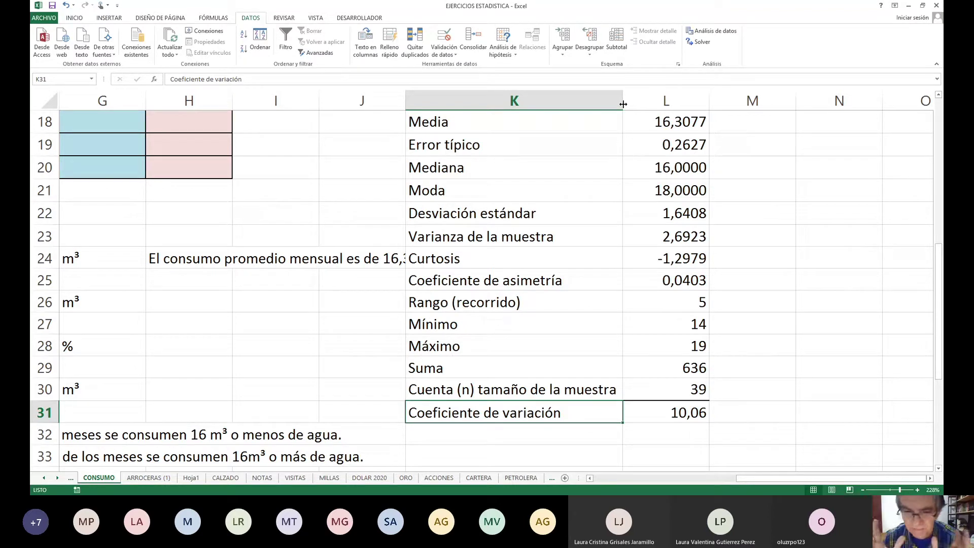
# Highlight the Curtosis and Coeficiente de asimetría rows, K24:L25, with a yellow fill
pyautogui.press('Up')
pyautogui.press('Up')
pyautogui.press('Up')
pyautogui.press('Up')
pyautogui.press('Up')
pyautogui.press('Up')
pyautogui.press('Up')
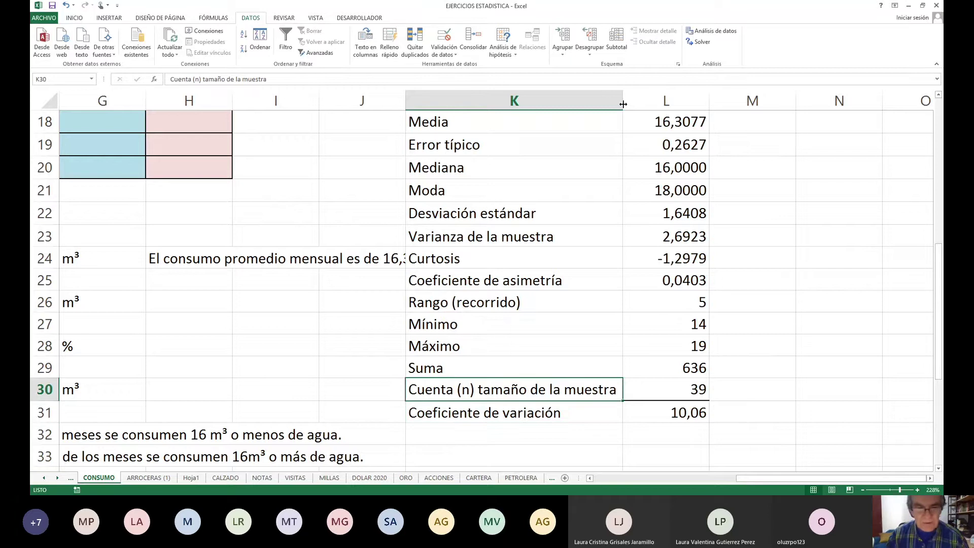
pyautogui.hotkey('shift', 'Down')
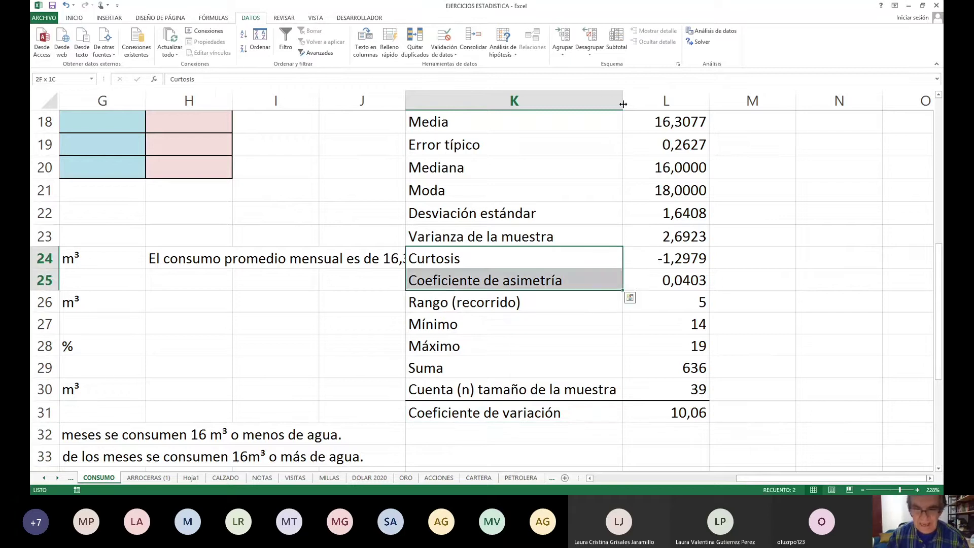
pyautogui.hotkey('shift', 'Right')
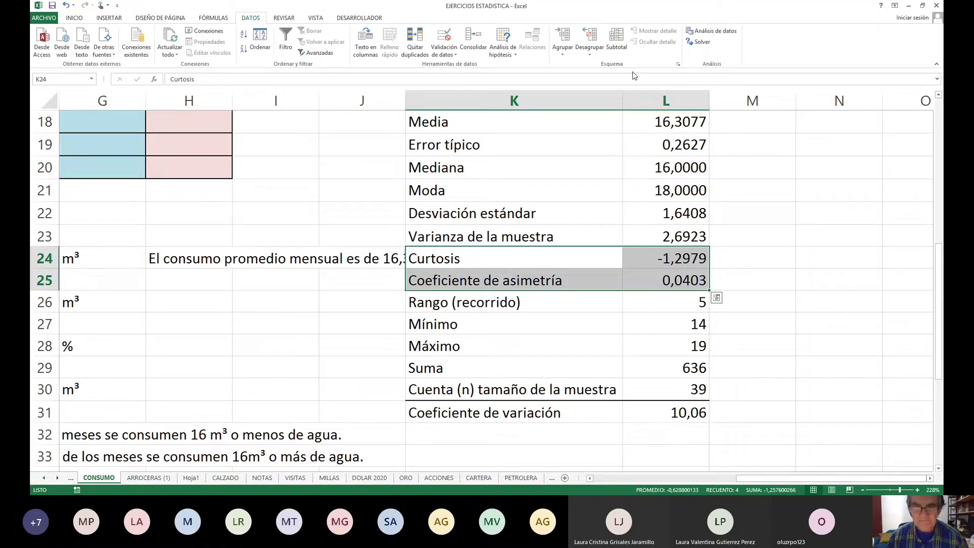
pyautogui.rightClick(599, 272)
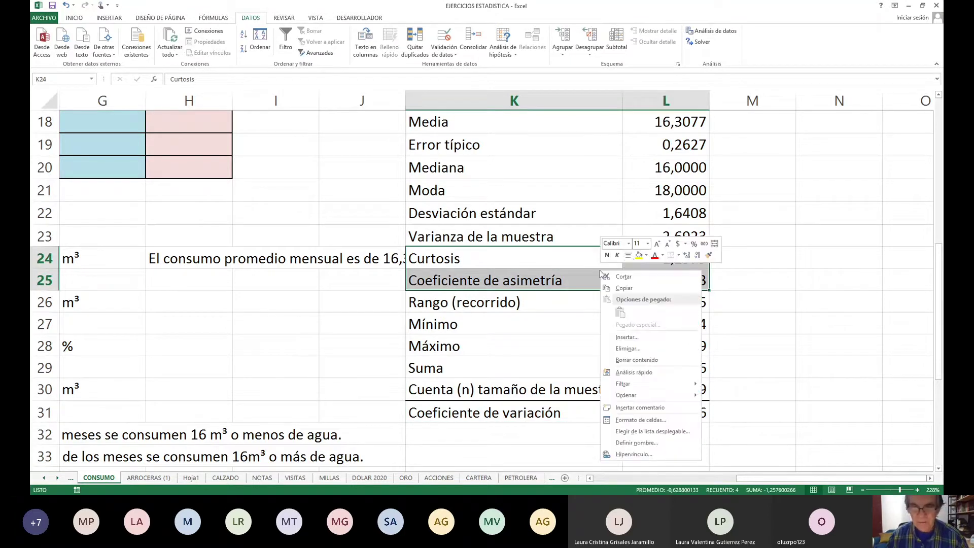
pyautogui.click(638, 256)
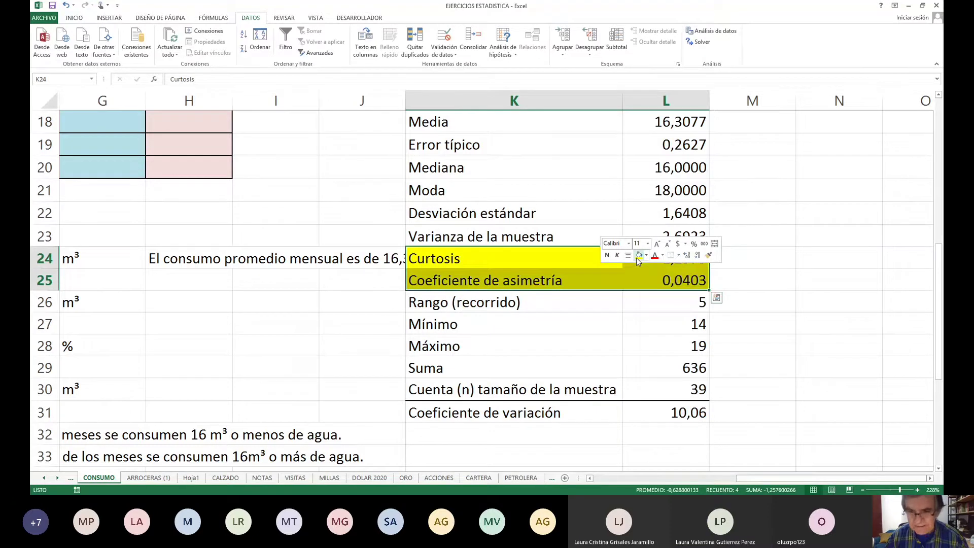
pyautogui.press('Right')
pyautogui.press('Right')
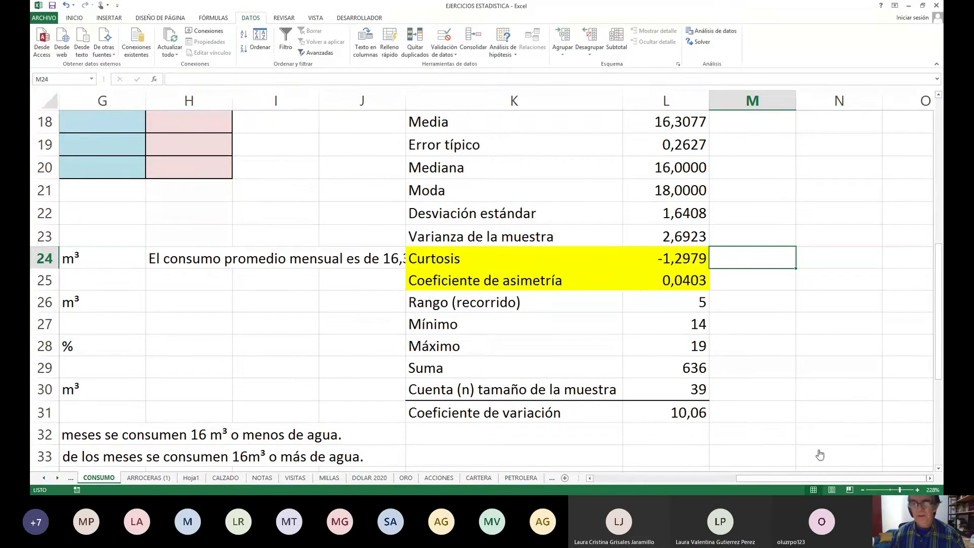
# Go back up along column M to review the statistics table from its Consumo Mensual(m³) heading
pyautogui.press('Up')
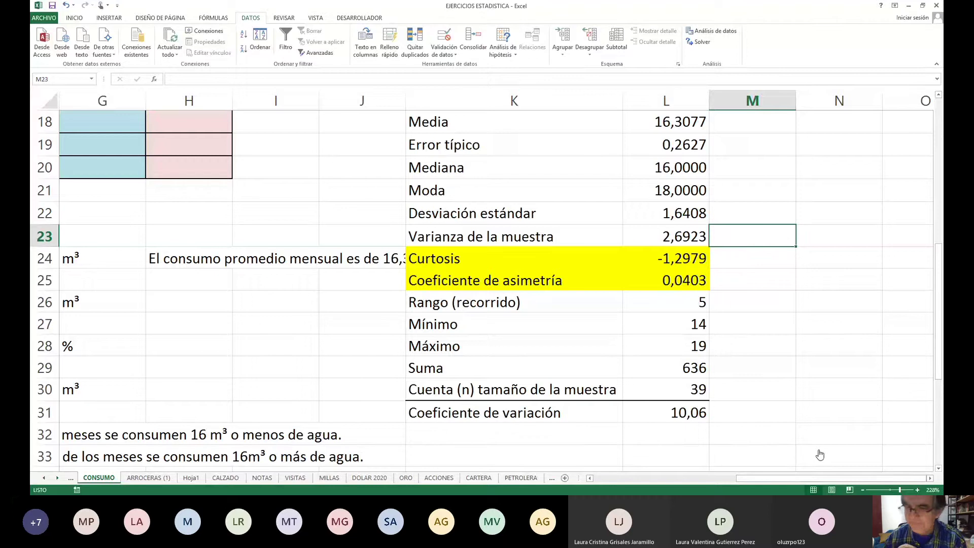
pyautogui.press('Up')
pyautogui.press('Up')
pyautogui.press('Up')
pyautogui.press('Up')
pyautogui.press('Up')
pyautogui.press('Up')
pyautogui.press('Up')
pyautogui.press('Up')
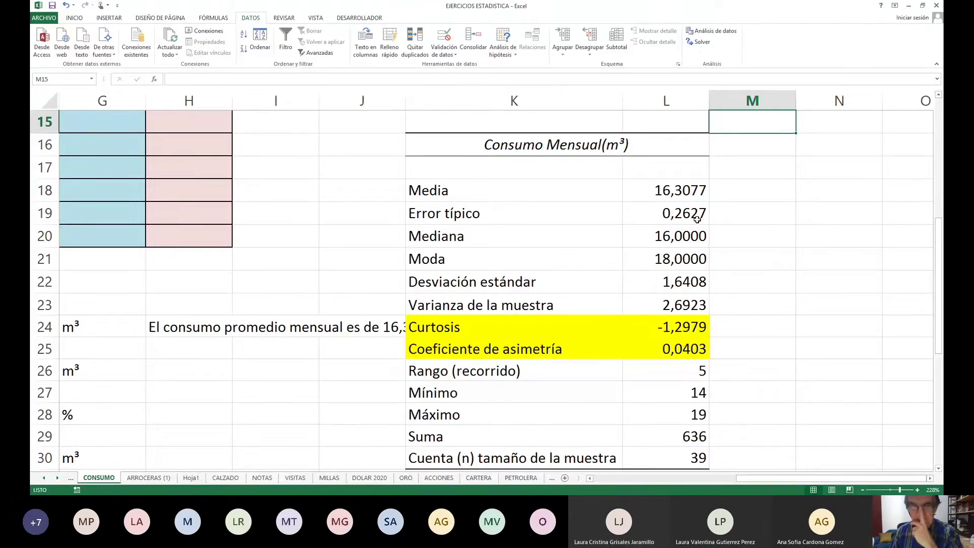
# In M19, beside Error típico, calculate the standard error with the formula =L22/RAIZ(L30)
pyautogui.click(748, 219)
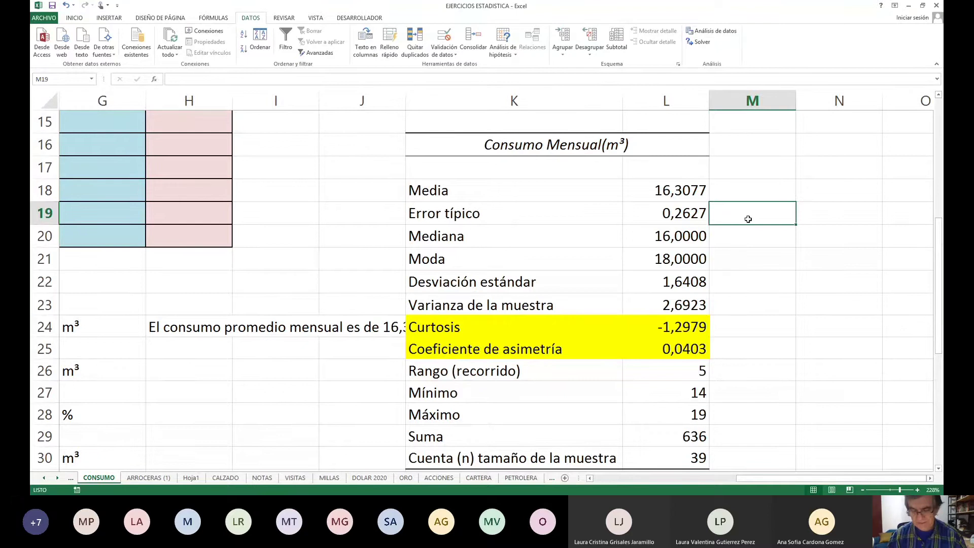
pyautogui.write('=')
pyautogui.press('Left')
pyautogui.press('Down')
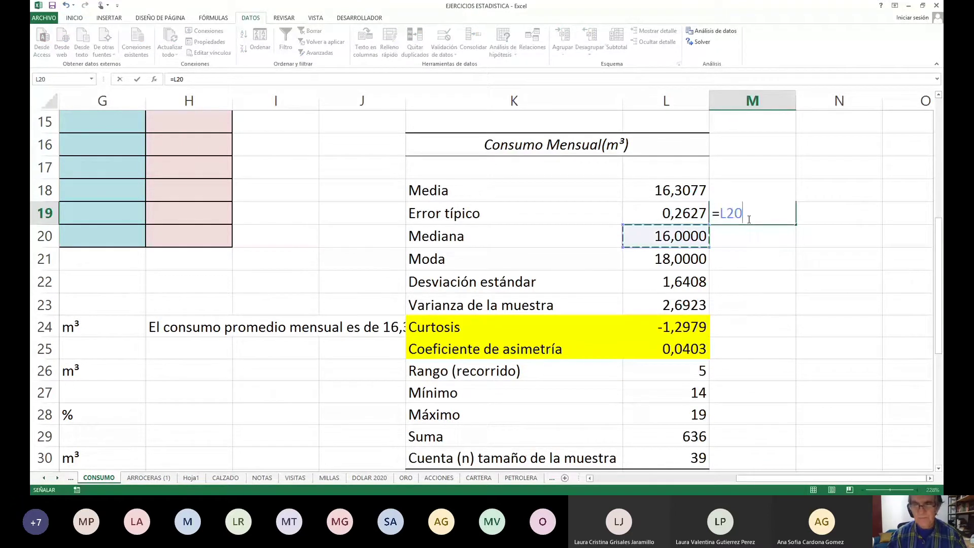
pyautogui.press('Down')
pyautogui.press('Down')
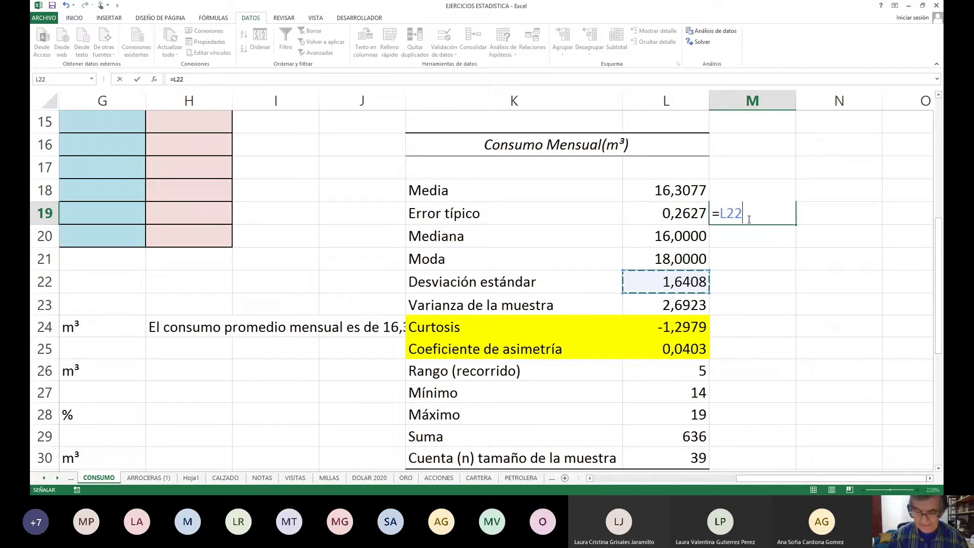
pyautogui.write('/rai')
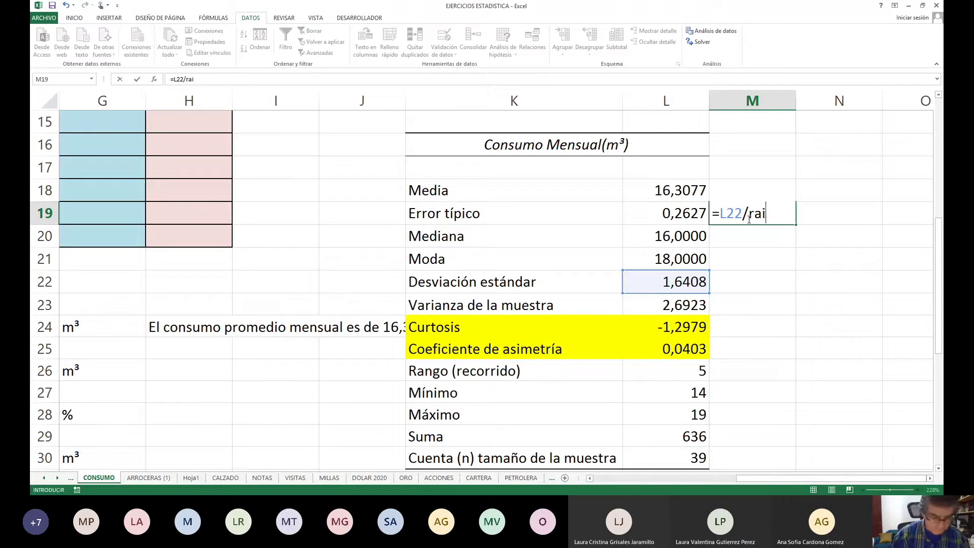
pyautogui.write('z(')
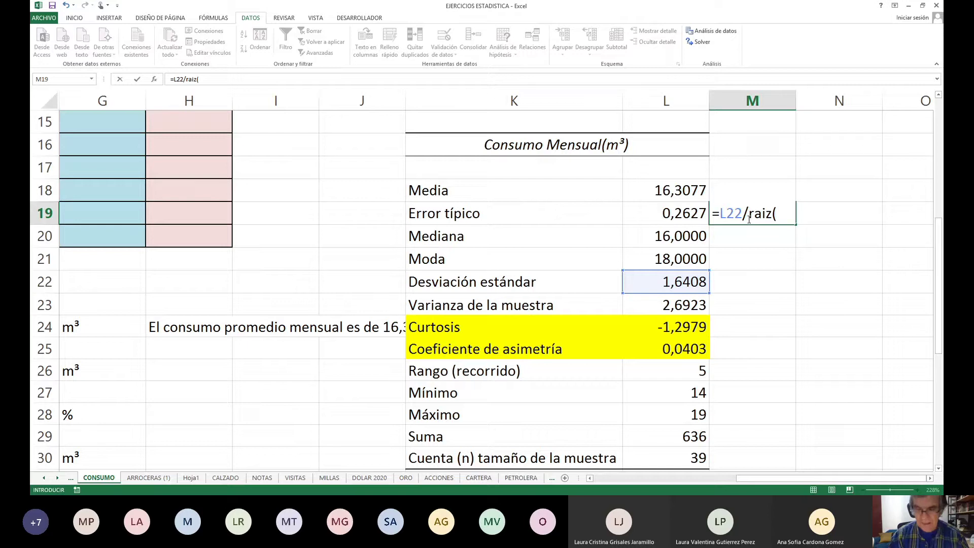
pyautogui.press('Left')
pyautogui.press('Down')
pyautogui.press('Down')
pyautogui.press('Down')
pyautogui.press('Down')
pyautogui.press('Down')
pyautogui.press('Down')
pyautogui.press('Down')
pyautogui.press('Down')
pyautogui.press('Down')
pyautogui.press('Down')
pyautogui.press('Down')
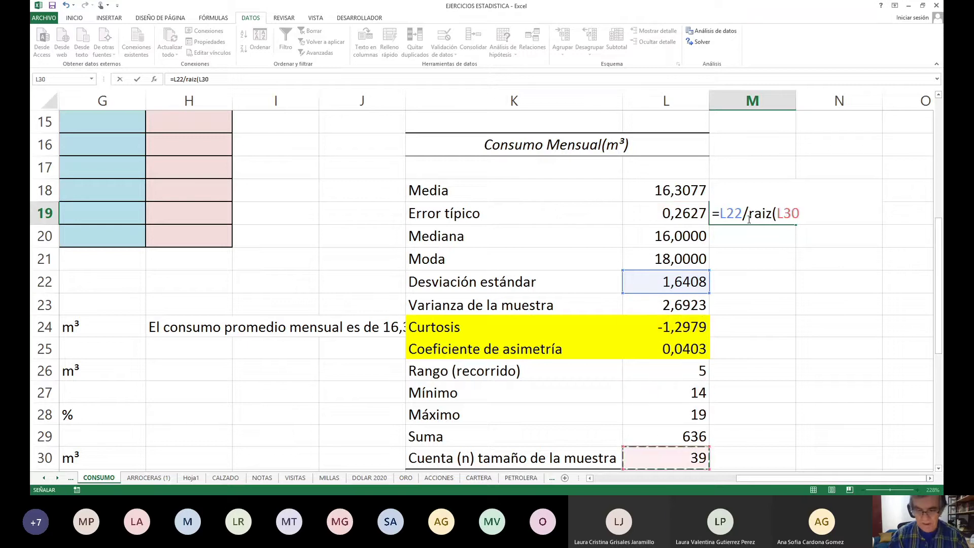
pyautogui.write(')')
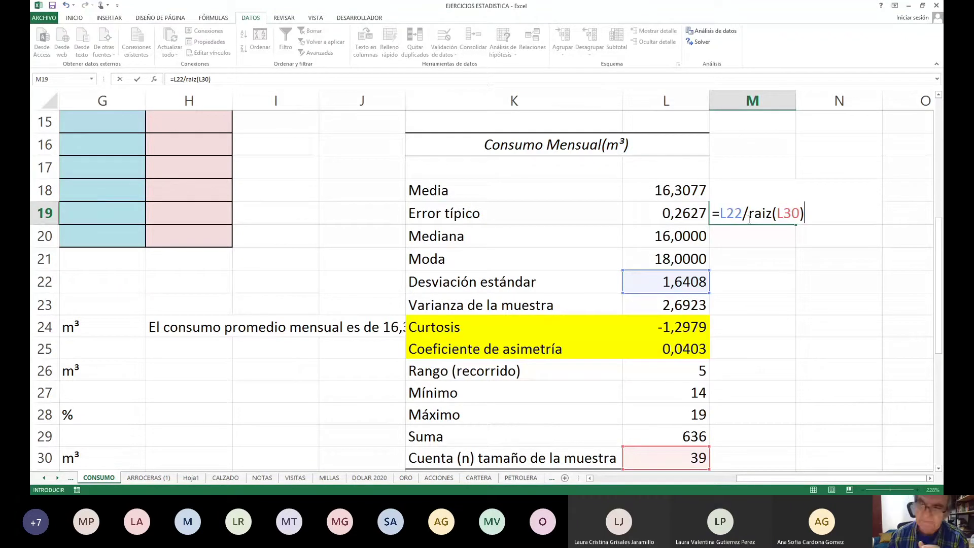
pyautogui.press('Return')
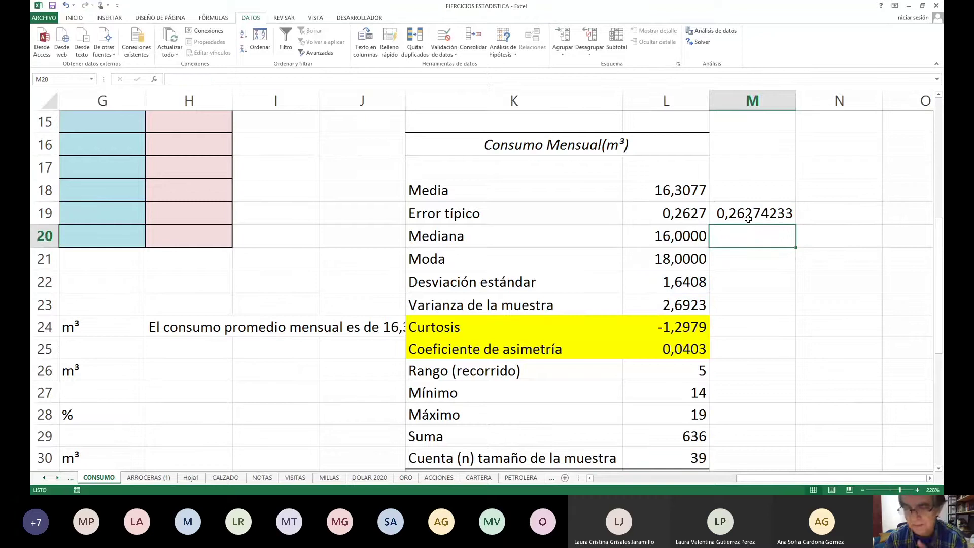
# Reopen the standard error formula in M19, beside Error típico, and erase its contents
pyautogui.click(749, 218)
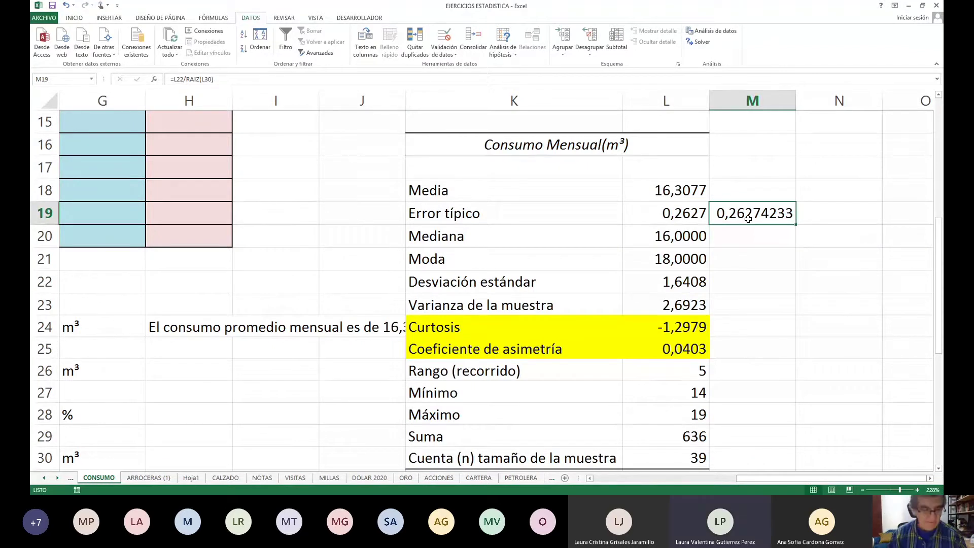
pyautogui.doubleClick(748, 218)
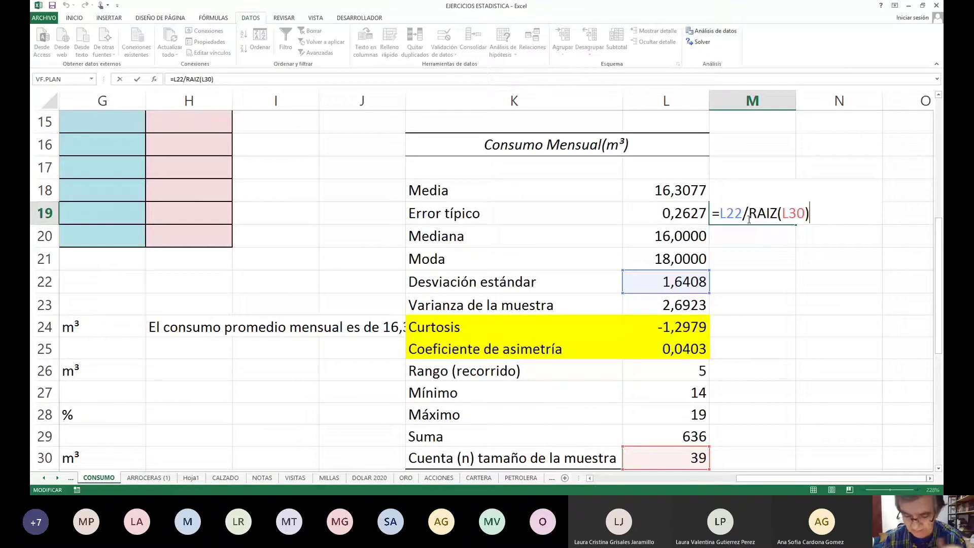
pyautogui.press('BackSpace')
pyautogui.press('BackSpace')
pyautogui.press('BackSpace')
pyautogui.press('BackSpace')
pyautogui.press('BackSpace')
pyautogui.press('BackSpace')
pyautogui.press('BackSpace')
pyautogui.press('BackSpace')
pyautogui.press('BackSpace')
pyautogui.press('BackSpace')
pyautogui.press('BackSpace')
pyautogui.press('BackSpace')
pyautogui.press('BackSpace')
pyautogui.press('BackSpace')
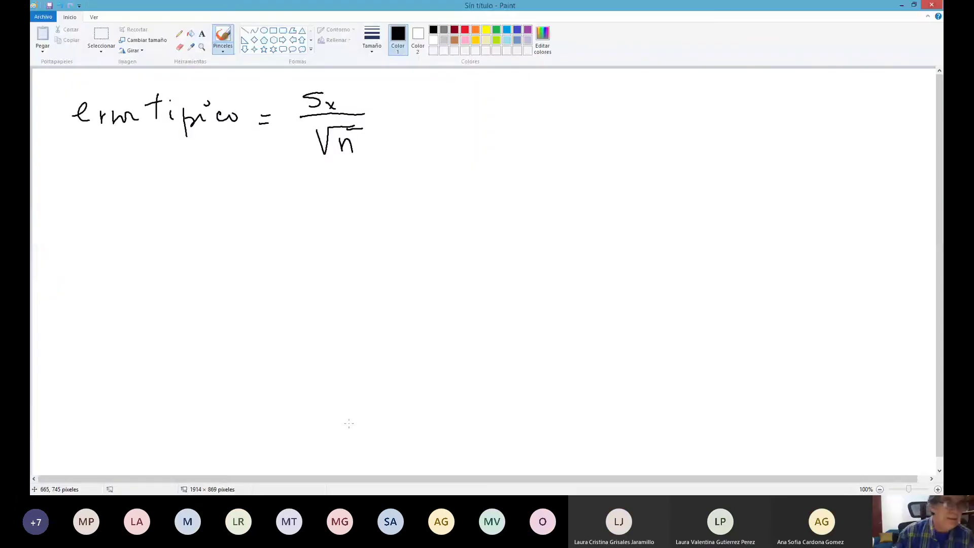
# Switch to the Paint canvas and handwrite an underlined "3) Medidas de Forma" below the error típico formula
pyautogui.moveTo(77, 187)
pyautogui.mouseDown()
pyautogui.moveTo(88, 200)
pyautogui.moveTo(76, 203)
pyautogui.moveTo(98, 213)
pyautogui.mouseUp()
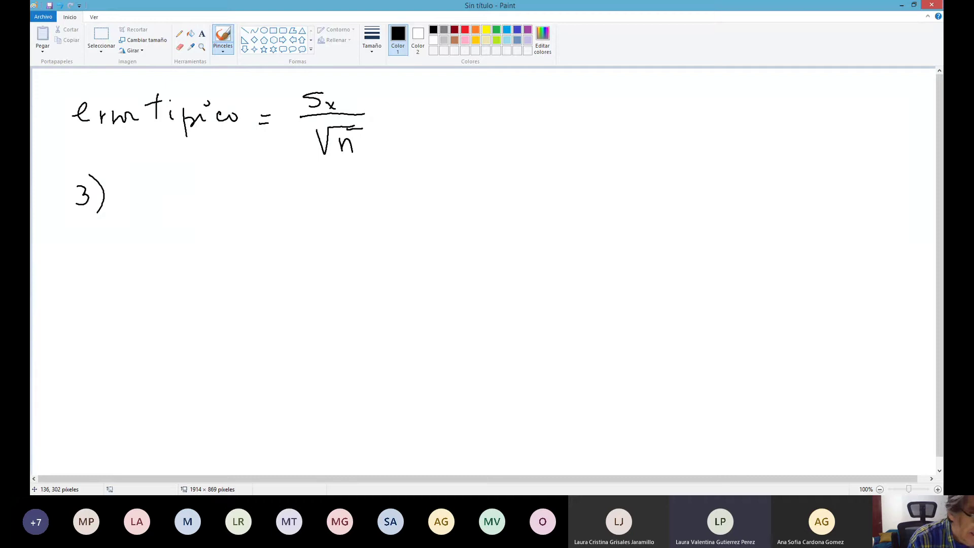
pyautogui.moveTo(143, 187)
pyautogui.mouseDown()
pyautogui.moveTo(140, 205)
pyautogui.moveTo(160, 179)
pyautogui.moveTo(161, 210)
pyautogui.moveTo(202, 208)
pyautogui.mouseUp()
pyautogui.moveTo(205, 173)
pyautogui.mouseDown()
pyautogui.moveTo(215, 209)
pyautogui.moveTo(284, 208)
pyautogui.mouseUp()
pyautogui.moveTo(291, 187)
pyautogui.mouseDown()
pyautogui.moveTo(294, 208)
pyautogui.moveTo(309, 208)
pyautogui.mouseUp()
pyautogui.moveTo(335, 187); pyautogui.dragTo(335, 208)
pyautogui.moveTo(323, 187); pyautogui.dragTo(362, 197)
pyautogui.moveTo(365, 208)
pyautogui.mouseDown()
pyautogui.moveTo(370, 198)
pyautogui.moveTo(395, 207)
pyautogui.mouseUp()
pyautogui.moveTo(150, 219); pyautogui.dragTo(390, 223)
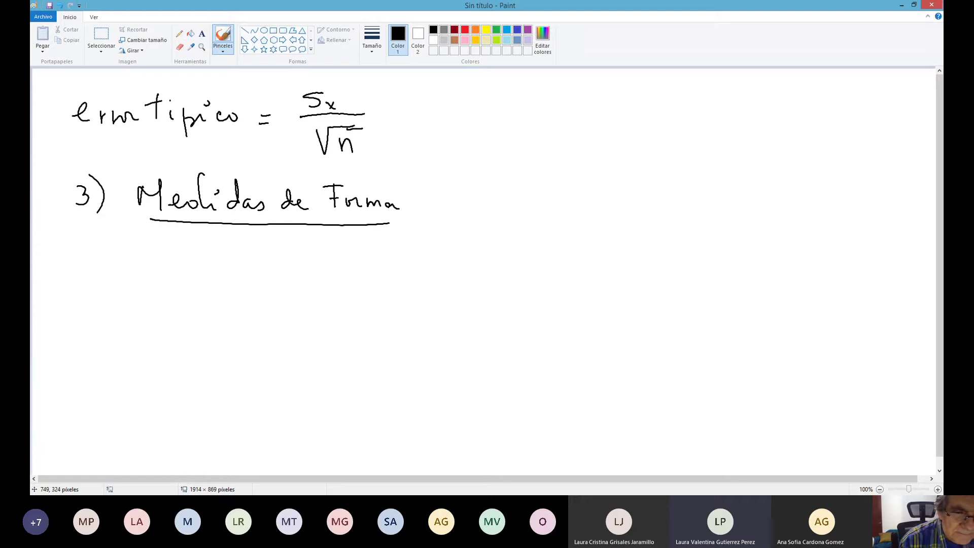
# Handwrite "1) Medidas de Tendencia (X̄, Mediana, Moda)" beside the error típico formula
pyautogui.moveTo(425, 87)
pyautogui.mouseDown()
pyautogui.moveTo(439, 111)
pyautogui.moveTo(462, 92)
pyautogui.moveTo(476, 104)
pyautogui.moveTo(570, 106)
pyautogui.mouseUp()
pyautogui.moveTo(576, 87)
pyautogui.mouseDown()
pyautogui.moveTo(578, 106)
pyautogui.moveTo(593, 105)
pyautogui.mouseUp()
pyautogui.click(588, 97)
pyautogui.moveTo(611, 85); pyautogui.dragTo(612, 105)
pyautogui.moveTo(596, 85); pyautogui.dragTo(615, 84)
pyautogui.moveTo(618, 103); pyautogui.dragTo(629, 104)
pyautogui.moveTo(631, 100); pyautogui.dragTo(643, 105)
pyautogui.moveTo(649, 101); pyautogui.dragTo(670, 107)
pyautogui.moveTo(670, 102); pyautogui.dragTo(678, 106)
pyautogui.moveTo(684, 100); pyautogui.dragTo(702, 107)
pyautogui.moveTo(717, 76)
pyautogui.mouseDown()
pyautogui.moveTo(716, 112)
pyautogui.moveTo(745, 106)
pyautogui.moveTo(728, 103)
pyautogui.moveTo(741, 80)
pyautogui.moveTo(791, 102)
pyautogui.moveTo(833, 104)
pyautogui.mouseUp()
pyautogui.moveTo(843, 106); pyautogui.dragTo(863, 89)
pyautogui.moveTo(863, 89)
pyautogui.mouseDown()
pyautogui.moveTo(865, 102)
pyautogui.moveTo(893, 104)
pyautogui.mouseUp()
pyautogui.moveTo(895, 82)
pyautogui.mouseDown()
pyautogui.moveTo(895, 104)
pyautogui.moveTo(912, 109)
pyautogui.mouseUp()
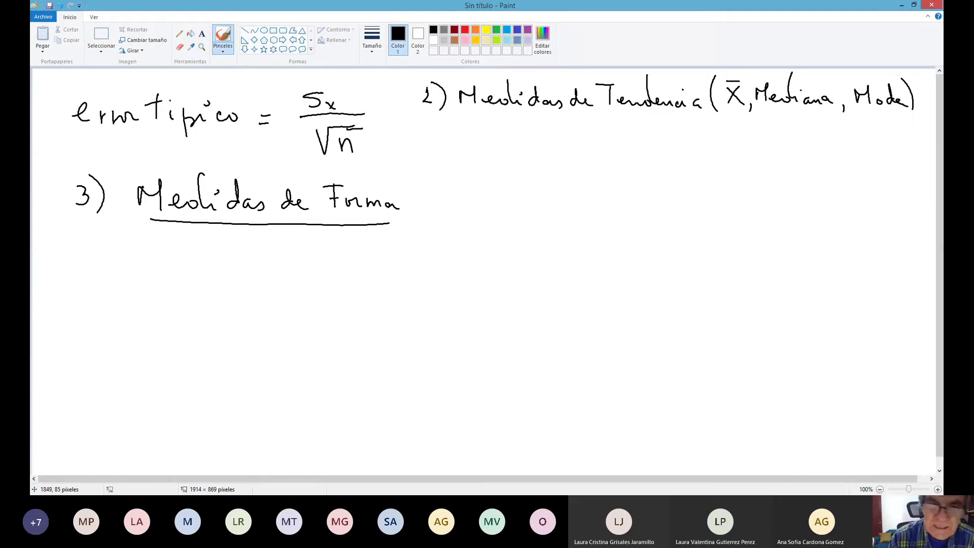
# Handwrite "2) Medidas de Dispersión (Recorrido, S²x, Sx)" under the Medidas de Tendencia line
pyautogui.moveTo(430, 131)
pyautogui.mouseDown()
pyautogui.moveTo(444, 147)
pyautogui.moveTo(495, 145)
pyautogui.moveTo(507, 121)
pyautogui.moveTo(516, 148)
pyautogui.moveTo(583, 151)
pyautogui.mouseUp()
pyautogui.moveTo(585, 147); pyautogui.dragTo(592, 148)
pyautogui.moveTo(618, 136); pyautogui.dragTo(615, 147)
pyautogui.click(633, 131)
pyautogui.moveTo(627, 137)
pyautogui.mouseDown()
pyautogui.moveTo(653, 161)
pyautogui.moveTo(671, 147)
pyautogui.moveTo(734, 150)
pyautogui.mouseUp()
pyautogui.moveTo(732, 131); pyautogui.dragTo(742, 151)
pyautogui.moveTo(743, 147)
pyautogui.mouseDown()
pyautogui.moveTo(789, 153)
pyautogui.moveTo(795, 136)
pyautogui.moveTo(806, 161)
pyautogui.mouseUp()
pyautogui.moveTo(832, 134)
pyautogui.mouseDown()
pyautogui.moveTo(814, 154)
pyautogui.moveTo(838, 136)
pyautogui.moveTo(848, 155)
pyautogui.mouseUp()
pyautogui.click(854, 156)
pyautogui.moveTo(847, 145)
pyautogui.mouseDown()
pyautogui.moveTo(836, 157)
pyautogui.moveTo(887, 154)
pyautogui.mouseUp()
pyautogui.moveTo(887, 145)
pyautogui.mouseDown()
pyautogui.moveTo(874, 156)
pyautogui.moveTo(891, 152)
pyautogui.mouseUp()
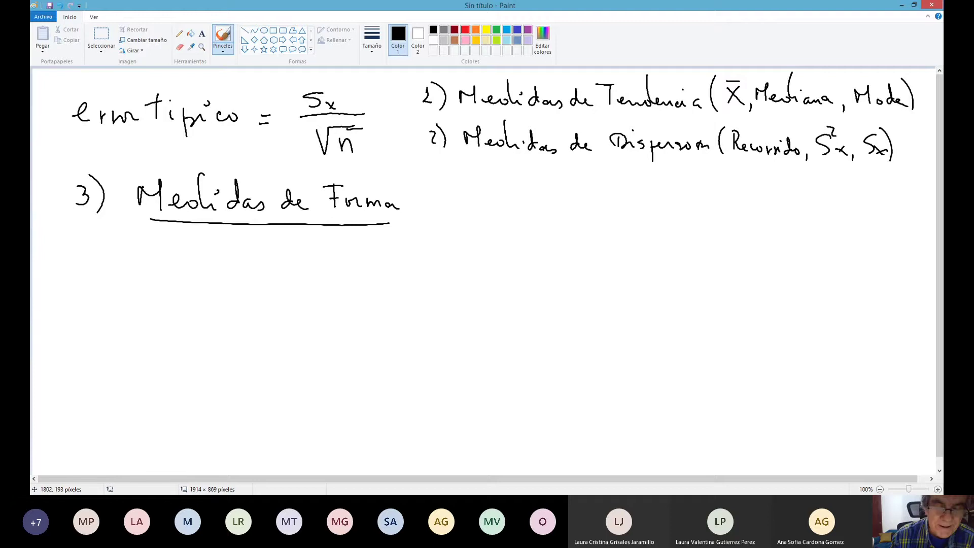
# Draw two branching arrows from Medidas de Forma and label them Asimetría and Curtosis
pyautogui.moveTo(404, 221)
pyautogui.mouseDown()
pyautogui.moveTo(497, 205)
pyautogui.moveTo(420, 242)
pyautogui.moveTo(491, 279)
pyautogui.mouseUp()
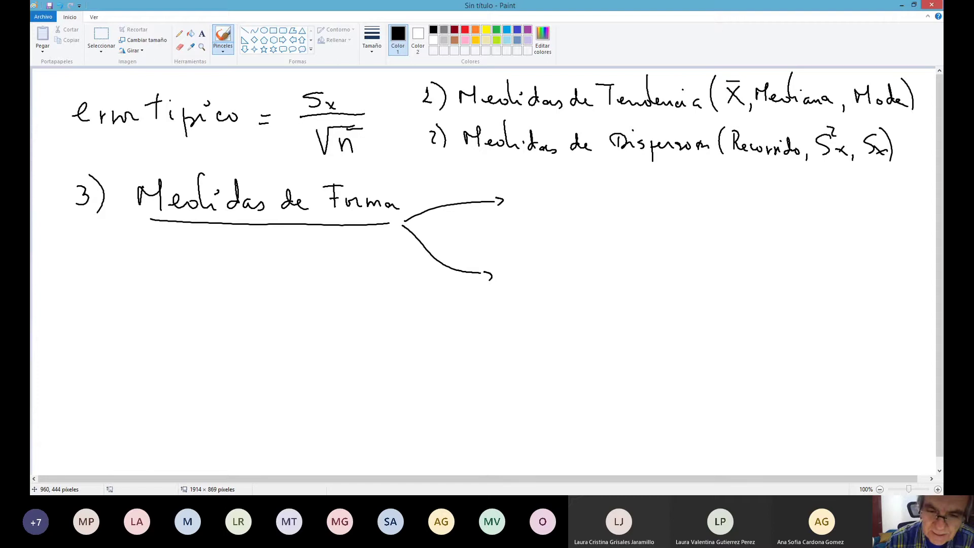
pyautogui.moveTo(524, 195); pyautogui.dragTo(519, 206)
pyautogui.moveTo(524, 184)
pyautogui.mouseDown()
pyautogui.moveTo(531, 206)
pyautogui.moveTo(592, 207)
pyautogui.moveTo(594, 197)
pyautogui.mouseUp()
pyautogui.click(553, 193)
pyautogui.moveTo(599, 208); pyautogui.dragTo(608, 200)
pyautogui.moveTo(614, 205); pyautogui.dragTo(631, 209)
pyautogui.moveTo(527, 256)
pyautogui.mouseDown()
pyautogui.moveTo(513, 264)
pyautogui.moveTo(525, 276)
pyautogui.mouseUp()
pyautogui.moveTo(525, 267); pyautogui.dragTo(561, 274)
pyautogui.moveTo(554, 260)
pyautogui.mouseDown()
pyautogui.moveTo(613, 278)
pyautogui.moveTo(568, 249)
pyautogui.mouseUp()
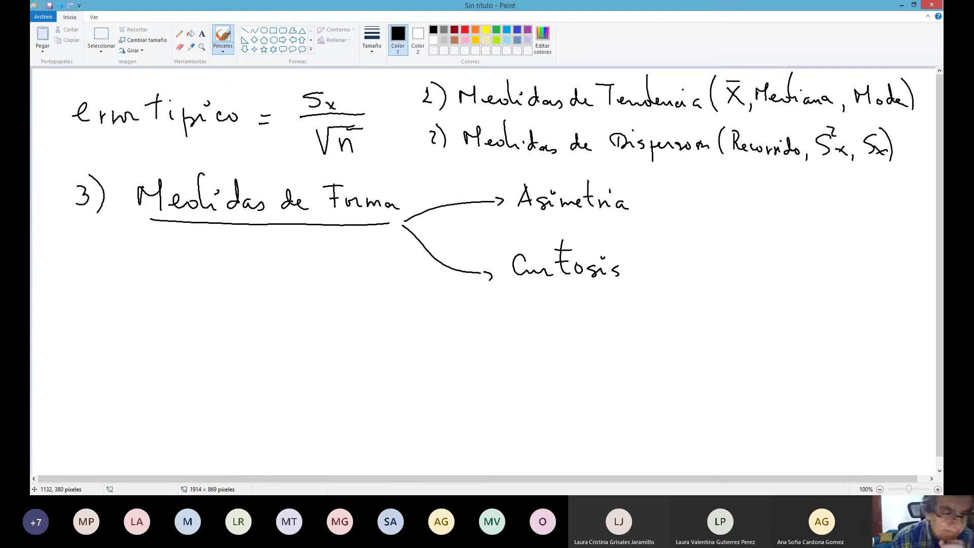
# Write an underlined "Asimetría" with arrows branching to Media, Mediana and Moda, and underline Media twice
pyautogui.moveTo(155, 287); pyautogui.dragTo(147, 314)
pyautogui.moveTo(156, 285)
pyautogui.mouseDown()
pyautogui.moveTo(169, 318)
pyautogui.moveTo(183, 318)
pyautogui.moveTo(182, 299)
pyautogui.moveTo(201, 317)
pyautogui.moveTo(249, 324)
pyautogui.mouseUp()
pyautogui.moveTo(145, 325); pyautogui.dragTo(243, 332)
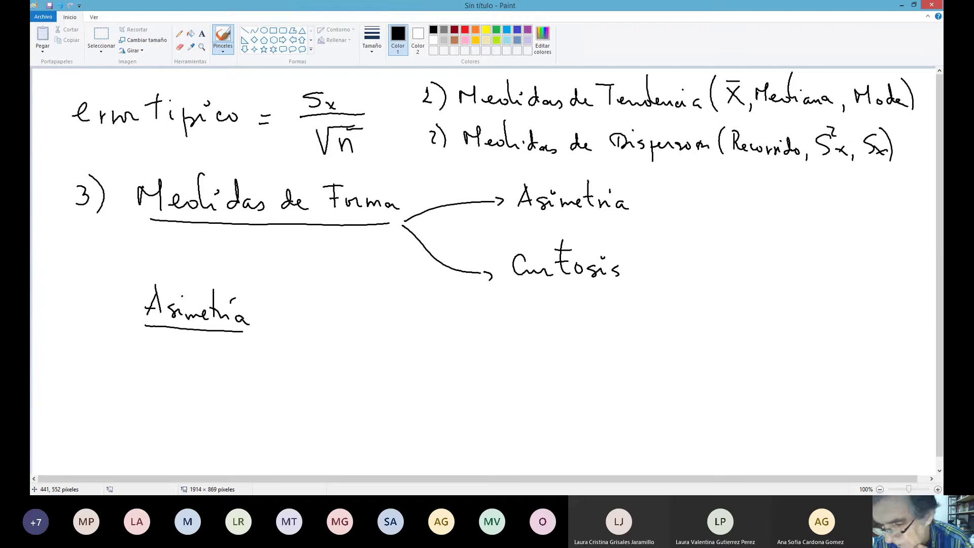
pyautogui.moveTo(264, 330)
pyautogui.mouseDown()
pyautogui.moveTo(378, 293)
pyautogui.moveTo(376, 306)
pyautogui.moveTo(400, 305)
pyautogui.moveTo(397, 279)
pyautogui.moveTo(410, 308)
pyautogui.moveTo(425, 310)
pyautogui.moveTo(347, 343)
pyautogui.moveTo(379, 345)
pyautogui.moveTo(386, 333)
pyautogui.moveTo(451, 354)
pyautogui.moveTo(294, 357)
pyautogui.moveTo(381, 391)
pyautogui.moveTo(412, 385)
pyautogui.moveTo(427, 368)
pyautogui.moveTo(426, 389)
pyautogui.moveTo(438, 392)
pyautogui.mouseUp()
pyautogui.click(432, 387)
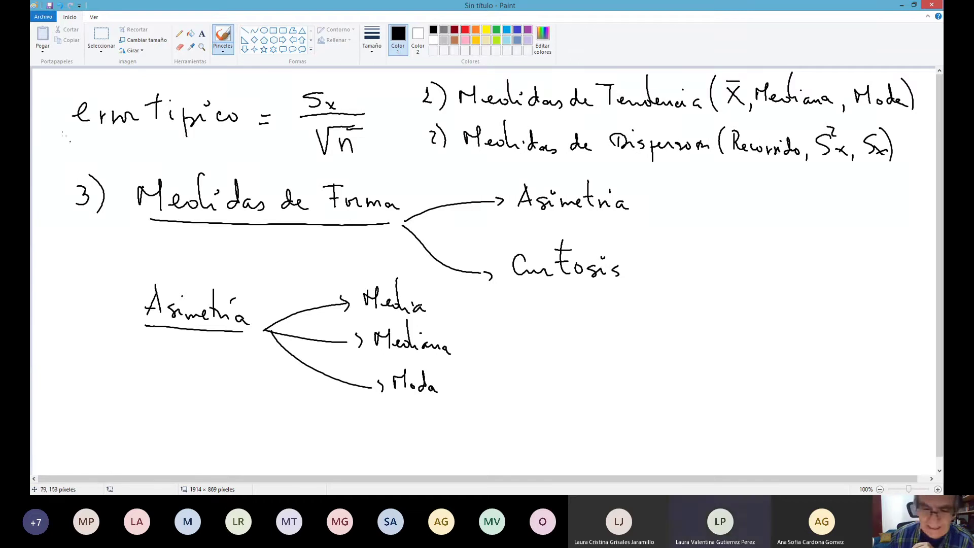
pyautogui.moveTo(363, 313); pyautogui.dragTo(420, 320)
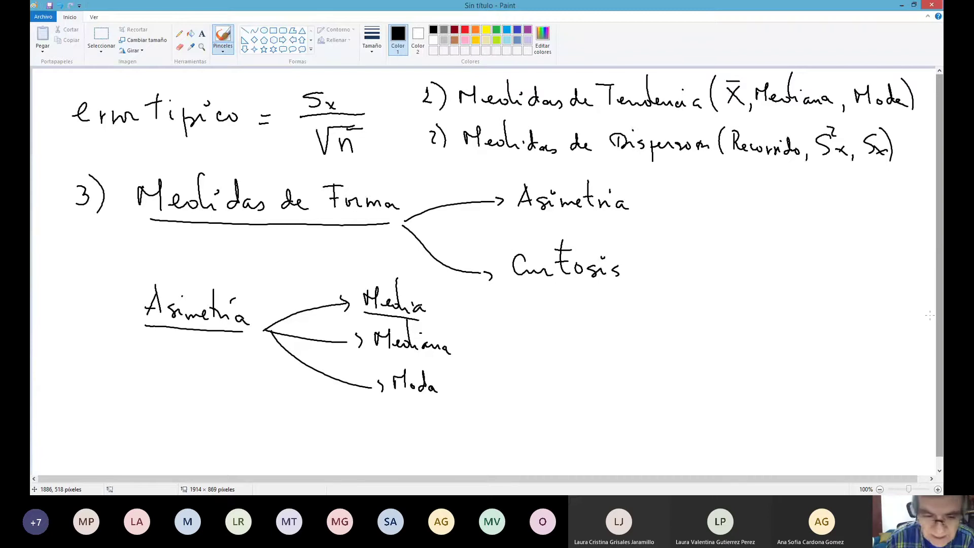
pyautogui.moveTo(376, 317); pyautogui.dragTo(420, 317)
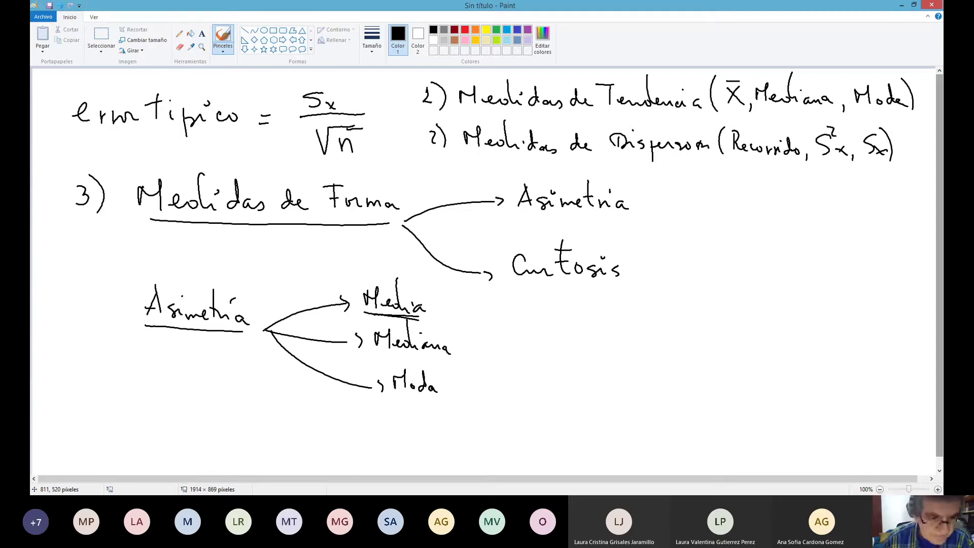
# Start a new blank canvas without saving the drawing and handwrite the underlined heading "Coeficiente de Asimetría"
pyautogui.click(43, 17)
pyautogui.click(48, 32)
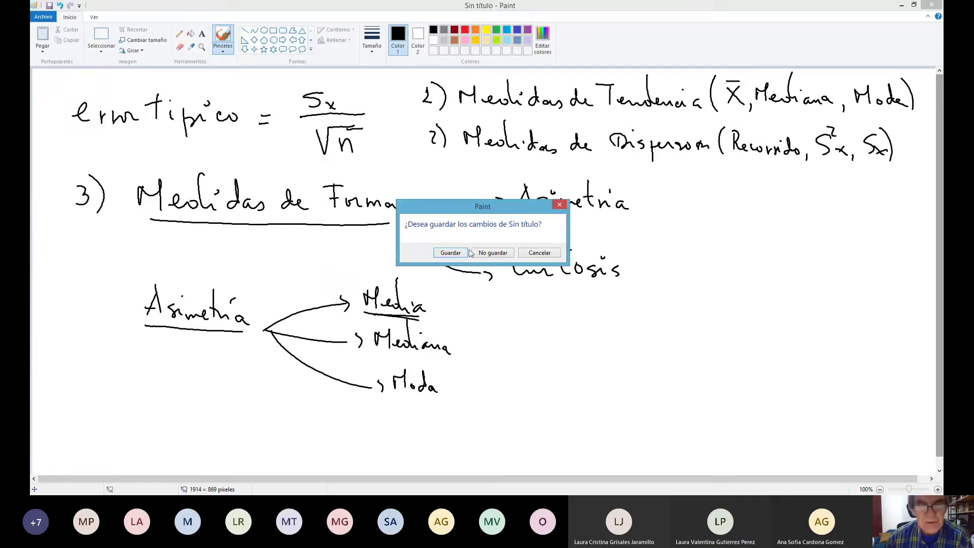
pyautogui.click(488, 254)
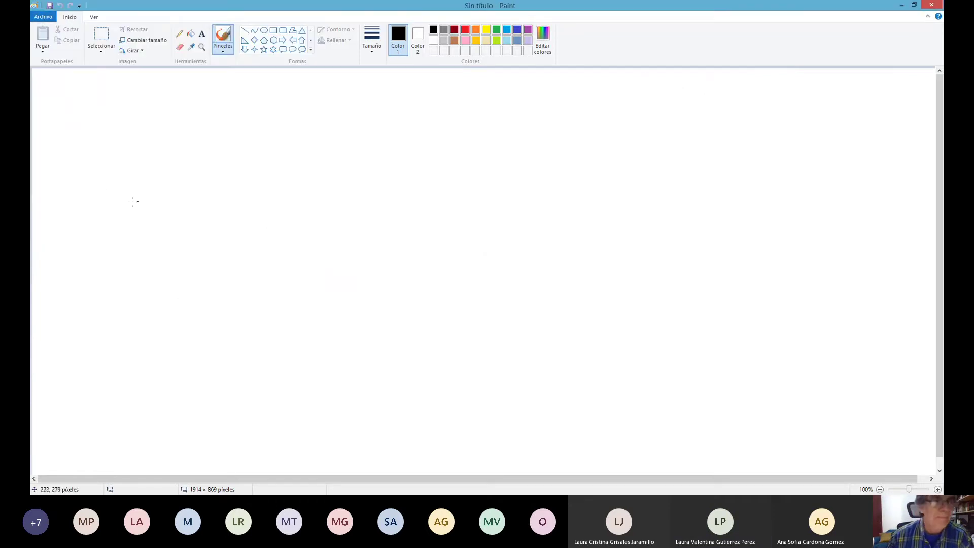
pyautogui.moveTo(90, 110)
pyautogui.mouseDown()
pyautogui.moveTo(79, 122)
pyautogui.moveTo(117, 130)
pyautogui.moveTo(125, 158)
pyautogui.moveTo(134, 130)
pyautogui.moveTo(205, 133)
pyautogui.moveTo(241, 120)
pyautogui.moveTo(248, 131)
pyautogui.moveTo(374, 129)
pyautogui.mouseUp()
pyautogui.moveTo(330, 107); pyautogui.dragTo(345, 104)
pyautogui.moveTo(86, 152); pyautogui.dragTo(358, 135)
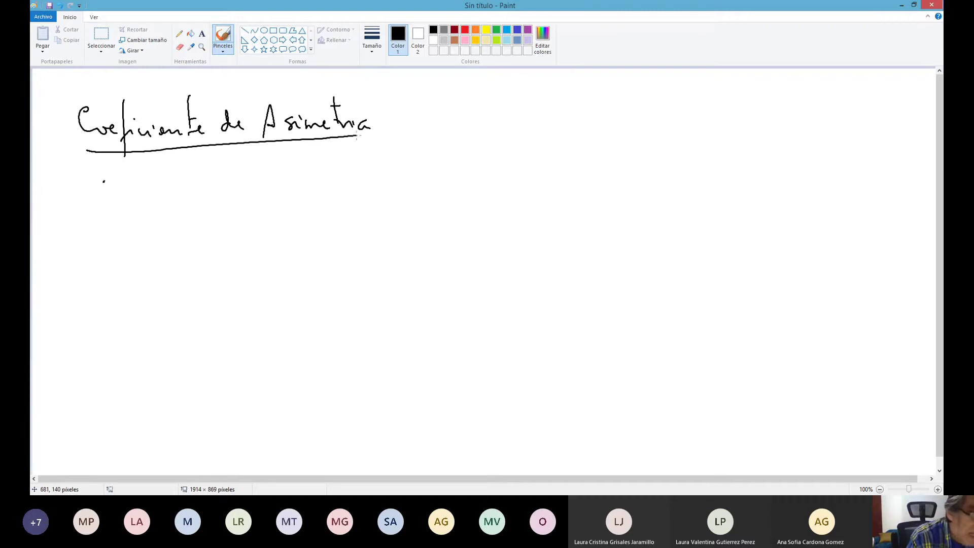
# Handwrite the first case, "1) Positivo (>>0)", below the Coeficiente de Asimetría heading
pyautogui.moveTo(104, 180); pyautogui.dragTo(110, 193)
pyautogui.moveTo(104, 170); pyautogui.dragTo(121, 201)
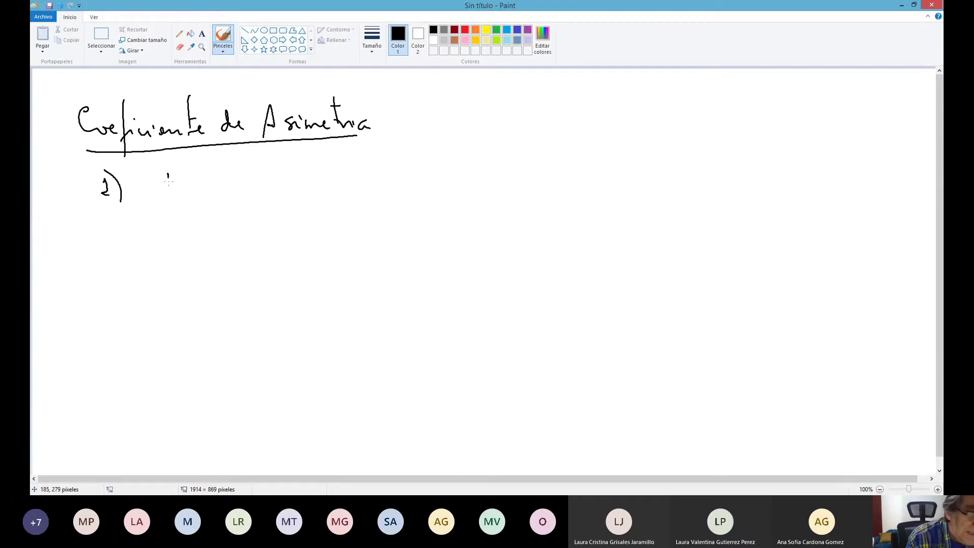
pyautogui.moveTo(169, 181); pyautogui.dragTo(168, 194)
pyautogui.moveTo(151, 166)
pyautogui.mouseDown()
pyautogui.moveTo(174, 163)
pyautogui.moveTo(172, 179)
pyautogui.moveTo(203, 189)
pyautogui.moveTo(196, 191)
pyautogui.mouseUp()
pyautogui.moveTo(213, 184); pyautogui.dragTo(215, 190)
pyautogui.click(213, 176)
pyautogui.moveTo(229, 158)
pyautogui.mouseDown()
pyautogui.moveTo(229, 188)
pyautogui.moveTo(275, 185)
pyautogui.mouseUp()
pyautogui.moveTo(300, 155)
pyautogui.mouseDown()
pyautogui.moveTo(304, 191)
pyautogui.moveTo(361, 182)
pyautogui.moveTo(367, 171)
pyautogui.mouseUp()
pyautogui.moveTo(363, 150)
pyautogui.mouseDown()
pyautogui.moveTo(384, 175)
pyautogui.moveTo(378, 201)
pyautogui.mouseUp()
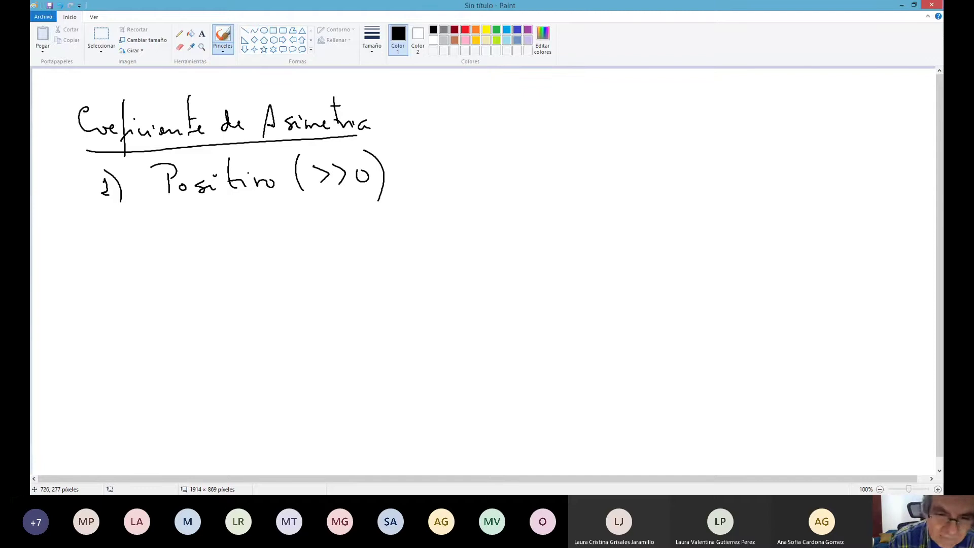
# Write "Significa: La Curva es Asimétrica a la derecha" beside Positivo (>>0), with Significa underlined
pyautogui.moveTo(436, 162)
pyautogui.mouseDown()
pyautogui.moveTo(430, 184)
pyautogui.moveTo(465, 179)
pyautogui.moveTo(458, 199)
pyautogui.moveTo(487, 184)
pyautogui.moveTo(495, 202)
pyautogui.mouseUp()
pyautogui.click(450, 166)
pyautogui.moveTo(493, 184)
pyautogui.mouseDown()
pyautogui.moveTo(504, 175)
pyautogui.moveTo(538, 181)
pyautogui.mouseUp()
pyautogui.moveTo(434, 191); pyautogui.dragTo(528, 191)
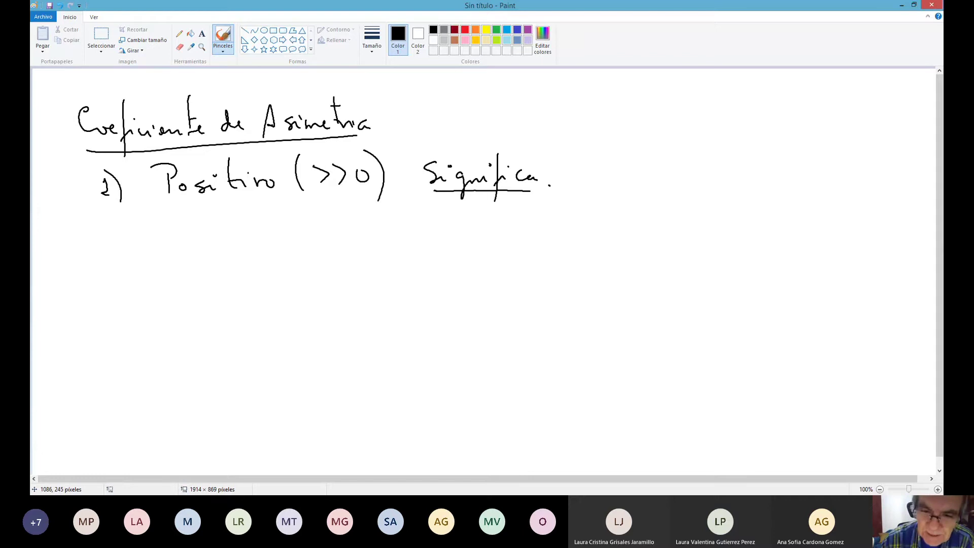
pyautogui.moveTo(578, 168)
pyautogui.mouseDown()
pyautogui.moveTo(574, 185)
pyautogui.moveTo(615, 168)
pyautogui.moveTo(666, 184)
pyautogui.moveTo(748, 184)
pyautogui.moveTo(752, 167)
pyautogui.moveTo(820, 183)
pyautogui.mouseUp()
pyautogui.moveTo(777, 165); pyautogui.dragTo(846, 183)
pyautogui.moveTo(860, 181)
pyautogui.mouseDown()
pyautogui.moveTo(863, 173)
pyautogui.moveTo(893, 184)
pyautogui.mouseUp()
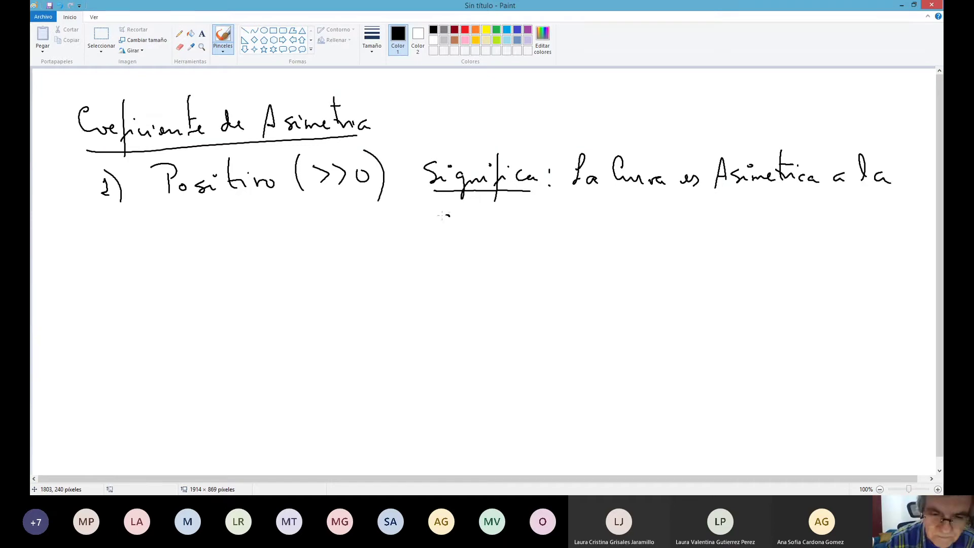
pyautogui.moveTo(444, 215); pyautogui.dragTo(495, 228)
pyautogui.moveTo(495, 198)
pyautogui.mouseDown()
pyautogui.moveTo(503, 228)
pyautogui.moveTo(529, 230)
pyautogui.mouseUp()
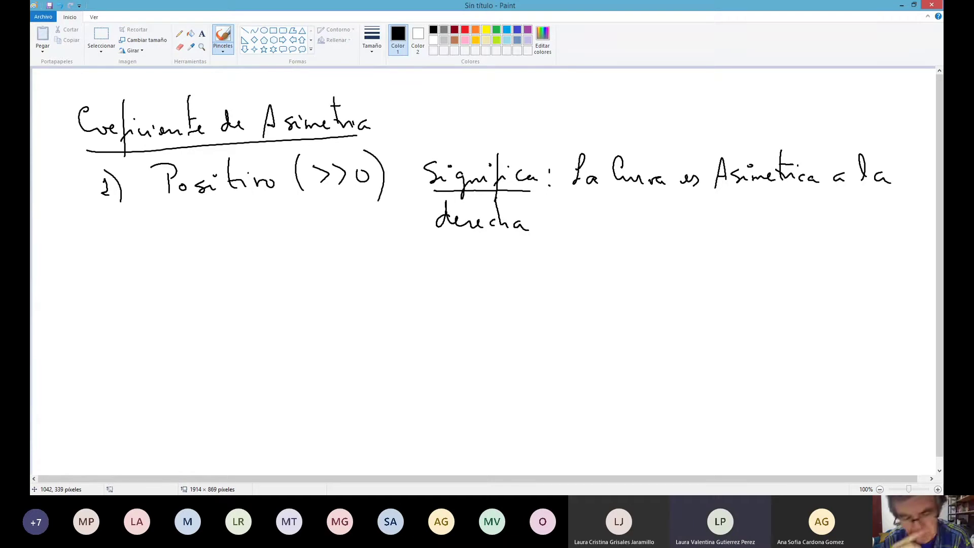
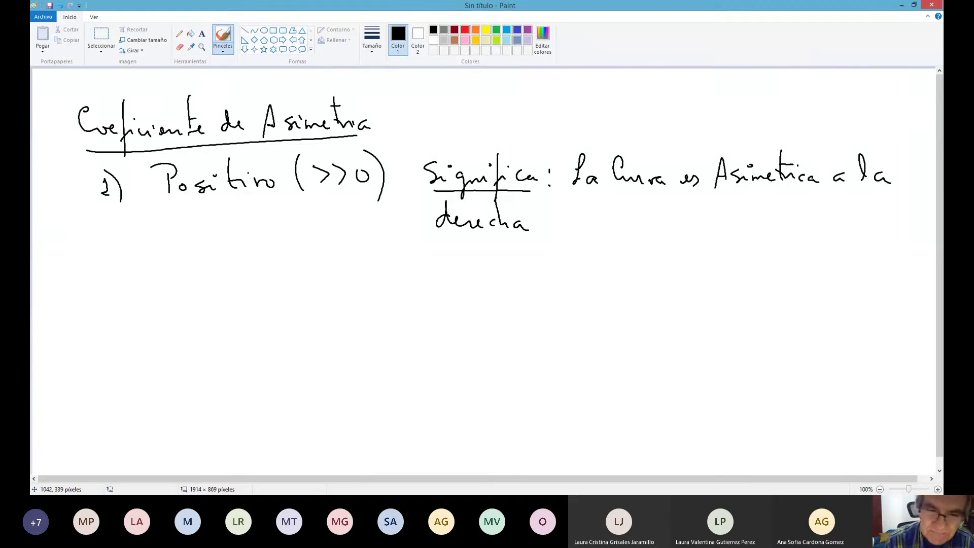
# Add a second underline beneath Significa and write "(Sesgo Positivo)" after derecha
pyautogui.moveTo(435, 192); pyautogui.dragTo(529, 194)
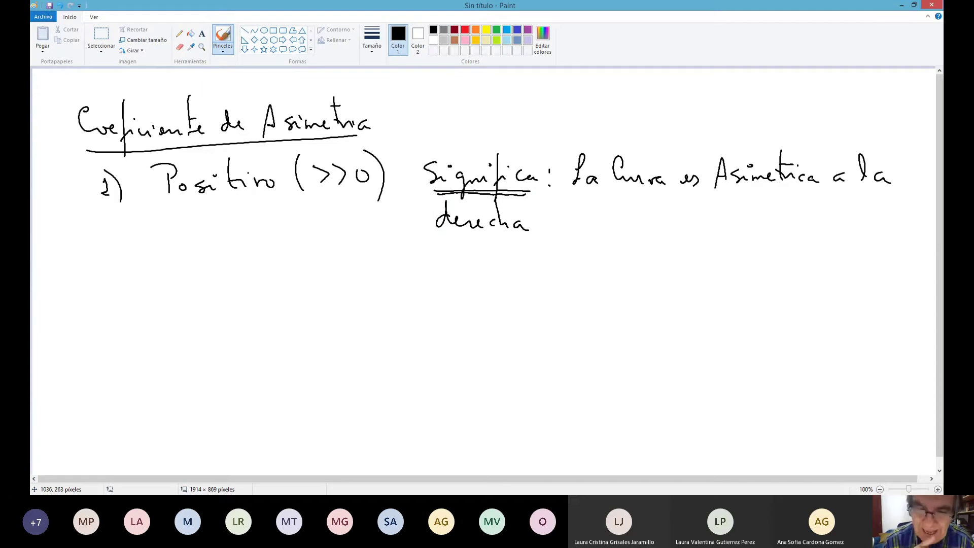
pyautogui.moveTo(557, 202)
pyautogui.mouseDown()
pyautogui.moveTo(546, 235)
pyautogui.moveTo(562, 213)
pyautogui.moveTo(559, 223)
pyautogui.moveTo(600, 222)
pyautogui.moveTo(603, 238)
pyautogui.moveTo(612, 226)
pyautogui.moveTo(635, 227)
pyautogui.mouseUp()
pyautogui.moveTo(624, 215)
pyautogui.mouseDown()
pyautogui.moveTo(632, 205)
pyautogui.moveTo(643, 227)
pyautogui.moveTo(665, 228)
pyautogui.moveTo(667, 216)
pyautogui.moveTo(683, 228)
pyautogui.moveTo(687, 216)
pyautogui.moveTo(726, 224)
pyautogui.mouseUp()
pyautogui.moveTo(731, 202); pyautogui.dragTo(731, 242)
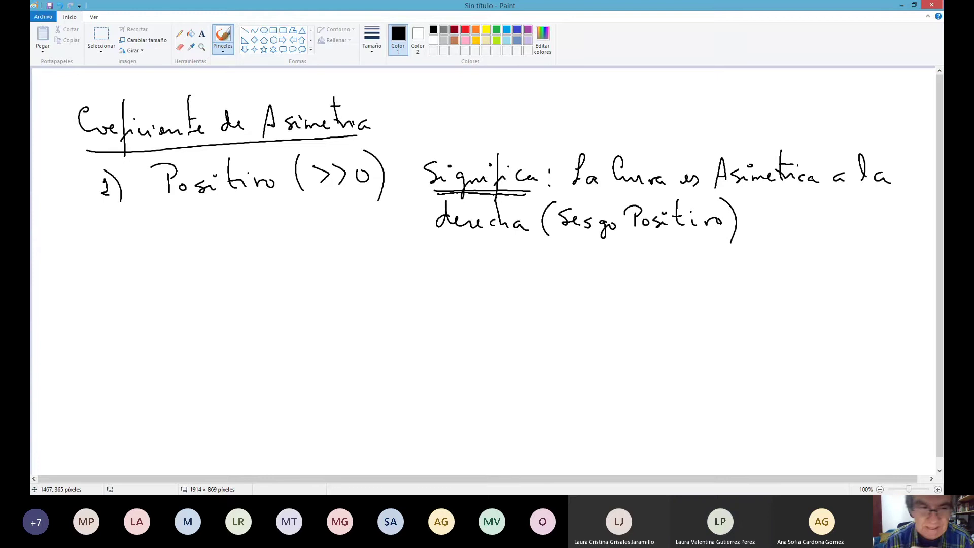
# Write an underlined "Gráfica" label, draw black axes beside it, and sketch a red right-skewed curve with the horizontal axis extended under its tail
pyautogui.moveTo(173, 245)
pyautogui.mouseDown()
pyautogui.moveTo(186, 284)
pyautogui.moveTo(201, 254)
pyautogui.moveTo(208, 264)
pyautogui.mouseUp()
pyautogui.moveTo(219, 231)
pyautogui.mouseDown()
pyautogui.moveTo(213, 285)
pyautogui.moveTo(224, 265)
pyautogui.moveTo(249, 262)
pyautogui.moveTo(245, 276)
pyautogui.mouseUp()
pyautogui.moveTo(307, 244)
pyautogui.mouseDown()
pyautogui.moveTo(303, 395)
pyautogui.moveTo(488, 400)
pyautogui.mouseUp()
pyautogui.click(464, 30)
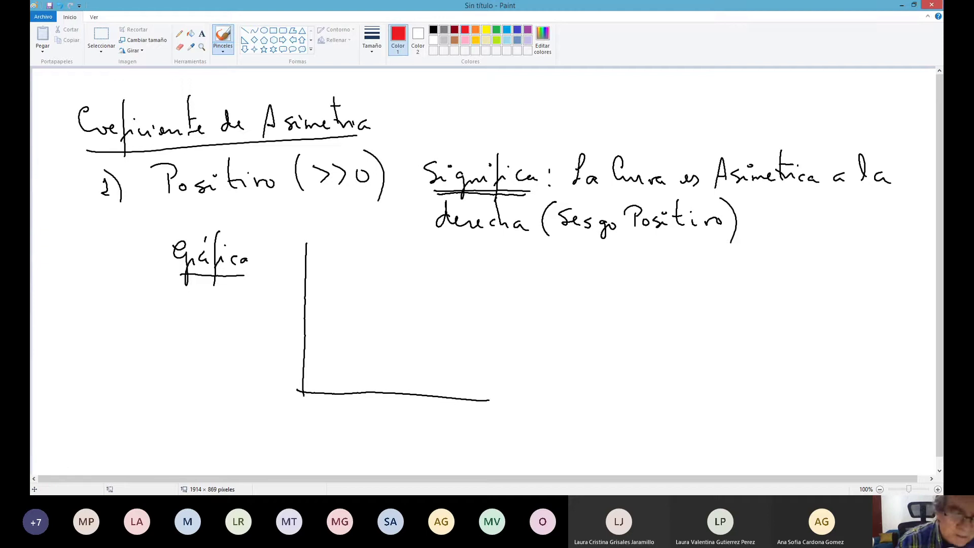
pyautogui.moveTo(308, 384)
pyautogui.mouseDown()
pyautogui.moveTo(333, 282)
pyautogui.moveTo(390, 292)
pyautogui.moveTo(431, 348)
pyautogui.moveTo(472, 374)
pyautogui.moveTo(564, 388)
pyautogui.mouseUp()
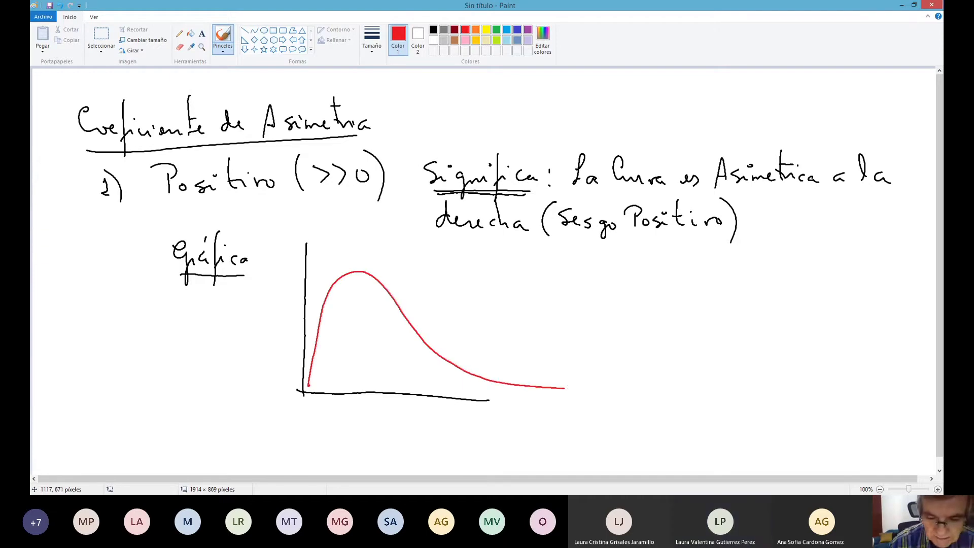
pyautogui.moveTo(486, 399); pyautogui.dragTo(561, 406)
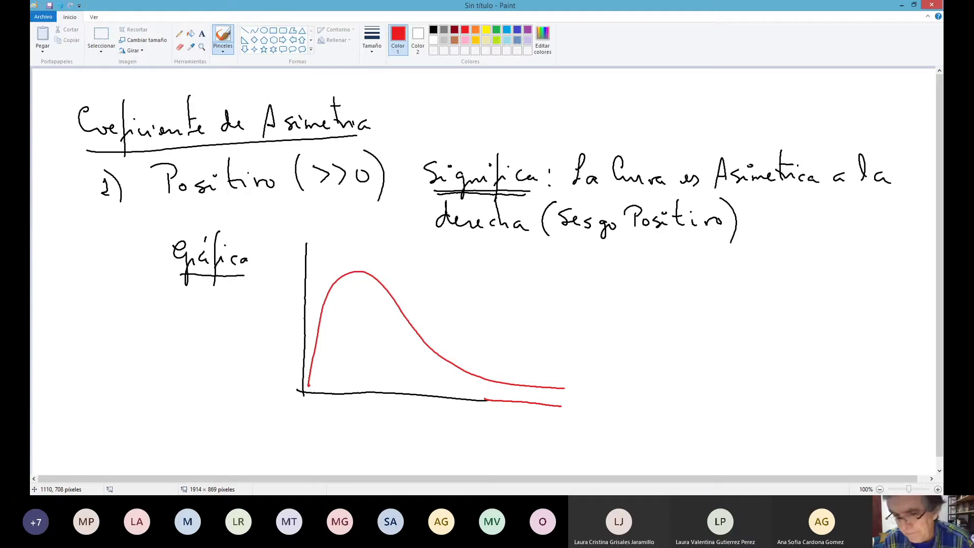
# Underline derecha twice in red and write an underlined red "Característica" below the graph
pyautogui.moveTo(436, 237); pyautogui.dragTo(523, 240)
pyautogui.moveTo(442, 241); pyautogui.dragTo(520, 244)
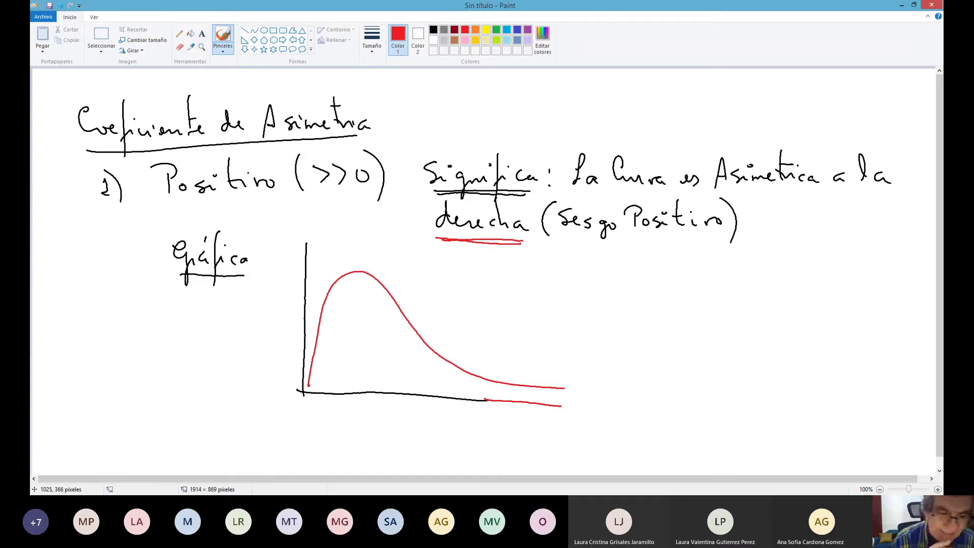
pyautogui.moveTo(162, 420)
pyautogui.mouseDown()
pyautogui.moveTo(158, 438)
pyautogui.moveTo(199, 440)
pyautogui.mouseUp()
pyautogui.moveTo(208, 403); pyautogui.dragTo(208, 440)
pyautogui.moveTo(210, 431); pyautogui.dragTo(234, 445)
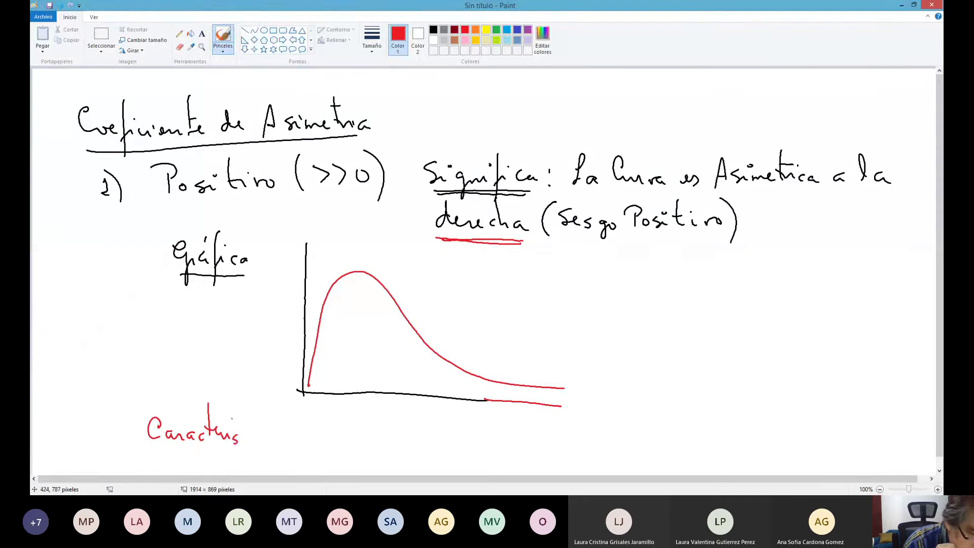
pyautogui.moveTo(244, 409)
pyautogui.mouseDown()
pyautogui.moveTo(245, 439)
pyautogui.moveTo(275, 444)
pyautogui.mouseUp()
pyautogui.moveTo(243, 419)
pyautogui.mouseDown()
pyautogui.moveTo(259, 418)
pyautogui.moveTo(217, 415)
pyautogui.mouseUp()
pyautogui.moveTo(150, 446); pyautogui.dragTo(271, 455)
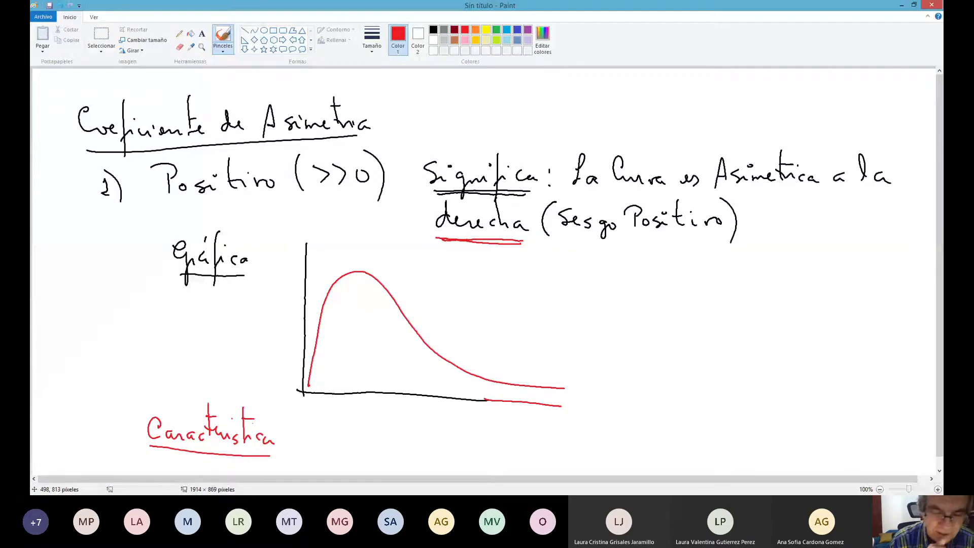
# In light blue, mark the Mediana at the curve's peak and X̄ on its right tail with labelled vertical lines
pyautogui.click(507, 30)
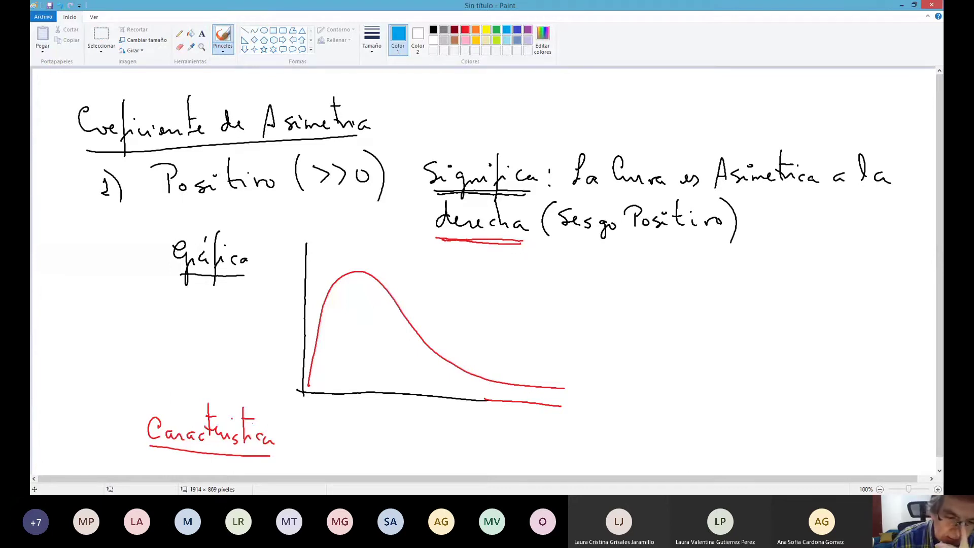
pyautogui.moveTo(360, 273); pyautogui.dragTo(371, 393)
pyautogui.moveTo(354, 402)
pyautogui.mouseDown()
pyautogui.moveTo(355, 418)
pyautogui.moveTo(422, 414)
pyautogui.mouseUp()
pyautogui.moveTo(445, 360); pyautogui.dragTo(446, 396)
pyautogui.moveTo(435, 326)
pyautogui.mouseDown()
pyautogui.moveTo(446, 345)
pyautogui.moveTo(435, 346)
pyautogui.mouseUp()
pyautogui.moveTo(429, 318); pyautogui.dragTo(448, 319)
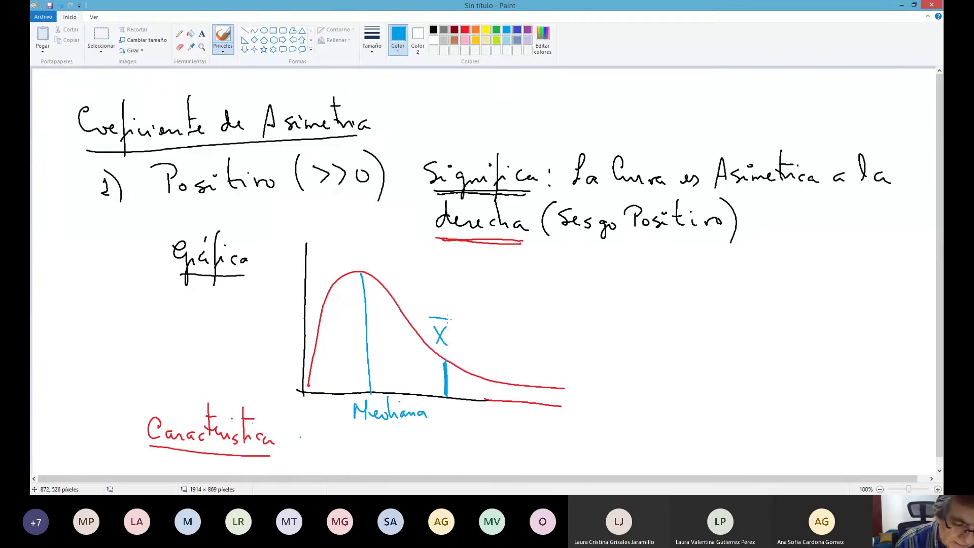
# Write "Mediana < Media" in blue beside Característica, and underline the Coeficiente de Asimetría heading and Positivo (>>0) in blue
pyautogui.moveTo(299, 454); pyautogui.dragTo(319, 454)
pyautogui.moveTo(325, 450); pyautogui.dragTo(348, 456)
pyautogui.moveTo(361, 450); pyautogui.dragTo(402, 460)
pyautogui.moveTo(433, 446)
pyautogui.mouseDown()
pyautogui.moveTo(434, 458)
pyautogui.moveTo(468, 442)
pyautogui.moveTo(472, 456)
pyautogui.mouseUp()
pyautogui.moveTo(478, 453); pyautogui.dragTo(490, 449)
pyautogui.moveTo(485, 451); pyautogui.dragTo(501, 455)
pyautogui.moveTo(503, 421); pyautogui.dragTo(513, 455)
pyautogui.moveTo(523, 449); pyautogui.dragTo(524, 453)
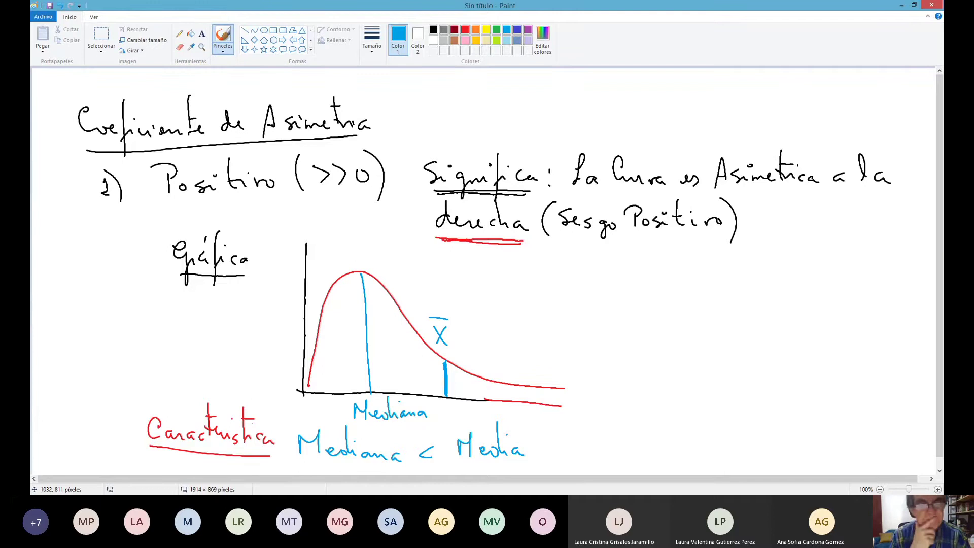
pyautogui.moveTo(91, 155); pyautogui.dragTo(365, 139)
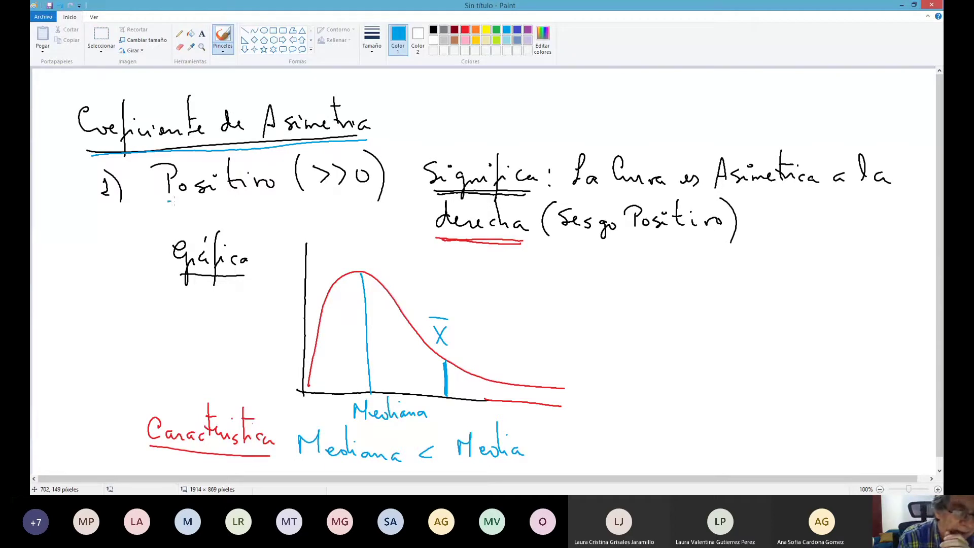
pyautogui.moveTo(169, 201); pyautogui.dragTo(374, 202)
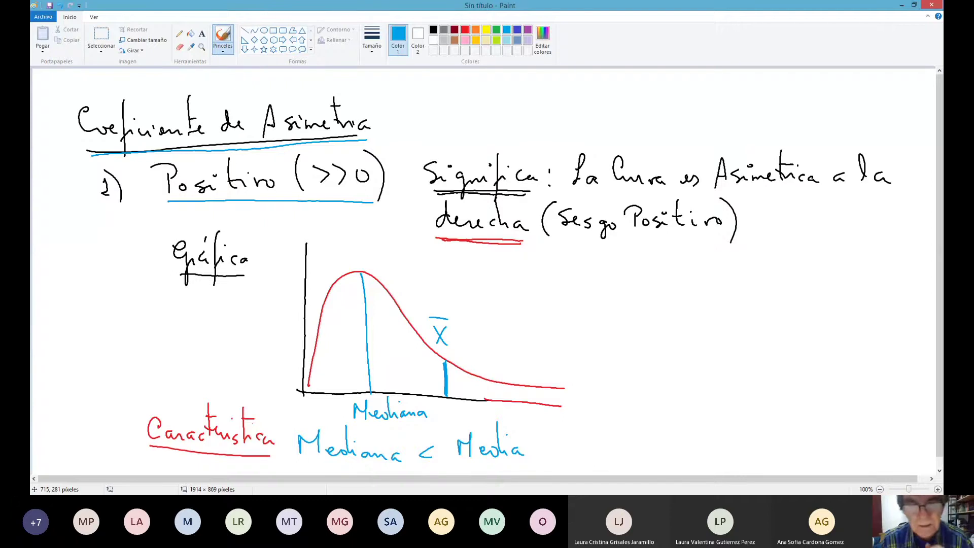
# Underline Positivo (>>0), Significa, Sesgo Positivo and derecha in light blue
pyautogui.moveTo(185, 200); pyautogui.dragTo(364, 200)
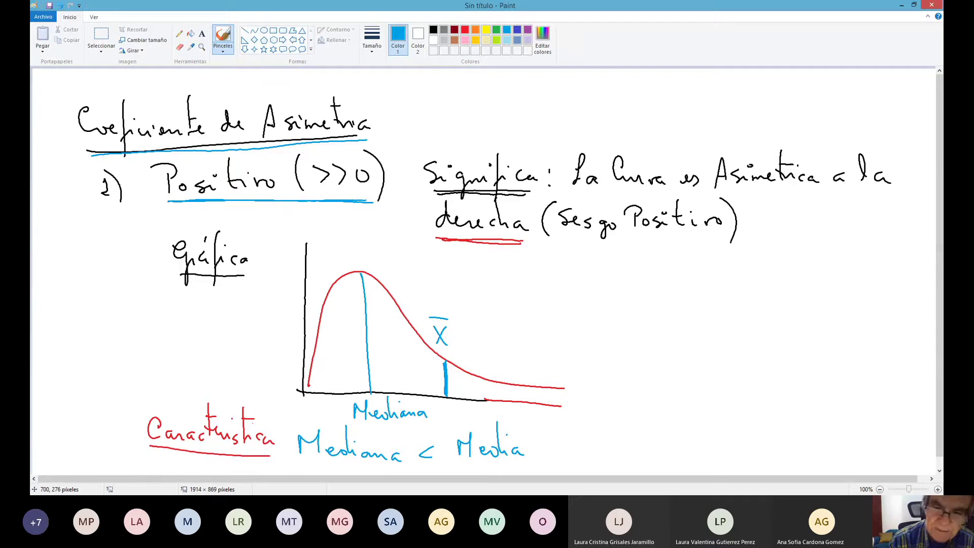
pyautogui.moveTo(434, 190); pyautogui.dragTo(533, 192)
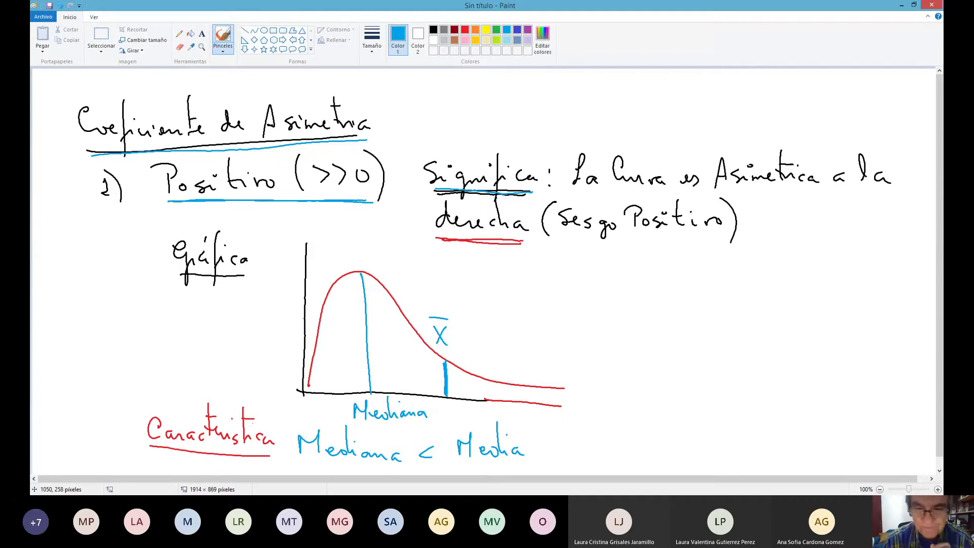
pyautogui.moveTo(567, 237); pyautogui.dragTo(720, 236)
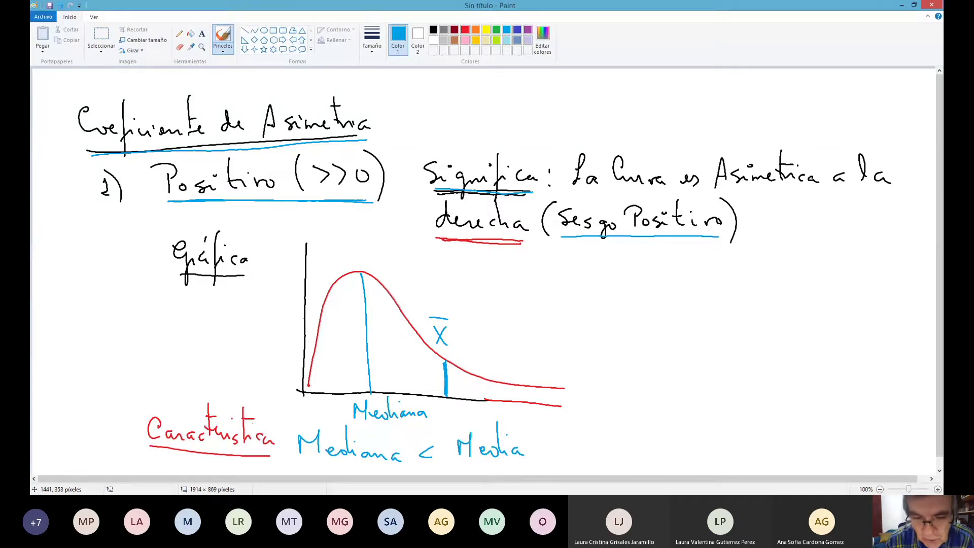
pyautogui.moveTo(442, 241); pyautogui.dragTo(506, 242)
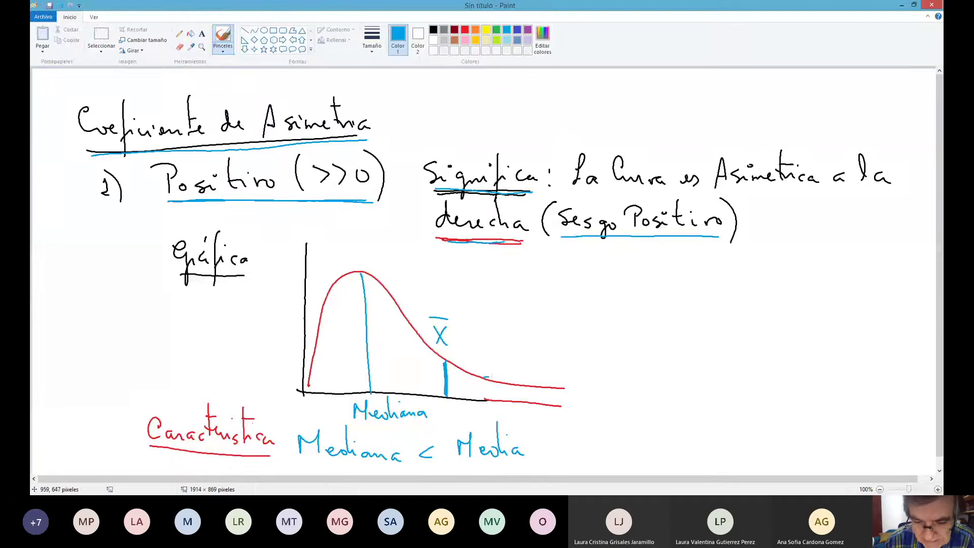
# Extend the curve's right tail and the horizontal axis in light blue, and underline Mediana and Media beside Característica
pyautogui.moveTo(486, 377); pyautogui.dragTo(640, 396)
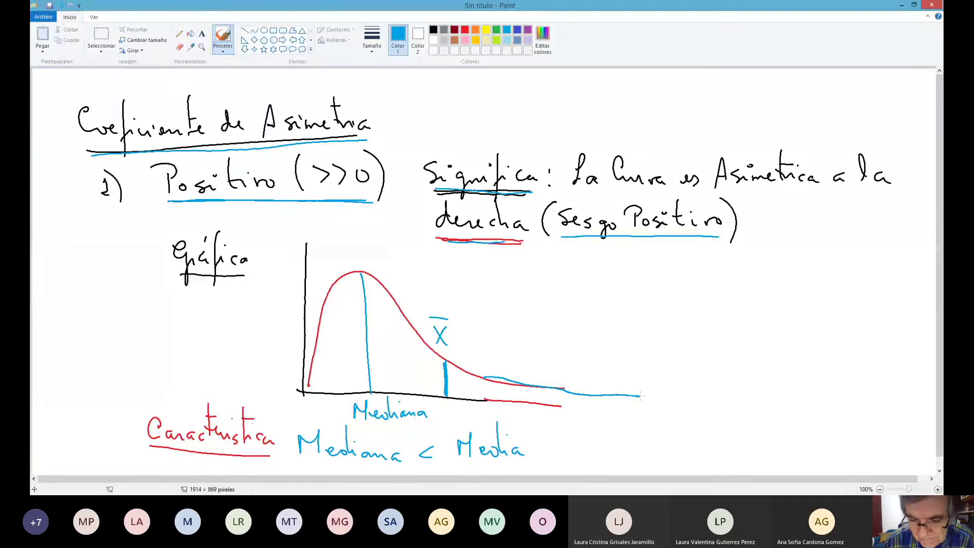
pyautogui.moveTo(551, 399); pyautogui.dragTo(635, 408)
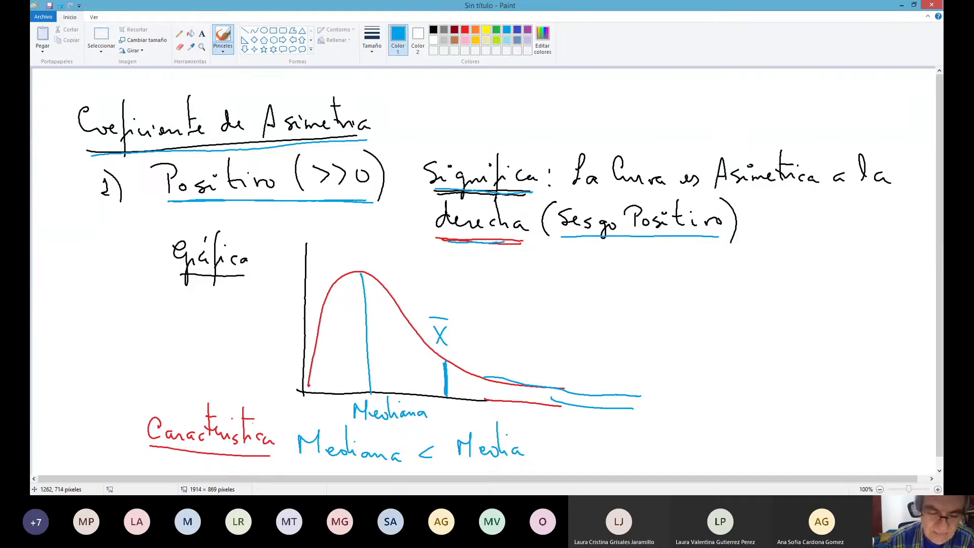
pyautogui.moveTo(312, 460)
pyautogui.mouseDown()
pyautogui.moveTo(398, 464)
pyautogui.moveTo(303, 462)
pyautogui.moveTo(381, 471)
pyautogui.mouseUp()
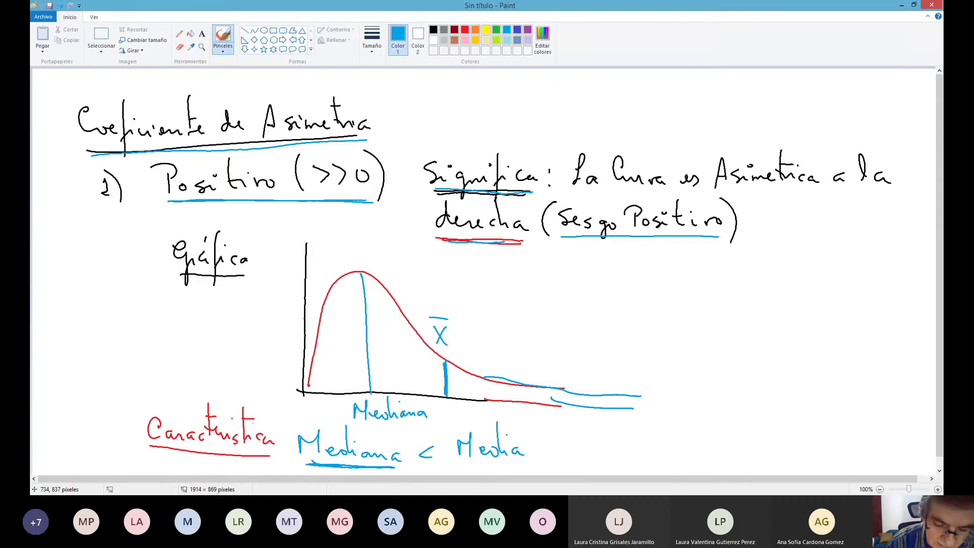
pyautogui.moveTo(459, 463); pyautogui.dragTo(524, 466)
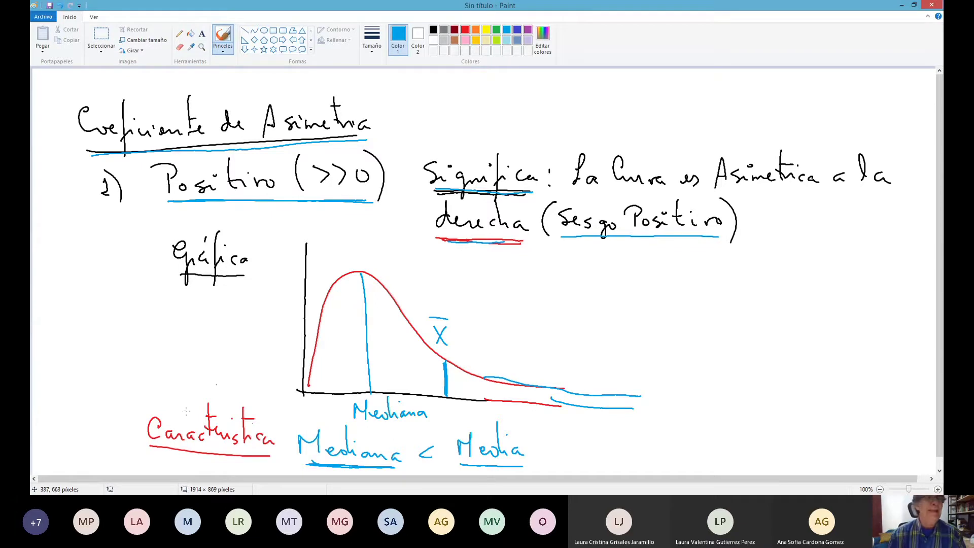
# Start a new blank canvas without saving the positive-asymmetry drawing
pyautogui.click(39, 17)
pyautogui.click(46, 34)
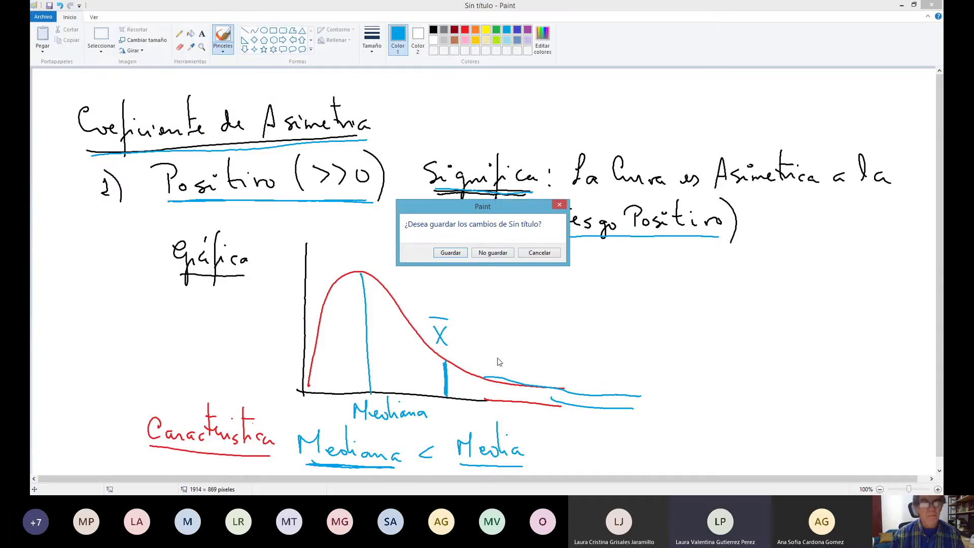
pyautogui.press('Escape')
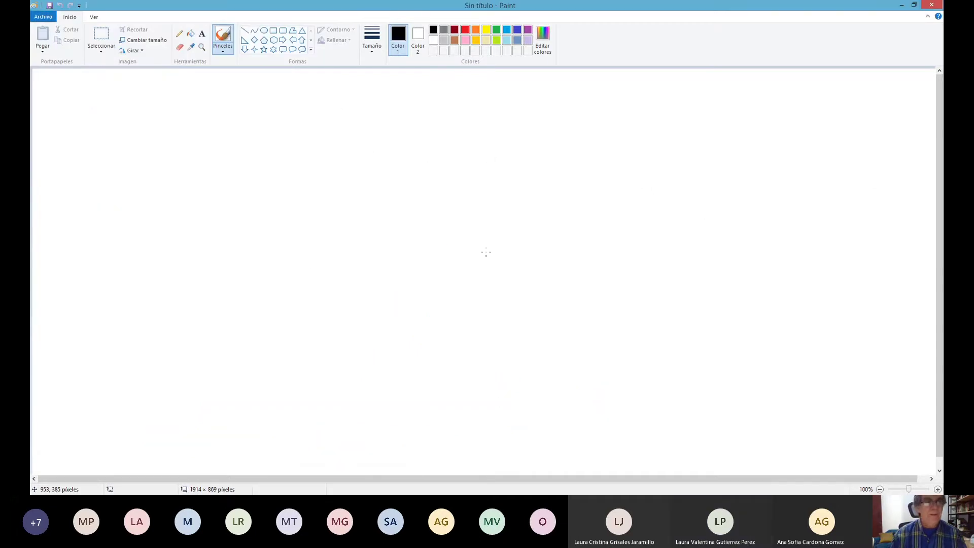
# Write the heading "2) Negativo (<< 0)" in black at the top of the canvas, with Negativo underlined
pyautogui.moveTo(71, 108); pyautogui.dragTo(89, 132)
pyautogui.moveTo(131, 105)
pyautogui.mouseDown()
pyautogui.moveTo(132, 123)
pyautogui.moveTo(144, 122)
pyautogui.moveTo(147, 96)
pyautogui.mouseUp()
pyautogui.moveTo(156, 117)
pyautogui.mouseDown()
pyautogui.moveTo(181, 121)
pyautogui.moveTo(176, 131)
pyautogui.moveTo(194, 124)
pyautogui.mouseUp()
pyautogui.moveTo(198, 89)
pyautogui.mouseDown()
pyautogui.moveTo(206, 121)
pyautogui.moveTo(226, 110)
pyautogui.mouseUp()
pyautogui.moveTo(234, 110)
pyautogui.mouseDown()
pyautogui.moveTo(236, 119)
pyautogui.moveTo(204, 98)
pyautogui.mouseUp()
pyautogui.moveTo(122, 138); pyautogui.dragTo(229, 133)
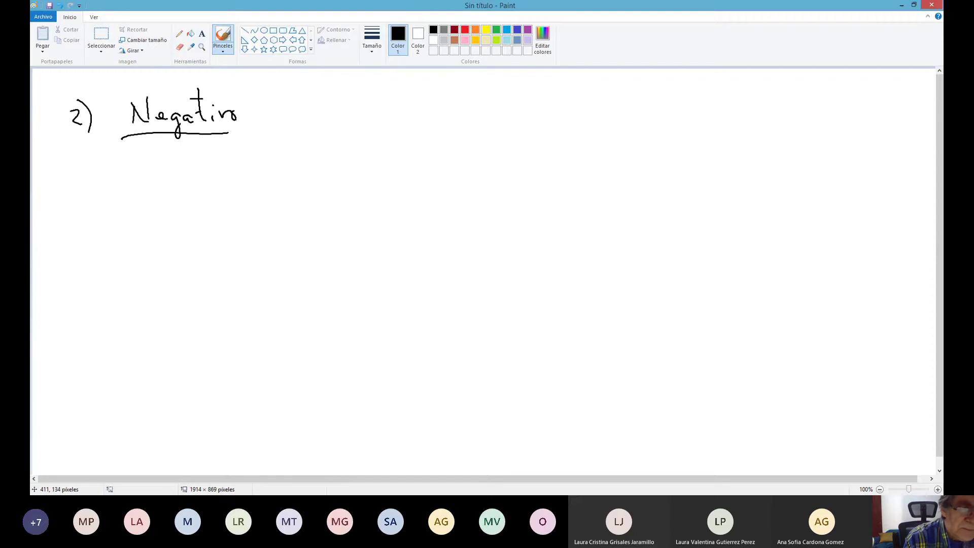
pyautogui.moveTo(286, 100)
pyautogui.mouseDown()
pyautogui.moveTo(272, 108)
pyautogui.moveTo(314, 112)
pyautogui.moveTo(336, 101)
pyautogui.moveTo(358, 117)
pyautogui.mouseUp()
pyautogui.moveTo(264, 85); pyautogui.dragTo(257, 131)
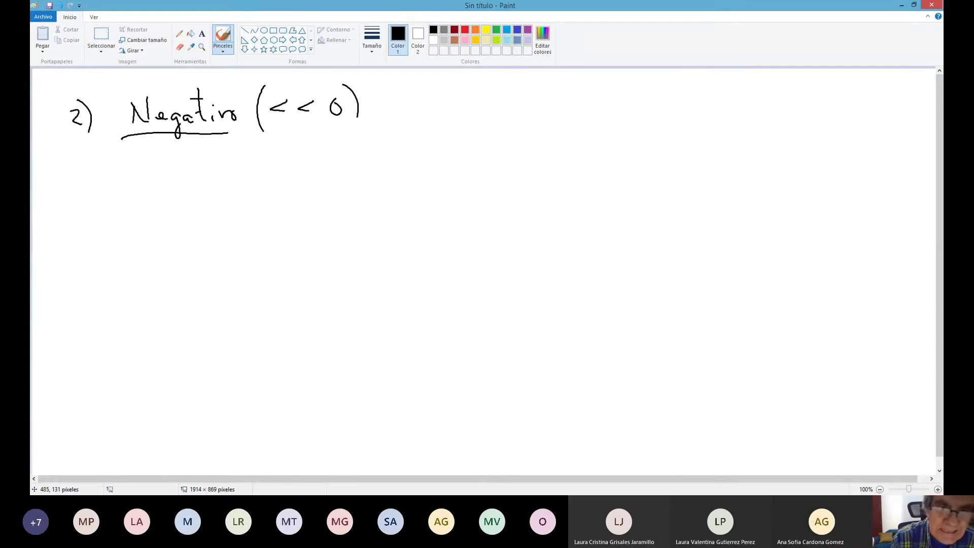
# Write ": Significa: La Curva es Asimétrica" in black beside the Negativo heading
pyautogui.moveTo(424, 93)
pyautogui.mouseDown()
pyautogui.moveTo(417, 115)
pyautogui.moveTo(437, 113)
pyautogui.mouseUp()
pyautogui.moveTo(440, 97)
pyautogui.mouseDown()
pyautogui.moveTo(456, 130)
pyautogui.moveTo(483, 114)
pyautogui.moveTo(491, 136)
pyautogui.moveTo(528, 116)
pyautogui.mouseUp()
pyautogui.click(540, 105)
pyautogui.click(539, 116)
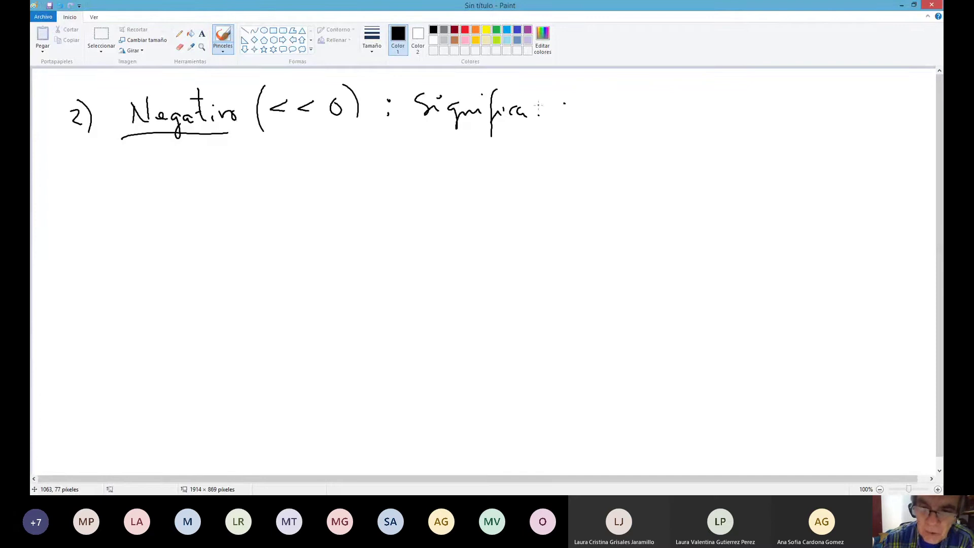
pyautogui.moveTo(571, 89)
pyautogui.mouseDown()
pyautogui.moveTo(560, 115)
pyautogui.moveTo(660, 104)
pyautogui.moveTo(700, 111)
pyautogui.mouseUp()
pyautogui.moveTo(711, 102)
pyautogui.mouseDown()
pyautogui.moveTo(706, 116)
pyautogui.moveTo(810, 105)
pyautogui.mouseUp()
pyautogui.moveTo(818, 82); pyautogui.dragTo(819, 113)
pyautogui.moveTo(819, 107); pyautogui.dragTo(838, 115)
pyautogui.moveTo(861, 106); pyautogui.dragTo(865, 115)
pyautogui.moveTo(782, 86); pyautogui.dragTo(779, 92)
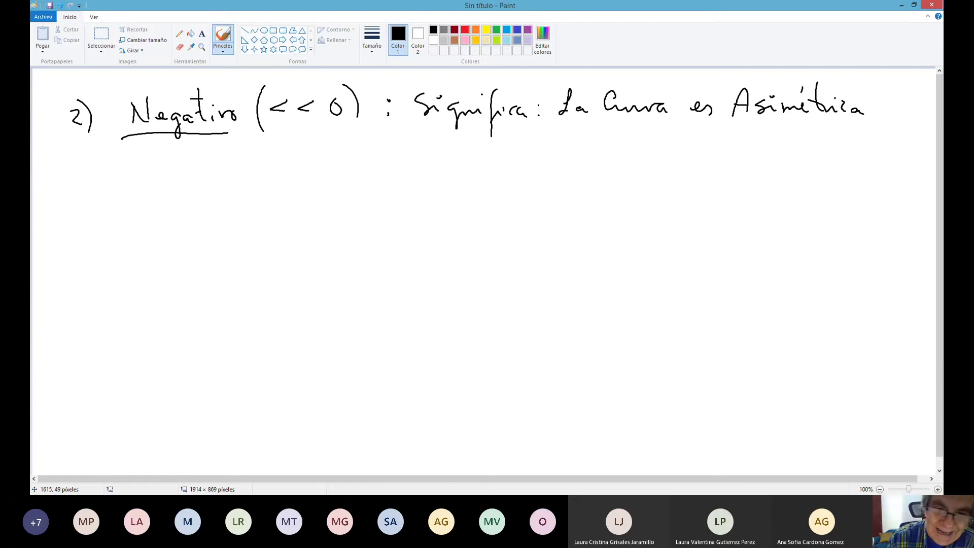
# Continue the meaning on a second line with "a la Izquierda (Sesgo Negativo)" in black
pyautogui.moveTo(436, 141)
pyautogui.mouseDown()
pyautogui.moveTo(439, 151)
pyautogui.moveTo(513, 152)
pyautogui.mouseUp()
pyautogui.moveTo(507, 151)
pyautogui.mouseDown()
pyautogui.moveTo(520, 151)
pyautogui.moveTo(520, 134)
pyautogui.moveTo(537, 157)
pyautogui.moveTo(531, 166)
pyautogui.mouseUp()
pyautogui.moveTo(544, 145)
pyautogui.mouseDown()
pyautogui.moveTo(553, 146)
pyautogui.moveTo(549, 175)
pyautogui.moveTo(569, 152)
pyautogui.moveTo(604, 153)
pyautogui.mouseUp()
pyautogui.click(578, 135)
pyautogui.moveTo(612, 121)
pyautogui.mouseDown()
pyautogui.moveTo(612, 151)
pyautogui.moveTo(638, 154)
pyautogui.mouseUp()
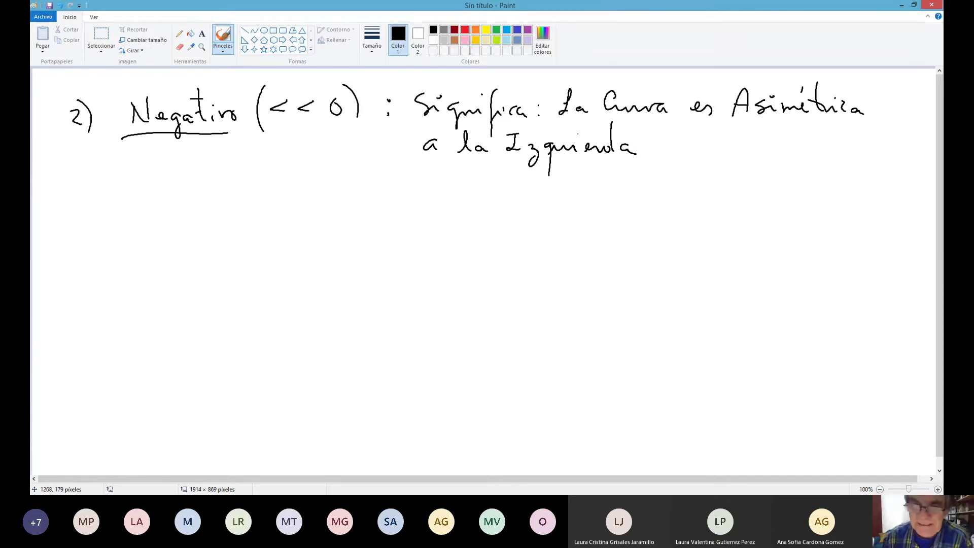
pyautogui.moveTo(663, 134)
pyautogui.mouseDown()
pyautogui.moveTo(663, 159)
pyautogui.moveTo(715, 147)
pyautogui.moveTo(721, 165)
pyautogui.moveTo(735, 149)
pyautogui.moveTo(761, 151)
pyautogui.moveTo(764, 130)
pyautogui.moveTo(786, 160)
pyautogui.moveTo(780, 167)
pyautogui.mouseUp()
pyautogui.moveTo(791, 151); pyautogui.dragTo(809, 152)
pyautogui.moveTo(799, 138)
pyautogui.mouseDown()
pyautogui.moveTo(812, 137)
pyautogui.moveTo(821, 153)
pyautogui.moveTo(841, 148)
pyautogui.moveTo(845, 159)
pyautogui.mouseUp()
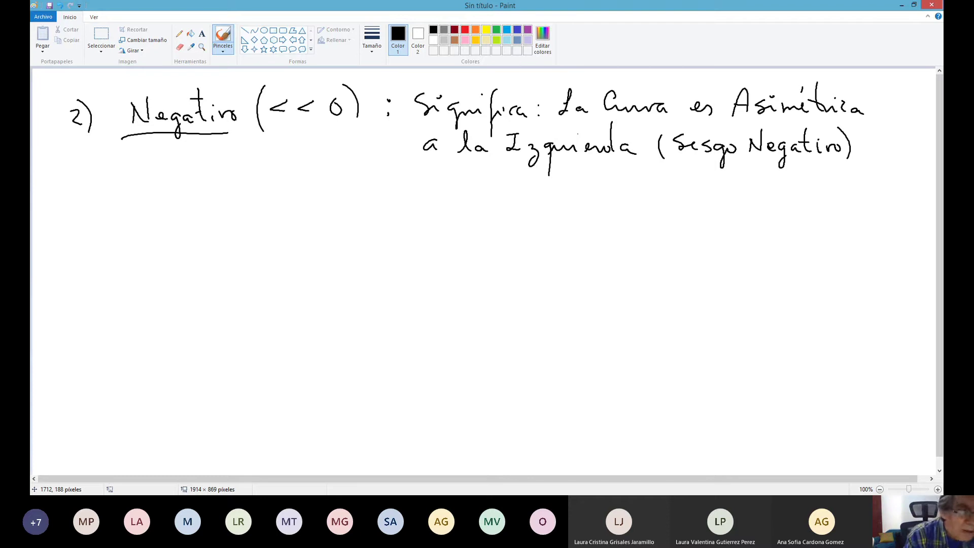
# Draw black axes below the heading with a red left-skewed curve, and extend the horizontal axis in black past the curve's end
pyautogui.moveTo(177, 177)
pyautogui.mouseDown()
pyautogui.moveTo(172, 320)
pyautogui.moveTo(406, 317)
pyautogui.mouseUp()
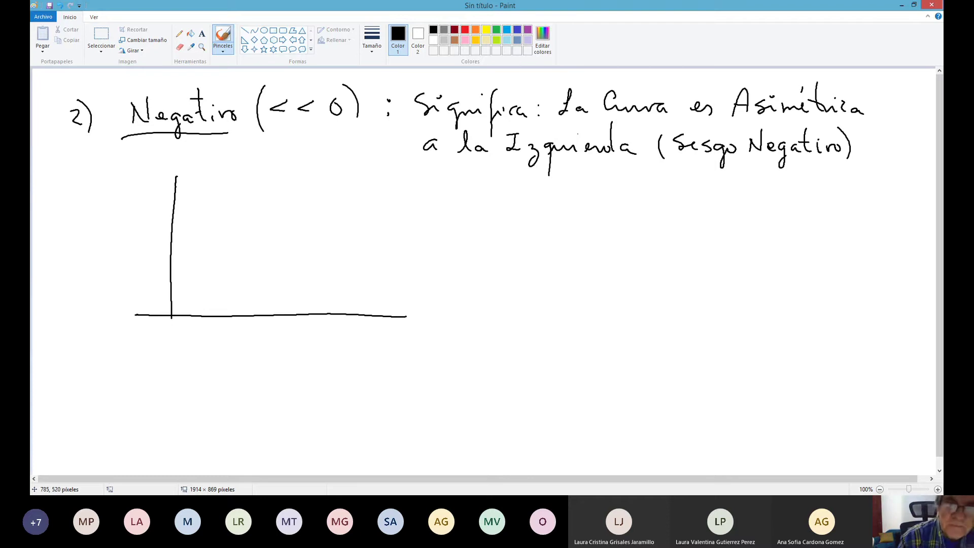
pyautogui.click(465, 30)
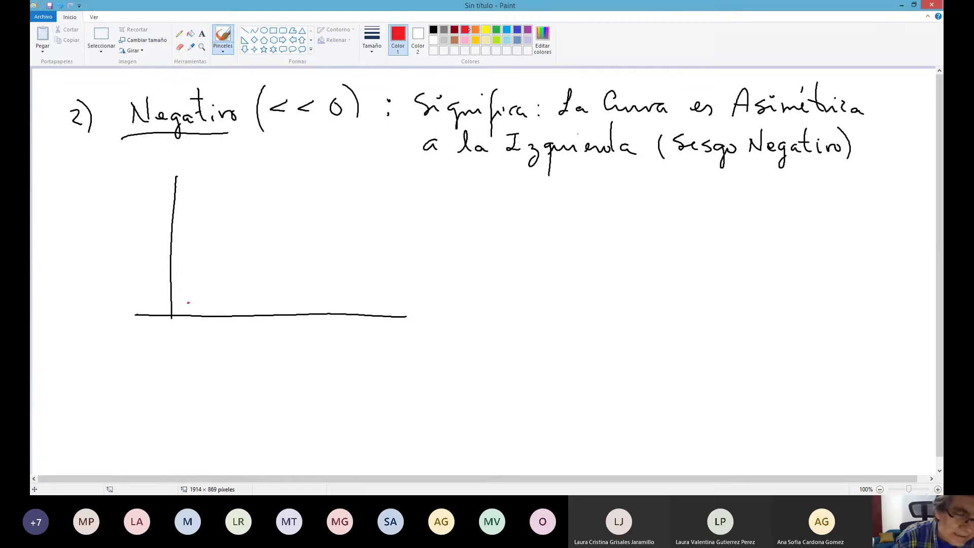
pyautogui.moveTo(188, 303)
pyautogui.mouseDown()
pyautogui.moveTo(224, 303)
pyautogui.moveTo(317, 266)
pyautogui.moveTo(375, 192)
pyautogui.moveTo(428, 175)
pyautogui.moveTo(466, 224)
pyautogui.moveTo(475, 318)
pyautogui.mouseUp()
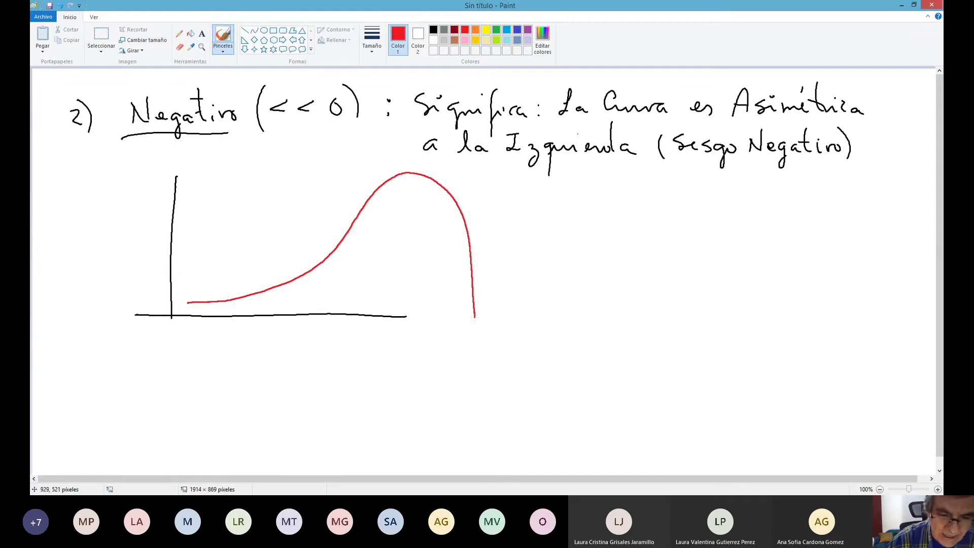
pyautogui.click(433, 30)
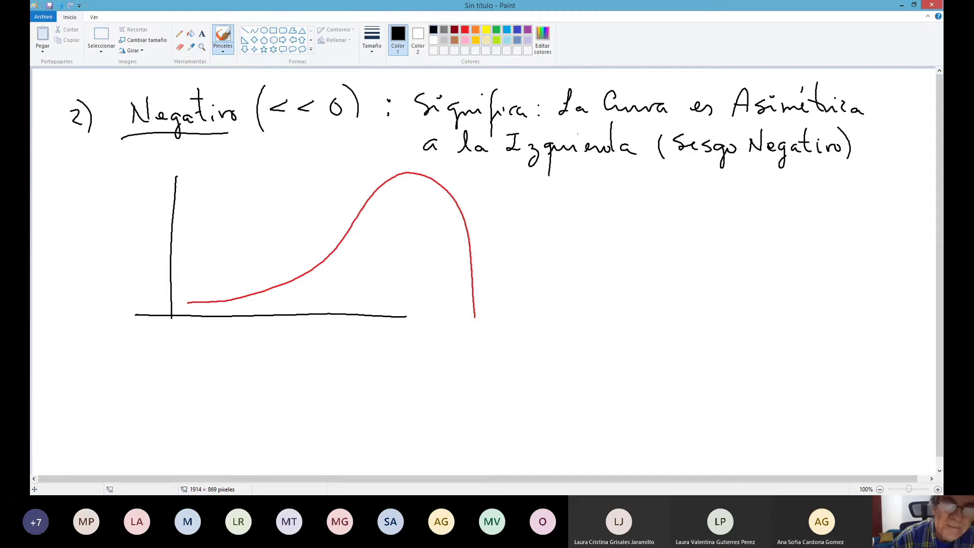
pyautogui.moveTo(406, 317); pyautogui.dragTo(553, 318)
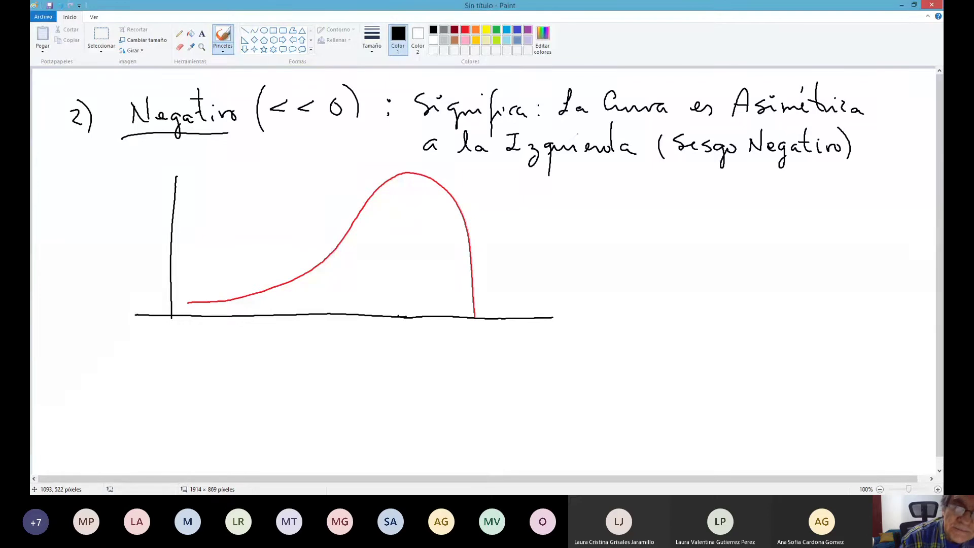
# Write "Característica" in indigo below the graph
pyautogui.click(518, 29)
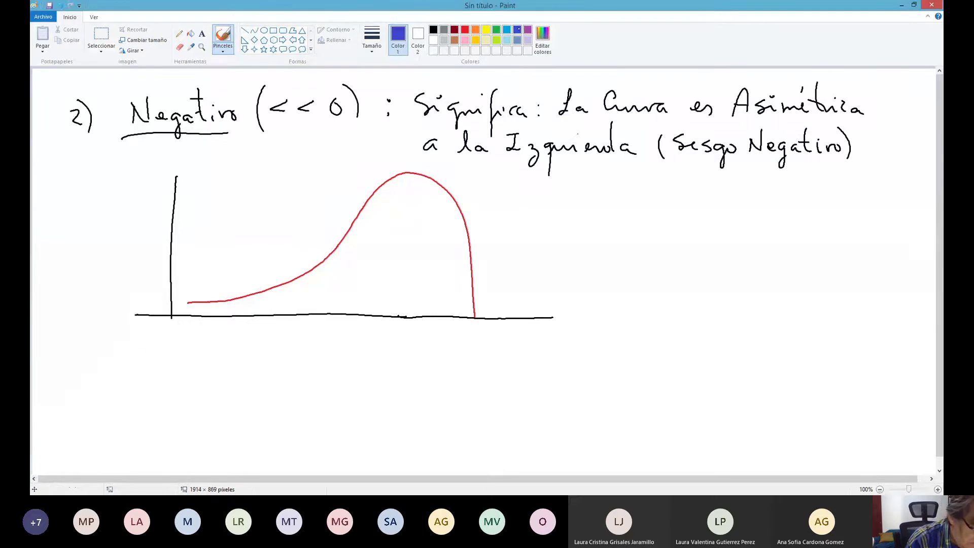
pyautogui.moveTo(145, 356)
pyautogui.mouseDown()
pyautogui.moveTo(144, 376)
pyautogui.moveTo(185, 382)
pyautogui.mouseUp()
pyautogui.moveTo(195, 348)
pyautogui.mouseDown()
pyautogui.moveTo(192, 368)
pyautogui.moveTo(227, 384)
pyautogui.mouseUp()
pyautogui.moveTo(234, 348)
pyautogui.mouseDown()
pyautogui.moveTo(229, 379)
pyautogui.moveTo(265, 384)
pyautogui.mouseUp()
pyautogui.click(242, 364)
# Mark X̄ on the curve's left tail and Mediana at its peak with labelled vertical indigo lines
pyautogui.moveTo(317, 263); pyautogui.dragTo(314, 309)
pyautogui.moveTo(300, 236)
pyautogui.mouseDown()
pyautogui.moveTo(313, 253)
pyautogui.moveTo(300, 253)
pyautogui.moveTo(313, 233)
pyautogui.mouseUp()
pyautogui.moveTo(410, 174)
pyautogui.mouseDown()
pyautogui.moveTo(409, 309)
pyautogui.moveTo(397, 342)
pyautogui.moveTo(470, 346)
pyautogui.mouseUp()
pyautogui.click(436, 328)
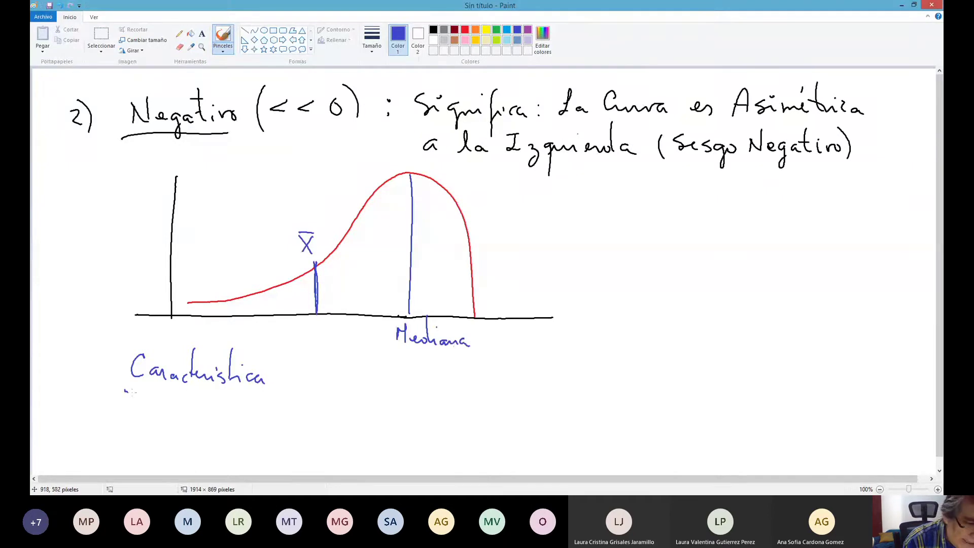
# Underline Característica in indigo and write "X̄ (Media) < Mediana" beside it
pyautogui.moveTo(125, 391); pyautogui.dragTo(255, 392)
pyautogui.moveTo(184, 353); pyautogui.dragTo(200, 352)
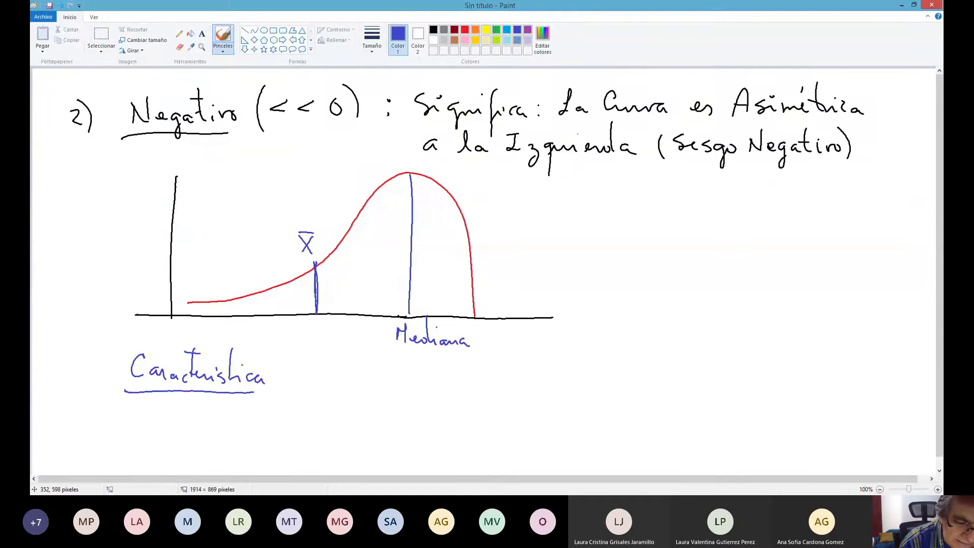
pyautogui.moveTo(314, 366)
pyautogui.mouseDown()
pyautogui.moveTo(330, 386)
pyautogui.moveTo(315, 385)
pyautogui.moveTo(333, 362)
pyautogui.moveTo(346, 387)
pyautogui.moveTo(370, 373)
pyautogui.moveTo(392, 385)
pyautogui.moveTo(398, 362)
pyautogui.moveTo(404, 388)
pyautogui.moveTo(428, 395)
pyautogui.moveTo(447, 381)
pyautogui.moveTo(487, 392)
pyautogui.moveTo(562, 378)
pyautogui.moveTo(576, 388)
pyautogui.mouseUp()
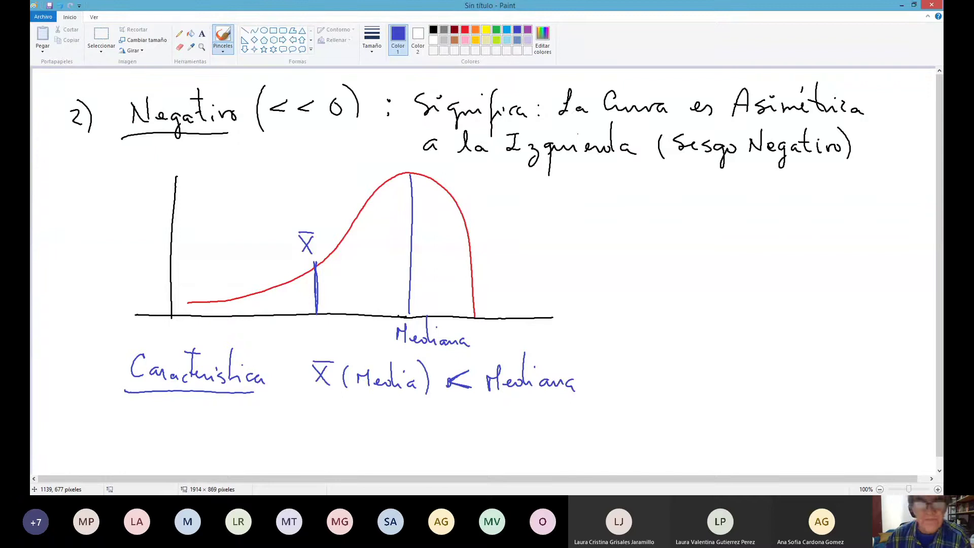
# Emphasize Negativo and X̄ (Media) with double indigo underlines, and retrace the vertical axis and the curve's left tail in indigo
pyautogui.moveTo(133, 138); pyautogui.dragTo(228, 140)
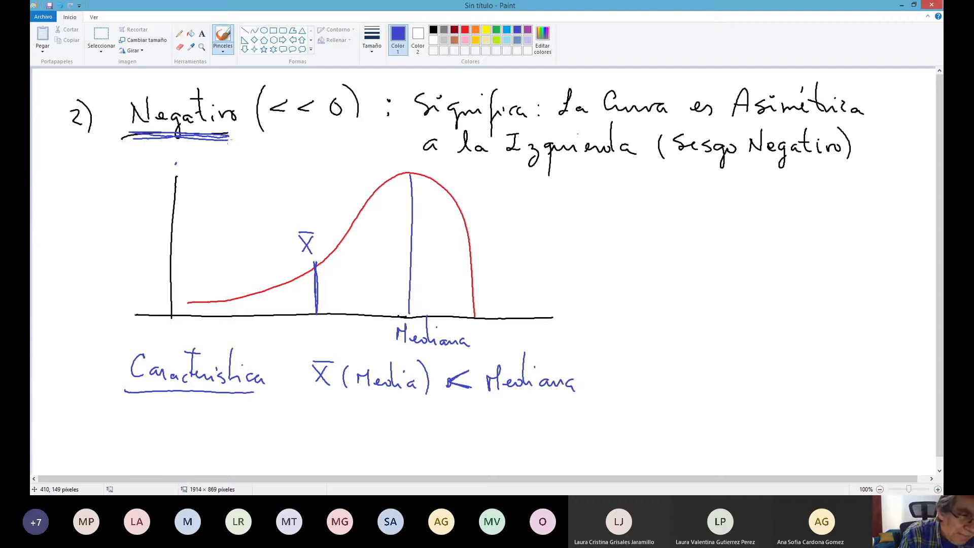
pyautogui.moveTo(176, 164); pyautogui.dragTo(171, 314)
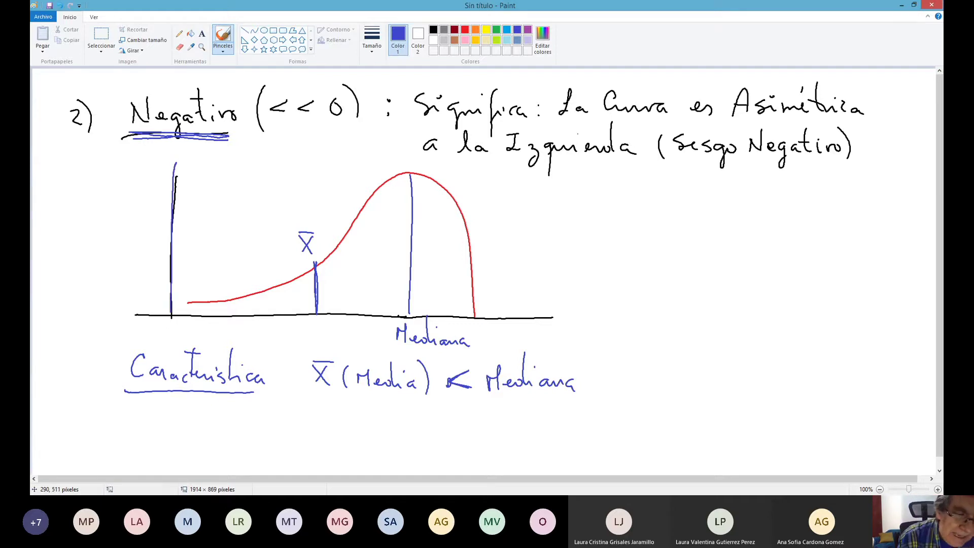
pyautogui.moveTo(277, 285); pyautogui.dragTo(178, 305)
pyautogui.moveTo(249, 298); pyautogui.dragTo(165, 305)
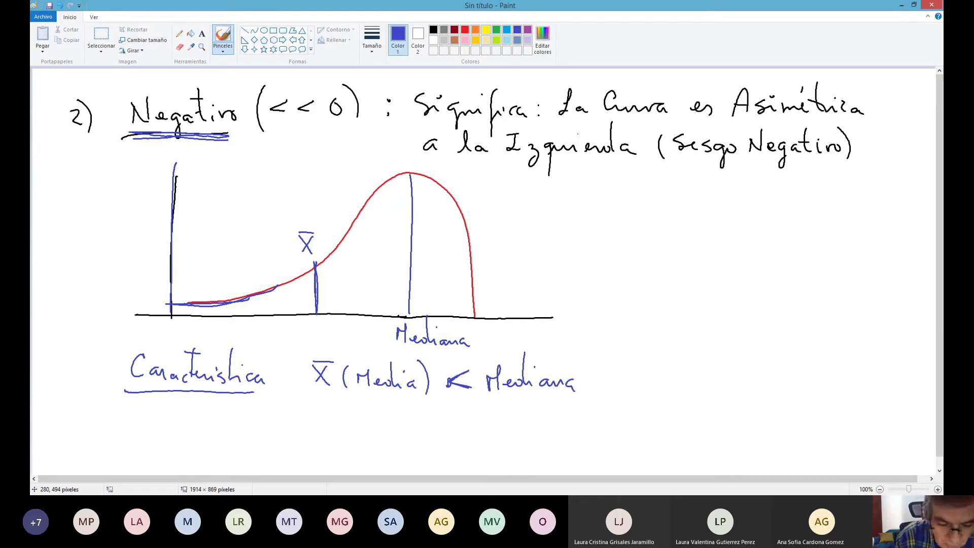
pyautogui.moveTo(318, 391); pyautogui.dragTo(428, 399)
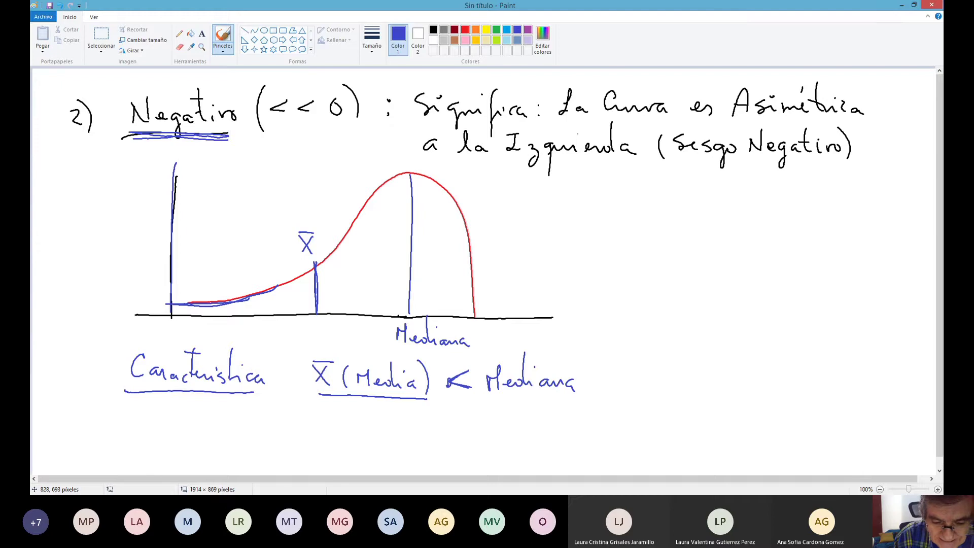
pyautogui.moveTo(322, 397); pyautogui.dragTo(419, 397)
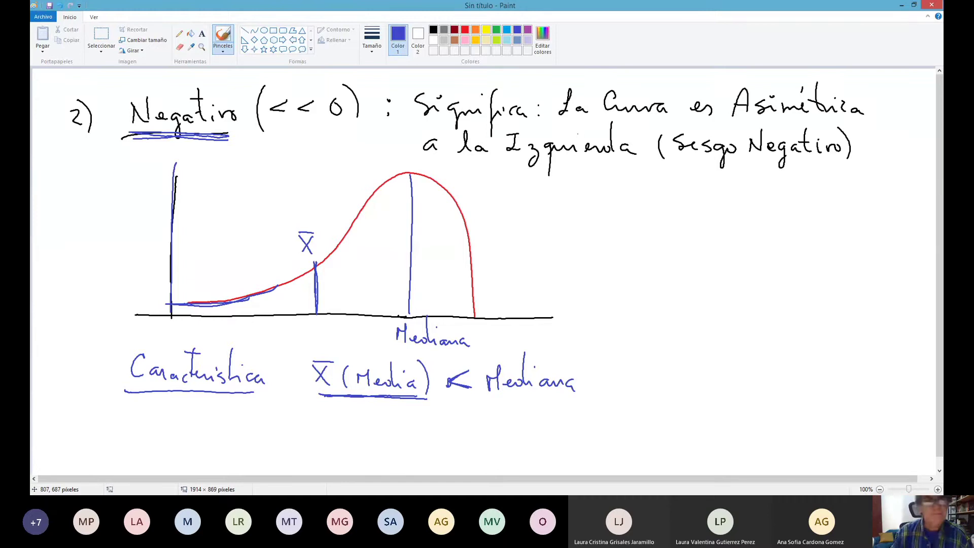
# Start a new blank canvas without saving the negative-asymmetry drawing
pyautogui.click(45, 16)
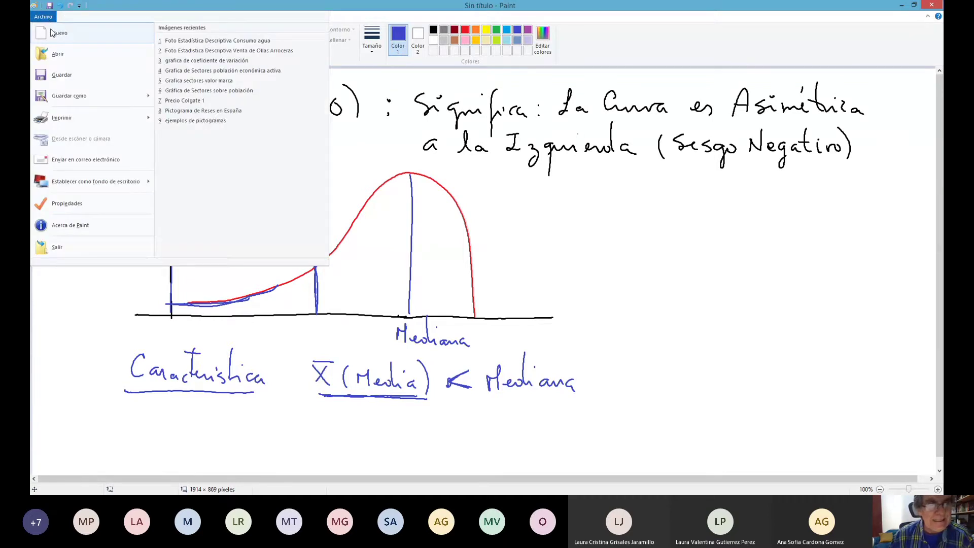
pyautogui.click(54, 33)
pyautogui.click(492, 252)
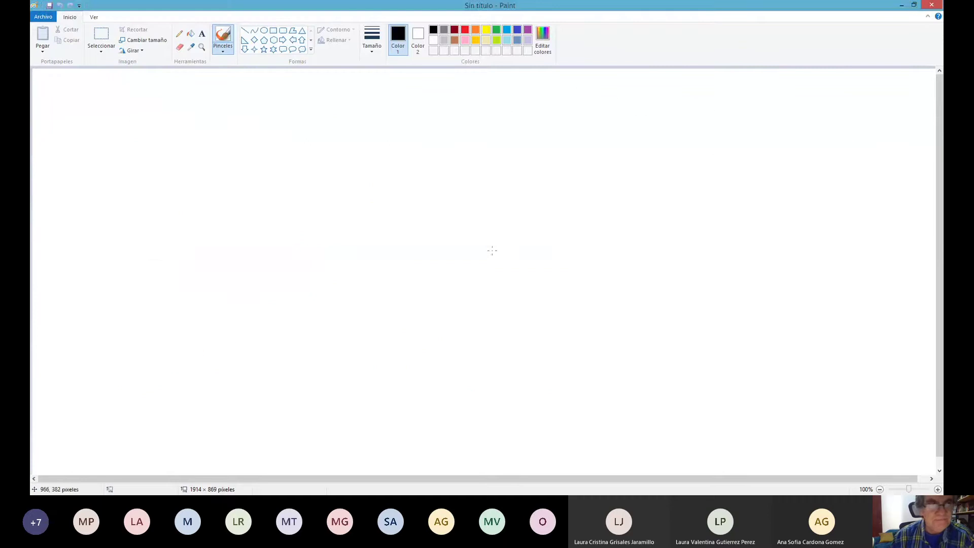
# Write the heading "3) Similar a cero ≅ 0.0 :" in black at the top of the canvas
pyautogui.moveTo(71, 107)
pyautogui.mouseDown()
pyautogui.moveTo(70, 130)
pyautogui.moveTo(85, 145)
pyautogui.mouseUp()
pyautogui.moveTo(147, 101)
pyautogui.mouseDown()
pyautogui.moveTo(131, 130)
pyautogui.moveTo(152, 124)
pyautogui.moveTo(151, 107)
pyautogui.moveTo(195, 122)
pyautogui.moveTo(206, 89)
pyautogui.moveTo(223, 117)
pyautogui.moveTo(260, 124)
pyautogui.moveTo(385, 111)
pyautogui.moveTo(382, 120)
pyautogui.moveTo(383, 100)
pyautogui.moveTo(430, 108)
pyautogui.mouseUp()
pyautogui.click(421, 116)
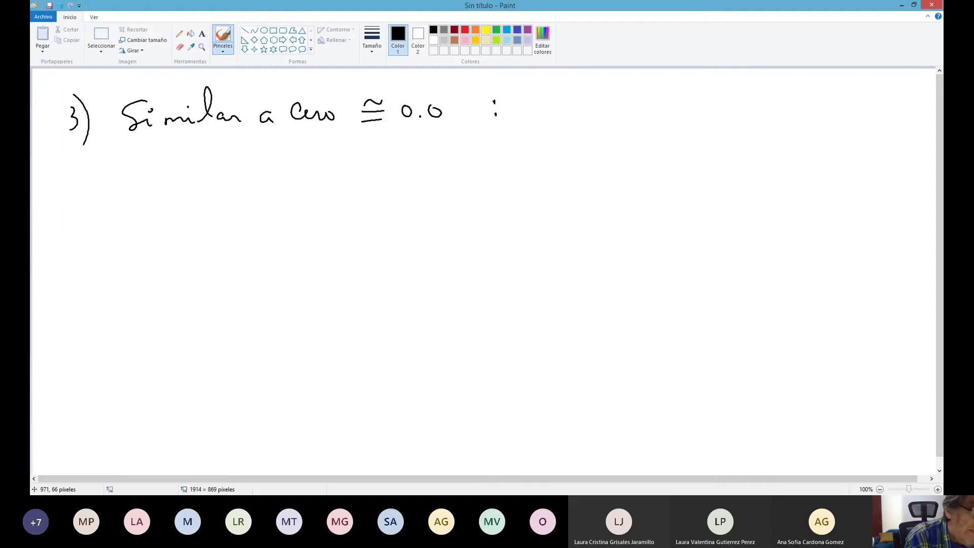
# Write the example values -0.008 and 0.0078 in black below the heading
pyautogui.moveTo(130, 167)
pyautogui.mouseDown()
pyautogui.moveTo(173, 157)
pyautogui.moveTo(213, 173)
pyautogui.moveTo(212, 156)
pyautogui.moveTo(257, 172)
pyautogui.moveTo(254, 165)
pyautogui.mouseUp()
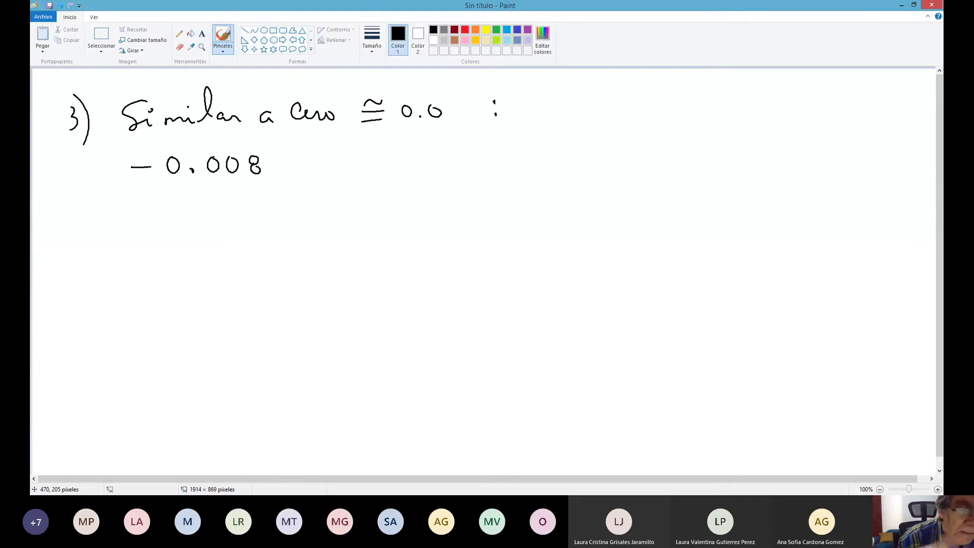
pyautogui.moveTo(325, 156)
pyautogui.mouseDown()
pyautogui.moveTo(320, 169)
pyautogui.moveTo(325, 155)
pyautogui.mouseUp()
pyautogui.moveTo(339, 167)
pyautogui.mouseDown()
pyautogui.moveTo(356, 168)
pyautogui.moveTo(361, 157)
pyautogui.moveTo(390, 171)
pyautogui.moveTo(409, 162)
pyautogui.mouseUp()
pyautogui.click(383, 164)
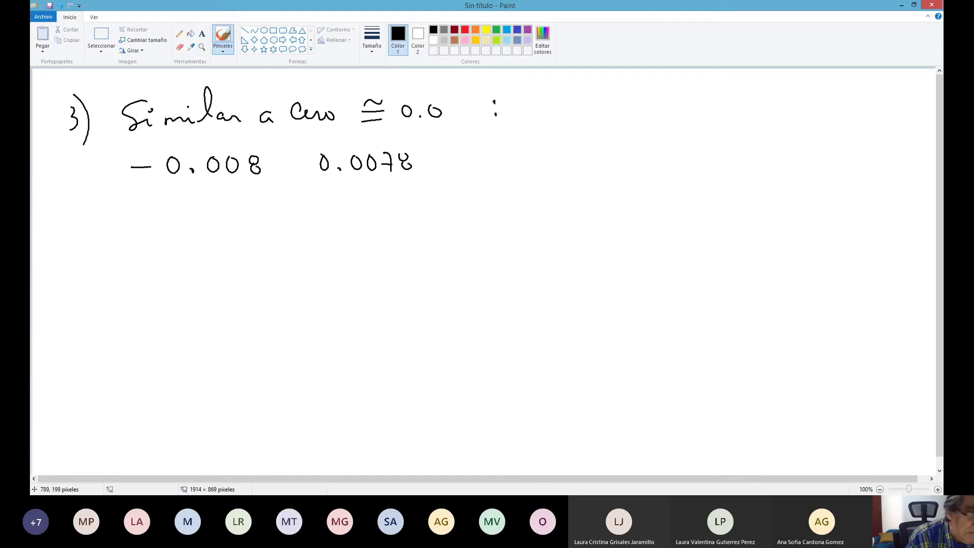
# Write the example values -0.04 and 0.04 in black below the first pair, erasing the stray plus sign
pyautogui.moveTo(128, 215)
pyautogui.mouseDown()
pyautogui.moveTo(213, 211)
pyautogui.moveTo(243, 219)
pyautogui.moveTo(235, 227)
pyautogui.mouseUp()
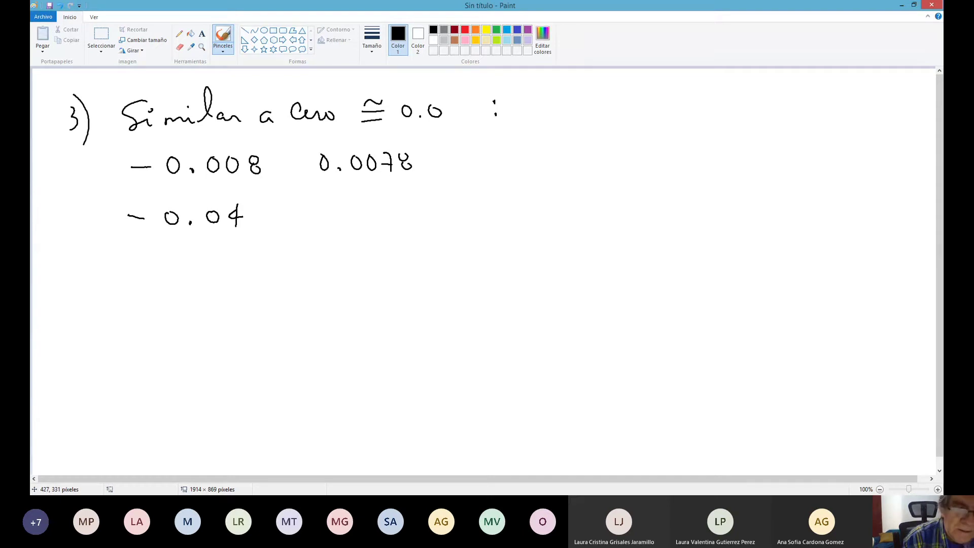
pyautogui.moveTo(300, 216)
pyautogui.mouseDown()
pyautogui.moveTo(320, 216)
pyautogui.moveTo(311, 226)
pyautogui.mouseUp()
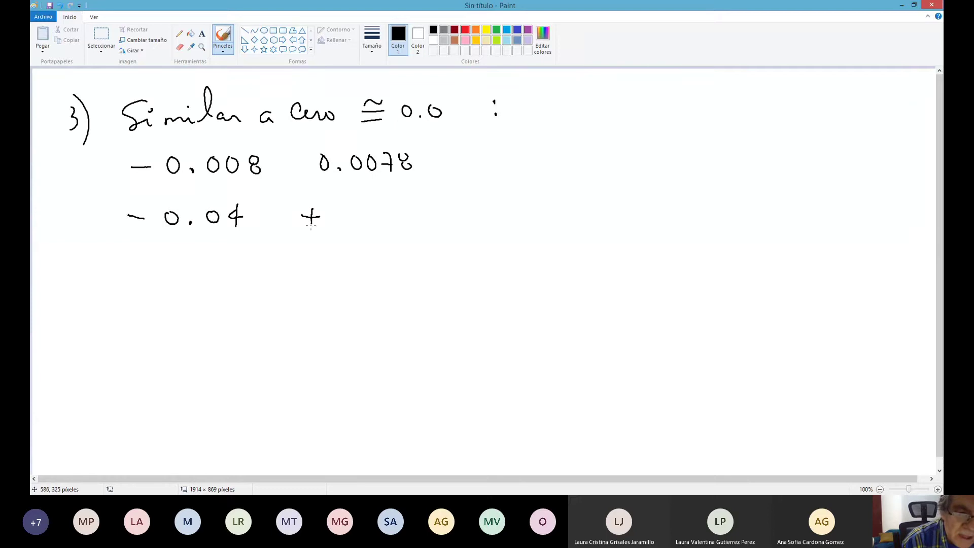
pyautogui.click(179, 47)
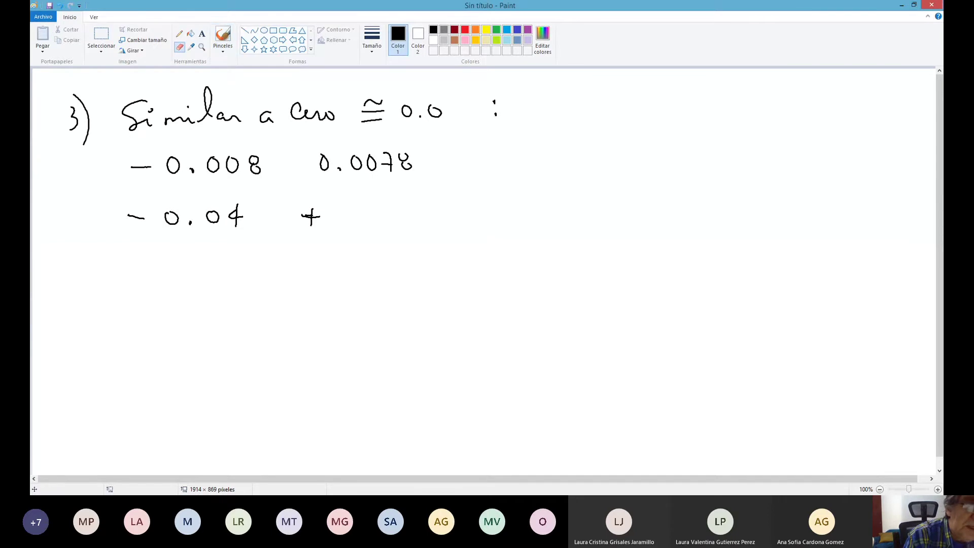
pyautogui.moveTo(306, 217)
pyautogui.mouseDown()
pyautogui.moveTo(363, 211)
pyautogui.moveTo(388, 226)
pyautogui.mouseUp()
pyautogui.click(223, 36)
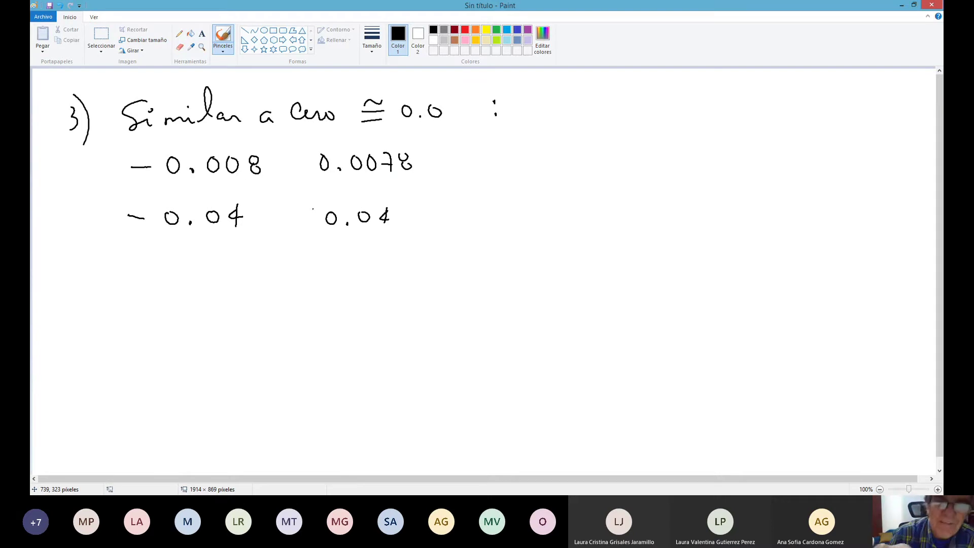
# Scribble over every digit after the first decimal in the four example values with dark gray
pyautogui.click(444, 29)
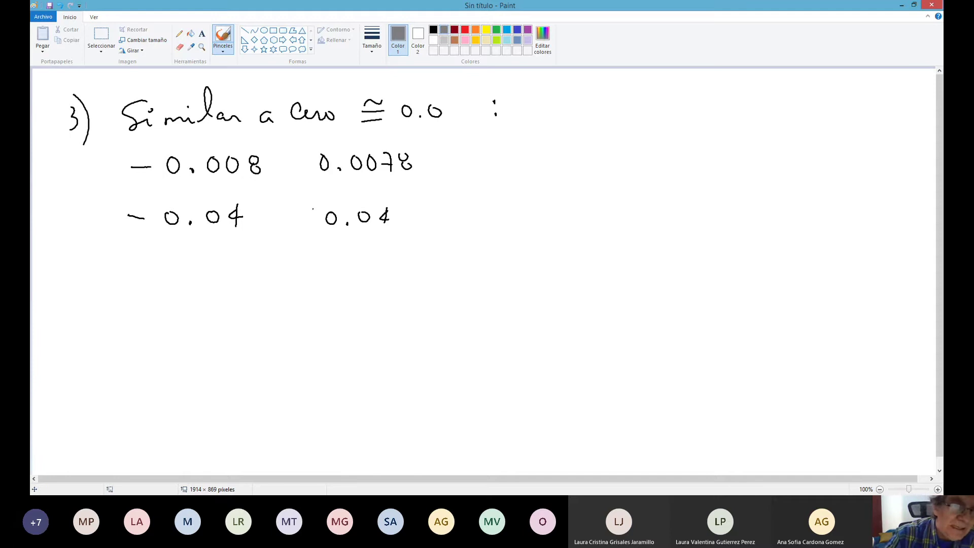
pyautogui.moveTo(231, 146)
pyautogui.mouseDown()
pyautogui.moveTo(228, 178)
pyautogui.moveTo(235, 160)
pyautogui.moveTo(244, 176)
pyautogui.moveTo(262, 161)
pyautogui.moveTo(235, 166)
pyautogui.mouseUp()
pyautogui.moveTo(231, 199)
pyautogui.mouseDown()
pyautogui.moveTo(235, 222)
pyautogui.moveTo(239, 203)
pyautogui.moveTo(231, 220)
pyautogui.mouseUp()
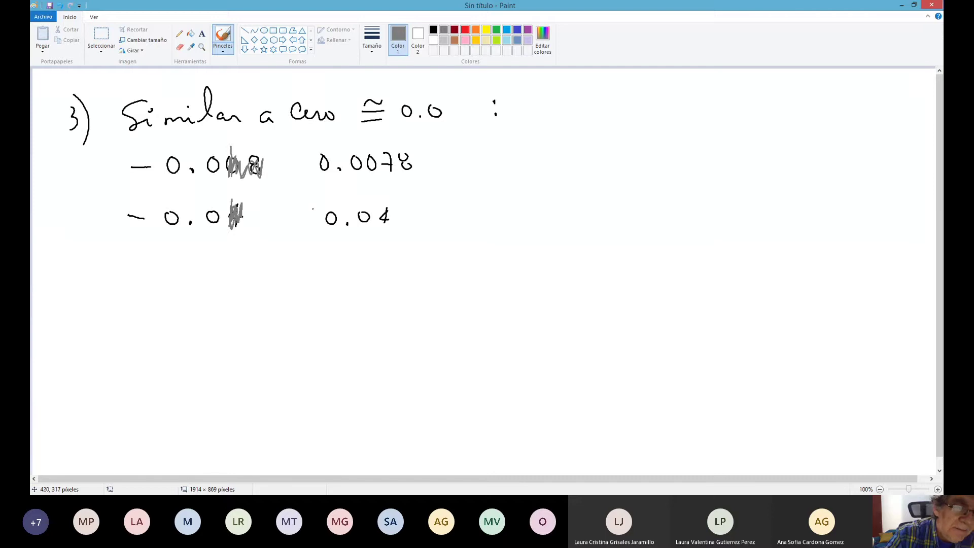
pyautogui.moveTo(370, 145)
pyautogui.mouseDown()
pyautogui.moveTo(378, 170)
pyautogui.moveTo(382, 154)
pyautogui.moveTo(411, 168)
pyautogui.moveTo(370, 162)
pyautogui.moveTo(407, 151)
pyautogui.mouseUp()
pyautogui.moveTo(384, 206); pyautogui.dragTo(382, 223)
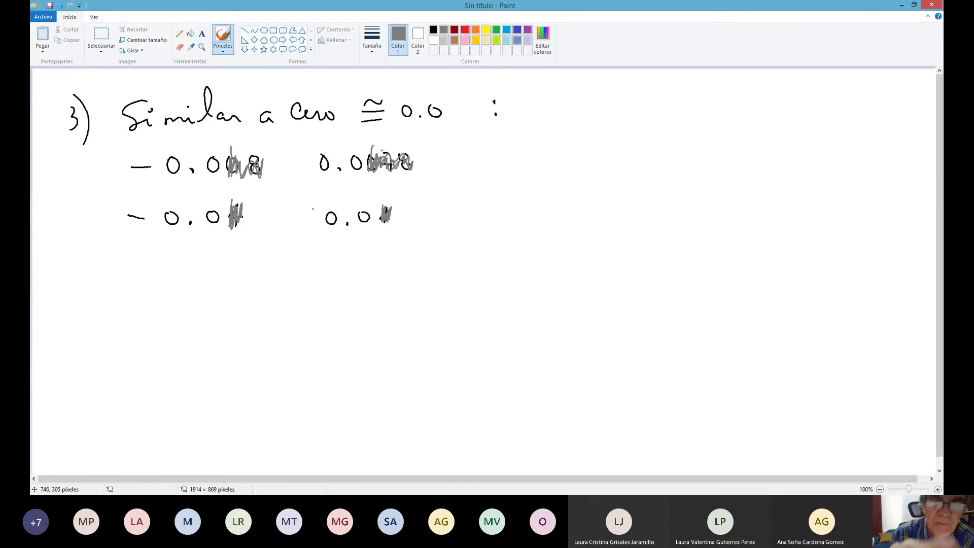
# Write "Curva es Simétrica" in black after the heading's colon, including the accent on the e
pyautogui.click(434, 29)
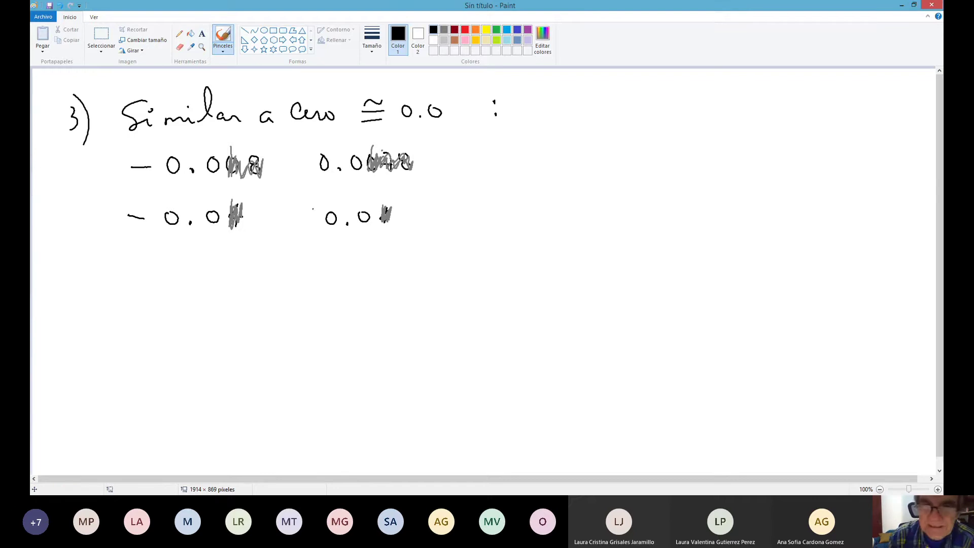
pyautogui.moveTo(541, 92)
pyautogui.mouseDown()
pyautogui.moveTo(530, 99)
pyautogui.moveTo(604, 123)
pyautogui.mouseUp()
pyautogui.moveTo(630, 114); pyautogui.dragTo(632, 123)
pyautogui.moveTo(644, 111); pyautogui.dragTo(646, 121)
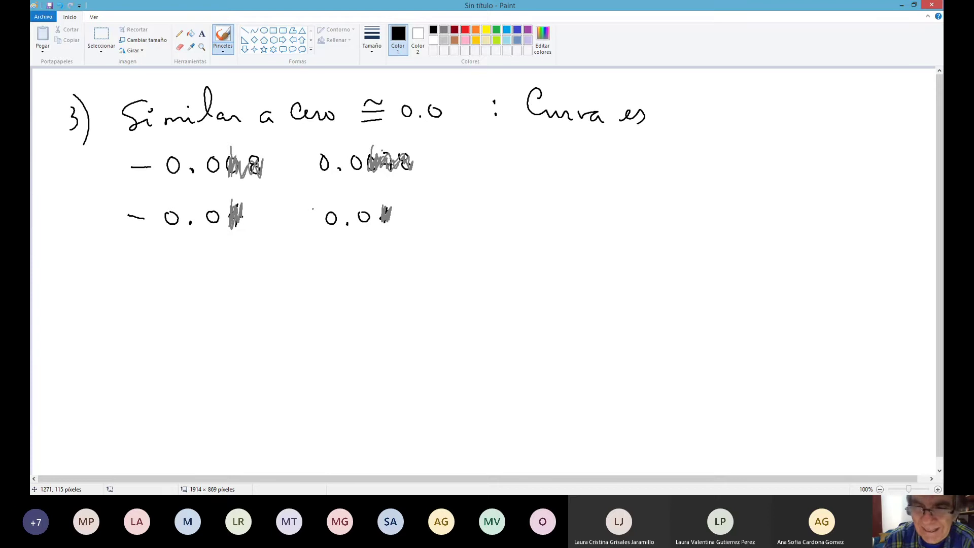
pyautogui.moveTo(695, 96)
pyautogui.mouseDown()
pyautogui.moveTo(670, 104)
pyautogui.moveTo(680, 123)
pyautogui.moveTo(763, 120)
pyautogui.moveTo(757, 105)
pyautogui.moveTo(817, 117)
pyautogui.mouseUp()
pyautogui.click(705, 104)
pyautogui.click(787, 100)
pyautogui.moveTo(736, 96); pyautogui.dragTo(739, 90)
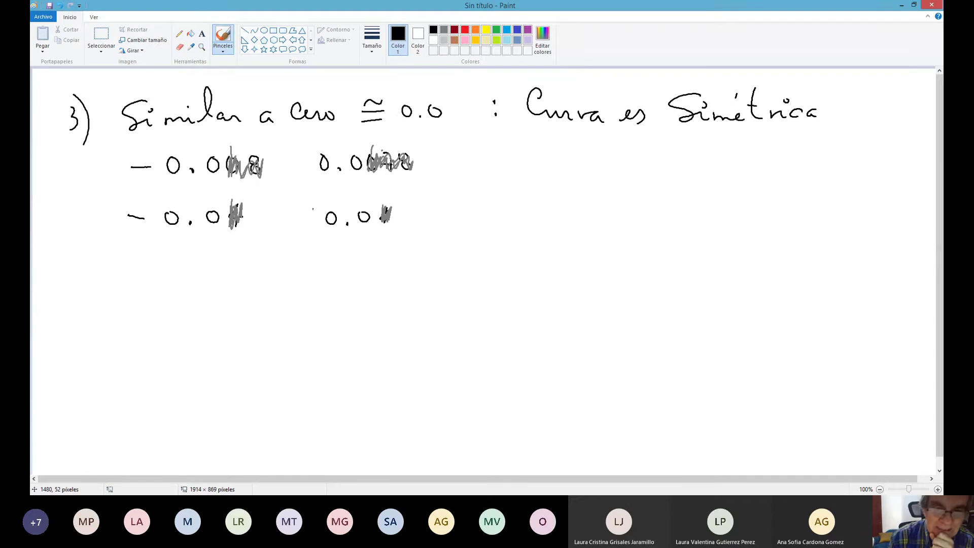
# Draw black axes beneath the heading with a symmetric bell curve, and extend the horizontal axis past the curve's right tail
pyautogui.moveTo(447, 160)
pyautogui.mouseDown()
pyautogui.moveTo(451, 322)
pyautogui.moveTo(776, 326)
pyautogui.mouseUp()
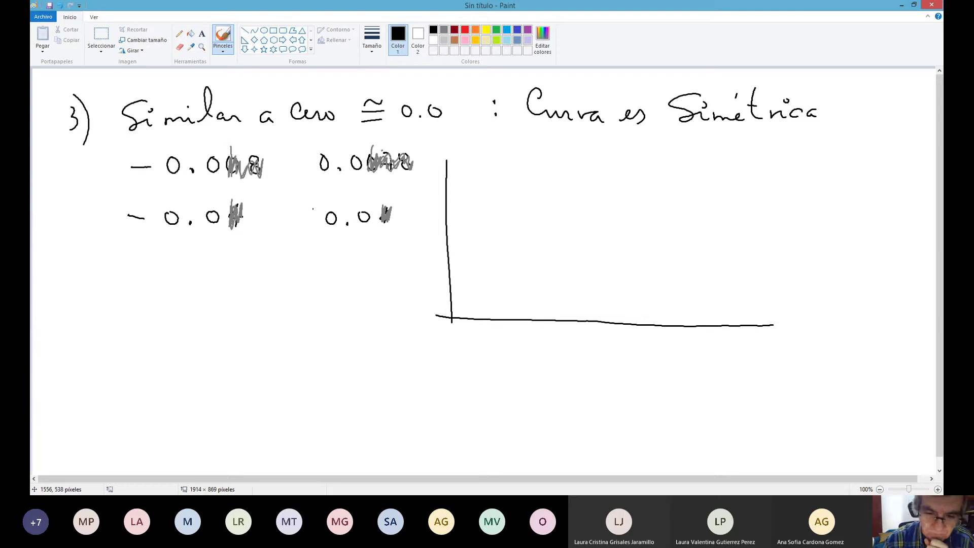
pyautogui.moveTo(463, 308)
pyautogui.mouseDown()
pyautogui.moveTo(501, 308)
pyautogui.moveTo(598, 267)
pyautogui.moveTo(643, 199)
pyautogui.moveTo(721, 217)
pyautogui.moveTo(750, 278)
pyautogui.moveTo(827, 305)
pyautogui.moveTo(869, 306)
pyautogui.mouseUp()
pyautogui.moveTo(757, 324); pyautogui.dragTo(878, 327)
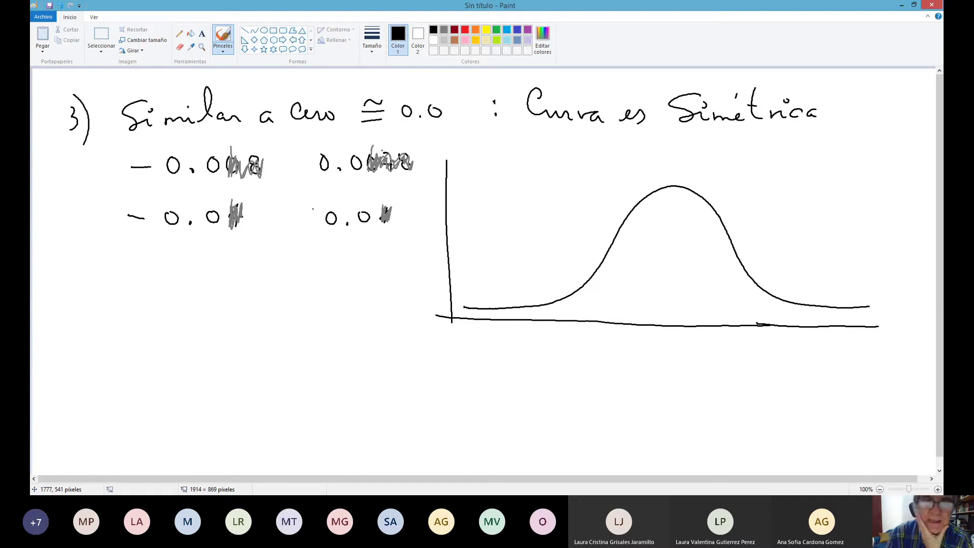
# Draw a red vertical line from the curve's peak to the axis and write "X̄ ≅ Mediana" in red beneath it
pyautogui.click(465, 29)
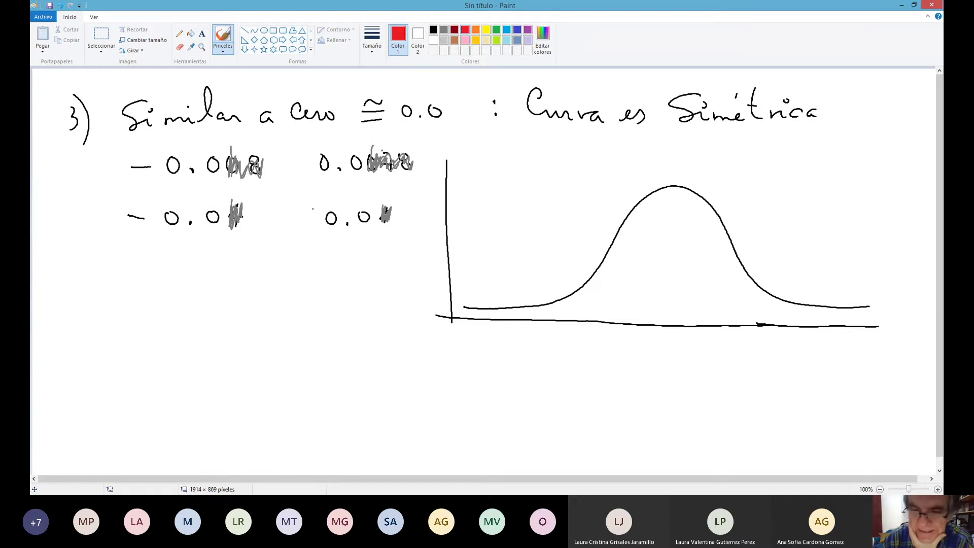
pyautogui.moveTo(667, 188); pyautogui.dragTo(674, 325)
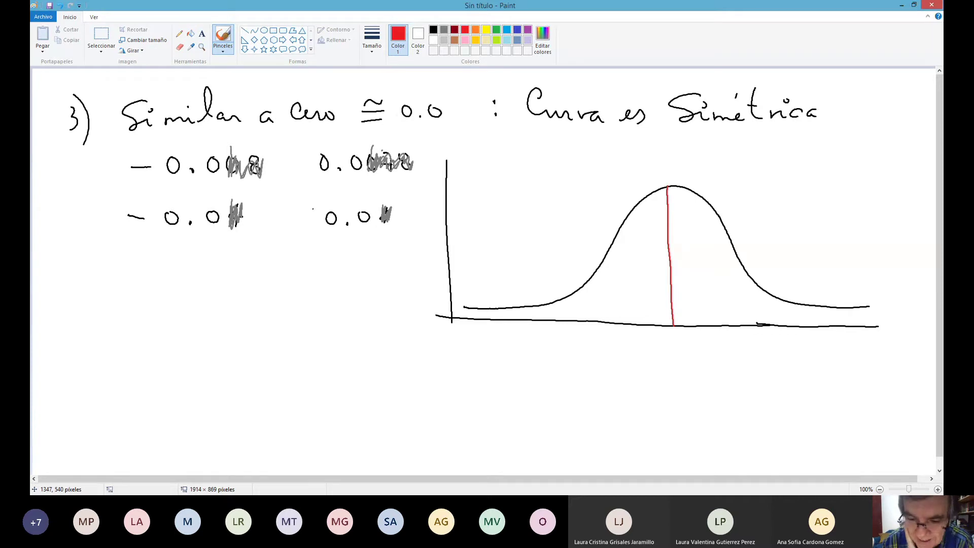
pyautogui.moveTo(595, 347)
pyautogui.mouseDown()
pyautogui.moveTo(611, 364)
pyautogui.moveTo(597, 364)
pyautogui.moveTo(611, 343)
pyautogui.moveTo(640, 361)
pyautogui.moveTo(643, 348)
pyautogui.moveTo(670, 369)
pyautogui.moveTo(753, 376)
pyautogui.mouseUp()
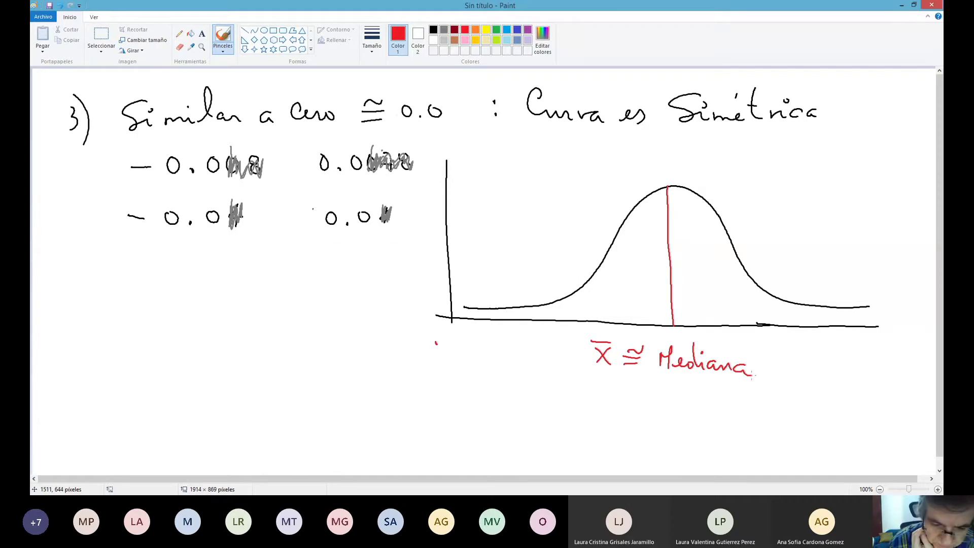
# Write "Característica" in red before "X̄ ≅ Mediana" and underline it
pyautogui.moveTo(438, 340)
pyautogui.mouseDown()
pyautogui.moveTo(439, 364)
pyautogui.moveTo(467, 357)
pyautogui.moveTo(490, 365)
pyautogui.mouseUp()
pyautogui.moveTo(493, 333)
pyautogui.mouseDown()
pyautogui.moveTo(495, 366)
pyautogui.moveTo(497, 356)
pyautogui.mouseUp()
pyautogui.moveTo(496, 362); pyautogui.dragTo(523, 371)
pyautogui.moveTo(530, 335); pyautogui.dragTo(531, 365)
pyautogui.moveTo(528, 358); pyautogui.dragTo(539, 367)
pyautogui.click(540, 350)
pyautogui.moveTo(548, 360); pyautogui.dragTo(547, 369)
pyautogui.moveTo(560, 360)
pyautogui.mouseDown()
pyautogui.moveTo(554, 365)
pyautogui.moveTo(562, 366)
pyautogui.mouseUp()
pyautogui.moveTo(494, 340); pyautogui.dragTo(512, 339)
pyautogui.moveTo(430, 370); pyautogui.dragTo(548, 384)
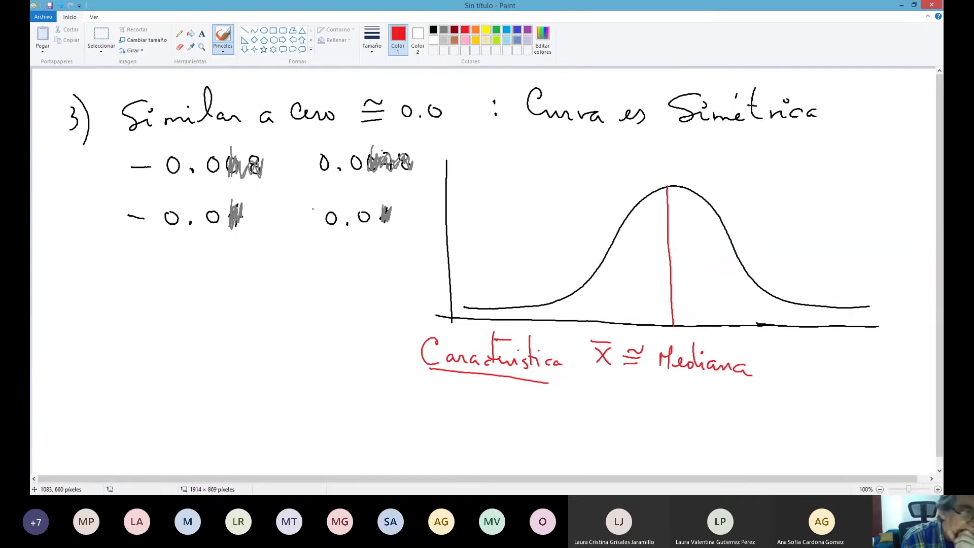
# Write the red "Salarios" example below the decimal values, with X̄ at 10 000 Euros and Mediana = 1200 Euros
pyautogui.moveTo(118, 245)
pyautogui.mouseDown()
pyautogui.moveTo(107, 254)
pyautogui.moveTo(111, 272)
pyautogui.moveTo(182, 264)
pyautogui.moveTo(189, 274)
pyautogui.mouseUp()
pyautogui.moveTo(114, 292)
pyautogui.mouseDown()
pyautogui.moveTo(129, 310)
pyautogui.moveTo(118, 310)
pyautogui.moveTo(124, 290)
pyautogui.mouseUp()
pyautogui.moveTo(147, 300)
pyautogui.mouseDown()
pyautogui.moveTo(157, 300)
pyautogui.moveTo(151, 312)
pyautogui.moveTo(176, 311)
pyautogui.mouseUp()
pyautogui.moveTo(189, 296)
pyautogui.mouseDown()
pyautogui.moveTo(184, 305)
pyautogui.moveTo(238, 297)
pyautogui.moveTo(300, 313)
pyautogui.mouseUp()
pyautogui.moveTo(116, 355)
pyautogui.mouseDown()
pyautogui.moveTo(116, 338)
pyautogui.moveTo(131, 349)
pyautogui.moveTo(262, 356)
pyautogui.moveTo(275, 342)
pyautogui.moveTo(331, 354)
pyautogui.mouseUp()
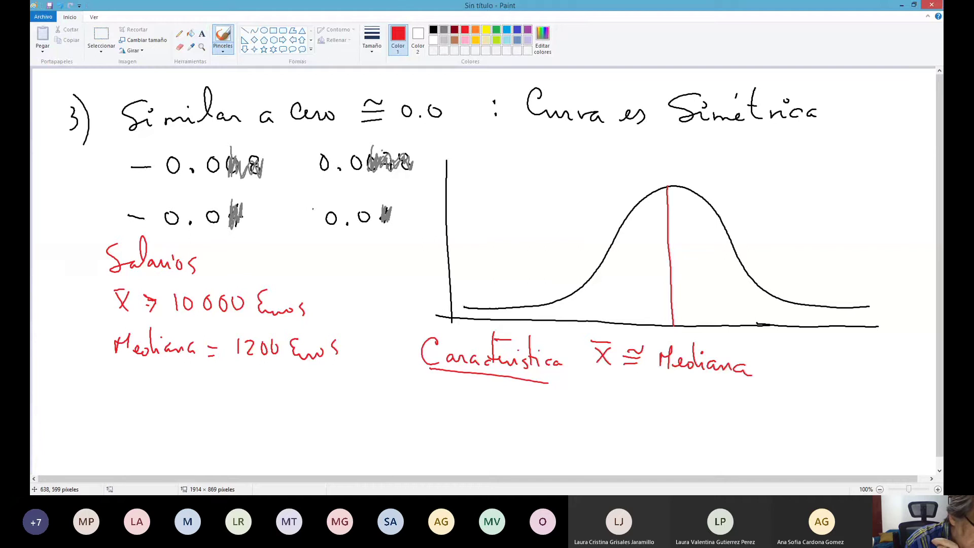
# Write "X̄ > Mediana" in red below the salary example and underline it
pyautogui.moveTo(165, 391)
pyautogui.mouseDown()
pyautogui.moveTo(183, 414)
pyautogui.moveTo(165, 414)
pyautogui.moveTo(182, 378)
pyautogui.moveTo(204, 410)
pyautogui.moveTo(240, 400)
pyautogui.moveTo(262, 413)
pyautogui.moveTo(269, 377)
pyautogui.mouseUp()
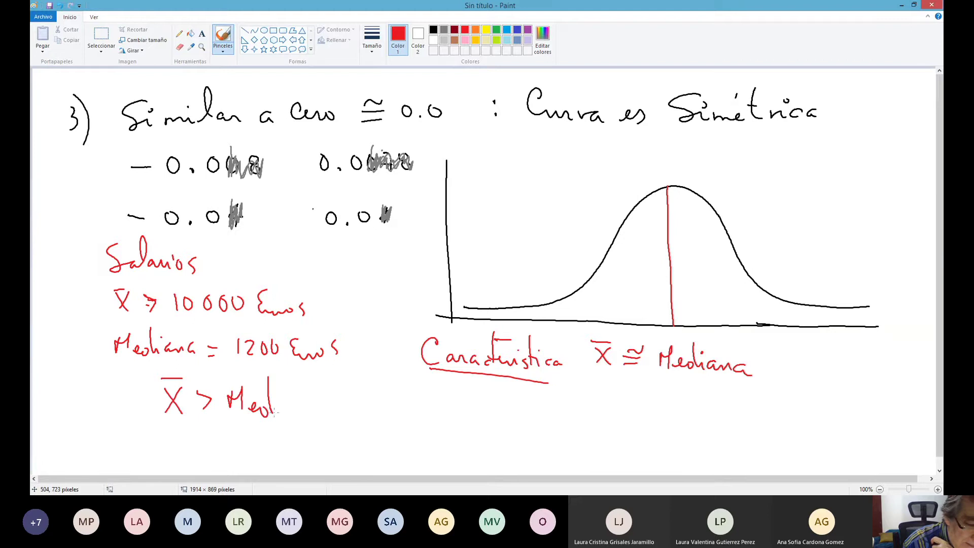
pyautogui.moveTo(274, 415); pyautogui.dragTo(321, 419)
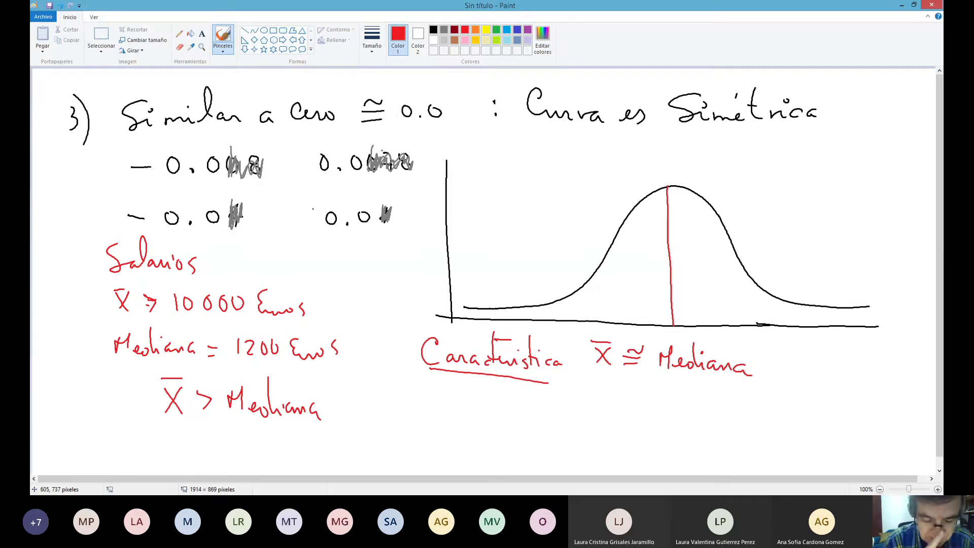
pyautogui.moveTo(169, 426); pyautogui.dragTo(315, 431)
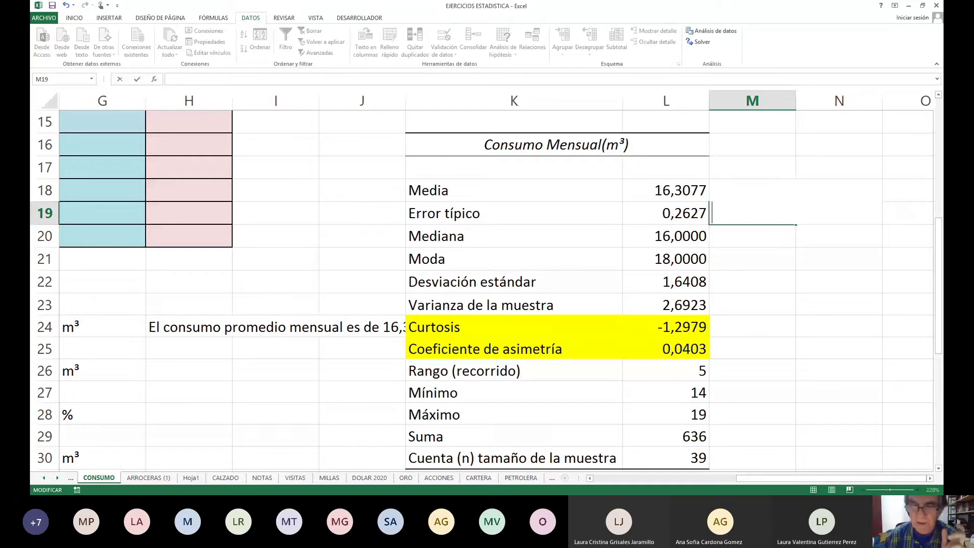
# In the Excel workbook, try one decimal place for the Coeficiente de asimetría in L25, and set its number format to three decimal places
pyautogui.rightClick(680, 353)
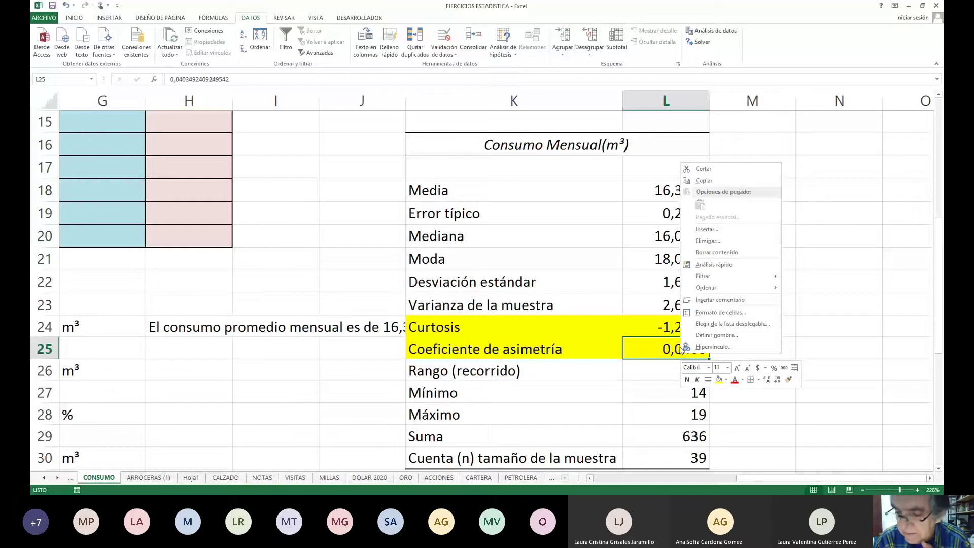
pyautogui.press('Escape')
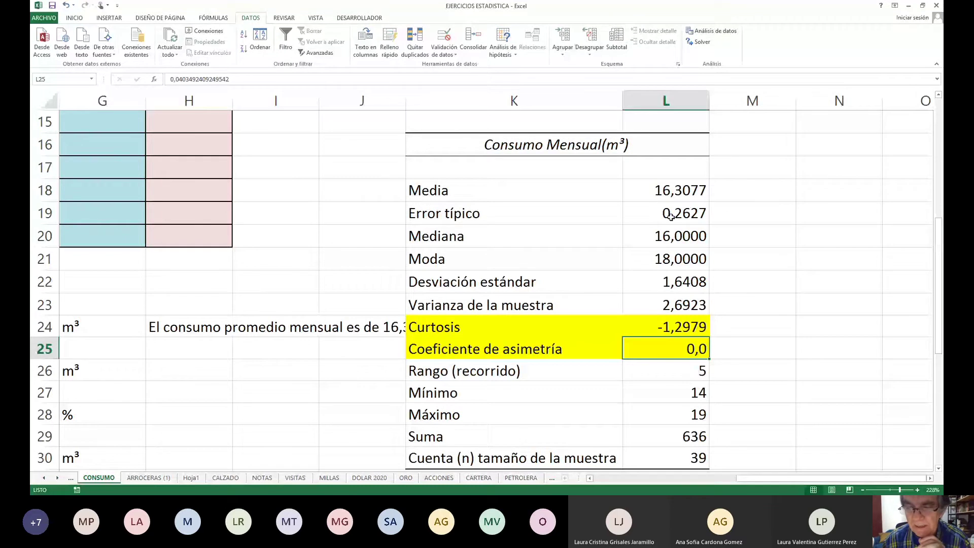
pyautogui.rightClick(696, 350)
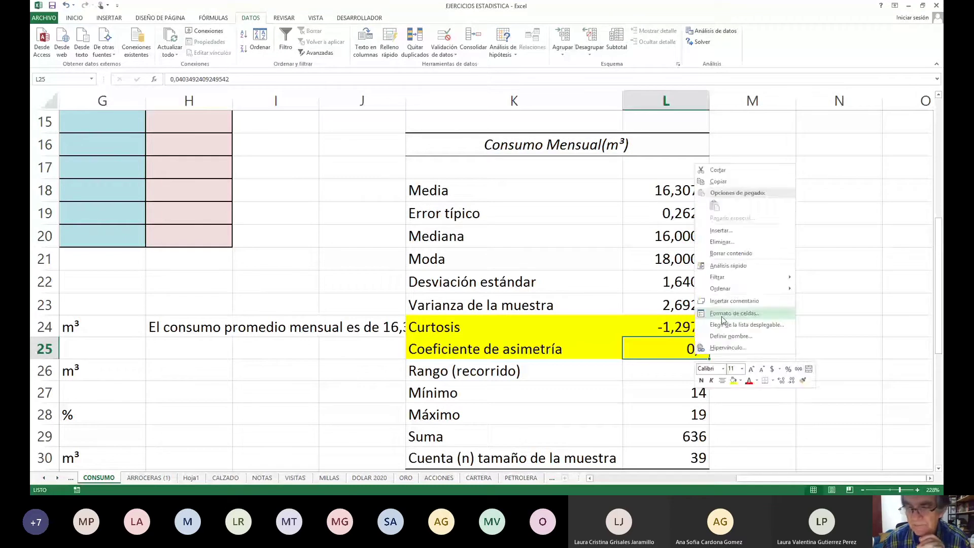
pyautogui.click(721, 296)
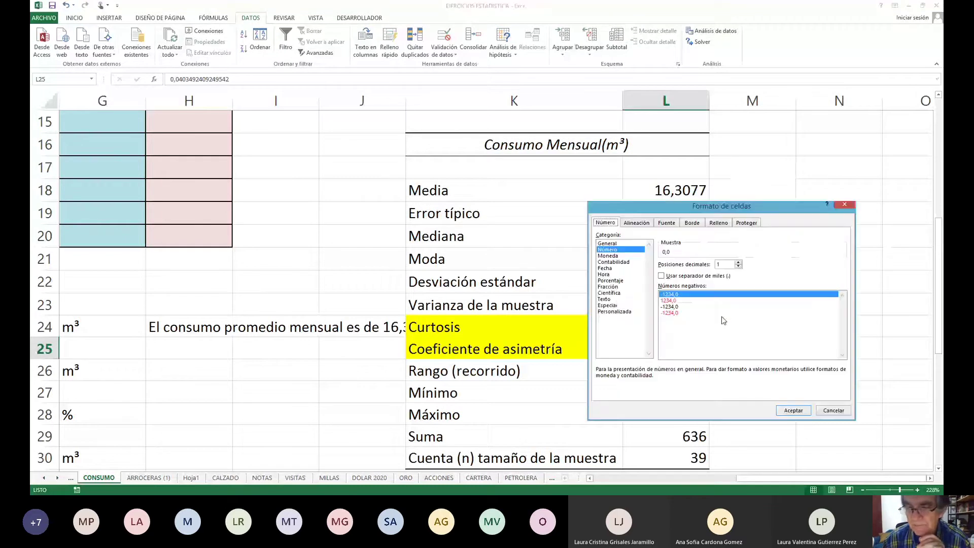
pyautogui.click(739, 263)
pyautogui.click(738, 263)
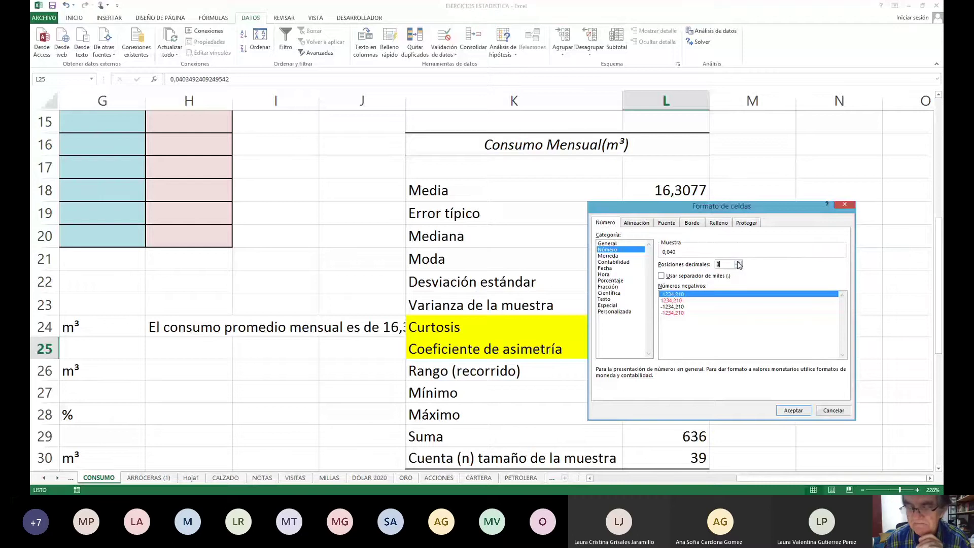
pyautogui.click(787, 411)
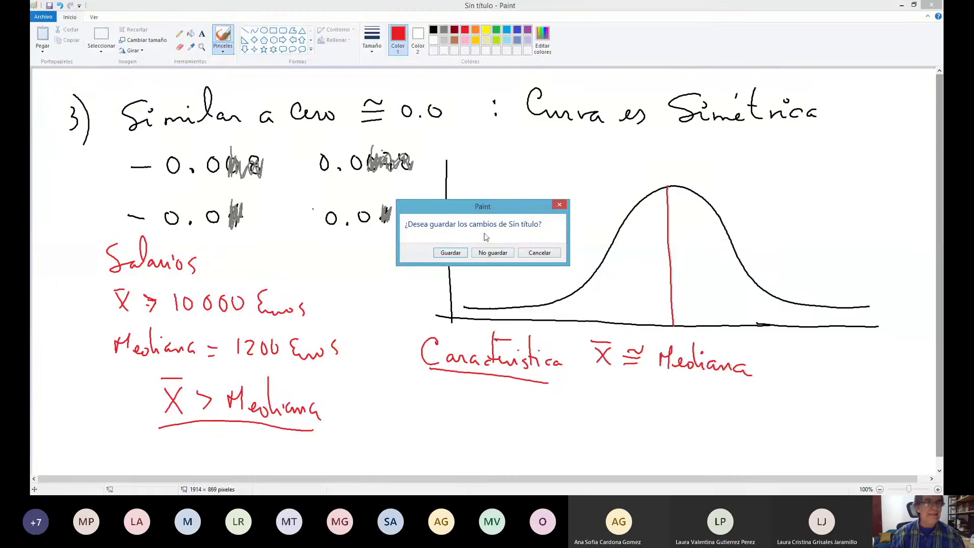
# Back in Paint, discard the symmetric-curve drawing for a blank canvas and write the underlined heading "Curtosis:" in black
pyautogui.click(493, 252)
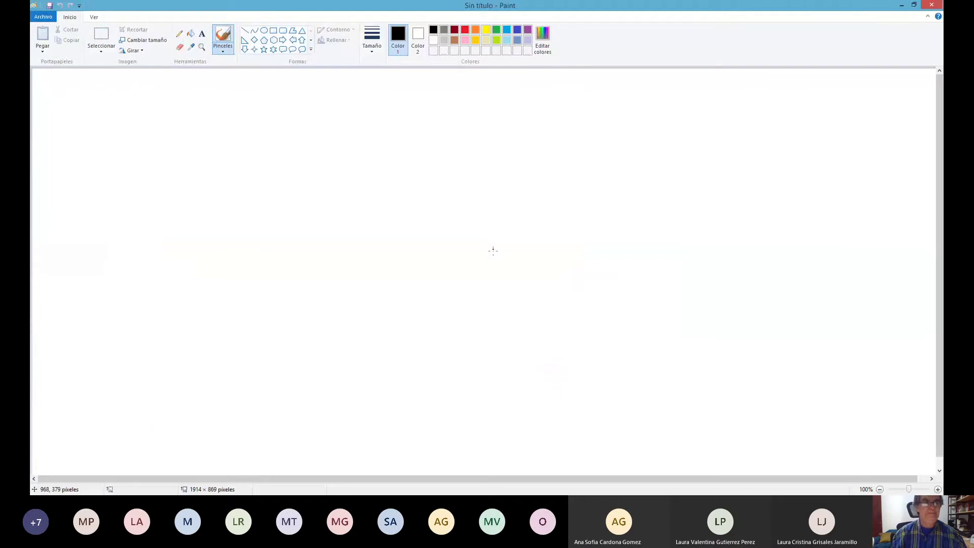
pyautogui.moveTo(93, 92)
pyautogui.mouseDown()
pyautogui.moveTo(84, 121)
pyautogui.moveTo(127, 120)
pyautogui.mouseUp()
pyautogui.moveTo(131, 81)
pyautogui.mouseDown()
pyautogui.moveTo(137, 121)
pyautogui.moveTo(177, 109)
pyautogui.moveTo(184, 121)
pyautogui.mouseUp()
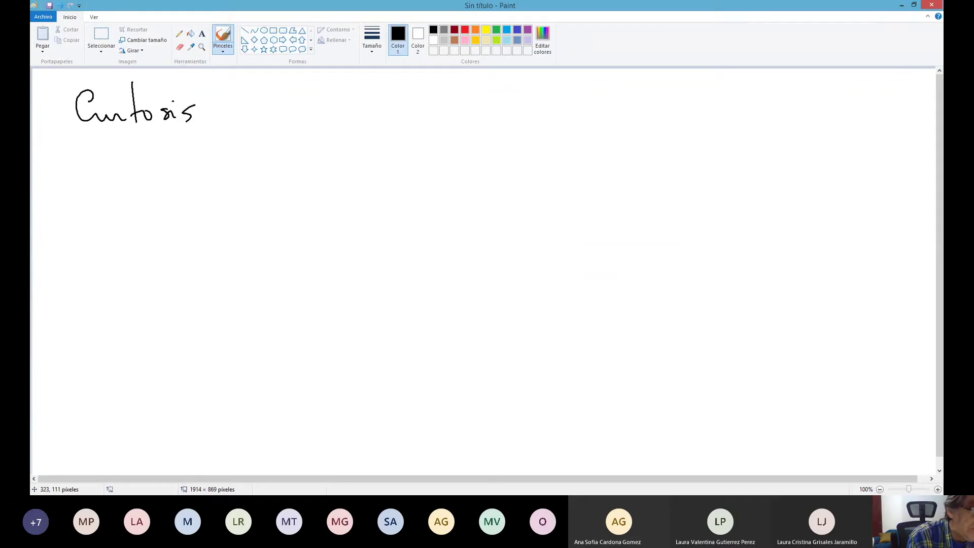
pyautogui.moveTo(134, 100); pyautogui.dragTo(149, 97)
pyautogui.moveTo(74, 137)
pyautogui.mouseDown()
pyautogui.moveTo(192, 133)
pyautogui.moveTo(215, 125)
pyautogui.moveTo(216, 112)
pyautogui.mouseUp()
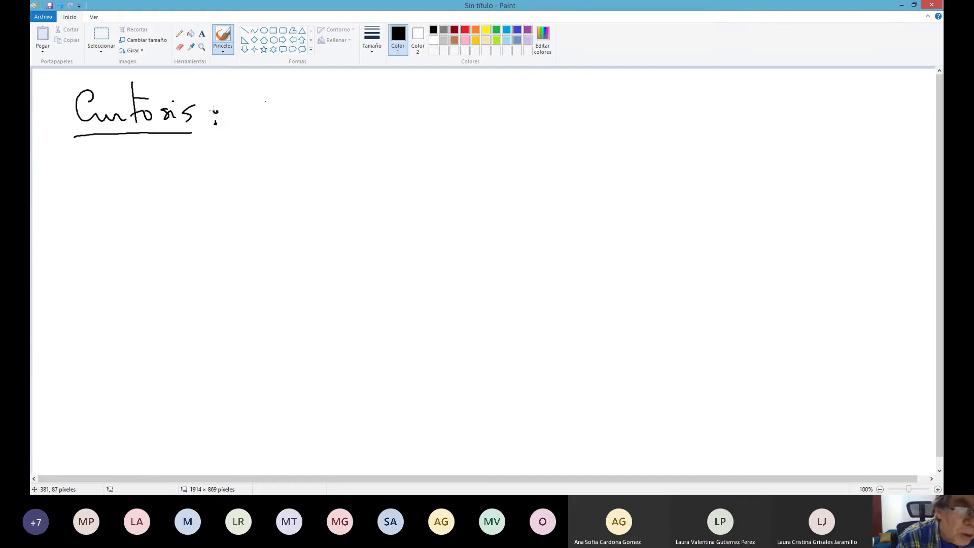
# Write "Concentración de datos" in black after the "Curtosis:" heading
pyautogui.moveTo(271, 96)
pyautogui.mouseDown()
pyautogui.moveTo(269, 121)
pyautogui.moveTo(336, 120)
pyautogui.mouseUp()
pyautogui.moveTo(342, 85); pyautogui.dragTo(352, 120)
pyautogui.moveTo(338, 104); pyautogui.dragTo(384, 121)
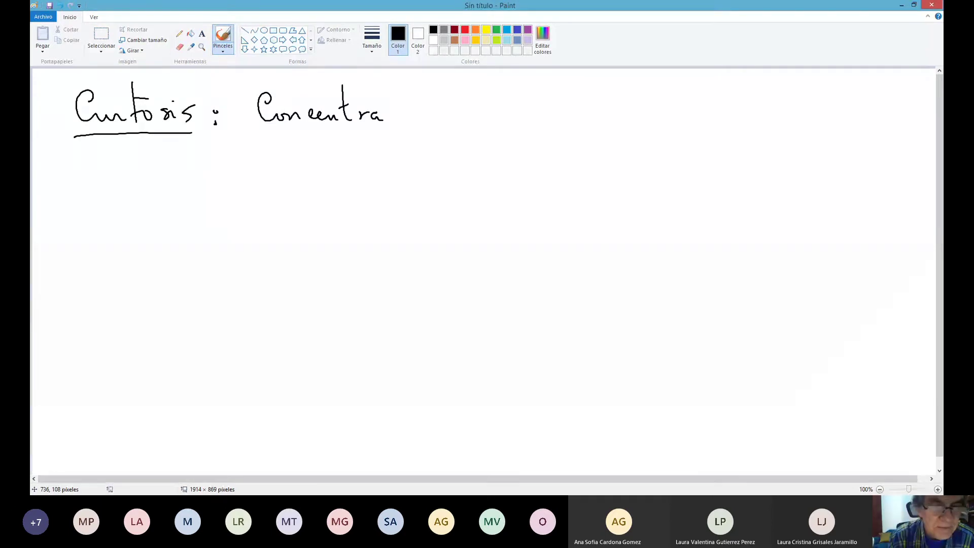
pyautogui.moveTo(397, 116)
pyautogui.mouseDown()
pyautogui.moveTo(438, 119)
pyautogui.moveTo(425, 108)
pyautogui.moveTo(467, 121)
pyautogui.moveTo(541, 119)
pyautogui.mouseUp()
pyautogui.click(405, 107)
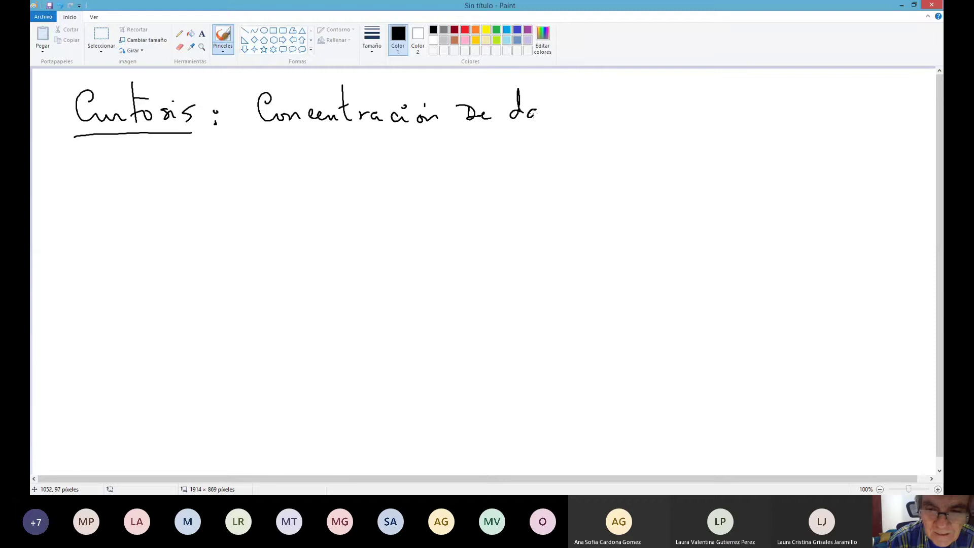
pyautogui.moveTo(548, 81); pyautogui.dragTo(554, 115)
pyautogui.moveTo(564, 106)
pyautogui.mouseDown()
pyautogui.moveTo(576, 117)
pyautogui.moveTo(561, 95)
pyautogui.mouseUp()
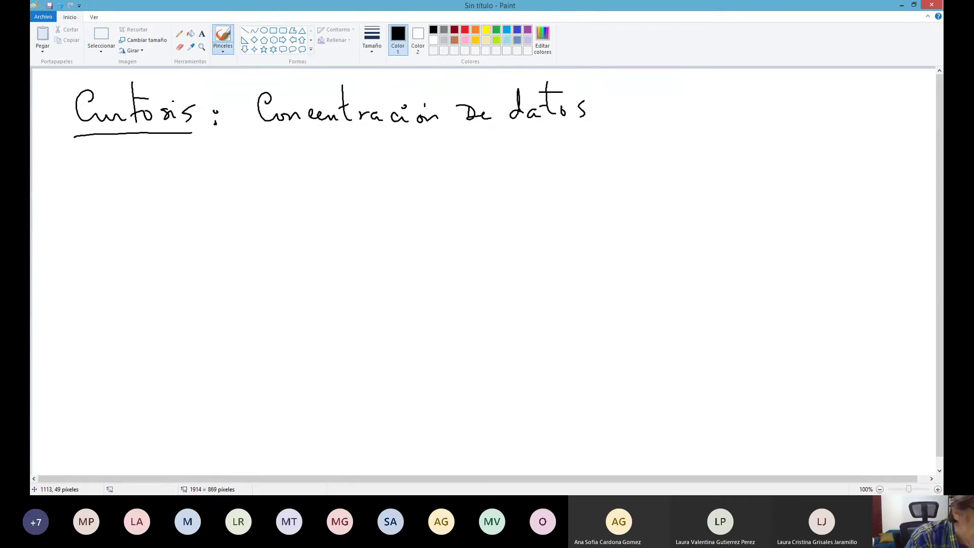
# Write the first case "1) Negativo:" in black below the heading and underline Negativo
pyautogui.moveTo(87, 183); pyautogui.dragTo(95, 193)
pyautogui.moveTo(90, 164); pyautogui.dragTo(103, 201)
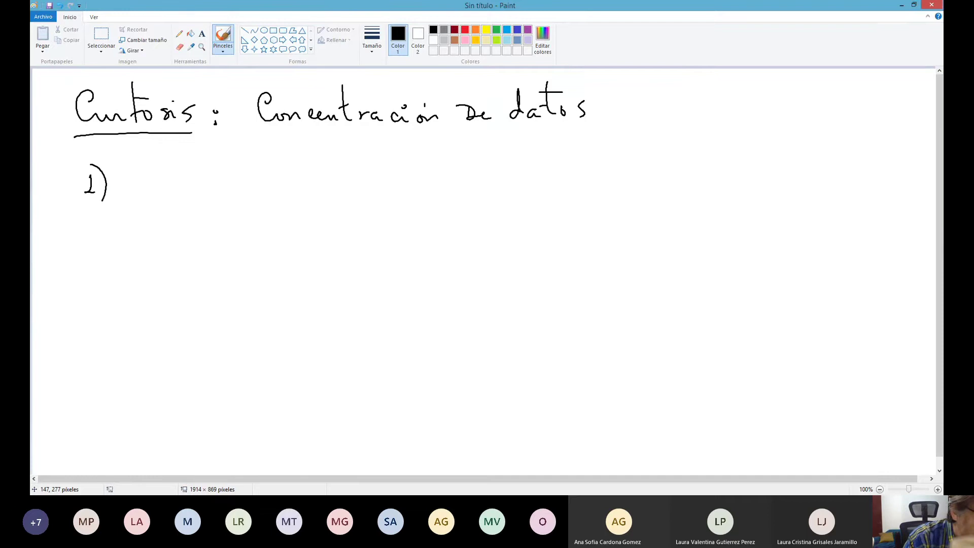
pyautogui.moveTo(132, 173); pyautogui.dragTo(132, 195)
pyautogui.moveTo(130, 173)
pyautogui.mouseDown()
pyautogui.moveTo(141, 193)
pyautogui.moveTo(147, 166)
pyautogui.moveTo(169, 196)
pyautogui.mouseUp()
pyautogui.moveTo(182, 186)
pyautogui.mouseDown()
pyautogui.moveTo(172, 208)
pyautogui.moveTo(204, 193)
pyautogui.mouseUp()
pyautogui.moveTo(207, 156); pyautogui.dragTo(208, 189)
pyautogui.moveTo(203, 179)
pyautogui.mouseDown()
pyautogui.moveTo(222, 193)
pyautogui.moveTo(248, 176)
pyautogui.moveTo(259, 183)
pyautogui.mouseUp()
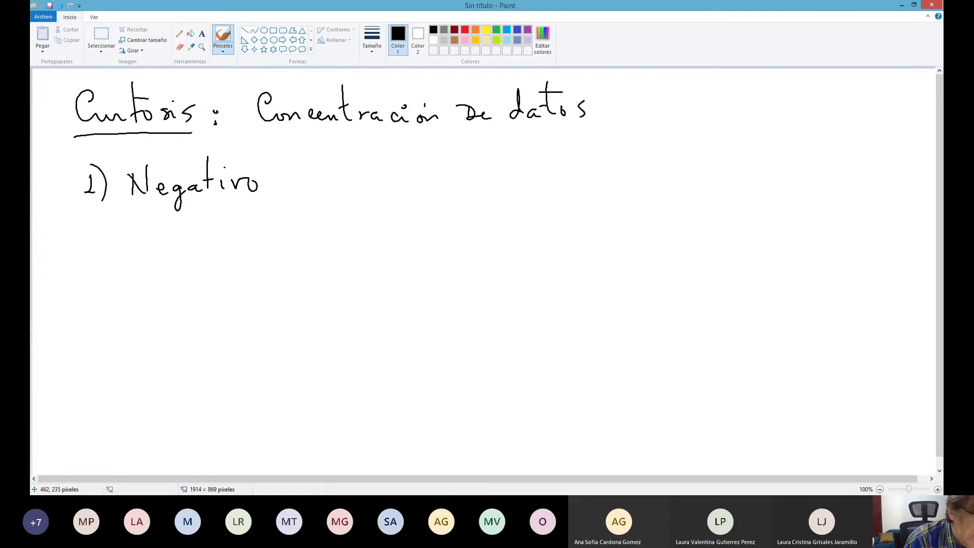
pyautogui.moveTo(134, 201); pyautogui.dragTo(257, 205)
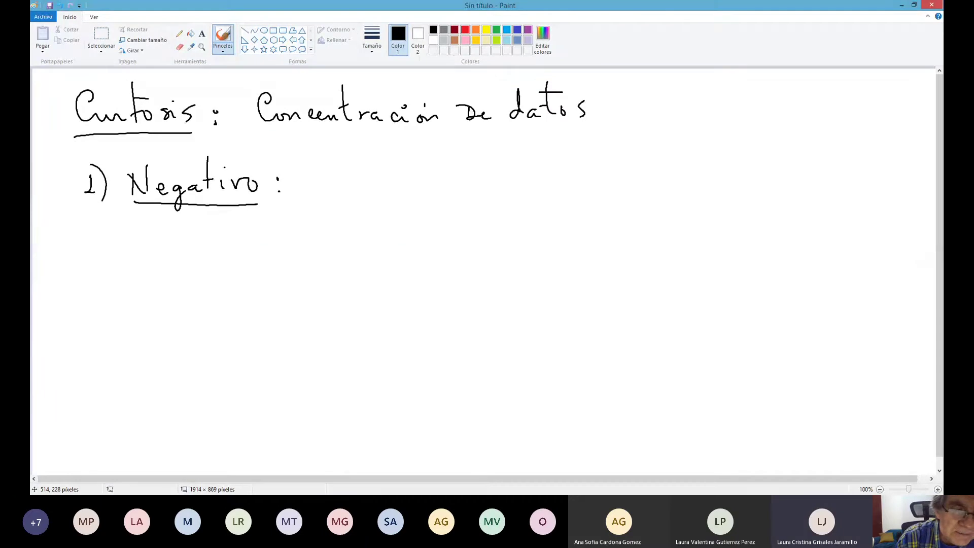
# Write "La Curva es Platicúrtica" in black after the "1) Negativo:" case
pyautogui.moveTo(333, 158)
pyautogui.mouseDown()
pyautogui.moveTo(331, 191)
pyautogui.moveTo(356, 189)
pyautogui.mouseUp()
pyautogui.moveTo(378, 161)
pyautogui.mouseDown()
pyautogui.moveTo(385, 188)
pyautogui.moveTo(439, 182)
pyautogui.mouseUp()
pyautogui.moveTo(440, 182)
pyautogui.mouseDown()
pyautogui.moveTo(476, 177)
pyautogui.moveTo(481, 187)
pyautogui.mouseUp()
pyautogui.moveTo(486, 181)
pyautogui.mouseDown()
pyautogui.moveTo(491, 190)
pyautogui.moveTo(523, 178)
pyautogui.moveTo(523, 190)
pyautogui.mouseUp()
pyautogui.moveTo(506, 163)
pyautogui.mouseDown()
pyautogui.moveTo(535, 161)
pyautogui.moveTo(527, 171)
pyautogui.mouseUp()
pyautogui.moveTo(539, 172); pyautogui.dragTo(550, 185)
pyautogui.moveTo(565, 177); pyautogui.dragTo(569, 186)
pyautogui.moveTo(584, 144)
pyautogui.mouseDown()
pyautogui.moveTo(595, 188)
pyautogui.moveTo(592, 168)
pyautogui.mouseUp()
pyautogui.moveTo(603, 178)
pyautogui.mouseDown()
pyautogui.moveTo(610, 188)
pyautogui.moveTo(653, 178)
pyautogui.moveTo(662, 186)
pyautogui.mouseUp()
pyautogui.click(607, 167)
pyautogui.moveTo(664, 143); pyautogui.dragTo(677, 184)
pyautogui.moveTo(658, 170); pyautogui.dragTo(672, 170)
pyautogui.moveTo(688, 176); pyautogui.dragTo(730, 187)
pyautogui.click(689, 162)
pyautogui.moveTo(639, 156); pyautogui.dragTo(636, 162)
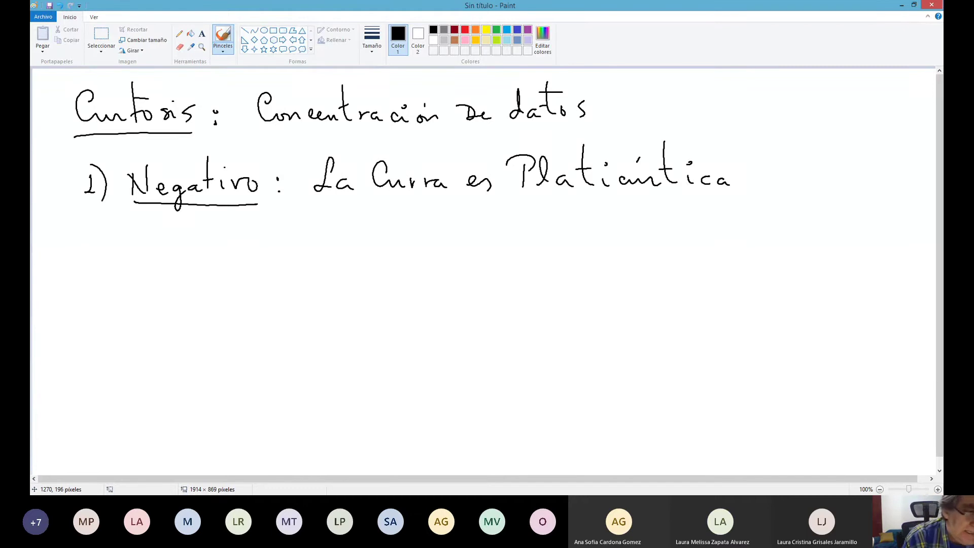
# Write "Baja concentración de observaciones alrededor del valor central" in black below the Negativo case
pyautogui.moveTo(156, 227)
pyautogui.mouseDown()
pyautogui.moveTo(155, 245)
pyautogui.moveTo(169, 233)
pyautogui.moveTo(158, 245)
pyautogui.moveTo(188, 238)
pyautogui.mouseUp()
pyautogui.moveTo(195, 228)
pyautogui.mouseDown()
pyautogui.moveTo(195, 240)
pyautogui.moveTo(303, 241)
pyautogui.mouseUp()
pyautogui.moveTo(306, 210)
pyautogui.mouseDown()
pyautogui.moveTo(307, 242)
pyautogui.moveTo(319, 225)
pyautogui.moveTo(322, 234)
pyautogui.mouseUp()
pyautogui.moveTo(329, 234); pyautogui.dragTo(510, 244)
pyautogui.moveTo(522, 239)
pyautogui.mouseDown()
pyautogui.moveTo(574, 240)
pyautogui.moveTo(587, 252)
pyautogui.moveTo(635, 223)
pyautogui.moveTo(645, 244)
pyautogui.moveTo(696, 243)
pyautogui.moveTo(726, 237)
pyautogui.moveTo(744, 216)
pyautogui.moveTo(744, 244)
pyautogui.mouseUp()
pyautogui.moveTo(744, 238)
pyautogui.mouseDown()
pyautogui.moveTo(799, 241)
pyautogui.moveTo(809, 213)
pyautogui.moveTo(820, 234)
pyautogui.moveTo(870, 238)
pyautogui.mouseUp()
pyautogui.moveTo(872, 202)
pyautogui.mouseDown()
pyautogui.moveTo(877, 226)
pyautogui.moveTo(911, 237)
pyautogui.moveTo(882, 214)
pyautogui.mouseUp()
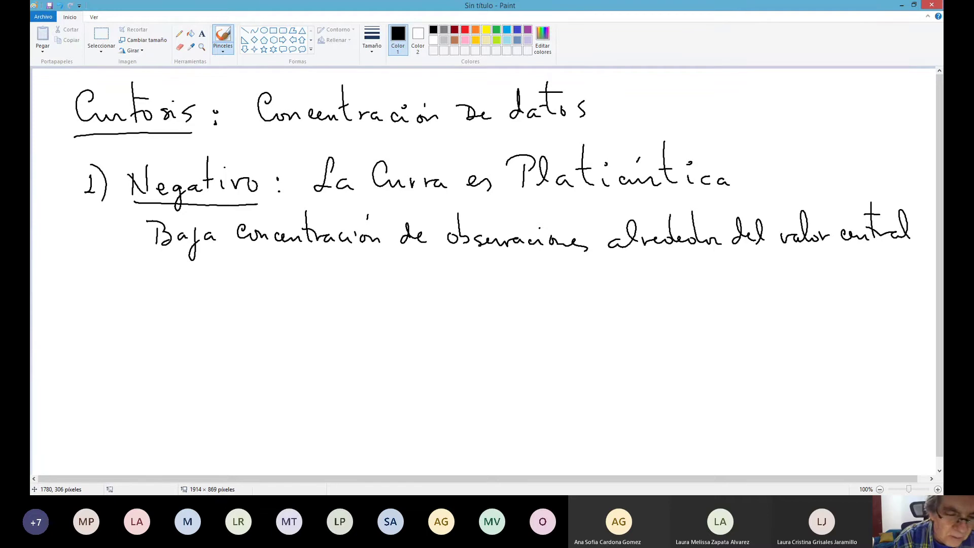
# Draw a low, flat bell curve over a baseline below the definition, and underline "Platicúrtica" with "(Aplanada)" written after it
pyautogui.moveTo(219, 348); pyautogui.dragTo(647, 350)
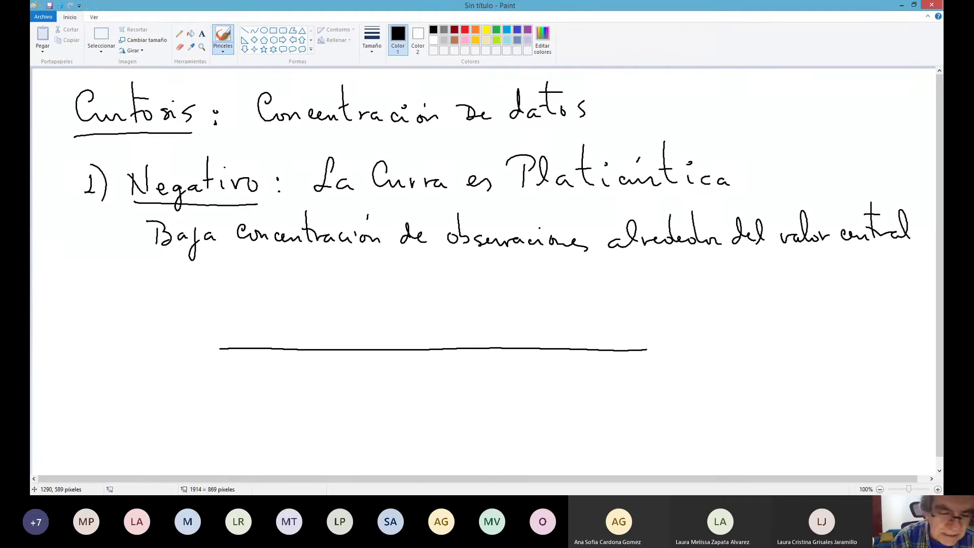
pyautogui.moveTo(236, 327)
pyautogui.mouseDown()
pyautogui.moveTo(301, 331)
pyautogui.moveTo(465, 299)
pyautogui.moveTo(547, 326)
pyautogui.moveTo(654, 338)
pyautogui.mouseUp()
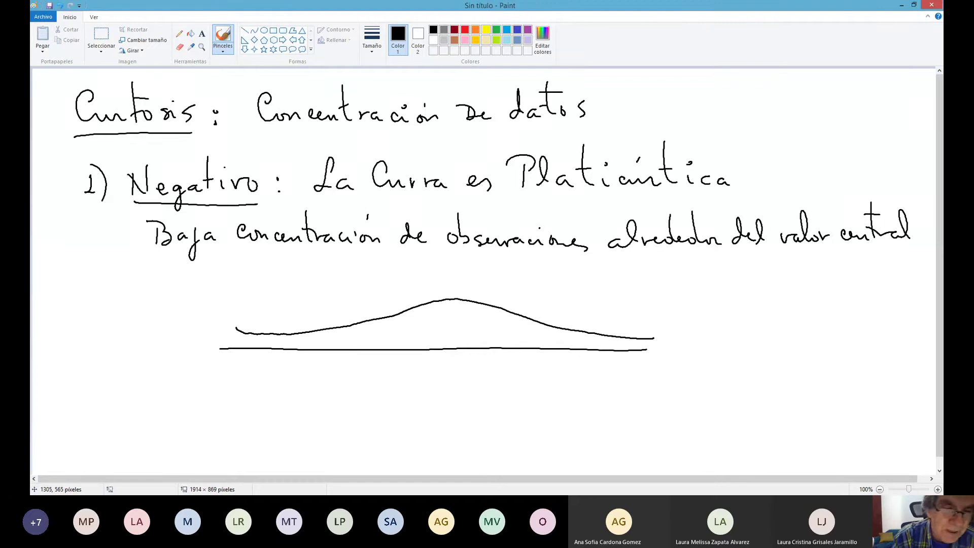
pyautogui.moveTo(519, 200); pyautogui.dragTo(708, 197)
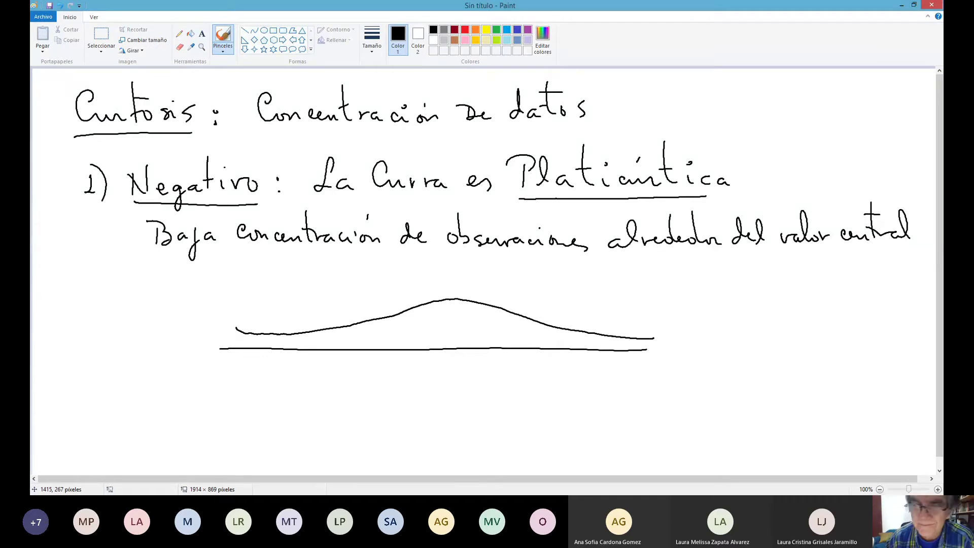
pyautogui.moveTo(750, 146)
pyautogui.mouseDown()
pyautogui.moveTo(747, 191)
pyautogui.moveTo(770, 172)
pyautogui.moveTo(831, 170)
pyautogui.moveTo(860, 195)
pyautogui.mouseUp()
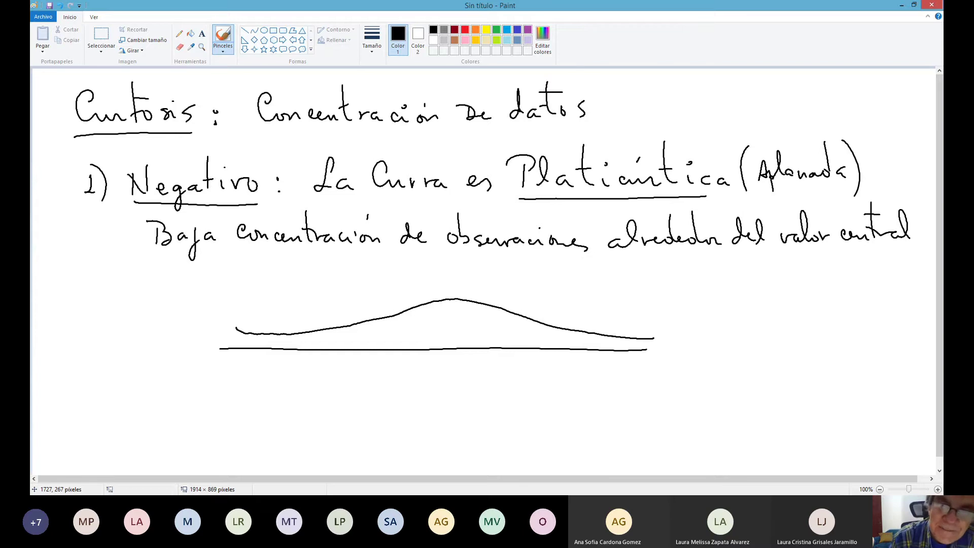
# Underline the heading's description, the Negativo case and its definition in green, and write "Mediana" and "Media" under "valor central"
pyautogui.click(496, 29)
pyautogui.moveTo(269, 130); pyautogui.dragTo(581, 119)
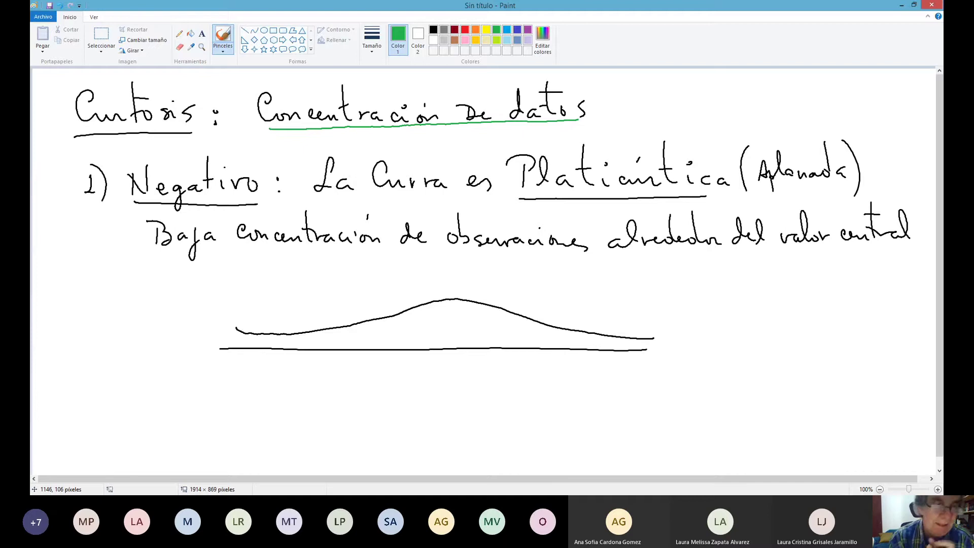
pyautogui.moveTo(133, 208); pyautogui.dragTo(250, 209)
pyautogui.moveTo(319, 198)
pyautogui.mouseDown()
pyautogui.moveTo(725, 198)
pyautogui.moveTo(337, 197)
pyautogui.mouseUp()
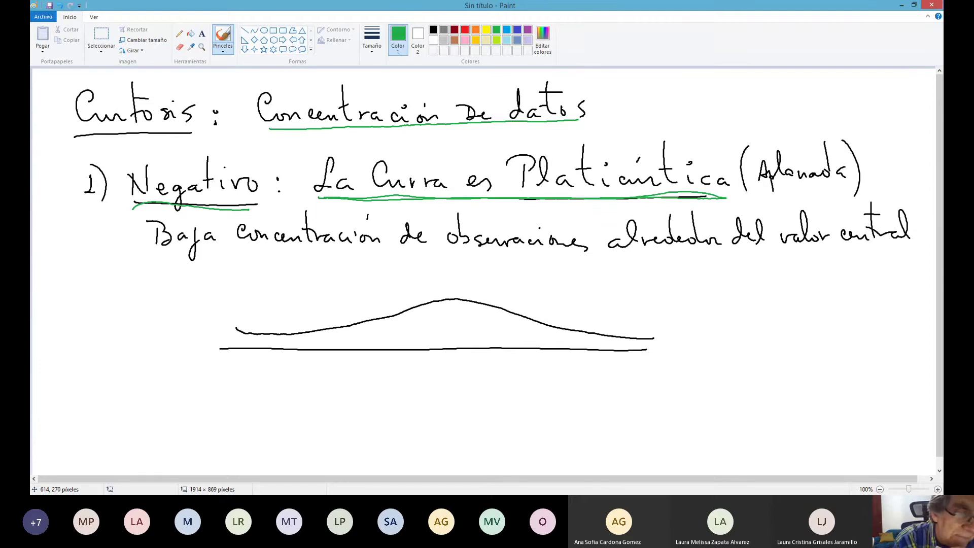
pyautogui.moveTo(162, 250)
pyautogui.mouseDown()
pyautogui.moveTo(620, 259)
pyautogui.moveTo(892, 250)
pyautogui.moveTo(846, 257)
pyautogui.moveTo(912, 276)
pyautogui.mouseUp()
pyautogui.moveTo(849, 295)
pyautogui.mouseDown()
pyautogui.moveTo(847, 284)
pyautogui.moveTo(896, 300)
pyautogui.mouseUp()
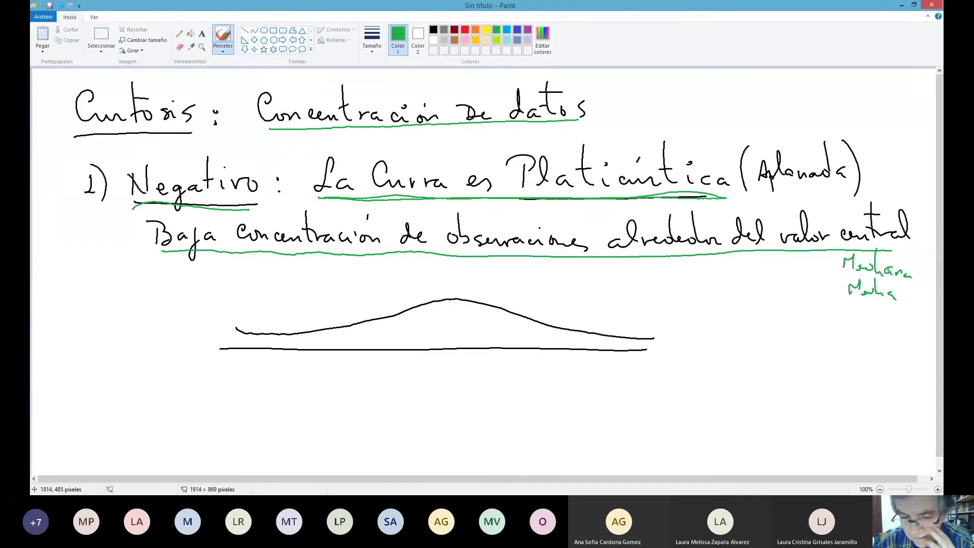
# Trace the flat curve in green and mark its center with a vertical line labelled x̄ below the baseline
pyautogui.moveTo(238, 331)
pyautogui.mouseDown()
pyautogui.moveTo(329, 329)
pyautogui.moveTo(464, 299)
pyautogui.moveTo(586, 335)
pyautogui.moveTo(660, 341)
pyautogui.mouseUp()
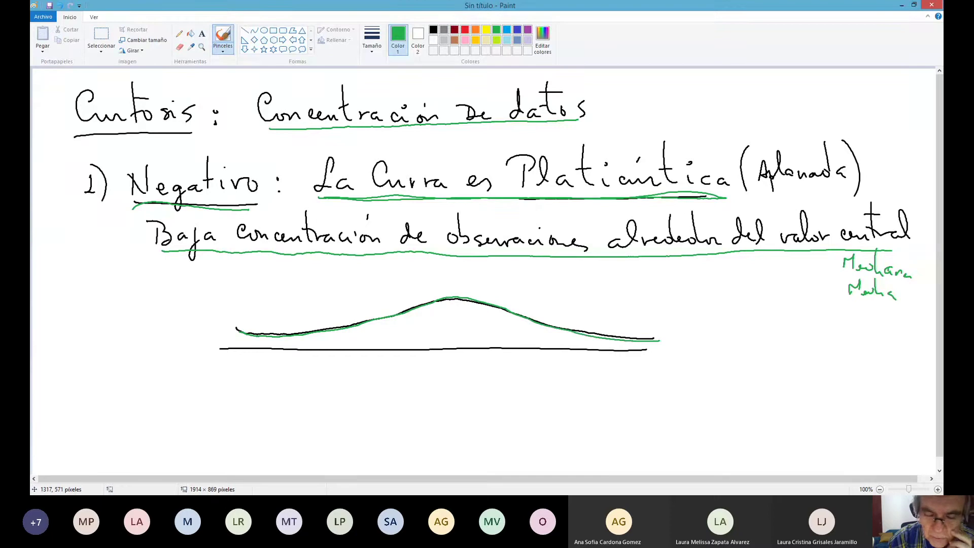
pyautogui.moveTo(458, 299)
pyautogui.mouseDown()
pyautogui.moveTo(465, 382)
pyautogui.moveTo(456, 384)
pyautogui.moveTo(469, 362)
pyautogui.mouseUp()
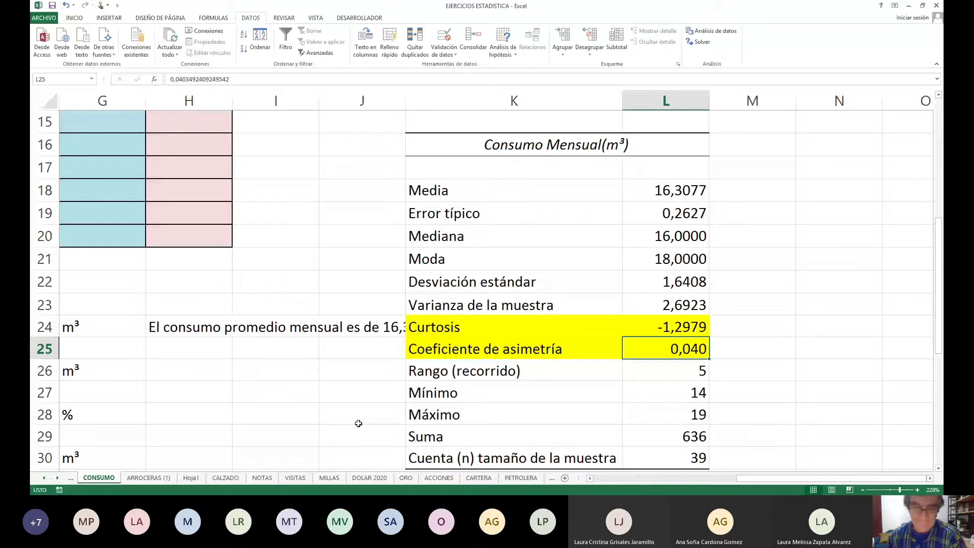
# Select the Curtosis value in L24 of the Excel workbook, and back in Paint write "En nuestro ejercicio: Los consumos son Platicúrticos" in green
pyautogui.press('Up')
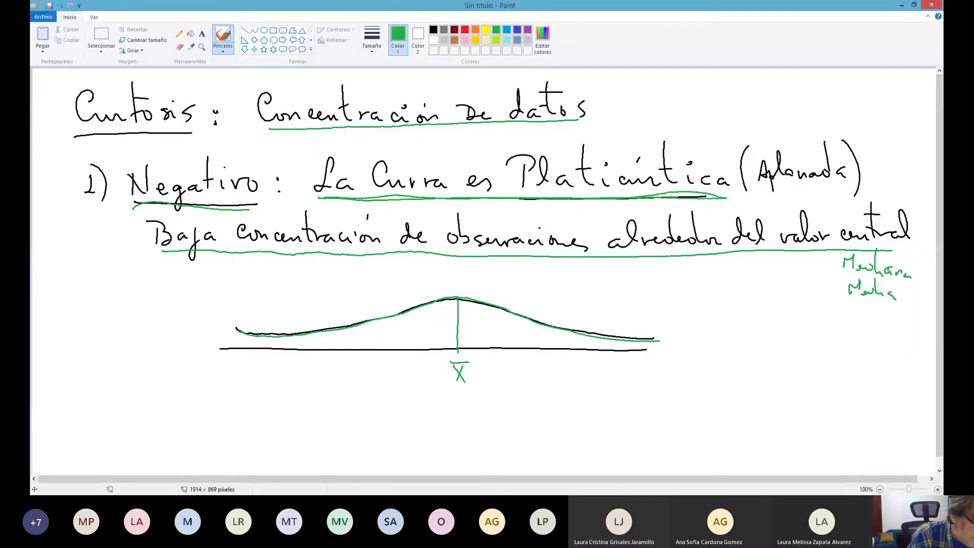
pyautogui.moveTo(125, 363); pyautogui.dragTo(141, 398)
pyautogui.moveTo(158, 396)
pyautogui.mouseDown()
pyautogui.moveTo(162, 385)
pyautogui.moveTo(327, 397)
pyautogui.mouseUp()
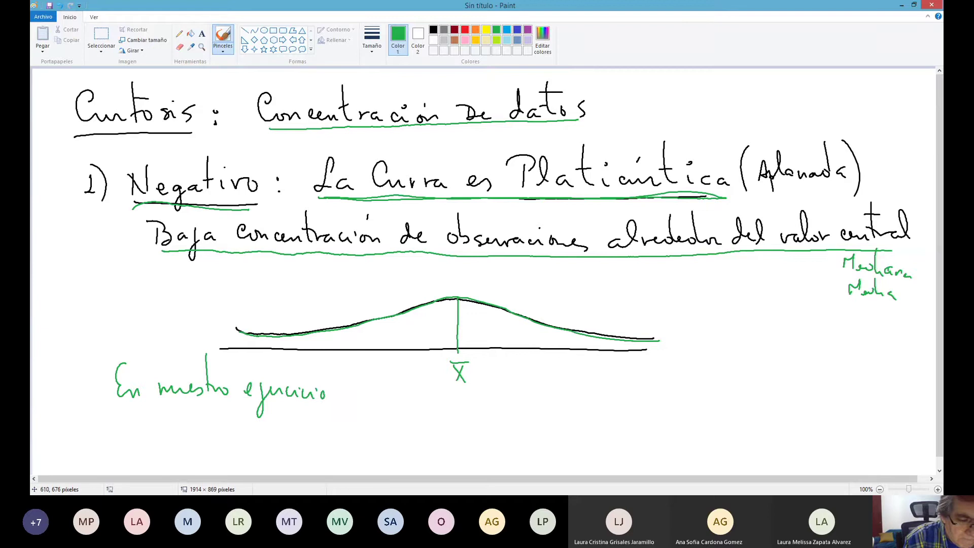
pyautogui.moveTo(364, 368)
pyautogui.mouseDown()
pyautogui.moveTo(362, 399)
pyautogui.moveTo(443, 388)
pyautogui.moveTo(455, 398)
pyautogui.moveTo(549, 398)
pyautogui.moveTo(574, 369)
pyautogui.moveTo(607, 394)
pyautogui.moveTo(700, 389)
pyautogui.mouseUp()
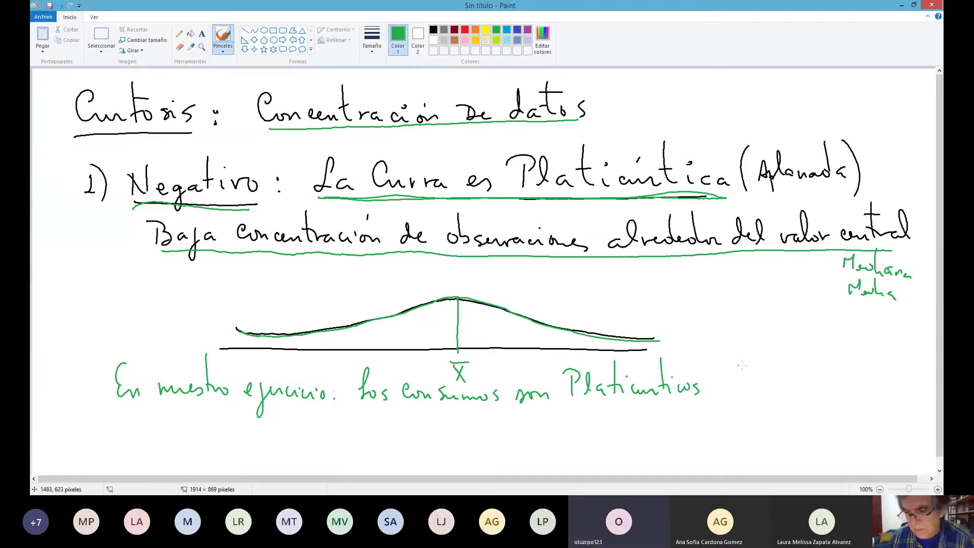
pyautogui.click(878, 478)
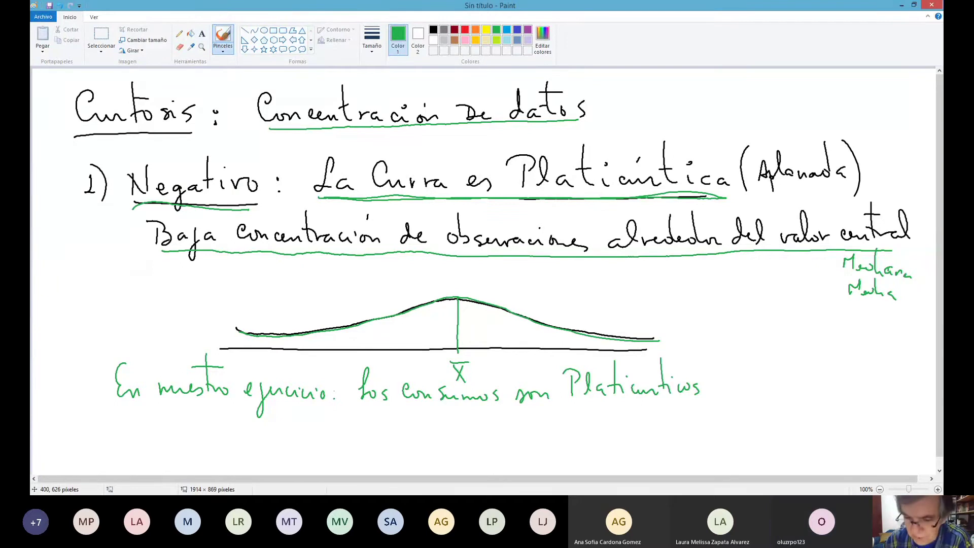
# Continue the green conclusion with "Baja Concentración de Consumos alrededor de los 13"
pyautogui.click(707, 391)
pyautogui.moveTo(723, 369)
pyautogui.mouseDown()
pyautogui.moveTo(722, 392)
pyautogui.moveTo(727, 380)
pyautogui.moveTo(751, 405)
pyautogui.moveTo(785, 384)
pyautogui.moveTo(842, 385)
pyautogui.mouseUp()
pyautogui.moveTo(842, 352); pyautogui.dragTo(844, 391)
pyautogui.moveTo(836, 382); pyautogui.dragTo(912, 389)
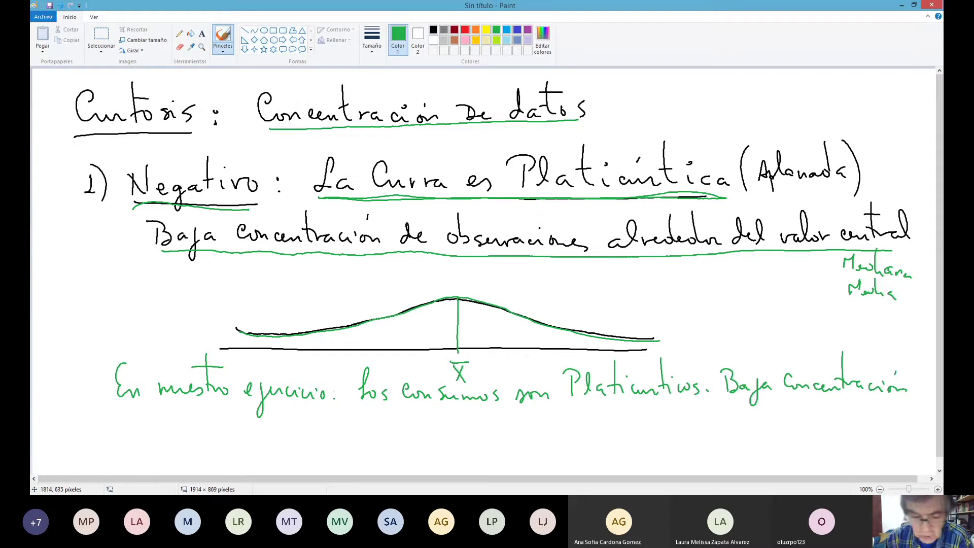
pyautogui.moveTo(136, 427)
pyautogui.mouseDown()
pyautogui.moveTo(149, 432)
pyautogui.moveTo(171, 419)
pyautogui.moveTo(202, 431)
pyautogui.moveTo(370, 435)
pyautogui.mouseUp()
pyautogui.moveTo(367, 401)
pyautogui.mouseDown()
pyautogui.moveTo(376, 436)
pyautogui.moveTo(404, 437)
pyautogui.mouseUp()
pyautogui.moveTo(413, 417)
pyautogui.mouseDown()
pyautogui.moveTo(415, 440)
pyautogui.moveTo(515, 432)
pyautogui.moveTo(504, 436)
pyautogui.mouseUp()
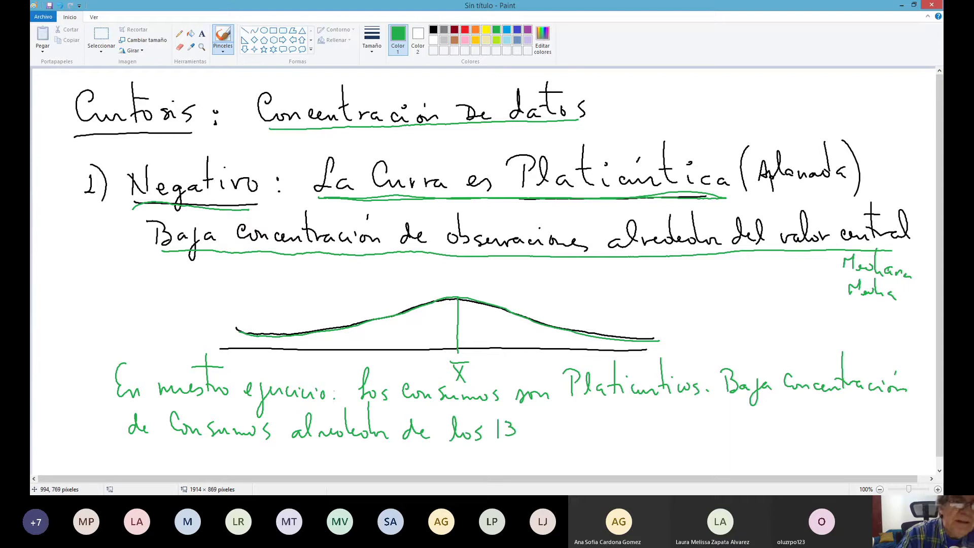
# Erase the 3 at the end of the green conclusion and write "6m³" in its place
pyautogui.click(179, 47)
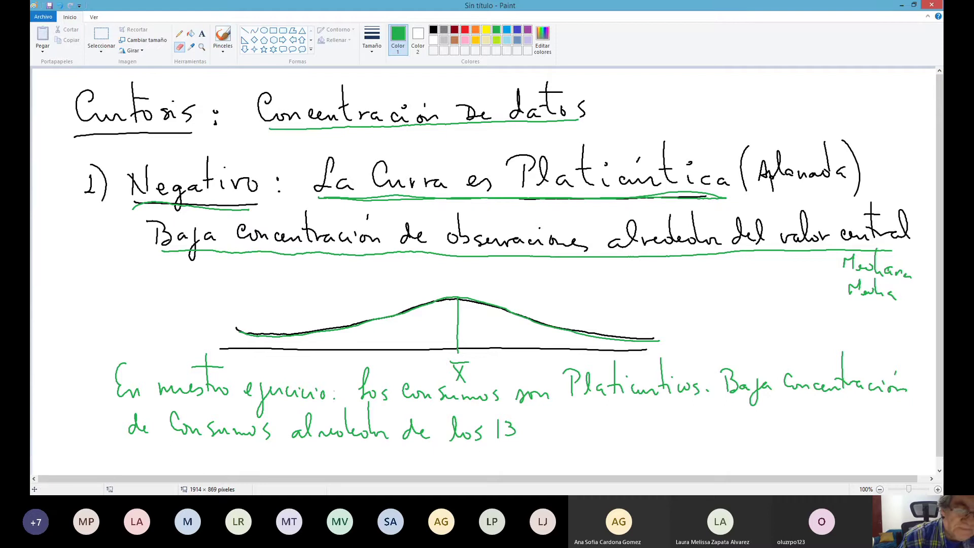
pyautogui.moveTo(512, 426); pyautogui.dragTo(510, 427)
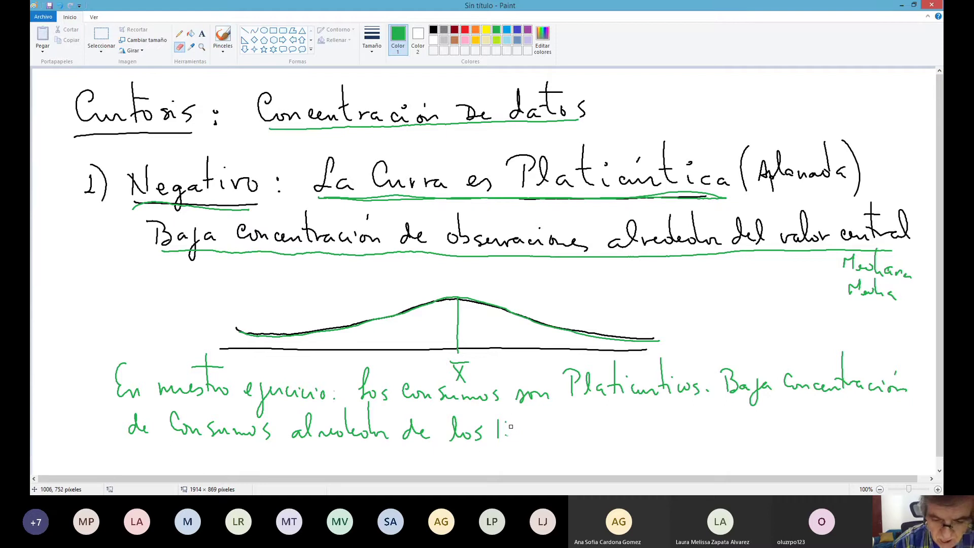
pyautogui.click(223, 37)
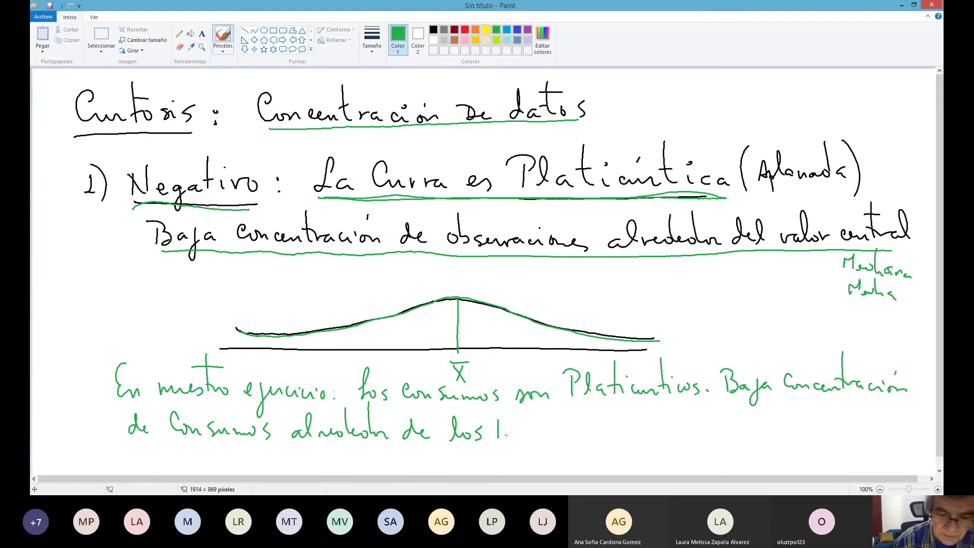
pyautogui.moveTo(513, 421)
pyautogui.mouseDown()
pyautogui.moveTo(511, 435)
pyautogui.moveTo(546, 436)
pyautogui.mouseUp()
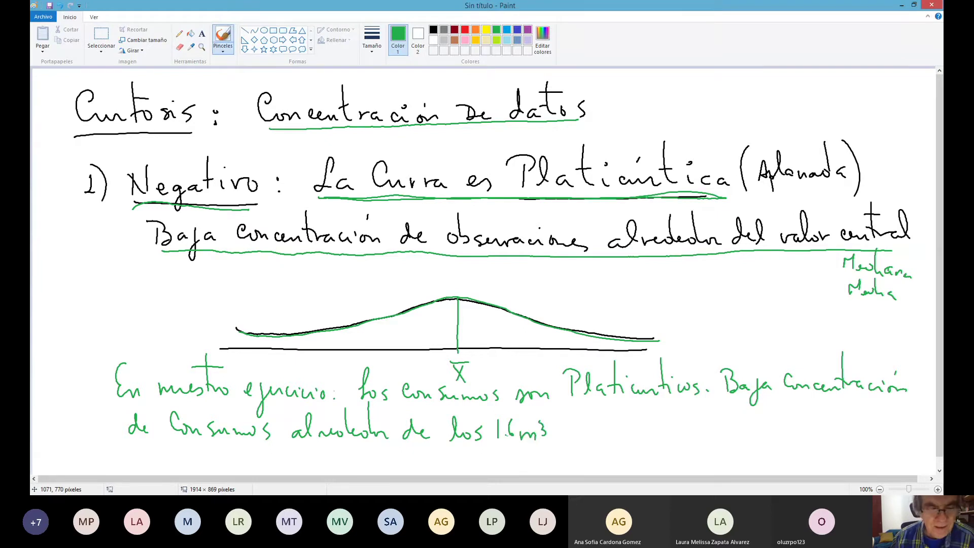
# Underline "En nuestro ejercicio" and "Baja Concentración de Consumos alrededor de los 16m³" in green, and touch up the lettering of "Platicúrticos"
pyautogui.moveTo(113, 406); pyautogui.dragTo(315, 412)
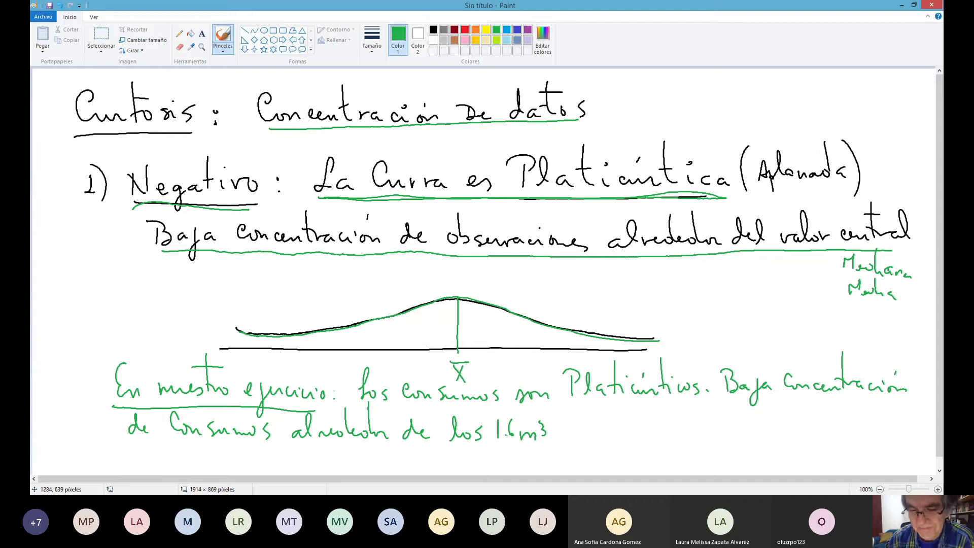
pyautogui.moveTo(652, 367); pyautogui.dragTo(670, 367)
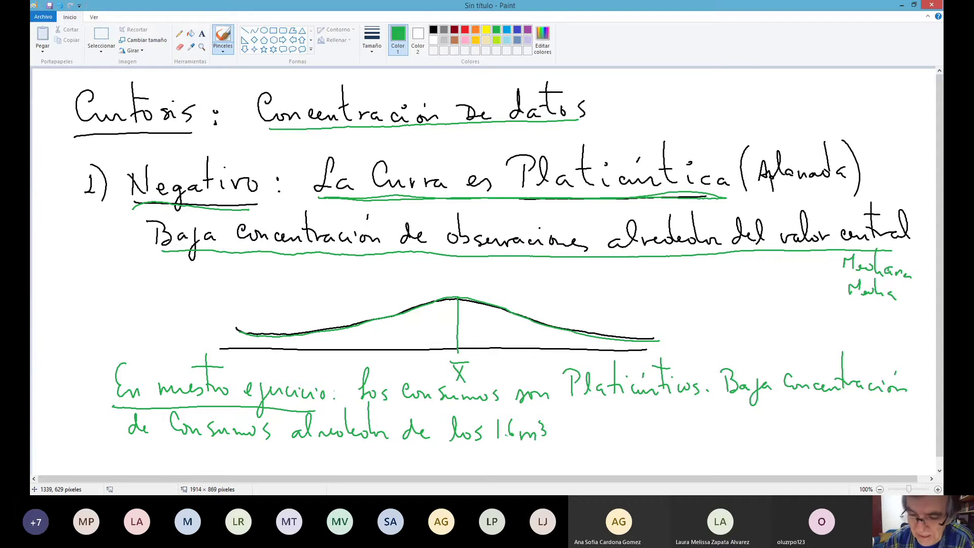
pyautogui.moveTo(728, 399); pyautogui.dragTo(894, 401)
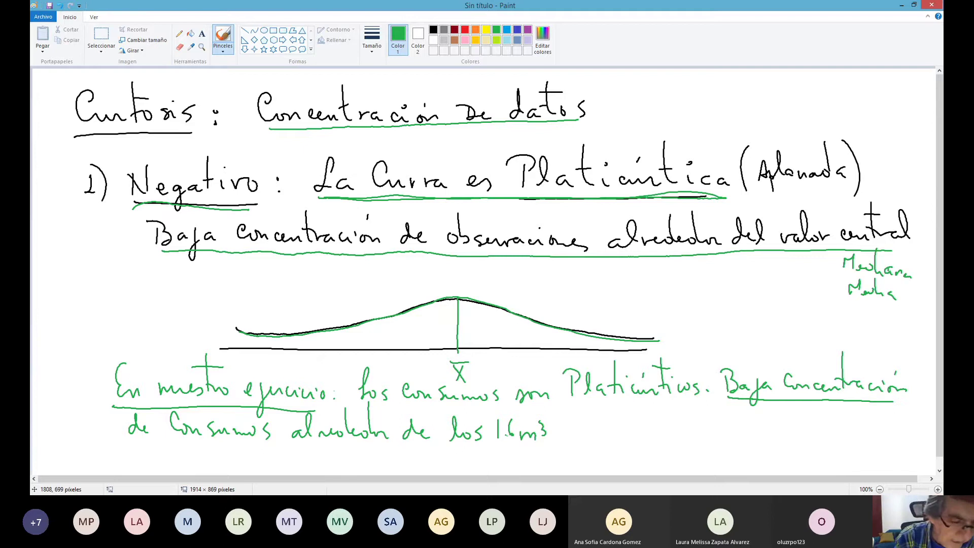
pyautogui.moveTo(133, 450); pyautogui.dragTo(558, 449)
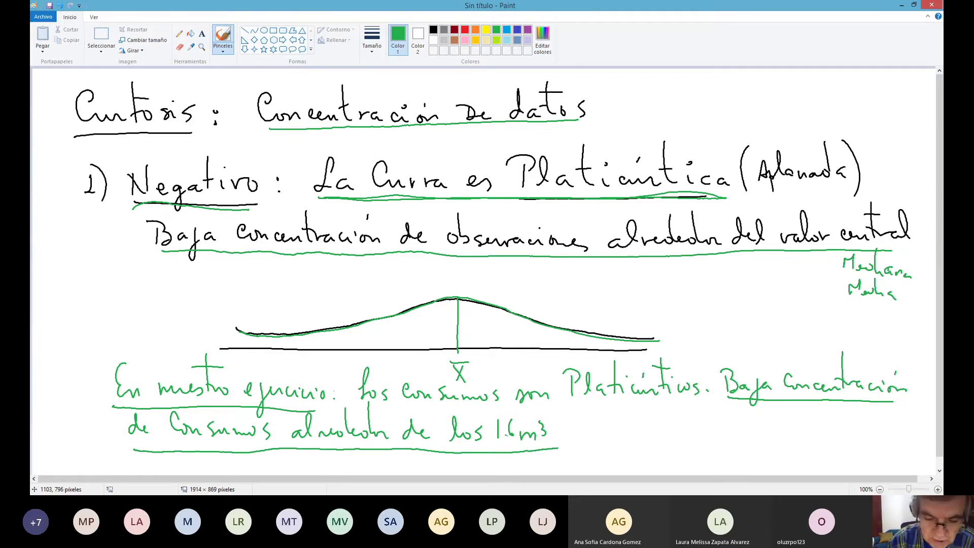
# Complete the x̄ label under the curve with "=16m³" in green and underline it
pyautogui.moveTo(472, 372); pyautogui.dragTo(482, 372)
pyautogui.moveTo(472, 375); pyautogui.dragTo(501, 371)
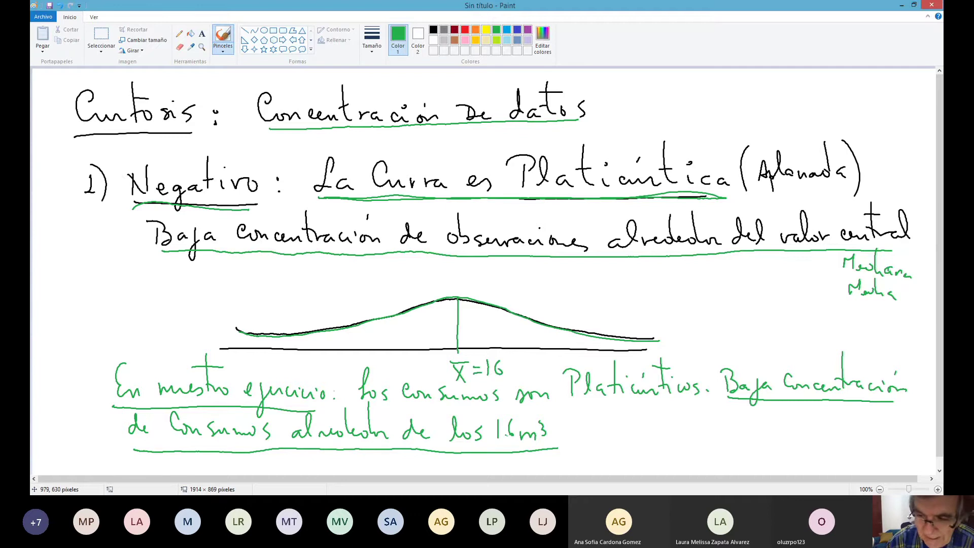
pyautogui.moveTo(506, 376); pyautogui.dragTo(527, 366)
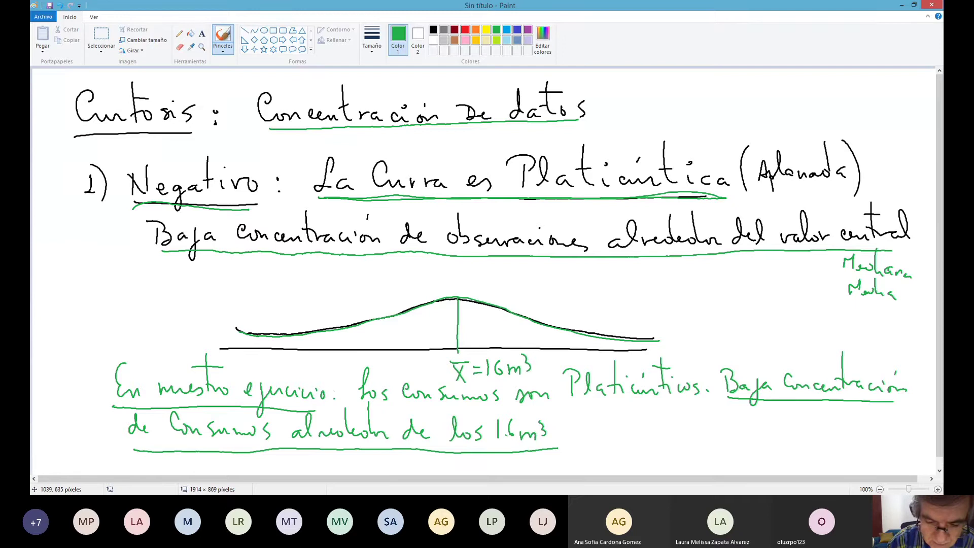
pyautogui.moveTo(459, 382); pyautogui.dragTo(523, 378)
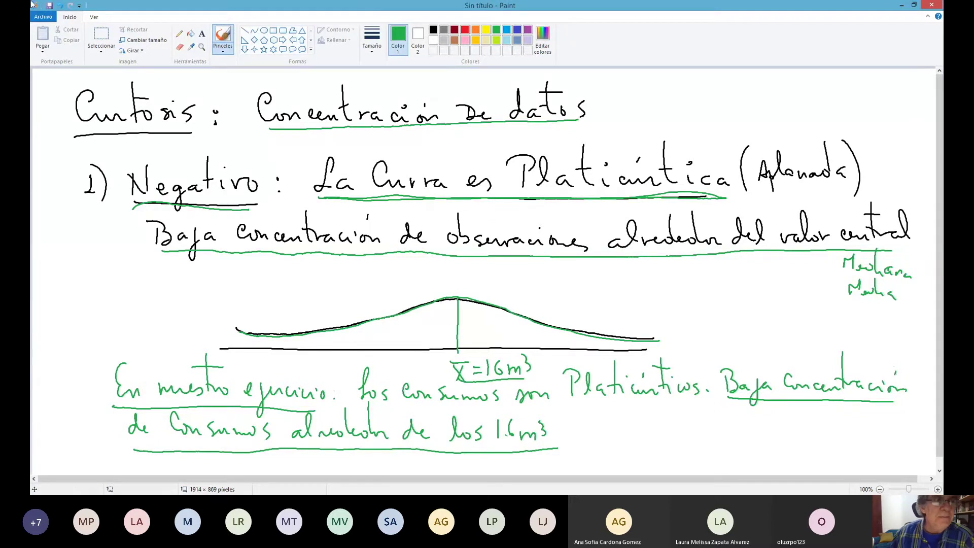
# Start a new blank canvas without saving the flat-curve drawing
pyautogui.click(43, 17)
pyautogui.click(53, 33)
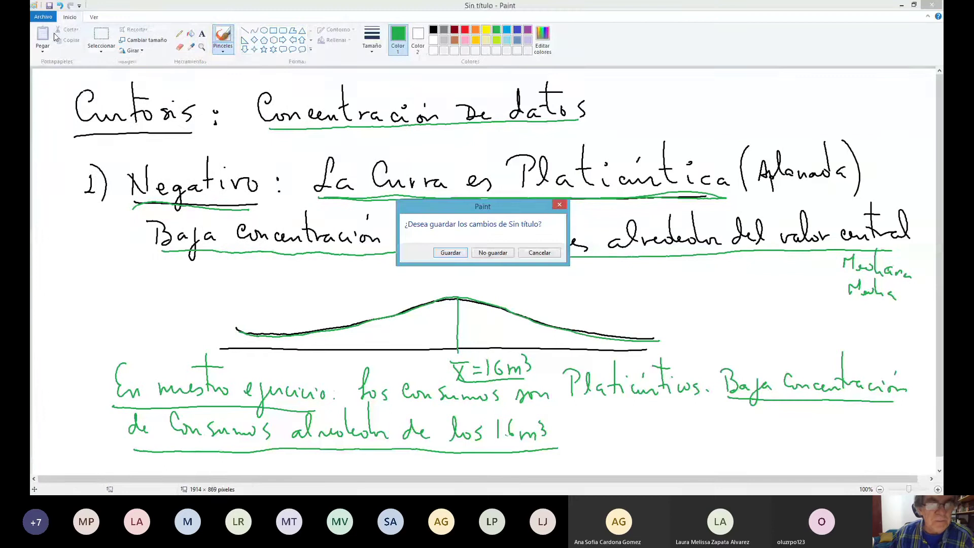
pyautogui.click(497, 256)
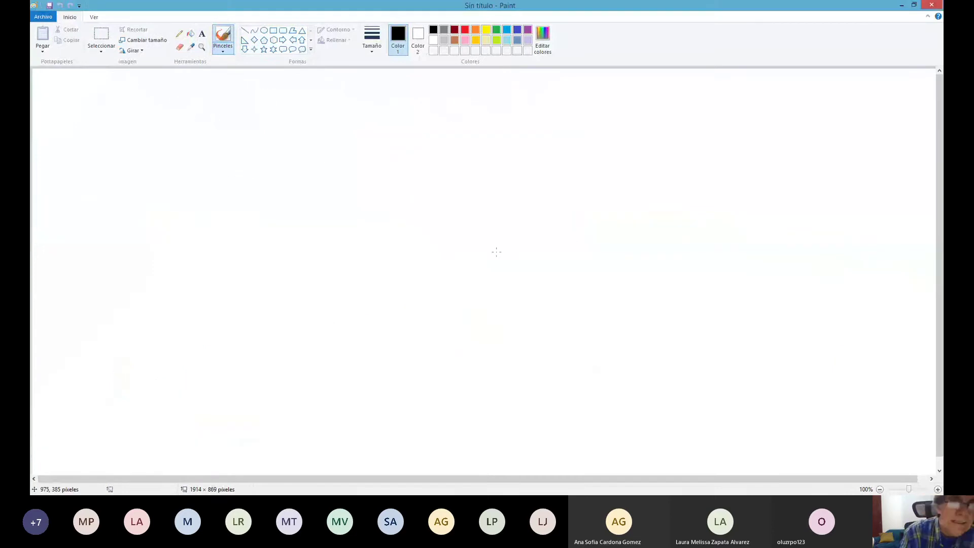
# Write the second case "2) Positivo >>0" in black near the canvas's upper edge, underlining Positivo and >>0
pyautogui.moveTo(69, 106); pyautogui.dragTo(85, 136)
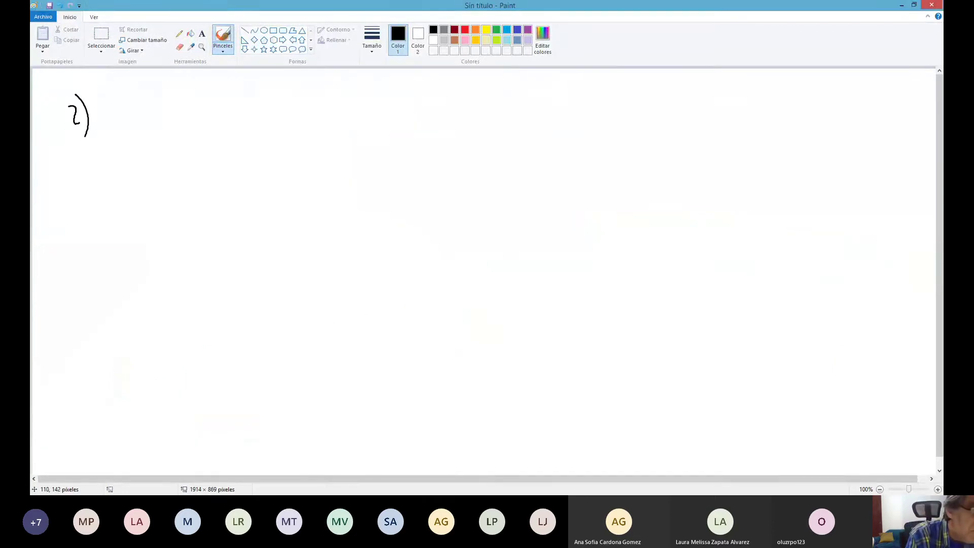
pyautogui.moveTo(123, 105); pyautogui.dragTo(122, 125)
pyautogui.moveTo(110, 108)
pyautogui.mouseDown()
pyautogui.moveTo(121, 93)
pyautogui.moveTo(123, 112)
pyautogui.moveTo(162, 127)
pyautogui.mouseUp()
pyautogui.moveTo(170, 89)
pyautogui.mouseDown()
pyautogui.moveTo(170, 123)
pyautogui.moveTo(199, 122)
pyautogui.mouseUp()
pyautogui.moveTo(125, 133); pyautogui.dragTo(207, 134)
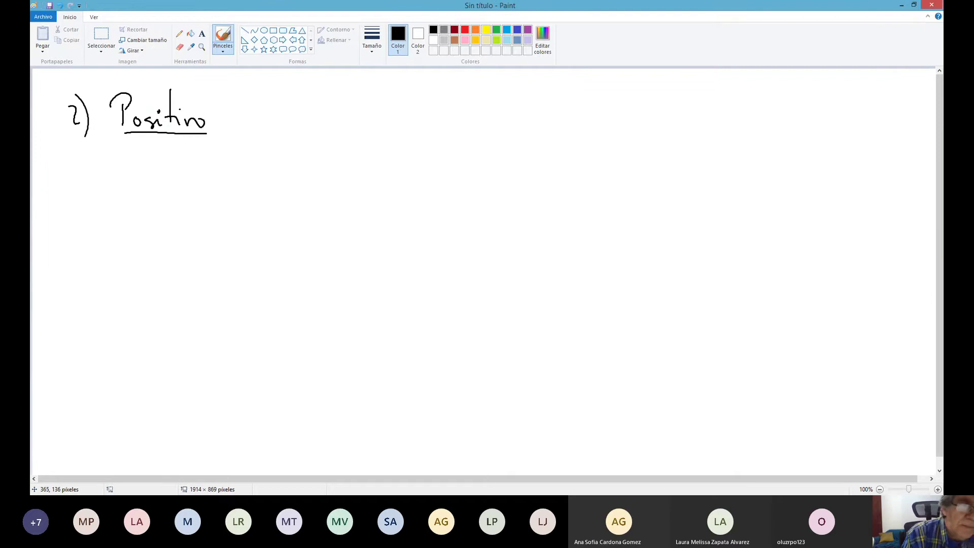
pyautogui.moveTo(230, 111)
pyautogui.mouseDown()
pyautogui.moveTo(243, 120)
pyautogui.moveTo(236, 128)
pyautogui.moveTo(274, 117)
pyautogui.moveTo(279, 136)
pyautogui.mouseUp()
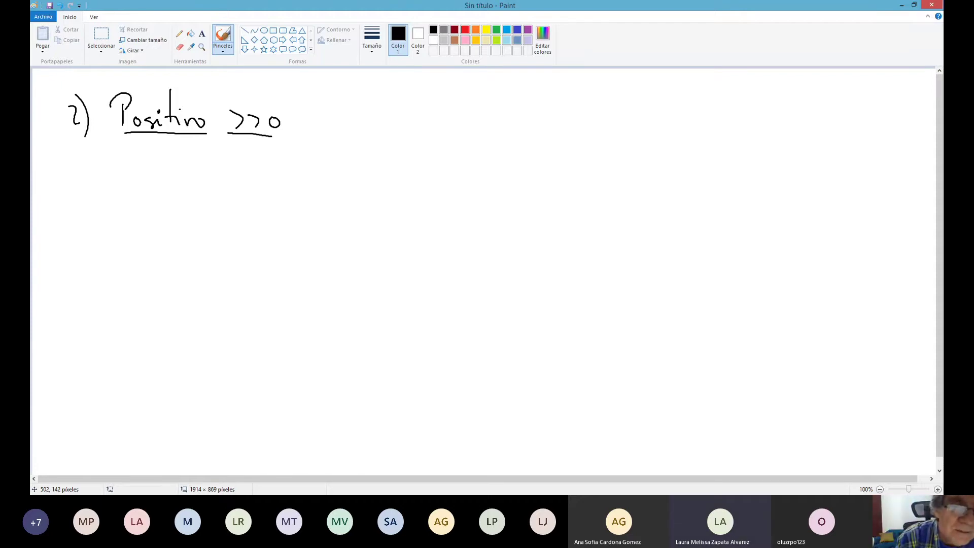
# Write "La curva es LEPTOCÚRTICA" in black after the Positivo case, including the accent on the U
pyautogui.moveTo(339, 93)
pyautogui.mouseDown()
pyautogui.moveTo(323, 125)
pyautogui.moveTo(435, 120)
pyautogui.moveTo(486, 131)
pyautogui.mouseUp()
pyautogui.moveTo(527, 93)
pyautogui.mouseDown()
pyautogui.moveTo(525, 128)
pyautogui.moveTo(557, 128)
pyautogui.mouseUp()
pyautogui.moveTo(569, 115)
pyautogui.mouseDown()
pyautogui.moveTo(570, 132)
pyautogui.moveTo(570, 123)
pyautogui.moveTo(591, 126)
pyautogui.moveTo(600, 108)
pyautogui.moveTo(628, 126)
pyautogui.moveTo(644, 111)
pyautogui.moveTo(662, 127)
pyautogui.mouseUp()
pyautogui.moveTo(678, 107)
pyautogui.mouseDown()
pyautogui.moveTo(678, 124)
pyautogui.moveTo(683, 107)
pyautogui.moveTo(691, 123)
pyautogui.mouseUp()
pyautogui.moveTo(685, 123)
pyautogui.mouseDown()
pyautogui.moveTo(697, 112)
pyautogui.moveTo(710, 126)
pyautogui.moveTo(724, 108)
pyautogui.moveTo(730, 124)
pyautogui.mouseUp()
pyautogui.moveTo(730, 120); pyautogui.dragTo(719, 121)
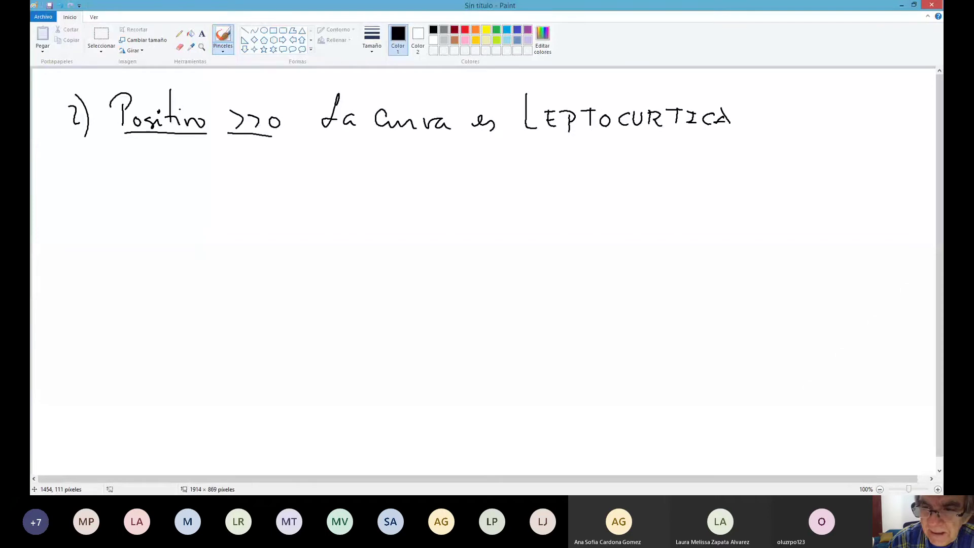
pyautogui.moveTo(644, 95); pyautogui.dragTo(640, 101)
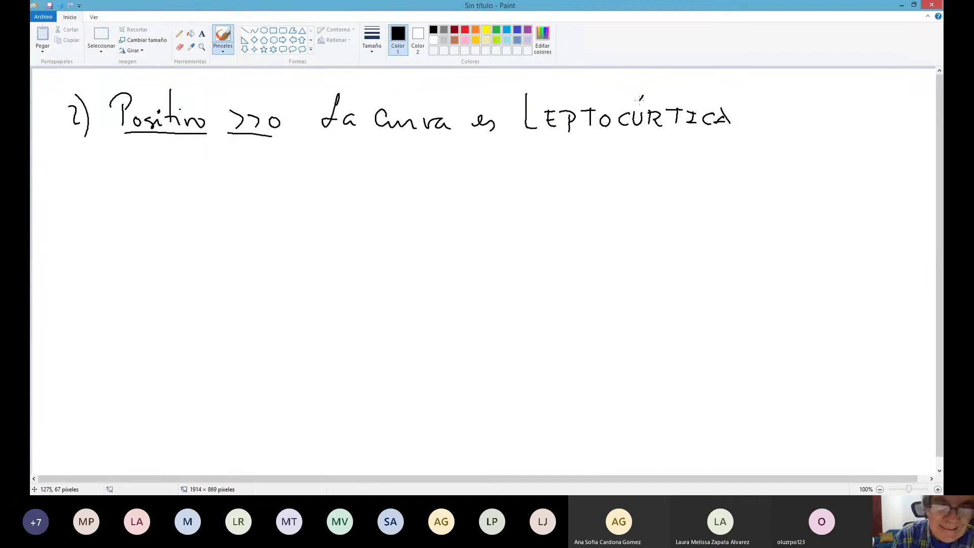
# Underline "La curva es LEPTOCÚRTICA" and write "Significa: Alta concentración de observaciones alrededor del" in black on the line below
pyautogui.moveTo(333, 138); pyautogui.dragTo(726, 136)
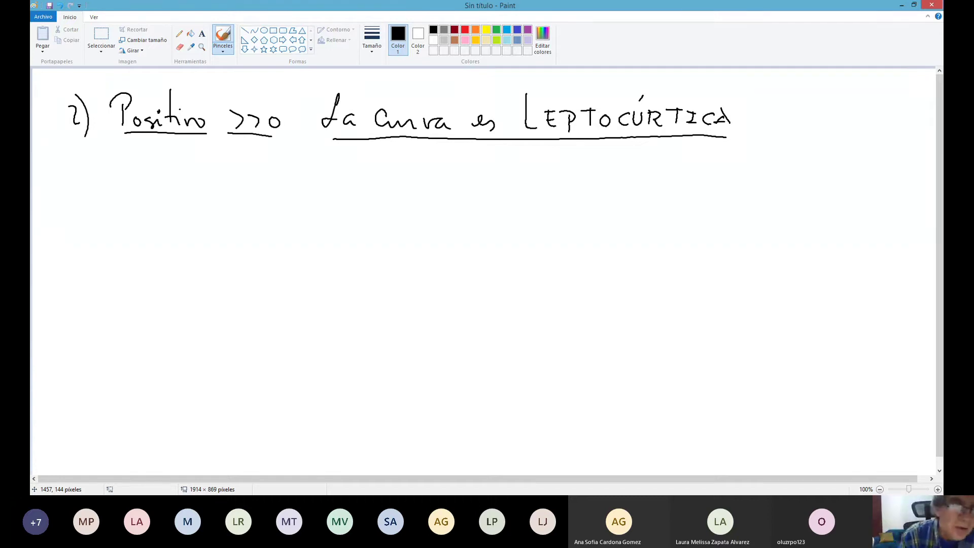
pyautogui.moveTo(142, 155)
pyautogui.mouseDown()
pyautogui.moveTo(161, 178)
pyautogui.moveTo(181, 168)
pyautogui.moveTo(186, 189)
pyautogui.moveTo(193, 172)
pyautogui.moveTo(218, 173)
pyautogui.mouseUp()
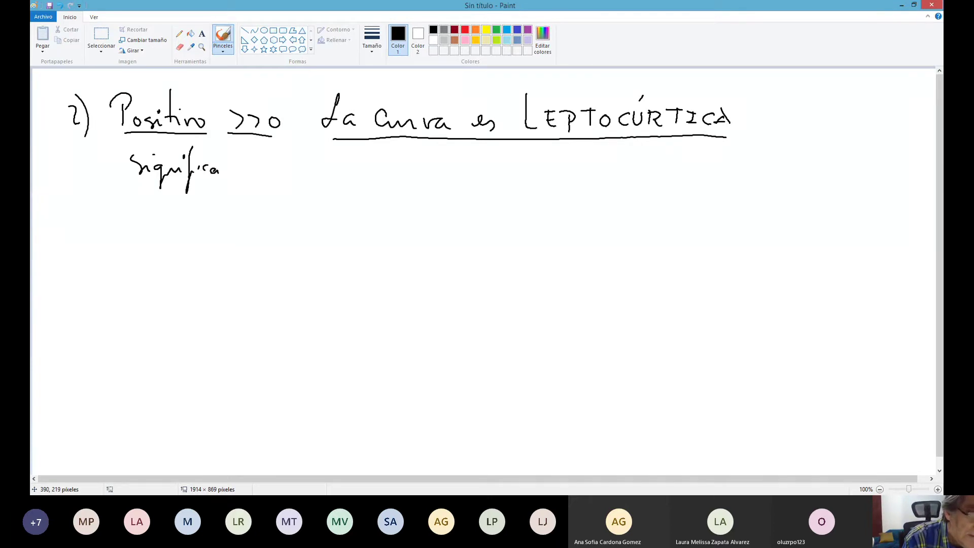
pyautogui.moveTo(268, 153)
pyautogui.mouseDown()
pyautogui.moveTo(260, 176)
pyautogui.moveTo(274, 171)
pyautogui.mouseUp()
pyautogui.moveTo(263, 167)
pyautogui.mouseDown()
pyautogui.moveTo(300, 171)
pyautogui.moveTo(298, 160)
pyautogui.mouseUp()
pyautogui.moveTo(310, 163); pyautogui.dragTo(336, 171)
pyautogui.moveTo(340, 167); pyautogui.dragTo(369, 171)
pyautogui.moveTo(376, 169)
pyautogui.mouseDown()
pyautogui.moveTo(401, 175)
pyautogui.moveTo(404, 164)
pyautogui.mouseUp()
pyautogui.moveTo(404, 167); pyautogui.dragTo(406, 173)
pyautogui.moveTo(417, 165); pyautogui.dragTo(420, 172)
pyautogui.moveTo(431, 167)
pyautogui.mouseDown()
pyautogui.moveTo(426, 173)
pyautogui.moveTo(438, 172)
pyautogui.mouseUp()
pyautogui.moveTo(447, 166)
pyautogui.mouseDown()
pyautogui.moveTo(463, 174)
pyautogui.moveTo(454, 149)
pyautogui.mouseUp()
pyautogui.moveTo(483, 166)
pyautogui.mouseDown()
pyautogui.moveTo(478, 174)
pyautogui.moveTo(501, 173)
pyautogui.mouseUp()
pyautogui.moveTo(523, 163); pyautogui.dragTo(519, 171)
pyautogui.moveTo(538, 145)
pyautogui.mouseDown()
pyautogui.moveTo(532, 175)
pyautogui.moveTo(540, 169)
pyautogui.mouseUp()
pyautogui.moveTo(552, 161); pyautogui.dragTo(548, 175)
pyautogui.moveTo(553, 170)
pyautogui.mouseDown()
pyautogui.moveTo(654, 174)
pyautogui.moveTo(629, 160)
pyautogui.moveTo(697, 171)
pyautogui.mouseUp()
pyautogui.moveTo(703, 165)
pyautogui.mouseDown()
pyautogui.moveTo(738, 173)
pyautogui.moveTo(726, 169)
pyautogui.mouseUp()
pyautogui.moveTo(728, 144)
pyautogui.mouseDown()
pyautogui.moveTo(756, 171)
pyautogui.moveTo(778, 173)
pyautogui.moveTo(817, 150)
pyautogui.moveTo(826, 172)
pyautogui.mouseUp()
# Continue the explanation with "valor central escogido" in black on a second line
pyautogui.moveTo(262, 190)
pyautogui.mouseDown()
pyautogui.moveTo(289, 204)
pyautogui.moveTo(323, 201)
pyautogui.mouseUp()
pyautogui.moveTo(341, 201); pyautogui.dragTo(369, 205)
pyautogui.moveTo(375, 179)
pyautogui.mouseDown()
pyautogui.moveTo(376, 206)
pyautogui.moveTo(404, 205)
pyautogui.moveTo(409, 189)
pyautogui.mouseUp()
pyautogui.moveTo(425, 200); pyautogui.dragTo(486, 205)
pyautogui.moveTo(488, 202)
pyautogui.mouseDown()
pyautogui.moveTo(496, 186)
pyautogui.moveTo(495, 205)
pyautogui.mouseUp()
pyautogui.moveTo(501, 198); pyautogui.dragTo(507, 202)
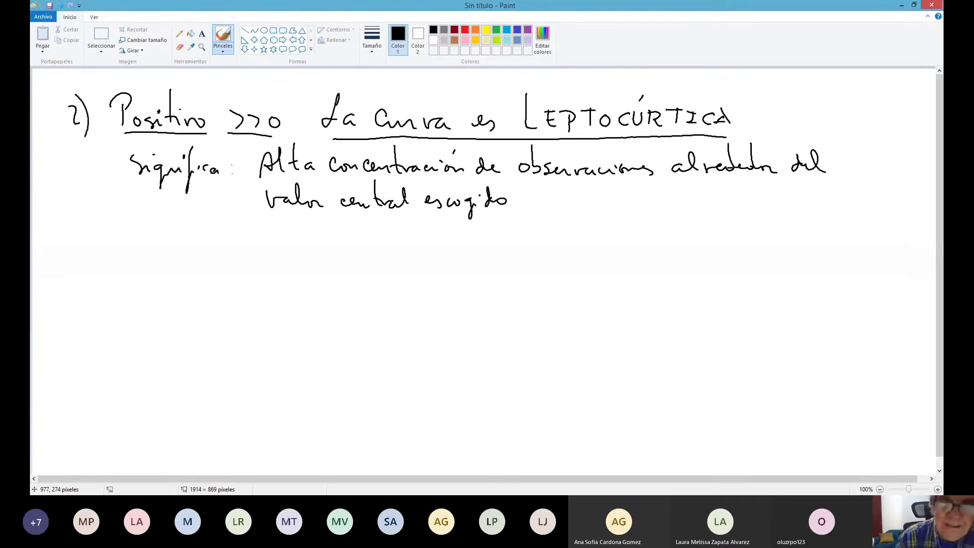
# Draw a tall, narrow bell curve over a baseline in red, with a vertical center line labeled x̄ beneath it
pyautogui.click(464, 30)
pyautogui.moveTo(238, 333); pyautogui.dragTo(645, 349)
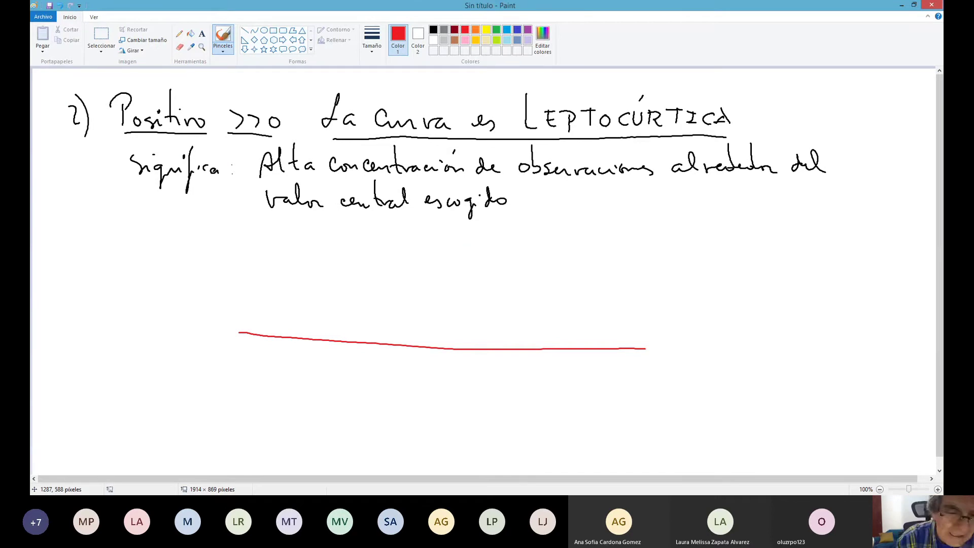
pyautogui.moveTo(267, 319)
pyautogui.mouseDown()
pyautogui.moveTo(404, 336)
pyautogui.moveTo(439, 274)
pyautogui.moveTo(445, 230)
pyautogui.moveTo(479, 174)
pyautogui.moveTo(512, 204)
pyautogui.moveTo(533, 325)
pyautogui.moveTo(647, 341)
pyautogui.mouseUp()
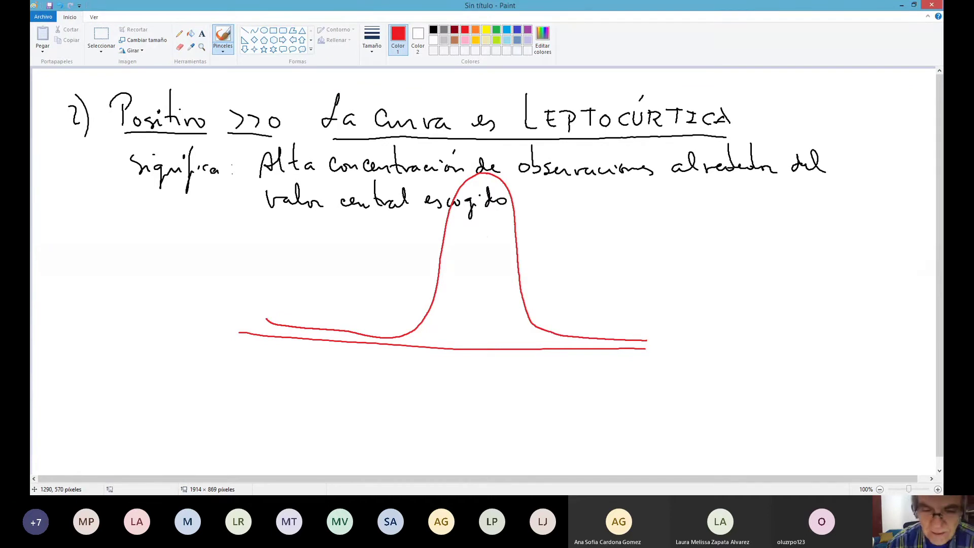
pyautogui.moveTo(482, 174)
pyautogui.mouseDown()
pyautogui.moveTo(489, 378)
pyautogui.moveTo(477, 378)
pyautogui.moveTo(489, 356)
pyautogui.mouseUp()
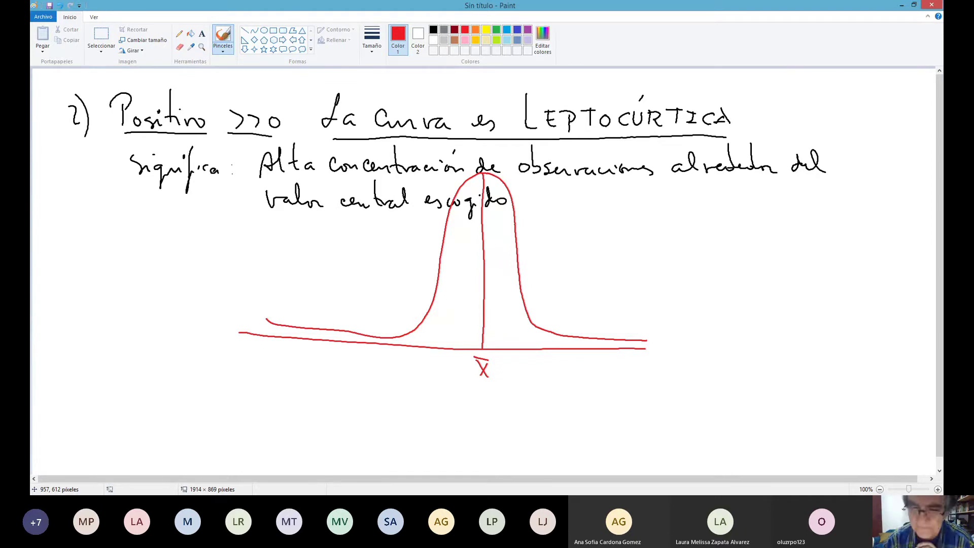
# Draw a low, flat curve in green across the red one and label it "Platicúrtica" near its right end
pyautogui.click(496, 29)
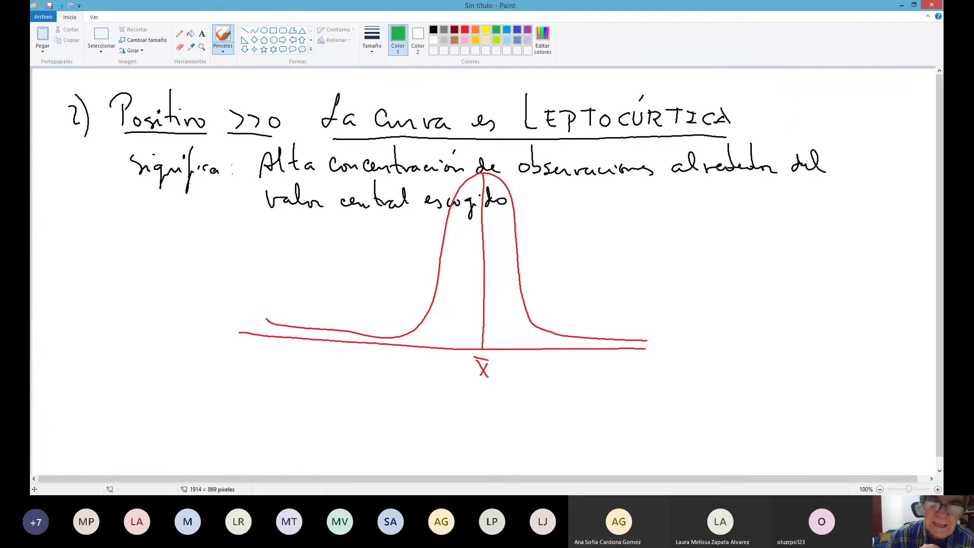
pyautogui.moveTo(264, 315)
pyautogui.mouseDown()
pyautogui.moveTo(375, 320)
pyautogui.moveTo(481, 295)
pyautogui.moveTo(596, 326)
pyautogui.moveTo(677, 325)
pyautogui.mouseUp()
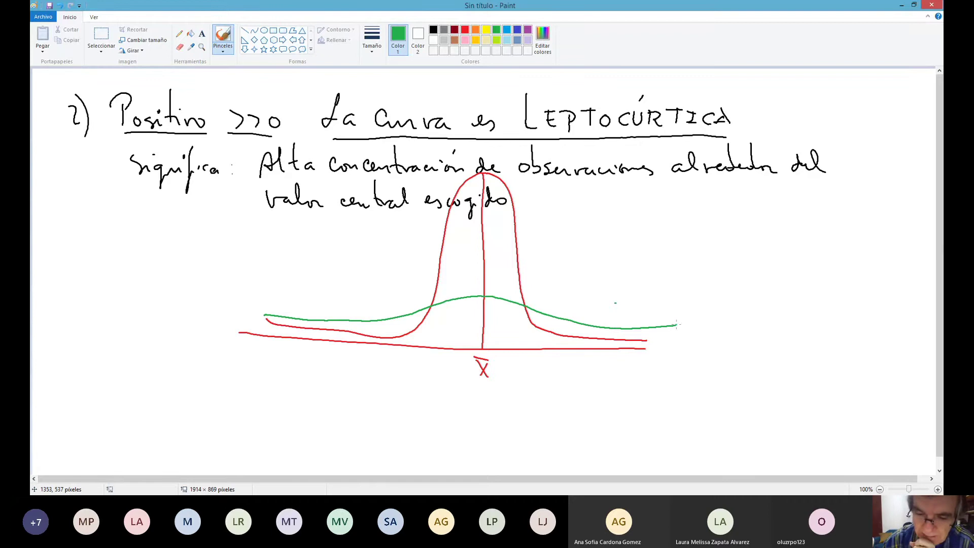
pyautogui.moveTo(616, 303)
pyautogui.mouseDown()
pyautogui.moveTo(619, 317)
pyautogui.moveTo(618, 306)
pyautogui.moveTo(677, 303)
pyautogui.moveTo(685, 314)
pyautogui.mouseUp()
pyautogui.moveTo(680, 274)
pyautogui.mouseDown()
pyautogui.moveTo(682, 315)
pyautogui.moveTo(699, 311)
pyautogui.mouseUp()
pyautogui.moveTo(705, 308); pyautogui.dragTo(714, 308)
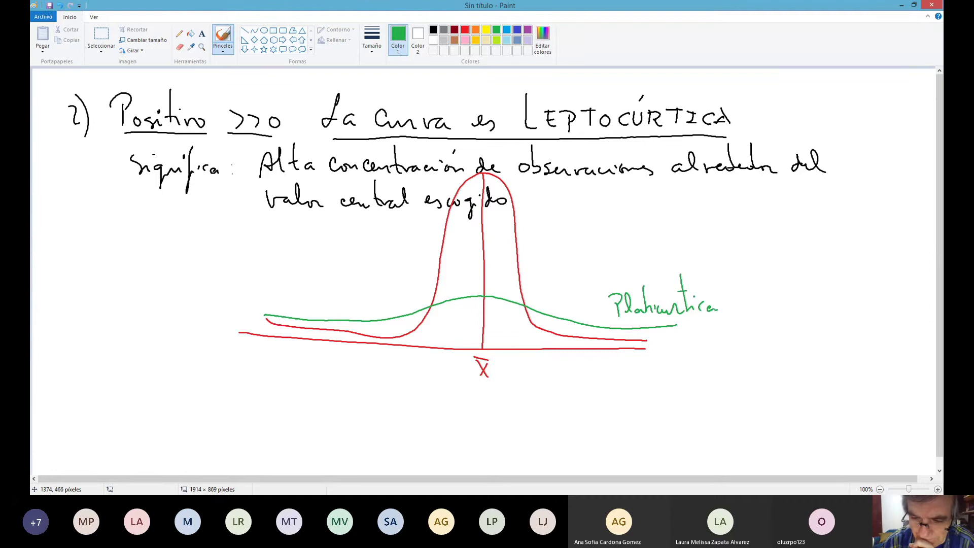
# Draw a red arrow pointing at the right flank of the tall curve
pyautogui.click(465, 29)
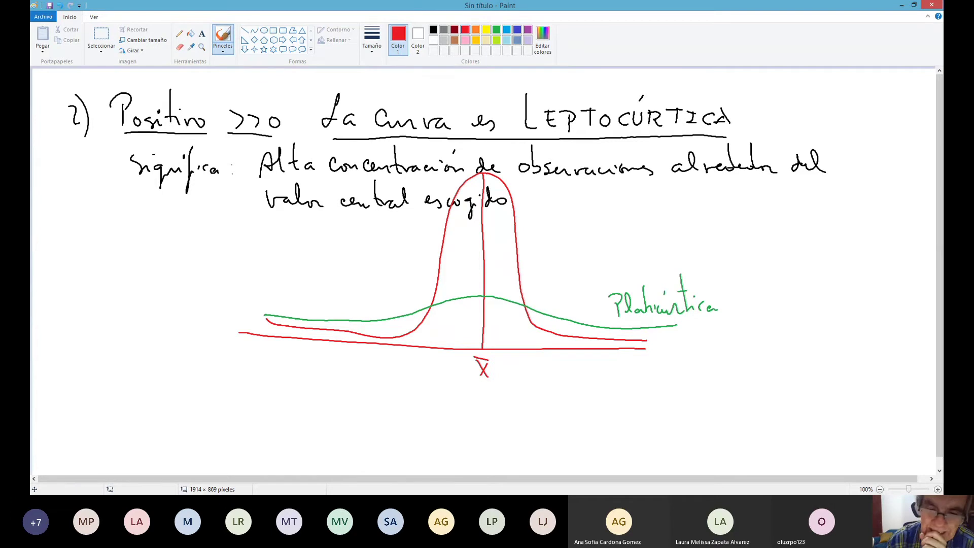
pyautogui.moveTo(599, 225); pyautogui.dragTo(526, 259)
pyautogui.moveTo(532, 249)
pyautogui.mouseDown()
pyautogui.moveTo(526, 259)
pyautogui.moveTo(535, 257)
pyautogui.mouseUp()
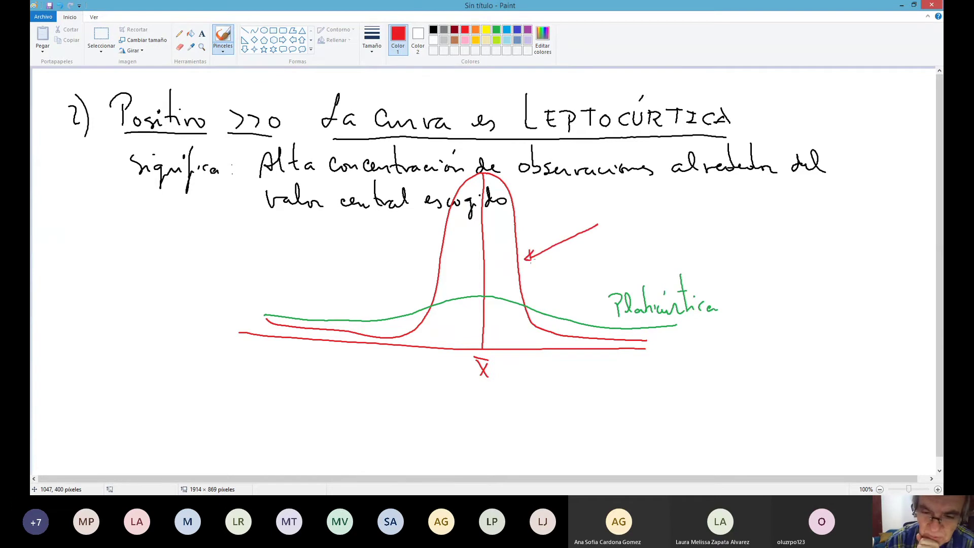
pyautogui.moveTo(601, 215)
pyautogui.mouseDown()
pyautogui.moveTo(602, 229)
pyautogui.moveTo(656, 223)
pyautogui.mouseUp()
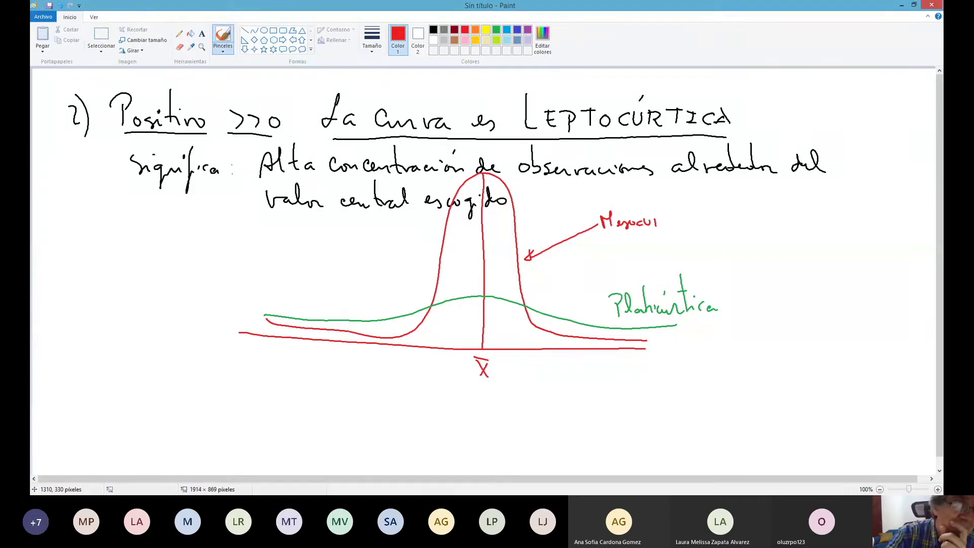
pyautogui.click(179, 46)
pyautogui.moveTo(652, 222)
pyautogui.mouseDown()
pyautogui.moveTo(606, 216)
pyautogui.moveTo(645, 226)
pyautogui.mouseUp()
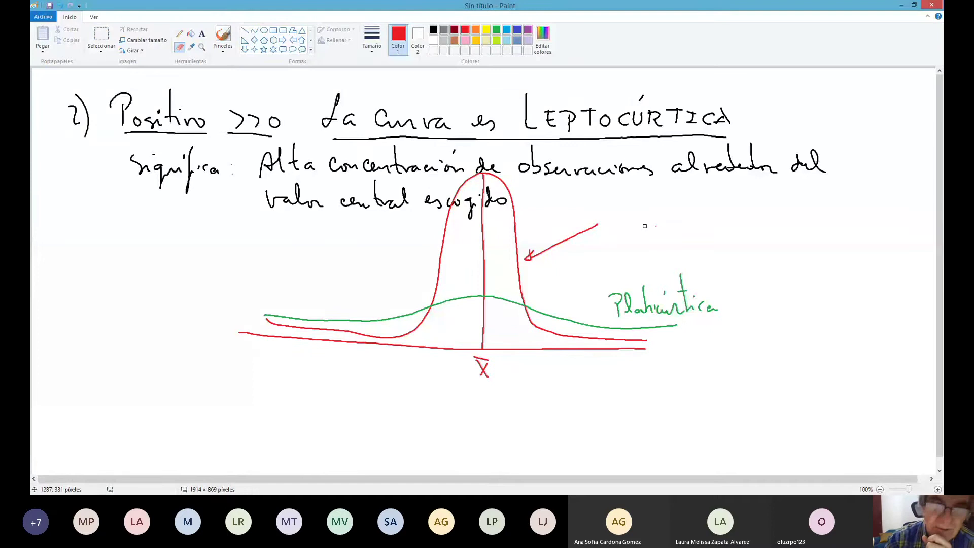
# Label the arrow to the tall curve "Leptocúrtica" in red with the brush
pyautogui.click(223, 36)
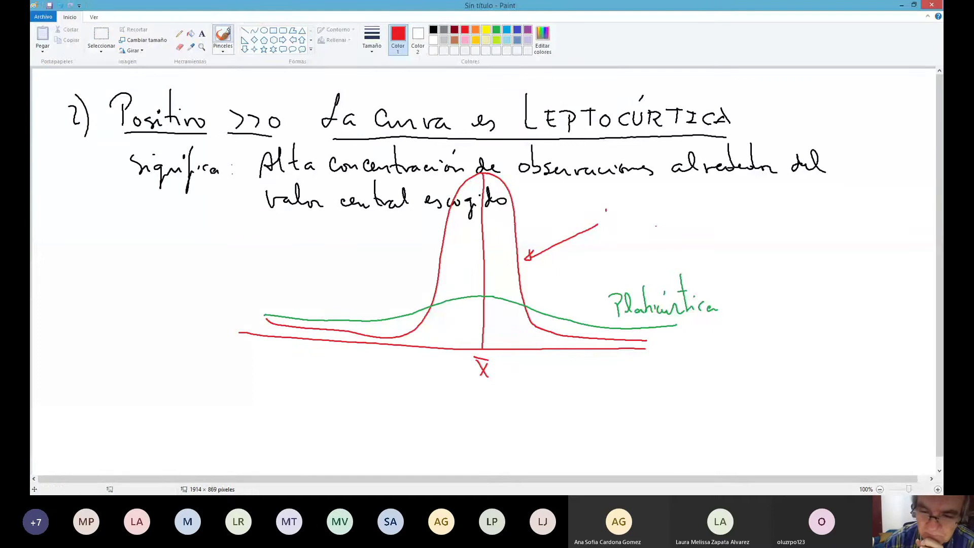
pyautogui.moveTo(606, 209)
pyautogui.mouseDown()
pyautogui.moveTo(614, 231)
pyautogui.moveTo(637, 229)
pyautogui.moveTo(642, 212)
pyautogui.moveTo(655, 229)
pyautogui.moveTo(740, 231)
pyautogui.mouseUp()
pyautogui.moveTo(672, 207); pyautogui.dragTo(671, 212)
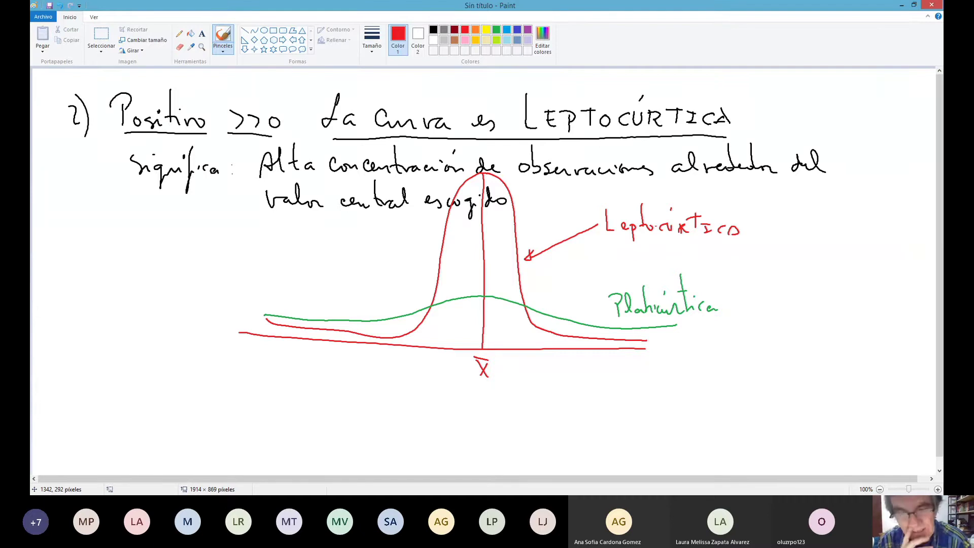
# Emphasize "La curva es LEPTOCÚRTICA" and the word "Alta" with red underlines, recrossing the t in "Alta"
pyautogui.moveTo(336, 141); pyautogui.dragTo(737, 134)
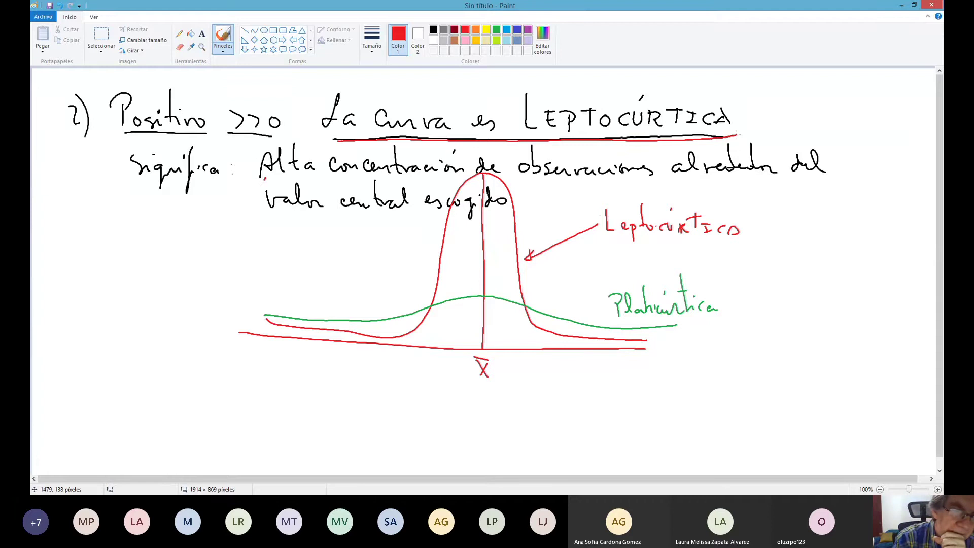
pyautogui.moveTo(264, 179)
pyautogui.mouseDown()
pyautogui.moveTo(315, 178)
pyautogui.moveTo(306, 152)
pyautogui.mouseUp()
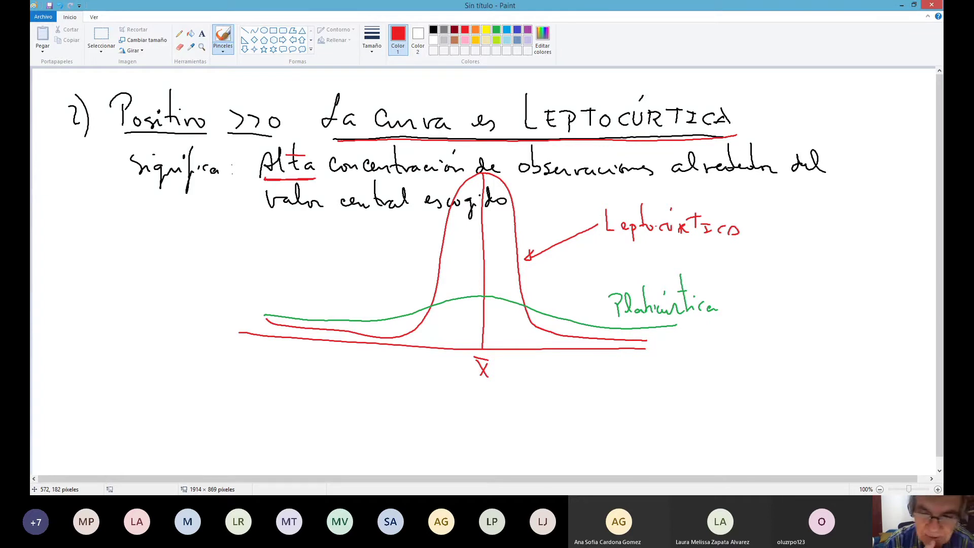
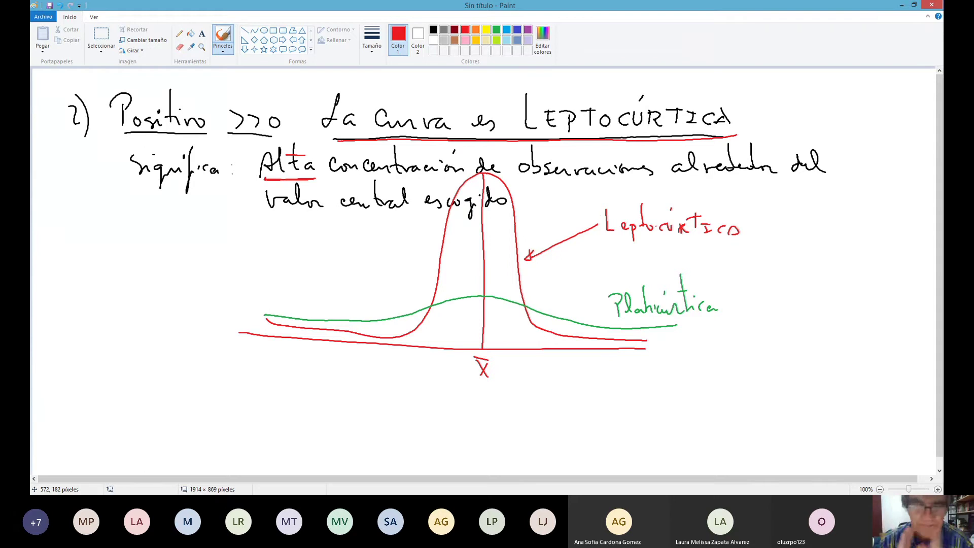
# Start a new blank canvas without saving the leptokurtic drawing
pyautogui.click(44, 16)
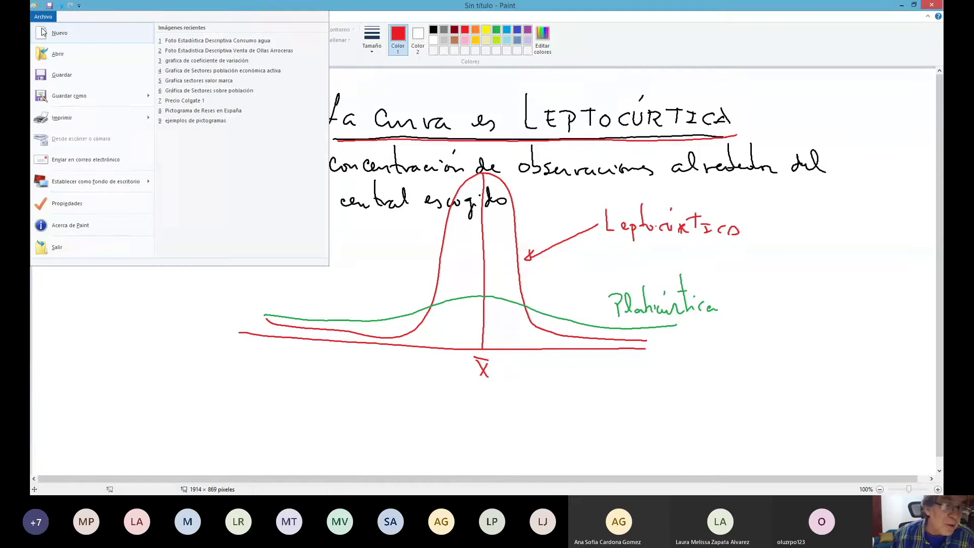
pyautogui.click(44, 33)
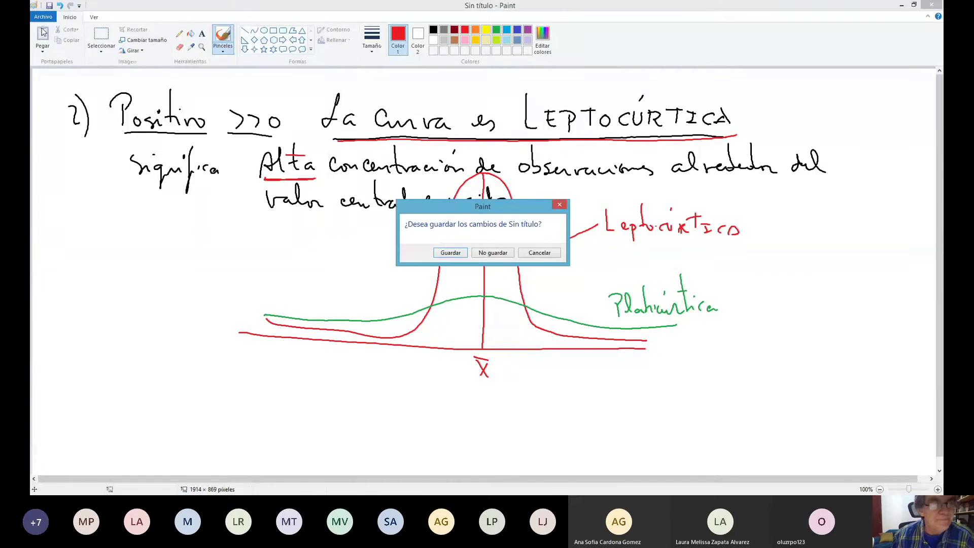
pyautogui.click(484, 253)
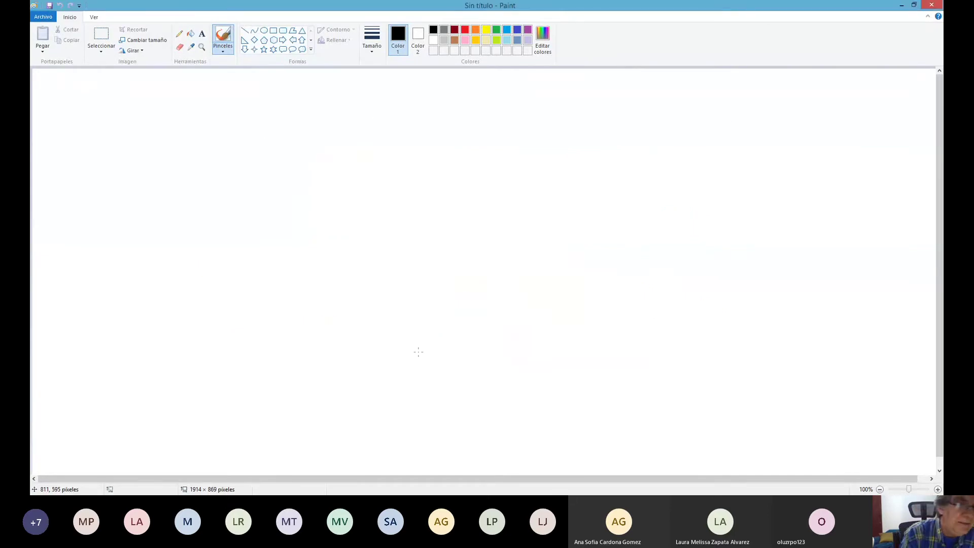
# Write the third case "3) Similar a Cero" in black near the canvas's upper edge and underline "Similar a Cero"
pyautogui.moveTo(73, 106)
pyautogui.mouseDown()
pyautogui.moveTo(82, 108)
pyautogui.moveTo(79, 127)
pyautogui.mouseUp()
pyautogui.moveTo(78, 89); pyautogui.dragTo(90, 150)
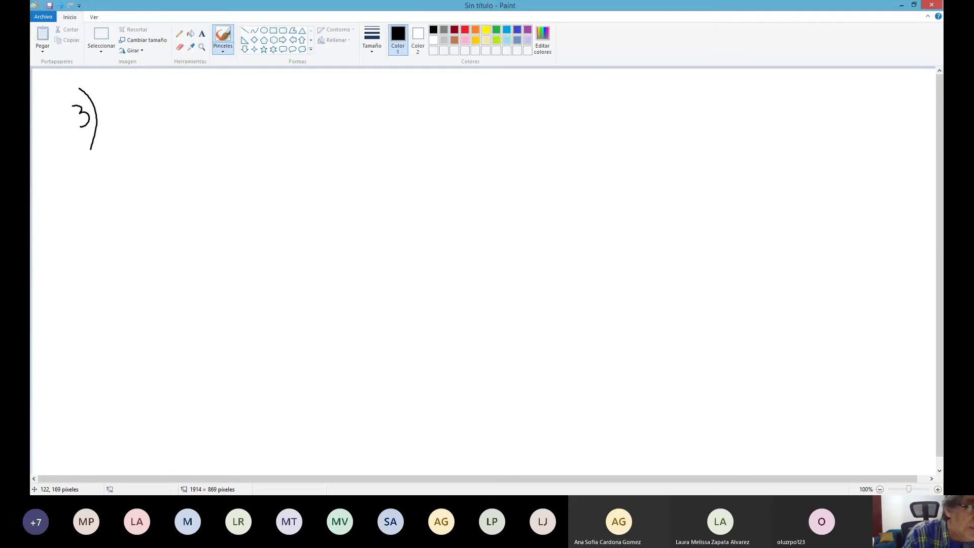
pyautogui.moveTo(140, 95)
pyautogui.mouseDown()
pyautogui.moveTo(139, 119)
pyautogui.moveTo(152, 123)
pyautogui.mouseUp()
pyautogui.moveTo(149, 103)
pyautogui.mouseDown()
pyautogui.moveTo(164, 123)
pyautogui.moveTo(338, 109)
pyautogui.mouseUp()
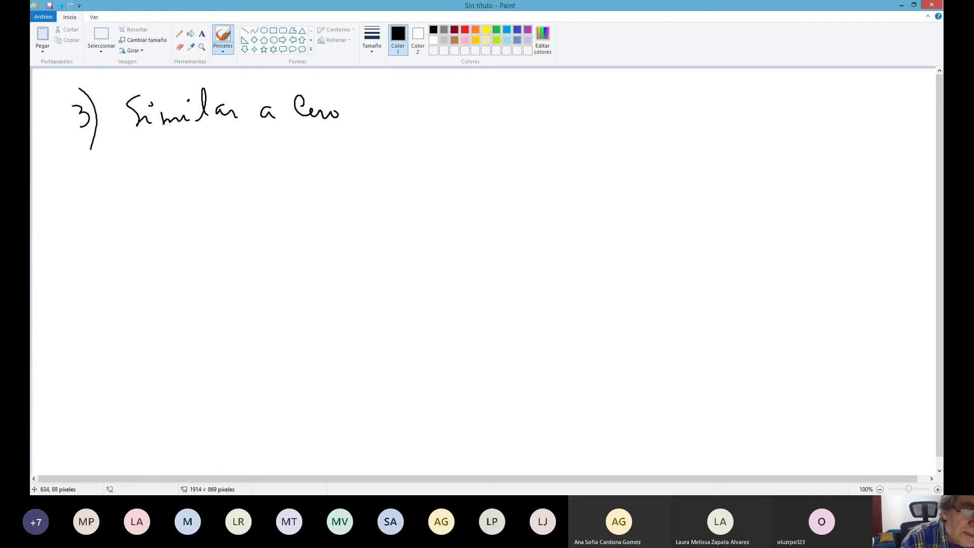
pyautogui.moveTo(154, 133); pyautogui.dragTo(326, 126)
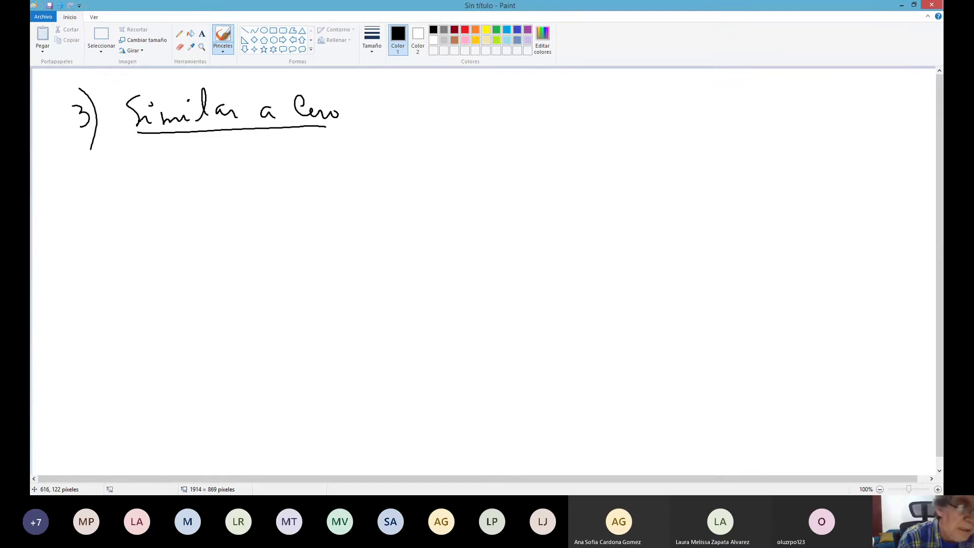
# Write the example values -0.04, 0.003, -0.0007 and 0.02 in two rows below "Similar a Cero"
pyautogui.moveTo(184, 162)
pyautogui.mouseDown()
pyautogui.moveTo(259, 152)
pyautogui.moveTo(287, 167)
pyautogui.mouseUp()
pyautogui.click(237, 163)
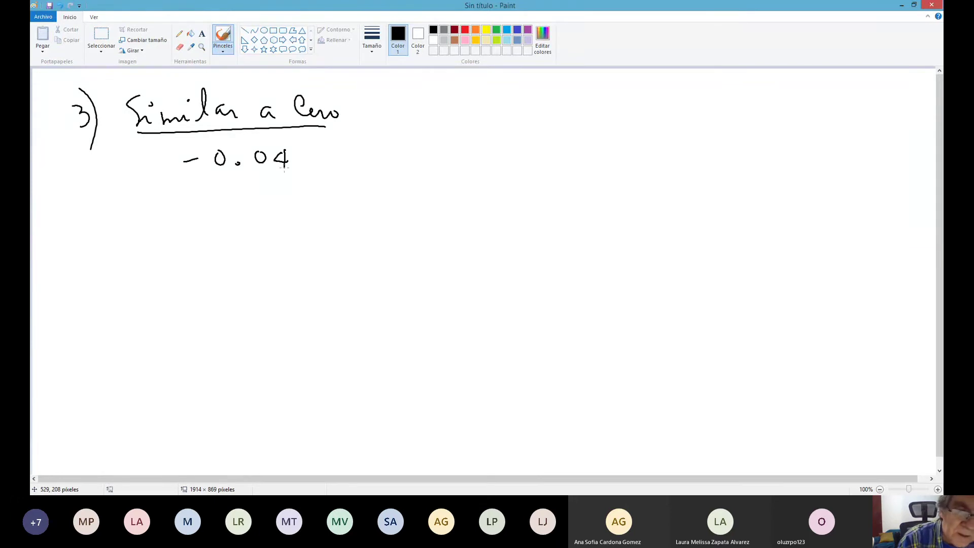
pyautogui.moveTo(352, 144)
pyautogui.mouseDown()
pyautogui.moveTo(380, 143)
pyautogui.moveTo(400, 157)
pyautogui.moveTo(409, 146)
pyautogui.moveTo(421, 160)
pyautogui.mouseUp()
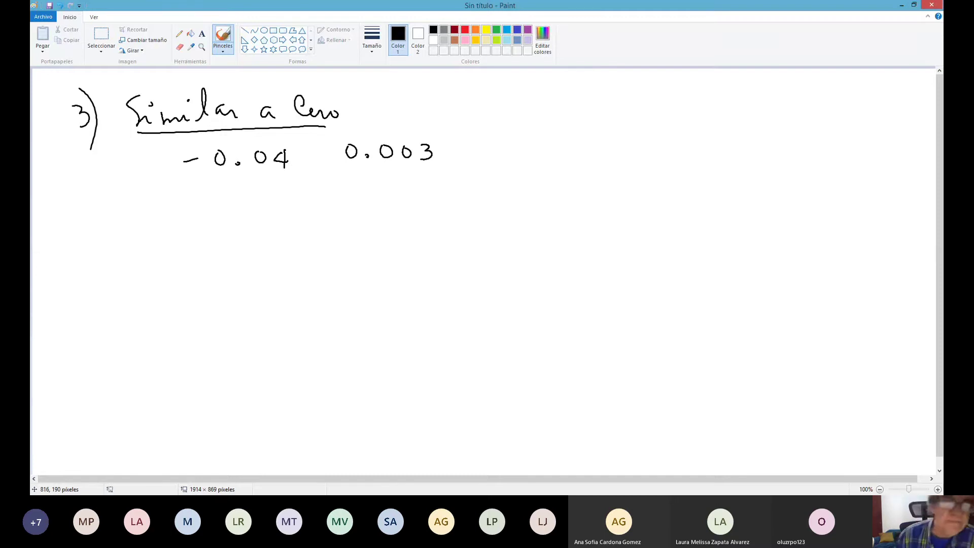
pyautogui.moveTo(182, 204); pyautogui.dragTo(303, 194)
pyautogui.moveTo(313, 193); pyautogui.dragTo(318, 208)
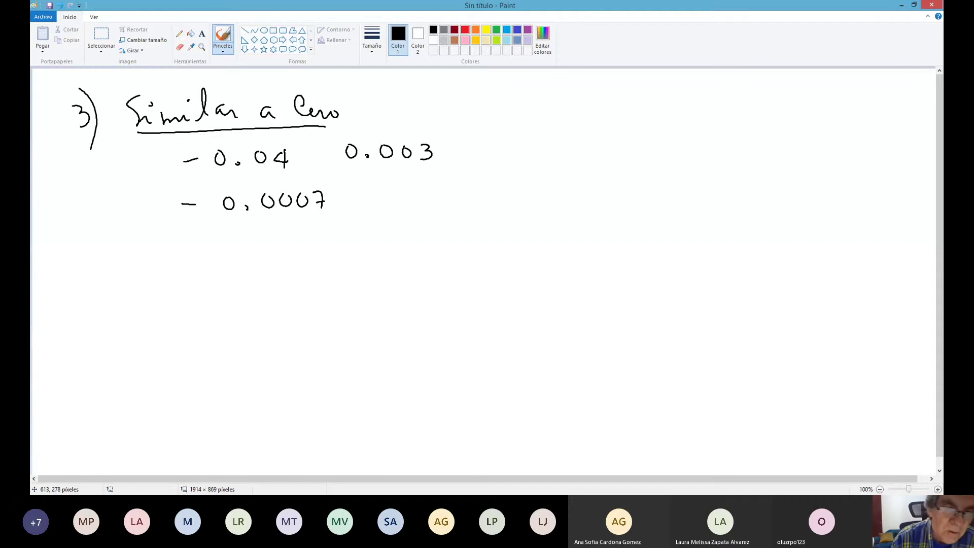
pyautogui.moveTo(361, 192)
pyautogui.mouseDown()
pyautogui.moveTo(352, 201)
pyautogui.moveTo(363, 191)
pyautogui.moveTo(407, 195)
pyautogui.moveTo(396, 191)
pyautogui.moveTo(431, 203)
pyautogui.mouseUp()
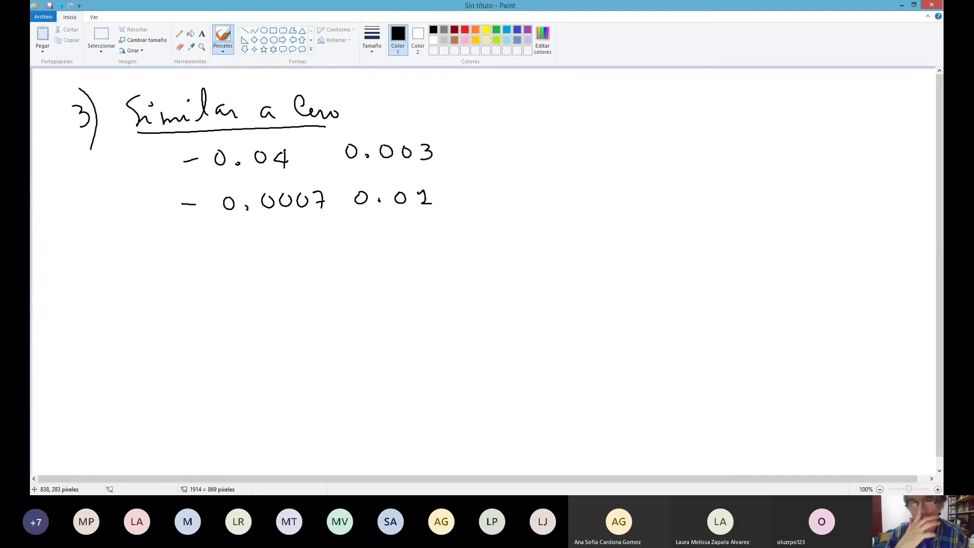
# Scribble out in gray the trailing digits of all four example values, keeping only the leading zeros
pyautogui.click(444, 30)
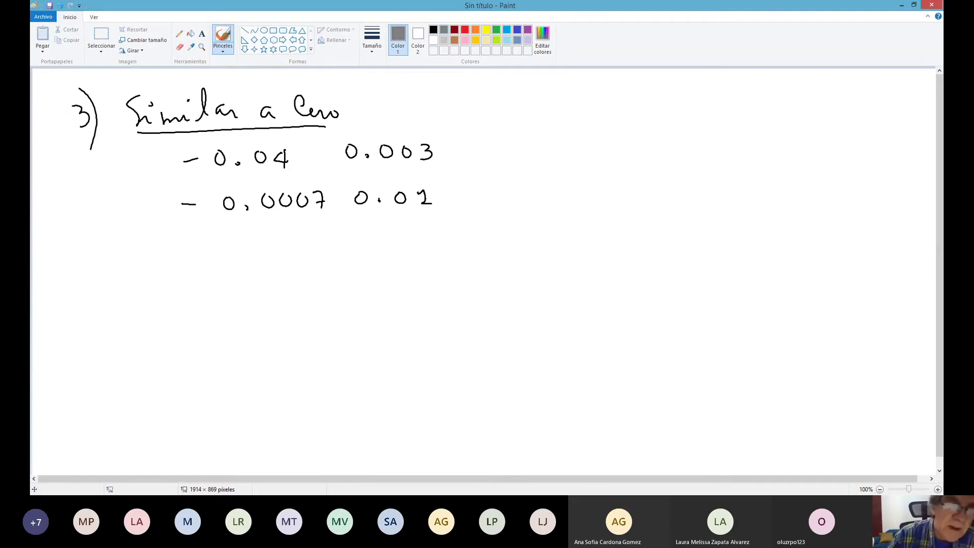
pyautogui.moveTo(285, 141)
pyautogui.mouseDown()
pyautogui.moveTo(276, 167)
pyautogui.moveTo(279, 156)
pyautogui.mouseUp()
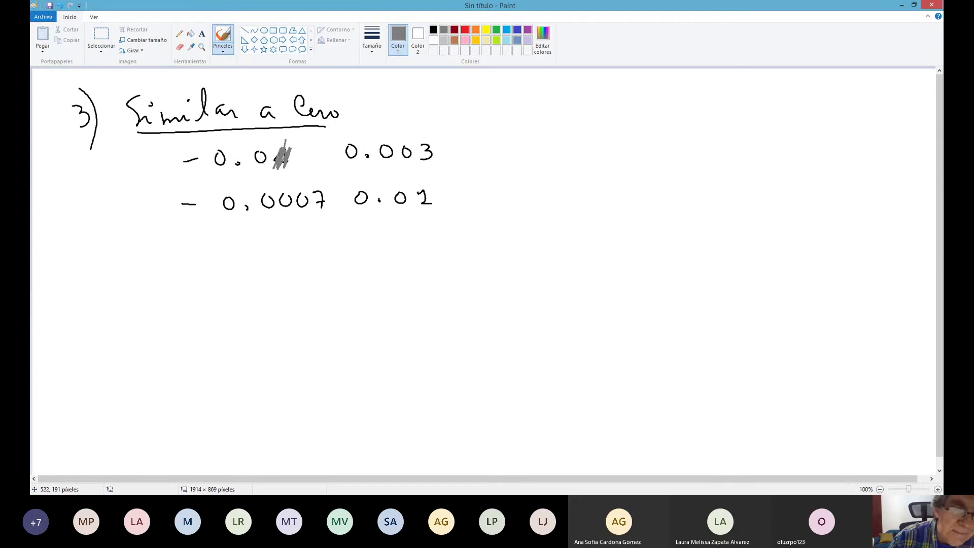
pyautogui.moveTo(411, 139)
pyautogui.mouseDown()
pyautogui.moveTo(401, 164)
pyautogui.moveTo(424, 147)
pyautogui.moveTo(432, 161)
pyautogui.moveTo(405, 151)
pyautogui.mouseUp()
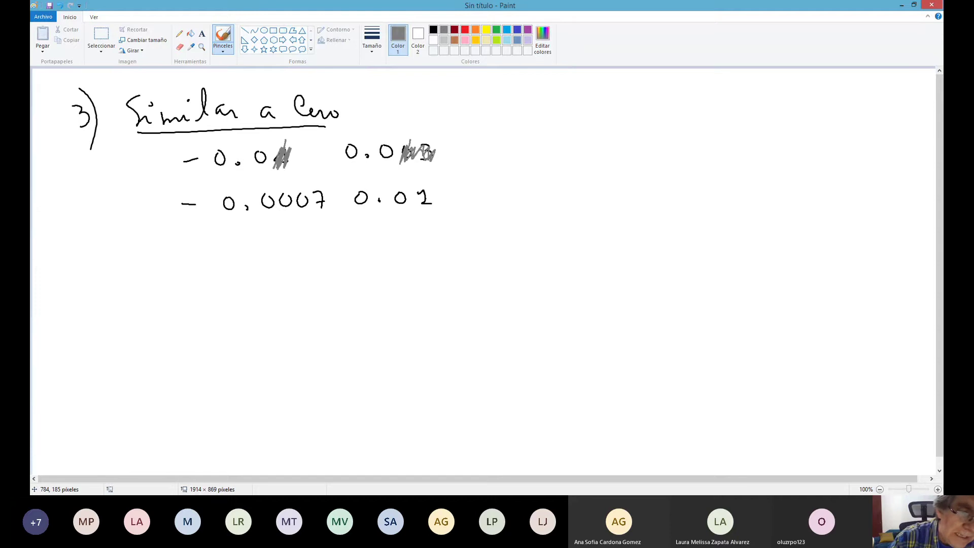
pyautogui.moveTo(283, 190)
pyautogui.mouseDown()
pyautogui.moveTo(286, 208)
pyautogui.moveTo(321, 192)
pyautogui.mouseUp()
pyautogui.moveTo(422, 186); pyautogui.dragTo(427, 198)
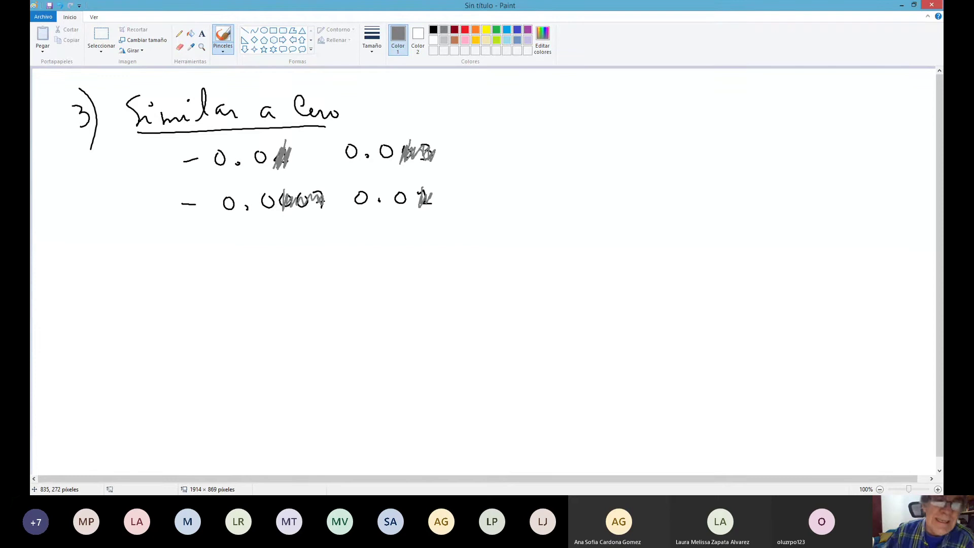
# Extend the underline of "Similar a Cero" slightly in gray and add a colon after the phrase
pyautogui.moveTo(316, 128); pyautogui.dragTo(330, 128)
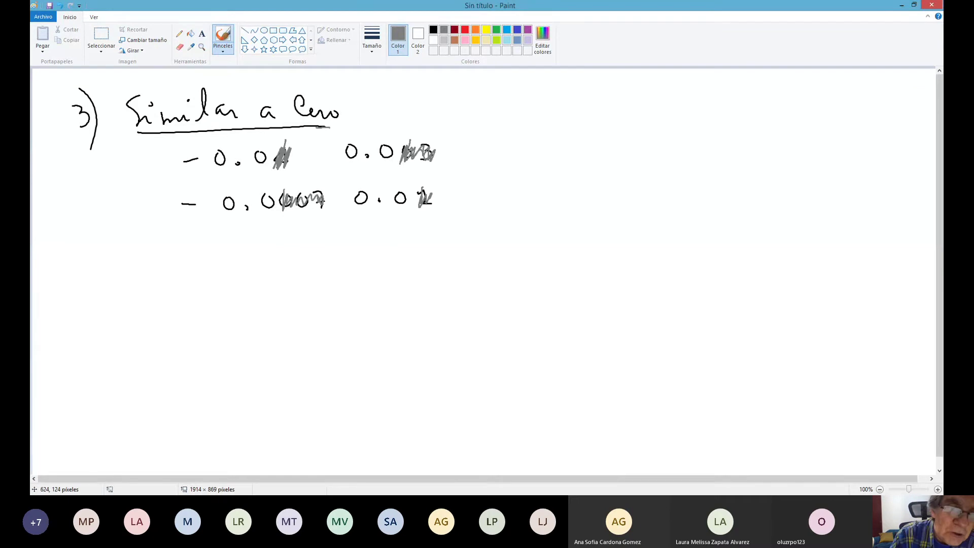
pyautogui.click(384, 104)
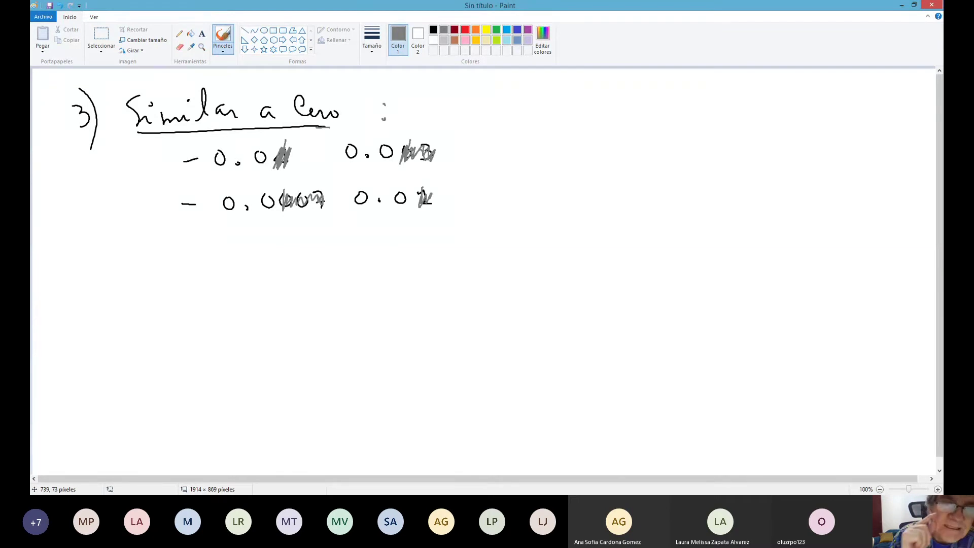
# Write "La Curva es MESOCÚRTICA" in red after the colon following "Similar a Cero"
pyautogui.click(465, 29)
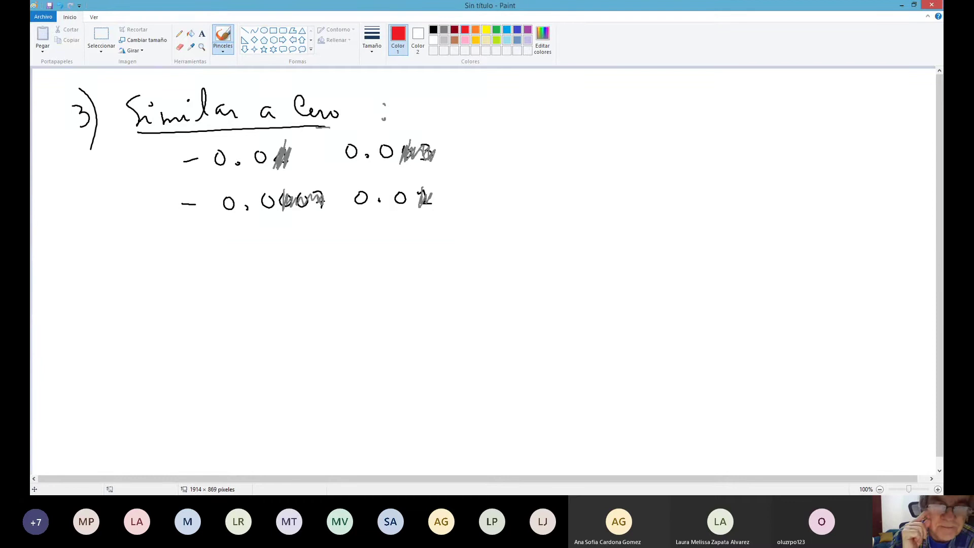
pyautogui.moveTo(427, 86)
pyautogui.mouseDown()
pyautogui.moveTo(435, 117)
pyautogui.moveTo(490, 103)
pyautogui.moveTo(510, 117)
pyautogui.moveTo(590, 111)
pyautogui.moveTo(584, 117)
pyautogui.mouseUp()
pyautogui.moveTo(593, 104)
pyautogui.mouseDown()
pyautogui.moveTo(605, 119)
pyautogui.moveTo(629, 100)
pyautogui.moveTo(667, 118)
pyautogui.moveTo(689, 110)
pyautogui.moveTo(753, 119)
pyautogui.moveTo(761, 104)
pyautogui.moveTo(772, 120)
pyautogui.moveTo(775, 106)
pyautogui.mouseUp()
pyautogui.moveTo(786, 109)
pyautogui.mouseDown()
pyautogui.moveTo(786, 119)
pyautogui.moveTo(798, 110)
pyautogui.moveTo(804, 120)
pyautogui.mouseUp()
pyautogui.moveTo(795, 116); pyautogui.dragTo(801, 116)
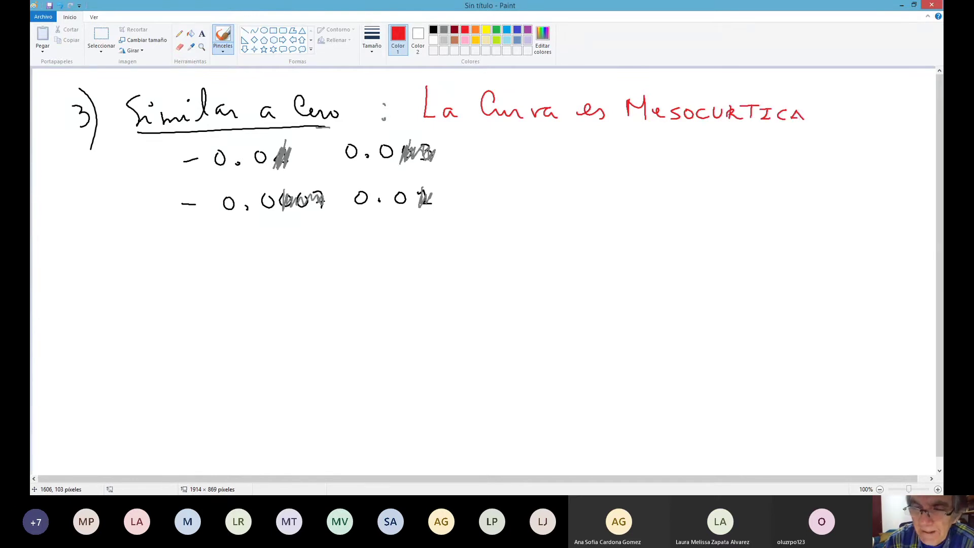
pyautogui.moveTo(724, 87); pyautogui.dragTo(720, 96)
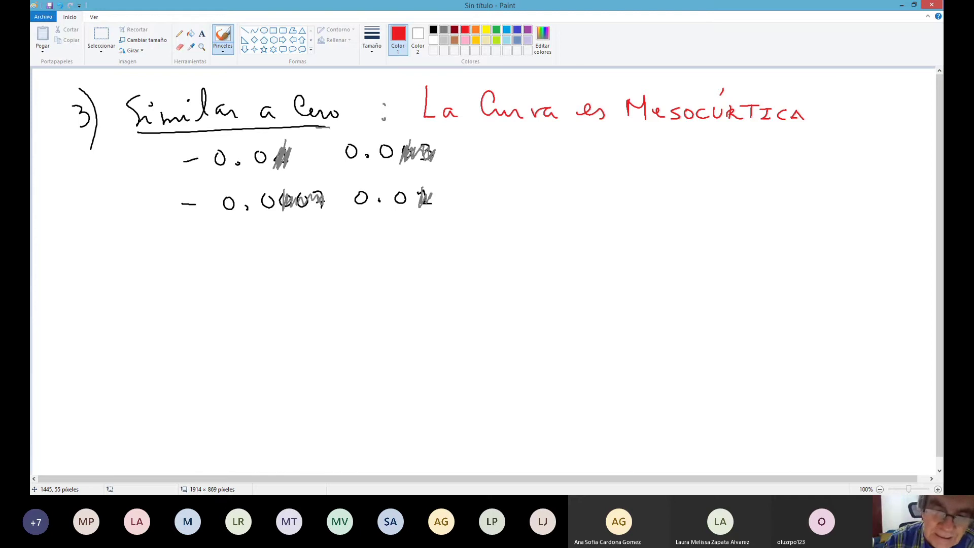
# Write 'Hay una concentración "Normal"' in red beneath the line "La Curva es MESOCÚRTICA"
pyautogui.moveTo(470, 146)
pyautogui.mouseDown()
pyautogui.moveTo(471, 167)
pyautogui.moveTo(482, 162)
pyautogui.mouseUp()
pyautogui.moveTo(482, 144); pyautogui.dragTo(483, 168)
pyautogui.moveTo(497, 158)
pyautogui.mouseDown()
pyautogui.moveTo(510, 164)
pyautogui.moveTo(507, 191)
pyautogui.moveTo(542, 159)
pyautogui.moveTo(678, 166)
pyautogui.moveTo(674, 154)
pyautogui.moveTo(706, 166)
pyautogui.mouseUp()
pyautogui.moveTo(712, 159)
pyautogui.mouseDown()
pyautogui.moveTo(706, 167)
pyautogui.moveTo(743, 166)
pyautogui.moveTo(756, 151)
pyautogui.mouseUp()
pyautogui.moveTo(763, 143)
pyautogui.mouseDown()
pyautogui.moveTo(786, 166)
pyautogui.moveTo(844, 167)
pyautogui.moveTo(855, 151)
pyautogui.mouseUp()
pyautogui.moveTo(859, 142); pyautogui.dragTo(857, 151)
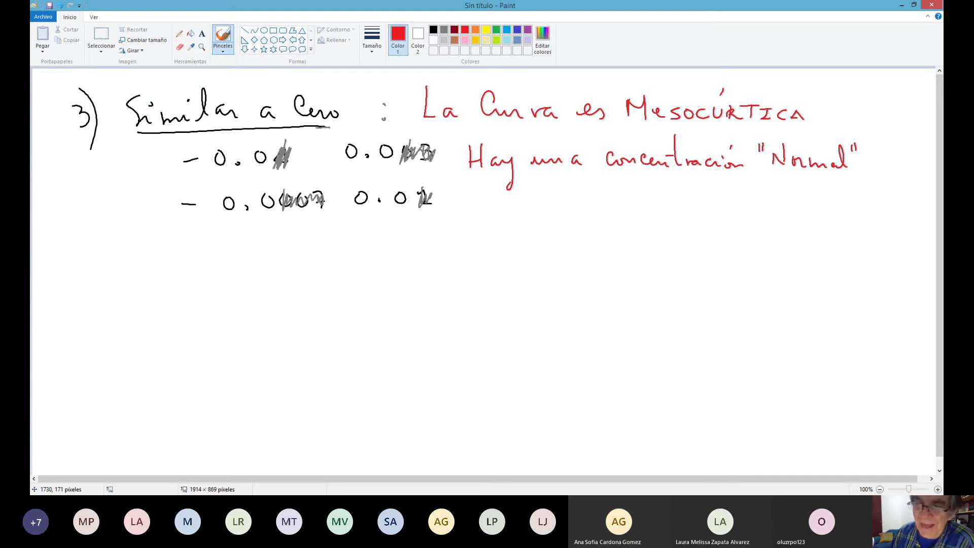
# Continue the red explanation on the line below with "de observaciones alrededor del valor central"
pyautogui.moveTo(471, 199)
pyautogui.mouseDown()
pyautogui.moveTo(465, 207)
pyautogui.moveTo(477, 211)
pyautogui.mouseUp()
pyautogui.moveTo(478, 206); pyautogui.dragTo(486, 212)
pyautogui.moveTo(511, 202); pyautogui.dragTo(511, 203)
pyautogui.moveTo(516, 181)
pyautogui.mouseDown()
pyautogui.moveTo(524, 212)
pyautogui.moveTo(658, 211)
pyautogui.moveTo(662, 189)
pyautogui.moveTo(669, 211)
pyautogui.moveTo(837, 211)
pyautogui.moveTo(853, 198)
pyautogui.moveTo(916, 206)
pyautogui.mouseUp()
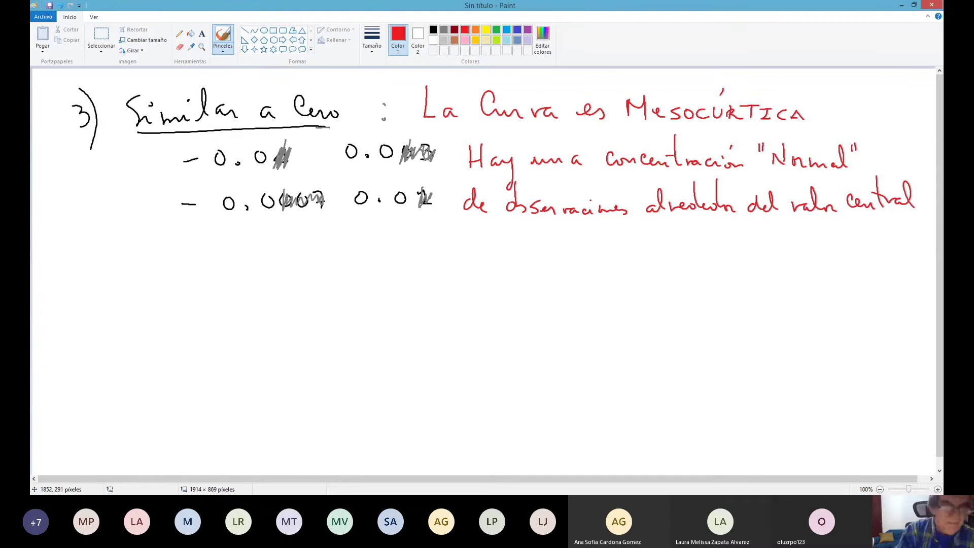
# Draw a red baseline with a flat, low bell curve above it and label the curve "Platicúrtica" with an arrow
pyautogui.moveTo(191, 387)
pyautogui.mouseDown()
pyautogui.moveTo(408, 404)
pyautogui.moveTo(685, 400)
pyautogui.mouseUp()
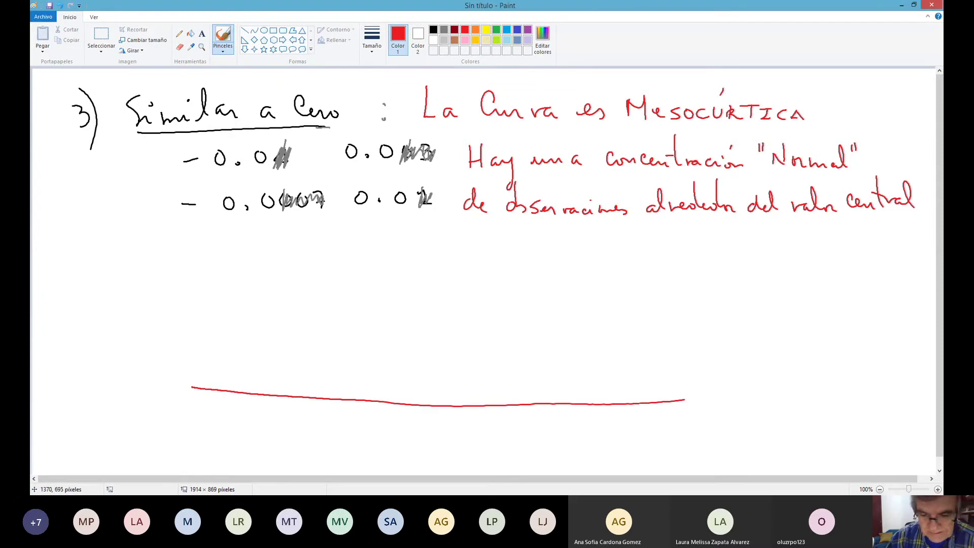
pyautogui.moveTo(225, 377)
pyautogui.mouseDown()
pyautogui.moveTo(355, 384)
pyautogui.moveTo(504, 359)
pyautogui.moveTo(674, 386)
pyautogui.mouseUp()
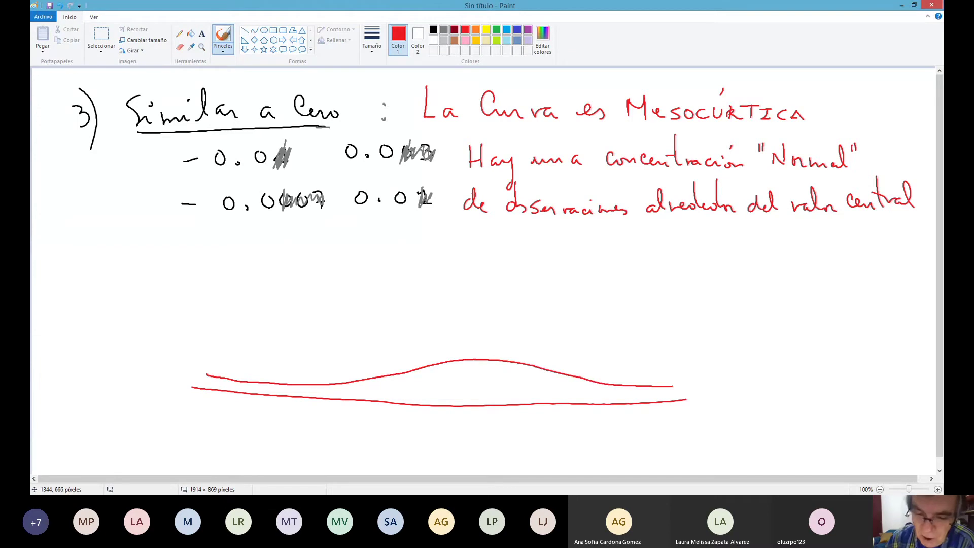
pyautogui.moveTo(673, 340); pyautogui.dragTo(619, 370)
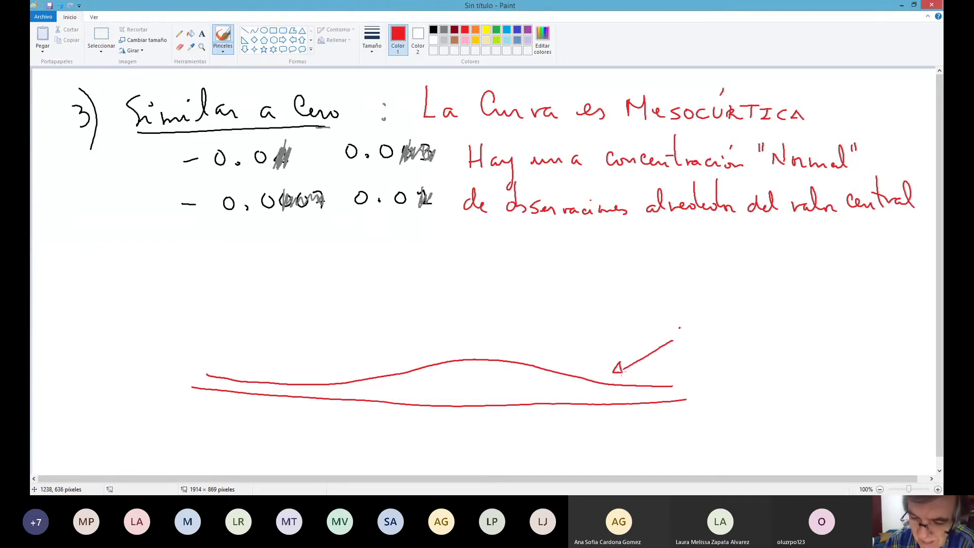
pyautogui.moveTo(680, 327)
pyautogui.mouseDown()
pyautogui.moveTo(681, 343)
pyautogui.moveTo(681, 332)
pyautogui.moveTo(713, 340)
pyautogui.mouseUp()
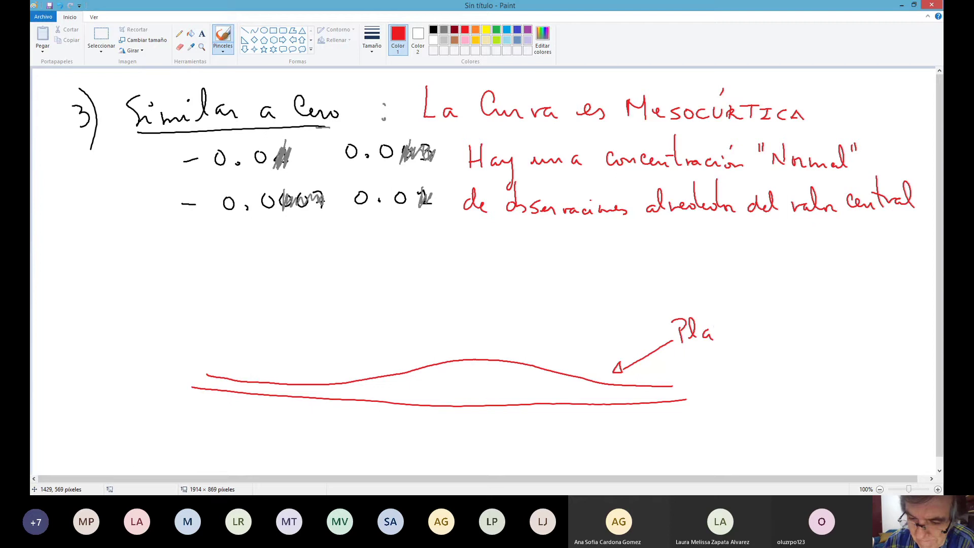
pyautogui.moveTo(718, 305)
pyautogui.mouseDown()
pyautogui.moveTo(719, 334)
pyautogui.moveTo(727, 324)
pyautogui.moveTo(735, 339)
pyautogui.moveTo(768, 339)
pyautogui.mouseUp()
pyautogui.moveTo(763, 301)
pyautogui.mouseDown()
pyautogui.moveTo(770, 329)
pyautogui.moveTo(788, 341)
pyautogui.mouseUp()
pyautogui.moveTo(802, 332); pyautogui.dragTo(805, 339)
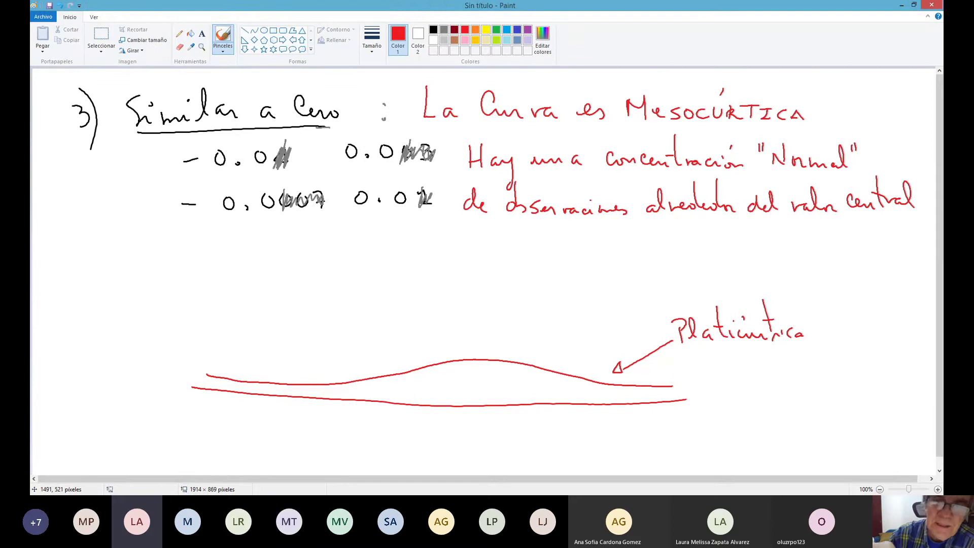
# Draw a tall, narrow blue bell curve over the same baseline and label it "Leptocúrtico" with an arrow
pyautogui.click(517, 30)
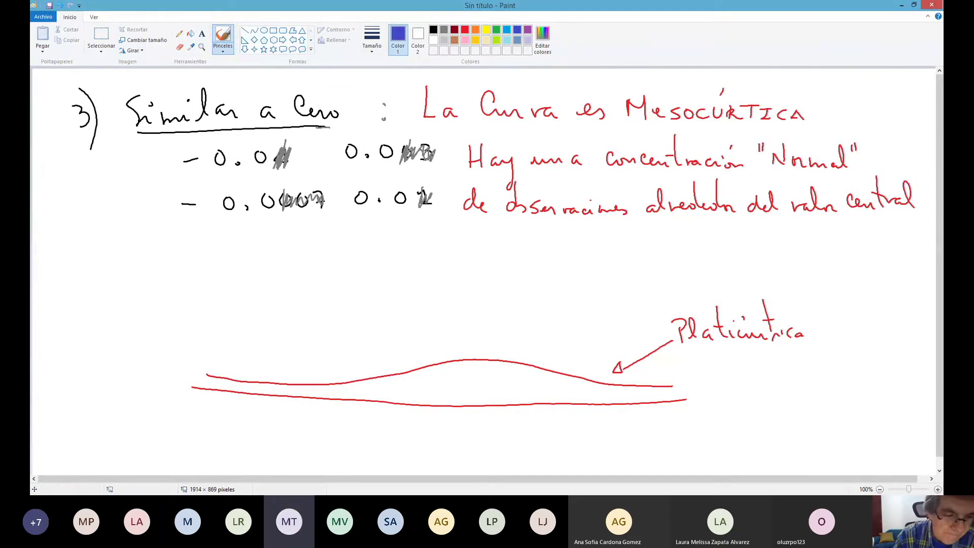
pyautogui.moveTo(218, 386)
pyautogui.mouseDown()
pyautogui.moveTo(297, 398)
pyautogui.moveTo(405, 369)
pyautogui.moveTo(431, 265)
pyautogui.moveTo(478, 200)
pyautogui.moveTo(519, 222)
pyautogui.moveTo(558, 363)
pyautogui.moveTo(575, 381)
pyautogui.moveTo(702, 391)
pyautogui.mouseUp()
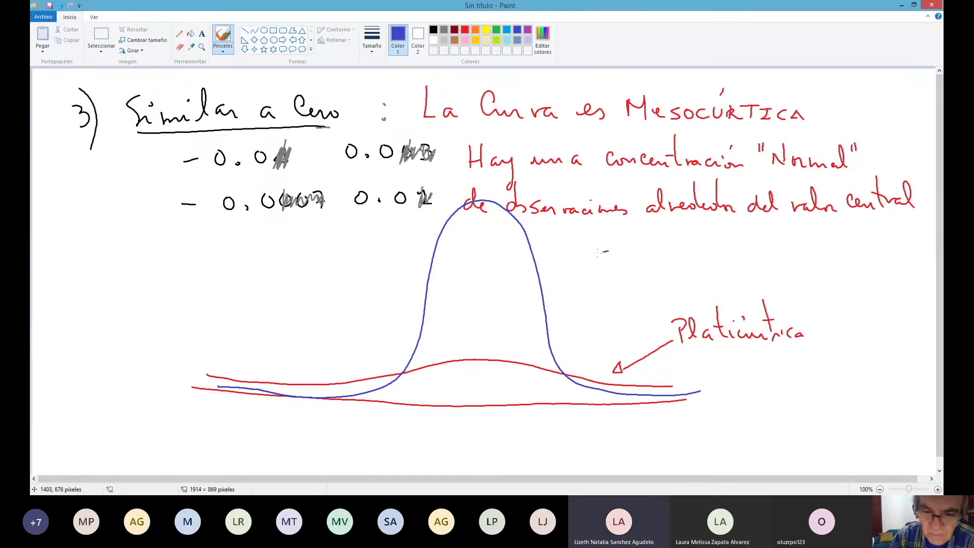
pyautogui.moveTo(601, 253)
pyautogui.mouseDown()
pyautogui.moveTo(557, 263)
pyautogui.moveTo(554, 252)
pyautogui.moveTo(552, 262)
pyautogui.mouseUp()
pyautogui.moveTo(617, 236); pyautogui.dragTo(629, 254)
pyautogui.moveTo(629, 251); pyautogui.dragTo(644, 264)
pyautogui.moveTo(640, 249)
pyautogui.mouseDown()
pyautogui.moveTo(654, 243)
pyautogui.moveTo(645, 261)
pyautogui.moveTo(662, 248)
pyautogui.moveTo(716, 242)
pyautogui.mouseUp()
pyautogui.moveTo(711, 242); pyautogui.dragTo(711, 252)
pyautogui.moveTo(718, 247); pyautogui.dragTo(734, 250)
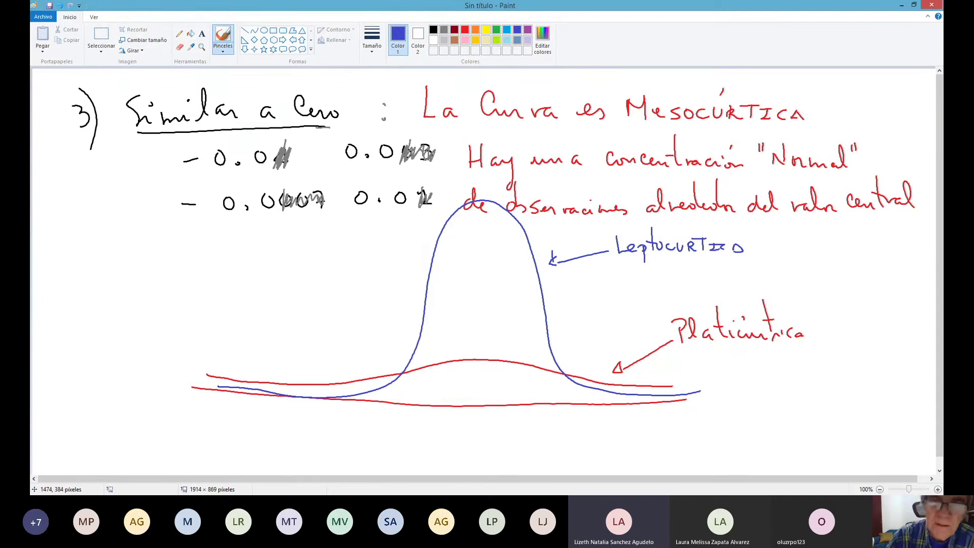
# Draw a medium-height green bell curve between the other two and label it "Mesocúrtica" with an arrow
pyautogui.click(496, 29)
pyautogui.moveTo(273, 388)
pyautogui.mouseDown()
pyautogui.moveTo(305, 395)
pyautogui.moveTo(406, 374)
pyautogui.moveTo(499, 292)
pyautogui.moveTo(617, 384)
pyautogui.moveTo(721, 390)
pyautogui.mouseUp()
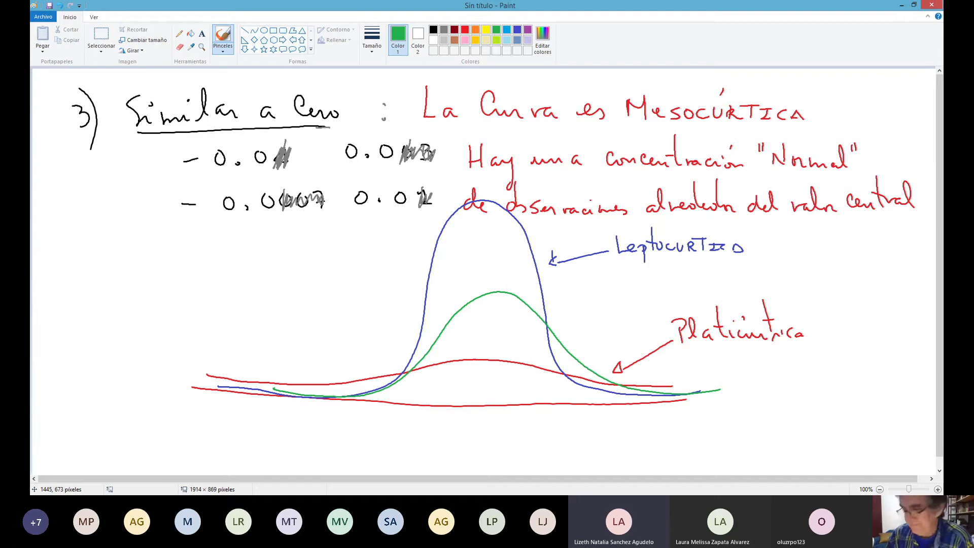
pyautogui.moveTo(554, 307)
pyautogui.mouseDown()
pyautogui.moveTo(633, 287)
pyautogui.moveTo(561, 312)
pyautogui.mouseUp()
pyautogui.moveTo(642, 294)
pyautogui.mouseDown()
pyautogui.moveTo(643, 280)
pyautogui.moveTo(659, 291)
pyautogui.moveTo(728, 291)
pyautogui.moveTo(735, 282)
pyautogui.moveTo(770, 292)
pyautogui.mouseUp()
pyautogui.moveTo(709, 267); pyautogui.dragTo(706, 271)
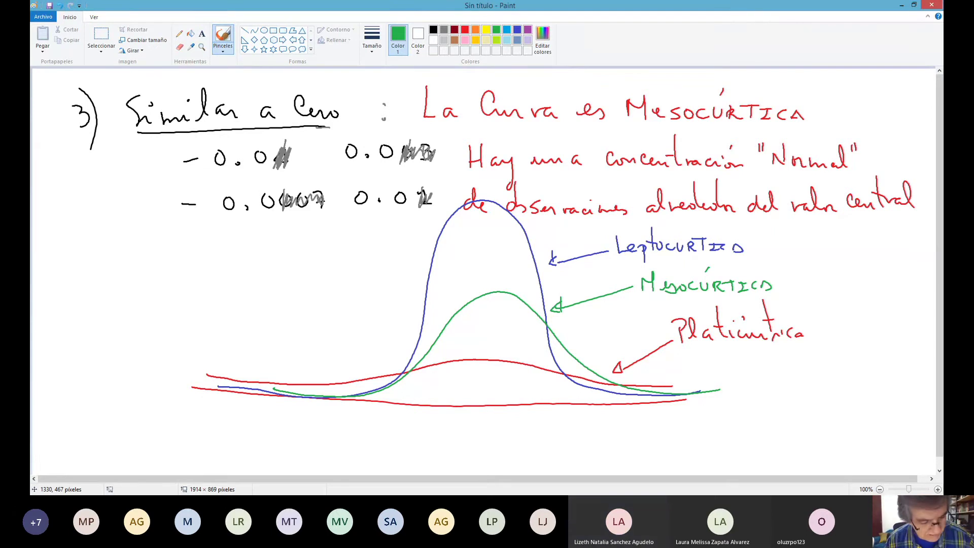
# In green, underline the "Platicúrtica" and "Leptocúrtico" labels and the first two red text lines, and underline and circle "Similar a Cero"
pyautogui.moveTo(680, 355); pyautogui.dragTo(802, 352)
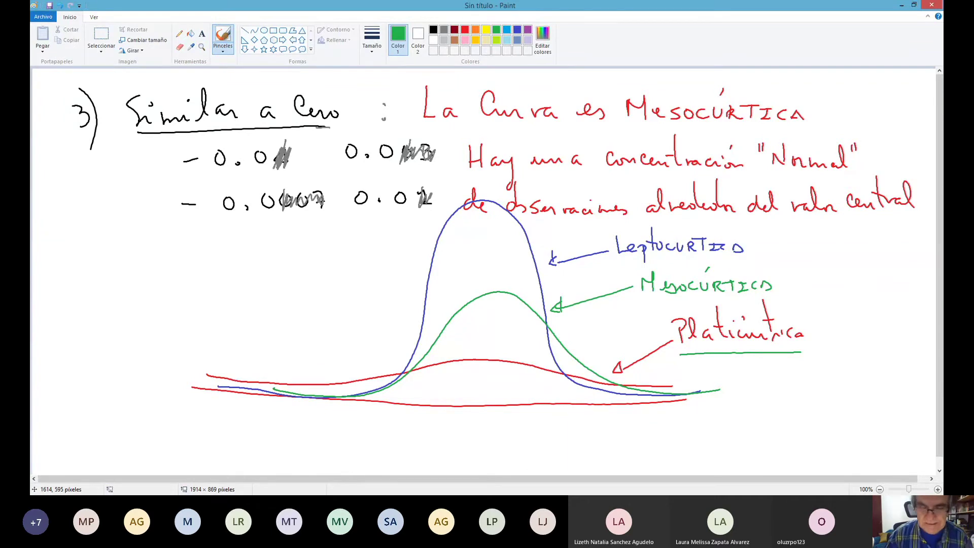
pyautogui.moveTo(625, 262); pyautogui.dragTo(740, 262)
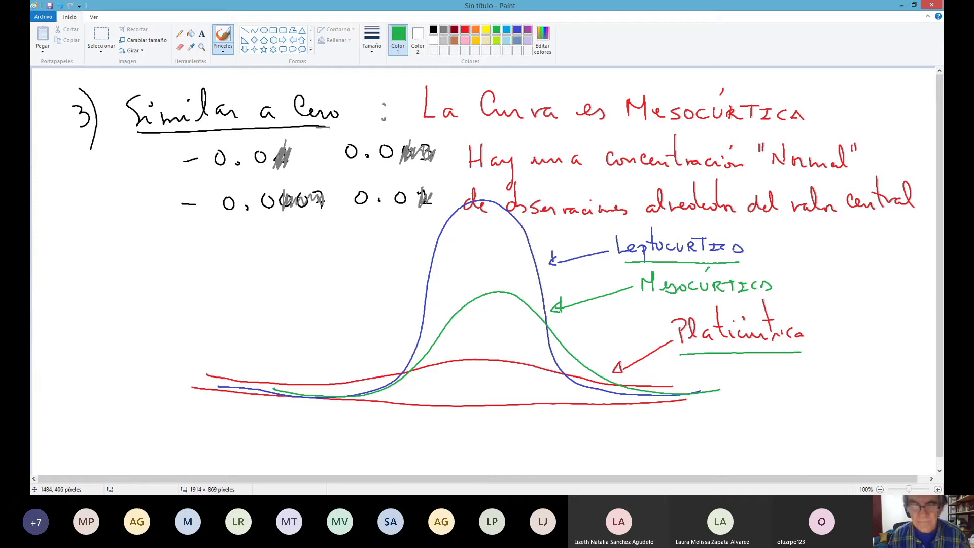
pyautogui.moveTo(136, 134)
pyautogui.mouseDown()
pyautogui.moveTo(333, 132)
pyautogui.moveTo(157, 135)
pyautogui.moveTo(287, 138)
pyautogui.moveTo(346, 109)
pyautogui.moveTo(258, 74)
pyautogui.moveTo(130, 94)
pyautogui.moveTo(121, 133)
pyautogui.mouseUp()
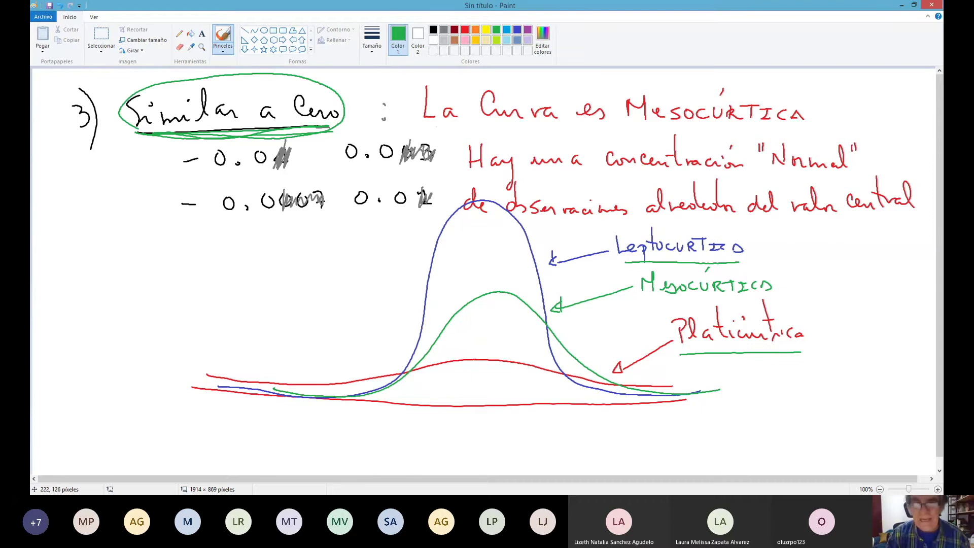
pyautogui.moveTo(437, 125); pyautogui.dragTo(810, 131)
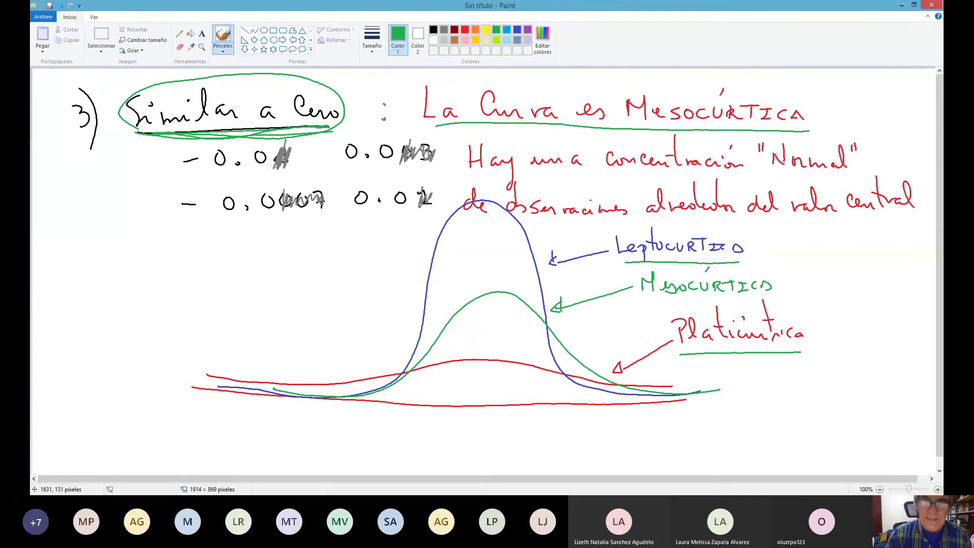
pyautogui.moveTo(473, 176); pyautogui.dragTo(852, 175)
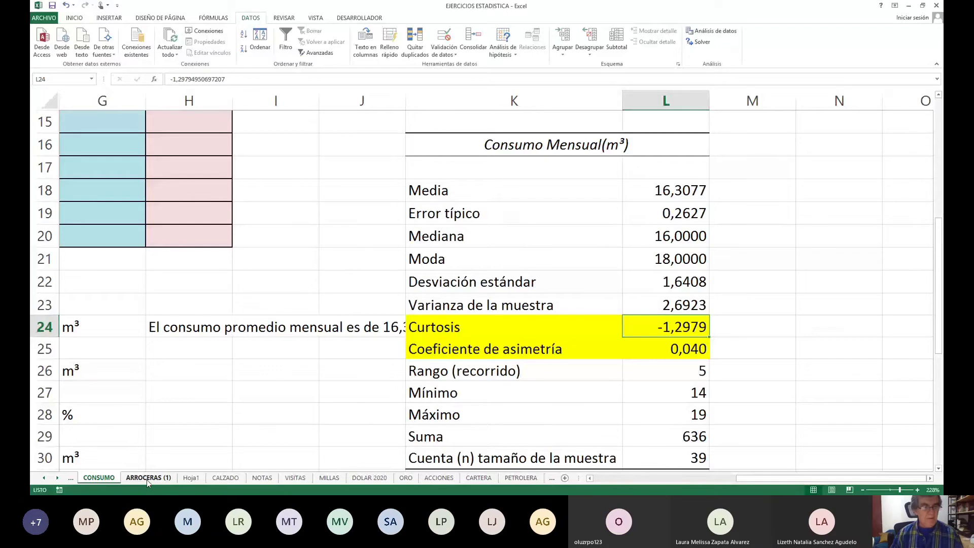
# Go to Excel's ARROCERAS (1) sheet, and in Paint open "Foto Estadística Descriptiva Venta de Ollas Arroceras" without saving the drawing
pyautogui.click(147, 480)
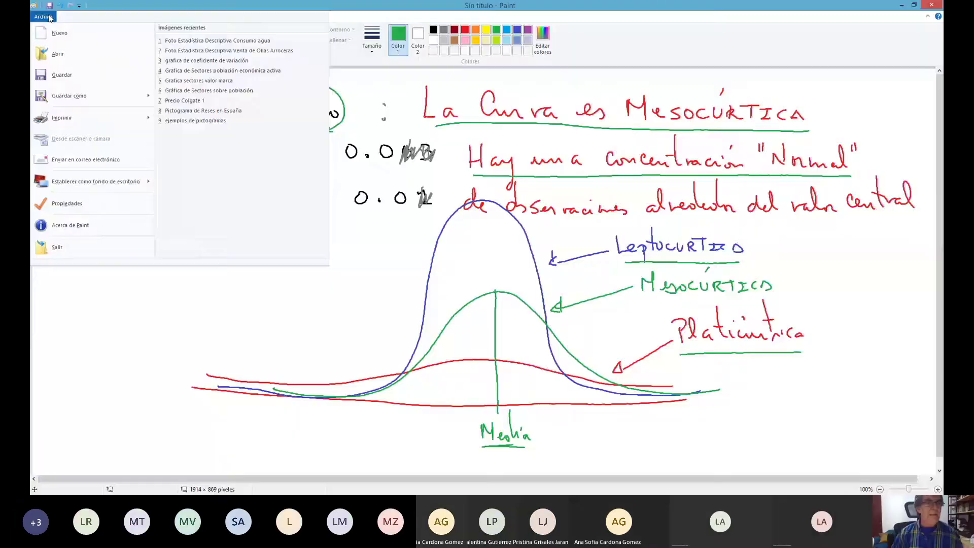
pyautogui.click(207, 51)
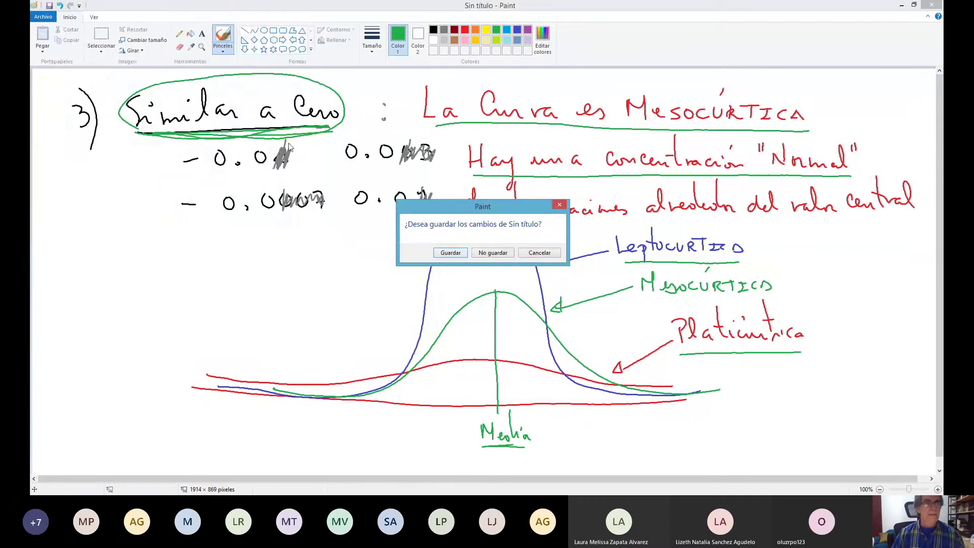
pyautogui.click(485, 253)
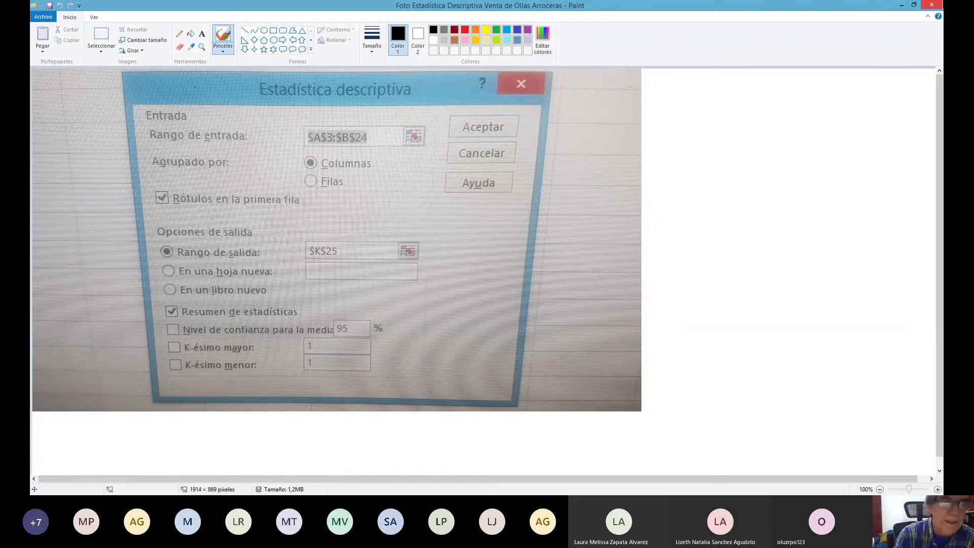
# Underline the photographed dialog's title "Estadística descriptiva" in black and write "2)" in the blank area beside the photo
pyautogui.moveTo(260, 103); pyautogui.dragTo(414, 107)
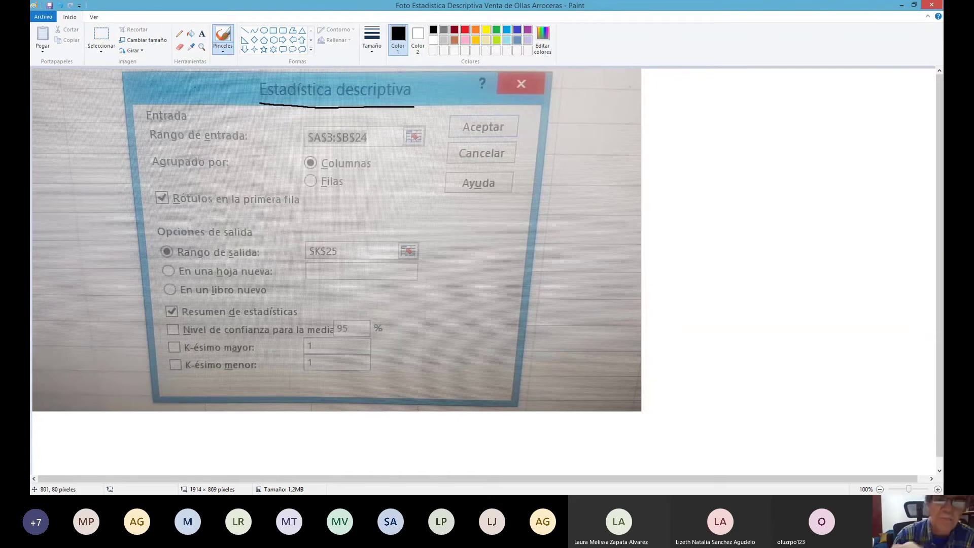
pyautogui.moveTo(658, 102); pyautogui.dragTo(673, 123)
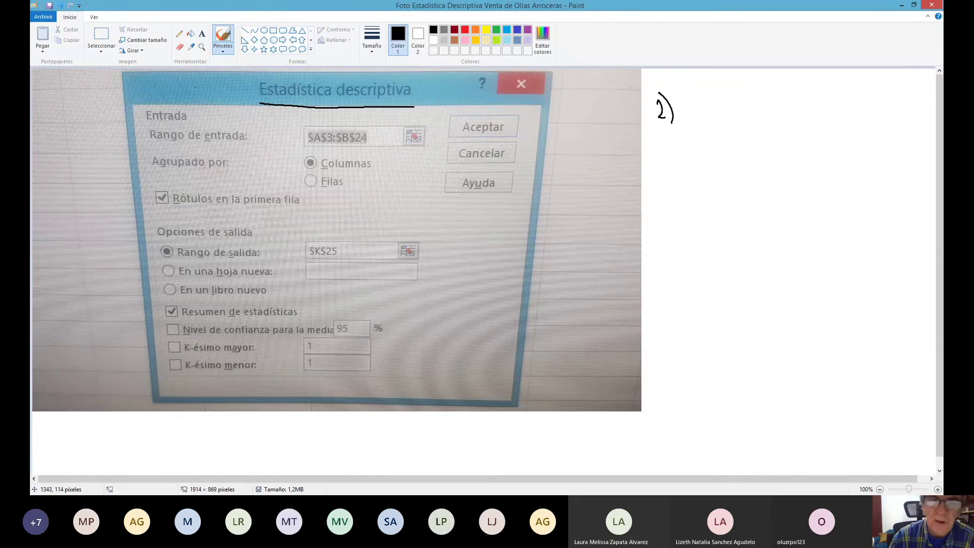
# Circle the input range $A$3:$B$24 in red and write "Datos A3:B24" in red beside the black "2)"
pyautogui.click(464, 29)
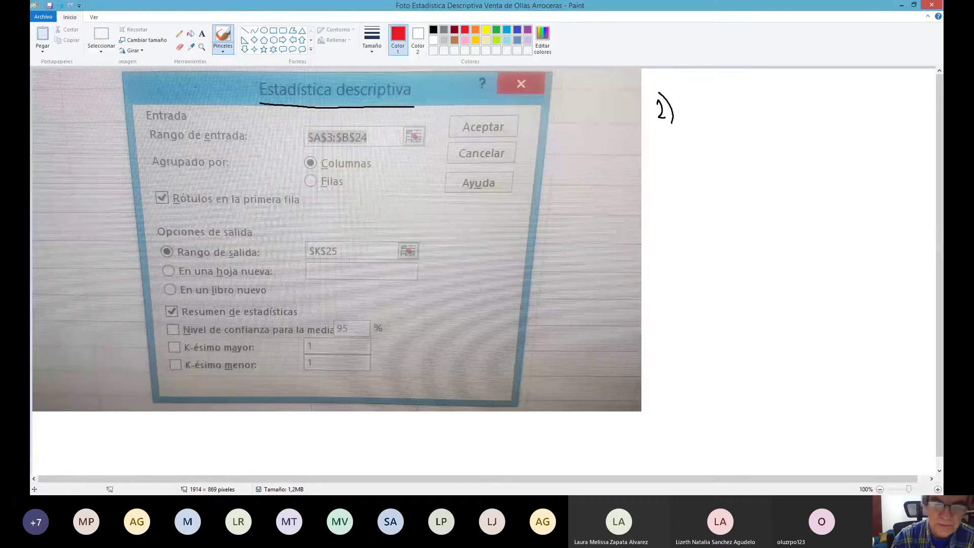
pyautogui.moveTo(439, 122)
pyautogui.mouseDown()
pyautogui.moveTo(345, 120)
pyautogui.moveTo(290, 148)
pyautogui.moveTo(356, 152)
pyautogui.moveTo(426, 129)
pyautogui.mouseUp()
pyautogui.moveTo(691, 98)
pyautogui.mouseDown()
pyautogui.moveTo(693, 116)
pyautogui.moveTo(727, 116)
pyautogui.mouseUp()
pyautogui.moveTo(721, 106)
pyautogui.mouseDown()
pyautogui.moveTo(738, 103)
pyautogui.moveTo(735, 111)
pyautogui.mouseUp()
pyautogui.moveTo(751, 108); pyautogui.dragTo(746, 117)
pyautogui.moveTo(687, 135)
pyautogui.mouseDown()
pyautogui.moveTo(679, 151)
pyautogui.moveTo(693, 151)
pyautogui.mouseUp()
pyautogui.moveTo(680, 144); pyautogui.dragTo(770, 155)
pyautogui.click(716, 152)
pyautogui.moveTo(767, 147); pyautogui.dragTo(767, 159)
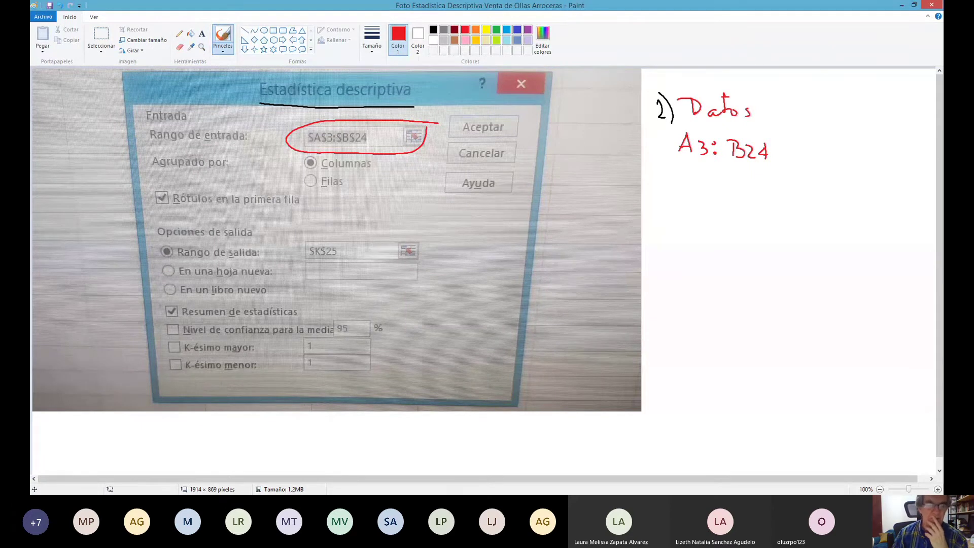
pyautogui.click(137, 494)
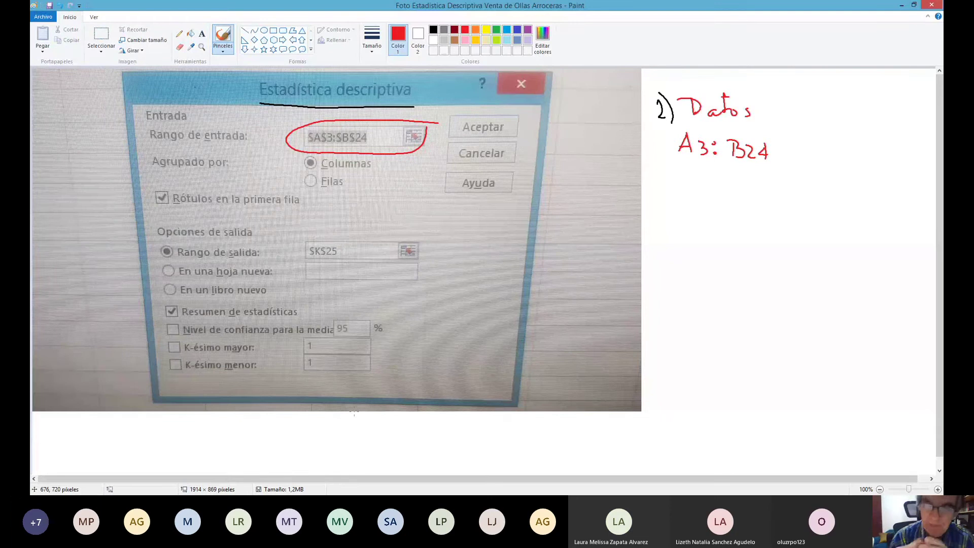
# Circle the Columnas option in red with a check mark and write "2) Columnas" with a check mark below "A3:B24"
pyautogui.moveTo(660, 177); pyautogui.dragTo(669, 195)
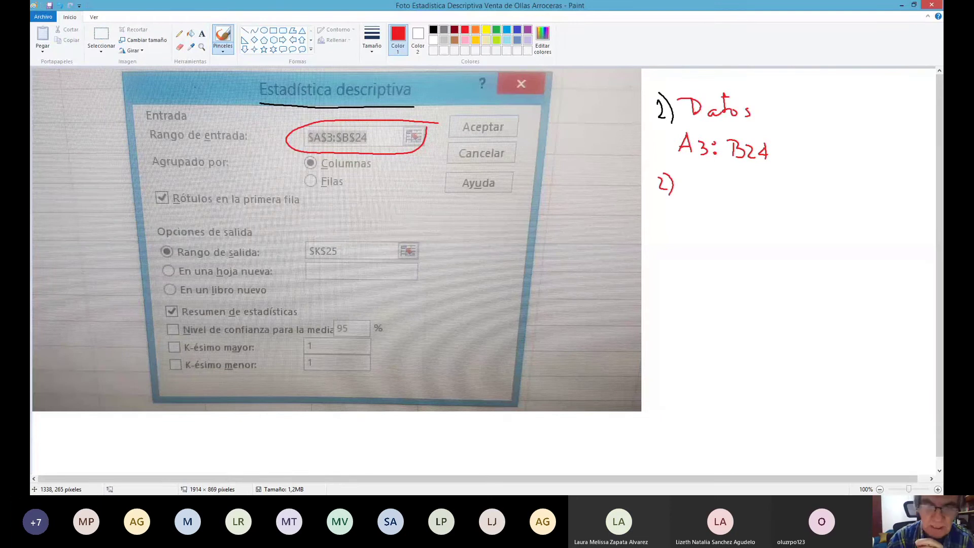
pyautogui.moveTo(388, 163)
pyautogui.mouseDown()
pyautogui.moveTo(315, 147)
pyautogui.moveTo(310, 175)
pyautogui.moveTo(394, 172)
pyautogui.moveTo(421, 154)
pyautogui.mouseUp()
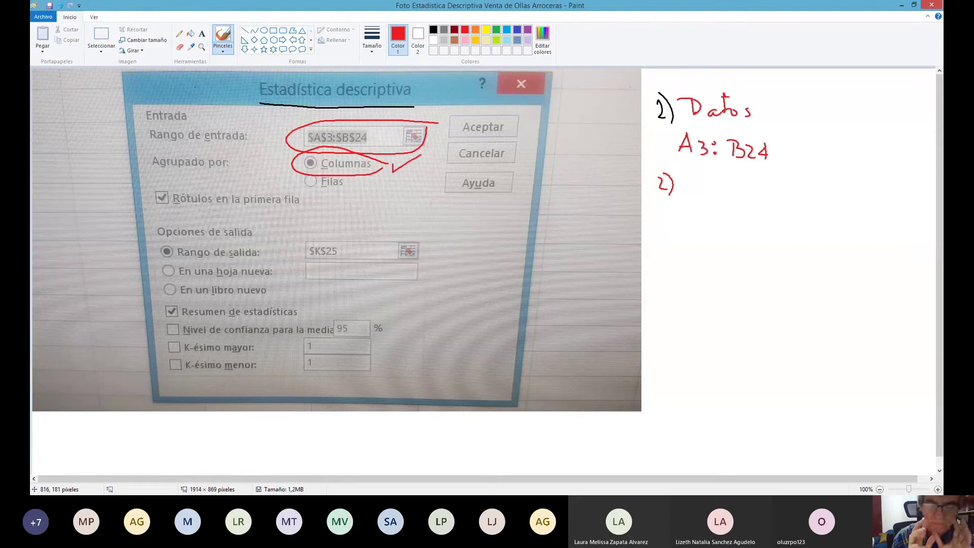
pyautogui.moveTo(692, 179)
pyautogui.mouseDown()
pyautogui.moveTo(690, 192)
pyautogui.moveTo(768, 198)
pyautogui.moveTo(812, 182)
pyautogui.mouseUp()
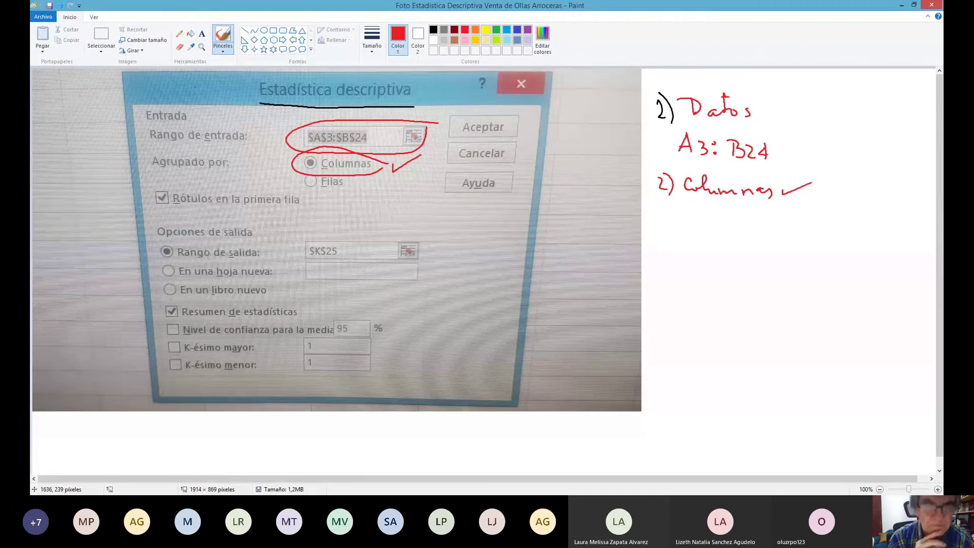
# Circle "Rótulos en la primera fila" in light blue and write "3) Rótulos" with a check mark below "Columnas"
pyautogui.click(507, 29)
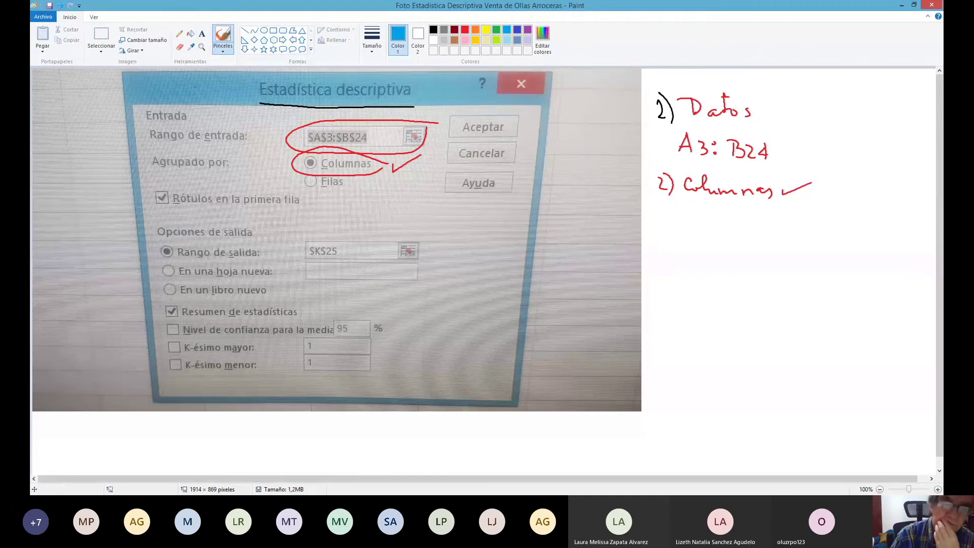
pyautogui.moveTo(314, 192)
pyautogui.mouseDown()
pyautogui.moveTo(150, 195)
pyautogui.moveTo(200, 216)
pyautogui.moveTo(311, 205)
pyautogui.moveTo(310, 191)
pyautogui.mouseUp()
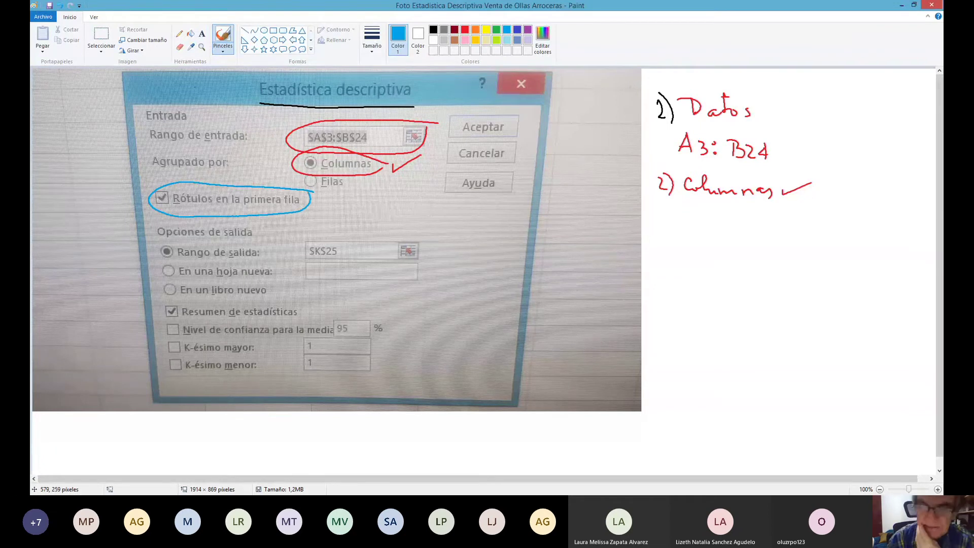
pyautogui.moveTo(660, 224)
pyautogui.mouseDown()
pyautogui.moveTo(672, 241)
pyautogui.moveTo(763, 235)
pyautogui.moveTo(761, 243)
pyautogui.mouseUp()
pyautogui.moveTo(785, 231); pyautogui.dragTo(816, 220)
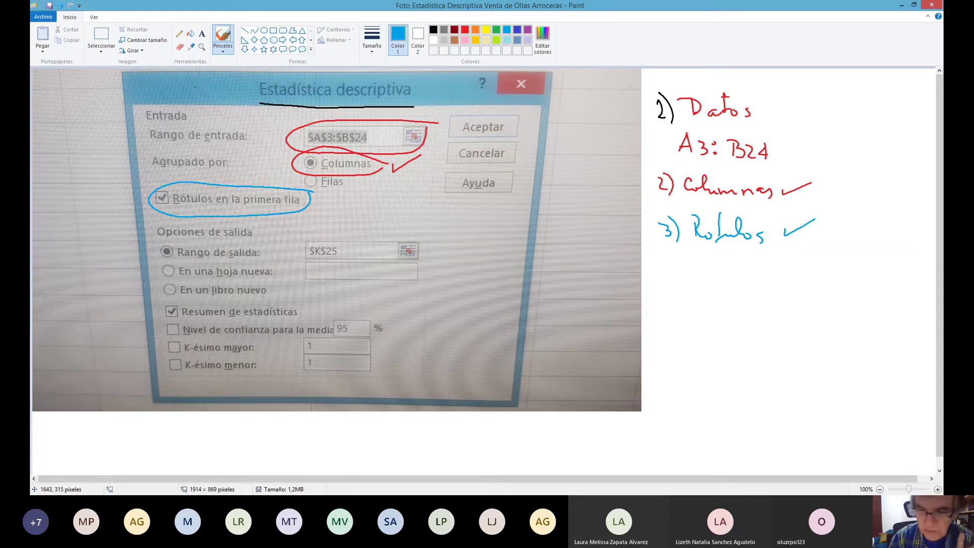
# Handwrite the blue note "4) Resultados K25" beside the dialog picture and circle the $K$25 output range
pyautogui.moveTo(669, 264)
pyautogui.mouseDown()
pyautogui.moveTo(671, 278)
pyautogui.moveTo(678, 265)
pyautogui.moveTo(703, 262)
pyautogui.moveTo(729, 285)
pyautogui.moveTo(747, 283)
pyautogui.moveTo(749, 259)
pyautogui.mouseUp()
pyautogui.moveTo(755, 257); pyautogui.dragTo(756, 281)
pyautogui.moveTo(751, 275); pyautogui.dragTo(801, 287)
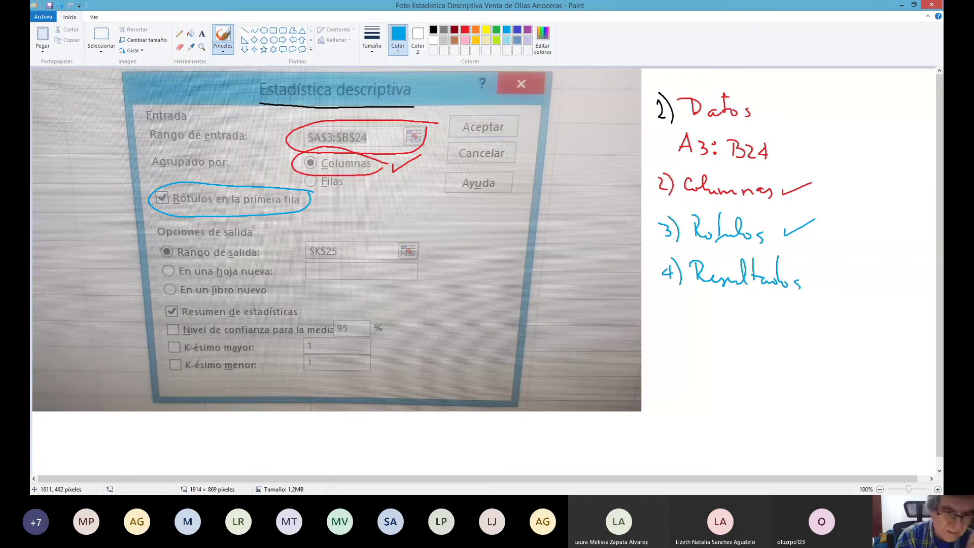
pyautogui.moveTo(290, 263)
pyautogui.mouseDown()
pyautogui.moveTo(388, 267)
pyautogui.moveTo(429, 238)
pyautogui.moveTo(323, 227)
pyautogui.moveTo(294, 254)
pyautogui.mouseUp()
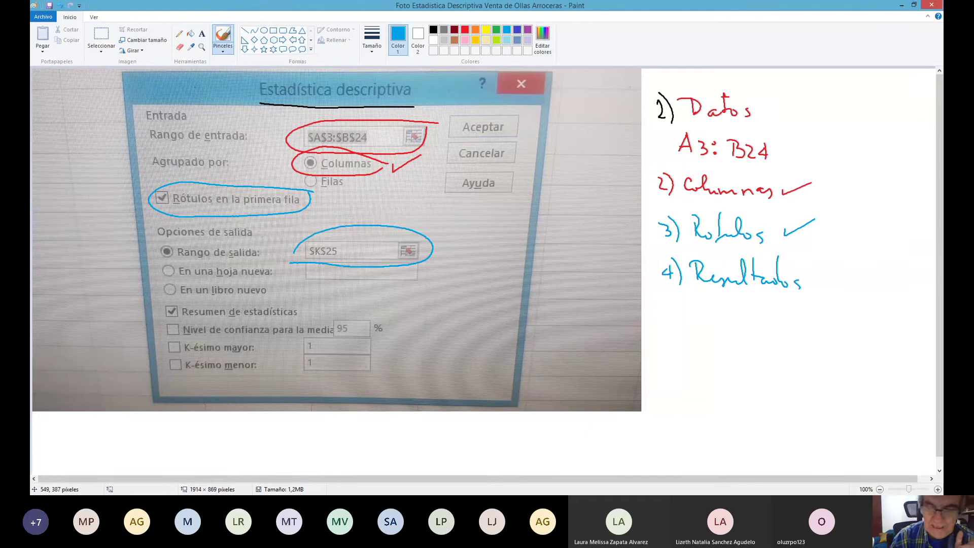
pyautogui.moveTo(823, 265)
pyautogui.mouseDown()
pyautogui.moveTo(824, 283)
pyautogui.moveTo(853, 289)
pyautogui.mouseUp()
pyautogui.click(851, 279)
pyautogui.click(851, 285)
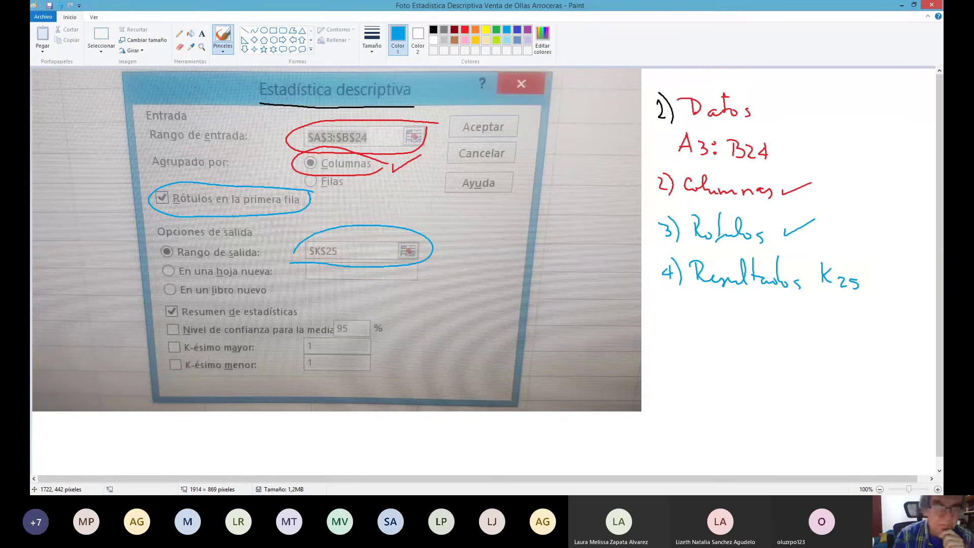
# Circle Resumen de estadísticas and the Aceptar button in blue, and handwrite "5) Resumen de Est" below the fourth note
pyautogui.moveTo(315, 305)
pyautogui.mouseDown()
pyautogui.moveTo(166, 304)
pyautogui.moveTo(175, 326)
pyautogui.moveTo(312, 317)
pyautogui.mouseUp()
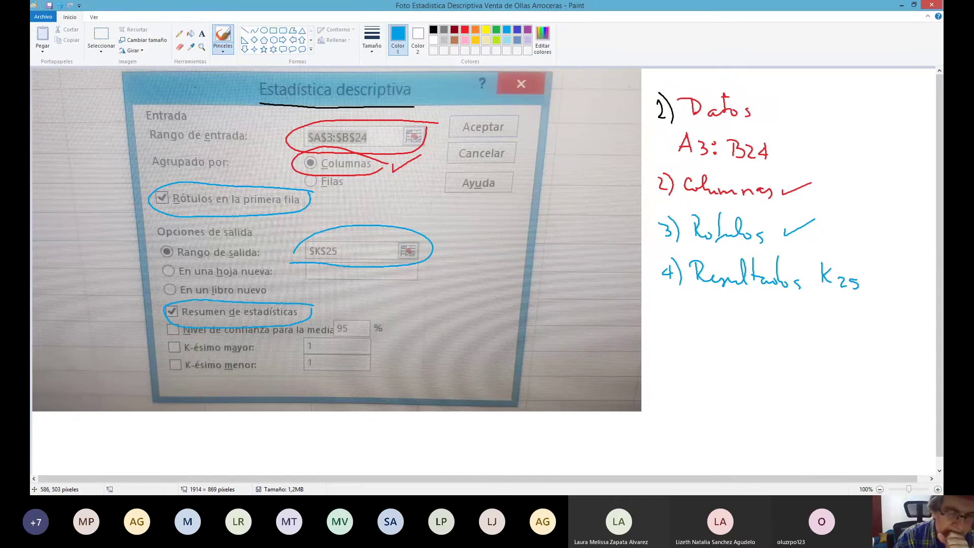
pyautogui.moveTo(668, 313); pyautogui.dragTo(683, 325)
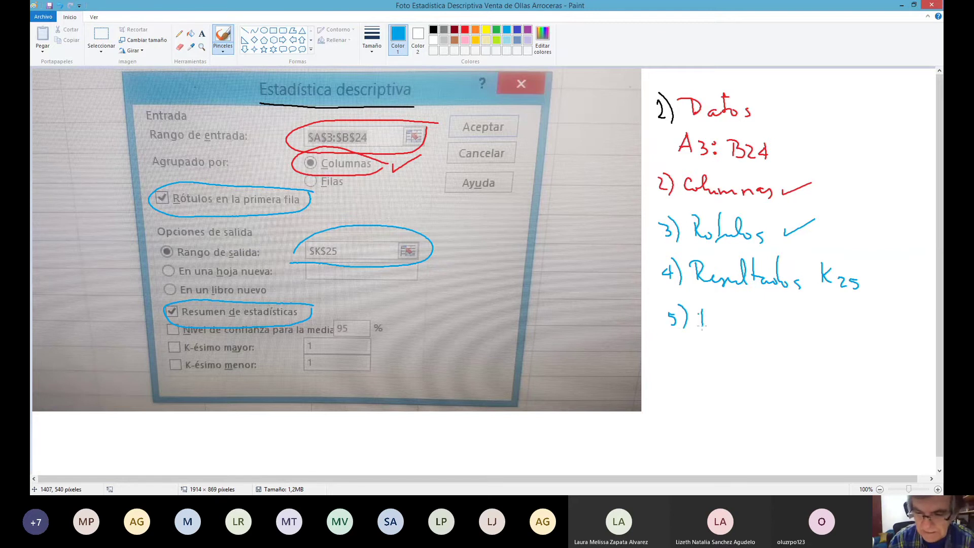
pyautogui.moveTo(702, 328)
pyautogui.mouseDown()
pyautogui.moveTo(798, 324)
pyautogui.moveTo(826, 335)
pyautogui.moveTo(846, 319)
pyautogui.mouseUp()
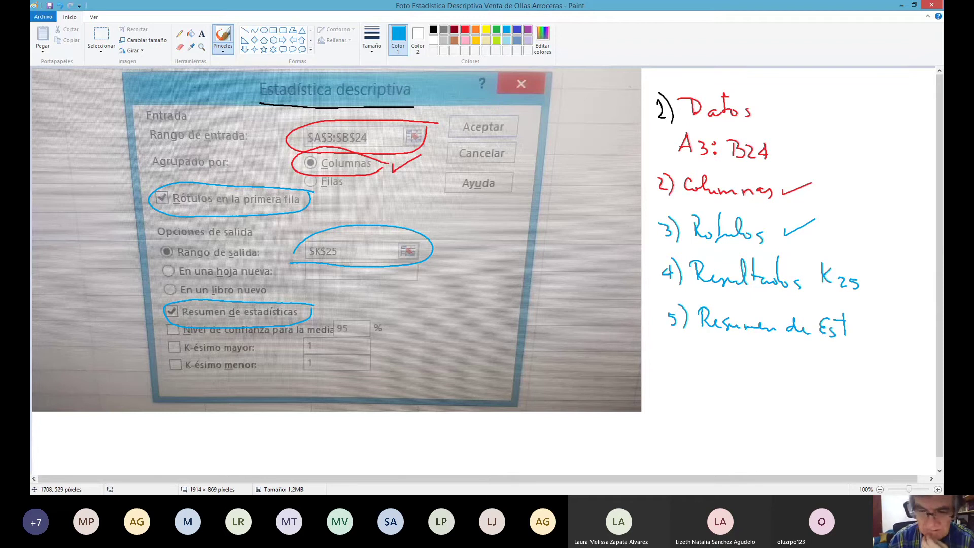
pyautogui.moveTo(528, 125)
pyautogui.mouseDown()
pyautogui.moveTo(486, 109)
pyautogui.moveTo(446, 136)
pyautogui.moveTo(526, 131)
pyautogui.moveTo(526, 115)
pyautogui.mouseUp()
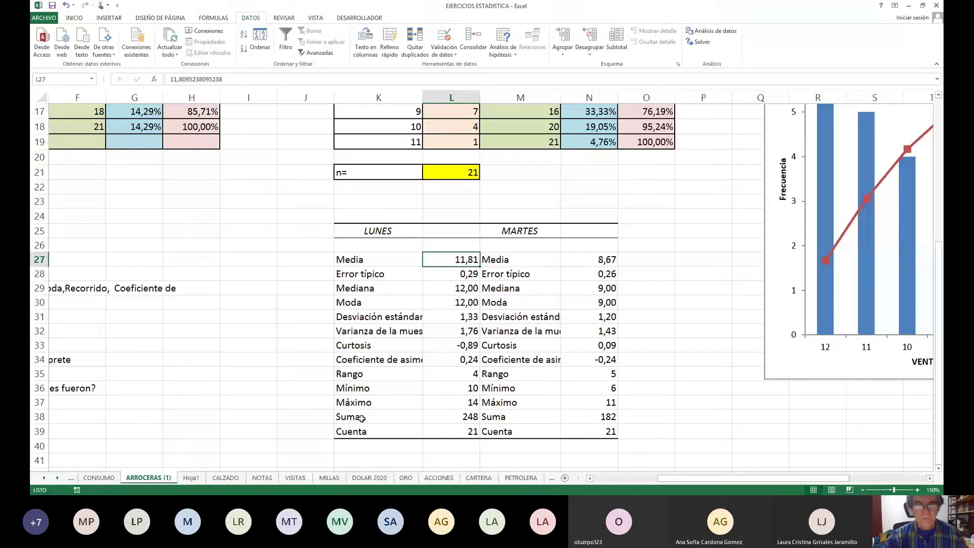
# Switch to the EJERCICIOS ESTADISTICA workbook and examine the LUNES and MARTES descriptive statistics in K25:N39
pyautogui.scroll(-2, 361, 418)
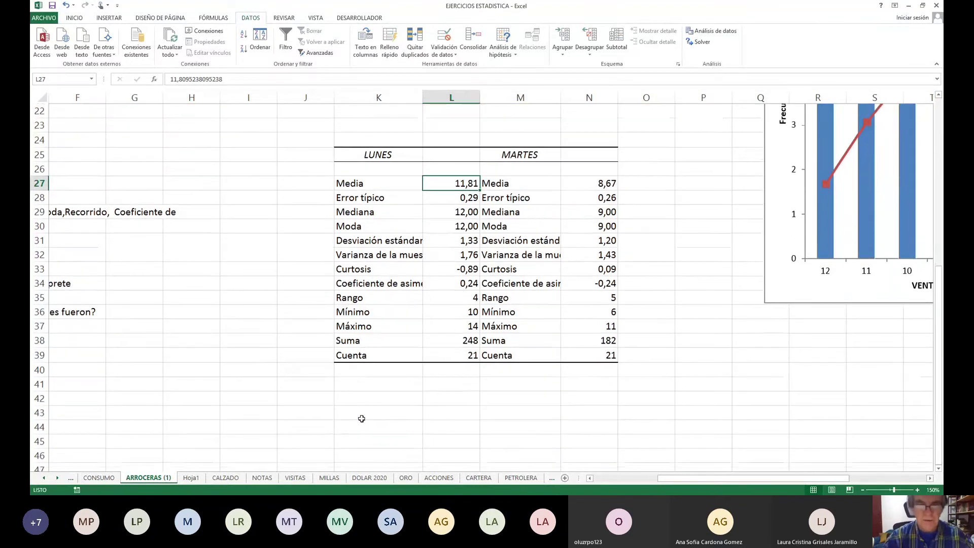
pyautogui.scroll(3, 362, 418)
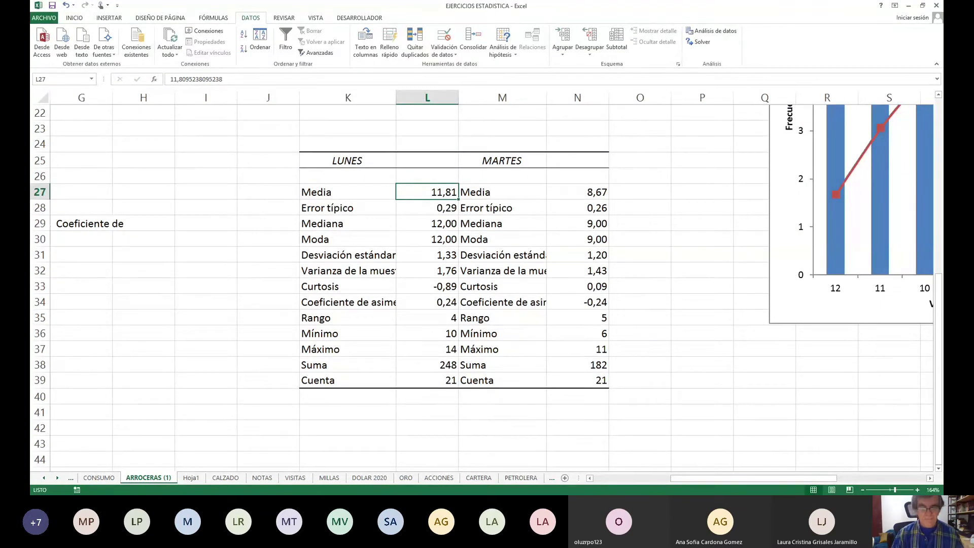
pyautogui.press('Down')
pyautogui.press('Down')
pyautogui.press('Down')
pyautogui.press('Down')
pyautogui.press('Down')
pyautogui.press('Down')
pyautogui.press('Down')
pyautogui.press('Down')
pyautogui.press('Down')
pyautogui.press('Down')
pyautogui.press('Down')
pyautogui.press('Down')
pyautogui.press('Down')
pyautogui.press('Down')
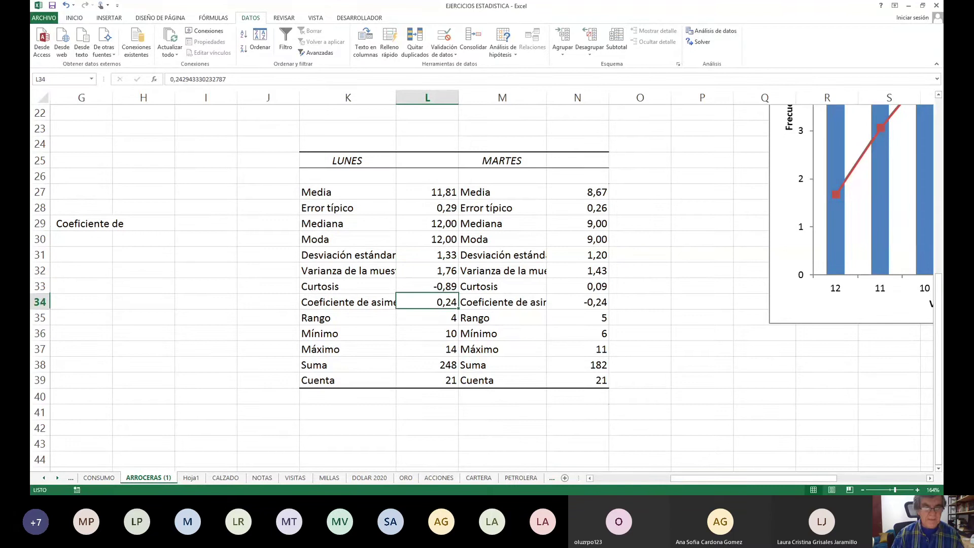
pyautogui.press('Left')
pyautogui.press('Left')
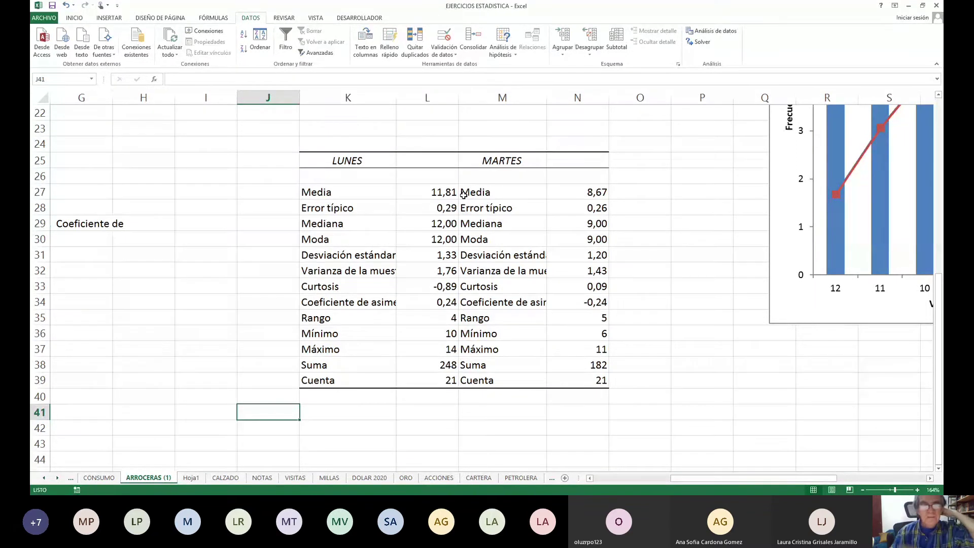
pyautogui.press('Left')
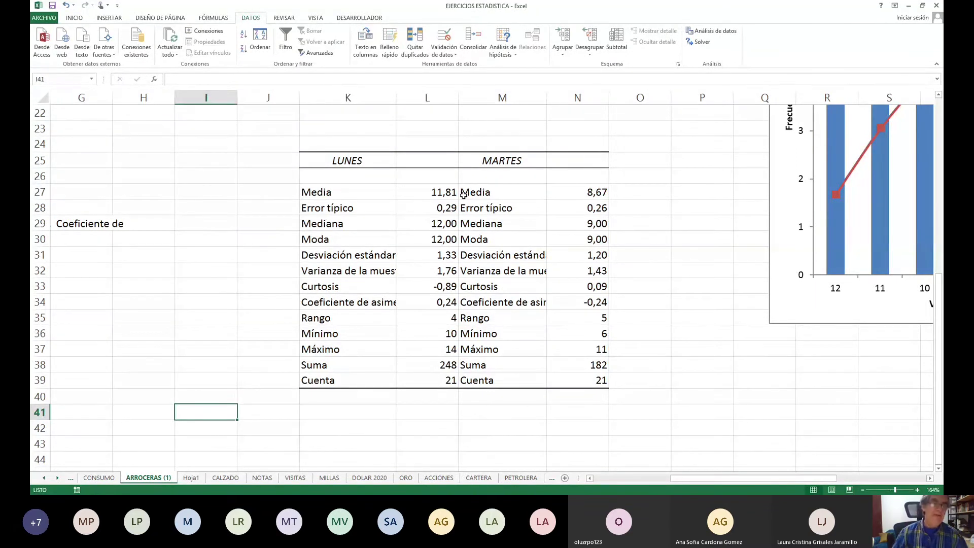
# Return to cell A1 and look across the daily sales data and the Monday and Tuesday frequency tables
pyautogui.hotkey('ctrl', 'Left')
pyautogui.hotkey('ctrl', 'Up')
pyautogui.hotkey('ctrl', 'Up')
pyautogui.hotkey('ctrl', 'Up')
pyautogui.hotkey('ctrl', 'Up')
pyautogui.hotkey('ctrl', 'Up')
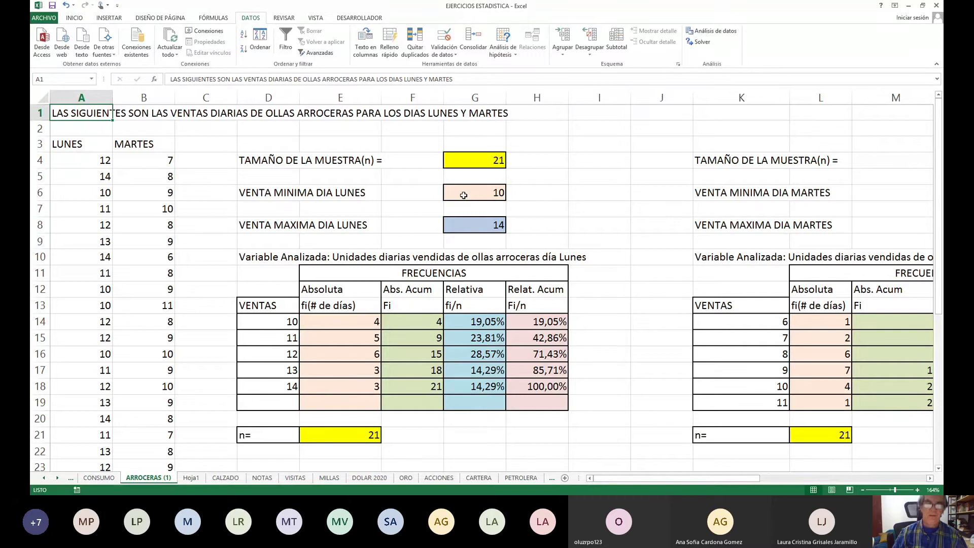
pyautogui.press('Right')
pyautogui.press('Right')
pyautogui.press('Right')
pyautogui.press('Right')
pyautogui.press('Right')
pyautogui.press('Right')
pyautogui.press('Right')
pyautogui.press('Right')
pyautogui.press('Right')
pyautogui.press('Right')
pyautogui.press('Right')
pyautogui.press('Right')
pyautogui.press('Right')
pyautogui.press('Right')
pyautogui.press('Right')
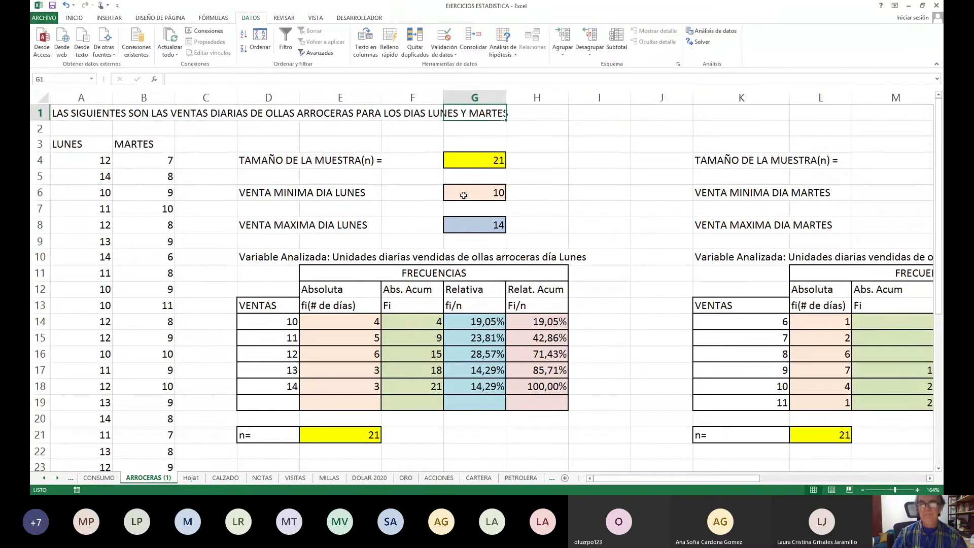
pyautogui.press('Right')
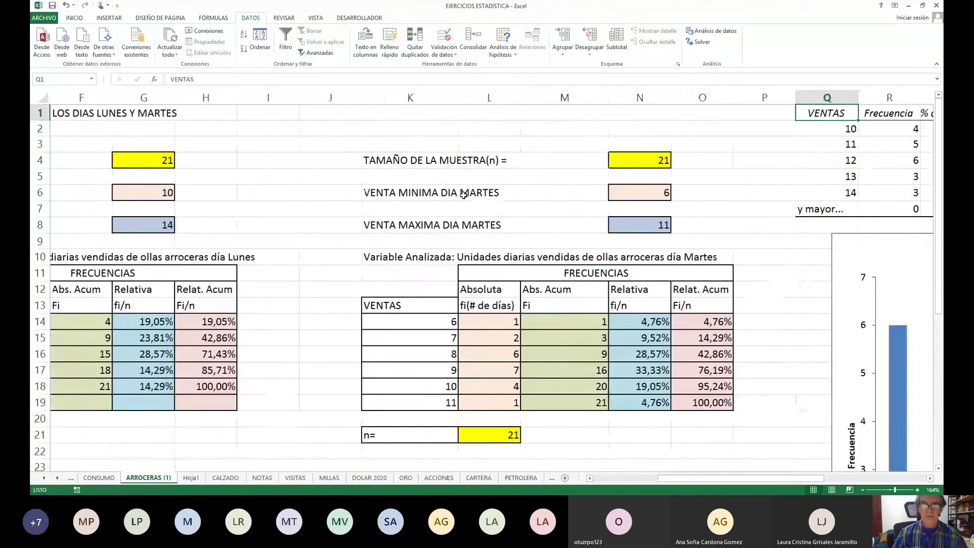
# Go back down to the descriptive statistics table and select the Monday mean in cell L27
pyautogui.press('Down')
pyautogui.press('Down')
pyautogui.press('Down')
pyautogui.press('Down')
pyautogui.press('Down')
pyautogui.press('Down')
pyautogui.press('Down')
pyautogui.press('Down')
pyautogui.press('Down')
pyautogui.press('Down')
pyautogui.press('Down')
pyautogui.press('Down')
pyautogui.press('Down')
pyautogui.press('Down')
pyautogui.press('Down')
pyautogui.press('Down')
pyautogui.press('Down')
pyautogui.press('Down')
pyautogui.press('Down')
pyautogui.press('Down')
pyautogui.press('Down')
pyautogui.press('Down')
pyautogui.press('Down')
pyautogui.press('Down')
pyautogui.press('Down')
pyautogui.press('Down')
pyautogui.press('Down')
pyautogui.press('Down')
pyautogui.press('Down')
pyautogui.press('Down')
pyautogui.press('Down')
pyautogui.press('Down')
pyautogui.press('Down')
pyautogui.press('Down')
pyautogui.press('Down')
pyautogui.press('Down')
pyautogui.press('Down')
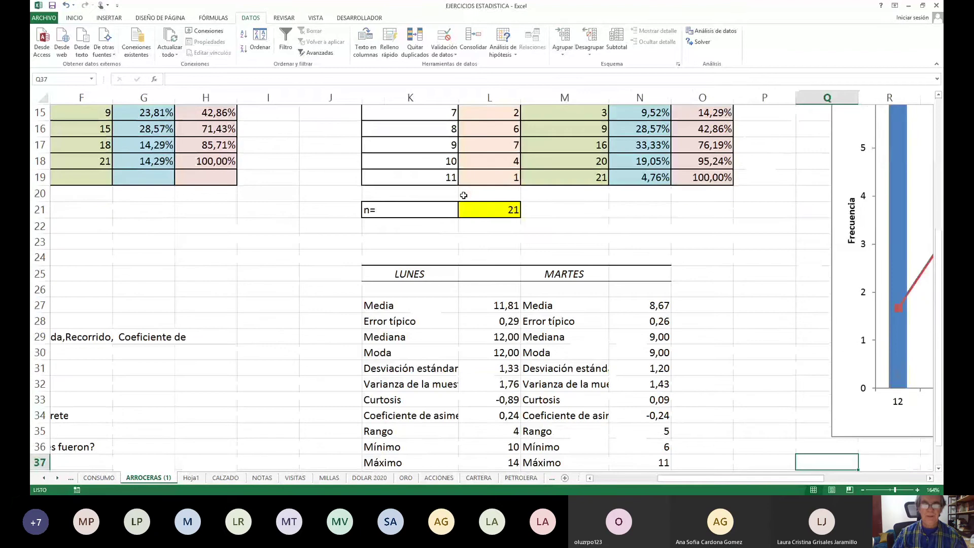
pyautogui.press('Up')
pyautogui.press('Up')
pyautogui.press('Up')
pyautogui.press('Up')
pyautogui.press('Up')
pyautogui.press('Up')
pyautogui.press('Up')
pyautogui.press('Up')
pyautogui.press('Up')
pyautogui.press('Up')
pyautogui.press('Up')
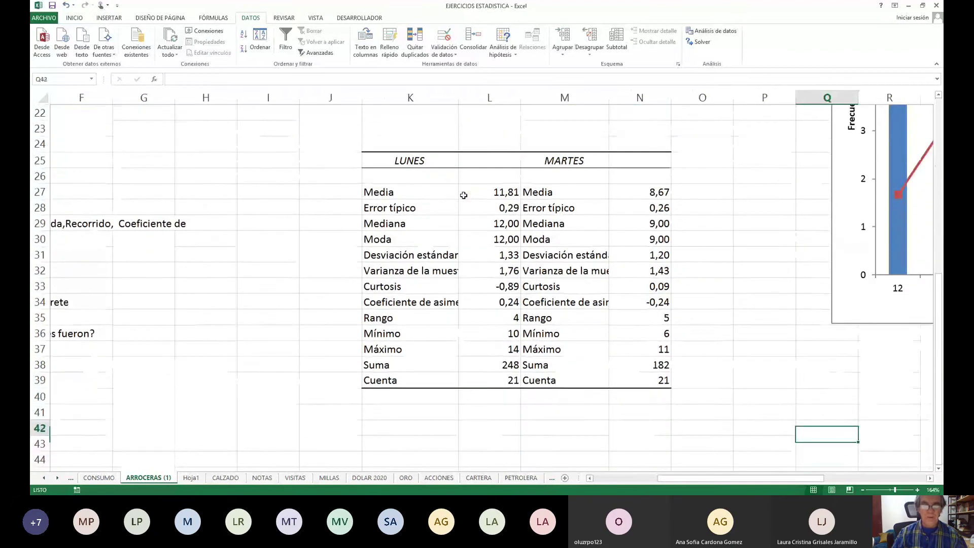
pyautogui.press('Up')
pyautogui.press('Up')
pyautogui.press('Up')
pyautogui.press('Up')
pyautogui.press('Up')
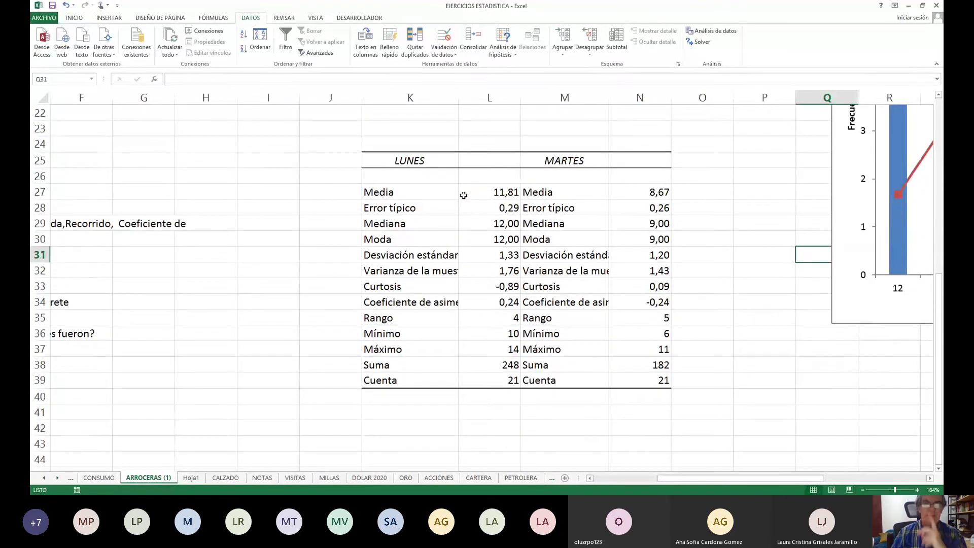
pyautogui.press('Left')
pyautogui.press('Left')
pyautogui.press('Left')
pyautogui.press('Left')
pyautogui.press('Left')
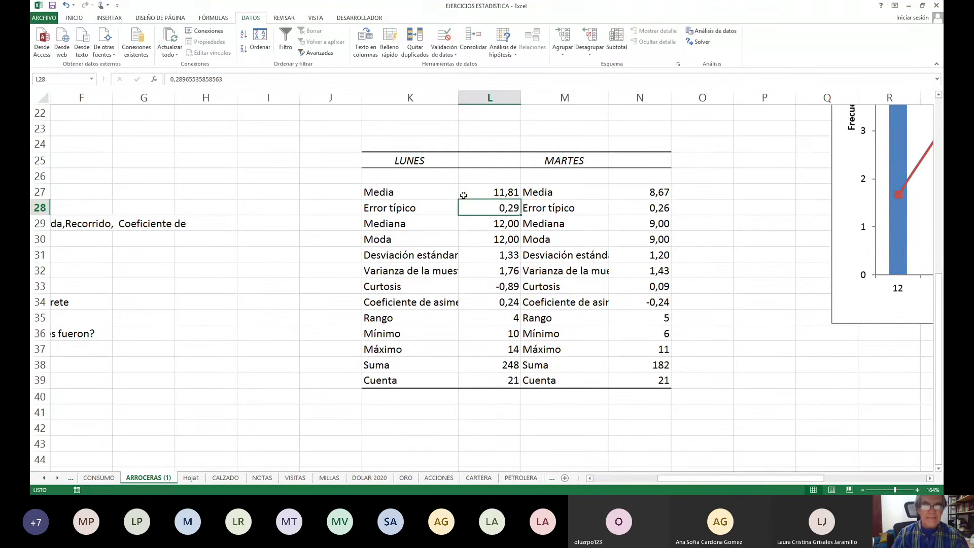
pyautogui.press('Up')
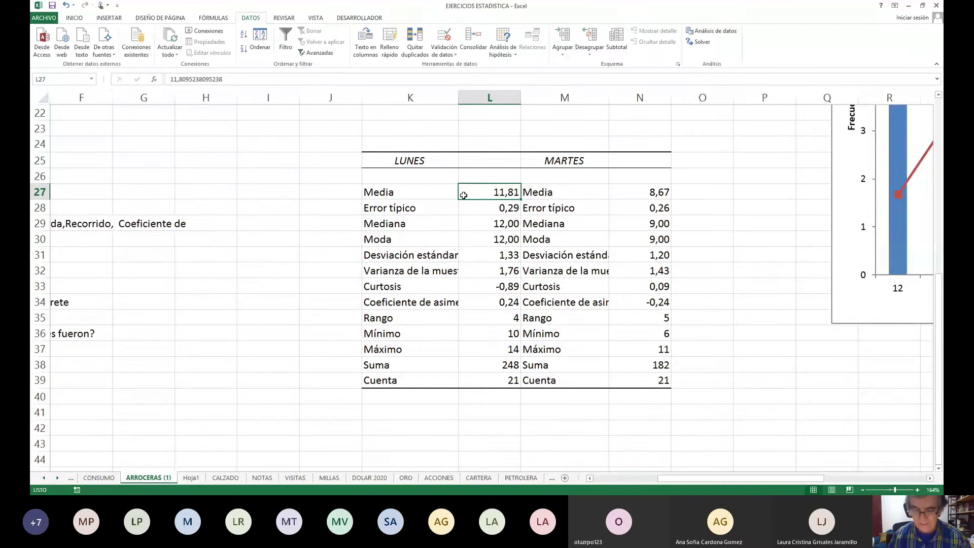
pyautogui.press('Right')
pyautogui.press('Left')
pyautogui.press('Left')
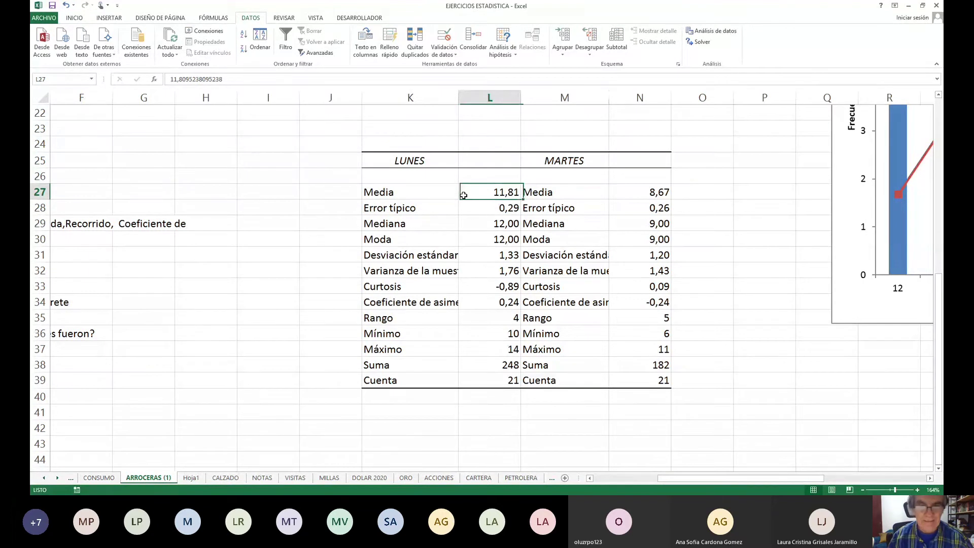
pyautogui.hotkey('ctrl', 'Right')
pyautogui.press('Right')
pyautogui.press('Right')
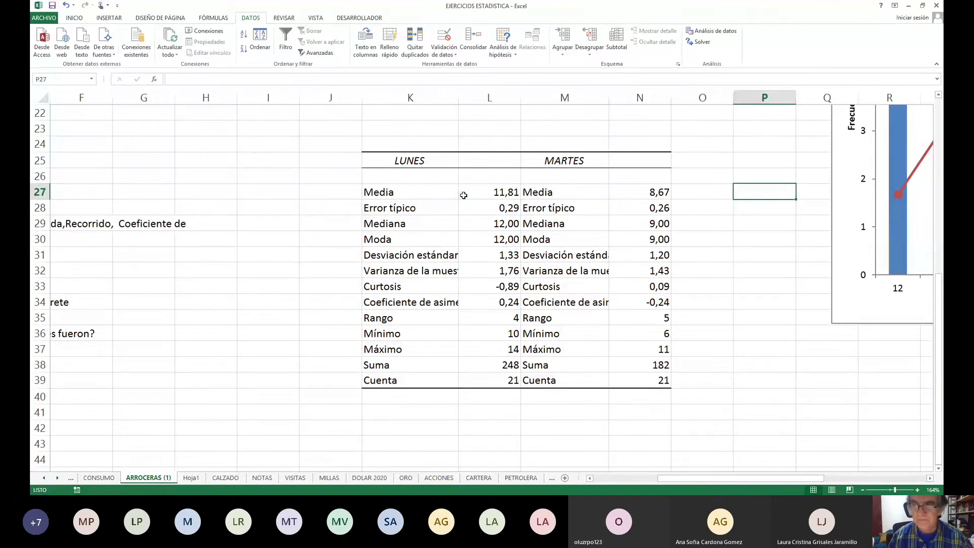
pyautogui.click(878, 202)
pyautogui.click(662, 193)
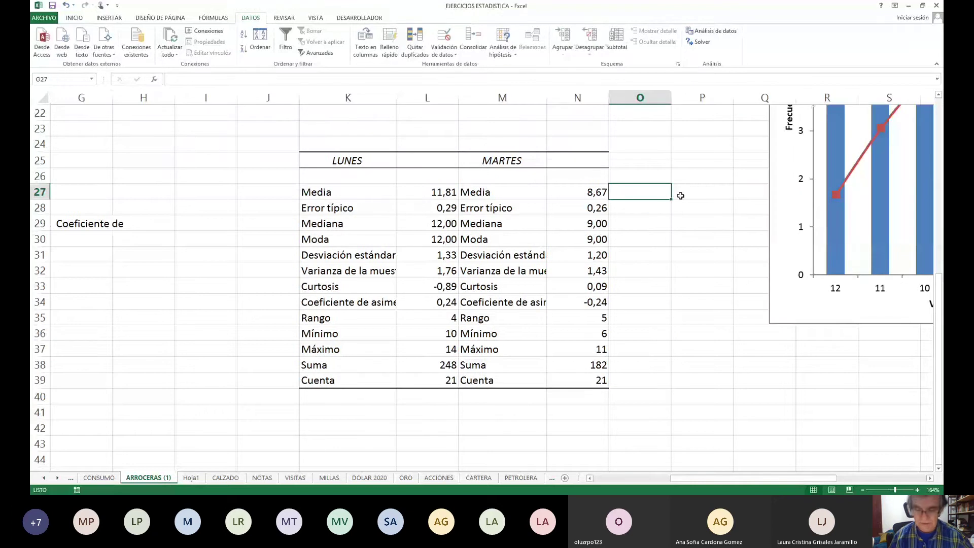
pyautogui.click(680, 195)
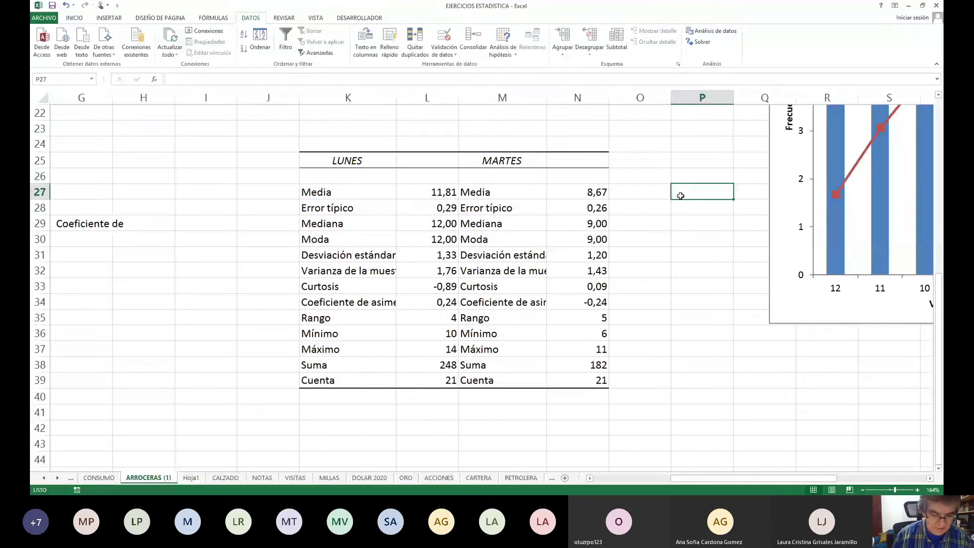
# Enter "Media: El día Lunes se venden en promedio 11,8 ollas arroceras." in cell K42 below the descriptive statistics table
pyautogui.press('Down')
pyautogui.press('Down')
pyautogui.press('Down')
pyautogui.press('Down')
pyautogui.press('Down')
pyautogui.press('Down')
pyautogui.press('Down')
pyautogui.press('Down')
pyautogui.press('Down')
pyautogui.press('Down')
pyautogui.press('Down')
pyautogui.press('Down')
pyautogui.press('Down')
pyautogui.press('Down')
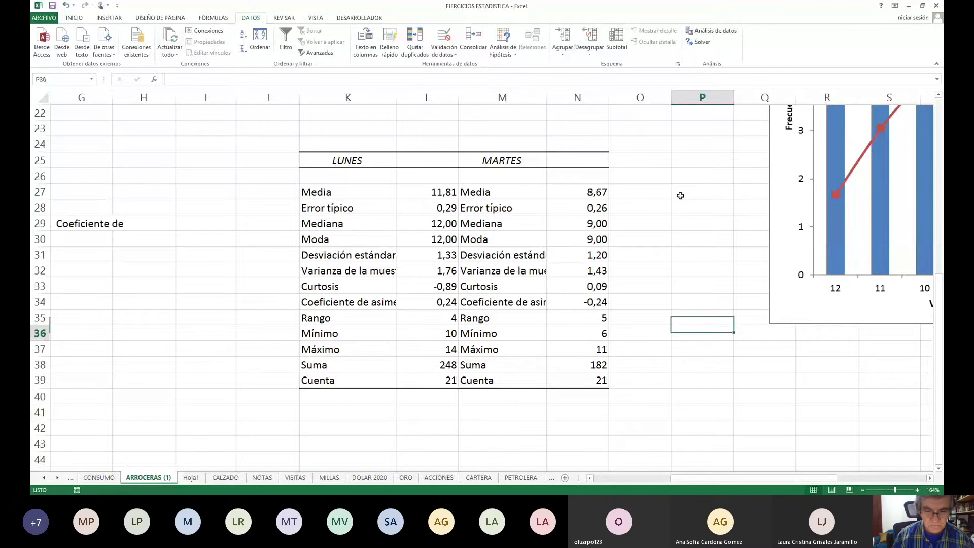
pyautogui.press('Left')
pyautogui.press('Left')
pyautogui.press('Left')
pyautogui.press('Left')
pyautogui.press('Left')
pyautogui.press('Down')
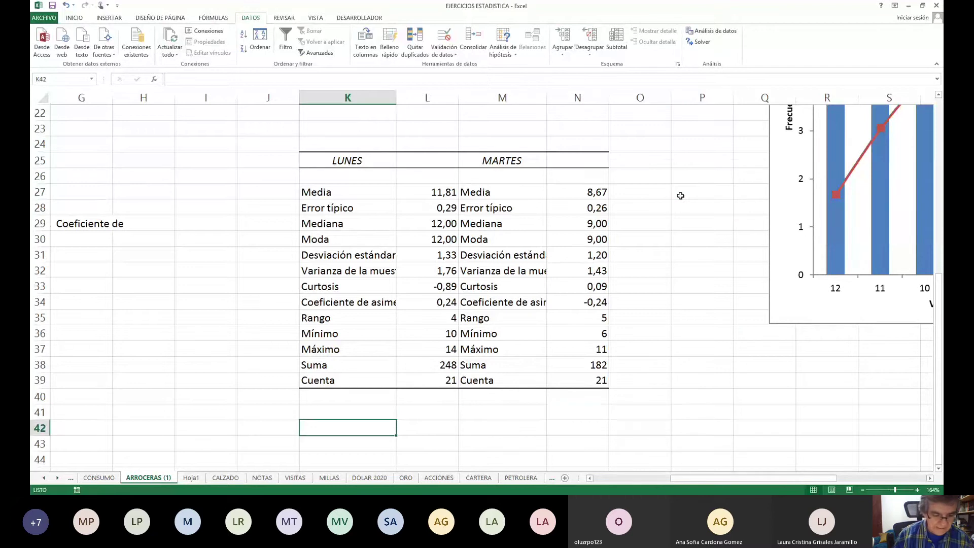
pyautogui.write('M')
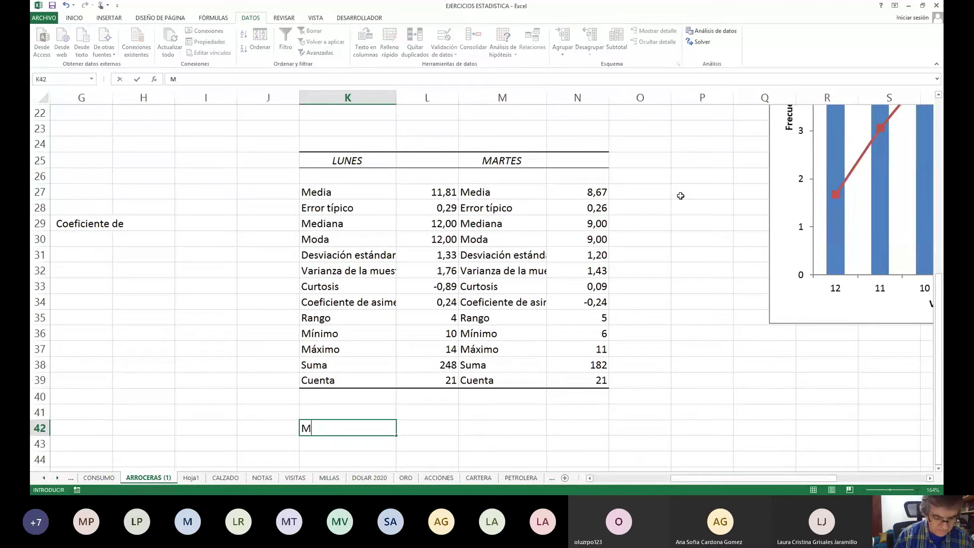
pyautogui.write('edia:')
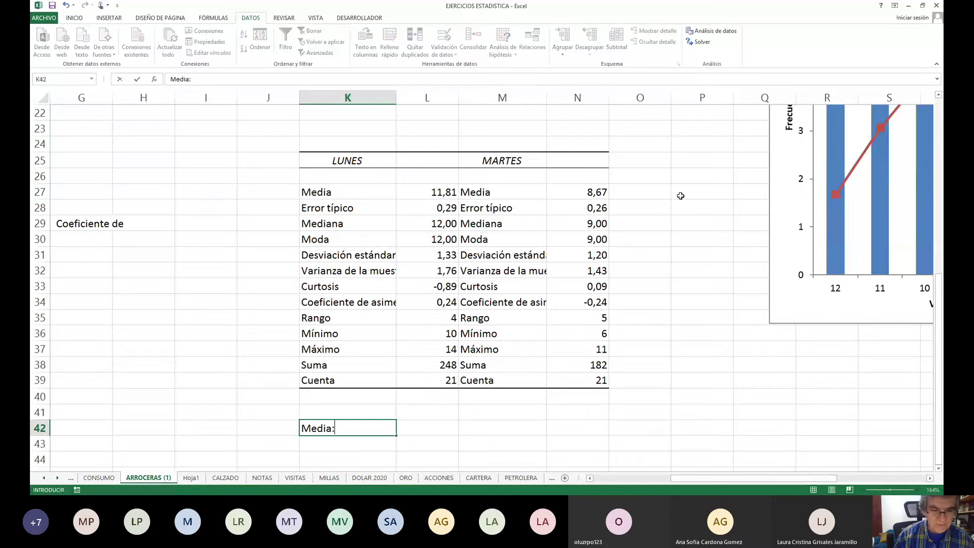
pyautogui.write(' El')
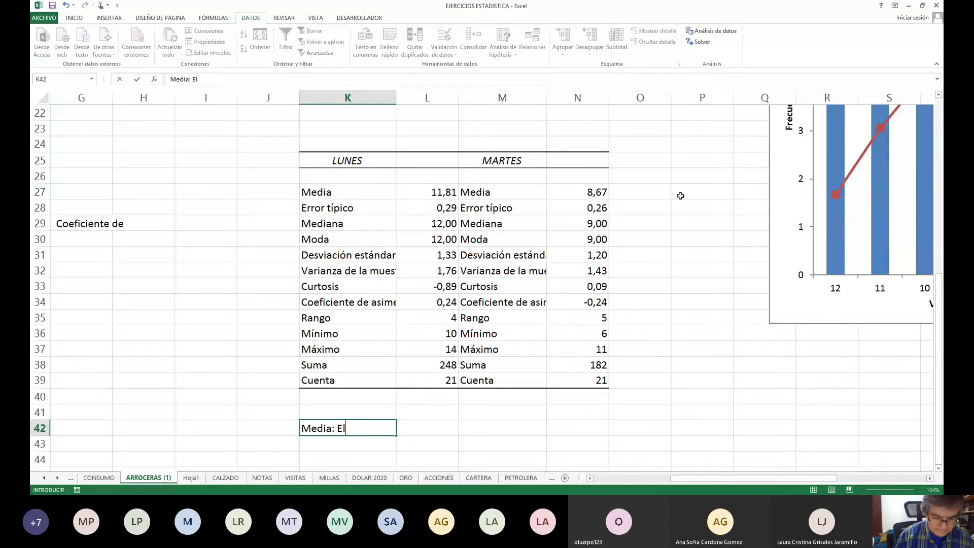
pyautogui.write(' día L')
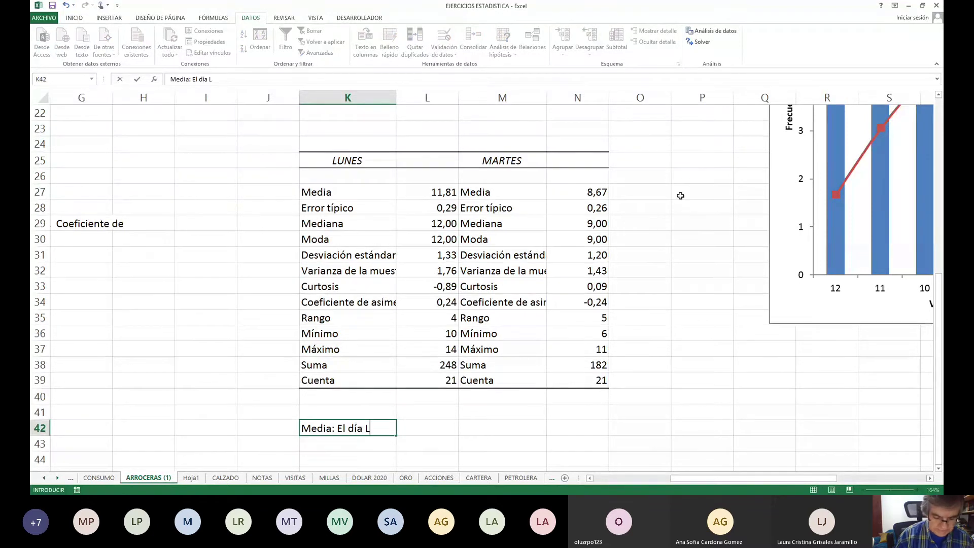
pyautogui.write('unes se ')
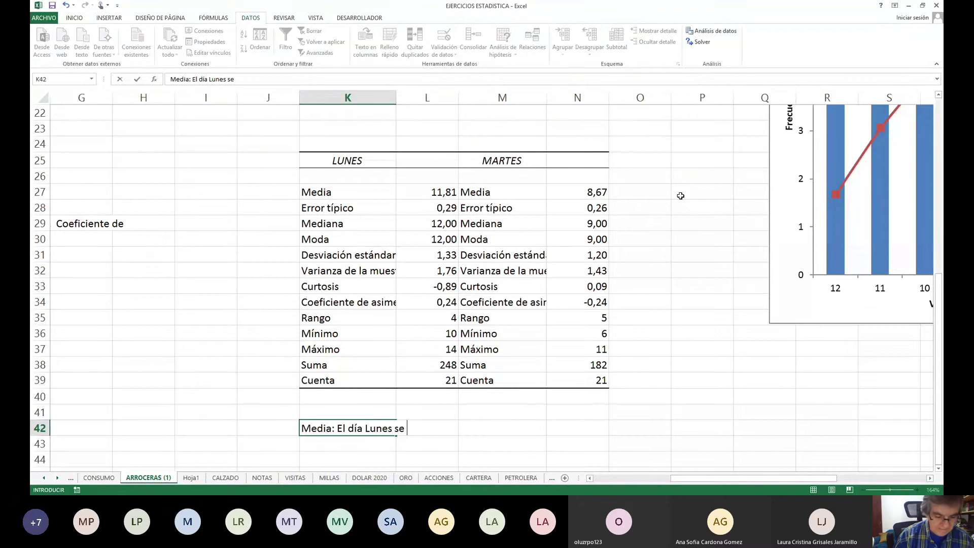
pyautogui.write('venden')
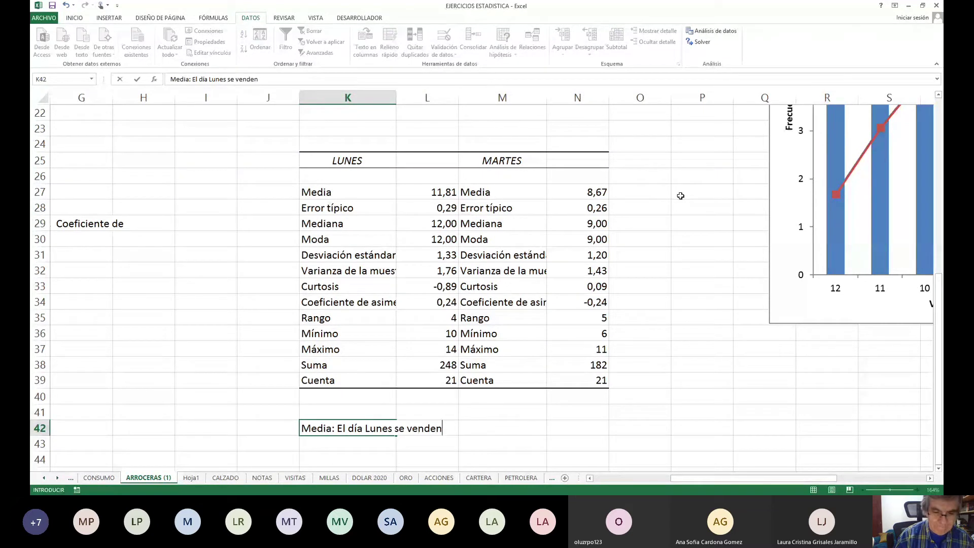
pyautogui.write(' en prom')
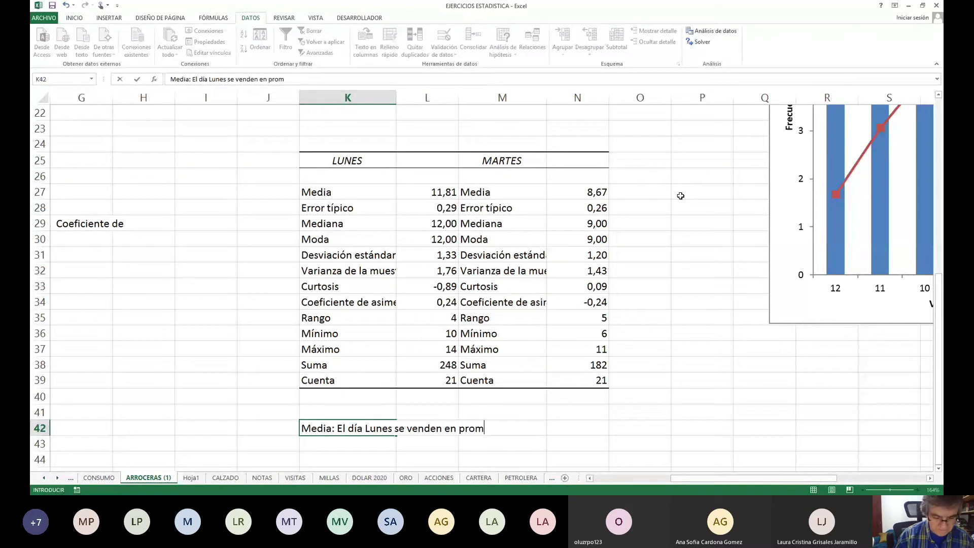
pyautogui.write('edio')
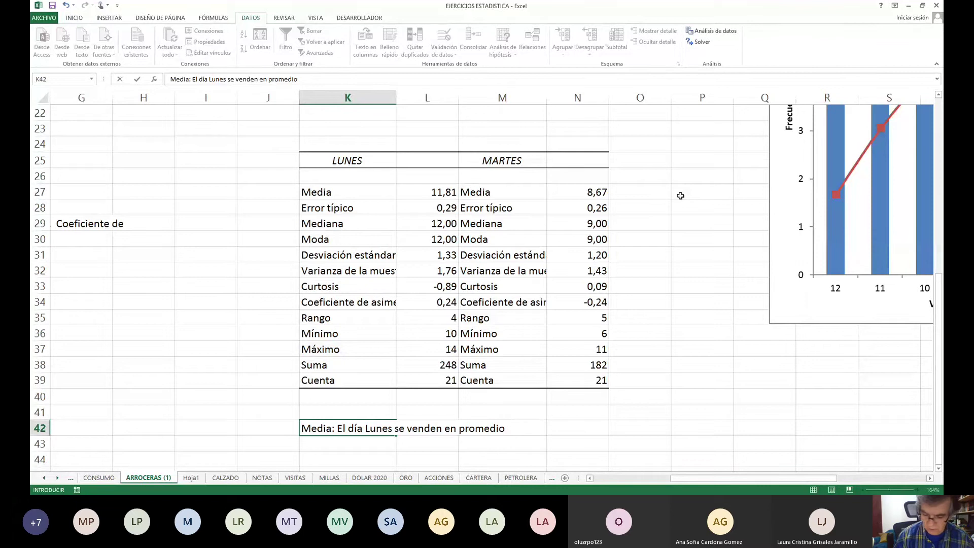
pyautogui.write(' 11,8 o')
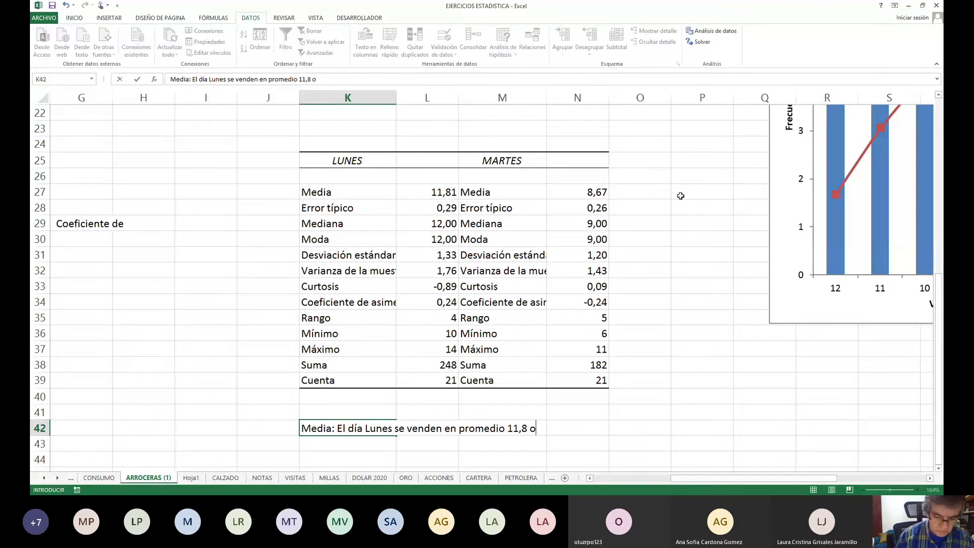
pyautogui.write('llas ')
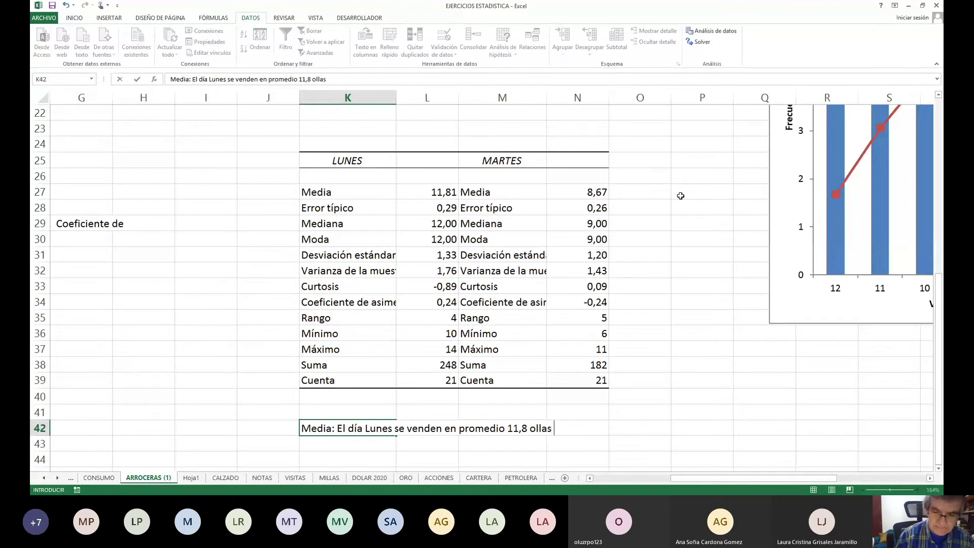
pyautogui.write('arroceras')
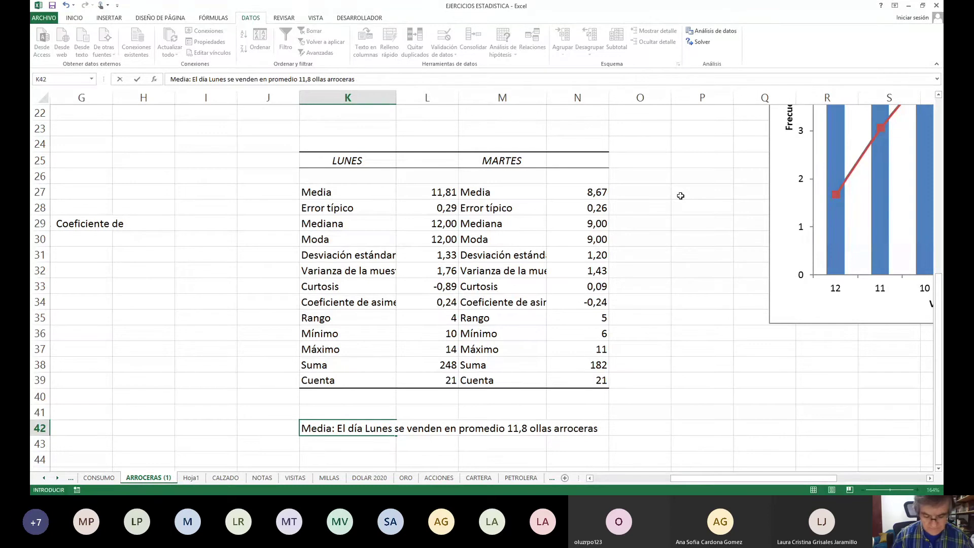
pyautogui.write('.')
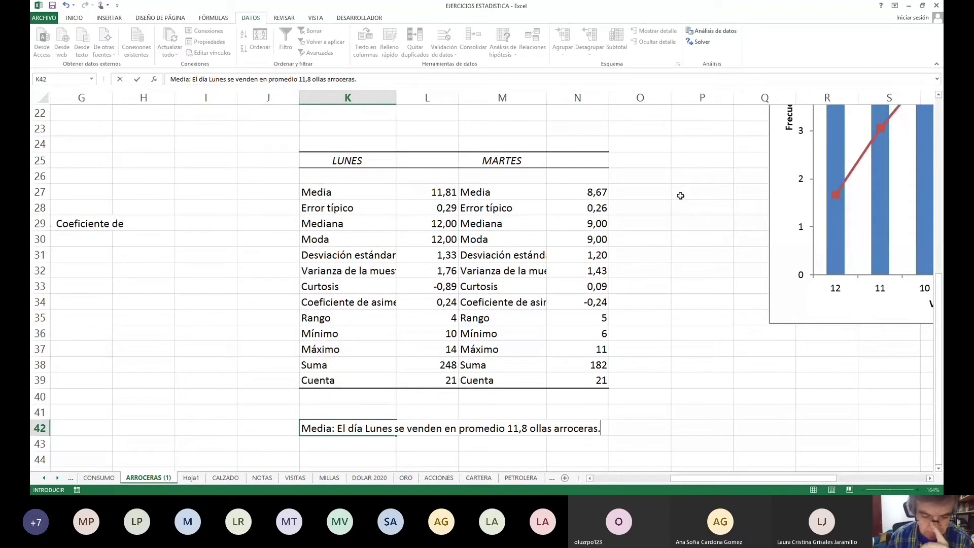
pyautogui.press('Return')
pyautogui.press('Return')
pyautogui.press('Return')
pyautogui.press('Return')
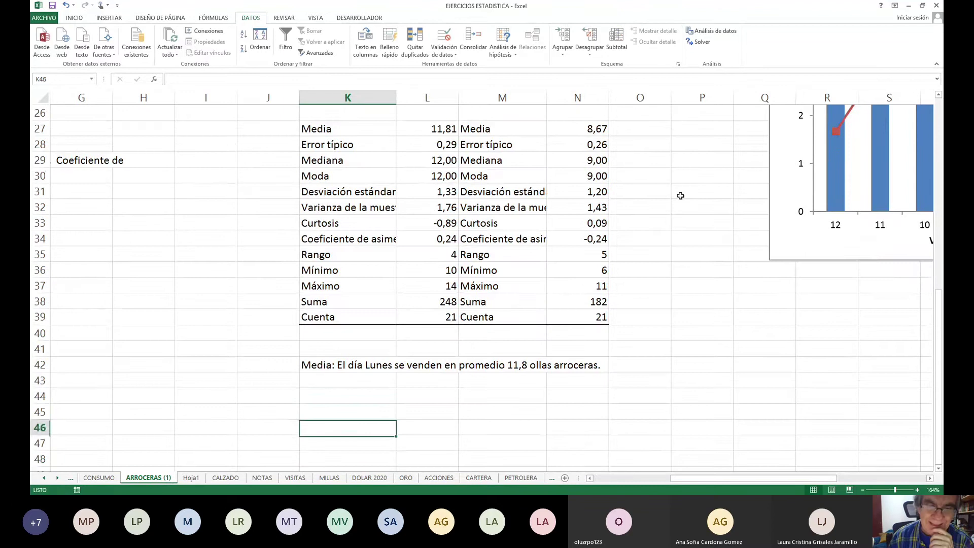
# Go back up through the LUNES and MARTES statistics table and examine the Tuesday mean in N27
pyautogui.press('Up')
pyautogui.press('Up')
pyautogui.press('Up')
pyautogui.press('Up')
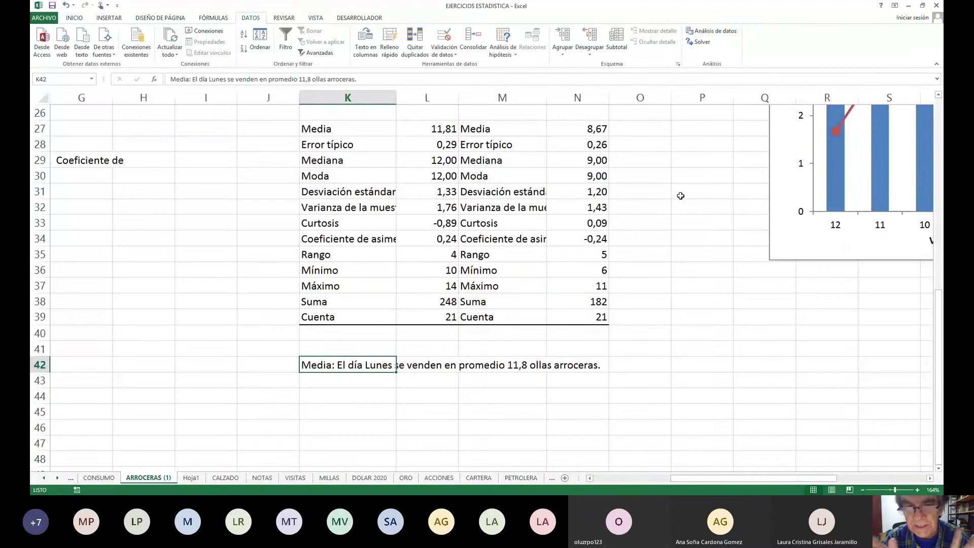
pyautogui.press('Up')
pyautogui.press('Up')
pyautogui.press('Up')
pyautogui.press('Up')
pyautogui.press('Up')
pyautogui.press('Up')
pyautogui.press('Up')
pyautogui.press('Up')
pyautogui.press('Up')
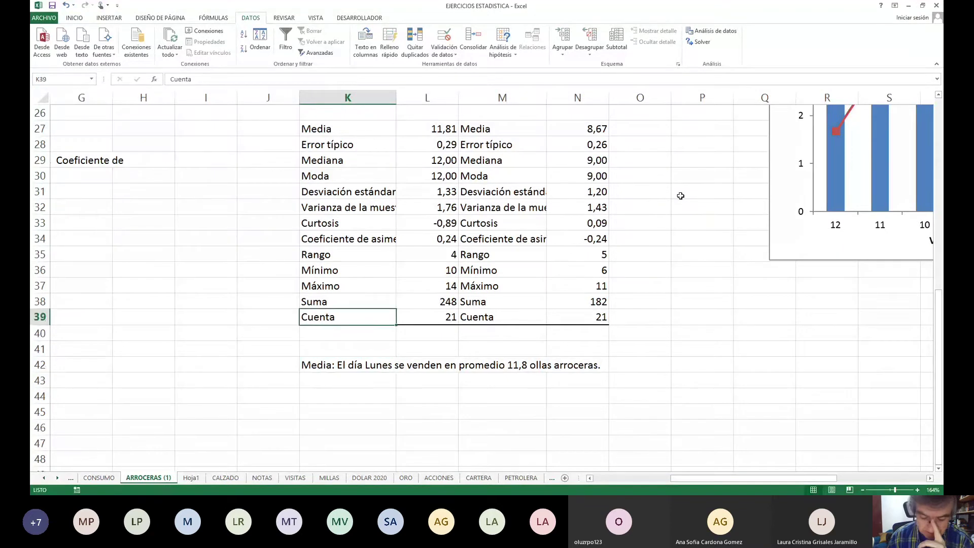
pyautogui.press('Up')
pyautogui.press('Up')
pyautogui.press('Up')
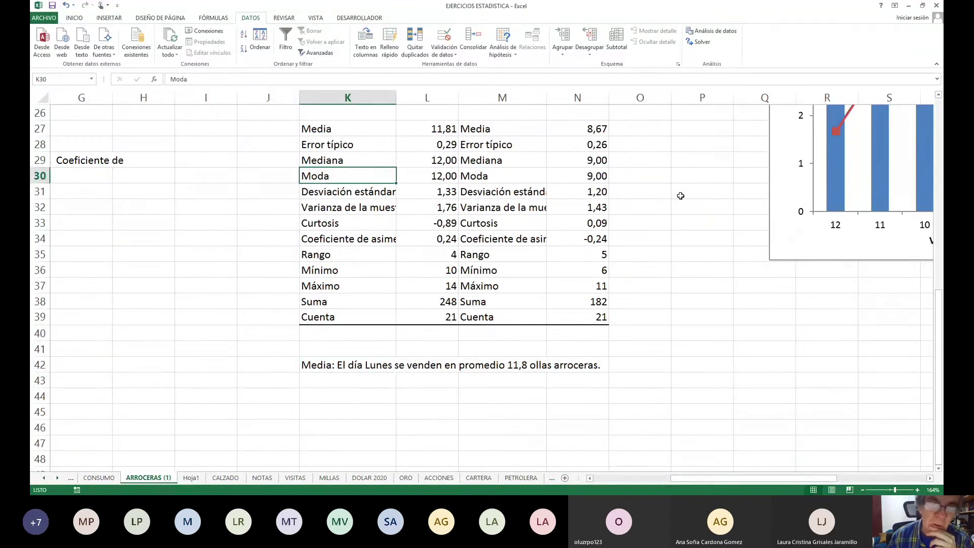
pyautogui.press('Up')
pyautogui.press('Up')
pyautogui.press('Up')
pyautogui.press('Up')
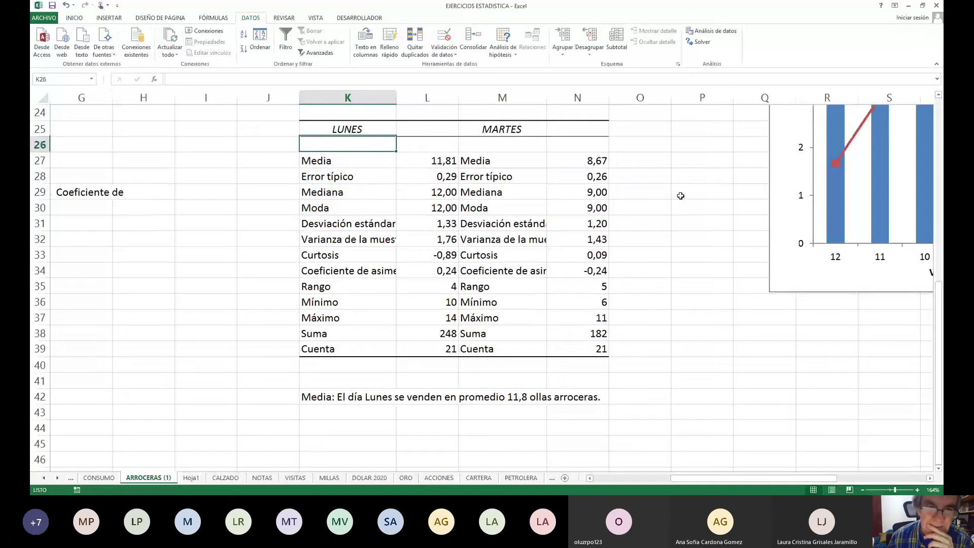
pyautogui.press('Down')
pyautogui.press('Right')
pyautogui.press('Right')
pyautogui.press('Right')
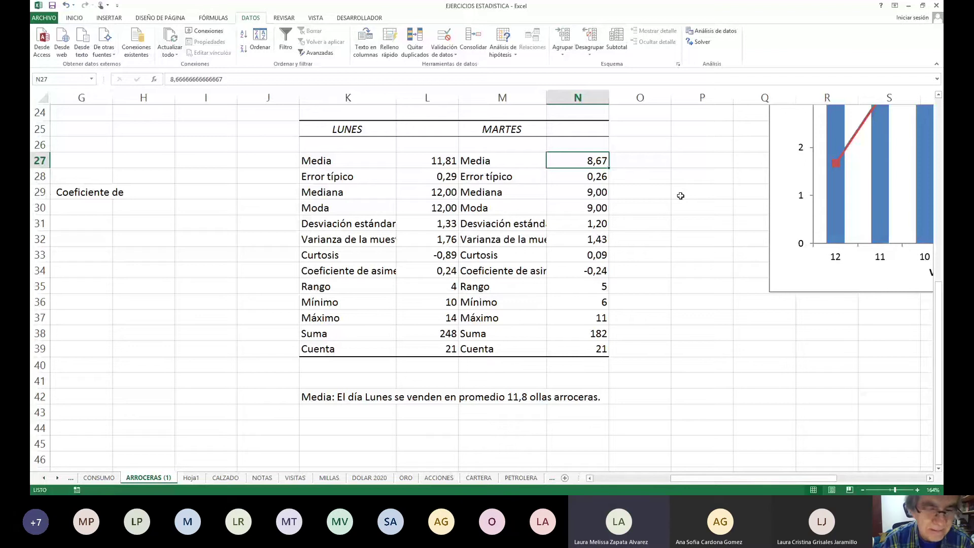
pyautogui.press('Left')
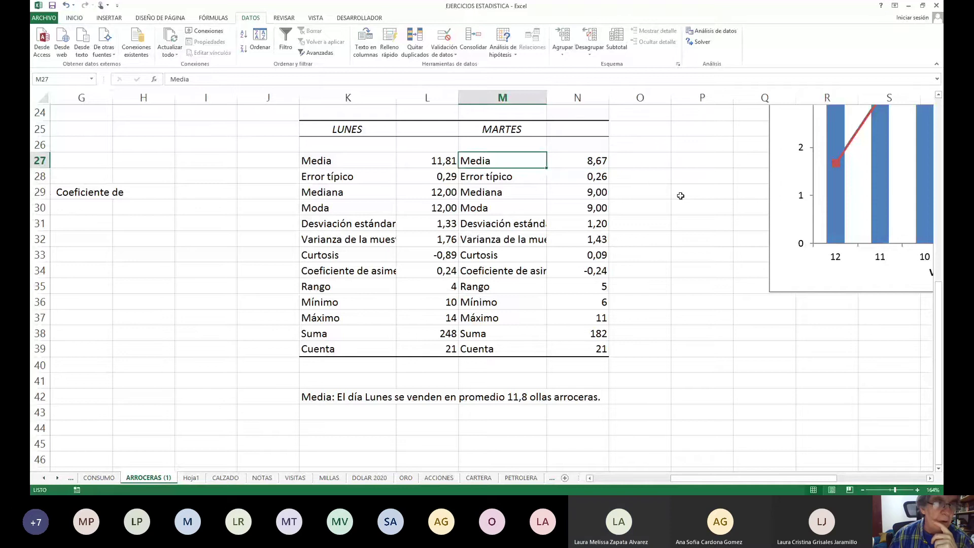
# Go to the start of the sheet and look down the Monday sales data in column A, returning to cell A1
pyautogui.hotkey('ctrl', 'Home')
pyautogui.press('Down')
pyautogui.press('Down')
pyautogui.press('Down')
pyautogui.press('Down')
pyautogui.press('Down')
pyautogui.press('Down')
pyautogui.press('Down')
pyautogui.press('Down')
pyautogui.press('Down')
pyautogui.press('Down')
pyautogui.press('Down')
pyautogui.press('Down')
pyautogui.press('Down')
pyautogui.press('Down')
pyautogui.press('Down')
pyautogui.press('Down')
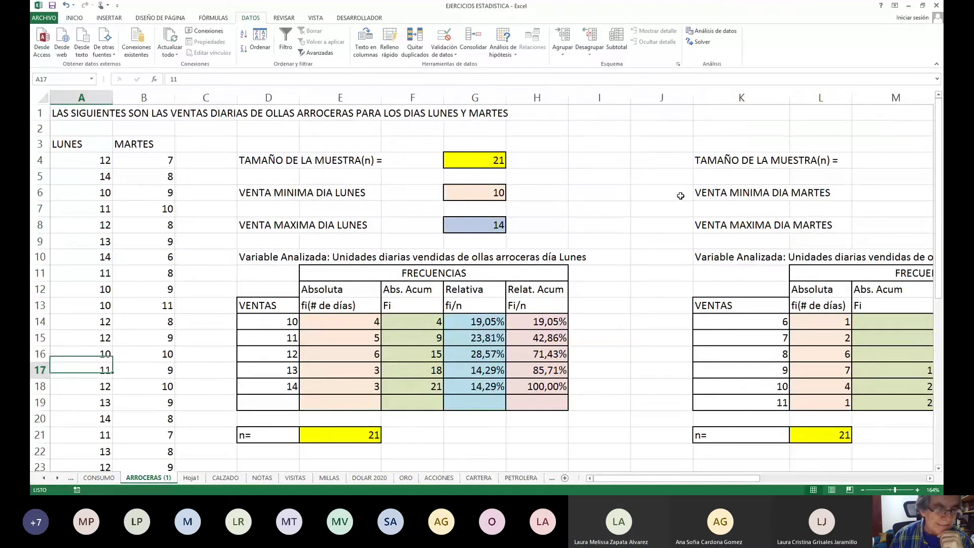
pyautogui.press('Down')
pyautogui.press('Down')
pyautogui.press('Down')
pyautogui.press('Down')
pyautogui.press('Down')
pyautogui.press('Down')
pyautogui.press('Down')
pyautogui.press('Down')
pyautogui.press('Down')
pyautogui.press('Down')
pyautogui.press('Down')
pyautogui.press('Down')
pyautogui.press('Down')
pyautogui.press('Down')
pyautogui.press('Down')
pyautogui.press('Up')
pyautogui.press('Up')
pyautogui.press('Up')
pyautogui.press('Up')
pyautogui.press('Up')
pyautogui.press('Up')
pyautogui.press('Up')
pyautogui.press('Up')
pyautogui.press('Up')
pyautogui.press('Up')
pyautogui.press('Up')
pyautogui.press('Up')
pyautogui.press('Up')
pyautogui.press('Up')
pyautogui.press('Up')
pyautogui.press('Up')
pyautogui.press('Up')
pyautogui.press('Up')
pyautogui.press('Up')
pyautogui.press('Up')
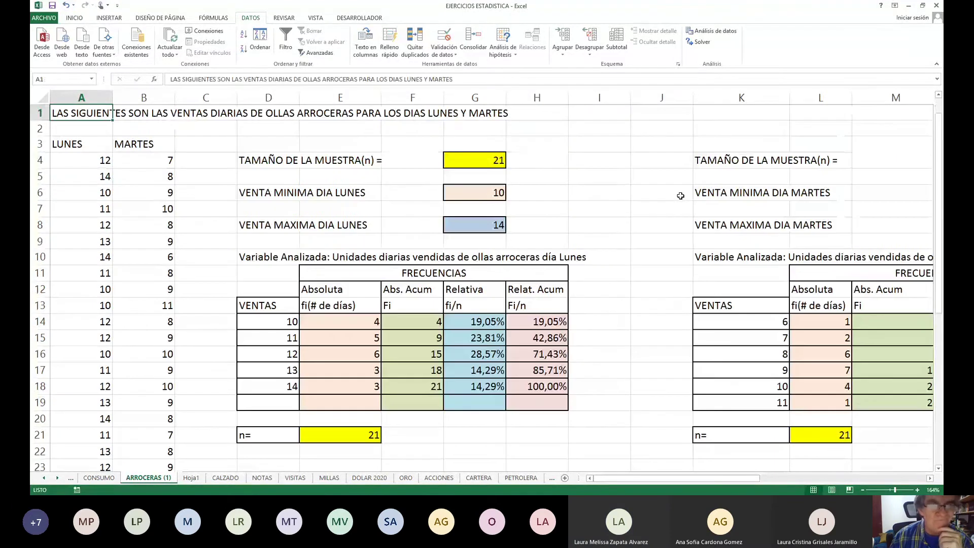
# Look down the Tuesday sales data in column B to the exercise questions in rows 27 to 34
pyautogui.press('Right')
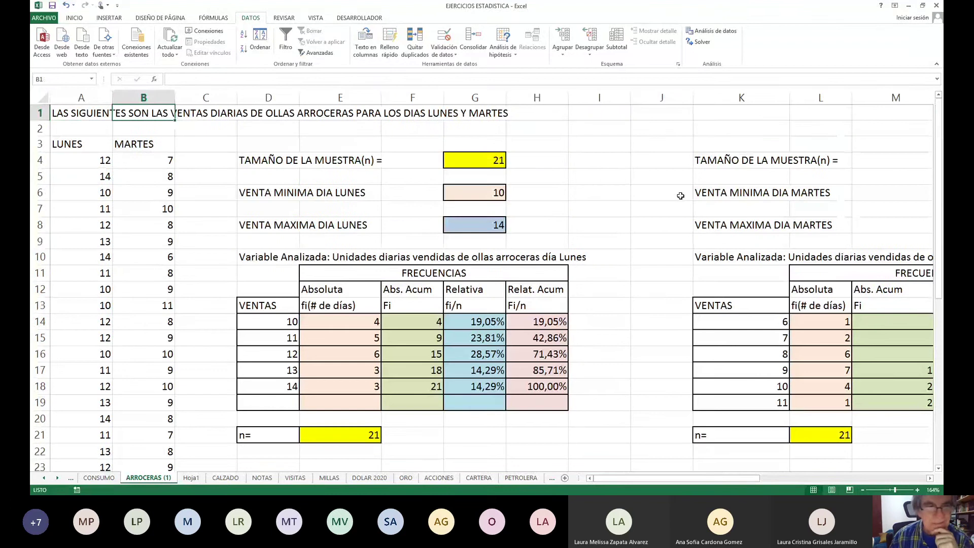
pyautogui.press('Down')
pyautogui.press('Down')
pyautogui.press('Down')
pyautogui.press('Down')
pyautogui.press('Down')
pyautogui.press('Down')
pyautogui.press('Down')
pyautogui.press('Down')
pyautogui.press('Down')
pyautogui.press('Down')
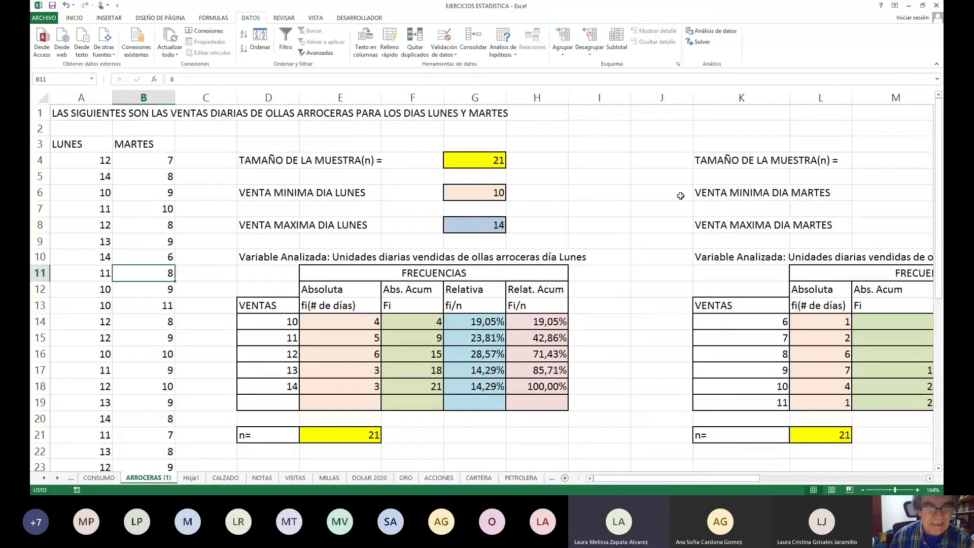
pyautogui.press('Down')
pyautogui.press('Down')
pyautogui.press('Down')
pyautogui.press('Down')
pyautogui.press('Down')
pyautogui.press('Down')
pyautogui.press('Down')
pyautogui.press('Down')
pyautogui.press('Down')
pyautogui.press('Down')
pyautogui.press('Down')
pyautogui.press('Down')
pyautogui.press('Down')
pyautogui.press('Down')
pyautogui.press('Down')
pyautogui.press('Down')
pyautogui.press('Down')
pyautogui.press('Down')
pyautogui.press('Down')
pyautogui.press('Down')
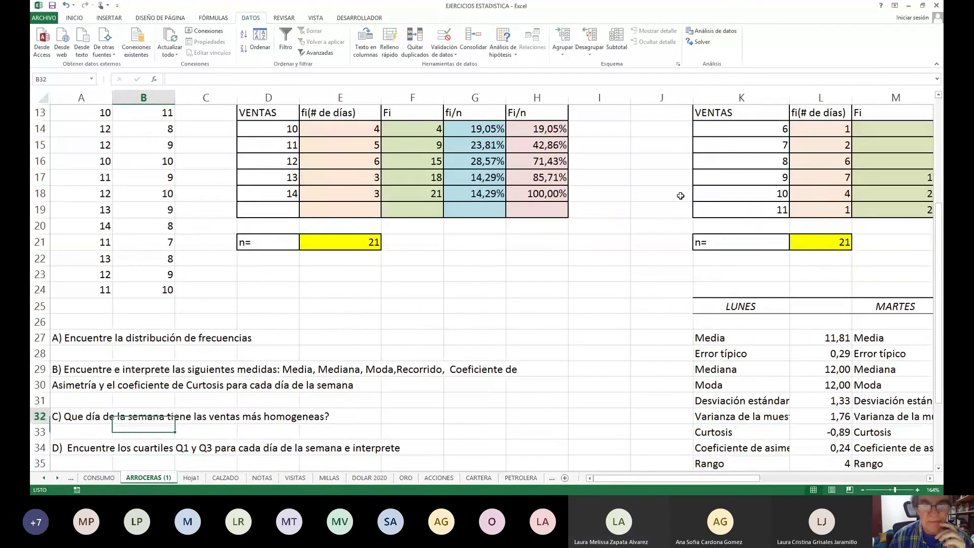
# Go back up column B to the start of the sheet and look through the first Tuesday sales values down to B7
pyautogui.press('Up')
pyautogui.press('Up')
pyautogui.press('Up')
pyautogui.press('Up')
pyautogui.press('Up')
pyautogui.press('Up')
pyautogui.press('Up')
pyautogui.press('Up')
pyautogui.press('Up')
pyautogui.press('Up')
pyautogui.press('Up')
pyautogui.press('Up')
pyautogui.press('Up')
pyautogui.press('Up')
pyautogui.press('Up')
pyautogui.press('Up')
pyautogui.press('Up')
pyautogui.press('Up')
pyautogui.press('Up')
pyautogui.press('Up')
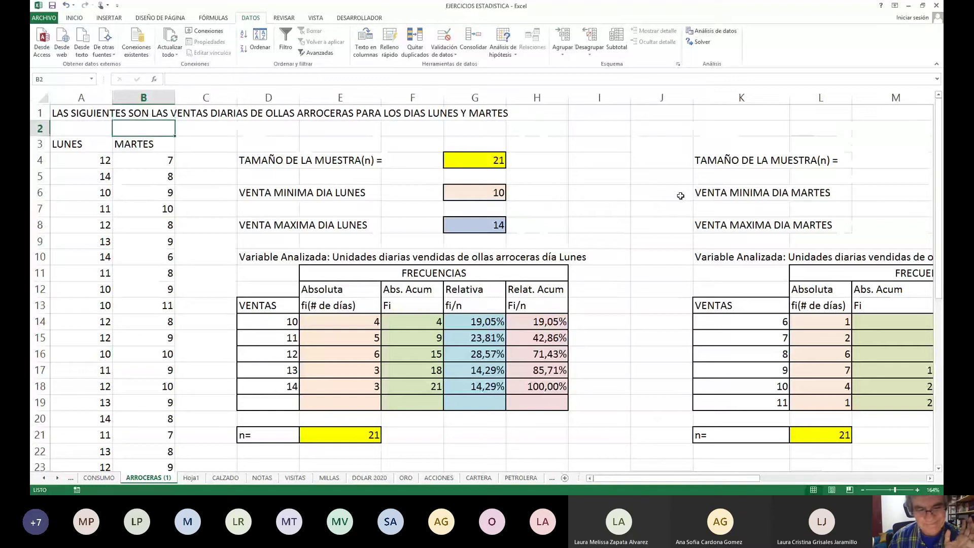
pyautogui.press('Down')
pyautogui.press('Down')
pyautogui.press('Down')
pyautogui.press('Down')
pyautogui.press('Down')
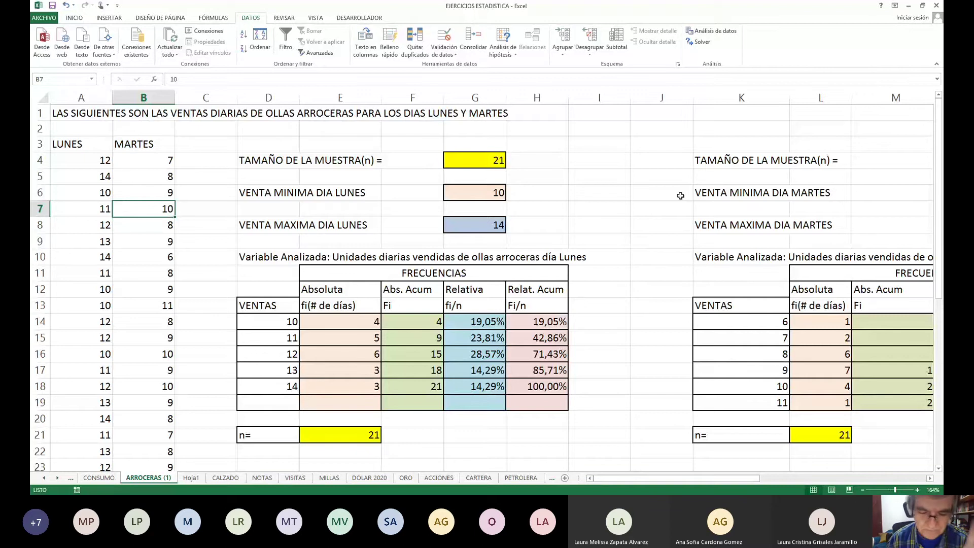
# Look across row 7, past the Monday frequency table, to the Tuesday frequency table and on to cell Q7
pyautogui.press('Right')
pyautogui.press('Right')
pyautogui.press('Right')
pyautogui.press('Right')
pyautogui.press('Right')
pyautogui.press('Right')
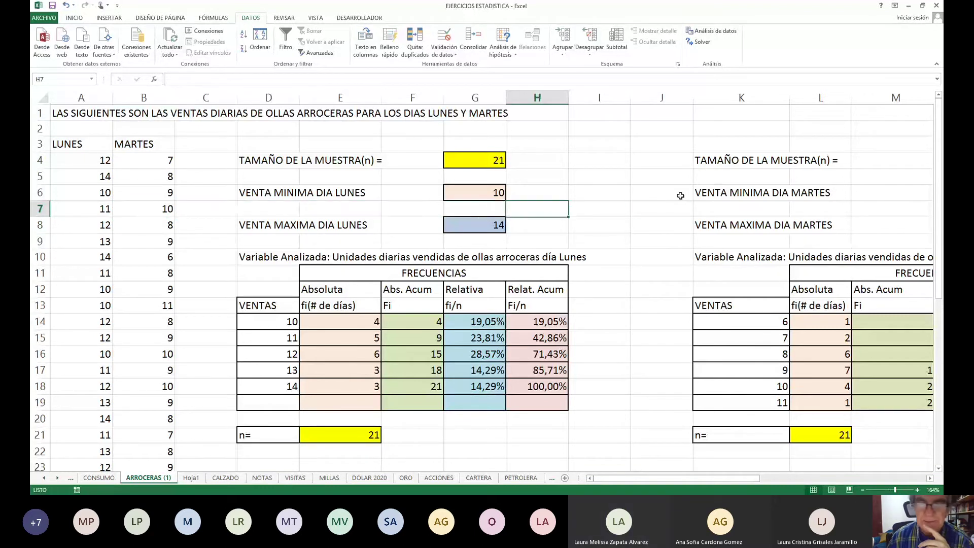
pyautogui.press('Right')
pyautogui.press('Right')
pyautogui.press('Right')
pyautogui.press('Right')
pyautogui.press('Right')
pyautogui.press('Right')
pyautogui.press('Right')
pyautogui.press('Right')
pyautogui.press('Right')
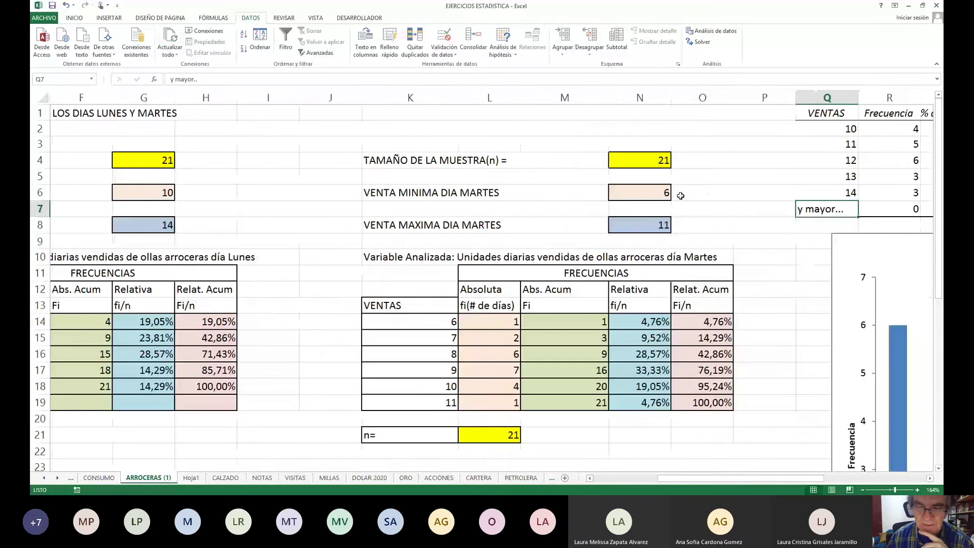
# Go down column Q to row 42 and examine the LUNES and MARTES descriptive statistics table
pyautogui.press('Down')
pyautogui.press('Down')
pyautogui.press('Down')
pyautogui.press('Down')
pyautogui.press('Down')
pyautogui.press('Down')
pyautogui.press('Down')
pyautogui.press('Down')
pyautogui.press('Down')
pyautogui.press('Down')
pyautogui.press('Down')
pyautogui.press('Down')
pyautogui.press('Down')
pyautogui.press('Down')
pyautogui.press('Down')
pyautogui.press('Down')
pyautogui.press('Down')
pyautogui.press('Down')
pyautogui.press('Down')
pyautogui.press('Down')
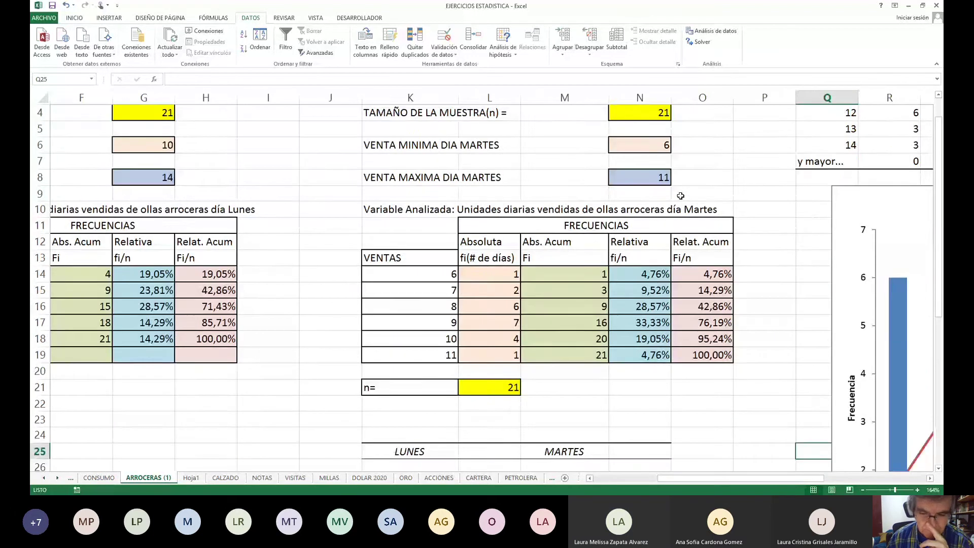
pyautogui.press('Down')
pyautogui.press('Down')
pyautogui.press('Down')
pyautogui.press('Down')
pyautogui.press('Down')
pyautogui.press('Down')
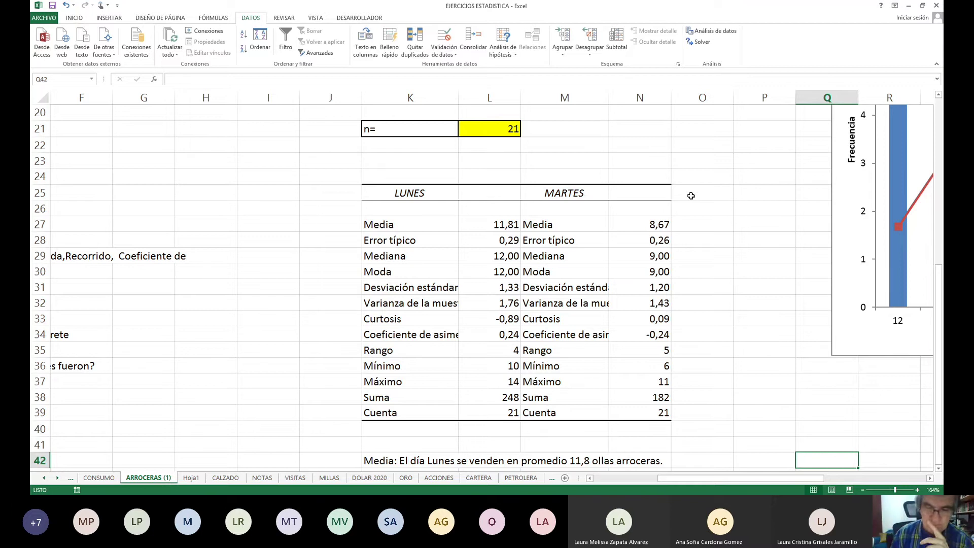
# Go back up through the statistics table and examine the Monday Mediana row, ending on its label in K29
pyautogui.scroll(-1, 691, 196)
pyautogui.press('Up')
pyautogui.press('Up')
pyautogui.press('Up')
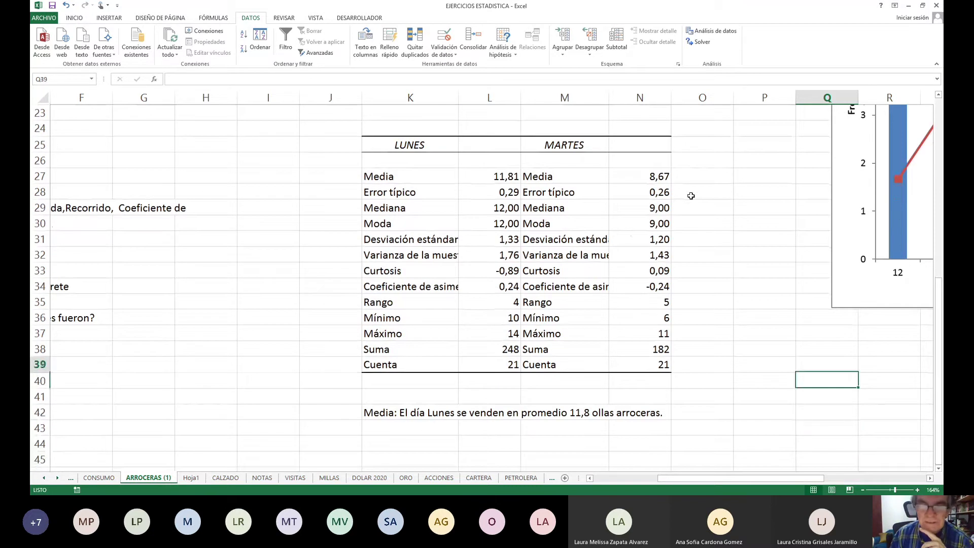
pyautogui.press('Up')
pyautogui.press('Up')
pyautogui.press('Up')
pyautogui.press('Up')
pyautogui.press('Up')
pyautogui.press('Up')
pyautogui.press('Up')
pyautogui.press('Up')
pyautogui.press('Up')
pyautogui.press('Up')
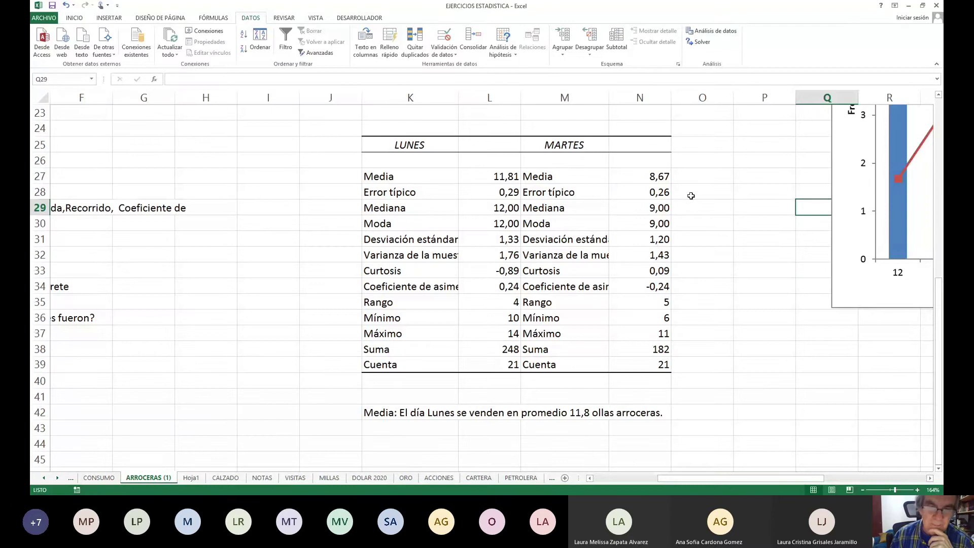
pyautogui.press('Left')
pyautogui.press('Left')
pyautogui.press('Left')
pyautogui.press('Left')
pyautogui.press('Left')
pyautogui.press('Left')
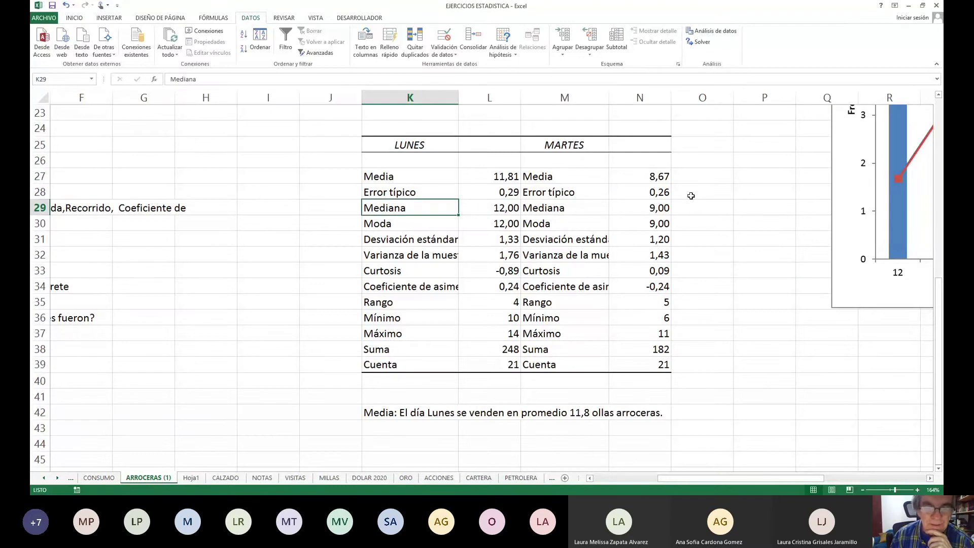
# Enter the label "Mediana:" in cell K43, directly below the Monday mean interpretation
pyautogui.press('Down')
pyautogui.press('Down')
pyautogui.press('Down')
pyautogui.press('Down')
pyautogui.press('Down')
pyautogui.press('Down')
pyautogui.press('Down')
pyautogui.press('Down')
pyautogui.press('Down')
pyautogui.press('Down')
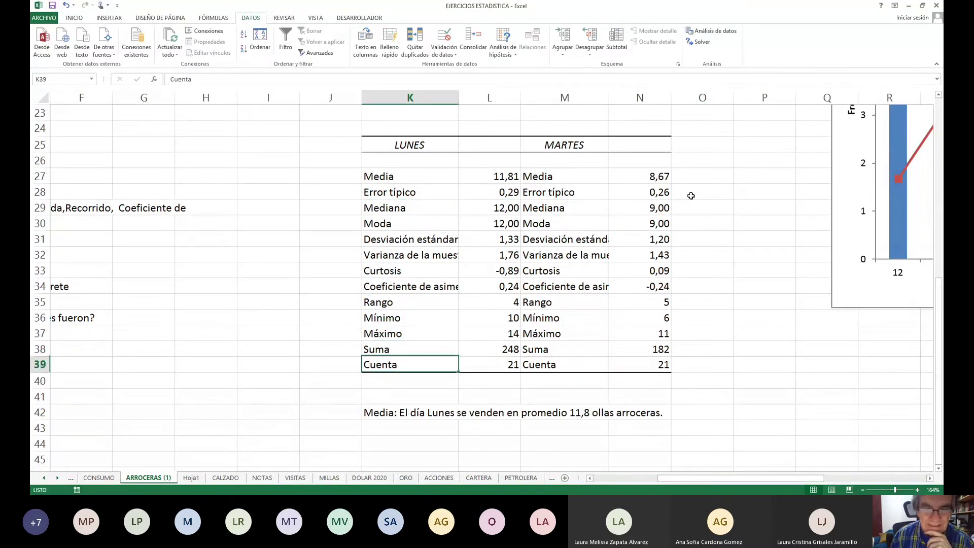
pyautogui.press('Down')
pyautogui.press('Down')
pyautogui.press('Down')
pyautogui.press('Down')
pyautogui.press('Down')
pyautogui.press('Down')
pyautogui.press('Down')
pyautogui.press('Down')
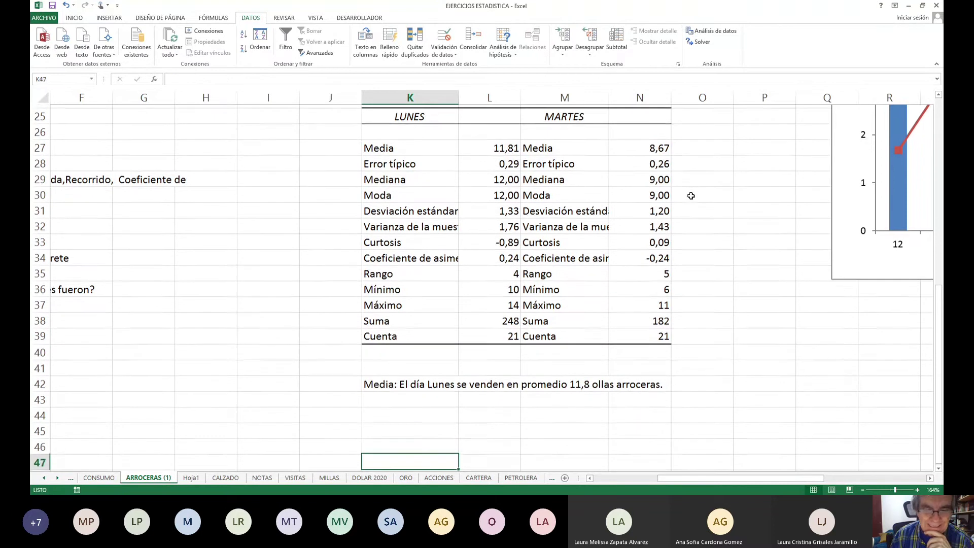
pyautogui.press('Up')
pyautogui.press('Up')
pyautogui.press('Up')
pyautogui.press('Up')
pyautogui.write('Mediana')
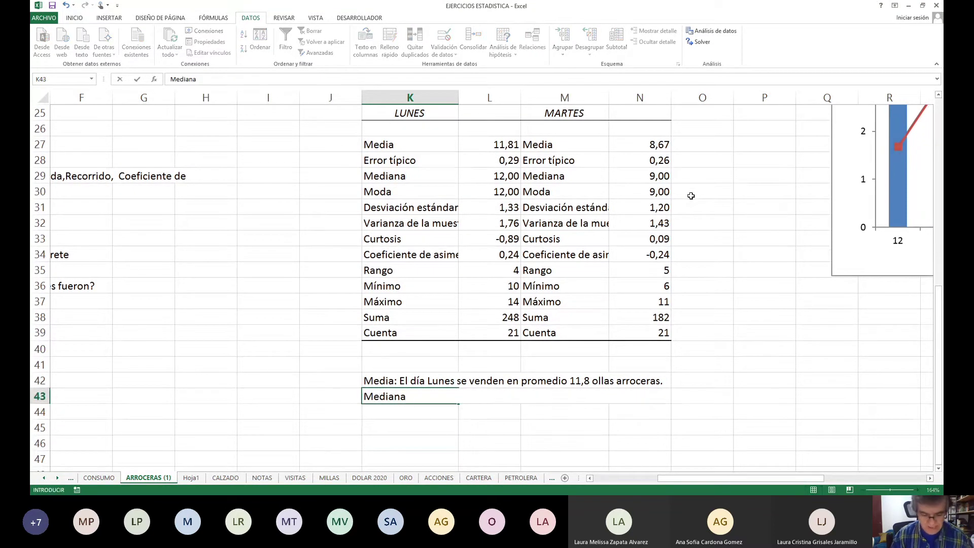
pyautogui.write(':')
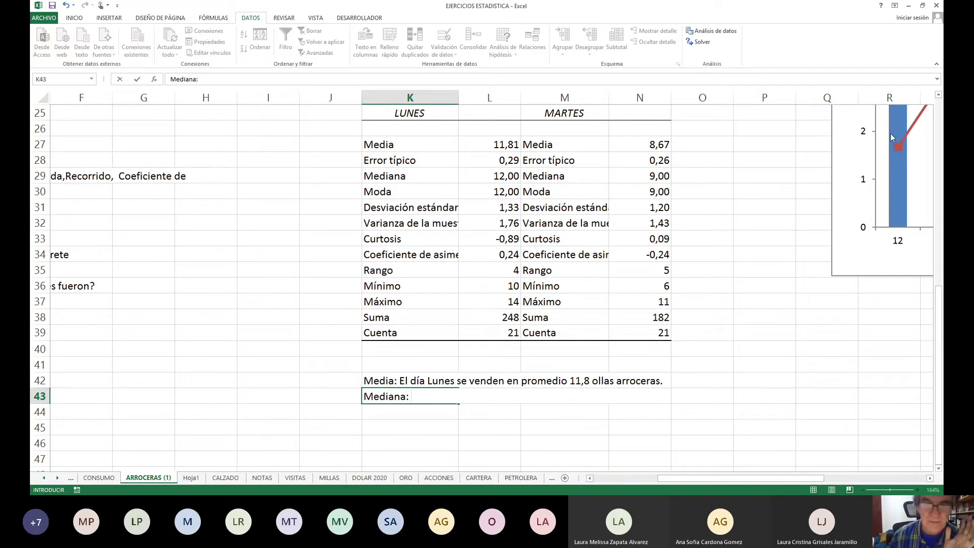
# Select the Monday median in L29 and widen column K so the statistic labels fit in full
pyautogui.click(512, 176)
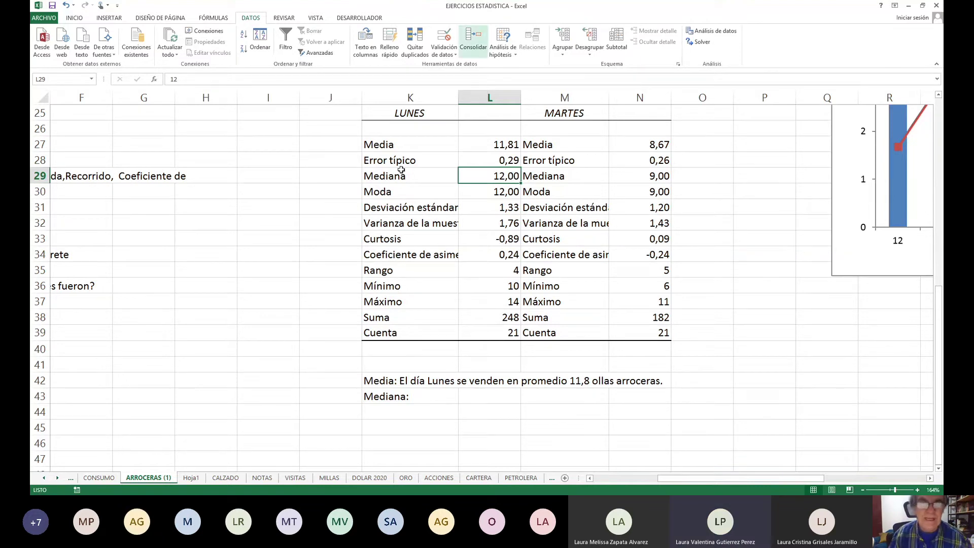
pyautogui.moveTo(459, 99); pyautogui.dragTo(481, 100)
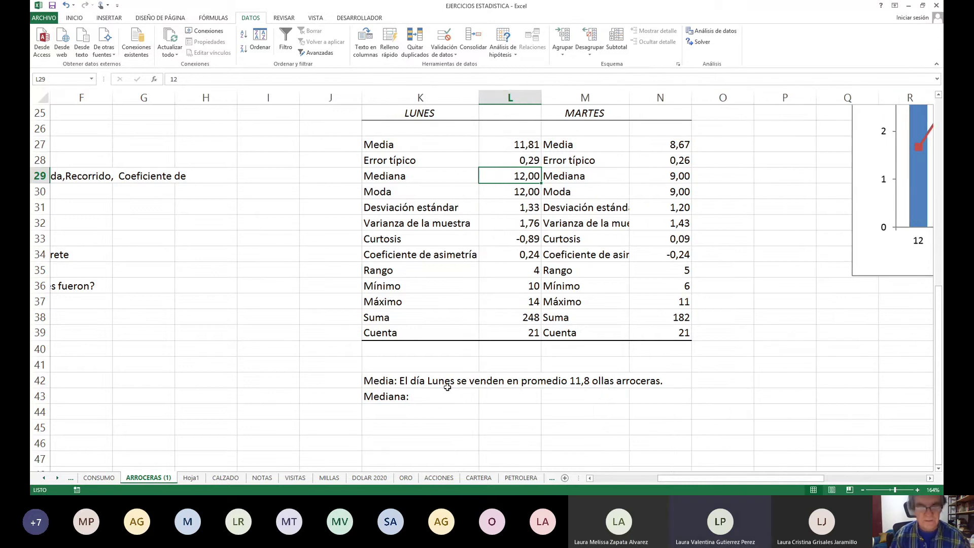
# Extend K43 with "El 50% de los días lunes se venden 12 ollas arroceras o menos y el otro 50% de los lunes se venden"
pyautogui.click(427, 397)
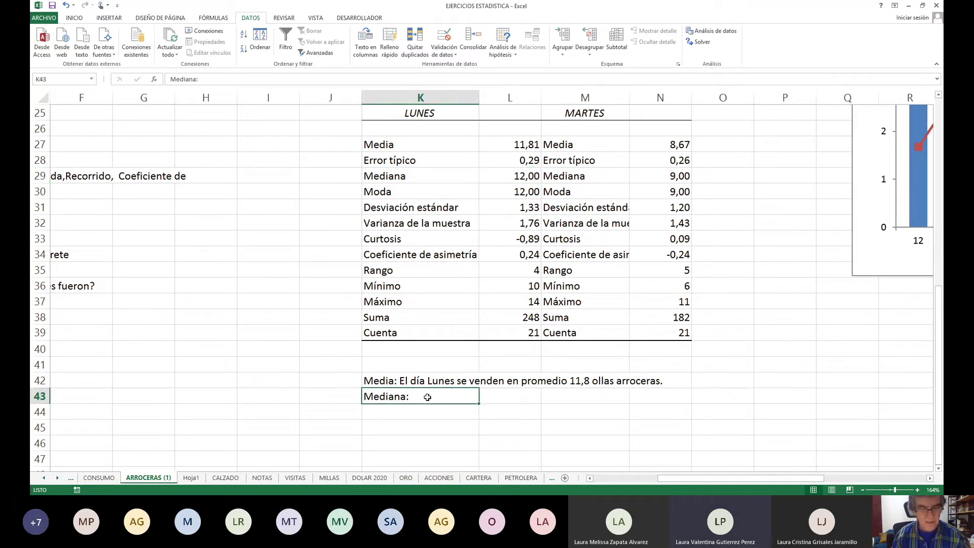
pyautogui.doubleClick(428, 396)
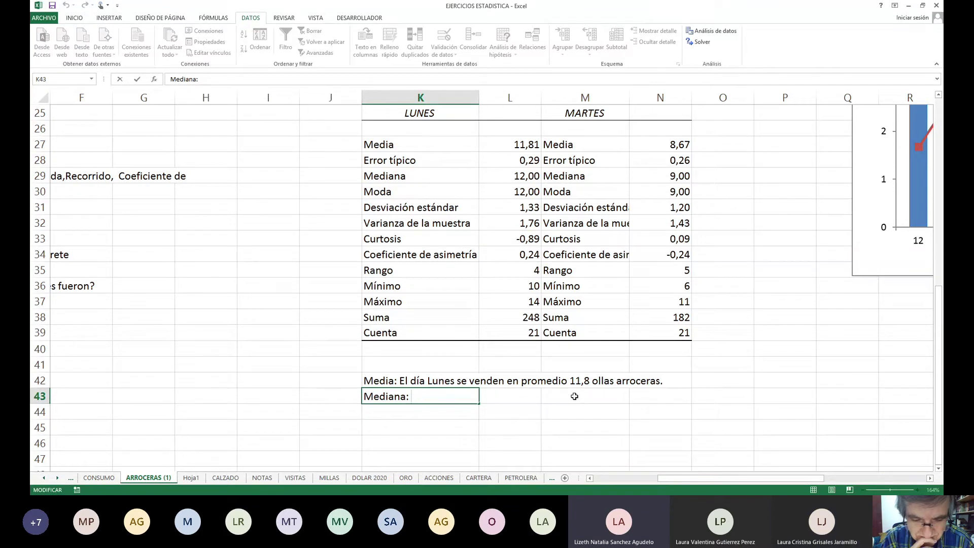
pyautogui.write('E')
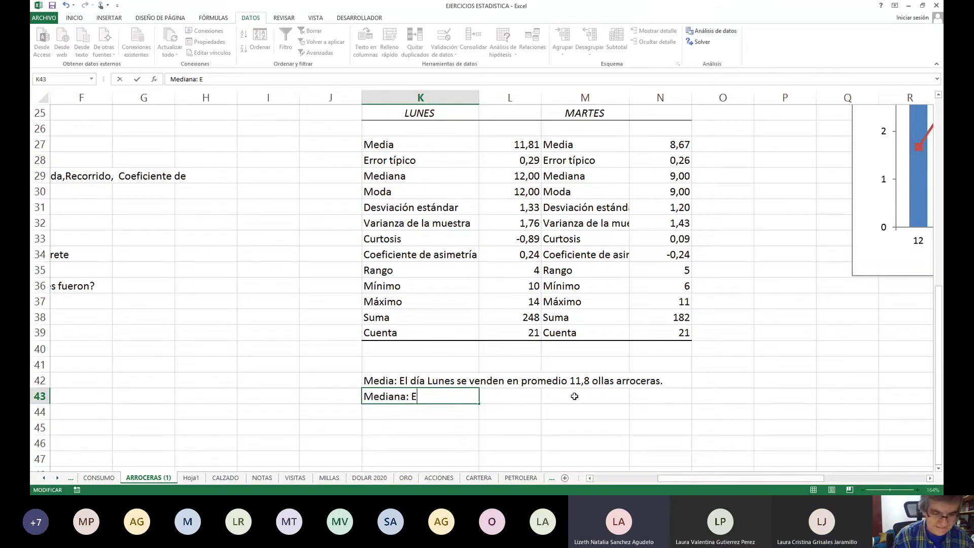
pyautogui.write('l 50')
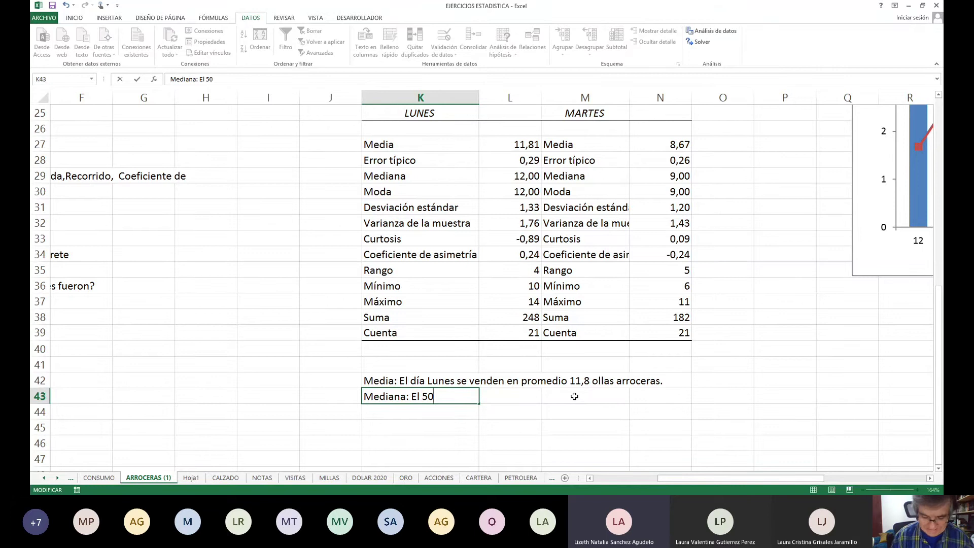
pyautogui.write('% de')
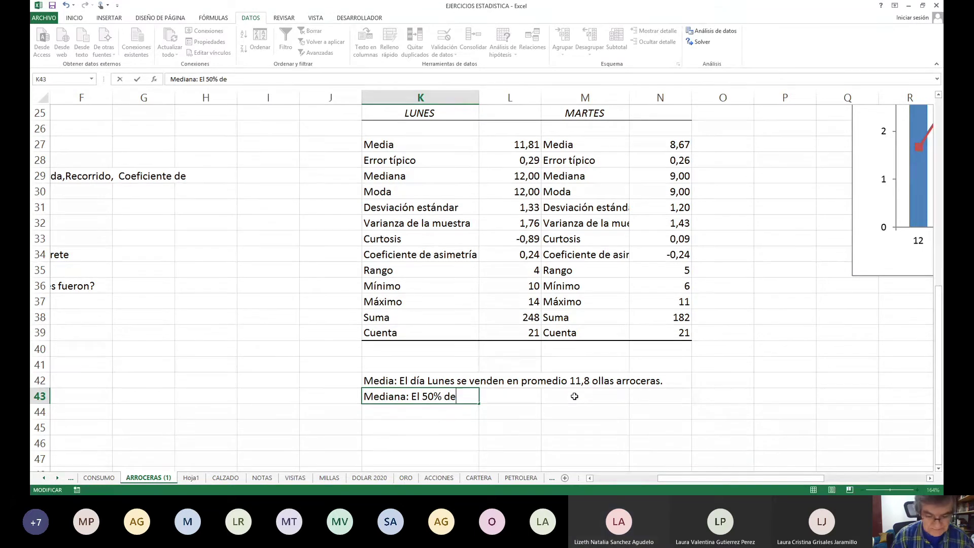
pyautogui.write(' los d')
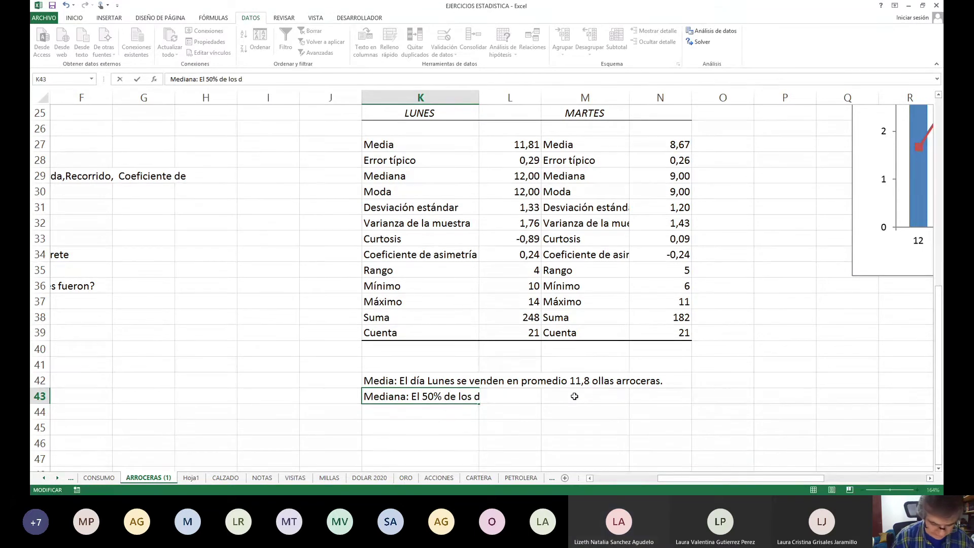
pyautogui.write('ías lun')
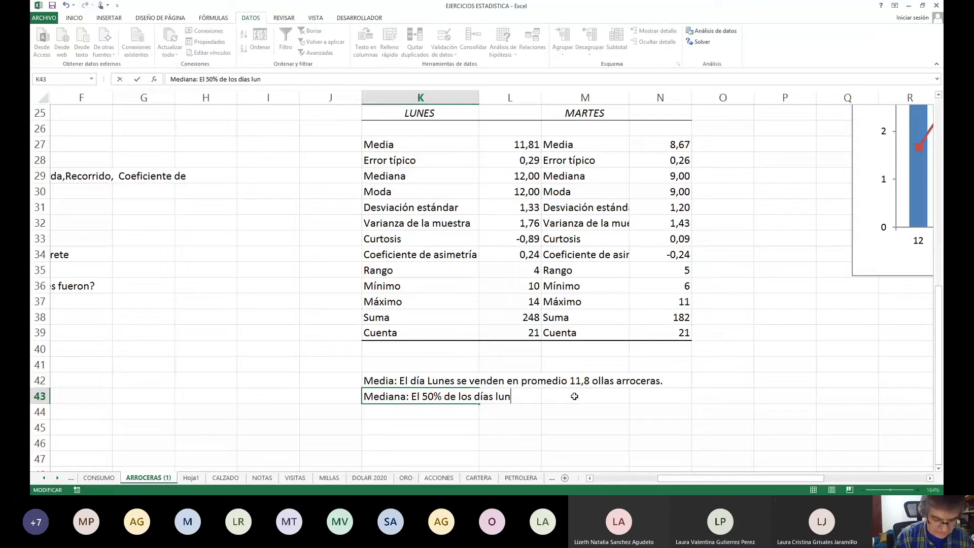
pyautogui.write('es se ')
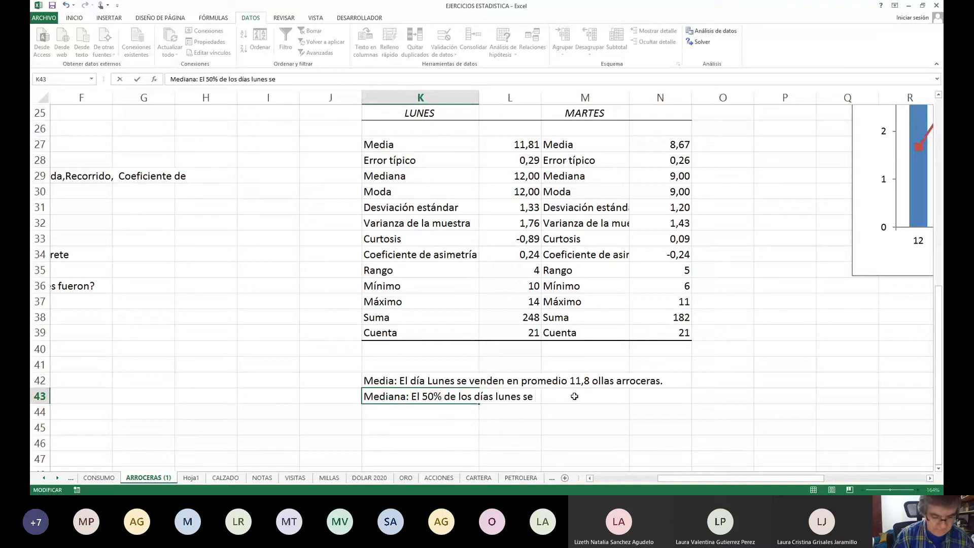
pyautogui.write('venden ')
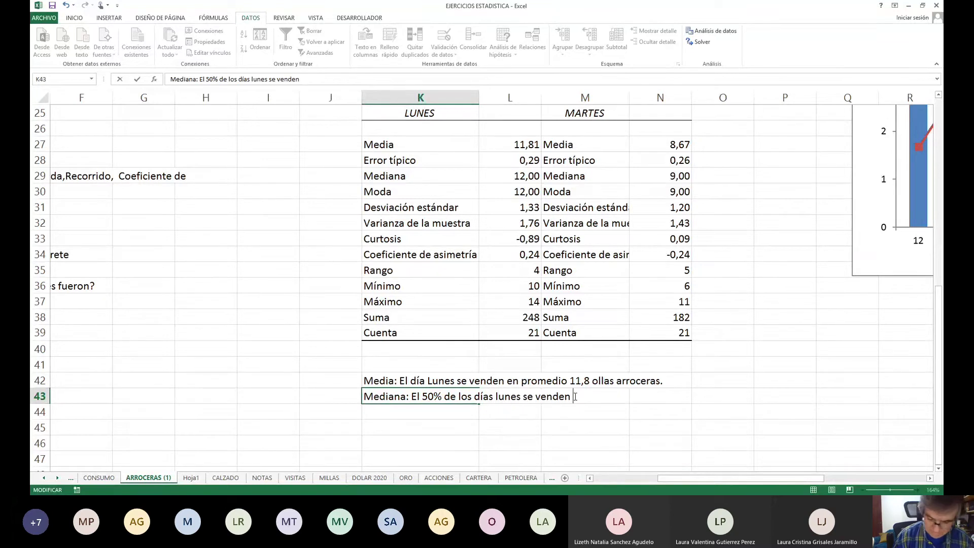
pyautogui.write('12 olla')
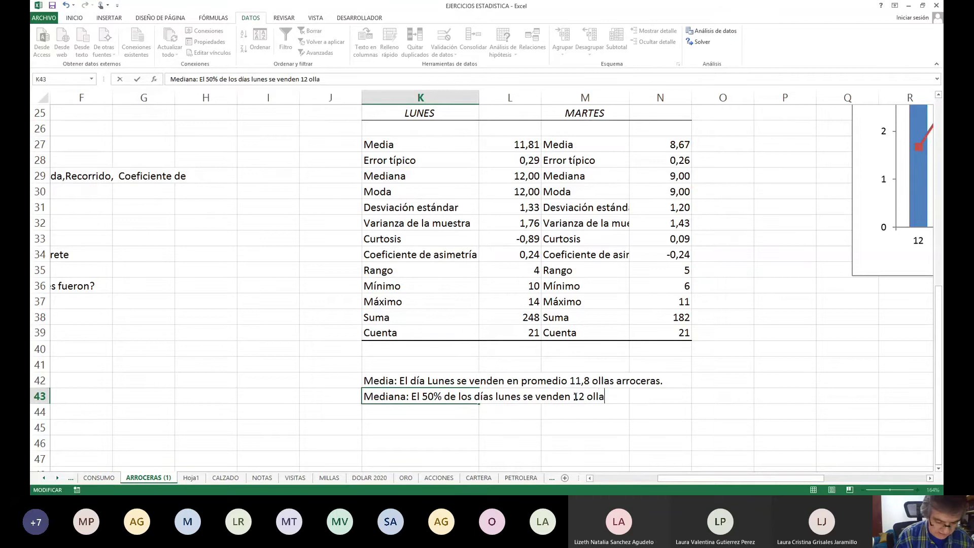
pyautogui.write('s arroc')
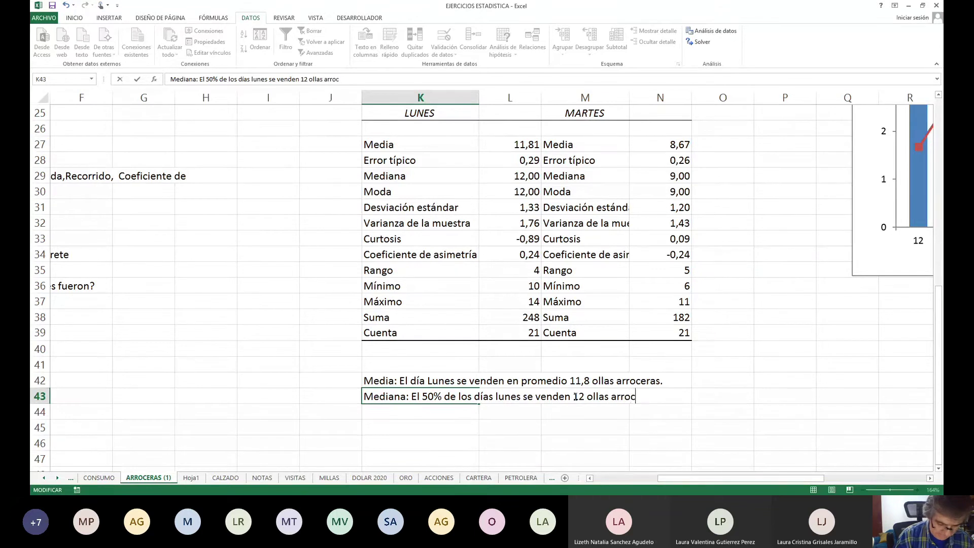
pyautogui.write('eras o ')
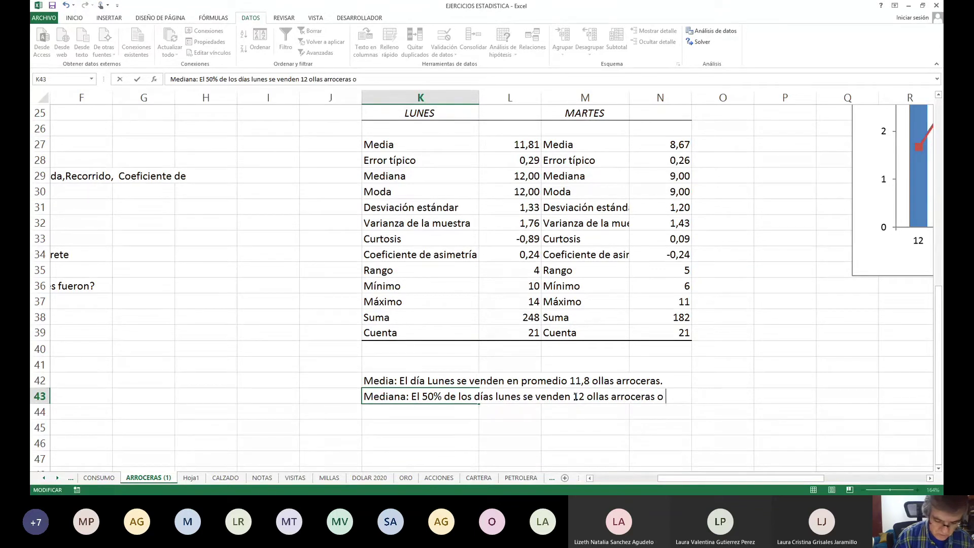
pyautogui.write('menos ')
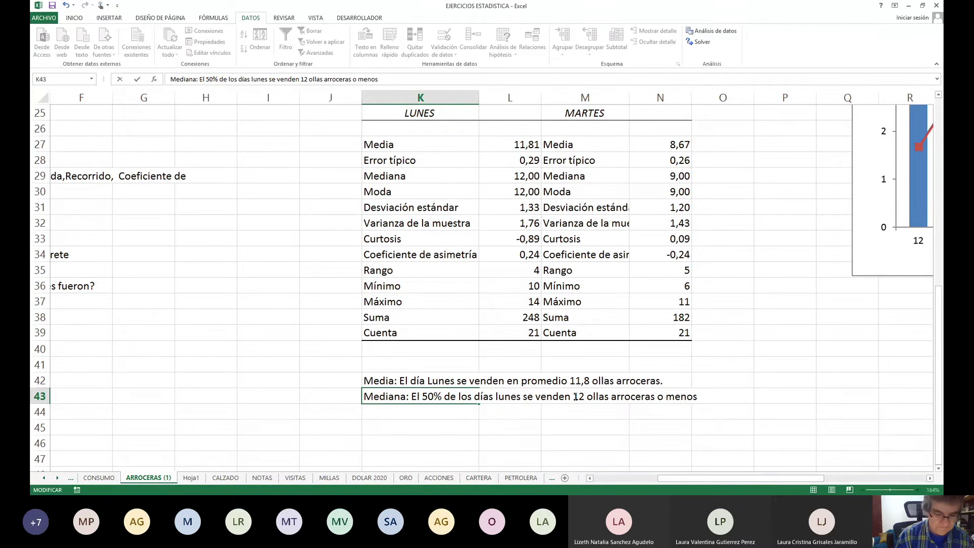
pyautogui.write('y el o')
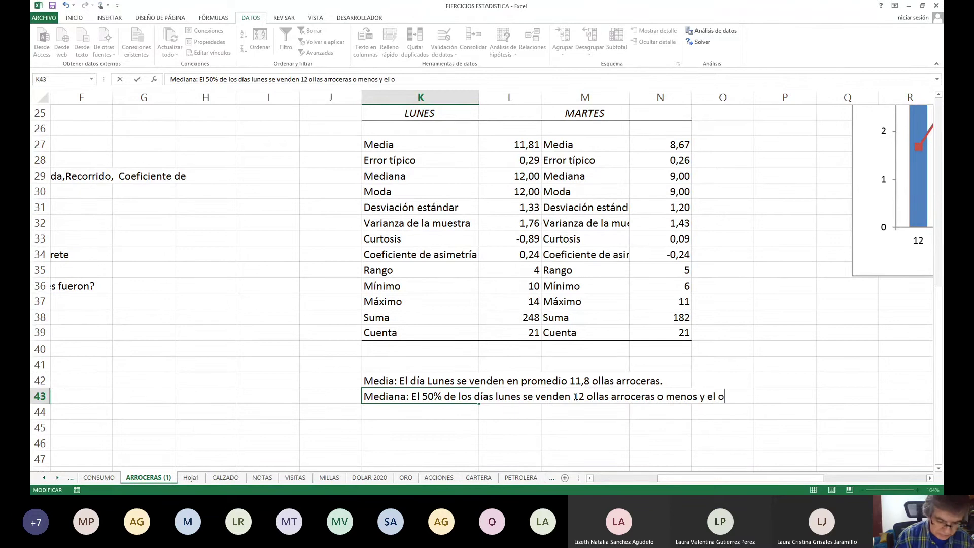
pyautogui.write('tro ')
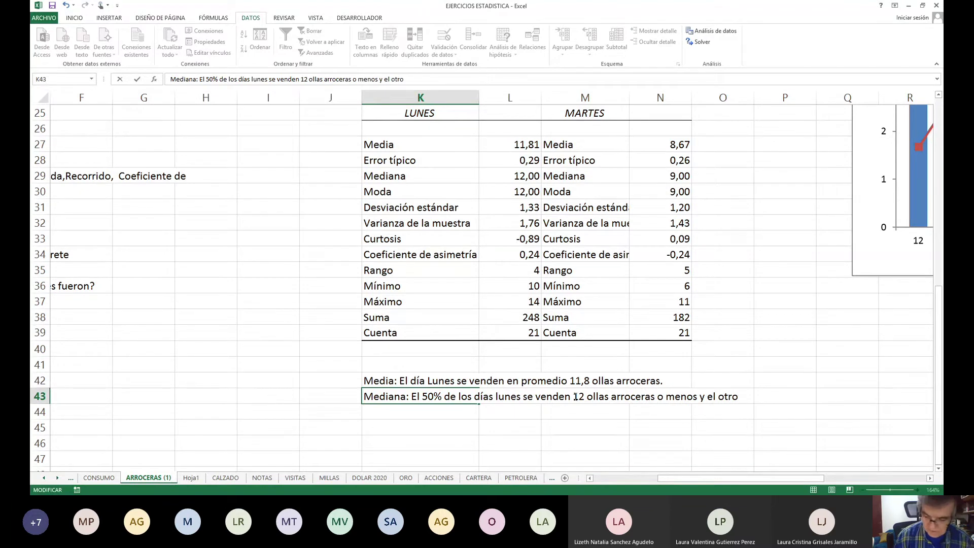
pyautogui.write('50')
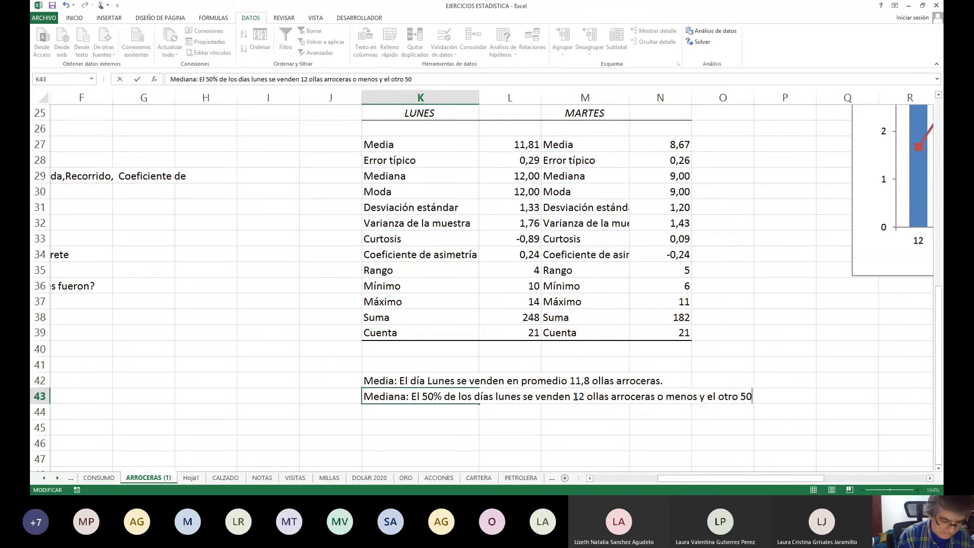
pyautogui.write('% de ')
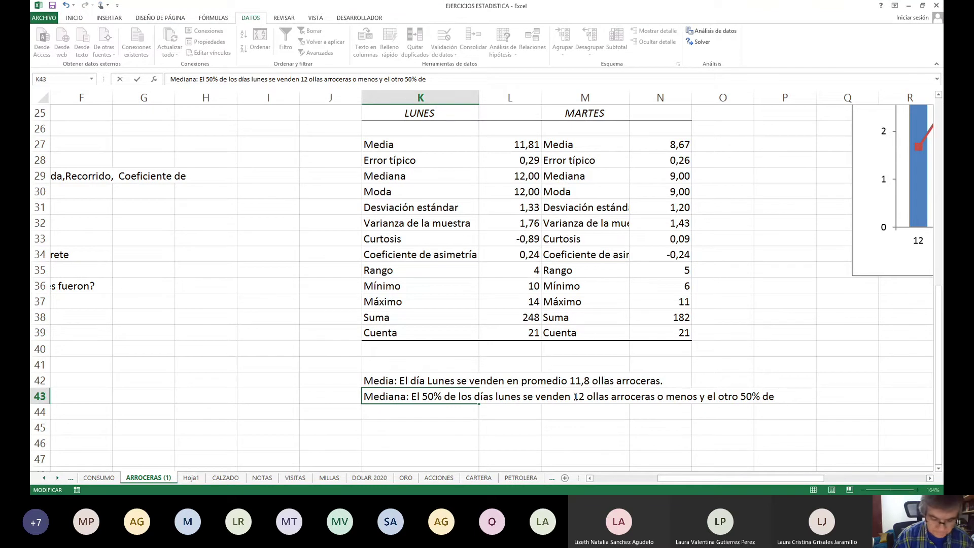
pyautogui.write('los lunes')
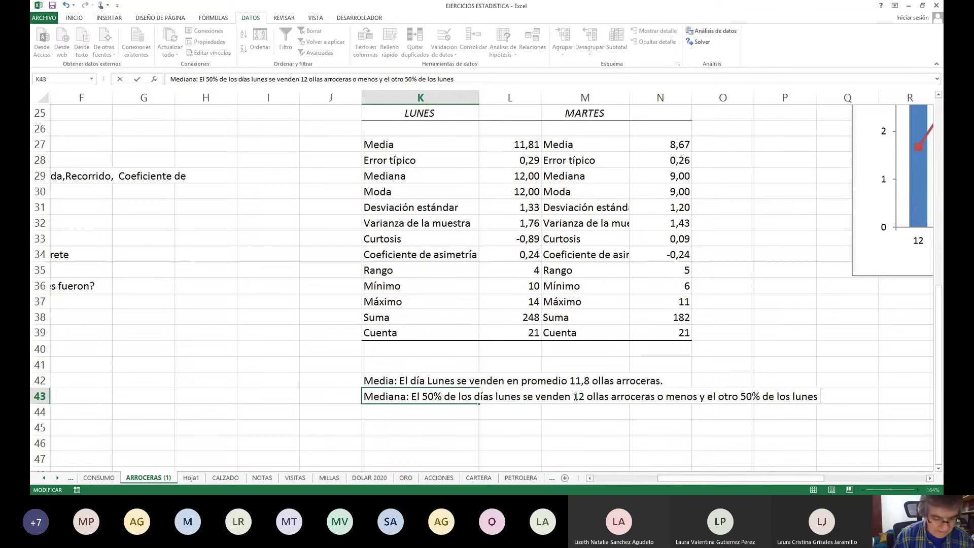
pyautogui.write(' se vend')
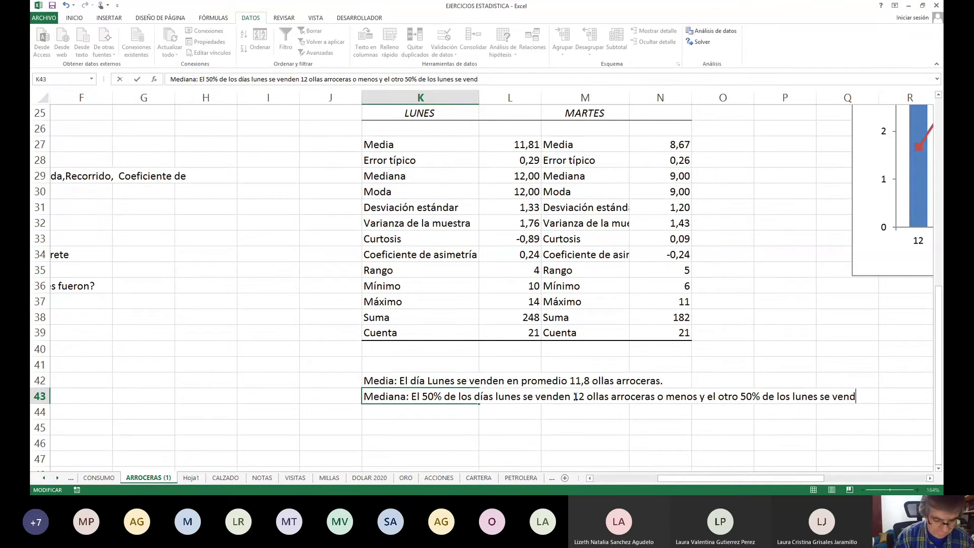
pyautogui.write('en ')
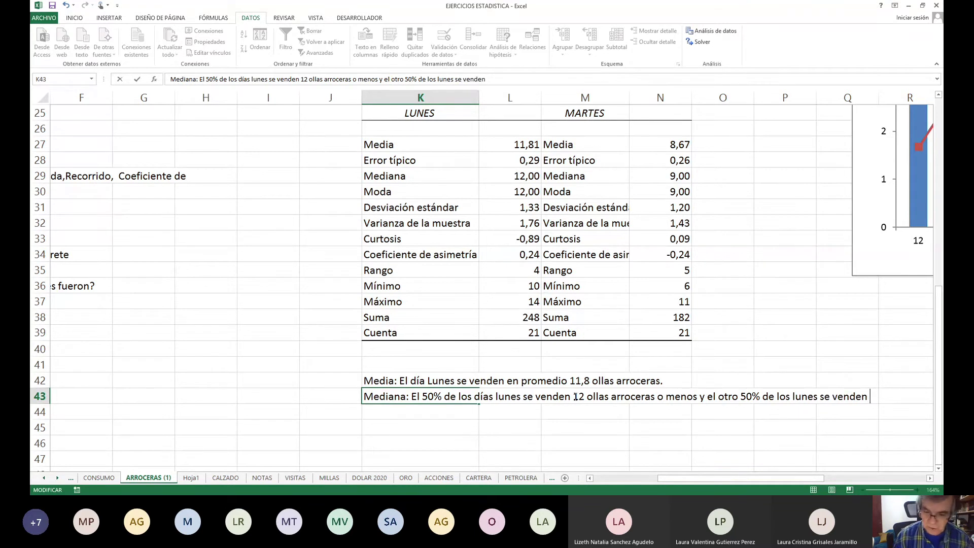
# Complete the Monday median interpretation by ending K43 with "12" and entering "ollas o más" in K44
pyautogui.write('12')
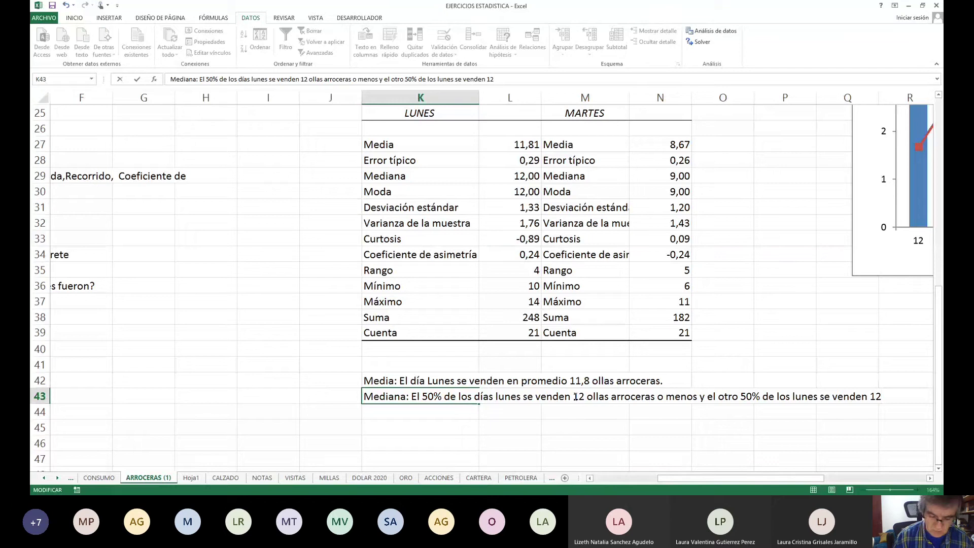
pyautogui.press('Home')
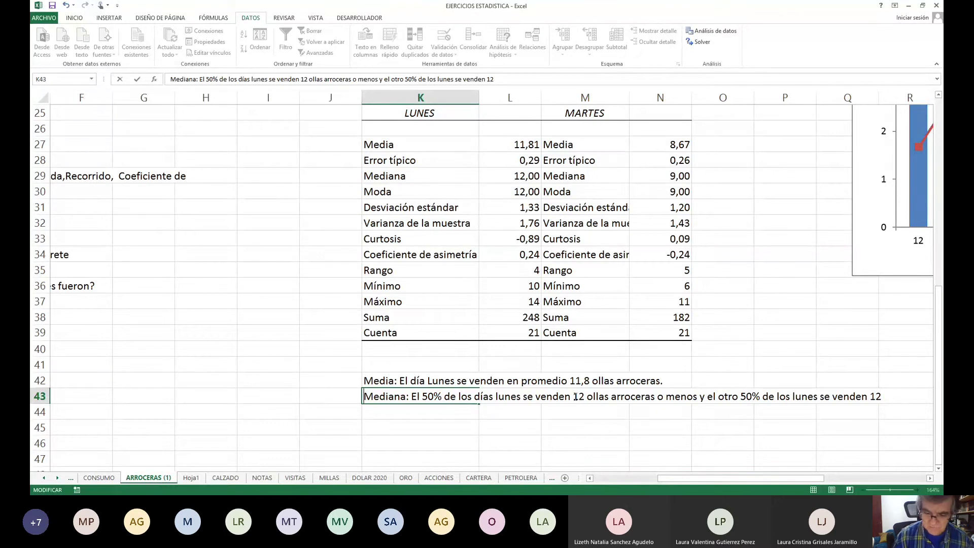
pyautogui.press('Return')
pyautogui.write('o')
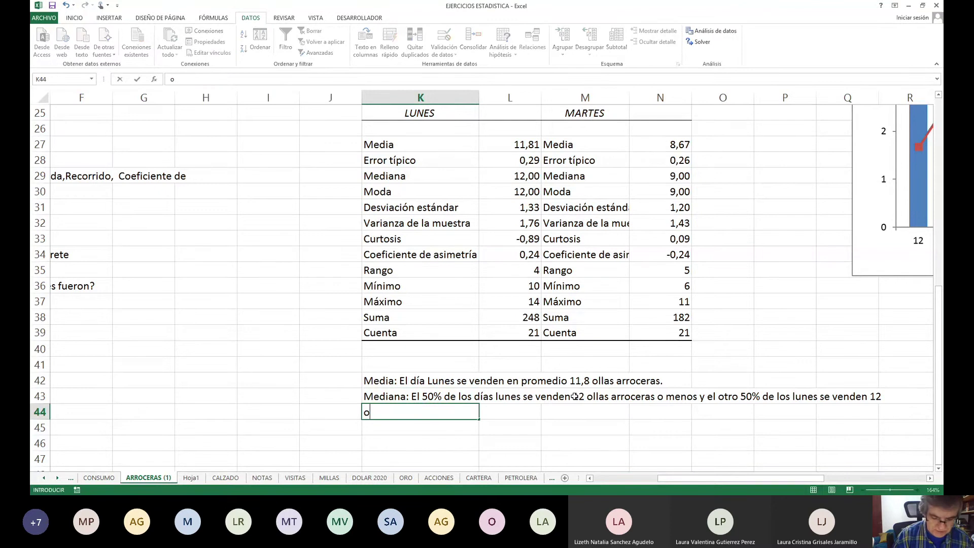
pyautogui.write('llas ')
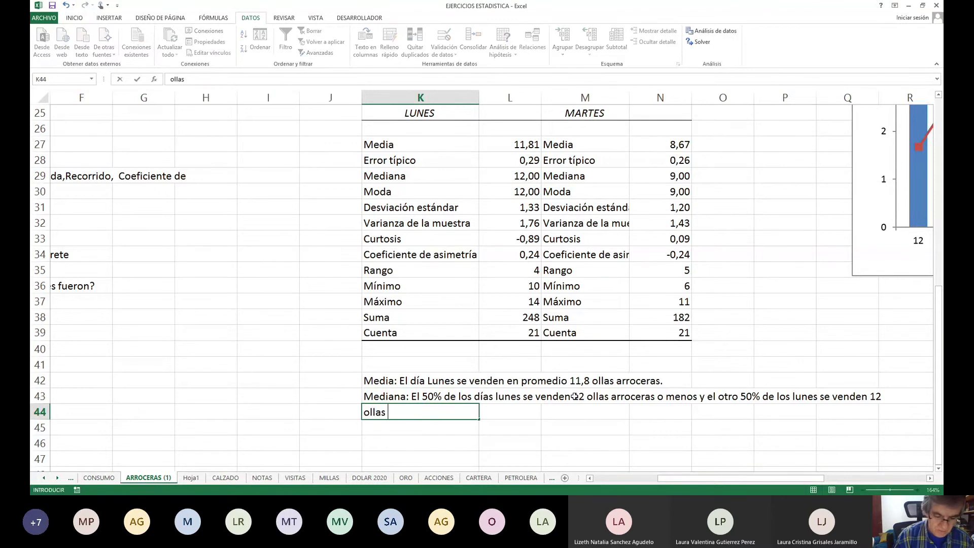
pyautogui.write('o más')
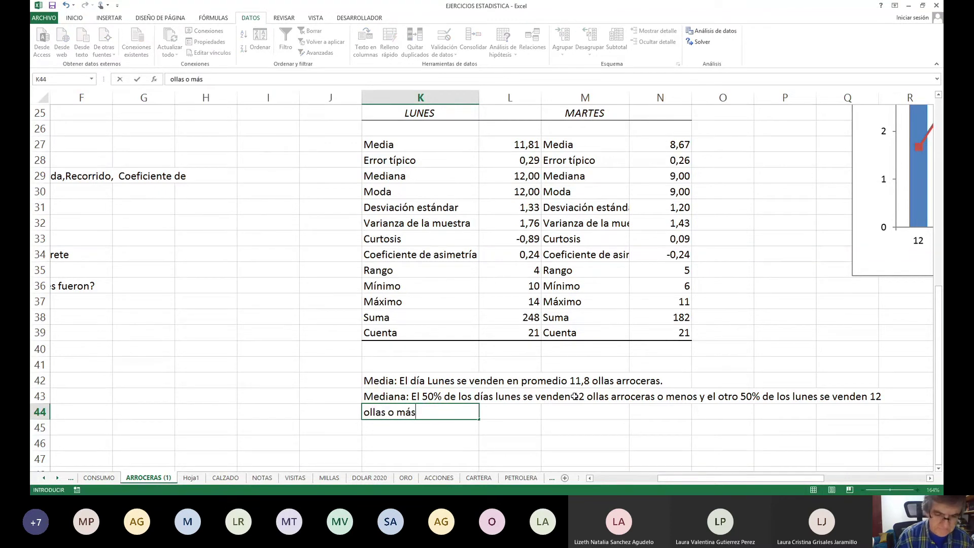
pyautogui.press('Return')
pyautogui.press('Down')
pyautogui.press('Down')
pyautogui.press('Down')
pyautogui.press('Down')
pyautogui.press('Down')
pyautogui.press('Down')
pyautogui.press('Down')
pyautogui.press('Down')
pyautogui.press('Down')
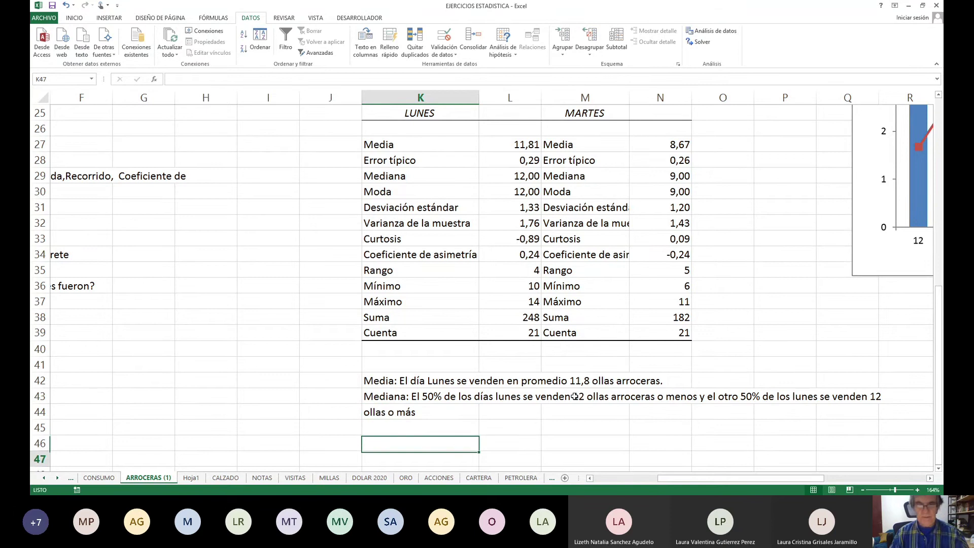
pyautogui.press('Down')
pyautogui.press('Down')
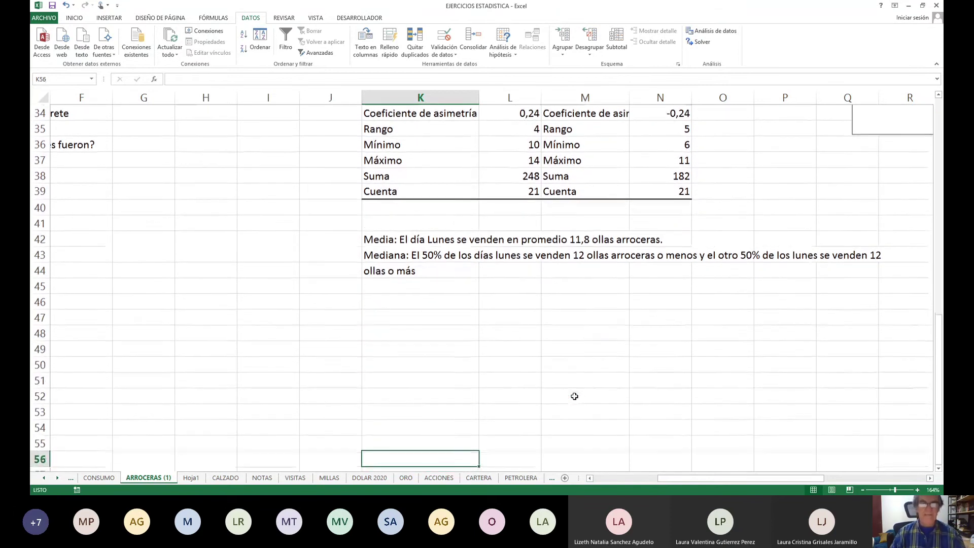
pyautogui.press('Right')
pyautogui.press('Right')
pyautogui.press('Right')
pyautogui.press('Right')
pyautogui.press('Right')
pyautogui.press('Right')
pyautogui.press('Right')
pyautogui.press('Right')
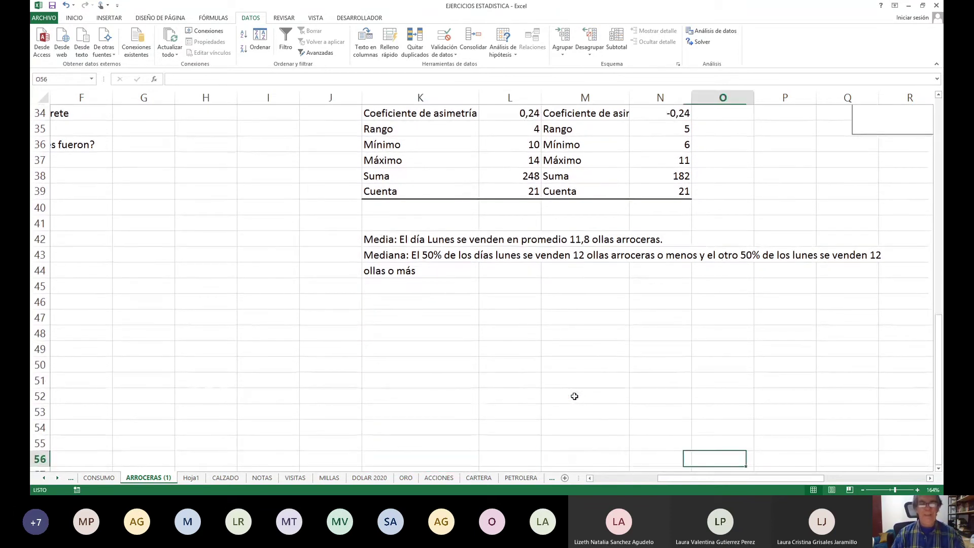
pyautogui.press('Right')
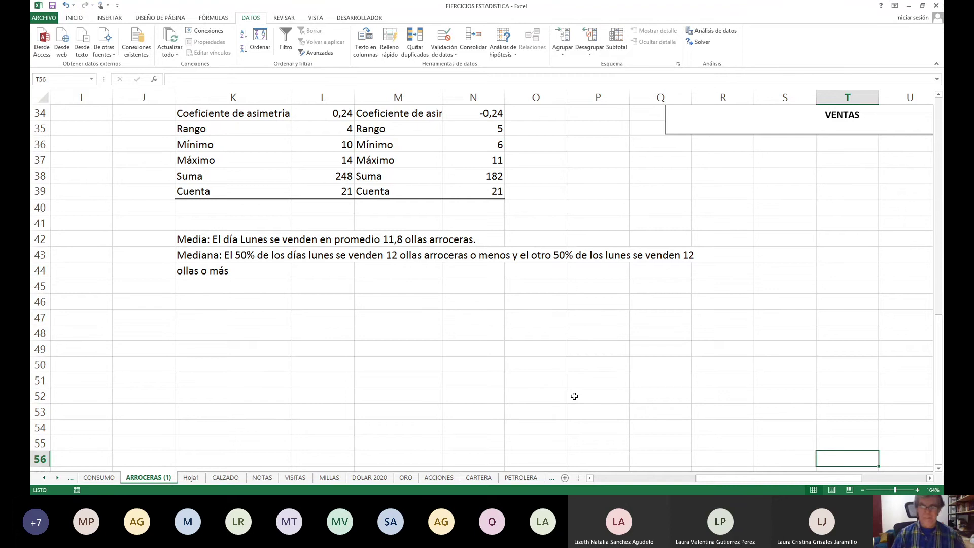
# Return to the descriptive statistics table and examine the Monday measures from the Mediana label in K29
pyautogui.press('Up')
pyautogui.press('Up')
pyautogui.press('Up')
pyautogui.press('Up')
pyautogui.press('Up')
pyautogui.press('Up')
pyautogui.press('Up')
pyautogui.press('Up')
pyautogui.press('Up')
pyautogui.press('Up')
pyautogui.press('Up')
pyautogui.press('Up')
pyautogui.press('Up')
pyautogui.press('Up')
pyautogui.press('Up')
pyautogui.press('Up')
pyautogui.press('Up')
pyautogui.press('Up')
pyautogui.press('Up')
pyautogui.press('Up')
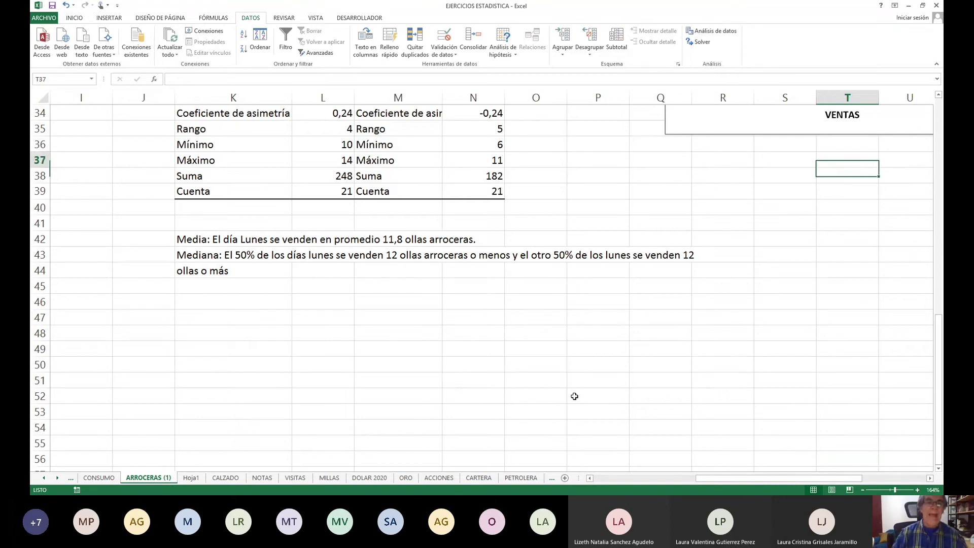
pyautogui.press('Up')
pyautogui.press('Up')
pyautogui.press('Up')
pyautogui.press('Left')
pyautogui.press('Left')
pyautogui.press('Left')
pyautogui.press('Left')
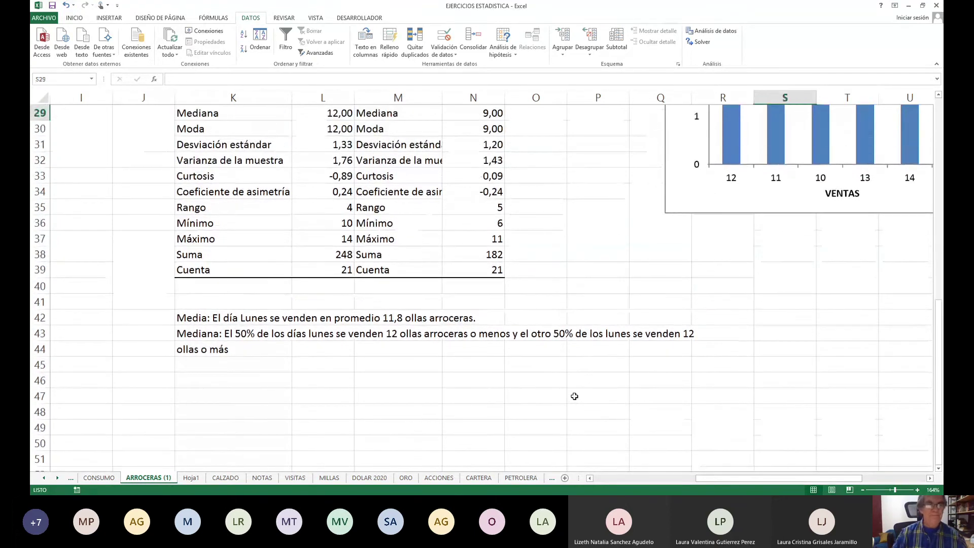
pyautogui.press('Left')
pyautogui.press('Left')
pyautogui.press('Left')
pyautogui.press('Left')
pyautogui.press('Left')
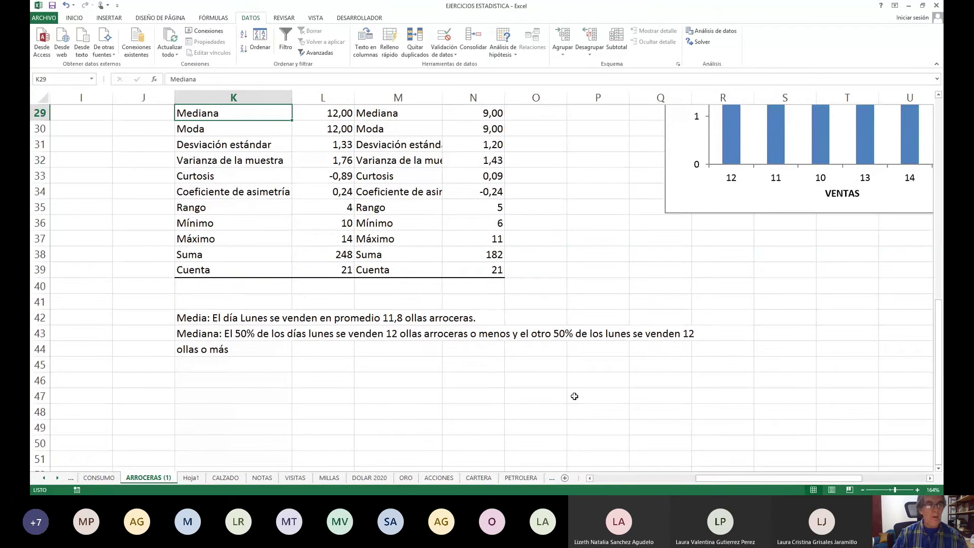
# Enter the label "Moda:" in cell K45, directly below the Monday median interpretation
pyautogui.press('Down')
pyautogui.press('Down')
pyautogui.press('Down')
pyautogui.press('Down')
pyautogui.press('Down')
pyautogui.press('Down')
pyautogui.press('Down')
pyautogui.press('Down')
pyautogui.press('Down')
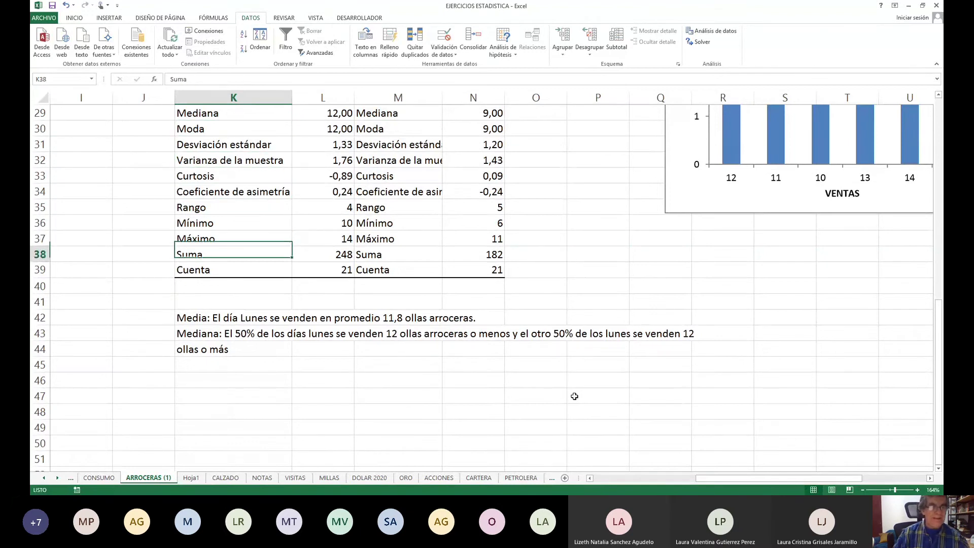
pyautogui.press('Down')
pyautogui.press('Down')
pyautogui.press('Down')
pyautogui.press('Down')
pyautogui.press('Down')
pyautogui.press('Down')
pyautogui.press('Down')
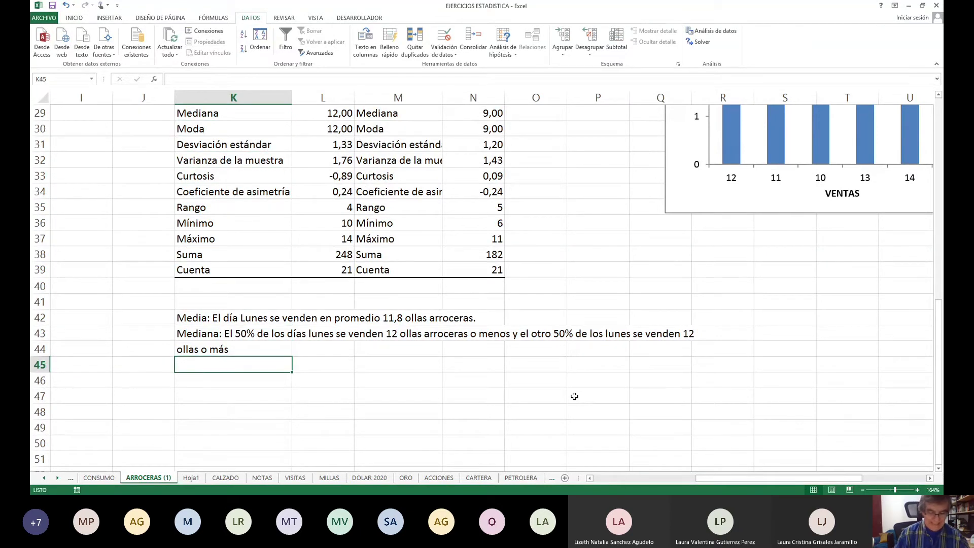
pyautogui.write('Moda')
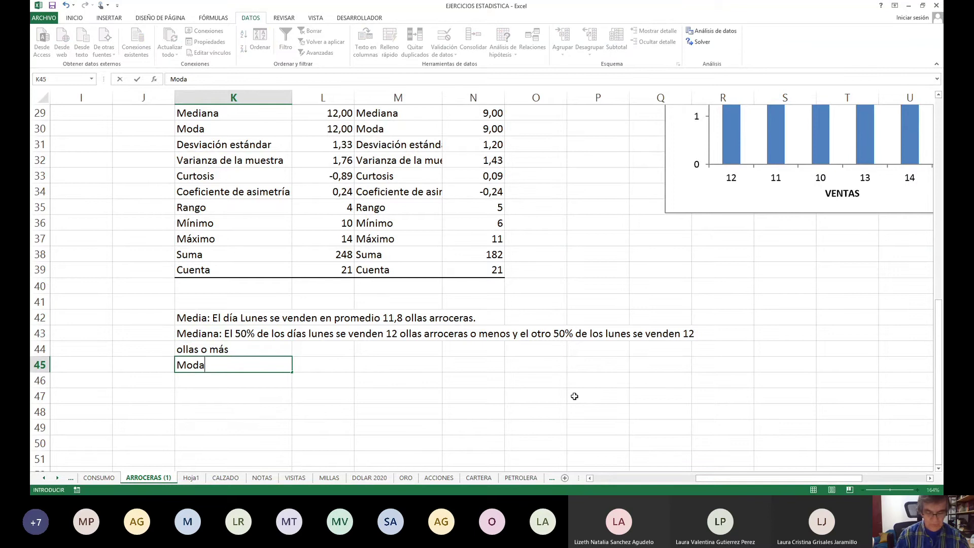
pyautogui.write(':')
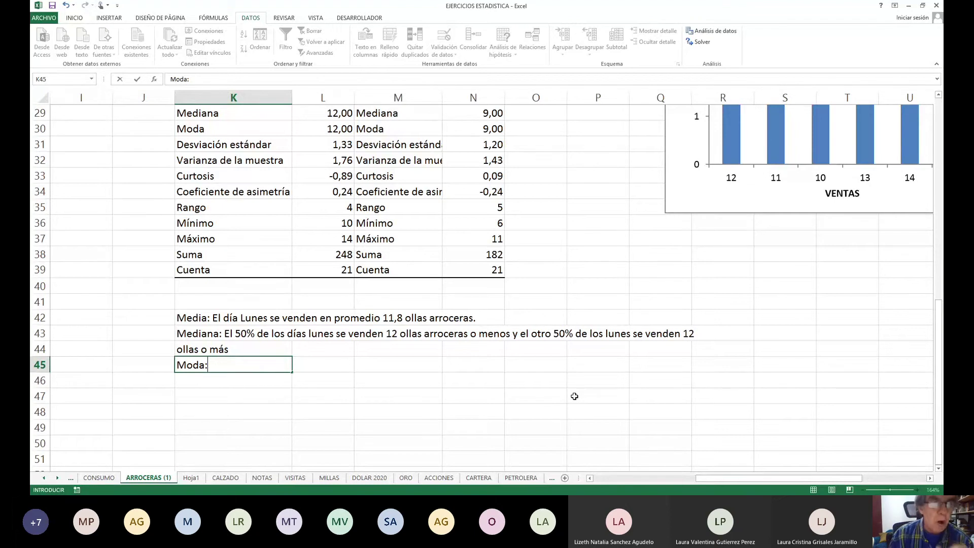
pyautogui.press('Right')
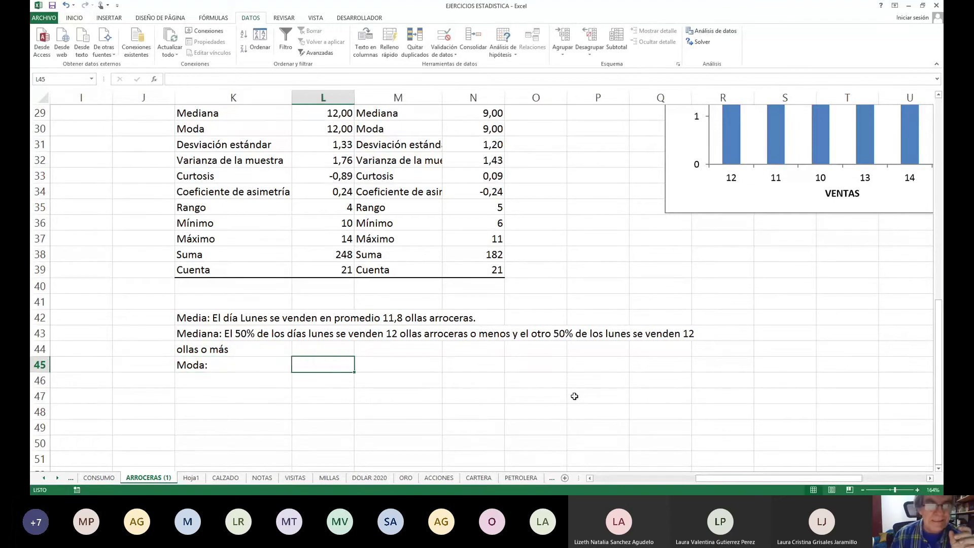
# Check the Monday mode in L30 of the statistics table, ending back on the "Moda:" label in K45
pyautogui.press('Up')
pyautogui.press('Up')
pyautogui.press('Up')
pyautogui.press('Up')
pyautogui.press('Up')
pyautogui.press('Up')
pyautogui.press('Up')
pyautogui.press('Up')
pyautogui.press('Up')
pyautogui.press('Up')
pyautogui.press('Up')
pyautogui.press('Up')
pyautogui.press('Up')
pyautogui.press('Up')
pyautogui.press('Up')
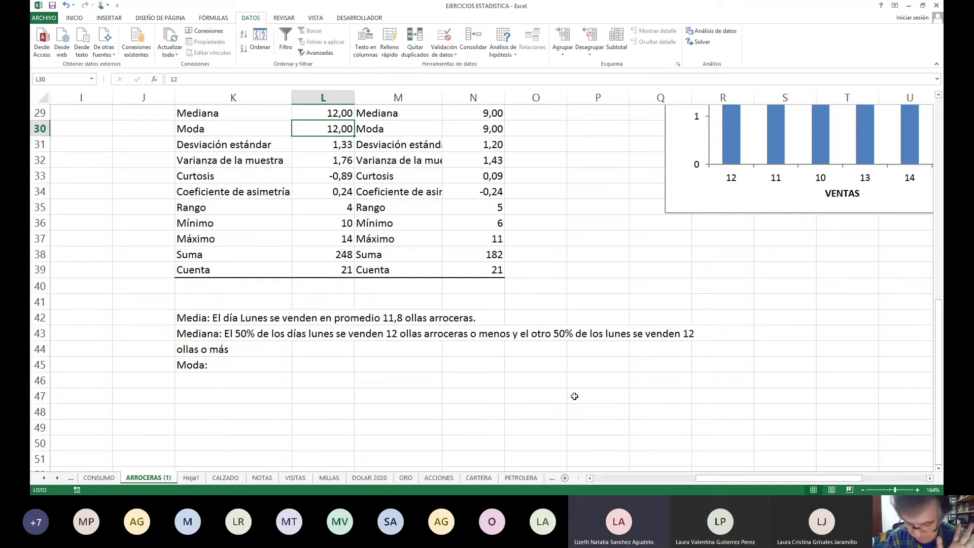
pyautogui.press('Down')
pyautogui.press('Down')
pyautogui.press('Down')
pyautogui.press('Down')
pyautogui.press('Down')
pyautogui.press('Down')
pyautogui.press('Down')
pyautogui.press('Down')
pyautogui.press('Down')
pyautogui.press('Down')
pyautogui.press('Down')
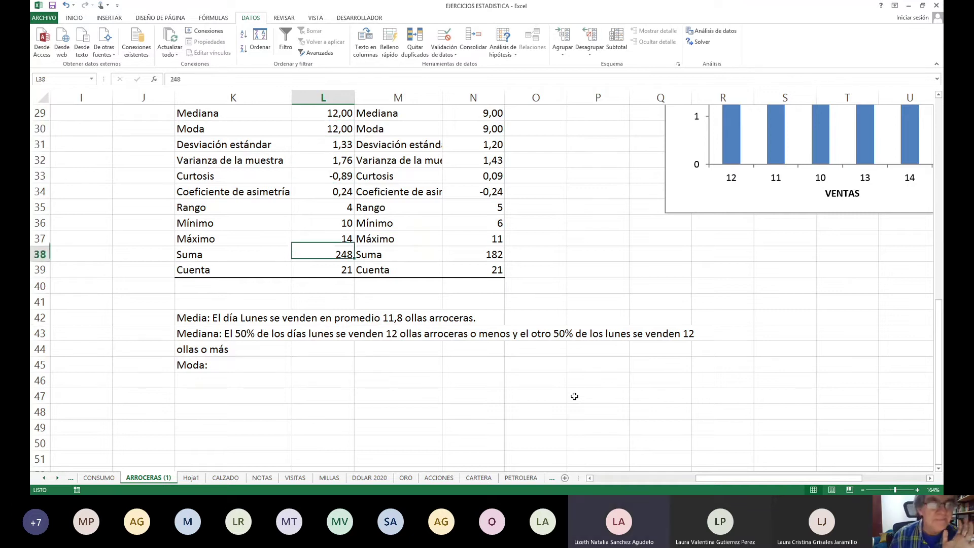
pyautogui.press('Down')
pyautogui.press('Down')
pyautogui.press('Down')
pyautogui.press('Down')
pyautogui.press('Left')
pyautogui.press('Left')
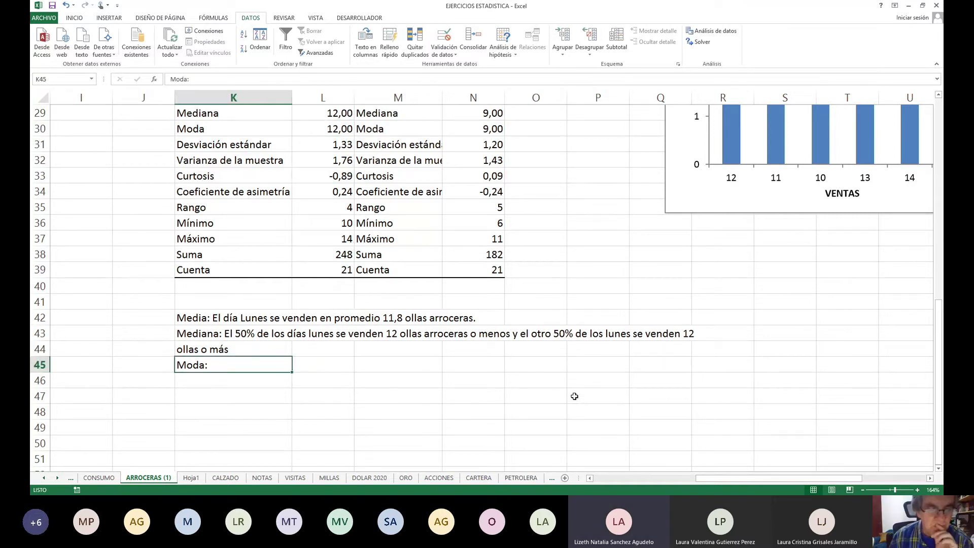
pyautogui.press('Right')
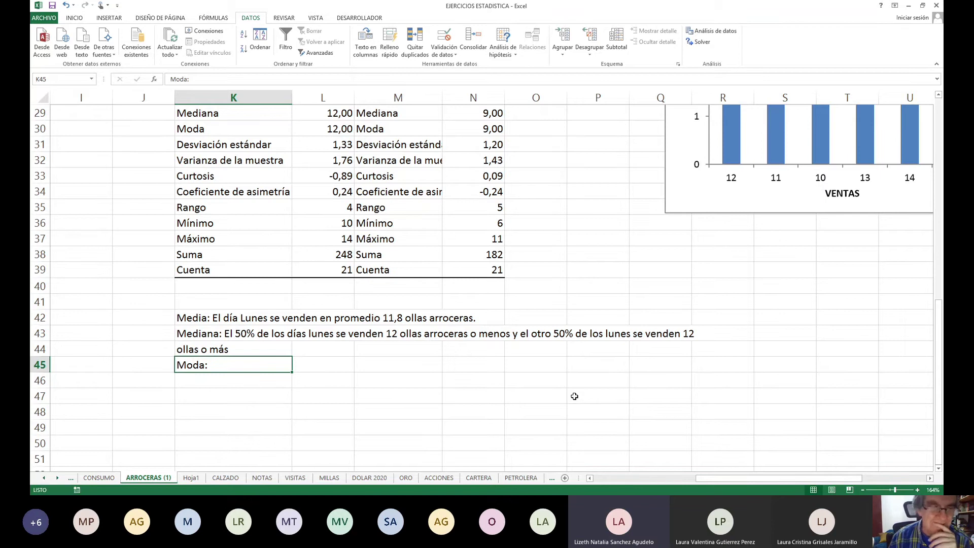
# Go back past the statistics table to examine the raw Monday sales data in column A, around A19
pyautogui.press('Up')
pyautogui.press('Up')
pyautogui.press('Up')
pyautogui.press('Up')
pyautogui.press('Up')
pyautogui.press('Up')
pyautogui.press('Up')
pyautogui.press('Up')
pyautogui.press('Up')
pyautogui.press('Up')
pyautogui.press('Up')
pyautogui.press('Up')
pyautogui.press('Up')
pyautogui.press('Up')
pyautogui.press('Up')
pyautogui.press('Up')
pyautogui.press('Up')
pyautogui.press('Up')
pyautogui.press('Up')
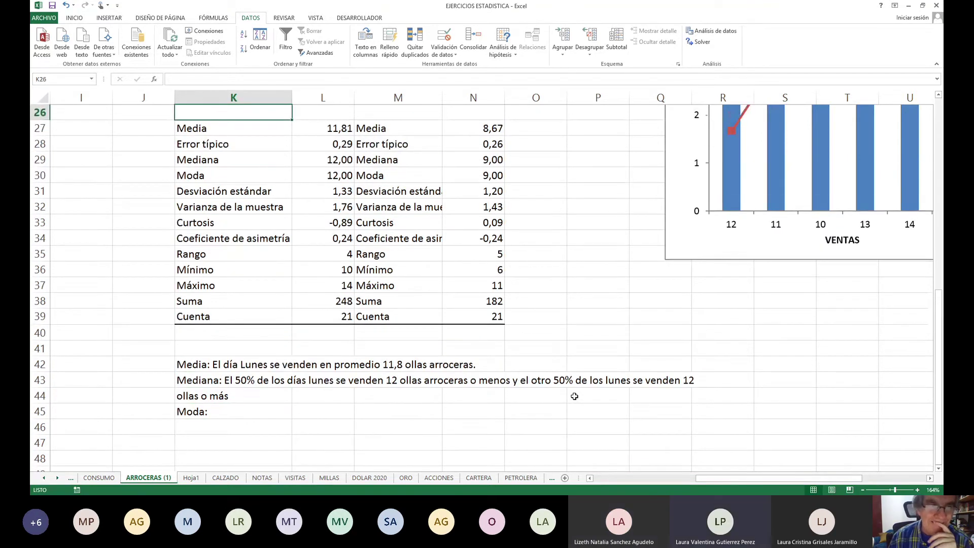
pyautogui.press('Up')
pyautogui.press('Up')
pyautogui.press('Up')
pyautogui.press('Up')
pyautogui.press('Up')
pyautogui.press('Up')
pyautogui.press('Up')
pyautogui.press('Left')
pyautogui.press('Left')
pyautogui.press('Left')
pyautogui.press('Left')
pyautogui.press('Left')
pyautogui.press('Left')
pyautogui.press('Left')
pyautogui.press('Left')
pyautogui.press('Left')
pyautogui.press('Left')
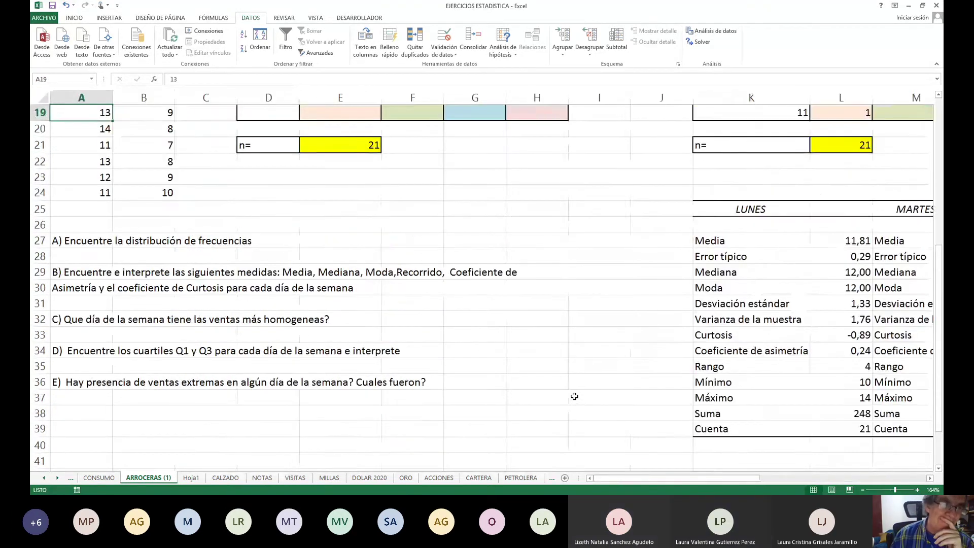
# Go back to the top of the sheet and examine the Monday sales data and its frequency distribution table
pyautogui.press('Up')
pyautogui.press('Up')
pyautogui.press('Up')
pyautogui.press('Up')
pyautogui.press('Up')
pyautogui.press('Up')
pyautogui.press('Up')
pyautogui.press('Up')
pyautogui.press('Up')
pyautogui.press('Up')
pyautogui.press('Up')
pyautogui.press('Up')
pyautogui.press('Up')
pyautogui.press('Up')
pyautogui.press('Up')
pyautogui.press('Up')
pyautogui.press('Up')
pyautogui.press('Up')
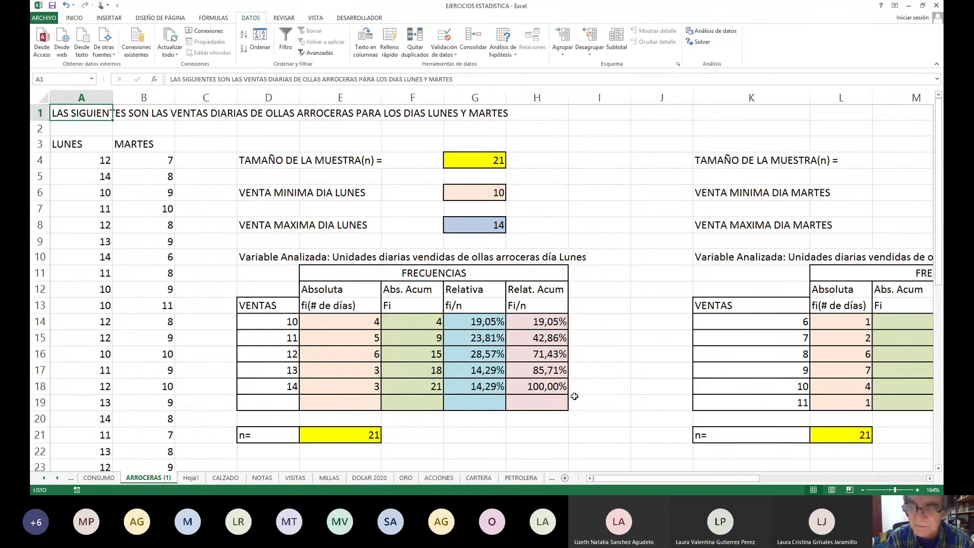
# Complete the Monday mode interpretation in K45 as "Moda: 12 Ollas es la cantidad más frecuente que se venden los días lunes"
pyautogui.press('Down')
pyautogui.press('Down')
pyautogui.press('Down')
pyautogui.press('Down')
pyautogui.press('Down')
pyautogui.press('Down')
pyautogui.press('Down')
pyautogui.press('Down')
pyautogui.press('Down')
pyautogui.press('Down')
pyautogui.press('Down')
pyautogui.press('Down')
pyautogui.press('Down')
pyautogui.press('Down')
pyautogui.press('Down')
pyautogui.press('Down')
pyautogui.press('Down')
pyautogui.press('Down')
pyautogui.press('Down')
pyautogui.press('Down')
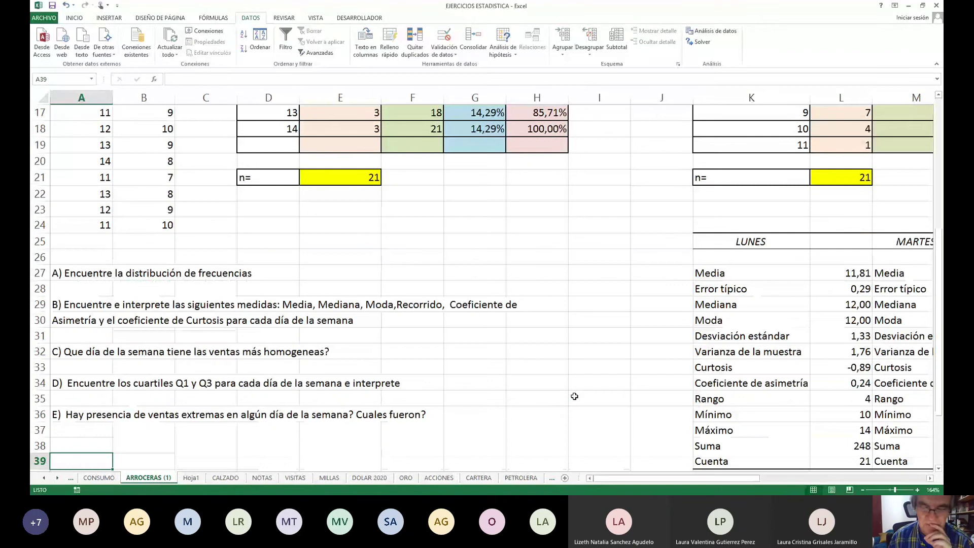
pyautogui.press('Down')
pyautogui.press('Down')
pyautogui.press('Down')
pyautogui.press('Down')
pyautogui.press('Down')
pyautogui.press('Down')
pyautogui.press('Down')
pyautogui.press('Down')
pyautogui.press('Down')
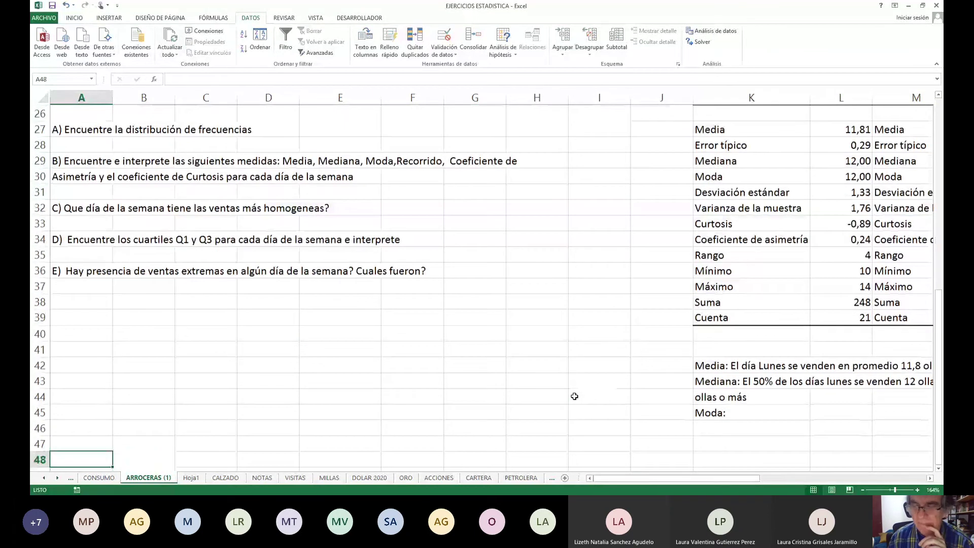
pyautogui.press('Right')
pyautogui.press('Right')
pyautogui.press('Right')
pyautogui.press('Right')
pyautogui.press('Right')
pyautogui.press('Right')
pyautogui.press('Right')
pyautogui.press('Right')
pyautogui.press('Right')
pyautogui.press('Right')
pyautogui.press('Right')
pyautogui.press('Right')
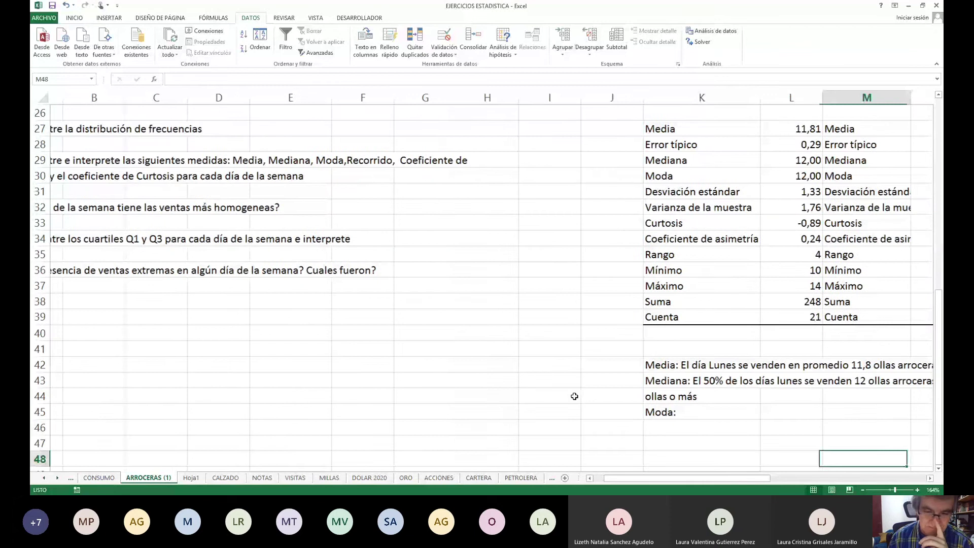
pyautogui.press('Up')
pyautogui.press('Up')
pyautogui.press('Up')
pyautogui.press('Up')
pyautogui.press('Up')
pyautogui.press('Right')
pyautogui.press('Right')
pyautogui.press('Right')
pyautogui.scroll(-1, 574, 396)
pyautogui.press('Up')
pyautogui.press('Down')
pyautogui.press('Down')
pyautogui.press('Down')
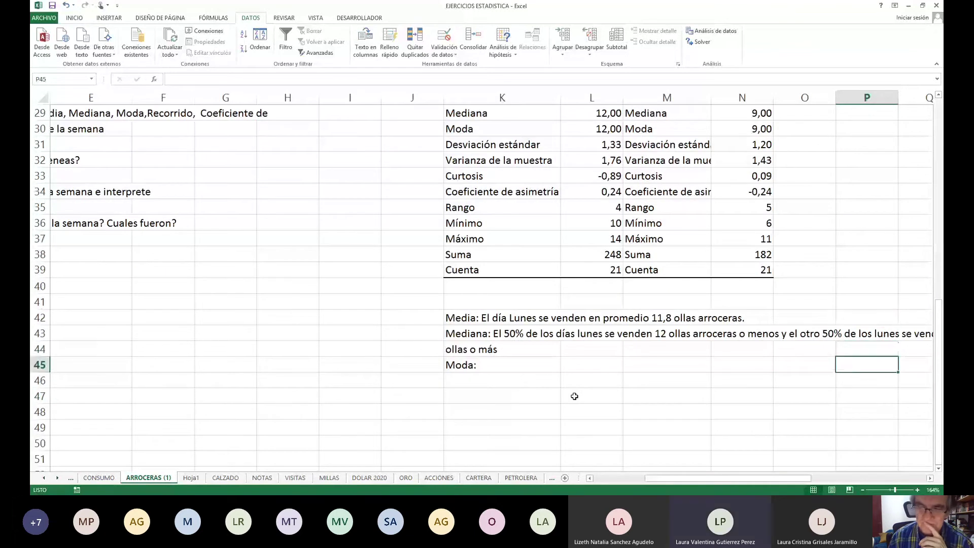
pyautogui.press('Left')
pyautogui.press('Left')
pyautogui.press('Left')
pyautogui.press('Left')
pyautogui.press('Left')
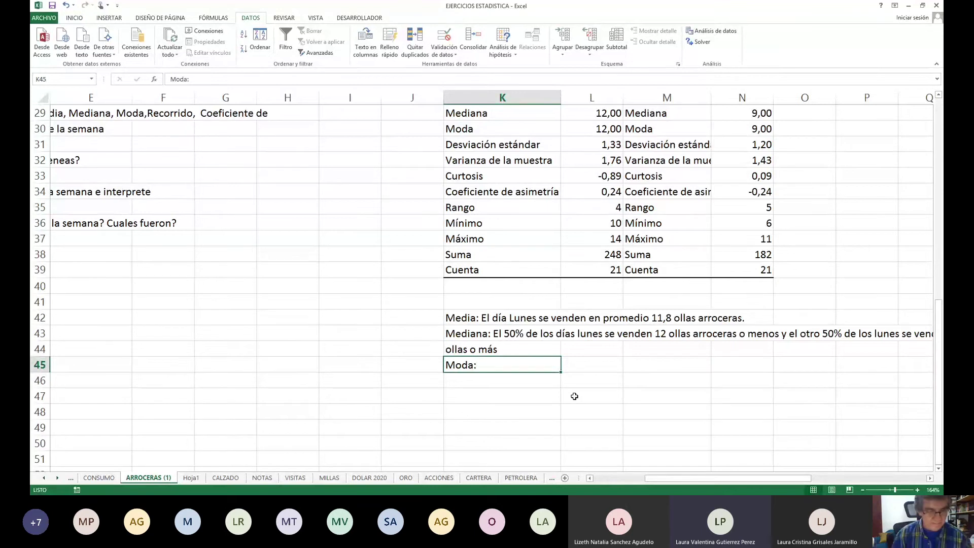
pyautogui.press('F2')
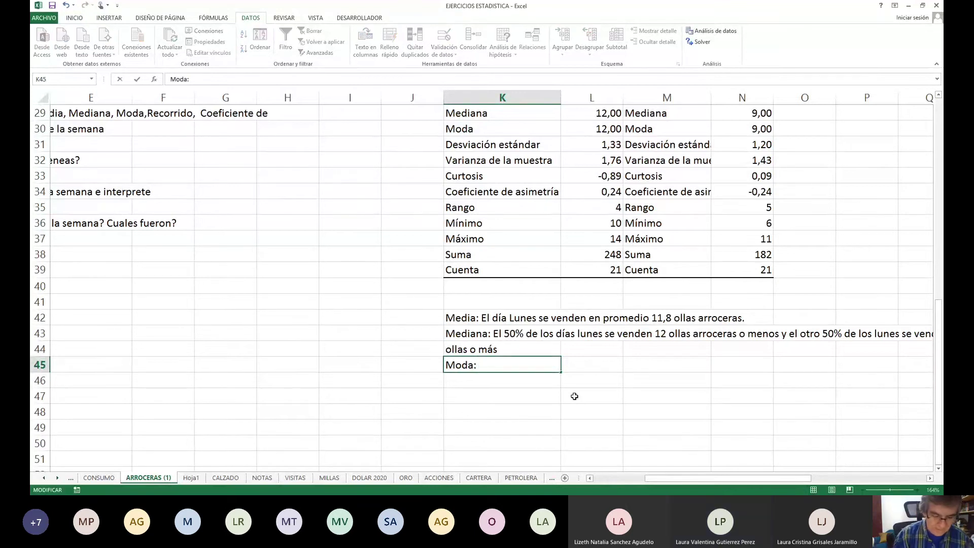
pyautogui.write('12 O')
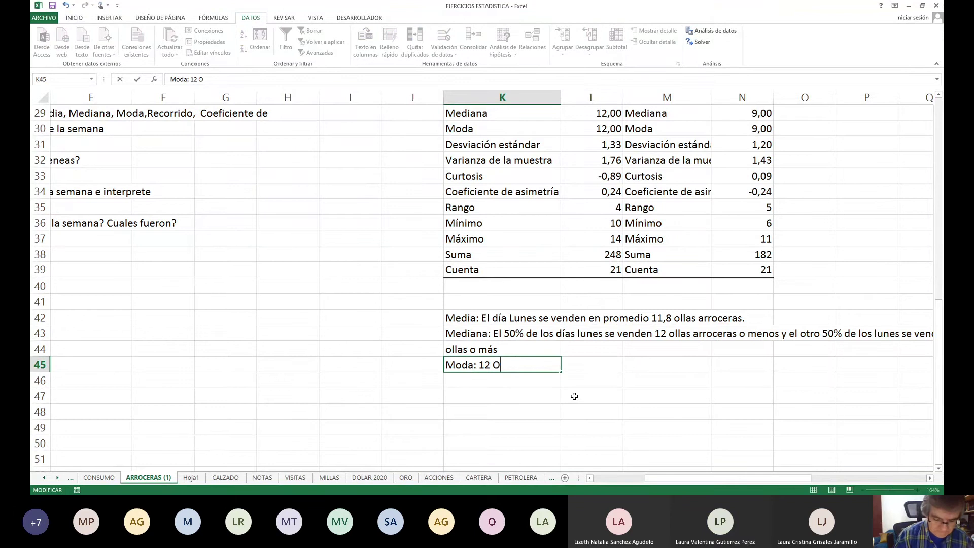
pyautogui.write('llas es ')
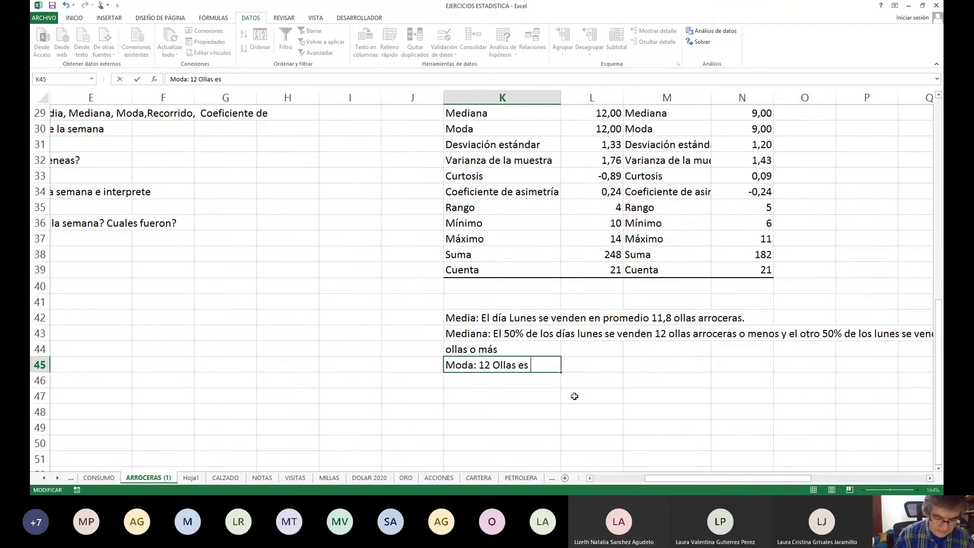
pyautogui.write('la cant')
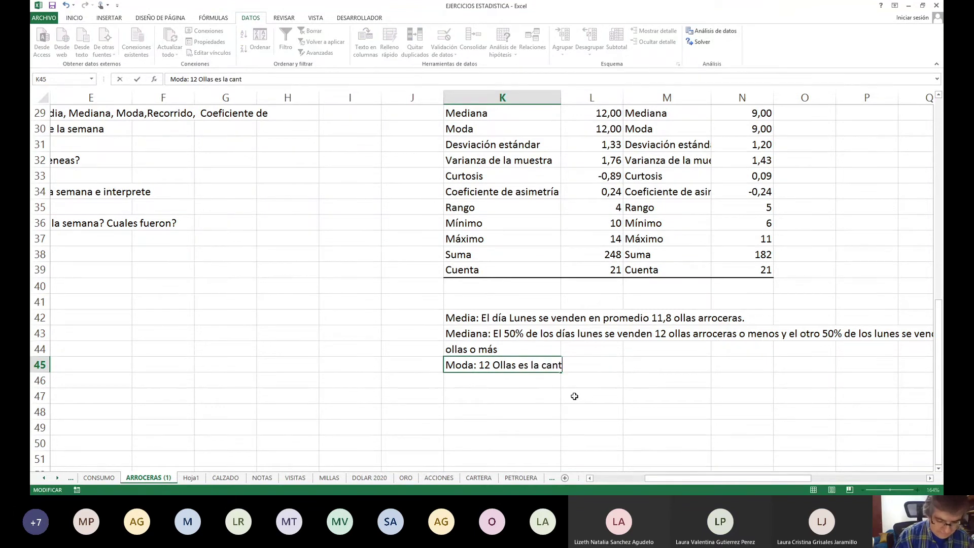
pyautogui.write('idad m')
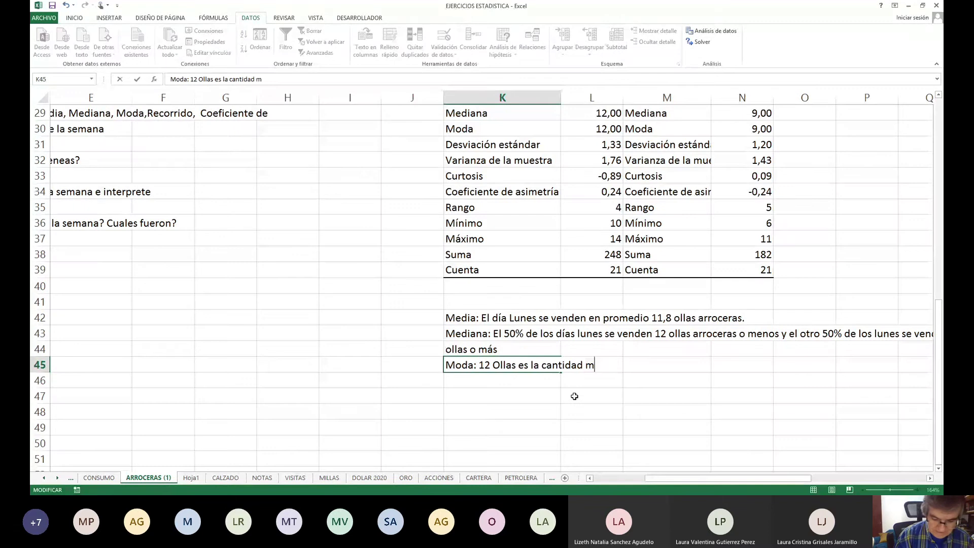
pyautogui.write('ás f')
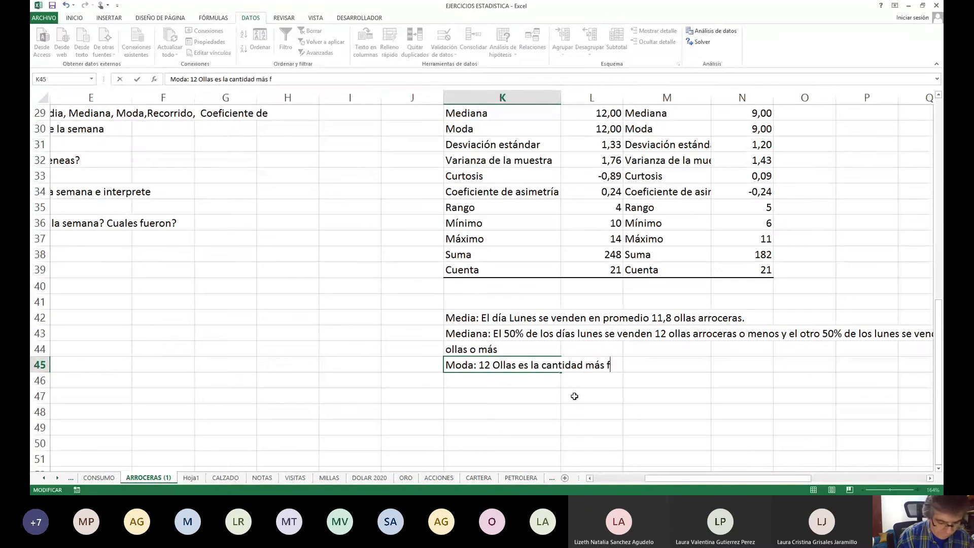
pyautogui.write('recuente q')
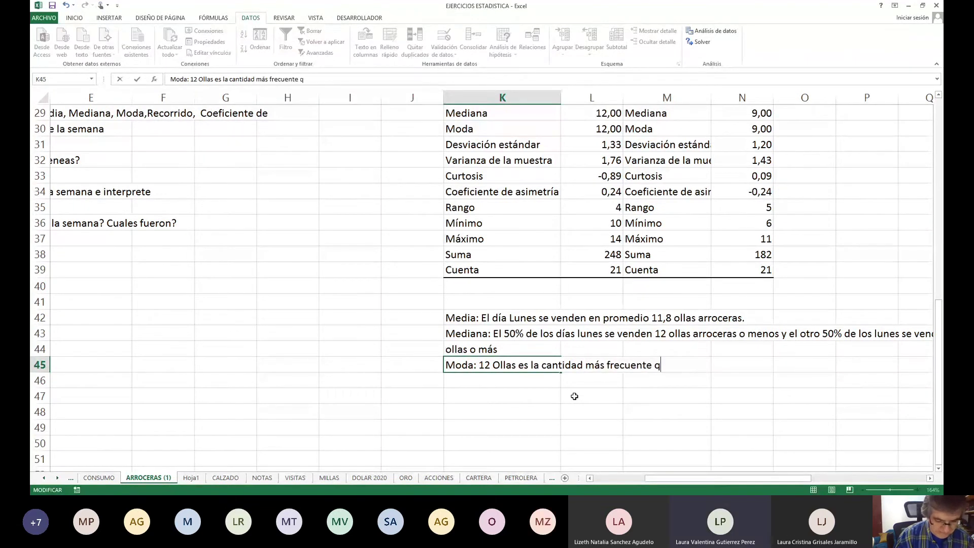
pyautogui.write('ue se ven')
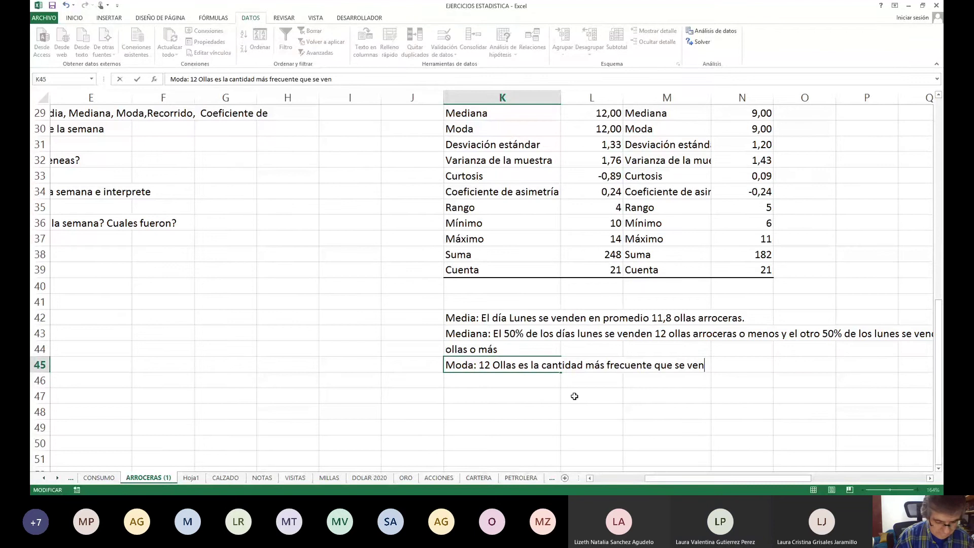
pyautogui.write('den ')
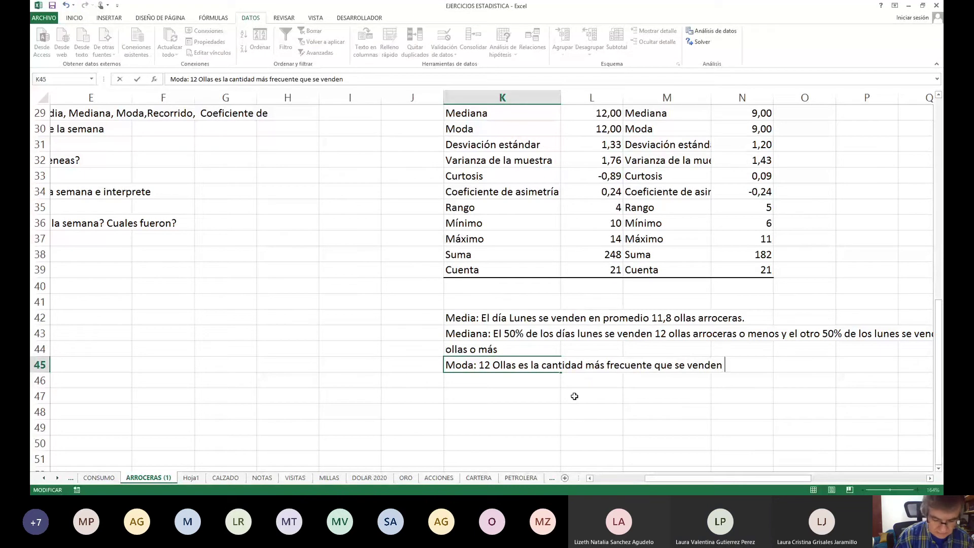
pyautogui.write('los días lunes')
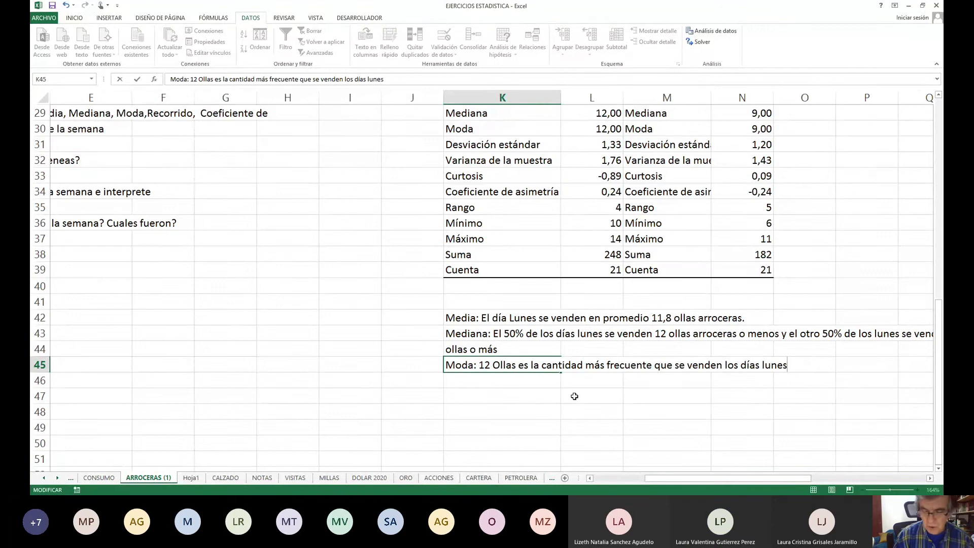
pyautogui.press('Return')
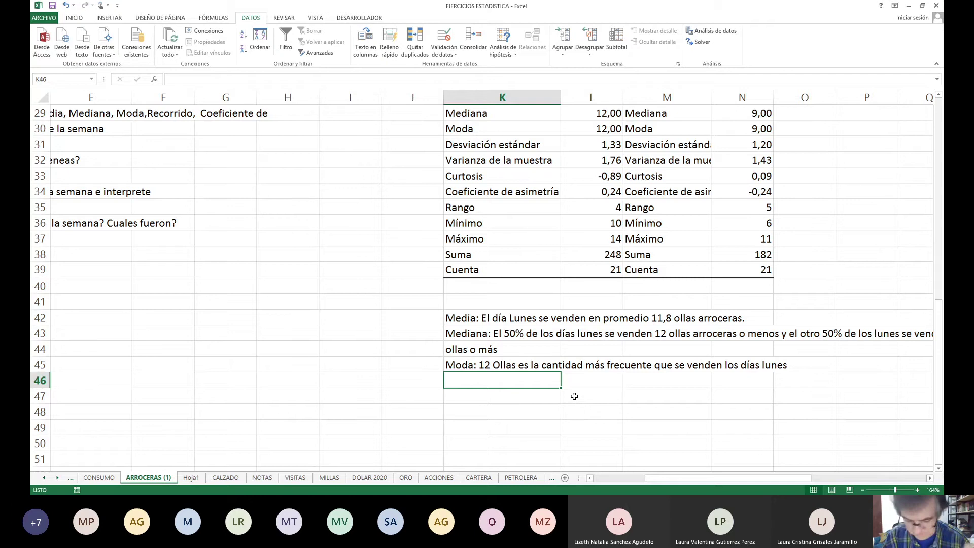
# Enter the label "Coef de variación" in K40, directly below the Cuenta row of the statistics table
pyautogui.press('Up')
pyautogui.press('Up')
pyautogui.press('Up')
pyautogui.press('Up')
pyautogui.press('Up')
pyautogui.press('Up')
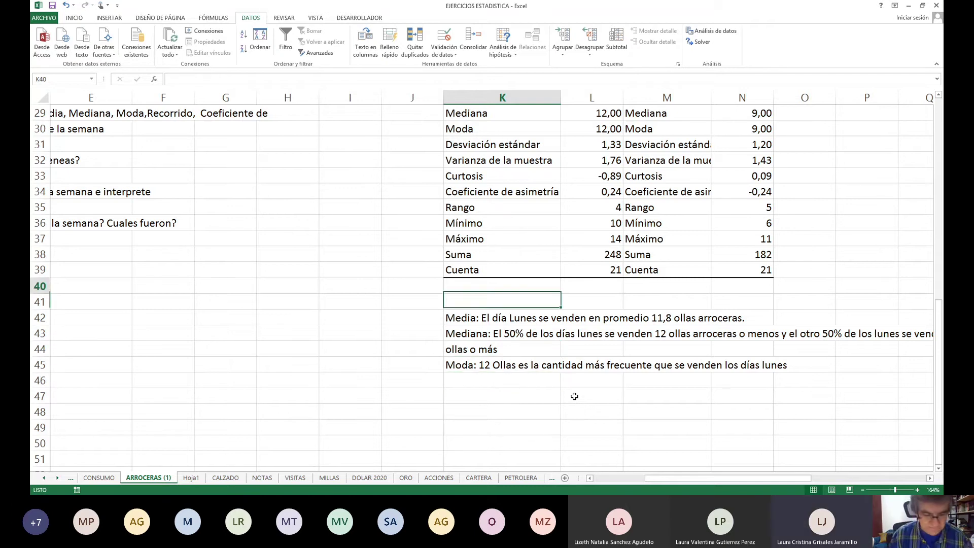
pyautogui.write('Coef ')
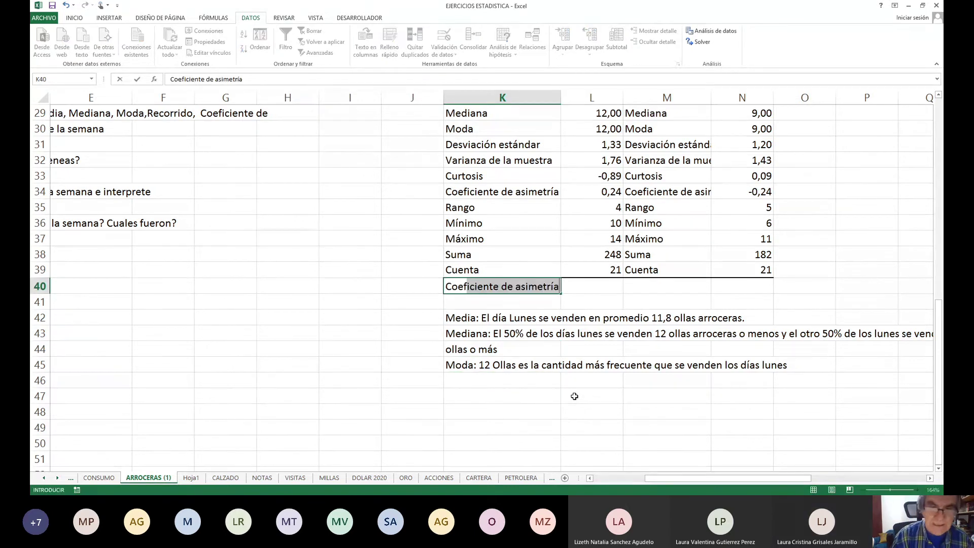
pyautogui.write('de ')
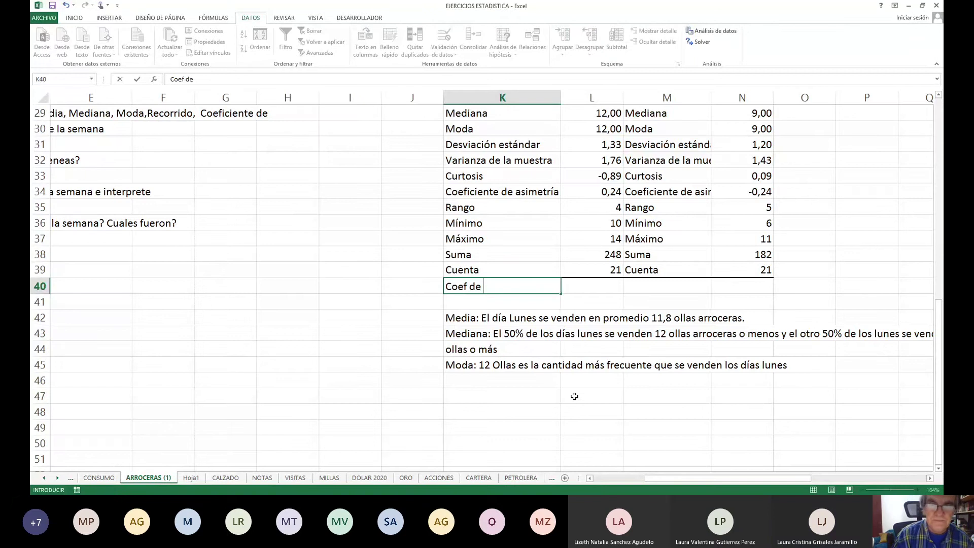
pyautogui.write('var')
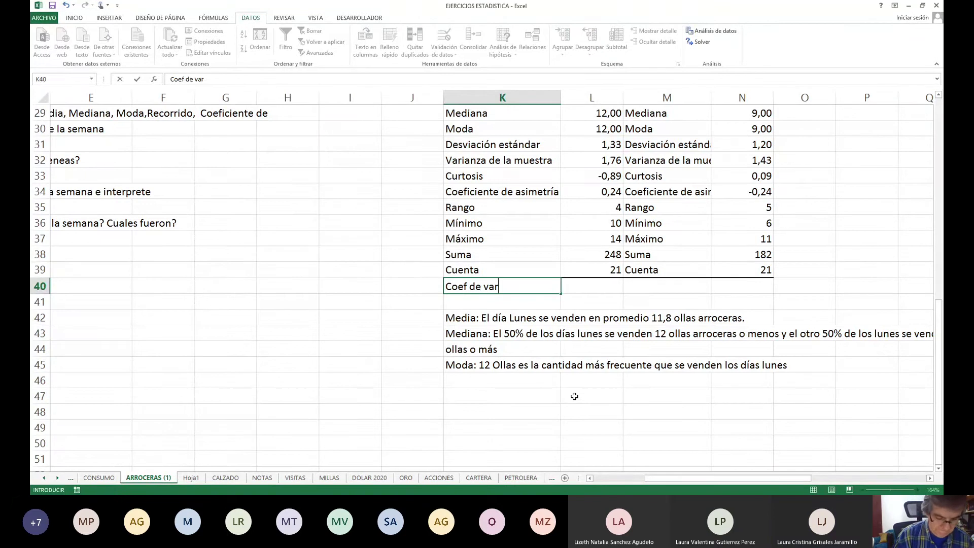
pyautogui.write('iaci')
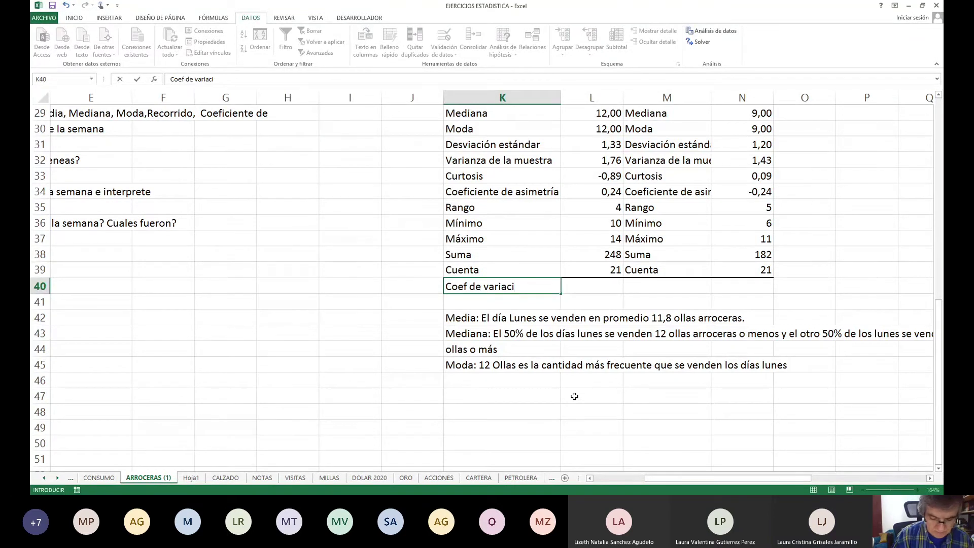
pyautogui.write('ón')
pyautogui.press('Return')
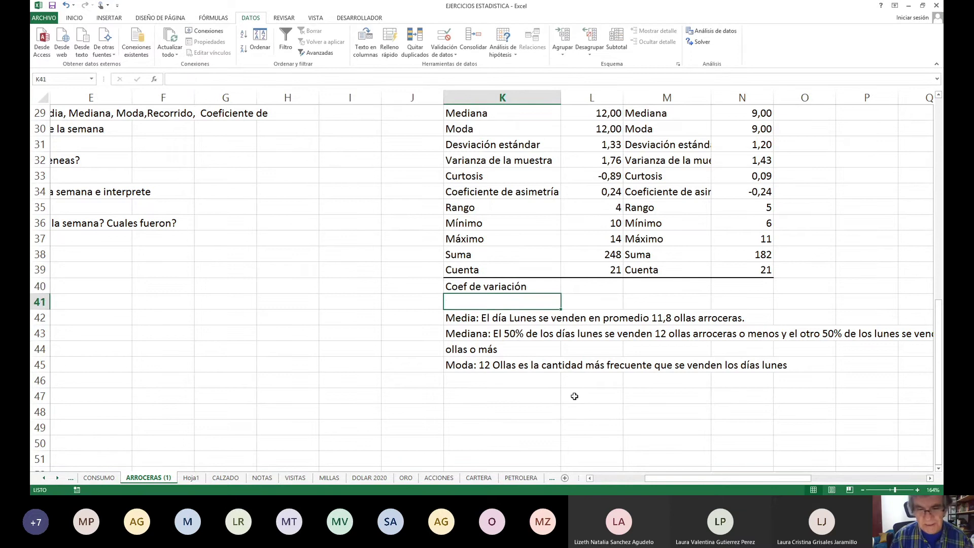
# Calculate the Monday coefficient of variation in L40 from the standard deviation and mean with the formula =L31/L27*100
pyautogui.press('Up')
pyautogui.press('Right')
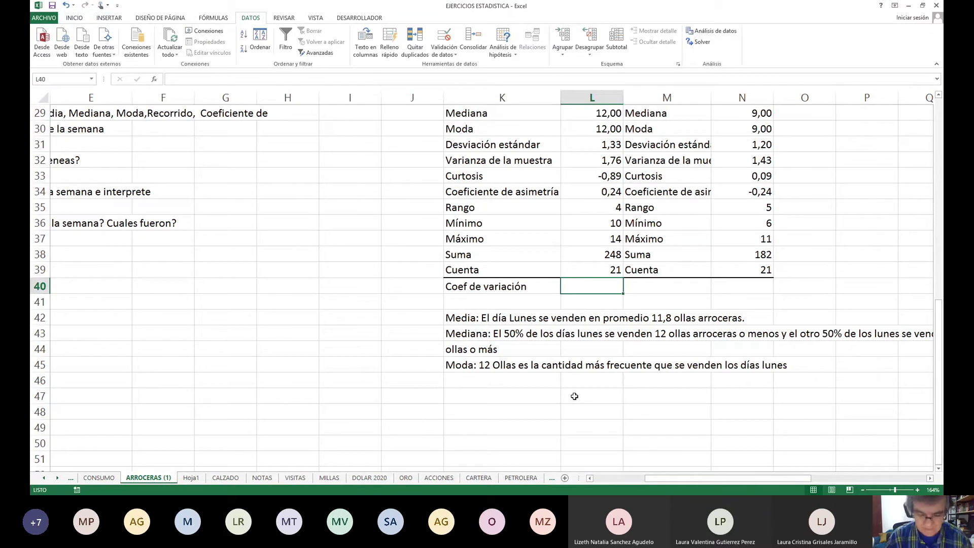
pyautogui.write('=')
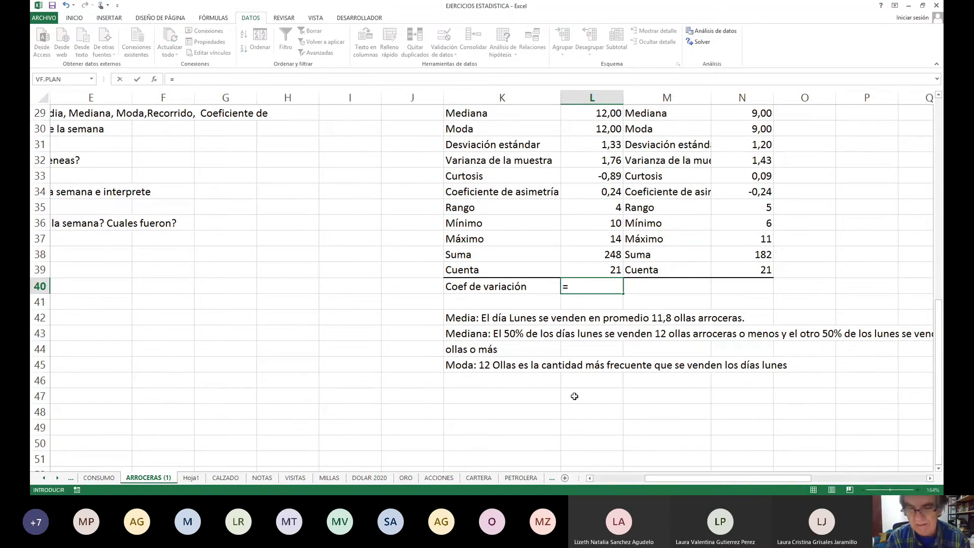
pyautogui.press('Up')
pyautogui.press('Up')
pyautogui.press('Up')
pyautogui.press('Up')
pyautogui.press('Up')
pyautogui.press('Up')
pyautogui.press('Up')
pyautogui.press('Up')
pyautogui.press('Up')
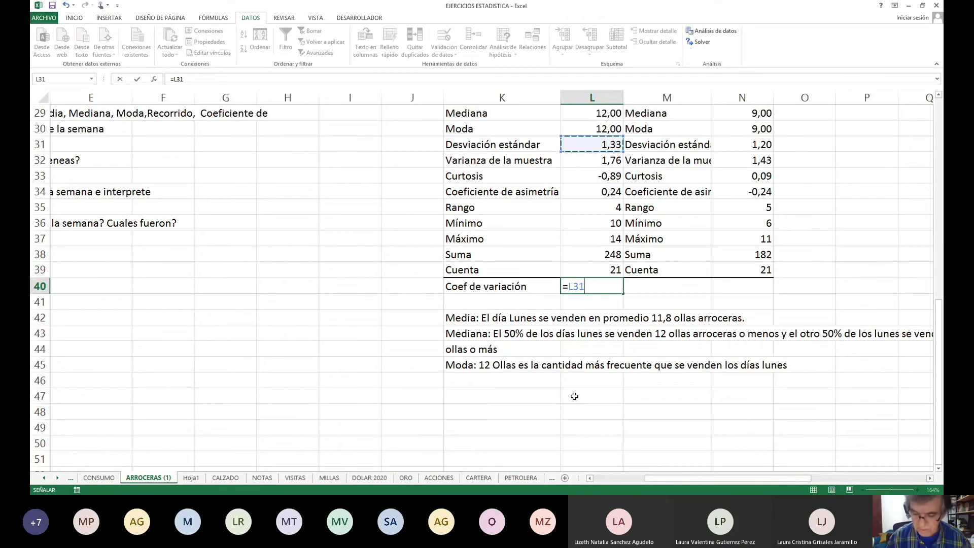
pyautogui.write('/')
pyautogui.press('Up')
pyautogui.press('Up')
pyautogui.press('Up')
pyautogui.press('Up')
pyautogui.press('Up')
pyautogui.press('Up')
pyautogui.press('Up')
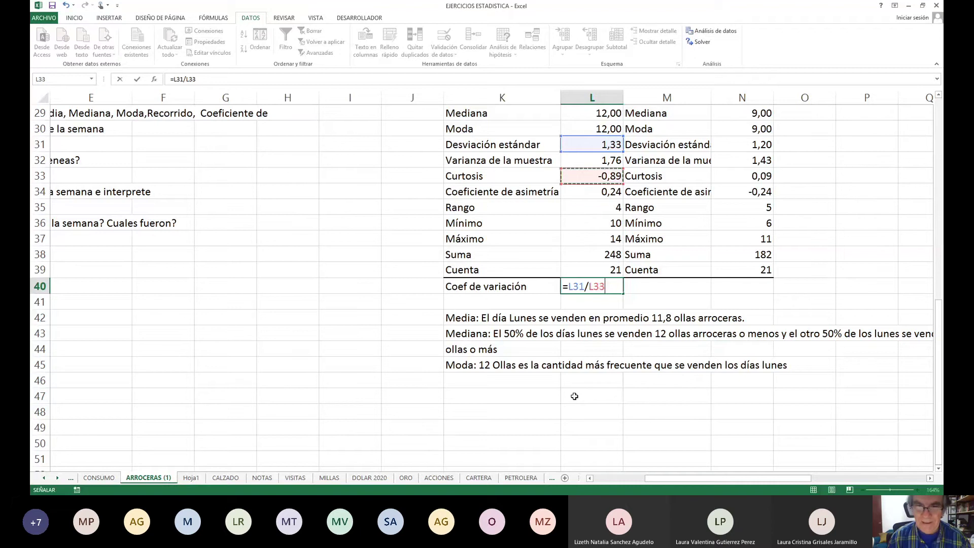
pyautogui.press('Up')
pyautogui.press('Up')
pyautogui.press('Up')
pyautogui.press('Up')
pyautogui.press('Up')
pyautogui.press('Up')
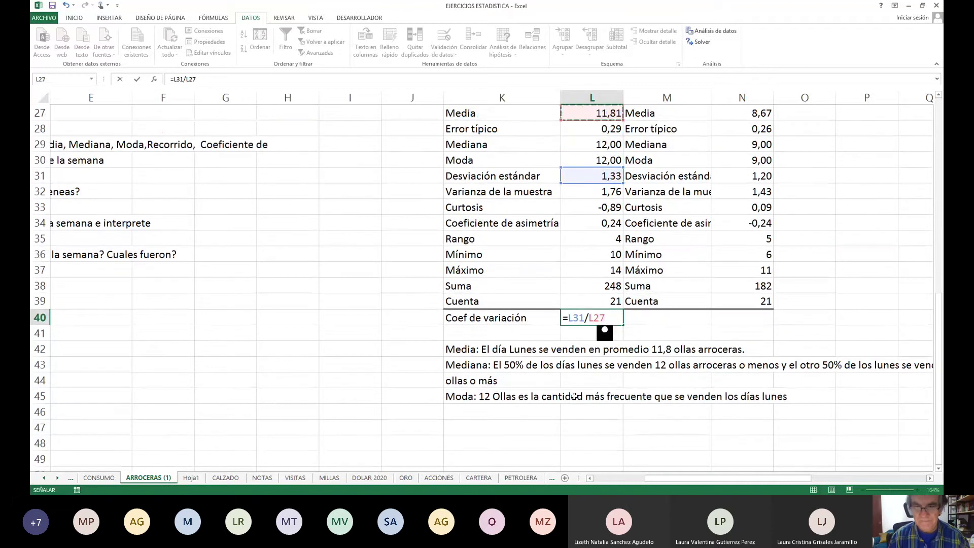
pyautogui.write('*100')
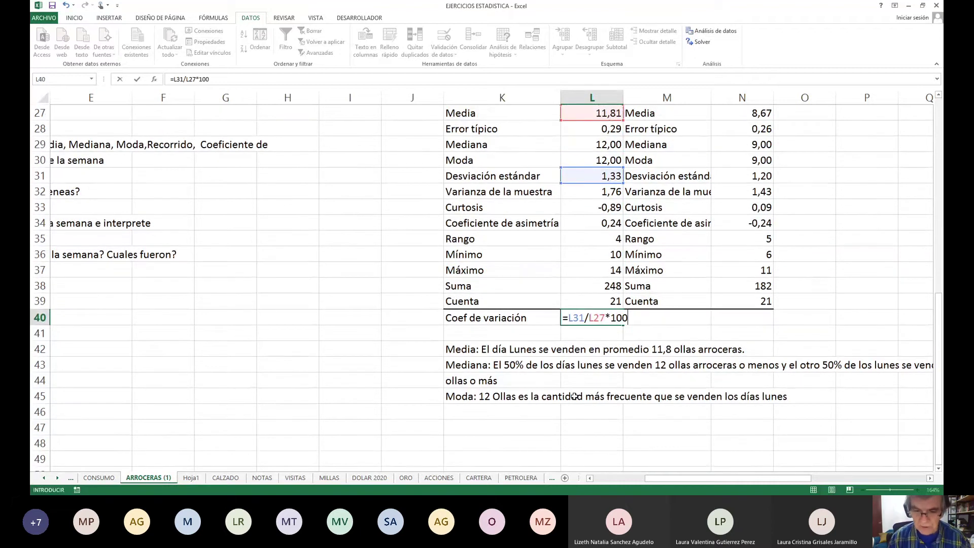
pyautogui.press('Return')
pyautogui.press('Up')
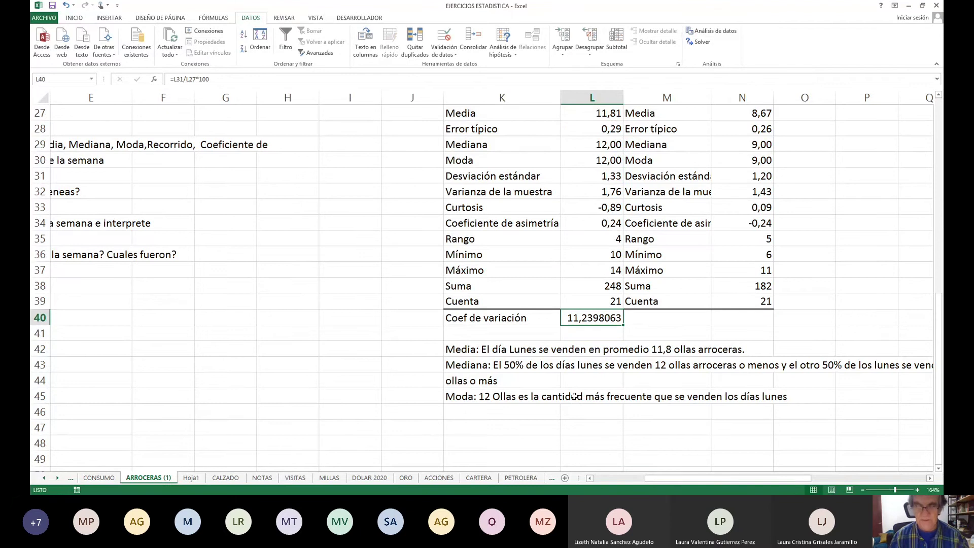
# Format the Monday coefficient of variation in L40 as a number with 2 decimal places
pyautogui.rightClick(597, 320)
pyautogui.click(634, 280)
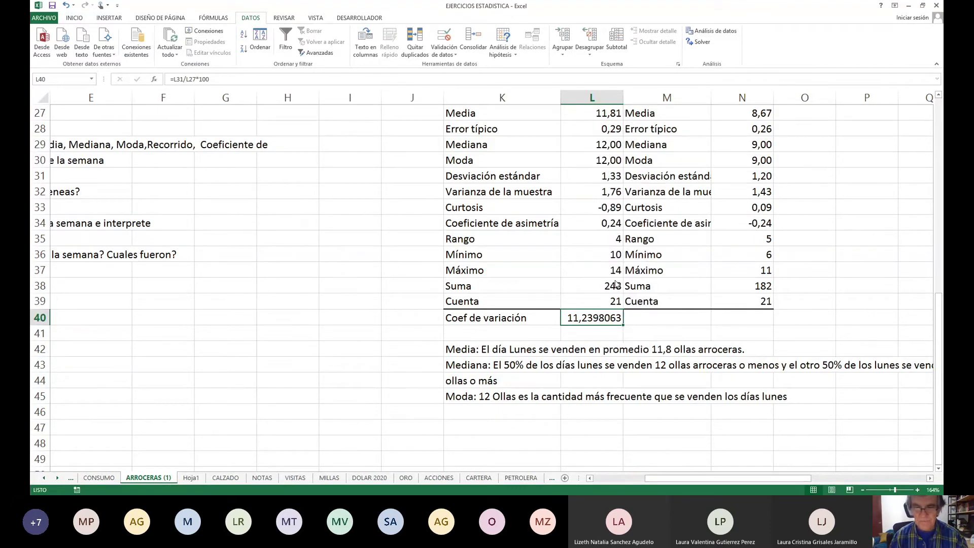
pyautogui.click(509, 214)
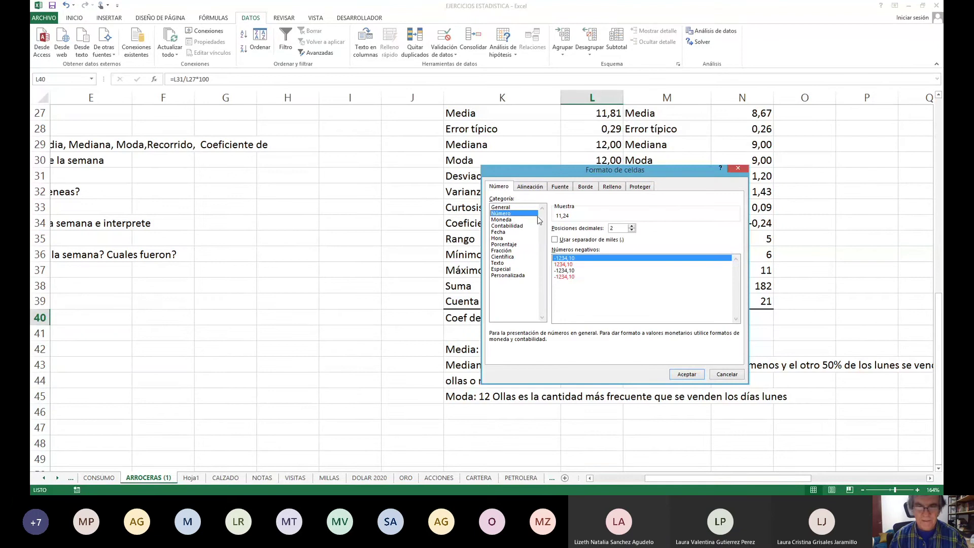
pyautogui.click(687, 374)
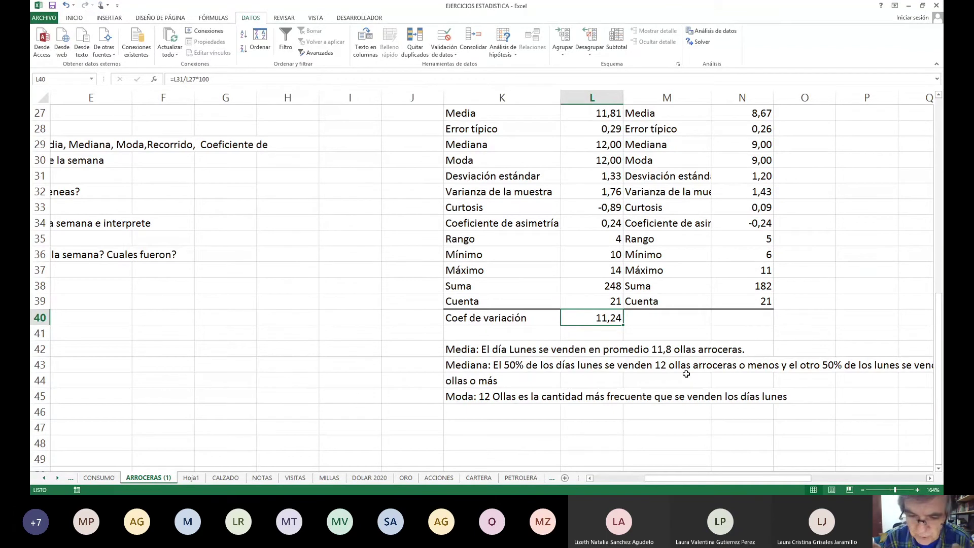
# Begin the Monday coefficient of variation interpretation in K46, below the mode interpretation, with the label "Coeficiente de variación:"
pyautogui.press('Down')
pyautogui.press('Down')
pyautogui.press('Down')
pyautogui.press('Down')
pyautogui.press('Down')
pyautogui.press('Down')
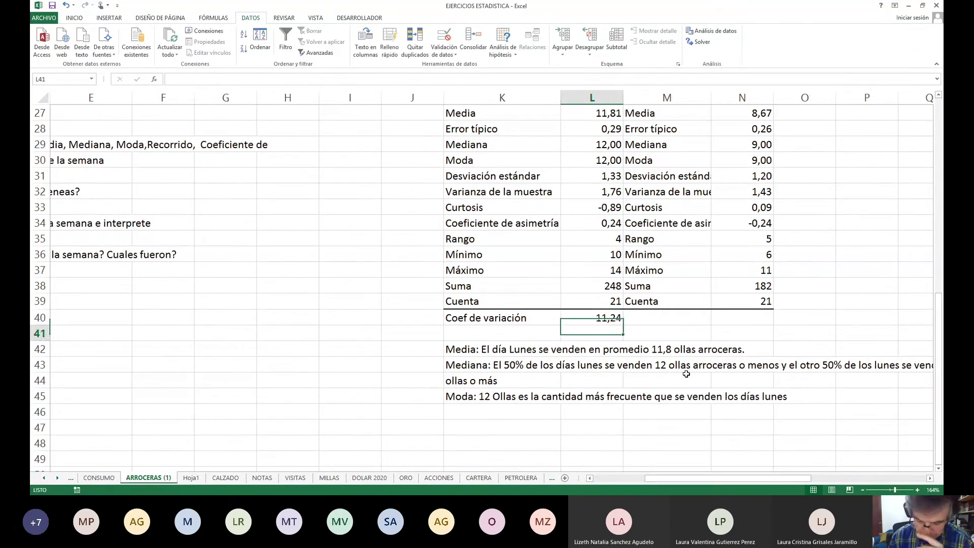
pyautogui.press('Left')
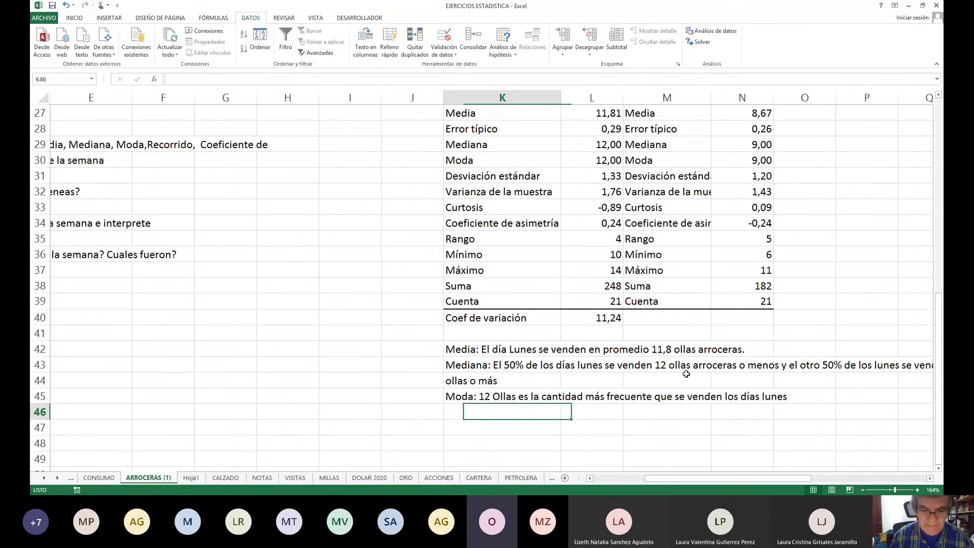
pyautogui.write('Coef')
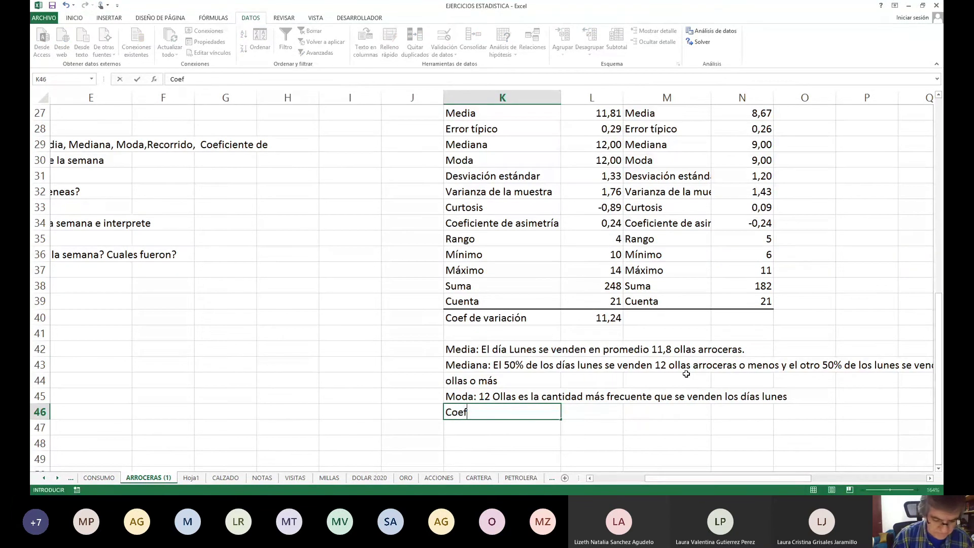
pyautogui.write('iciente ')
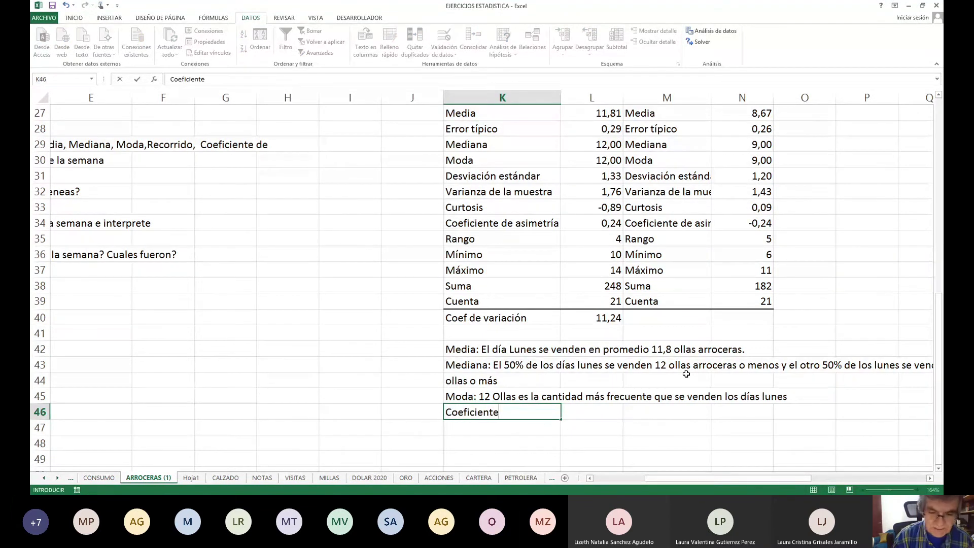
pyautogui.write('de var')
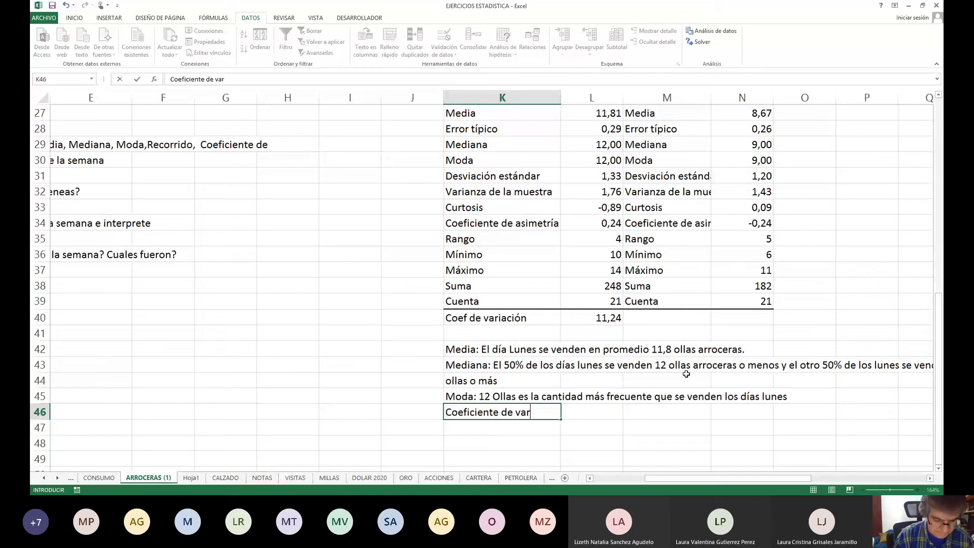
pyautogui.write('iaci')
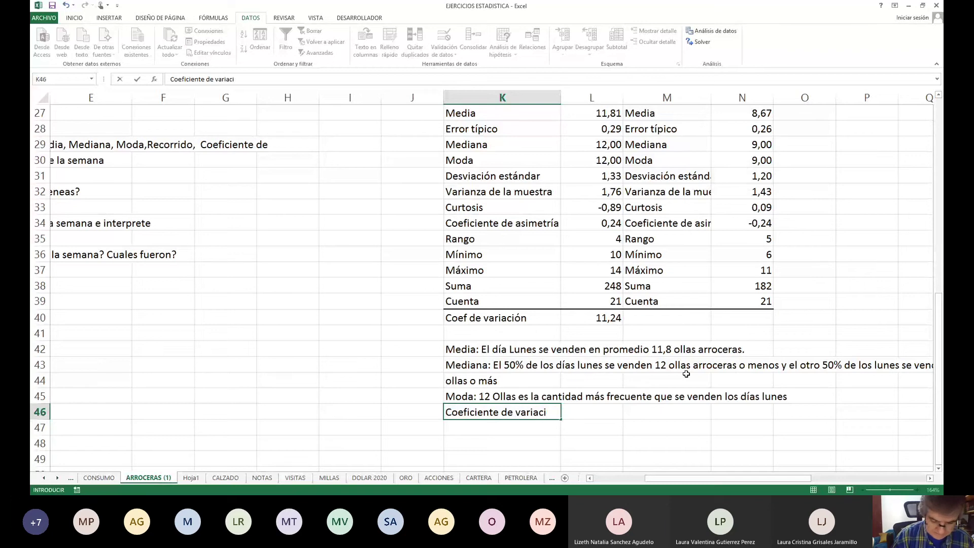
pyautogui.write('ón:')
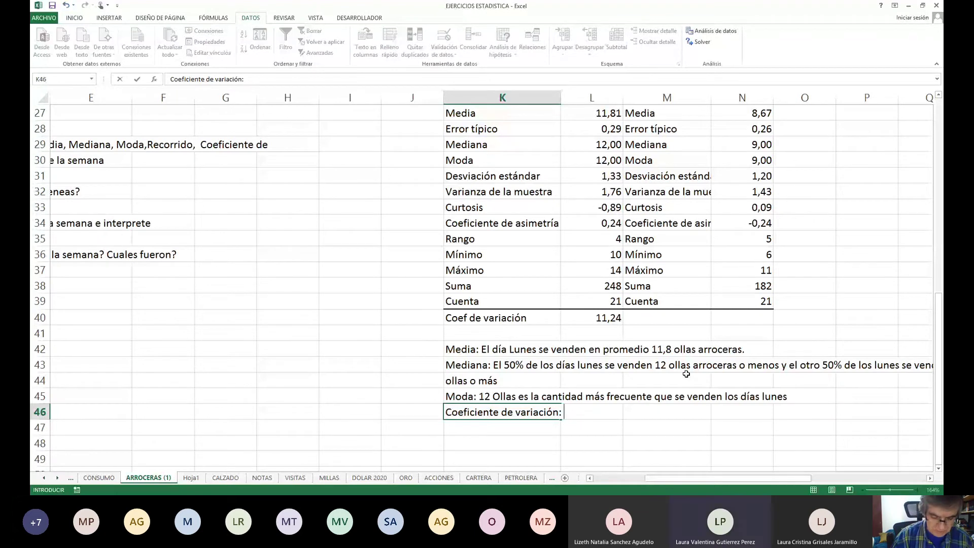
# Complete the K46 interpretation after its label with "Las ventas de Ollas son Homogeneas"
pyautogui.write('Las ')
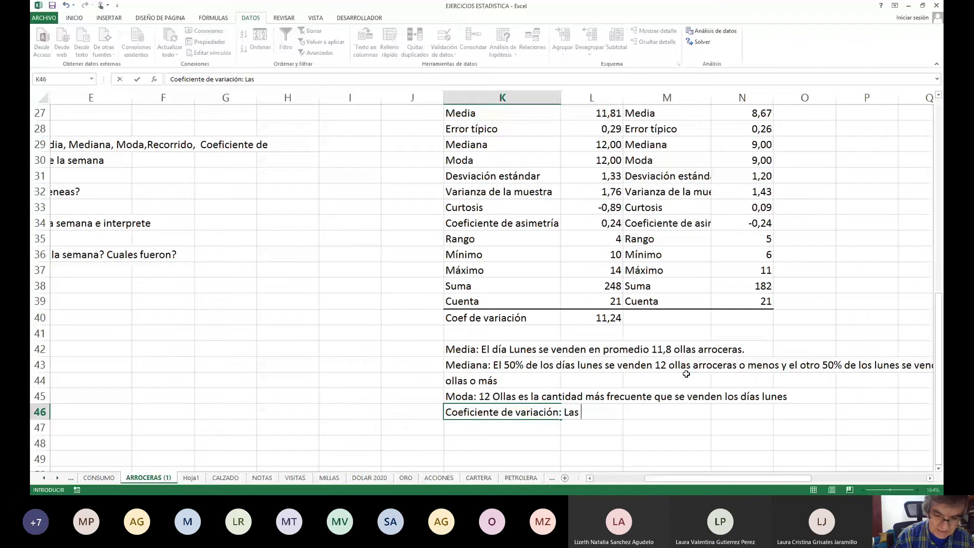
pyautogui.write('ventas d')
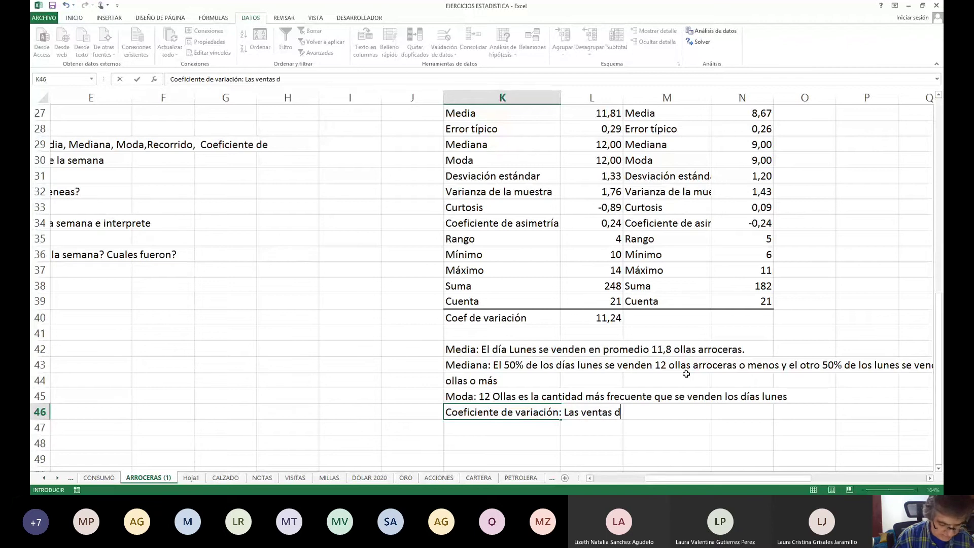
pyautogui.write('e Ollas')
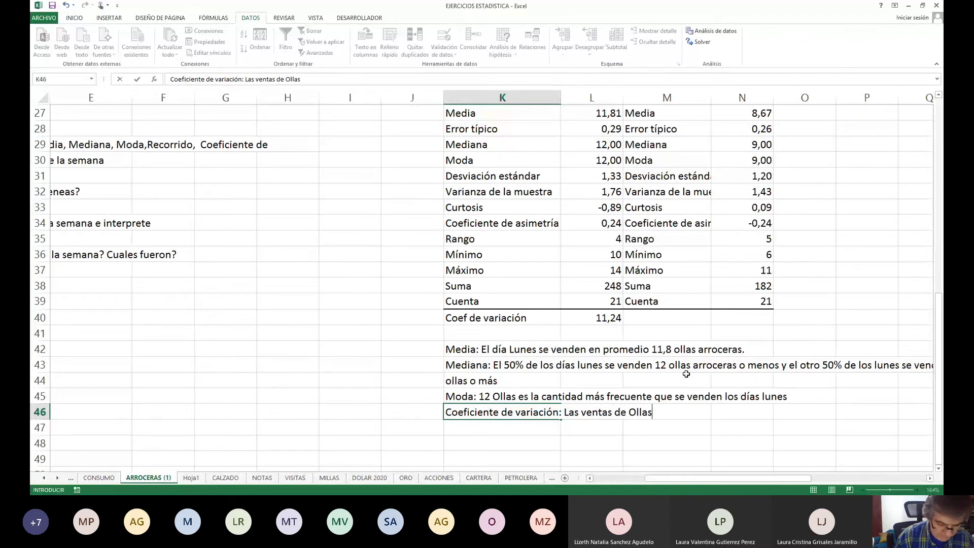
pyautogui.write(' son Ho')
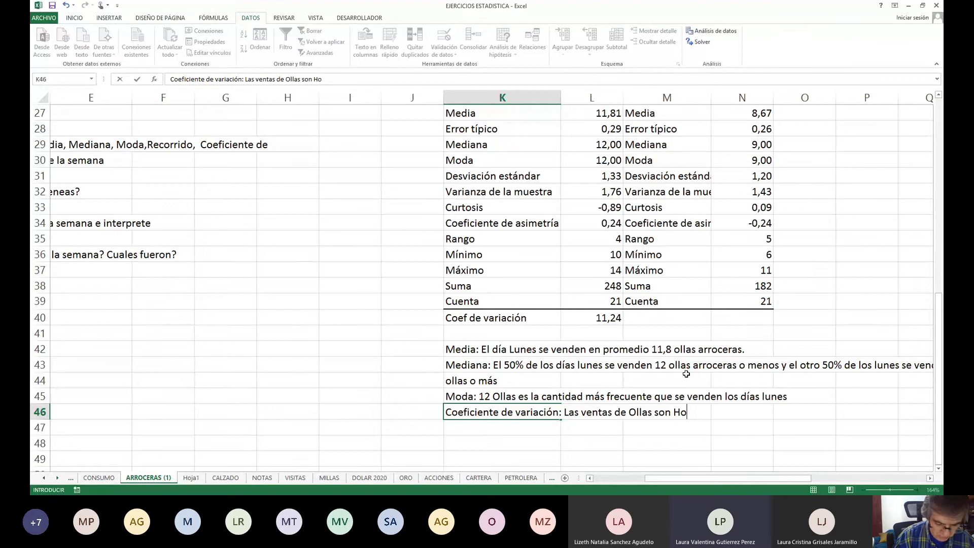
pyautogui.write('mogeneas')
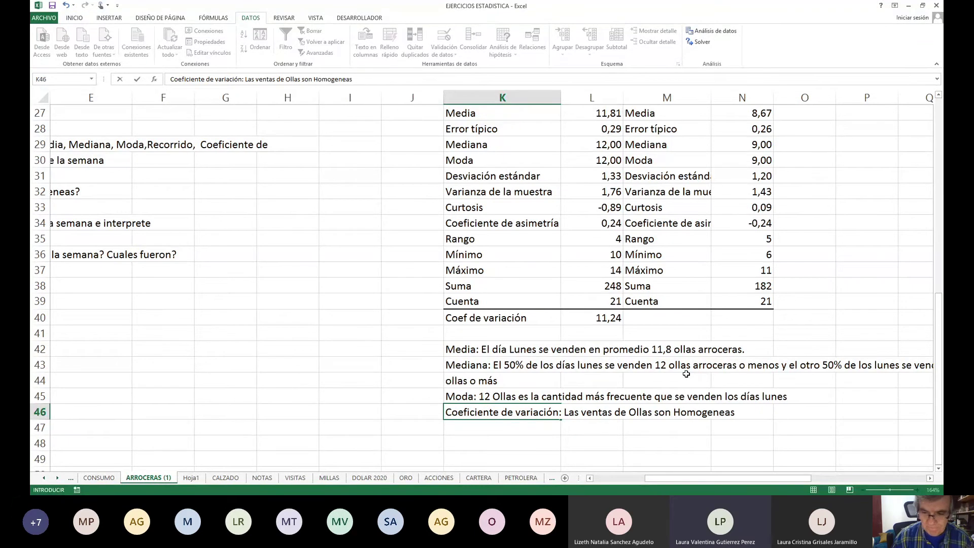
pyautogui.press('Return')
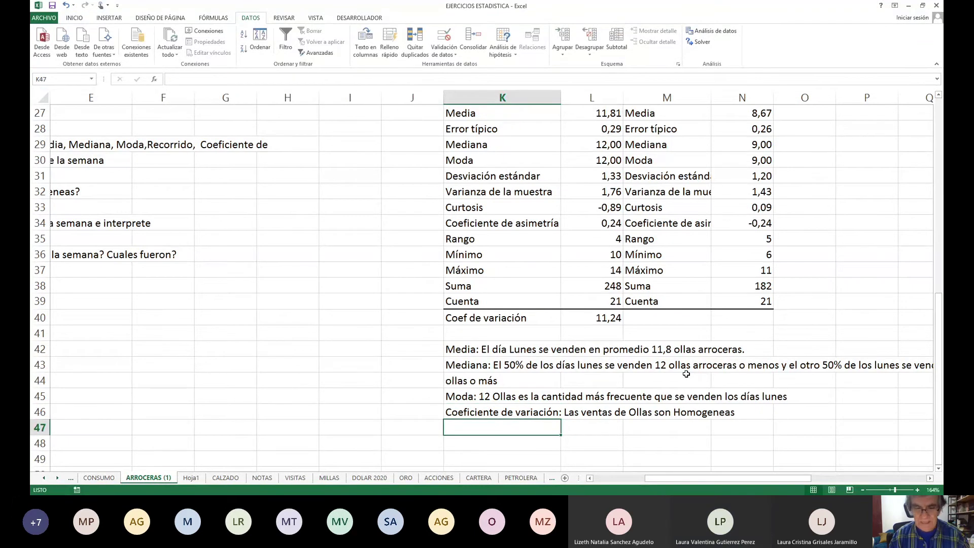
# Append ". Nos quedamos con 12 ollas" to the end of the coefficient of variation interpretation in K46
pyautogui.press('Up')
pyautogui.press('F2')
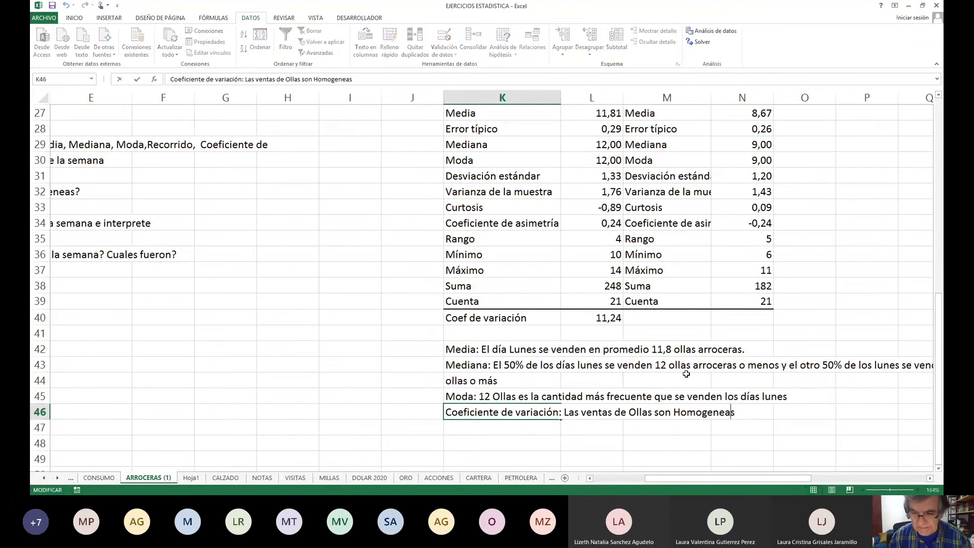
pyautogui.press('Right')
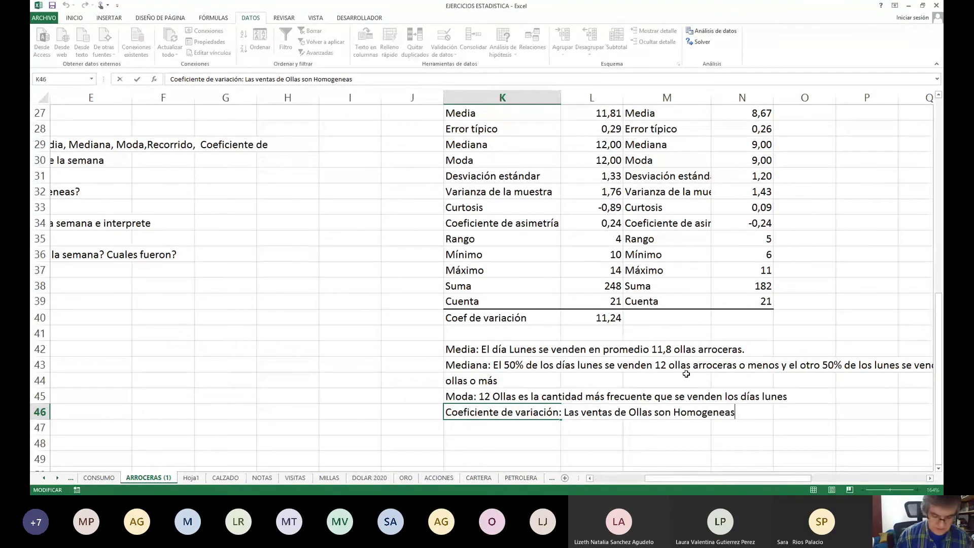
pyautogui.write('. Nos q')
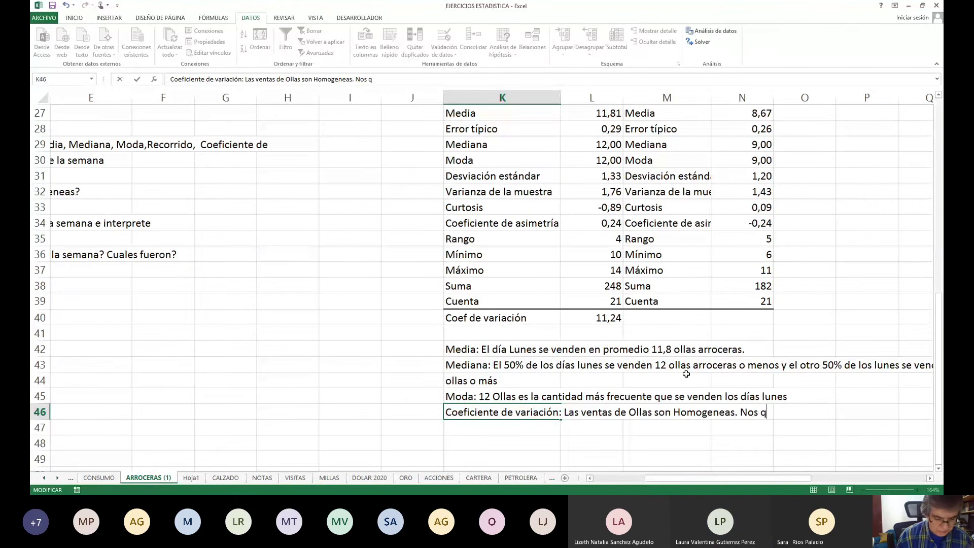
pyautogui.write('uedamos ')
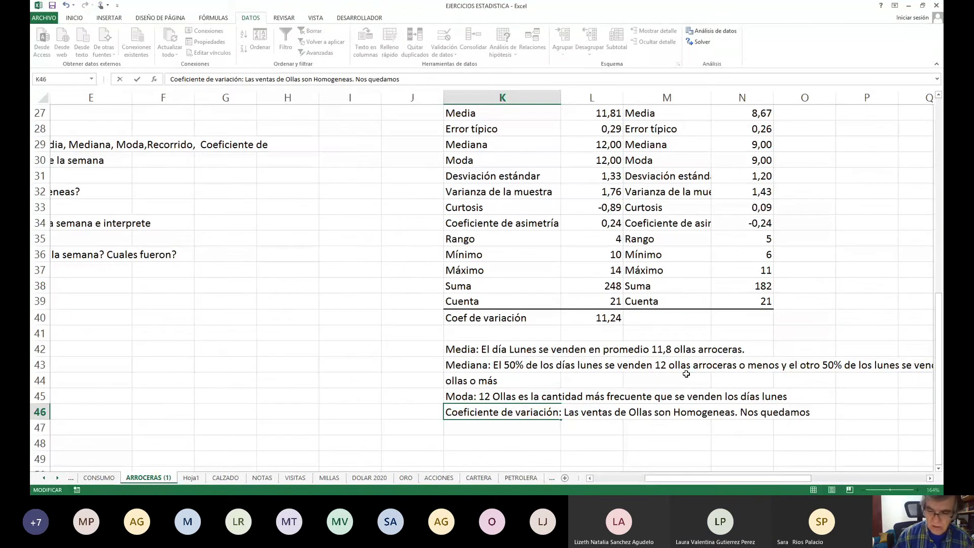
pyautogui.write('con 12')
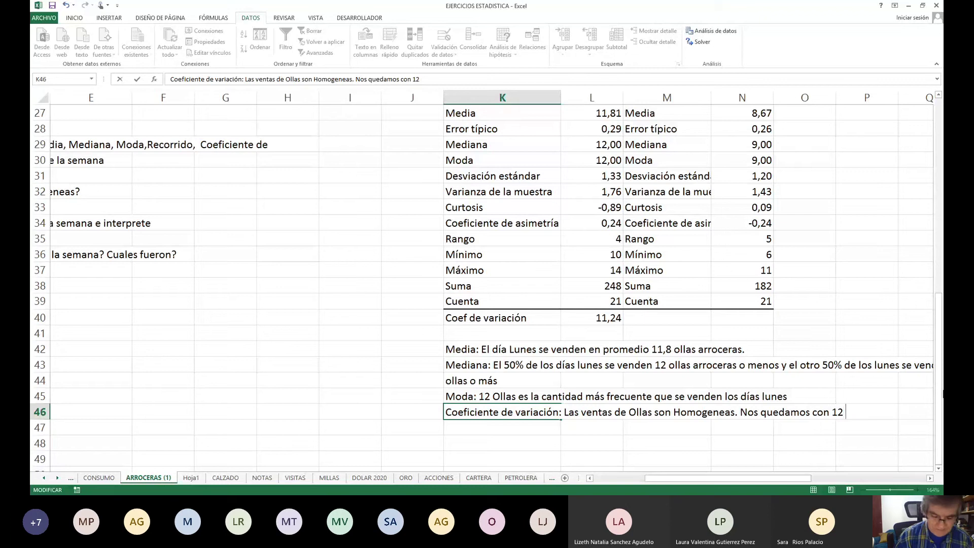
pyautogui.write(' ollas')
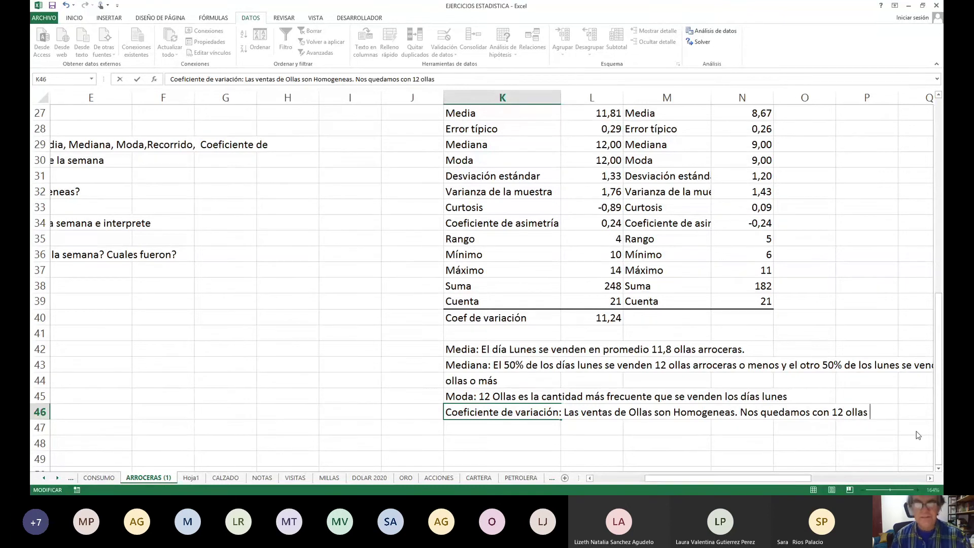
pyautogui.scroll(-3, 919, 435)
pyautogui.hscroll(2, 919, 435)
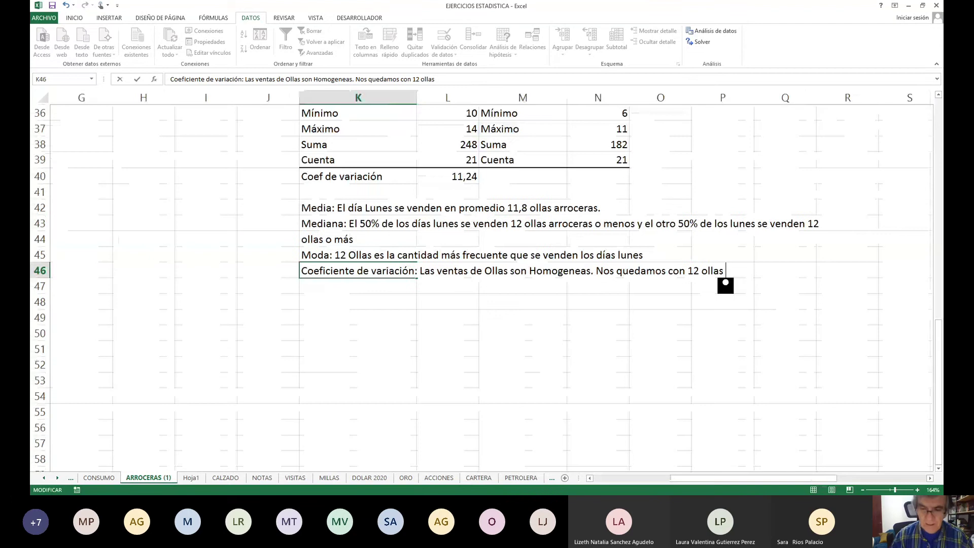
pyautogui.press('Return')
# Examine the Monday statistics in the table, ending at the skewness coefficient in L34
pyautogui.press('Up')
pyautogui.press('Up')
pyautogui.press('Up')
pyautogui.press('Up')
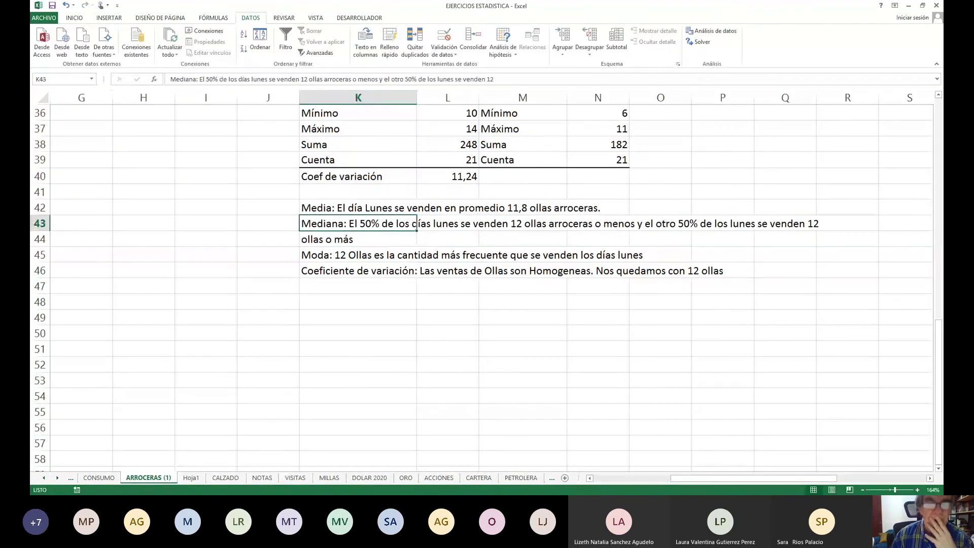
pyautogui.press('Up')
pyautogui.press('Up')
pyautogui.press('Up')
pyautogui.press('Up')
pyautogui.press('Up')
pyautogui.press('Up')
pyautogui.press('Up')
pyautogui.press('Up')
pyautogui.press('Up')
pyautogui.press('Up')
pyautogui.press('Up')
pyautogui.press('Up')
pyautogui.press('Up')
pyautogui.press('Up')
pyautogui.press('Up')
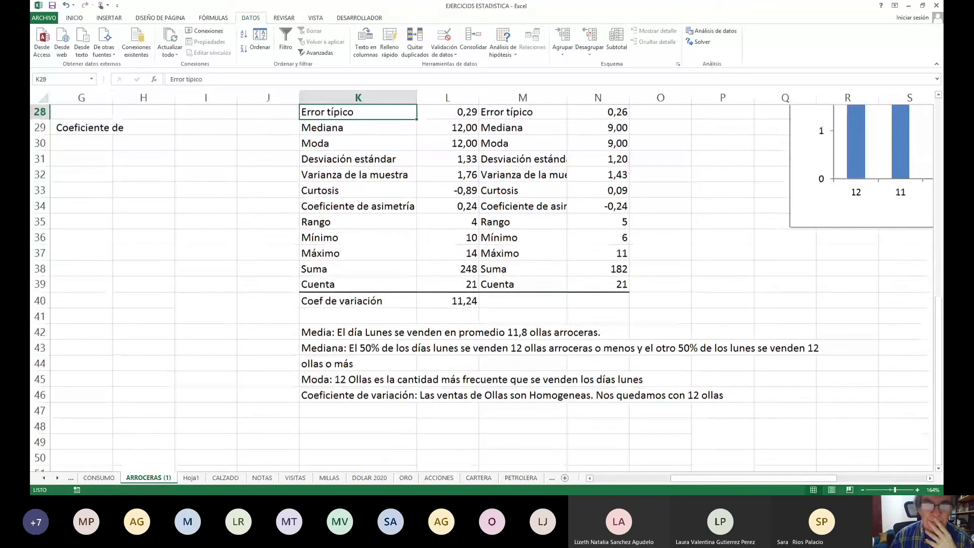
pyautogui.scroll(1, 486, 272)
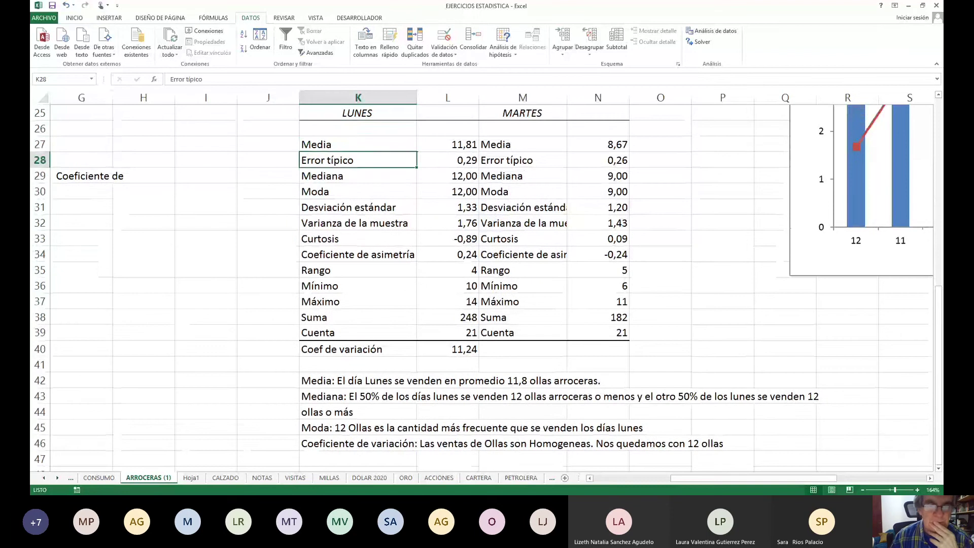
pyautogui.press('Down')
pyautogui.press('Down')
pyautogui.press('Down')
pyautogui.press('Down')
pyautogui.press('Down')
pyautogui.press('Down')
pyautogui.press('Right')
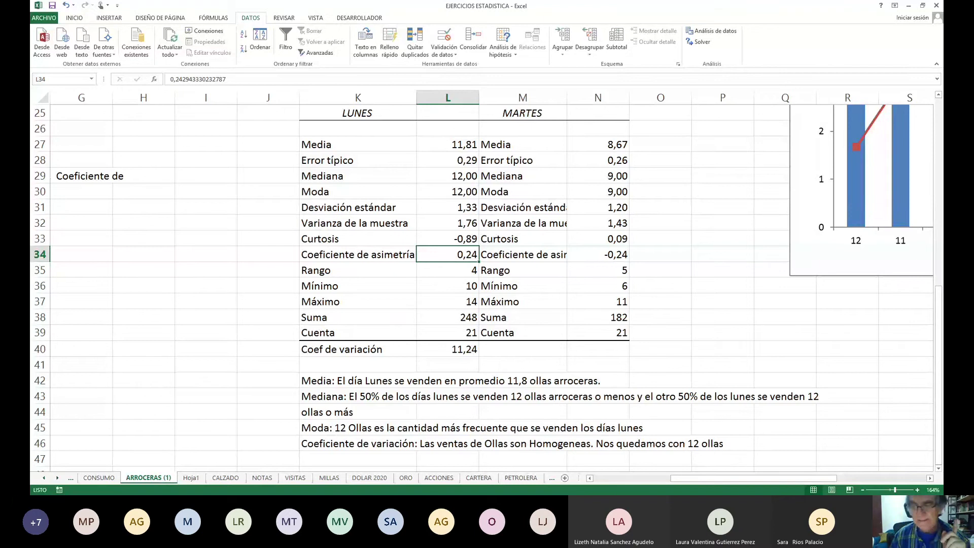
# Switch to Paint and handwrite the mean as 11.81 and "Mediana = 12" below the 0.24 coefficient
pyautogui.click(879, 478)
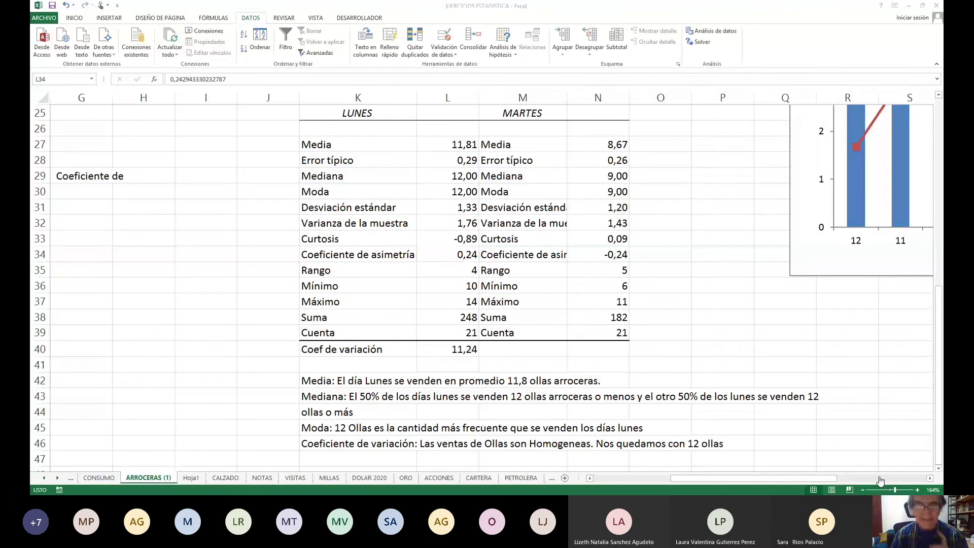
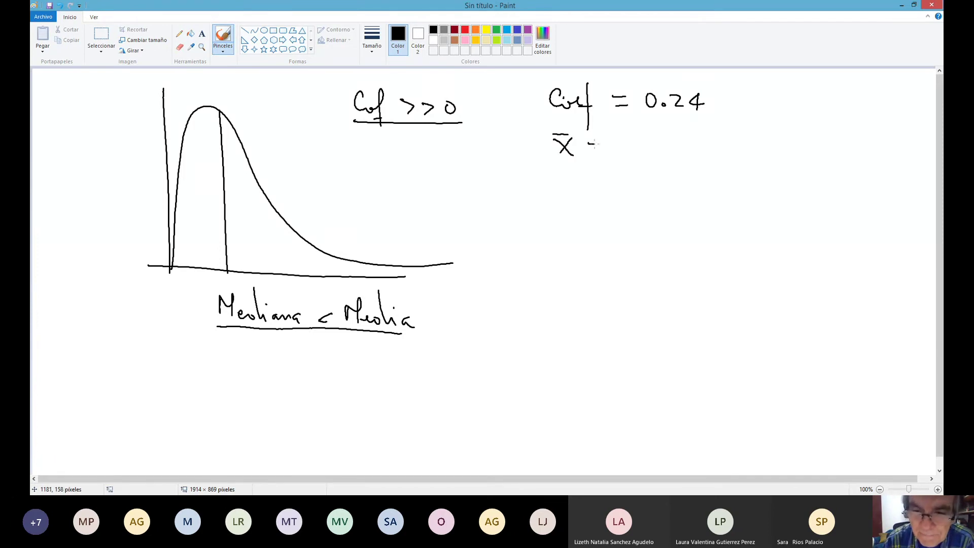
pyautogui.moveTo(633, 146)
pyautogui.mouseDown()
pyautogui.moveTo(639, 155)
pyautogui.moveTo(667, 150)
pyautogui.moveTo(663, 137)
pyautogui.moveTo(678, 154)
pyautogui.mouseUp()
pyautogui.moveTo(555, 198)
pyautogui.mouseDown()
pyautogui.moveTo(568, 175)
pyautogui.moveTo(583, 199)
pyautogui.moveTo(659, 188)
pyautogui.mouseUp()
pyautogui.moveTo(644, 197)
pyautogui.mouseDown()
pyautogui.moveTo(675, 199)
pyautogui.moveTo(689, 187)
pyautogui.moveTo(696, 200)
pyautogui.mouseUp()
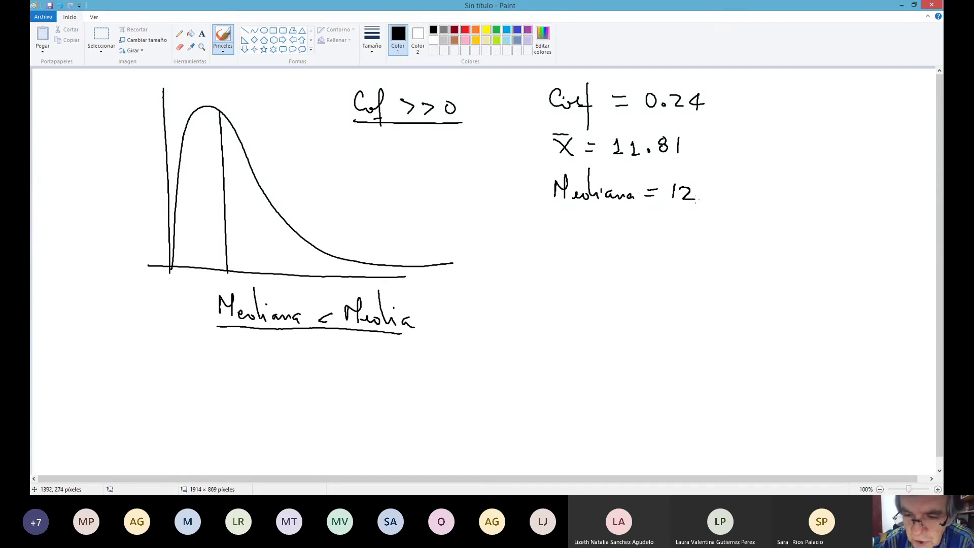
# Underline "Mediana = 12" and the coefficient 0.24, and circle "Mediana < Media" below the skewed curve
pyautogui.moveTo(566, 209); pyautogui.dragTo(686, 211)
pyautogui.moveTo(427, 294)
pyautogui.mouseDown()
pyautogui.moveTo(294, 276)
pyautogui.moveTo(255, 346)
pyautogui.moveTo(396, 343)
pyautogui.moveTo(428, 304)
pyautogui.mouseUp()
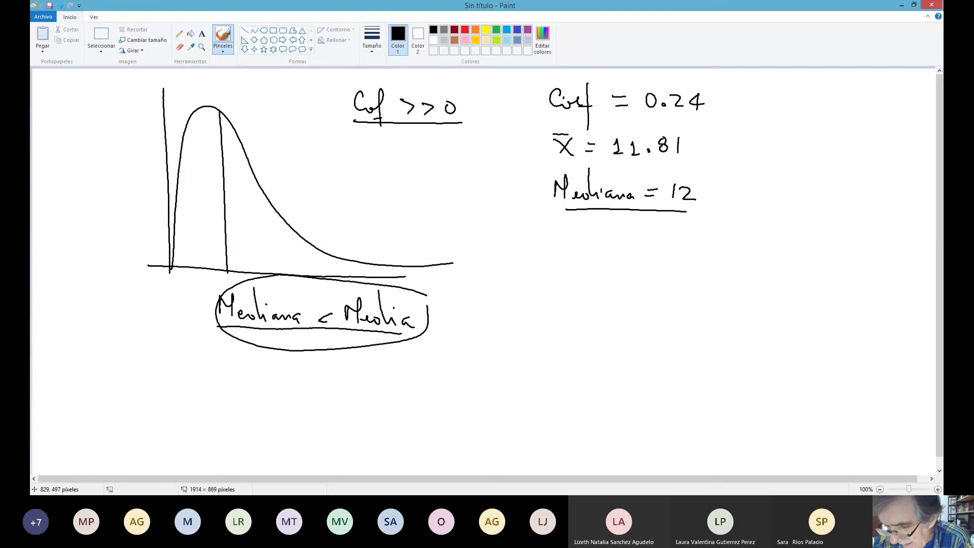
pyautogui.moveTo(646, 116); pyautogui.dragTo(689, 117)
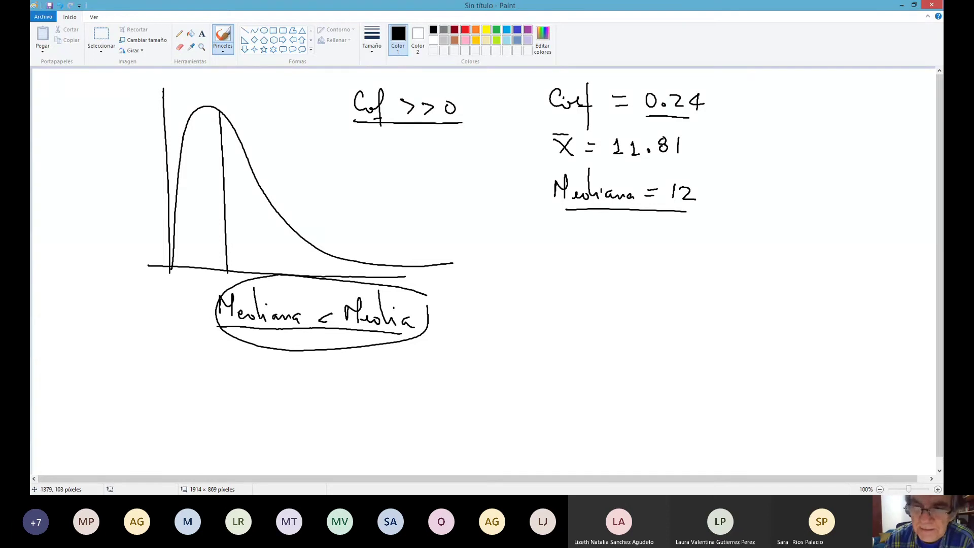
# Handwrite the underlined heading "Conclusión:" below the median value
pyautogui.moveTo(526, 233)
pyautogui.mouseDown()
pyautogui.moveTo(519, 238)
pyautogui.moveTo(533, 251)
pyautogui.moveTo(551, 254)
pyautogui.moveTo(567, 232)
pyautogui.moveTo(574, 254)
pyautogui.moveTo(635, 255)
pyautogui.mouseUp()
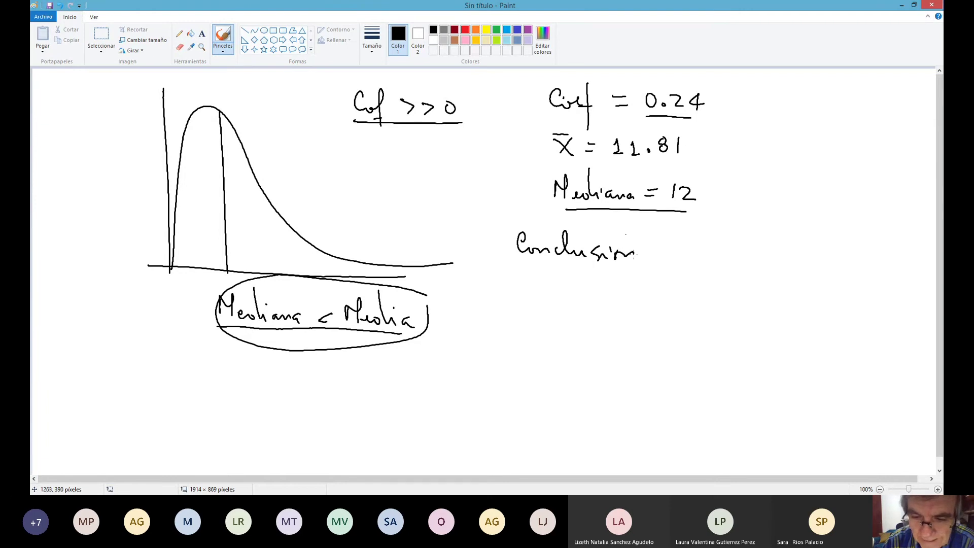
pyautogui.moveTo(521, 261); pyautogui.dragTo(614, 265)
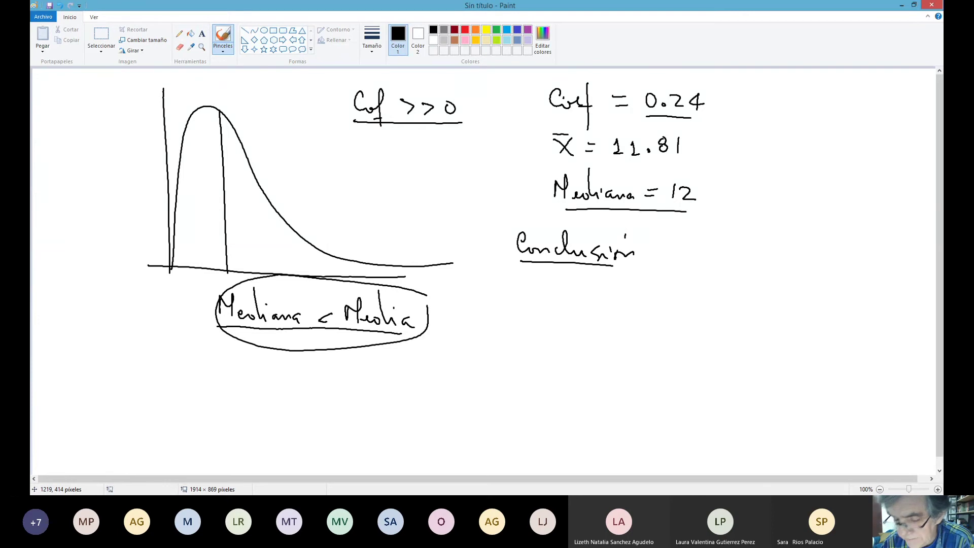
pyautogui.moveTo(606, 265); pyautogui.dragTo(628, 267)
pyautogui.click(649, 260)
pyautogui.click(648, 249)
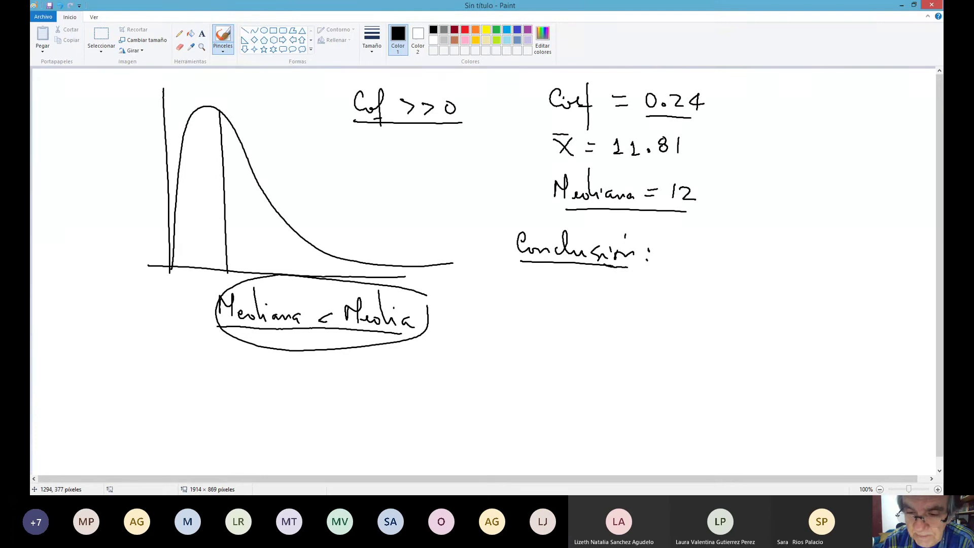
# Handwrite the conclusion "La curva es ligeramente asimétrica a la derecha" and circle the coefficient 0.24
pyautogui.moveTo(681, 247)
pyautogui.mouseDown()
pyautogui.moveTo(683, 240)
pyautogui.moveTo(685, 260)
pyautogui.moveTo(784, 254)
pyautogui.moveTo(792, 263)
pyautogui.mouseUp()
pyautogui.moveTo(539, 270)
pyautogui.mouseDown()
pyautogui.moveTo(533, 294)
pyautogui.moveTo(715, 301)
pyautogui.mouseUp()
pyautogui.moveTo(650, 118)
pyautogui.mouseDown()
pyautogui.moveTo(695, 118)
pyautogui.moveTo(690, 80)
pyautogui.moveTo(640, 114)
pyautogui.mouseUp()
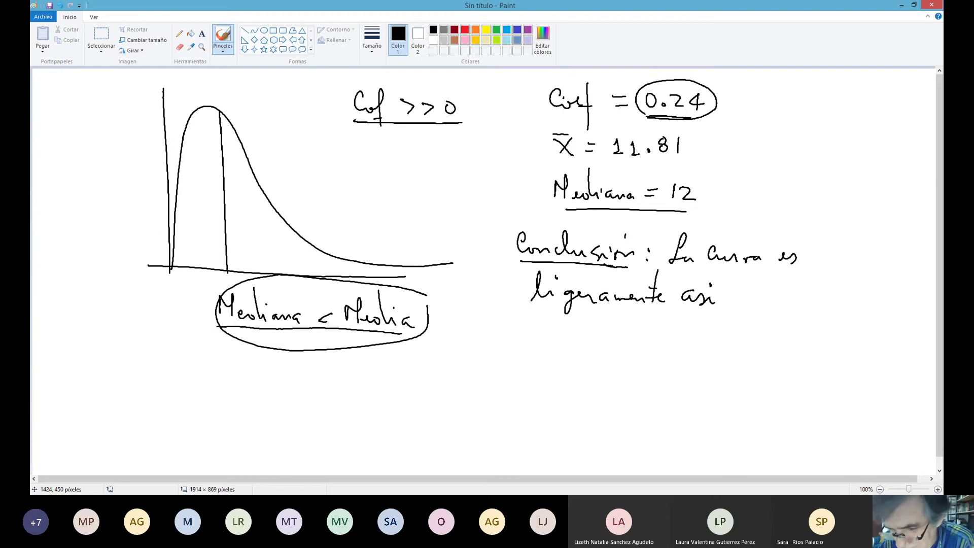
pyautogui.moveTo(720, 303)
pyautogui.mouseDown()
pyautogui.moveTo(734, 303)
pyautogui.moveTo(752, 271)
pyautogui.moveTo(761, 300)
pyautogui.moveTo(833, 312)
pyautogui.mouseUp()
pyautogui.moveTo(541, 314); pyautogui.dragTo(529, 342)
pyautogui.moveTo(555, 337); pyautogui.dragTo(557, 345)
pyautogui.moveTo(586, 334)
pyautogui.mouseDown()
pyautogui.moveTo(581, 341)
pyautogui.moveTo(583, 320)
pyautogui.moveTo(604, 343)
pyautogui.moveTo(635, 325)
pyautogui.moveTo(650, 347)
pyautogui.mouseUp()
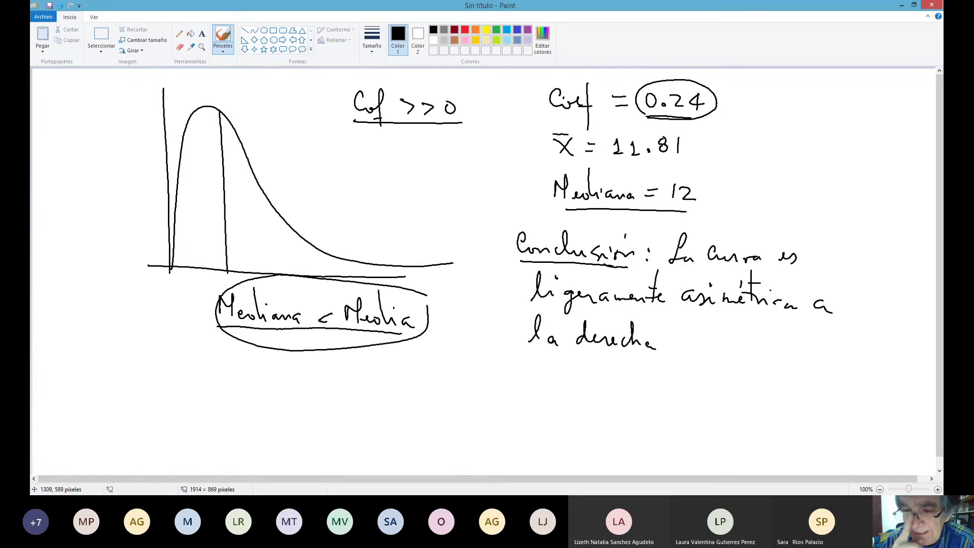
pyautogui.moveTo(647, 120)
pyautogui.mouseDown()
pyautogui.moveTo(711, 117)
pyautogui.moveTo(719, 101)
pyautogui.moveTo(645, 91)
pyautogui.moveTo(634, 107)
pyautogui.mouseUp()
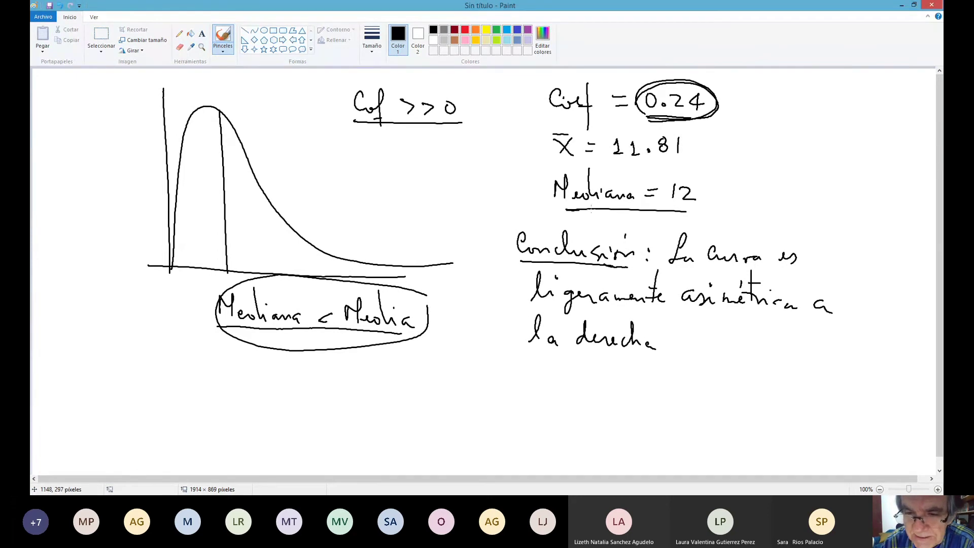
# Circle the mean and median values, tick the 0.24 coefficient, and underline "ligeramente asimétrica" and "Media" in the sketch
pyautogui.moveTo(578, 211)
pyautogui.mouseDown()
pyautogui.moveTo(710, 193)
pyautogui.moveTo(642, 123)
pyautogui.moveTo(560, 132)
pyautogui.moveTo(576, 209)
pyautogui.mouseUp()
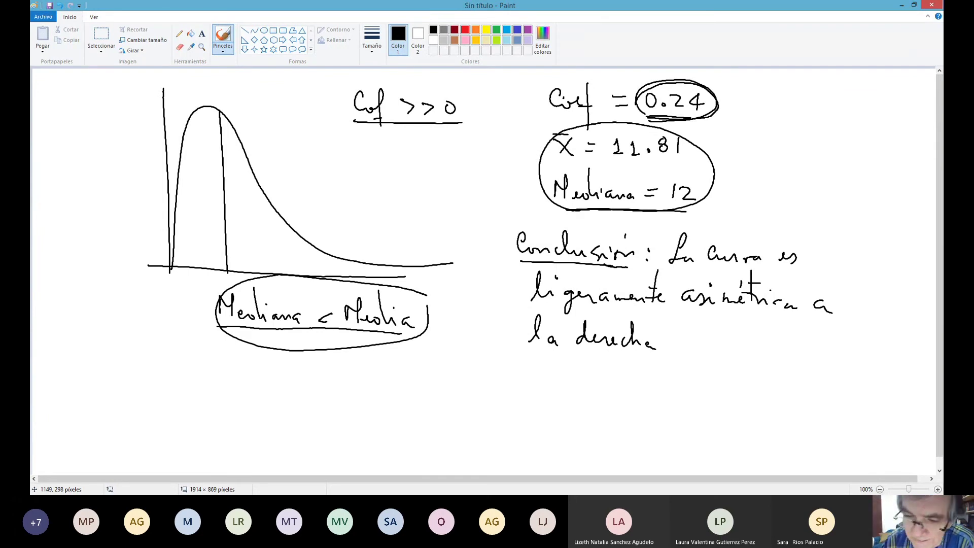
pyautogui.moveTo(537, 305); pyautogui.dragTo(776, 316)
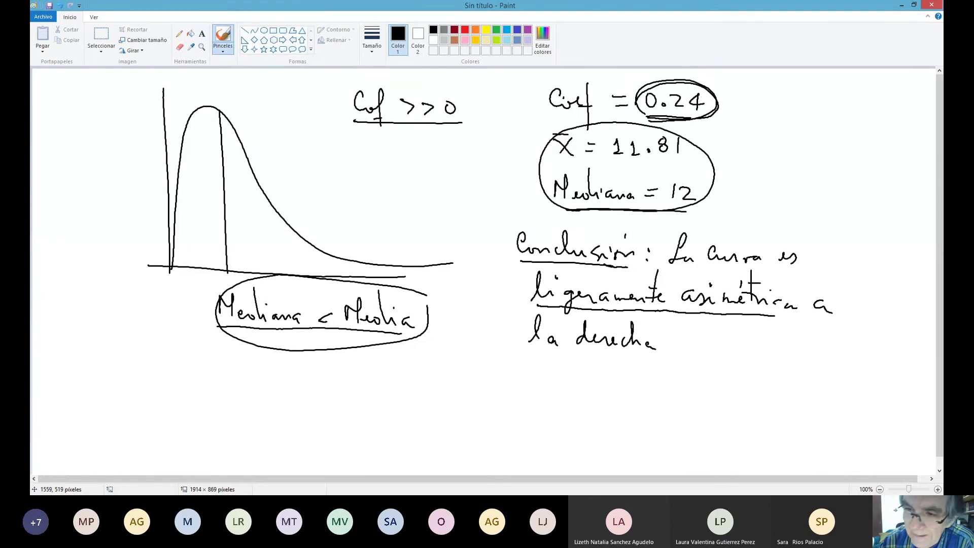
pyautogui.moveTo(730, 101); pyautogui.dragTo(767, 84)
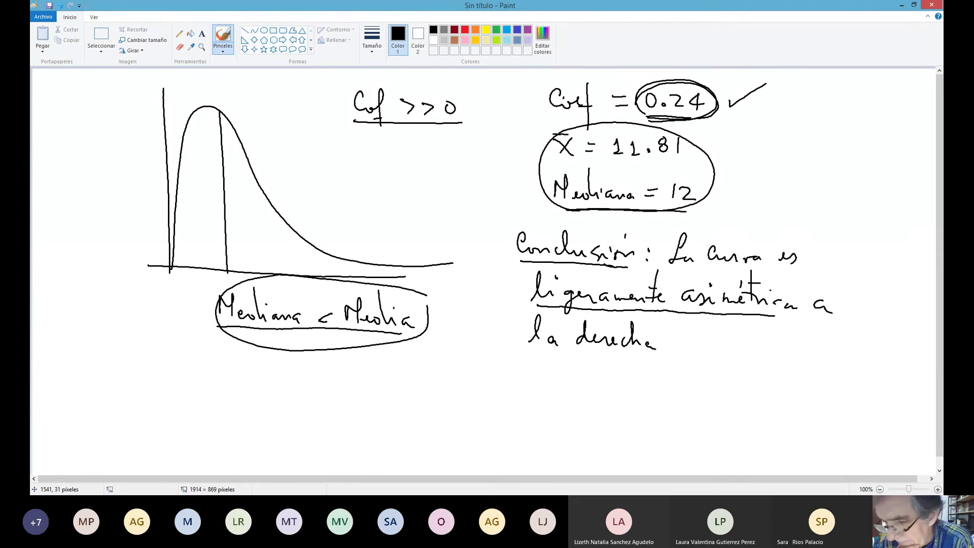
pyautogui.moveTo(705, 152)
pyautogui.mouseDown()
pyautogui.moveTo(613, 122)
pyautogui.moveTo(537, 146)
pyautogui.moveTo(544, 201)
pyautogui.moveTo(598, 213)
pyautogui.mouseUp()
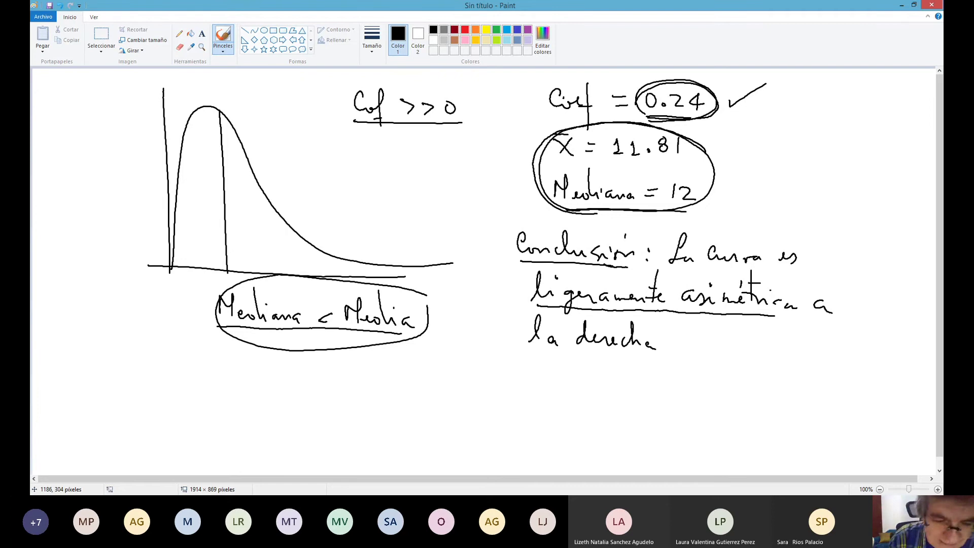
pyautogui.moveTo(240, 327); pyautogui.dragTo(412, 333)
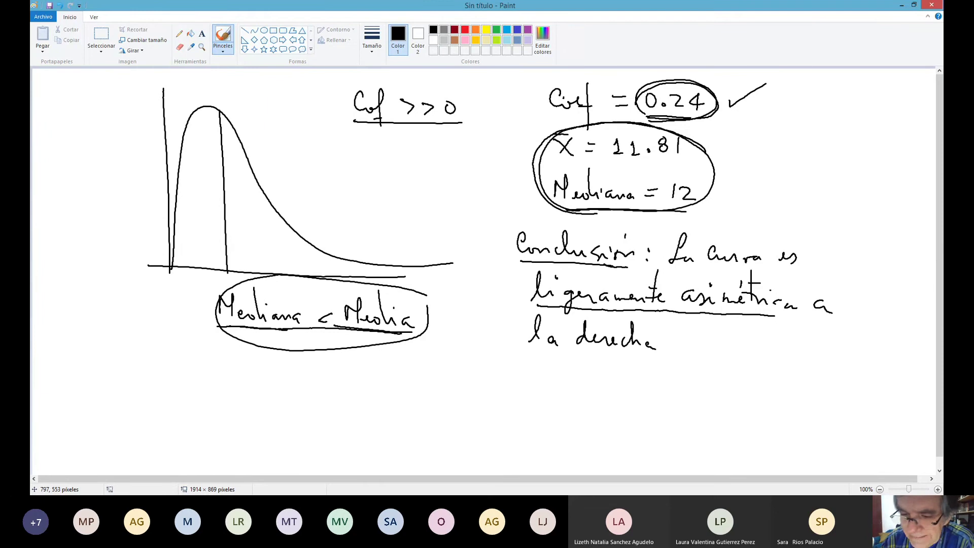
pyautogui.moveTo(539, 303); pyautogui.dragTo(771, 318)
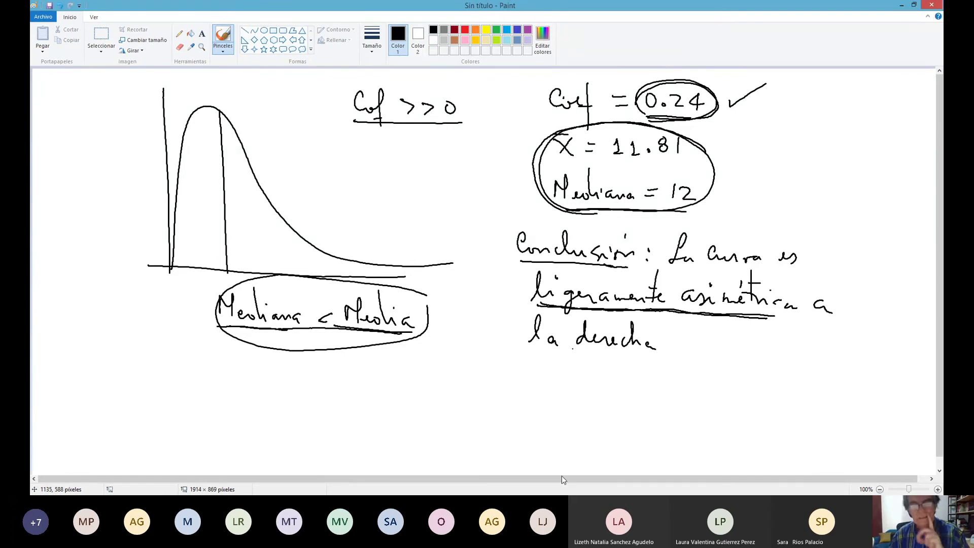
# Switch to Excel and enter "Coeficiente de asimetría: Es ligeramente asimetrica a la derecha" in cell K47, below the coefficient of variation interpretation
pyautogui.click(880, 479)
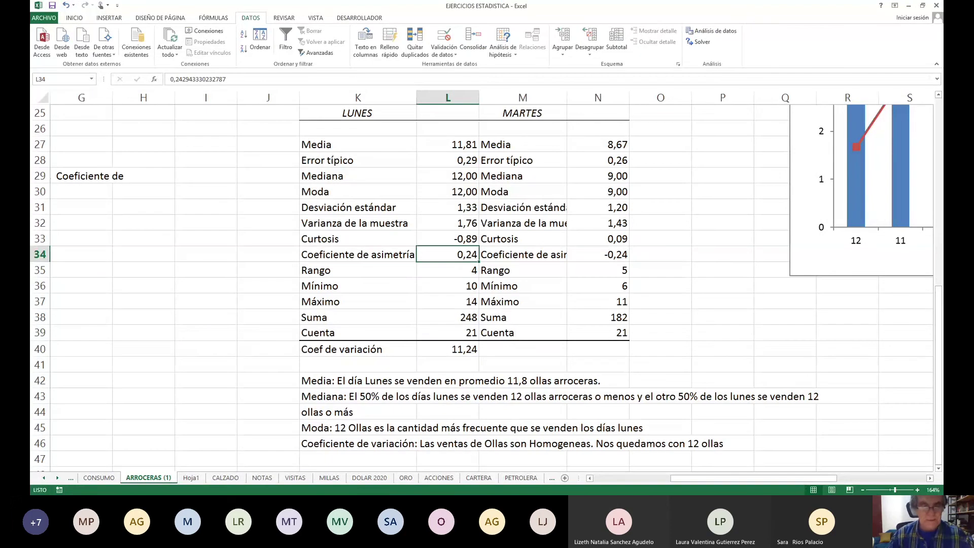
pyautogui.scroll(-2, 325, 364)
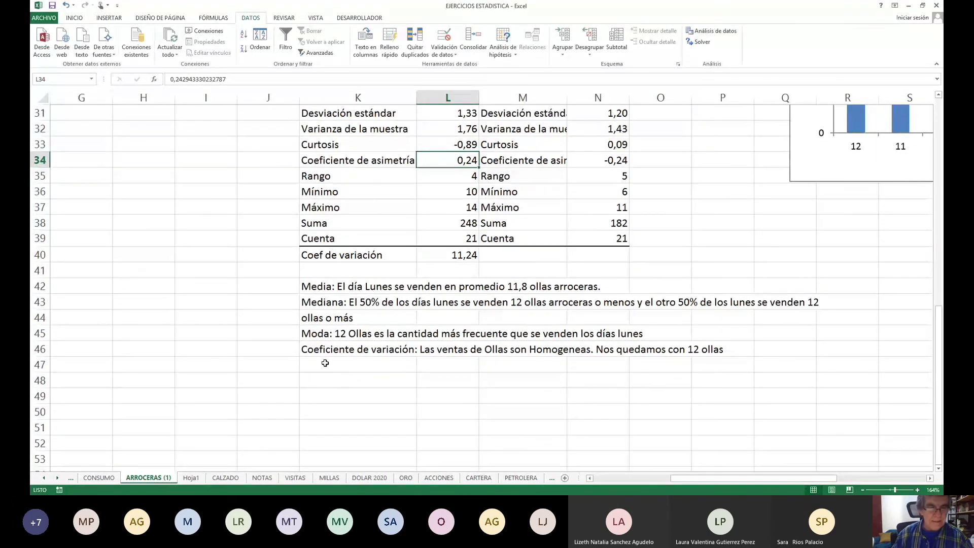
pyautogui.click(322, 365)
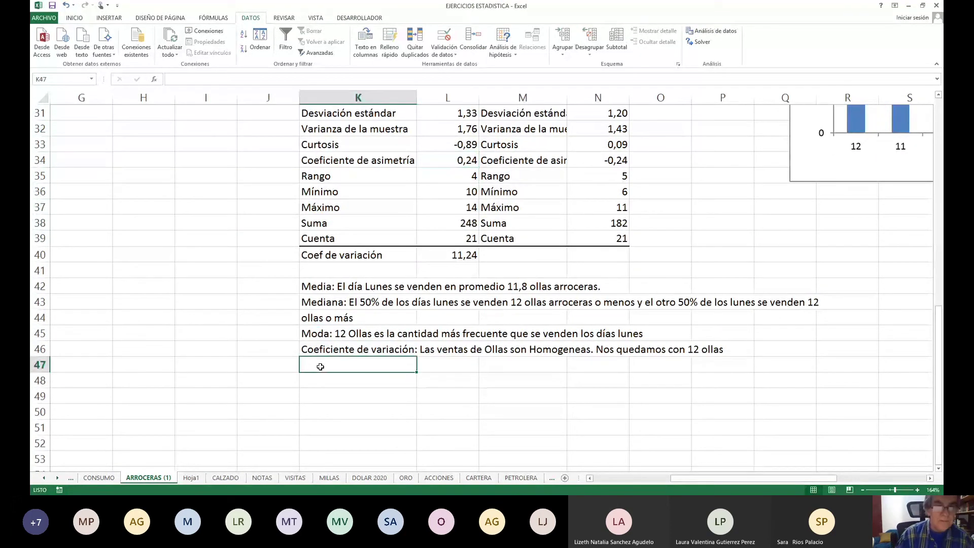
pyautogui.write('Coe')
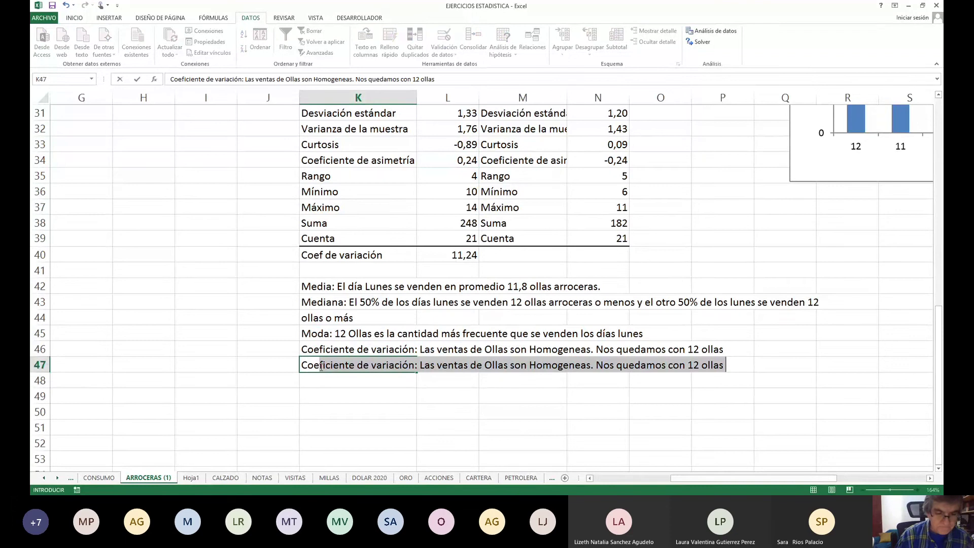
pyautogui.write('ficiente')
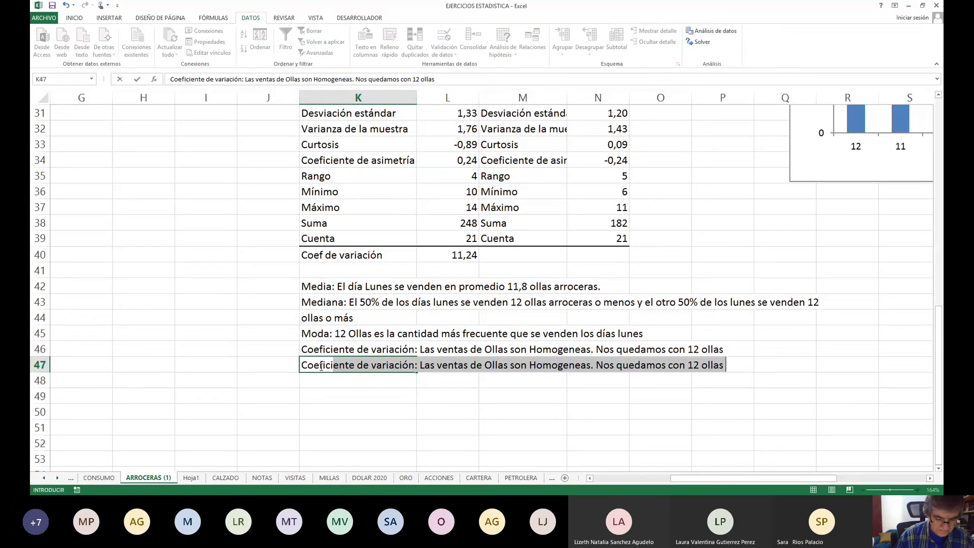
pyautogui.write(' de ')
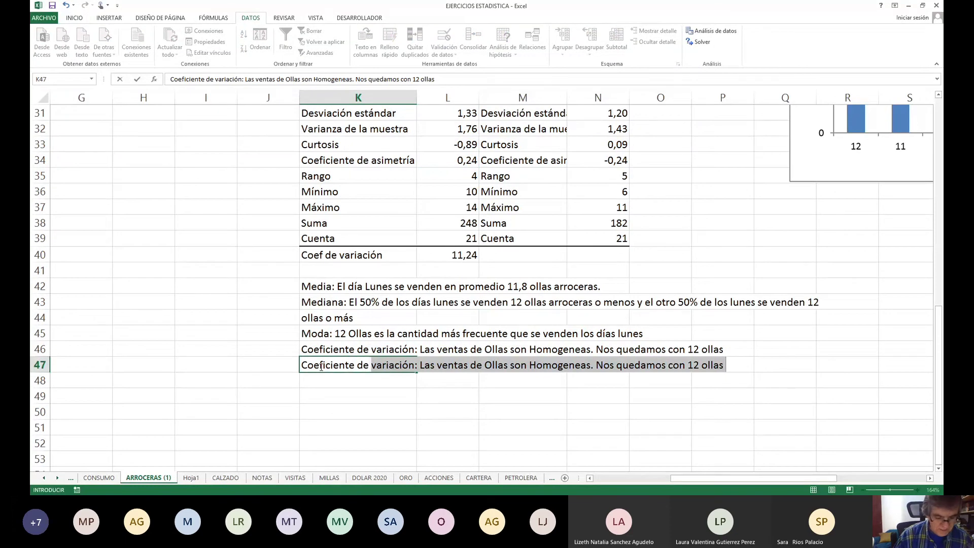
pyautogui.write('asimetr')
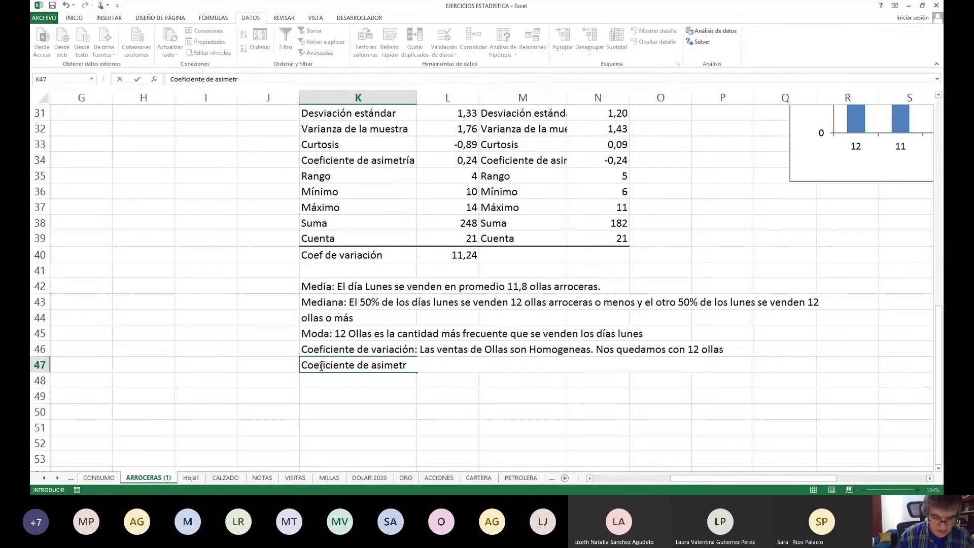
pyautogui.write('ía: E')
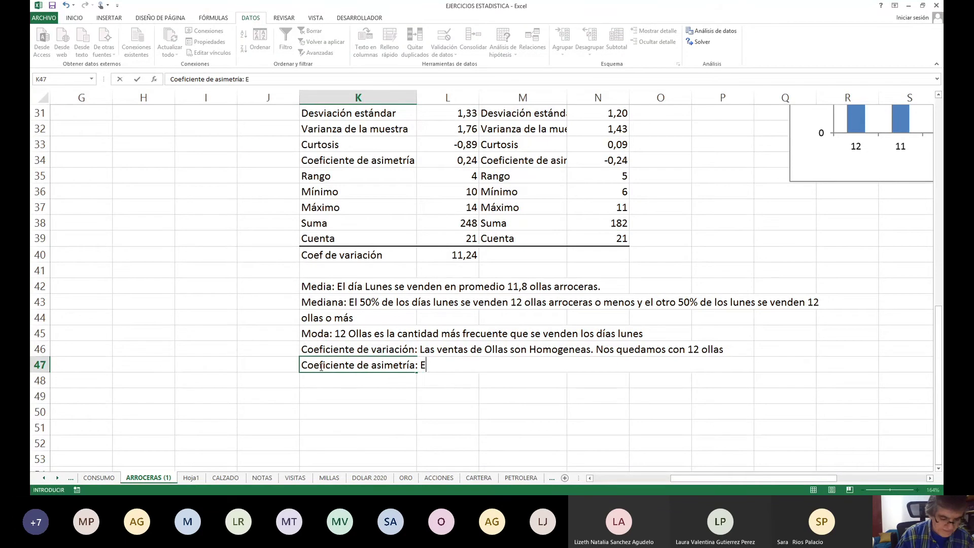
pyautogui.write('s ligera')
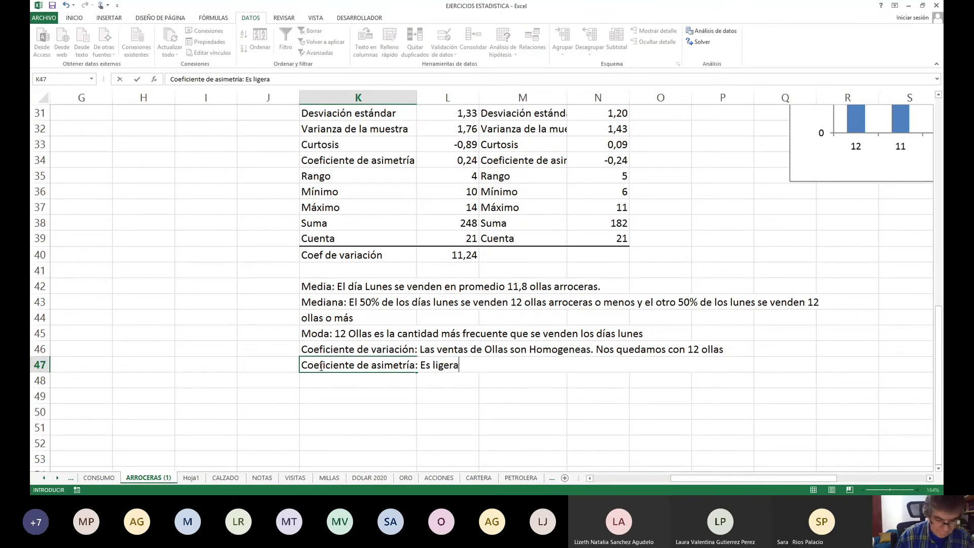
pyautogui.write('mente as')
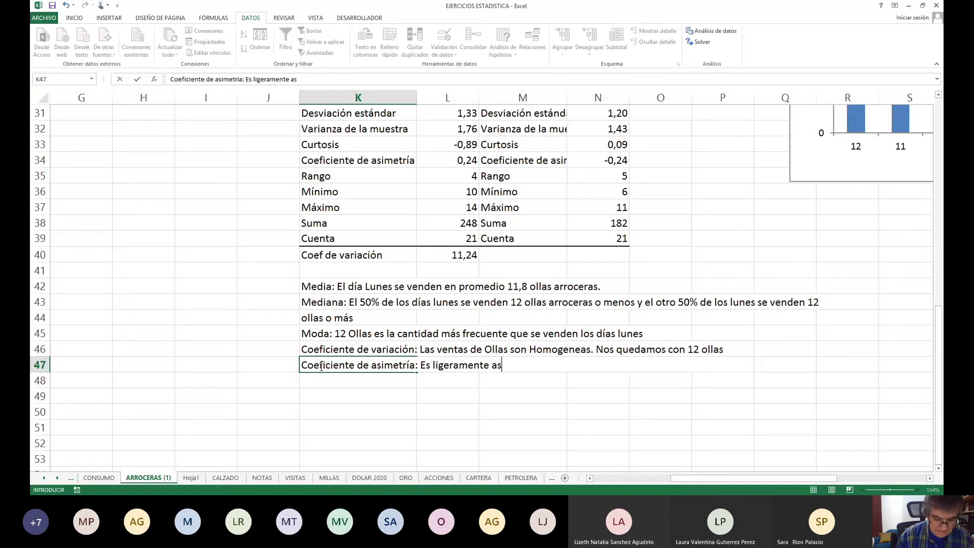
pyautogui.write('imetri')
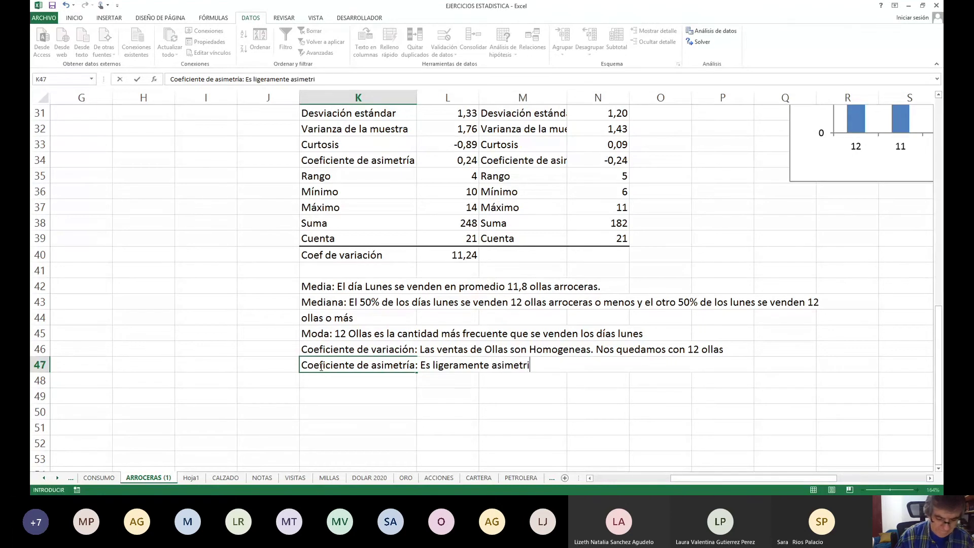
pyautogui.press('BackSpace')
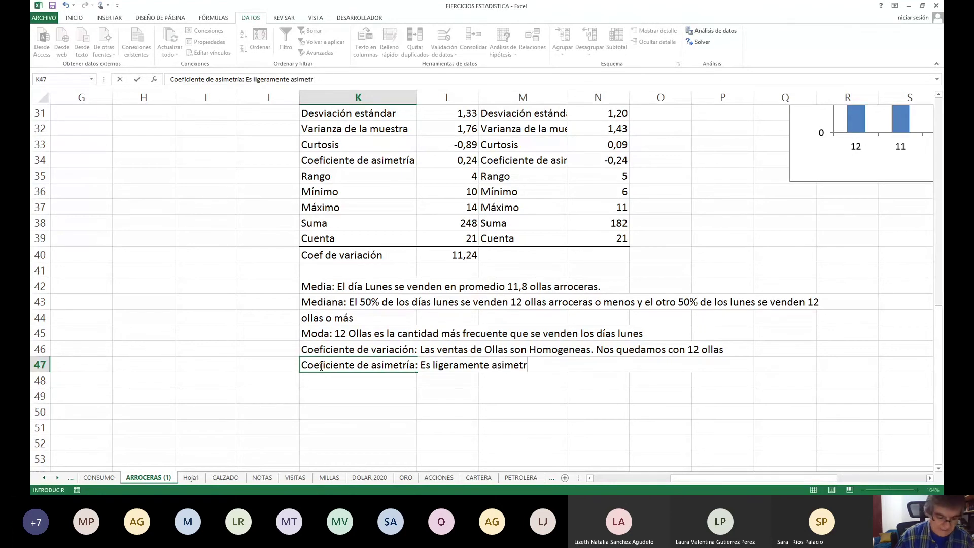
pyautogui.write('ica a la ')
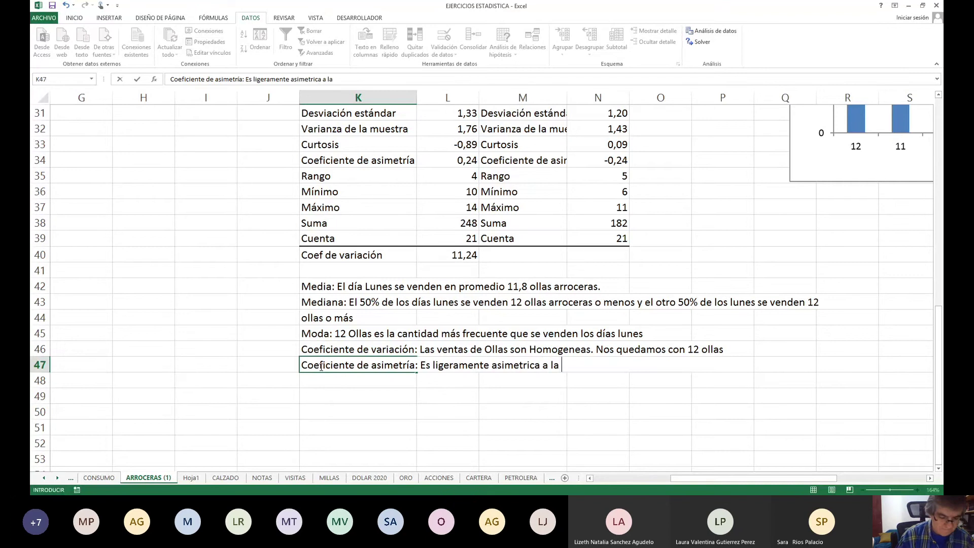
pyautogui.write('derecha')
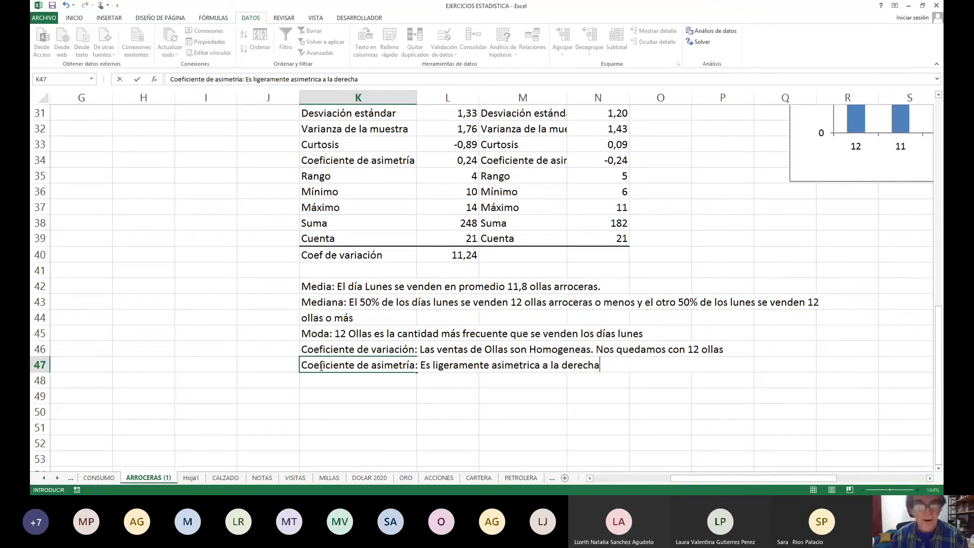
pyautogui.click(473, 150)
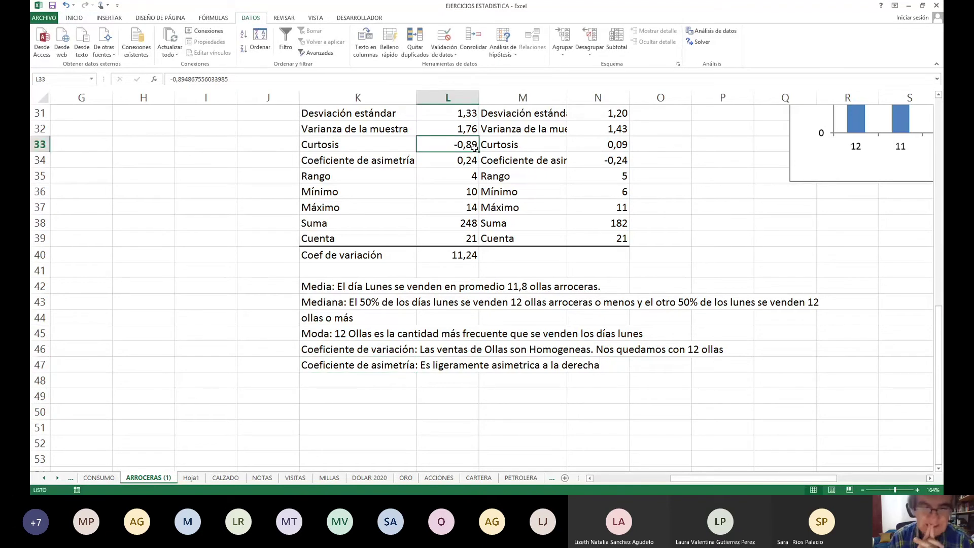
pyautogui.press('Down')
pyautogui.press('Down')
pyautogui.press('Down')
pyautogui.press('Down')
pyautogui.press('Down')
pyautogui.press('Down')
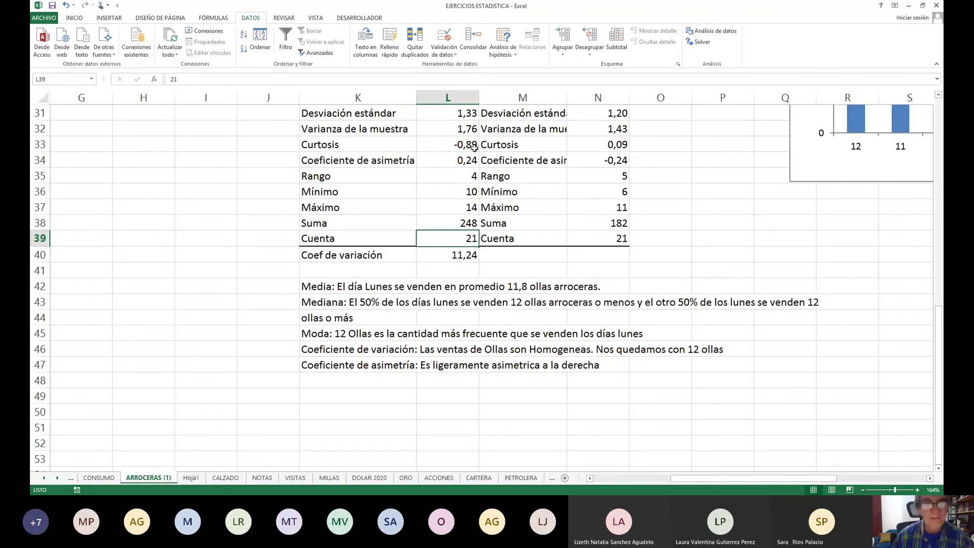
pyautogui.press('Up')
pyautogui.press('Up')
pyautogui.press('Up')
pyautogui.press('Up')
pyautogui.press('Up')
pyautogui.press('Up')
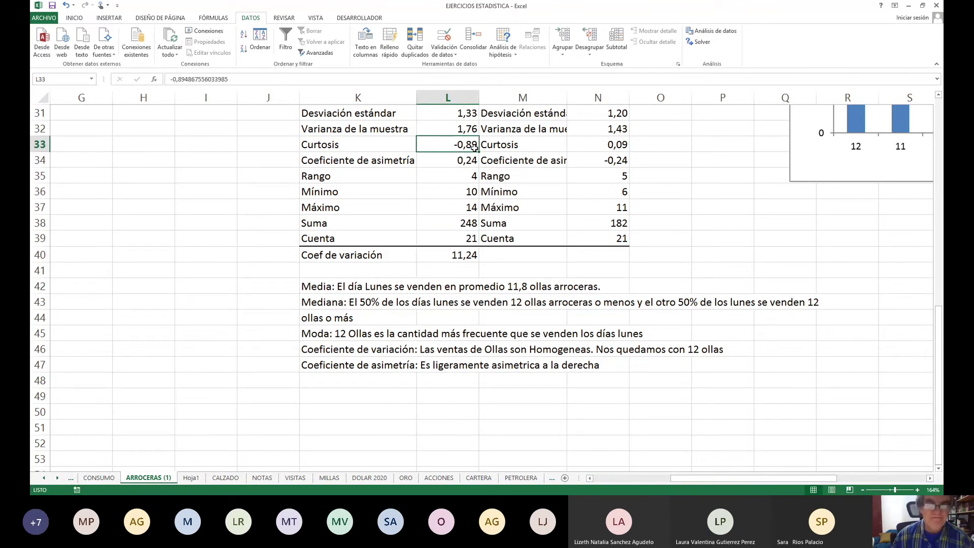
# Write the kurtosis interpretation "Curtosis:La curva de la venta de Ollas es Platicurtica" in cell K48
pyautogui.press('Left')
pyautogui.press('Down')
pyautogui.press('Down')
pyautogui.press('Down')
pyautogui.press('Down')
pyautogui.press('Down')
pyautogui.press('Down')
pyautogui.press('Down')
pyautogui.press('Down')
pyautogui.press('Down')
pyautogui.press('Down')
pyautogui.press('Down')
pyautogui.press('Down')
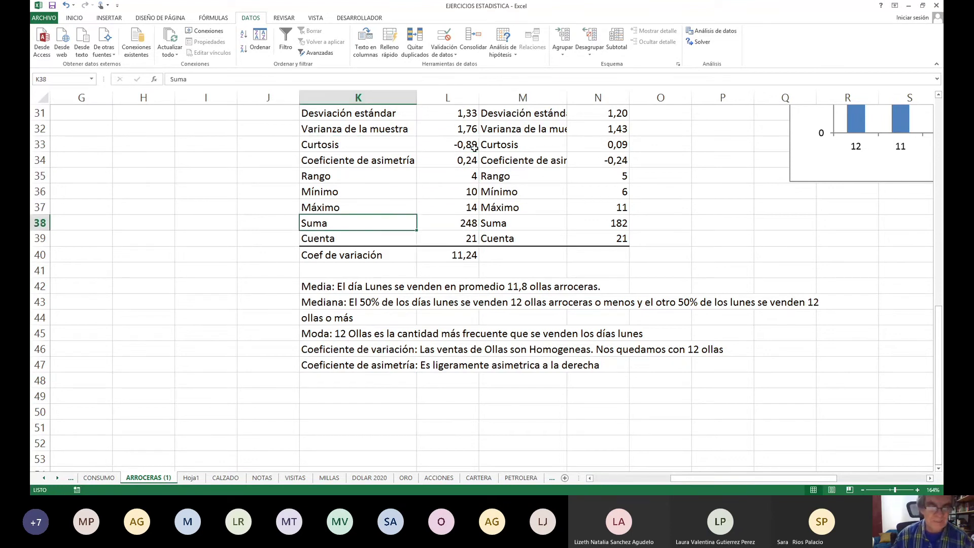
pyautogui.press('Down')
pyautogui.press('Down')
pyautogui.press('Down')
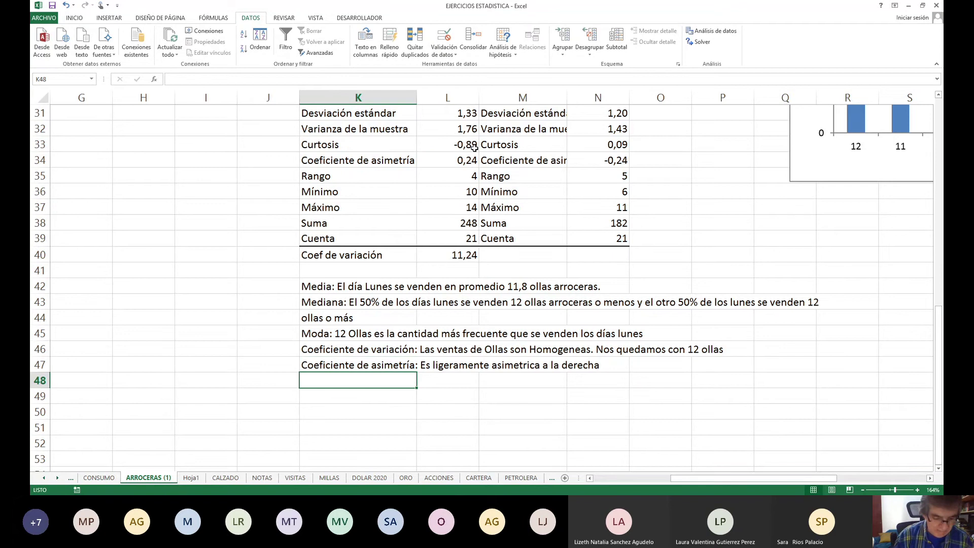
pyautogui.write('Curt')
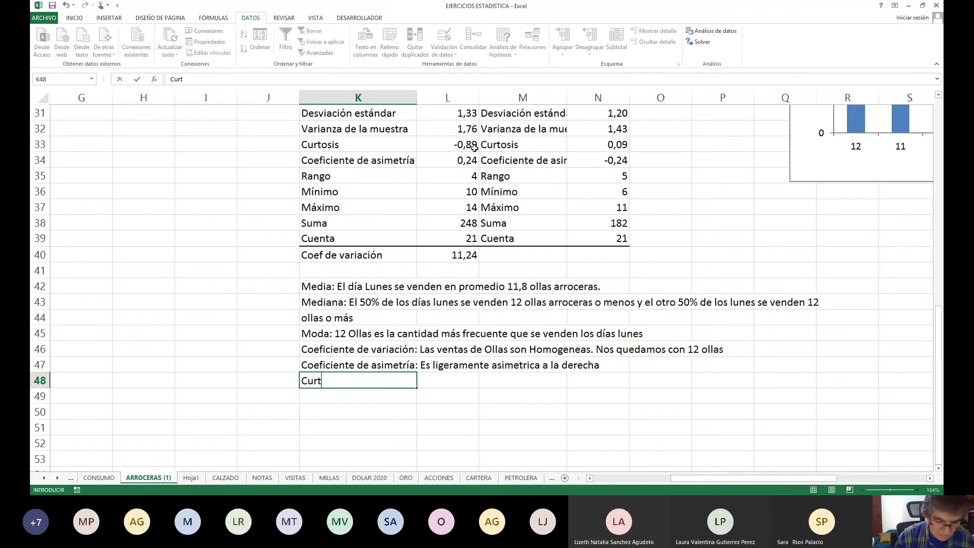
pyautogui.write('osis')
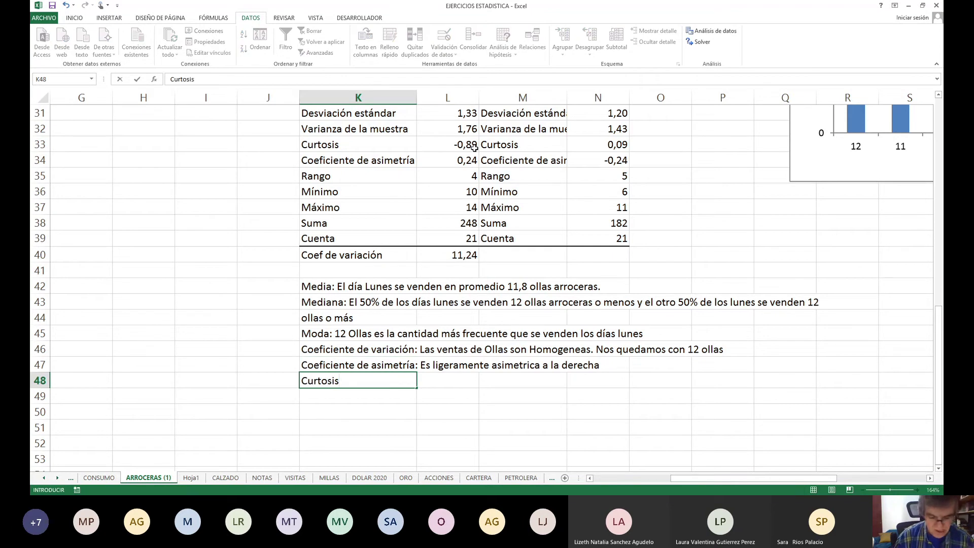
pyautogui.write(':')
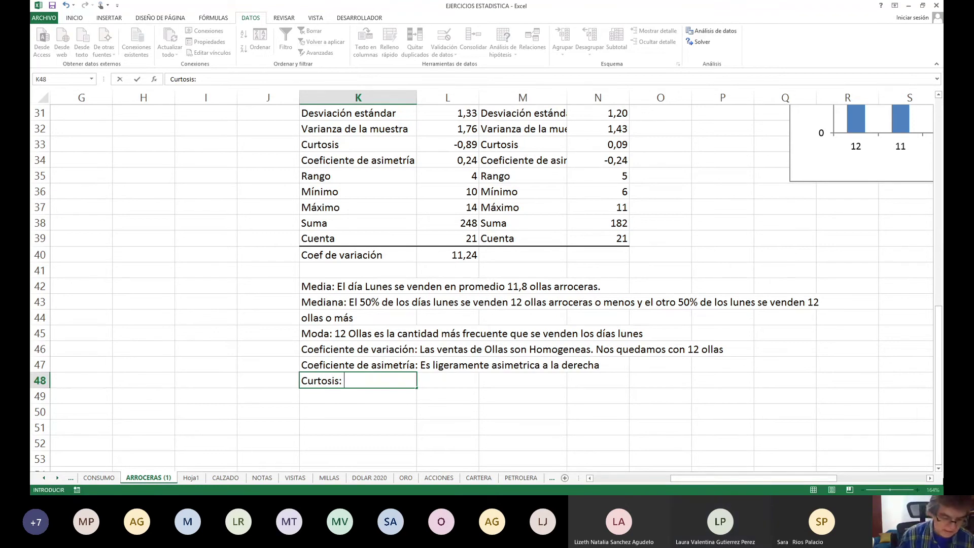
pyautogui.write('La')
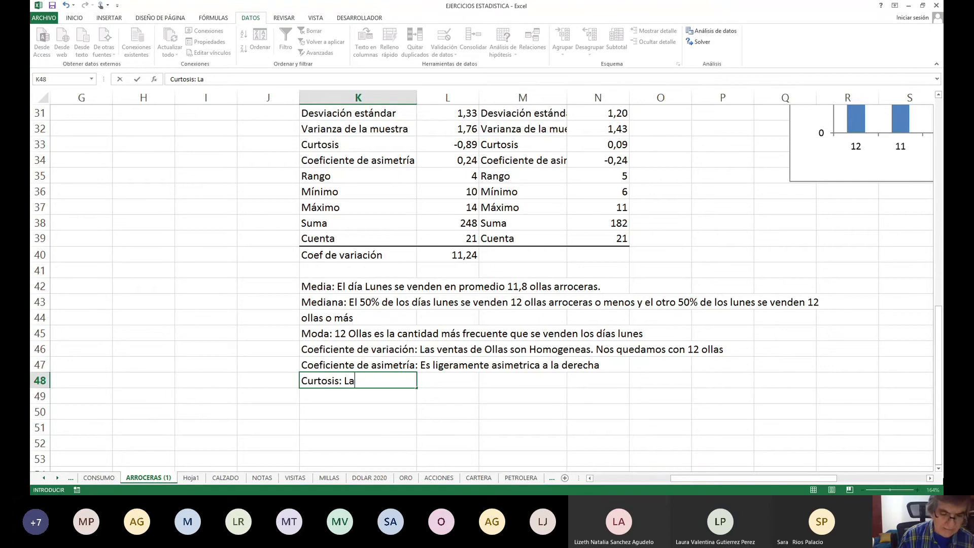
pyautogui.press('BackSpace')
pyautogui.press('BackSpace')
pyautogui.write('La cu')
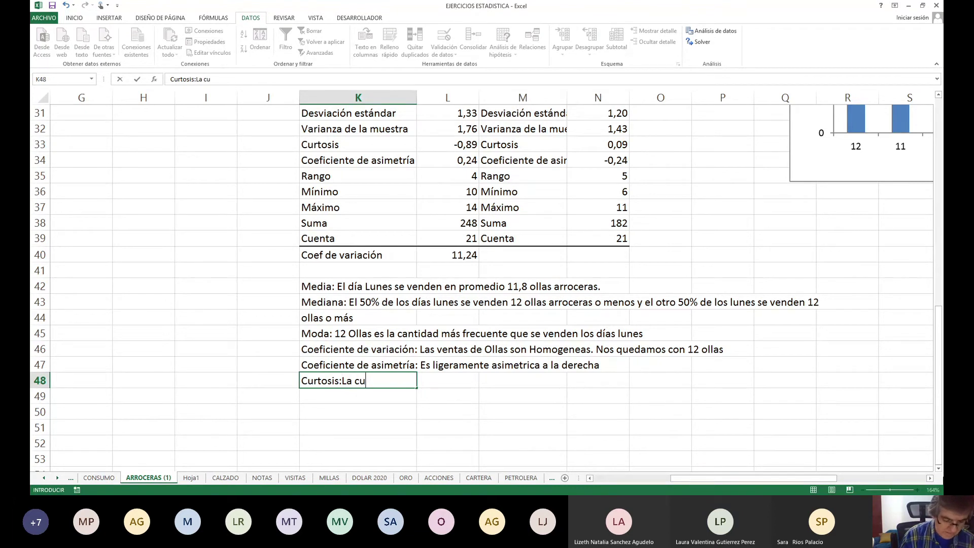
pyautogui.write('rva de l')
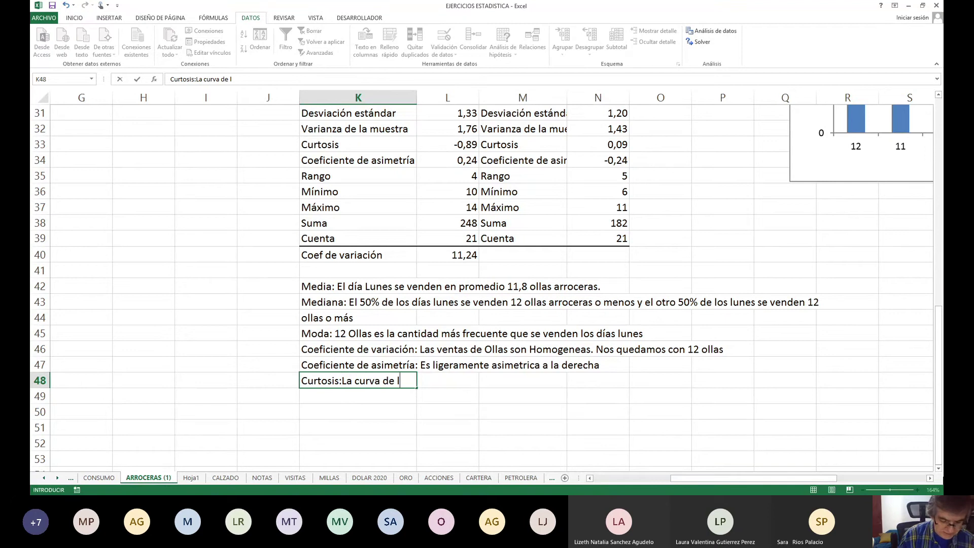
pyautogui.write('a venta de ')
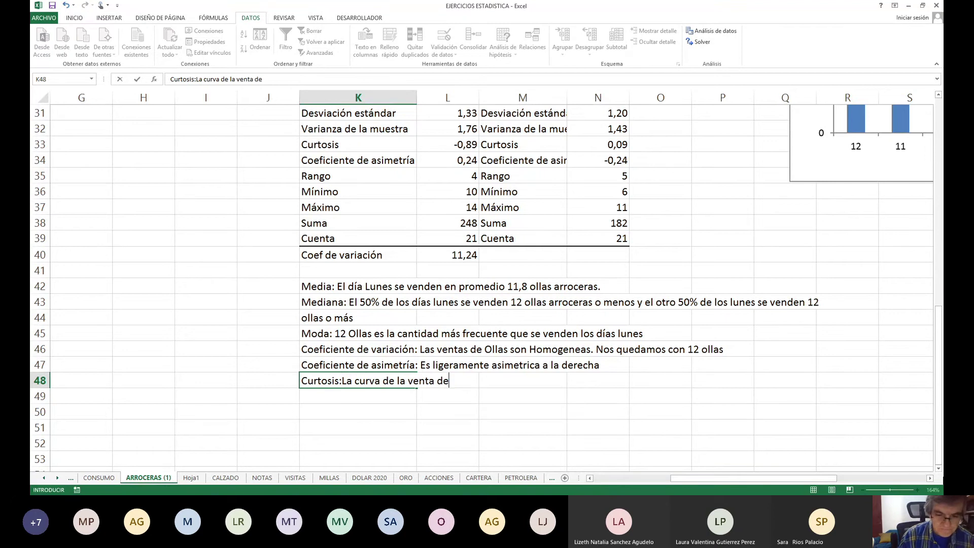
pyautogui.write('Ollas')
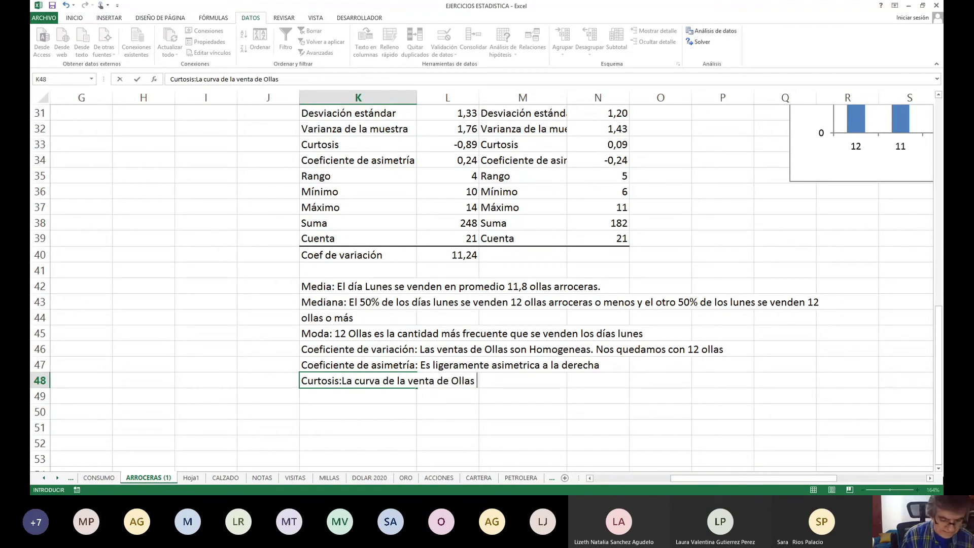
pyautogui.write(' es Plat')
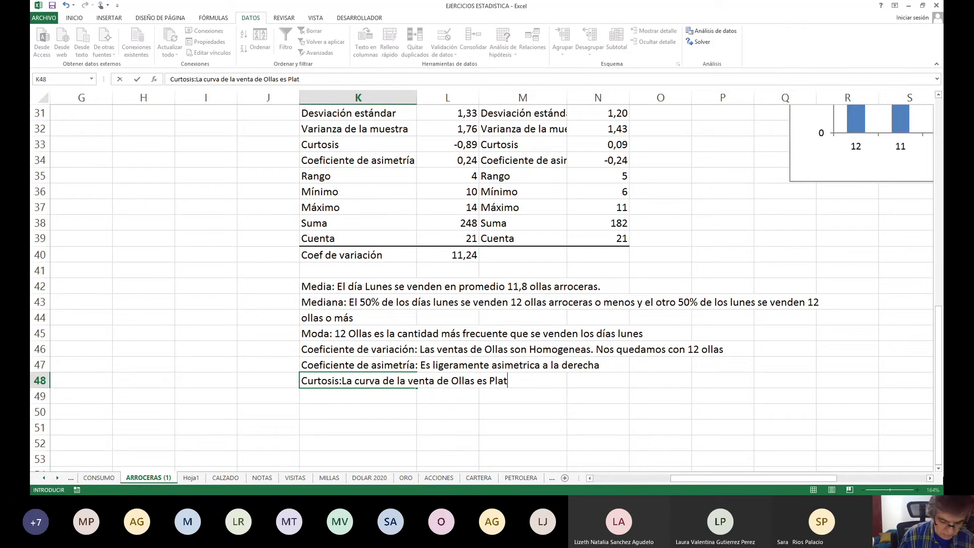
pyautogui.write('icurtica')
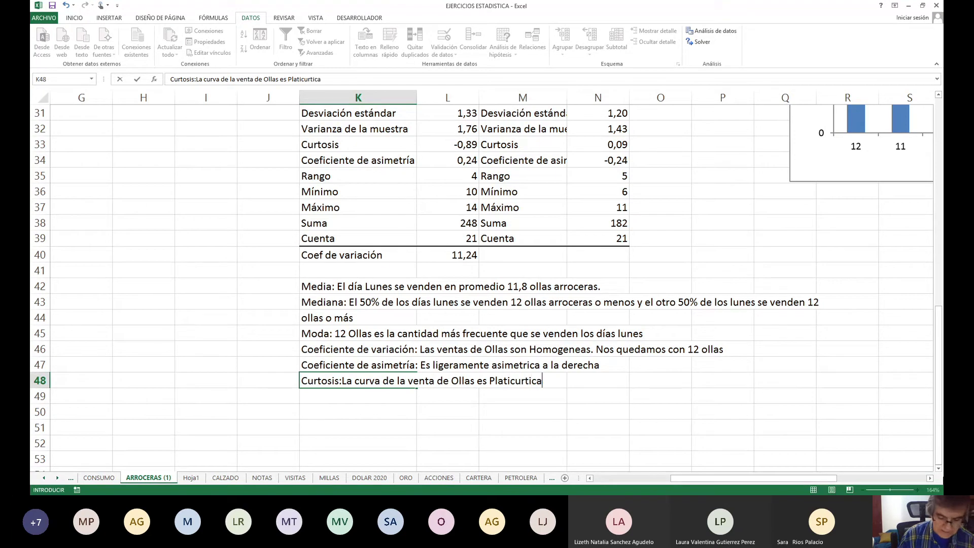
# Complete the kurtosis interpretation in cell K48 by adding ". Baja concentración de ventas alrededor del" after "Platicurtica"
pyautogui.write('. ')
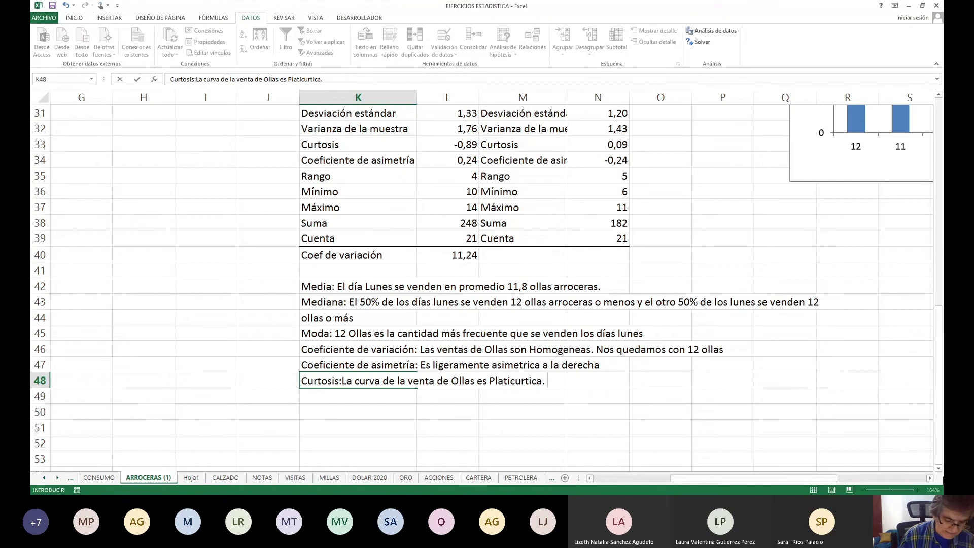
pyautogui.write('Baja c')
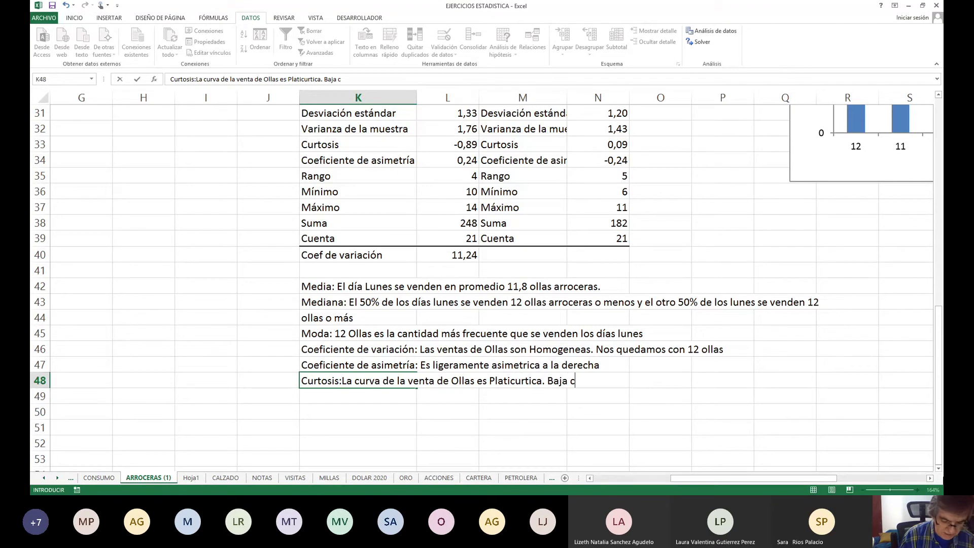
pyautogui.write('oncentr')
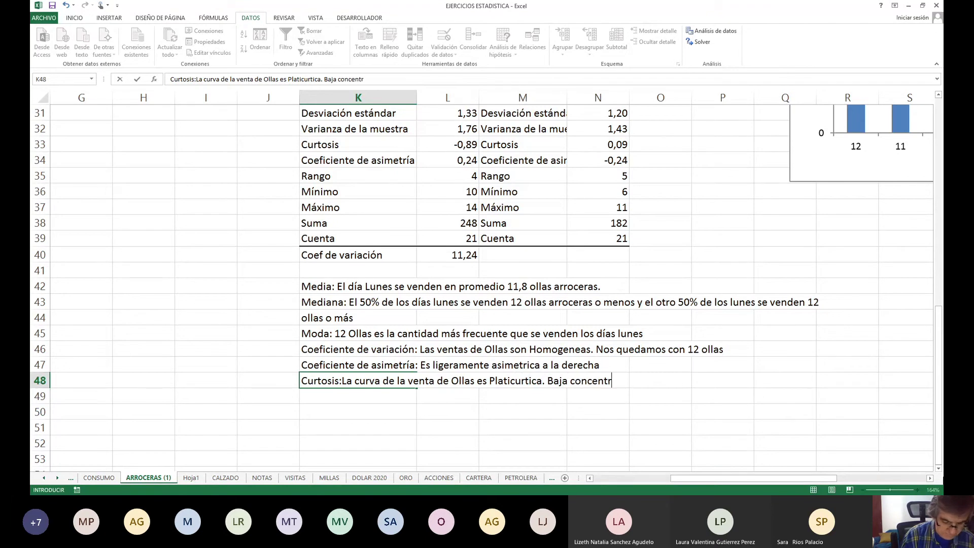
pyautogui.write('ación de')
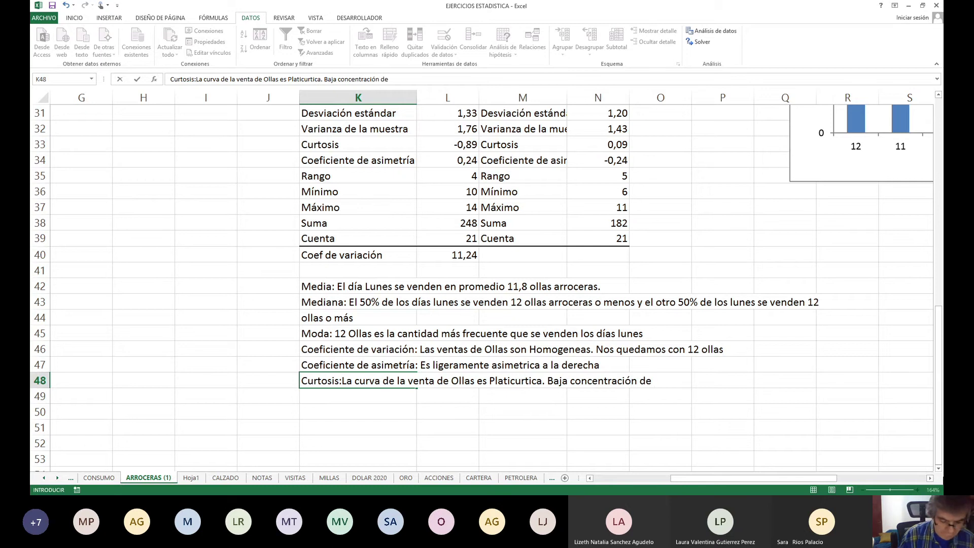
pyautogui.write('ventas')
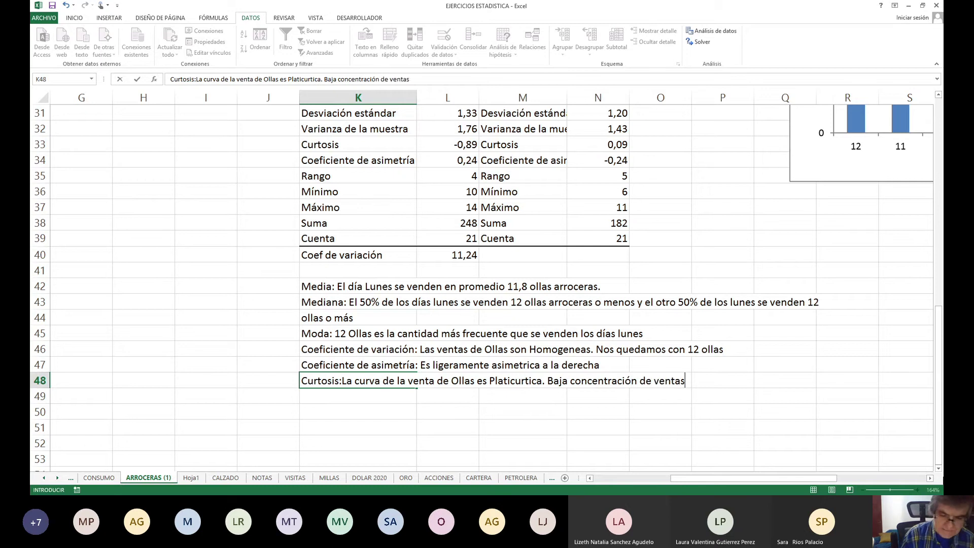
pyautogui.write(' alred')
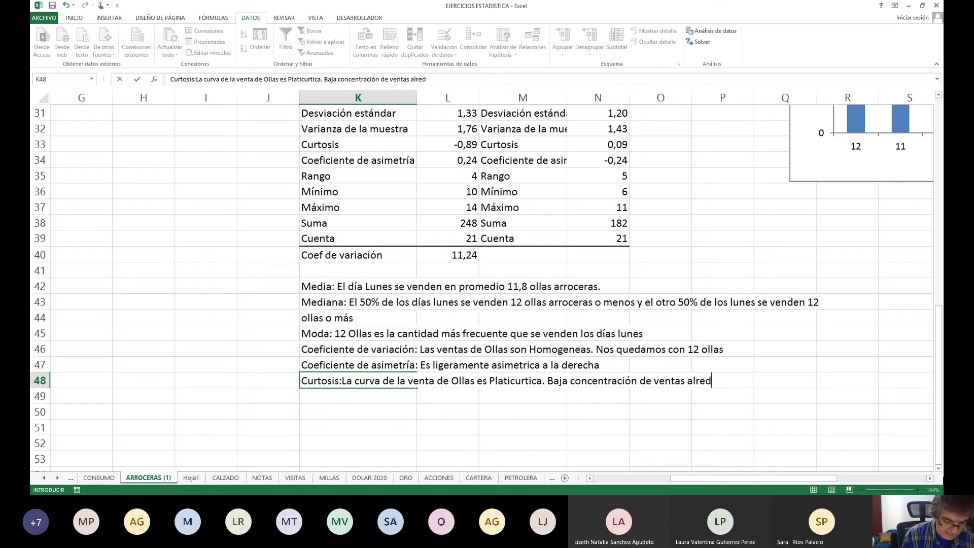
pyautogui.write('edor de')
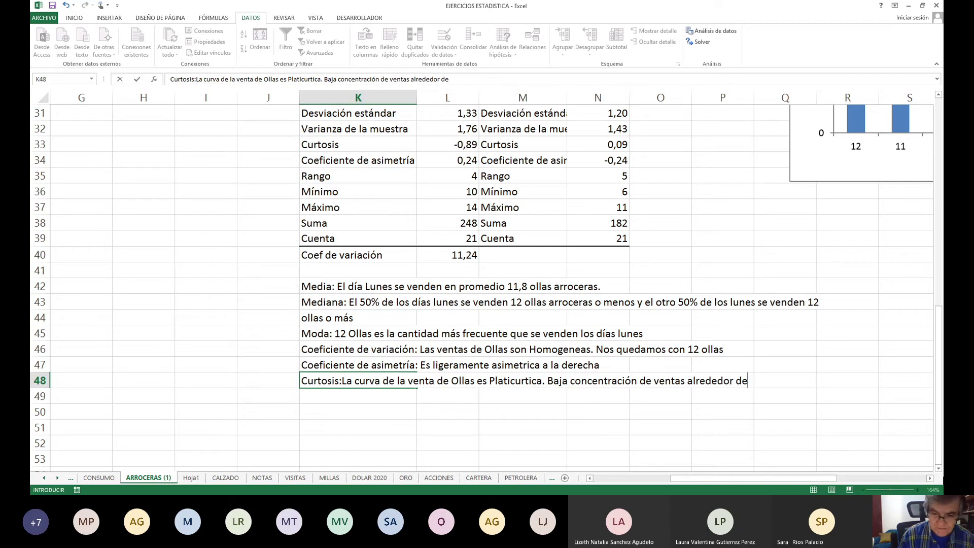
pyautogui.write('l')
pyautogui.press('Return')
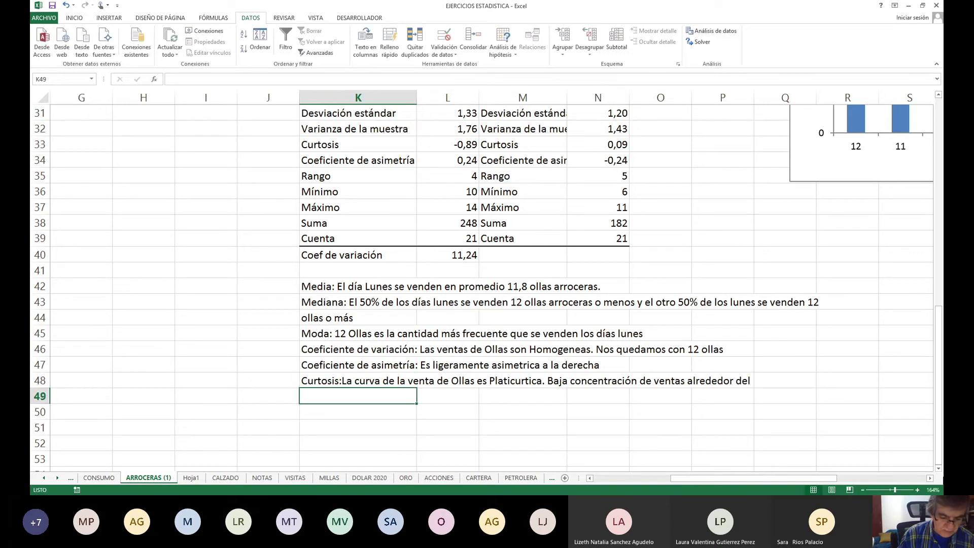
# Continue the kurtosis interpretation in cell K49 with "valor central escogido que fue 12 ollas"
pyautogui.write('valor')
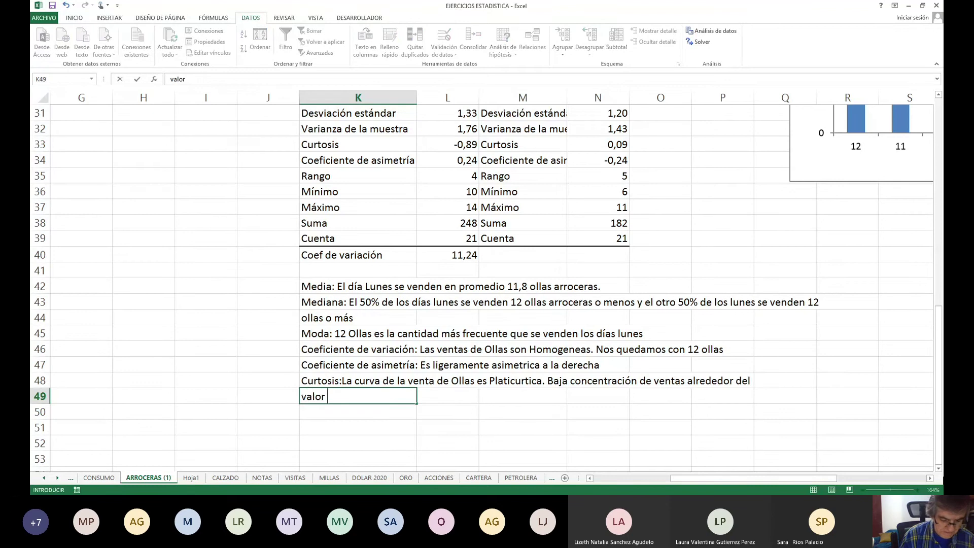
pyautogui.write(' central')
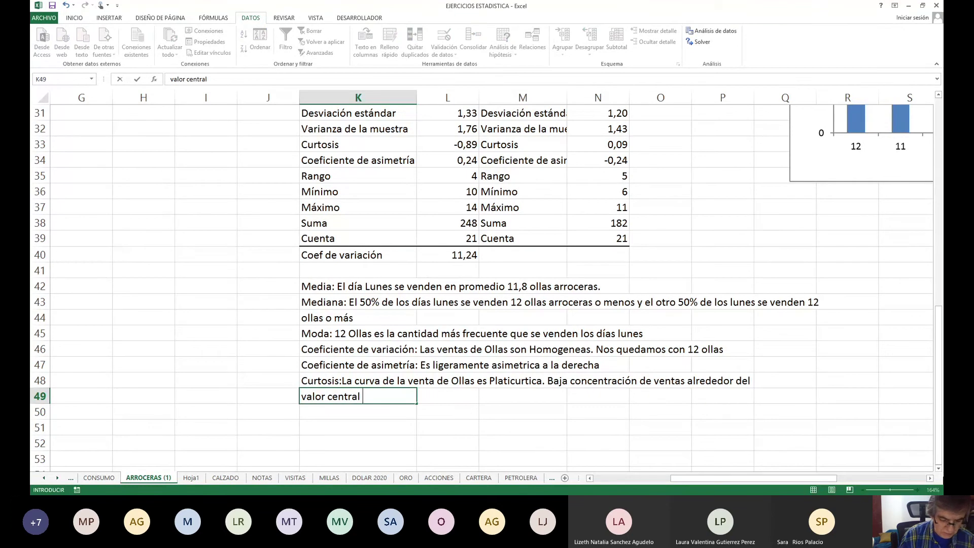
pyautogui.write(' escogid')
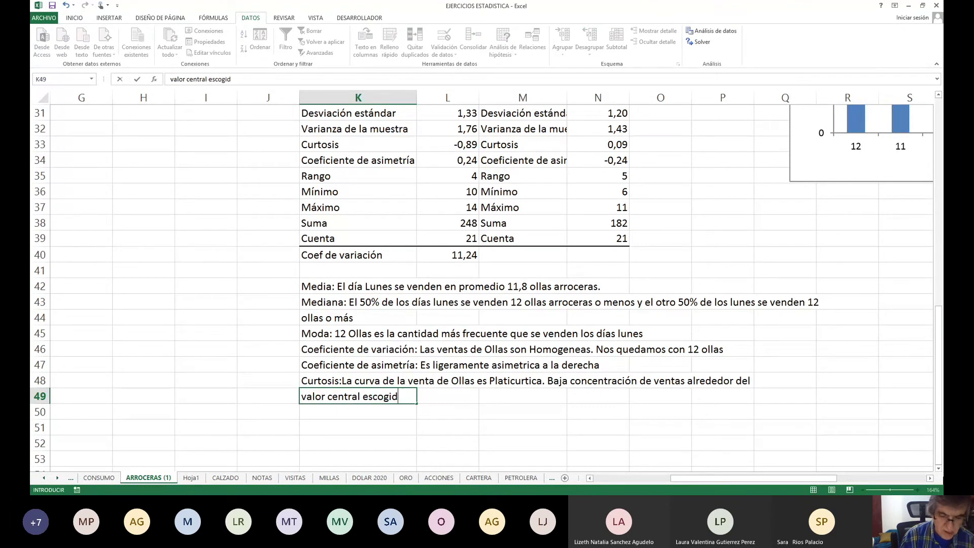
pyautogui.write('o')
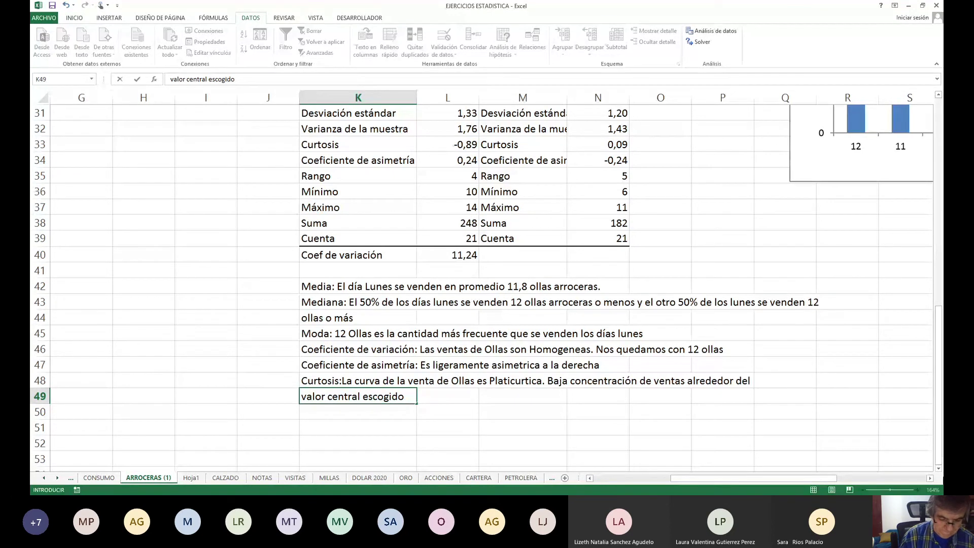
pyautogui.write(' que fue 12 ')
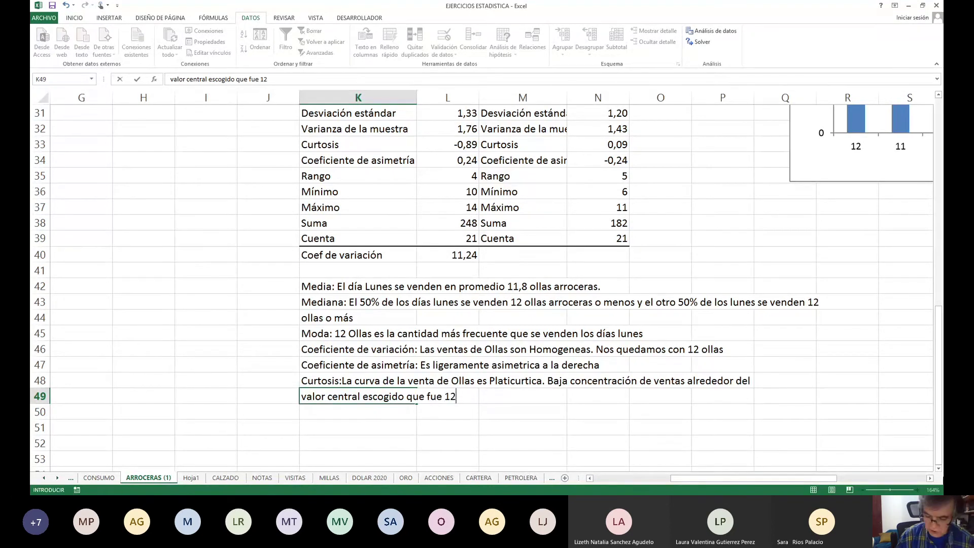
pyautogui.write('ollas')
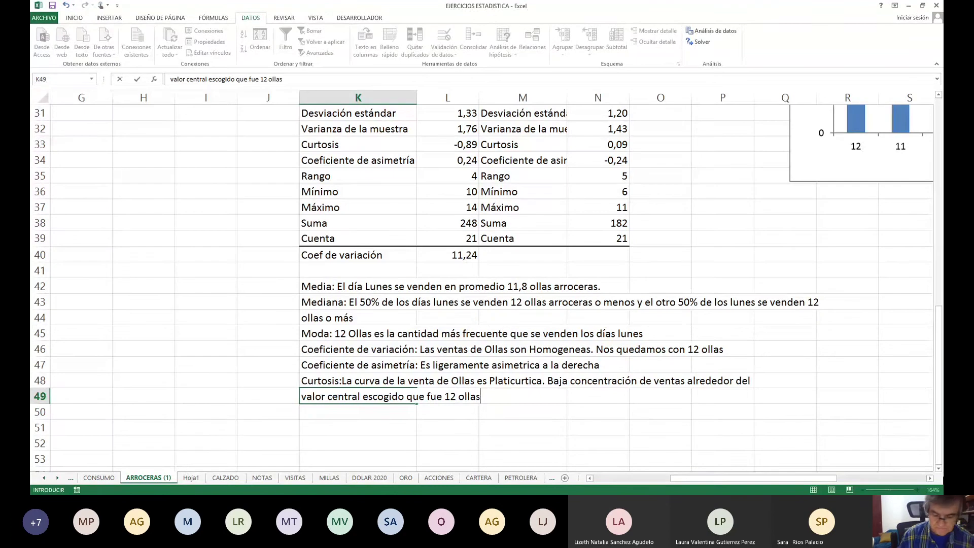
pyautogui.press('Return')
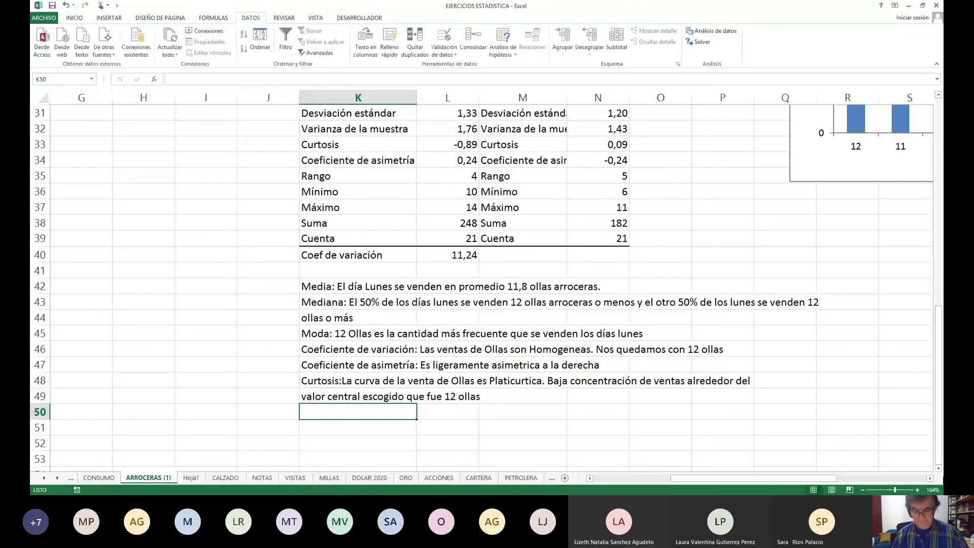
# Return to the statistics table and slightly widen column M, which holds the MARTES labels
pyautogui.press('Up')
pyautogui.press('Up')
pyautogui.press('Up')
pyautogui.press('Up')
pyautogui.press('Up')
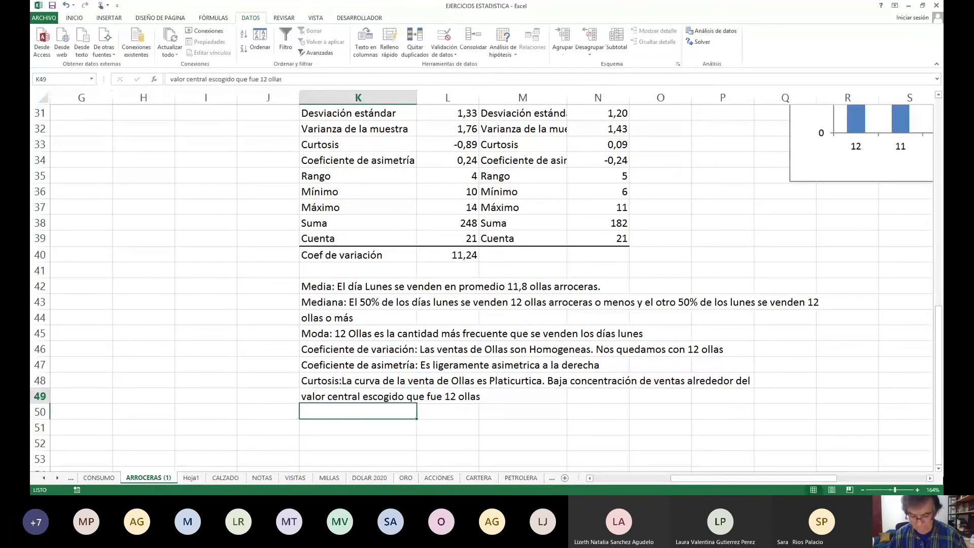
pyautogui.press('Up')
pyautogui.press('Up')
pyautogui.press('Up')
pyautogui.press('Up')
pyautogui.press('Up')
pyautogui.press('Up')
pyautogui.press('Up')
pyautogui.press('Up')
pyautogui.press('Up')
pyautogui.press('Up')
pyautogui.press('Up')
pyautogui.press('Up')
pyautogui.press('Up')
pyautogui.press('Up')
pyautogui.press('Up')
pyautogui.press('Up')
pyautogui.press('Up')
pyautogui.press('Up')
pyautogui.press('Up')
pyautogui.press('Up')
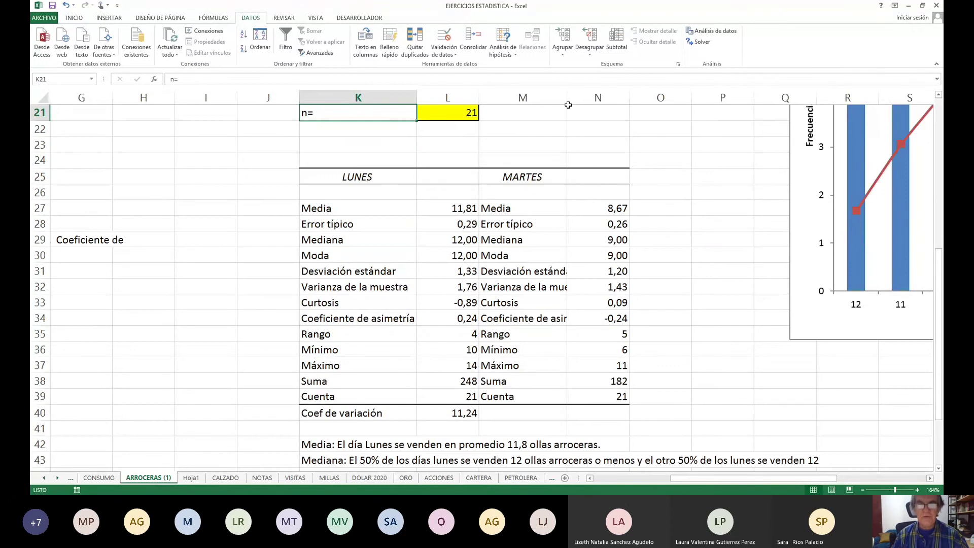
pyautogui.moveTo(567, 98); pyautogui.dragTo(578, 99)
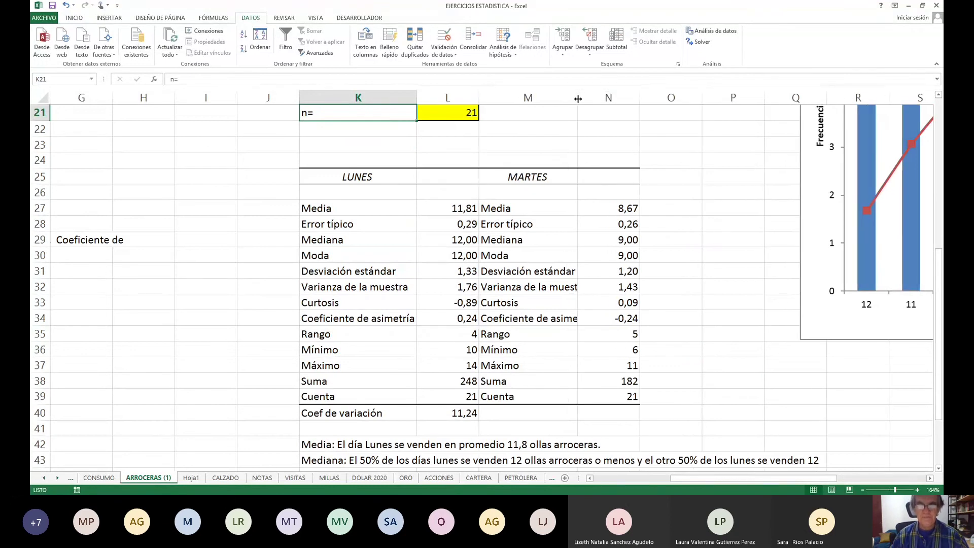
# Highlight the MARTES kurtosis and skewness cells M33:N34 with yellow fill
pyautogui.press('Down')
pyautogui.press('Down')
pyautogui.press('Down')
pyautogui.press('Down')
pyautogui.press('Down')
pyautogui.press('Down')
pyautogui.press('Down')
pyautogui.press('Down')
pyautogui.press('Down')
pyautogui.press('Down')
pyautogui.press('Down')
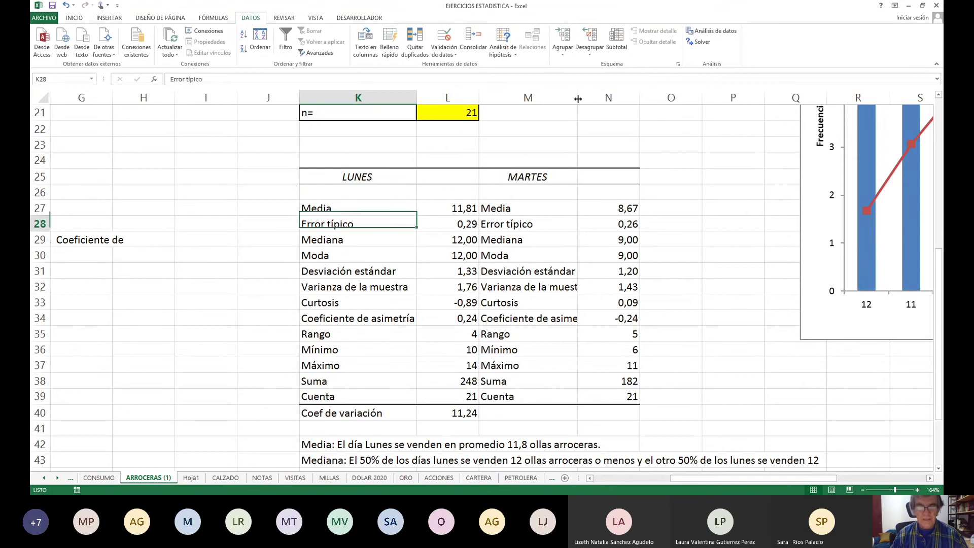
pyautogui.press('Right')
pyautogui.press('Right')
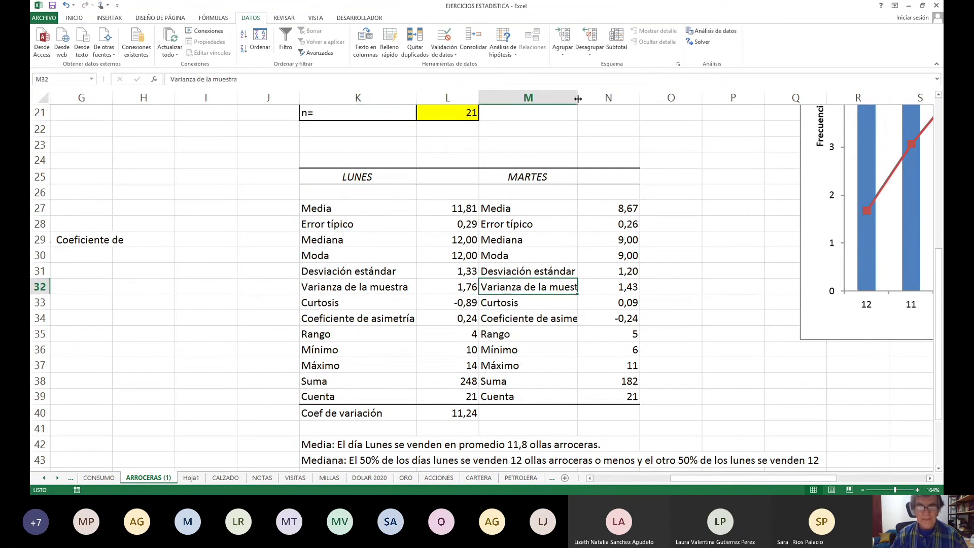
pyautogui.press('Down')
pyautogui.hotkey('shift', 'Down')
pyautogui.hotkey('shift', 'Right')
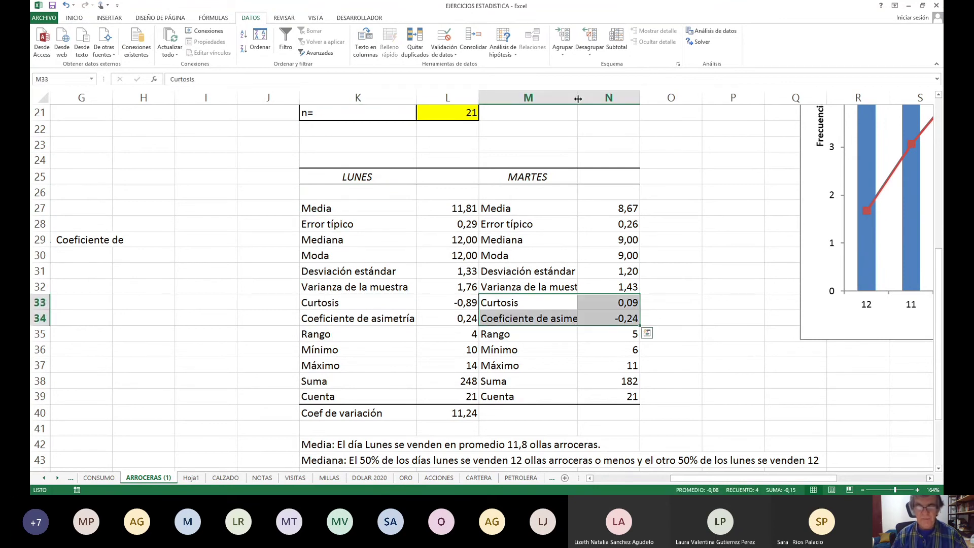
pyautogui.rightClick(575, 313)
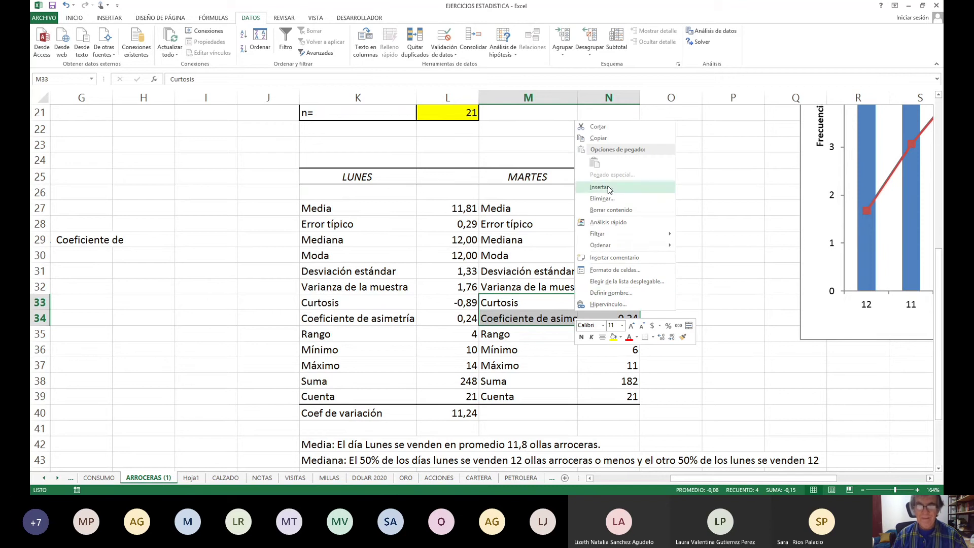
pyautogui.click(613, 336)
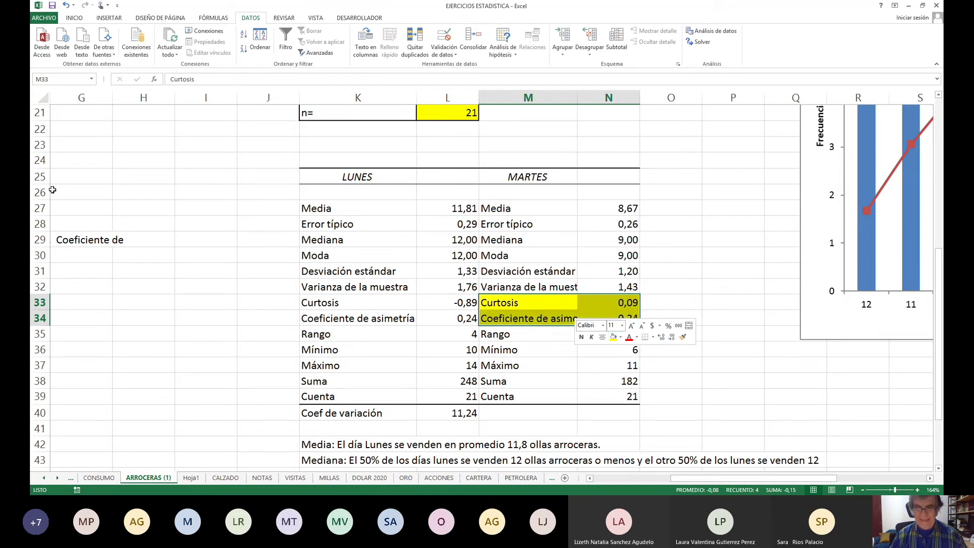
# Widen columns N and M until the MARTES label "Coeficiente de asimetría" fits completely
pyautogui.press('Right')
pyautogui.press('Right')
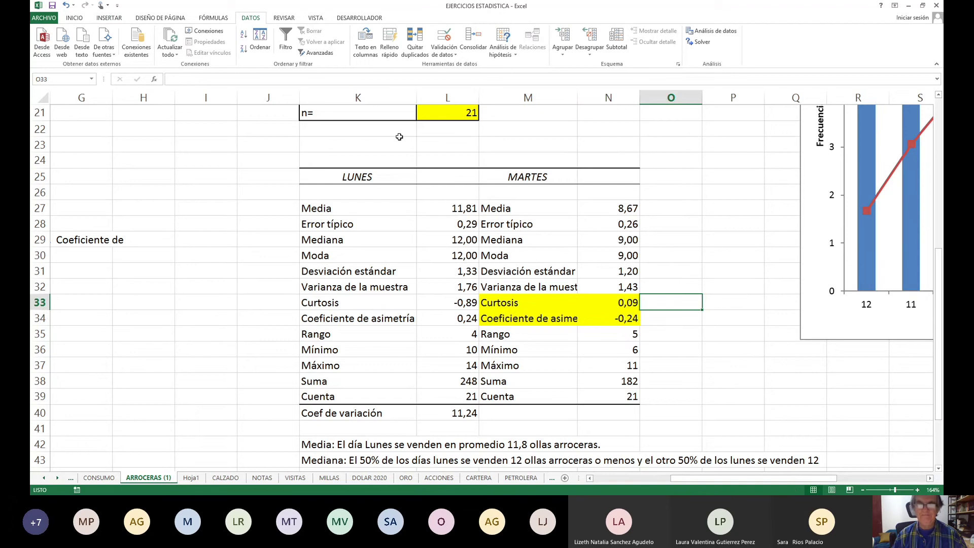
pyautogui.moveTo(639, 96); pyautogui.dragTo(654, 96)
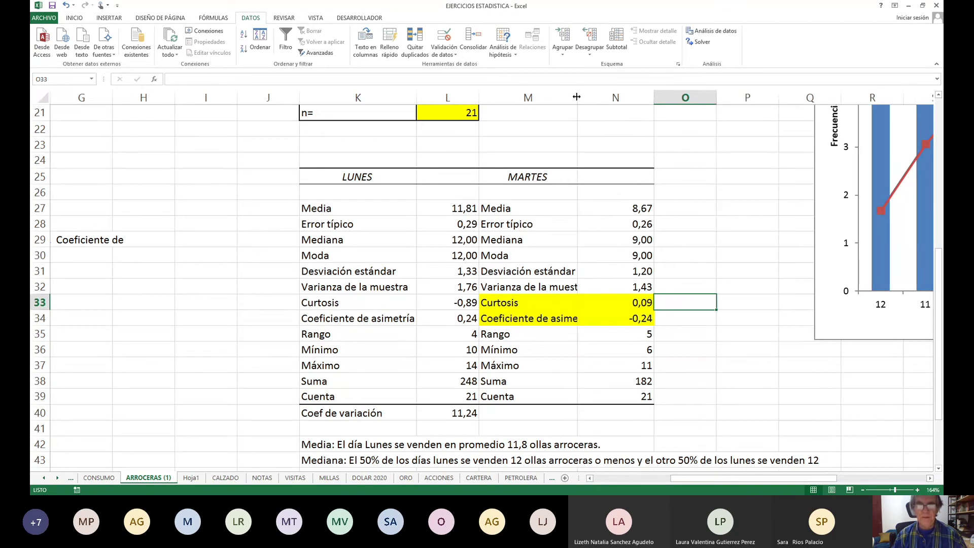
pyautogui.moveTo(578, 97); pyautogui.dragTo(597, 97)
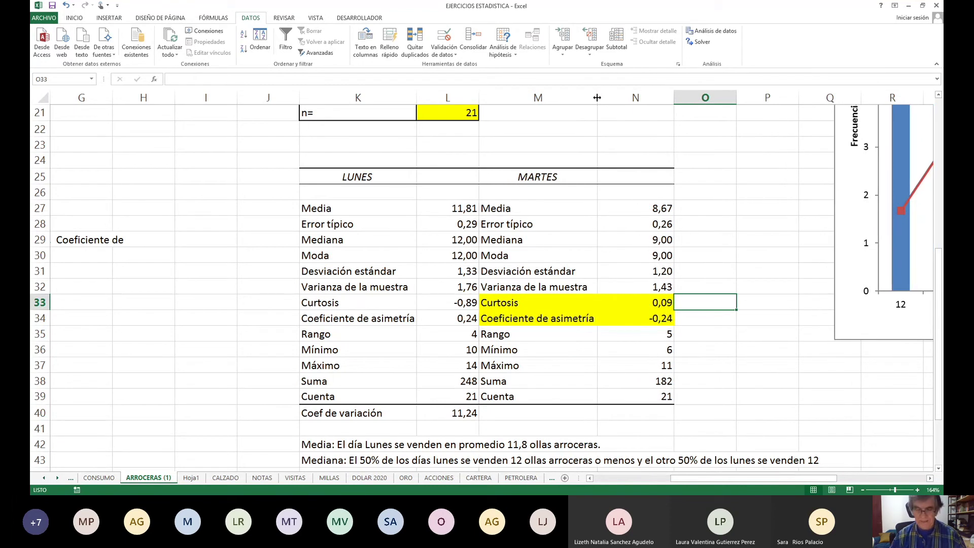
# Examine the skewness coefficient, mean and median in the MARTES column of the statistics table
pyautogui.press('Left')
pyautogui.press('Down')
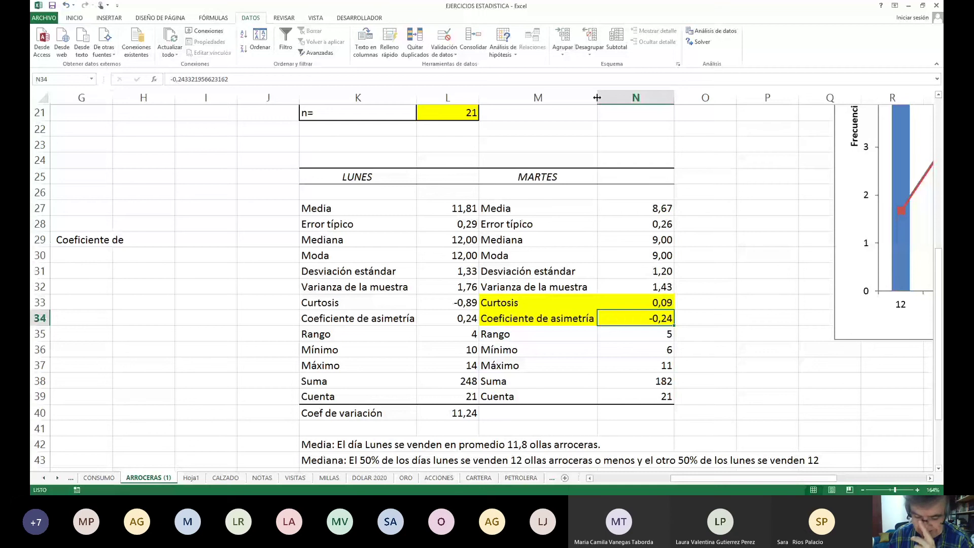
pyautogui.press('Up')
pyautogui.press('Up')
pyautogui.press('Up')
pyautogui.press('Up')
pyautogui.press('Up')
pyautogui.press('Up')
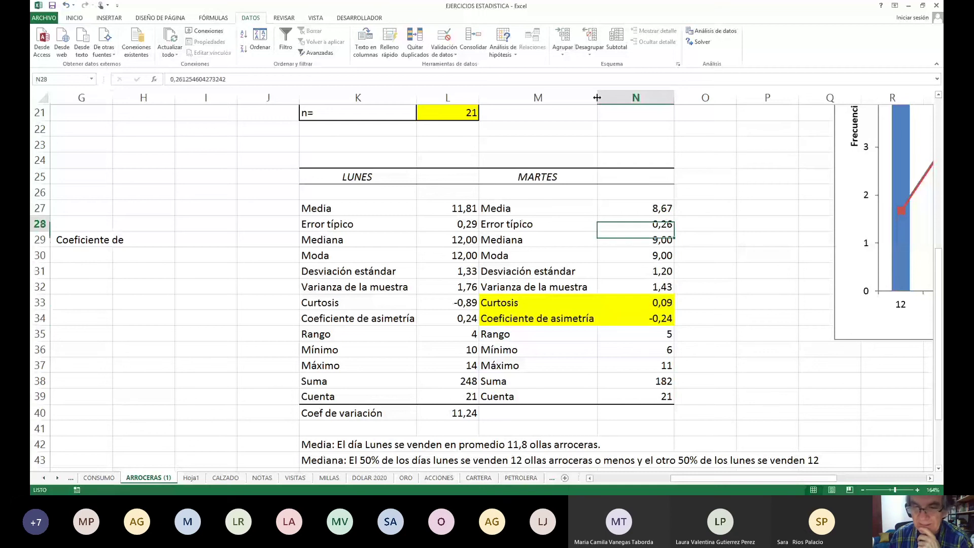
pyautogui.press('Up')
pyautogui.press('Up')
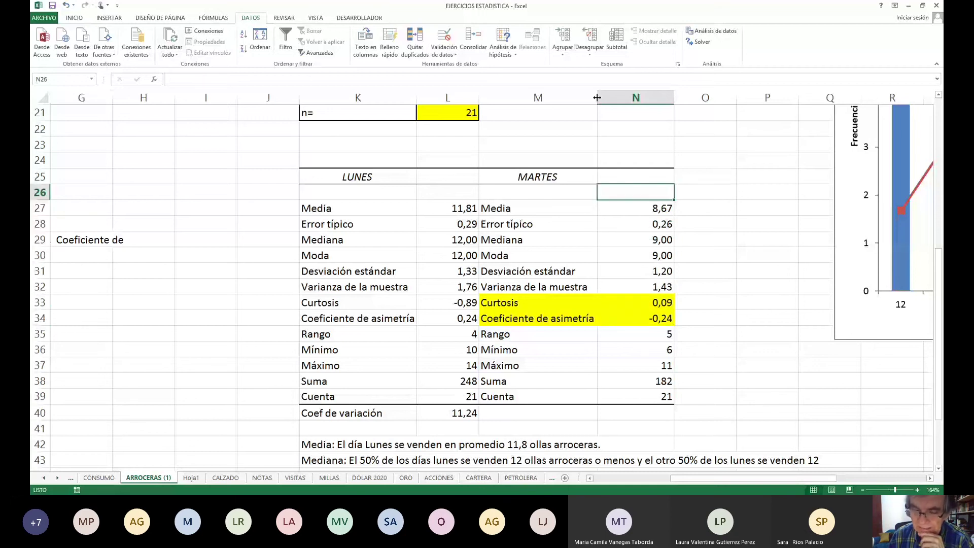
pyautogui.press('Down')
pyautogui.press('Down')
pyautogui.press('Down')
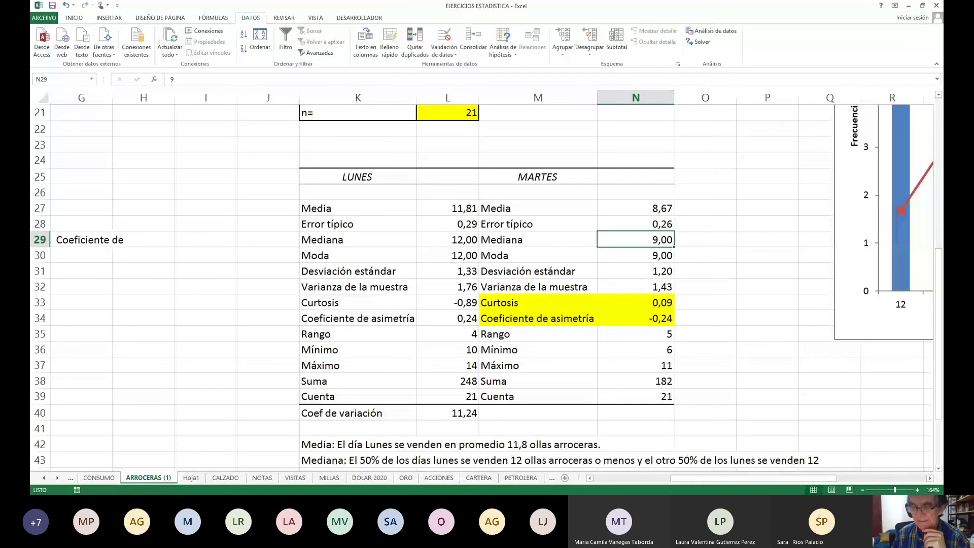
# Switch to Paint, start a blank drawing without saving the previous sketch, and handwrite the underlined heading "Martes"
pyautogui.click(880, 479)
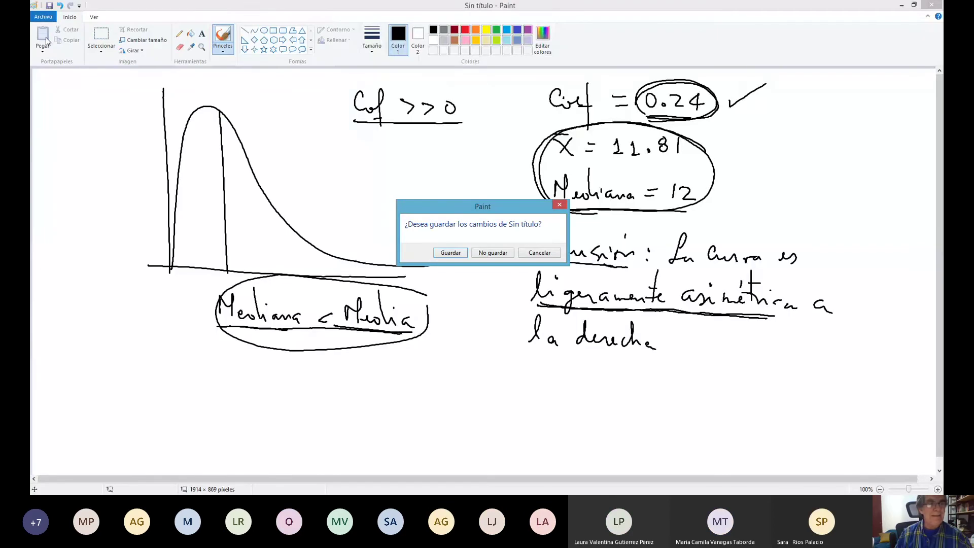
pyautogui.click(493, 253)
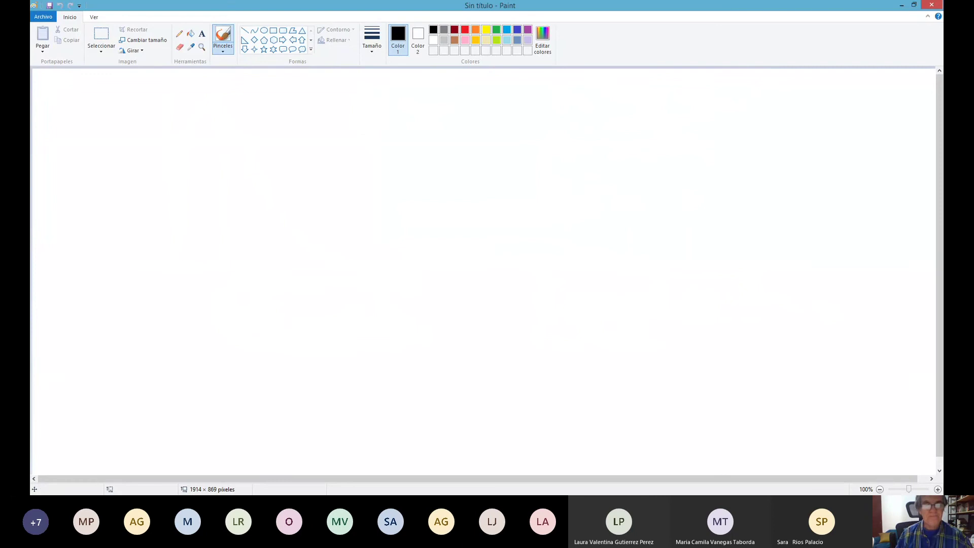
pyautogui.moveTo(112, 97)
pyautogui.mouseDown()
pyautogui.moveTo(113, 113)
pyautogui.moveTo(154, 117)
pyautogui.mouseUp()
pyautogui.moveTo(159, 78)
pyautogui.mouseDown()
pyautogui.moveTo(176, 120)
pyautogui.moveTo(170, 89)
pyautogui.mouseUp()
pyautogui.moveTo(115, 130)
pyautogui.mouseDown()
pyautogui.moveTo(170, 130)
pyautogui.moveTo(140, 179)
pyautogui.moveTo(170, 178)
pyautogui.mouseUp()
# Handwrite "Coef de Asimetria = - 0.24" below the "Martes" heading
pyautogui.moveTo(179, 144); pyautogui.dragTo(179, 198)
pyautogui.moveTo(169, 181)
pyautogui.mouseDown()
pyautogui.moveTo(208, 155)
pyautogui.moveTo(229, 176)
pyautogui.moveTo(255, 149)
pyautogui.moveTo(262, 173)
pyautogui.mouseUp()
pyautogui.moveTo(250, 168); pyautogui.dragTo(283, 173)
pyautogui.moveTo(283, 159)
pyautogui.mouseDown()
pyautogui.moveTo(298, 174)
pyautogui.moveTo(315, 170)
pyautogui.mouseUp()
pyautogui.moveTo(319, 135)
pyautogui.mouseDown()
pyautogui.moveTo(328, 174)
pyautogui.moveTo(326, 159)
pyautogui.mouseUp()
pyautogui.moveTo(333, 173); pyautogui.dragTo(443, 167)
pyautogui.moveTo(461, 155)
pyautogui.mouseDown()
pyautogui.moveTo(458, 166)
pyautogui.moveTo(461, 155)
pyautogui.moveTo(503, 175)
pyautogui.mouseUp()
pyautogui.moveTo(515, 158); pyautogui.dragTo(519, 178)
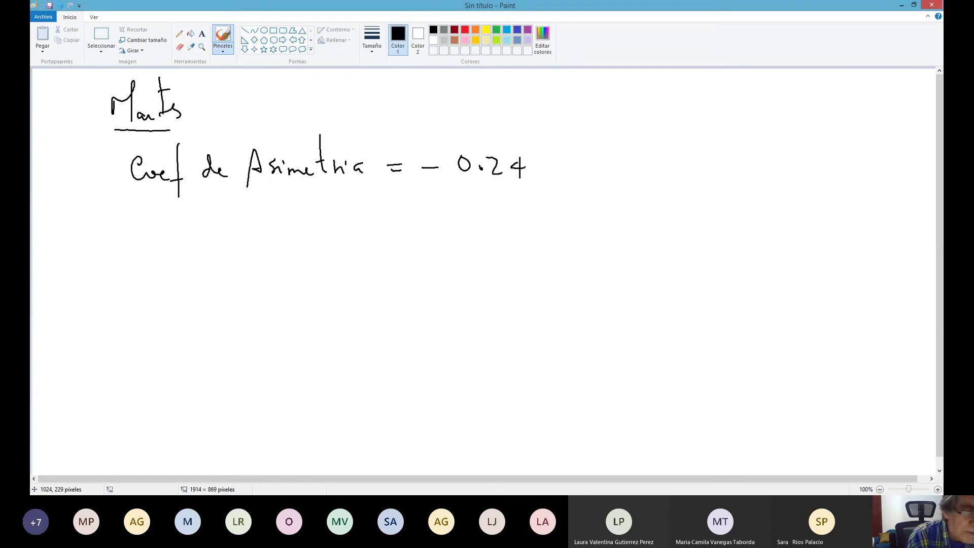
# Handwrite "Media = X̄ = 8.67 ollas" below the skewness coefficient line
pyautogui.moveTo(162, 247)
pyautogui.mouseDown()
pyautogui.moveTo(163, 229)
pyautogui.moveTo(180, 222)
pyautogui.moveTo(181, 248)
pyautogui.mouseUp()
pyautogui.moveTo(190, 243); pyautogui.dragTo(202, 245)
pyautogui.moveTo(205, 238); pyautogui.dragTo(224, 248)
pyautogui.moveTo(241, 238); pyautogui.dragTo(242, 249)
pyautogui.moveTo(243, 239); pyautogui.dragTo(245, 250)
pyautogui.moveTo(291, 226)
pyautogui.mouseDown()
pyautogui.moveTo(306, 245)
pyautogui.moveTo(292, 246)
pyautogui.moveTo(305, 220)
pyautogui.moveTo(336, 233)
pyautogui.mouseUp()
pyautogui.moveTo(321, 246); pyautogui.dragTo(332, 245)
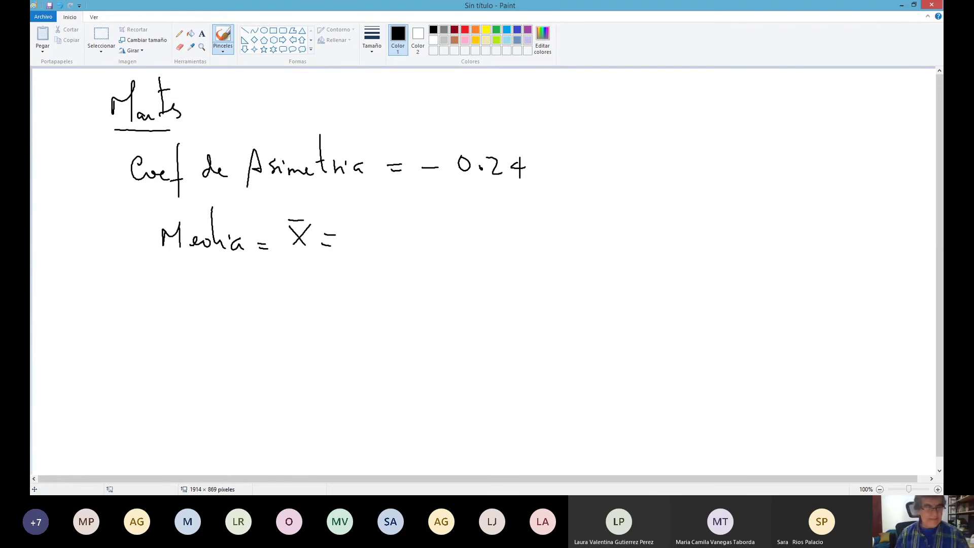
pyautogui.hotkey('alt', 'Tab')
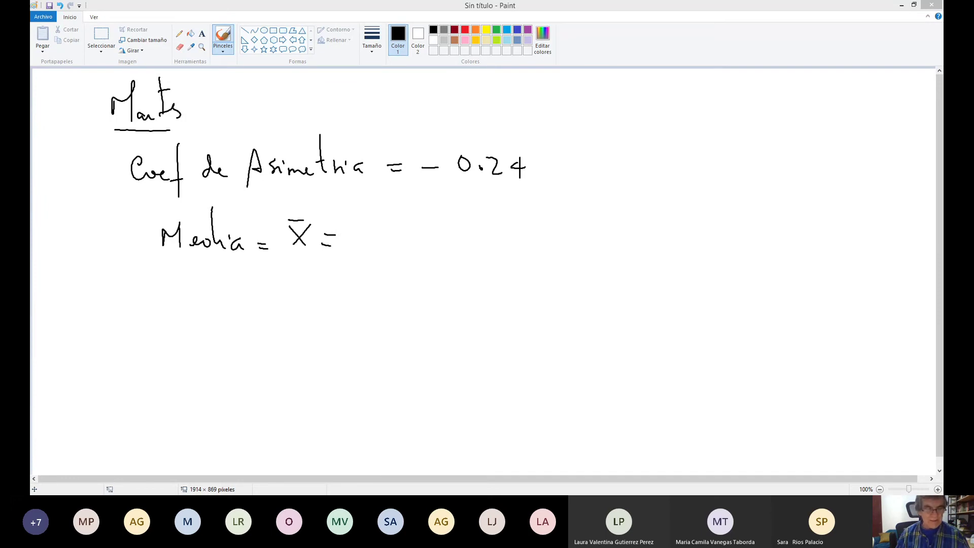
pyautogui.hotkey('alt', 'Tab')
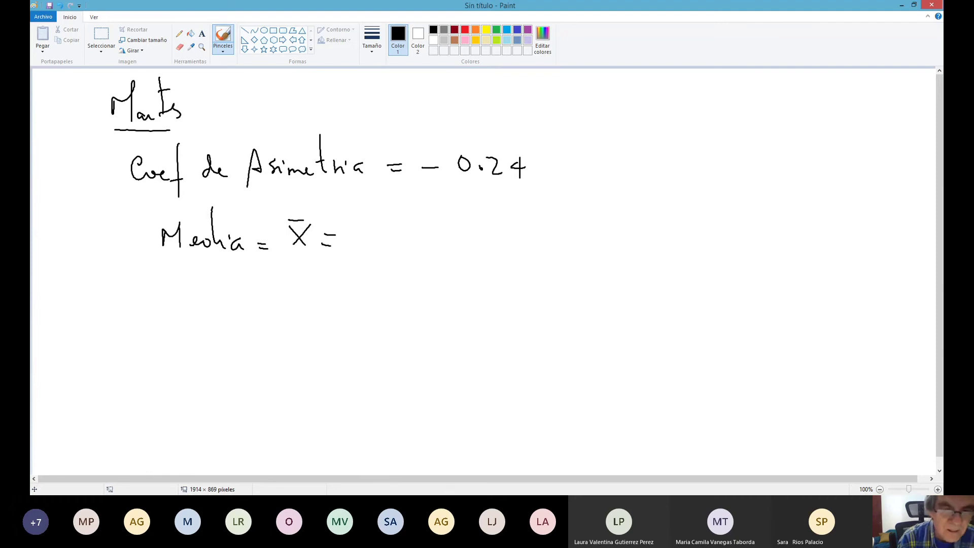
pyautogui.moveTo(370, 224)
pyautogui.mouseDown()
pyautogui.moveTo(364, 245)
pyautogui.moveTo(426, 235)
pyautogui.moveTo(422, 245)
pyautogui.mouseUp()
pyautogui.click(387, 243)
pyautogui.moveTo(459, 229)
pyautogui.mouseDown()
pyautogui.moveTo(456, 238)
pyautogui.moveTo(469, 229)
pyautogui.moveTo(514, 246)
pyautogui.mouseUp()
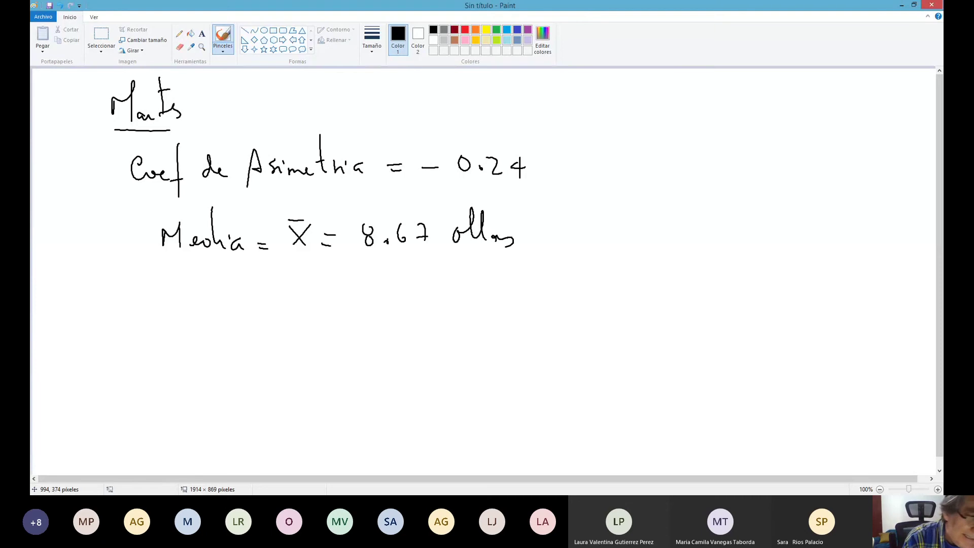
# Handwrite "Mediana = 9.0 ollas" below the "Media" line
pyautogui.moveTo(175, 295)
pyautogui.mouseDown()
pyautogui.moveTo(186, 281)
pyautogui.moveTo(195, 296)
pyautogui.moveTo(216, 295)
pyautogui.mouseUp()
pyautogui.moveTo(220, 263)
pyautogui.mouseDown()
pyautogui.moveTo(221, 292)
pyautogui.moveTo(271, 297)
pyautogui.moveTo(304, 285)
pyautogui.moveTo(303, 293)
pyautogui.mouseUp()
pyautogui.moveTo(363, 277)
pyautogui.mouseDown()
pyautogui.moveTo(355, 299)
pyautogui.moveTo(390, 284)
pyautogui.mouseUp()
pyautogui.click(370, 293)
pyautogui.moveTo(418, 284)
pyautogui.mouseDown()
pyautogui.moveTo(429, 272)
pyautogui.moveTo(470, 297)
pyautogui.mouseUp()
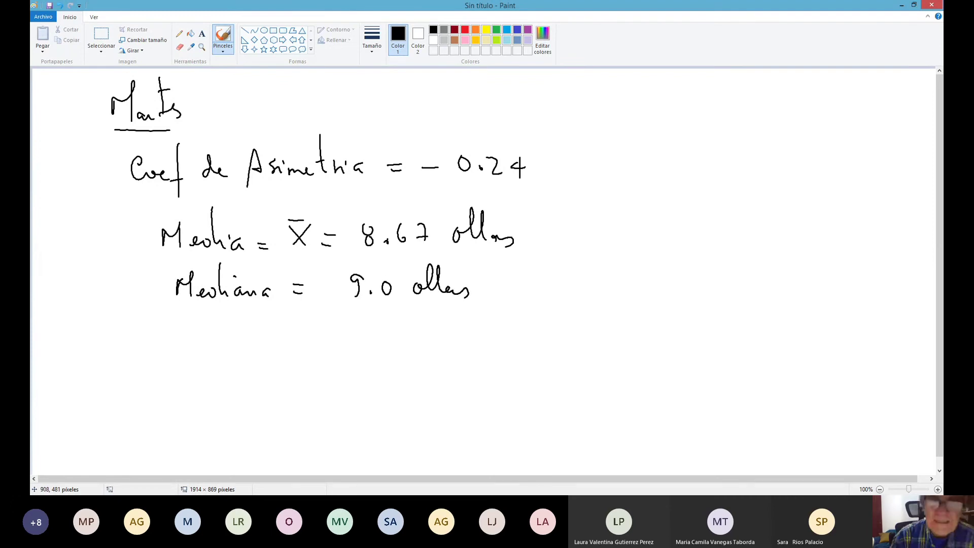
# Sketch a pair of axes with a left-skewed distribution curve in red beside the handwritten values
pyautogui.click(465, 29)
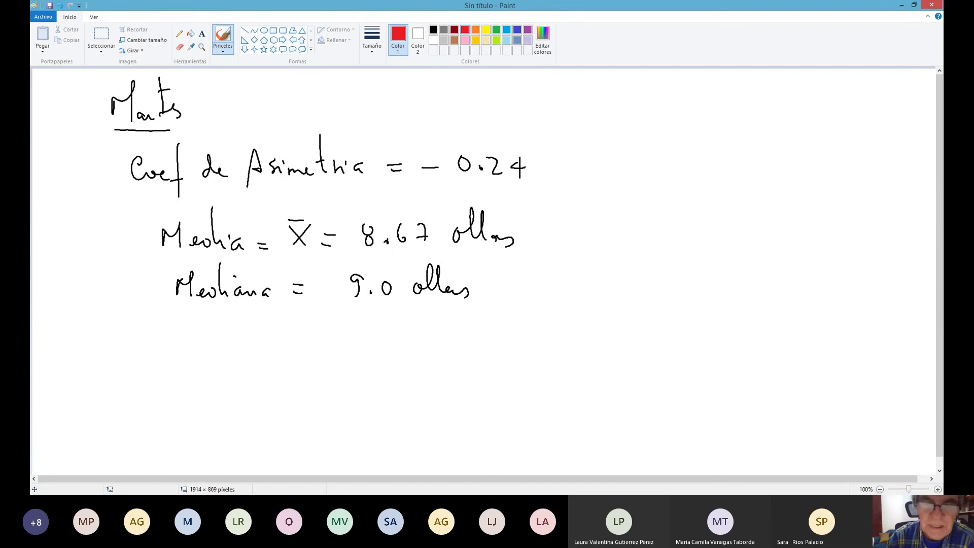
pyautogui.moveTo(588, 135)
pyautogui.mouseDown()
pyautogui.moveTo(591, 320)
pyautogui.moveTo(836, 318)
pyautogui.mouseUp()
pyautogui.moveTo(598, 308)
pyautogui.mouseDown()
pyautogui.moveTo(628, 311)
pyautogui.moveTo(690, 284)
pyautogui.moveTo(734, 191)
pyautogui.moveTo(802, 233)
pyautogui.moveTo(815, 320)
pyautogui.mouseUp()
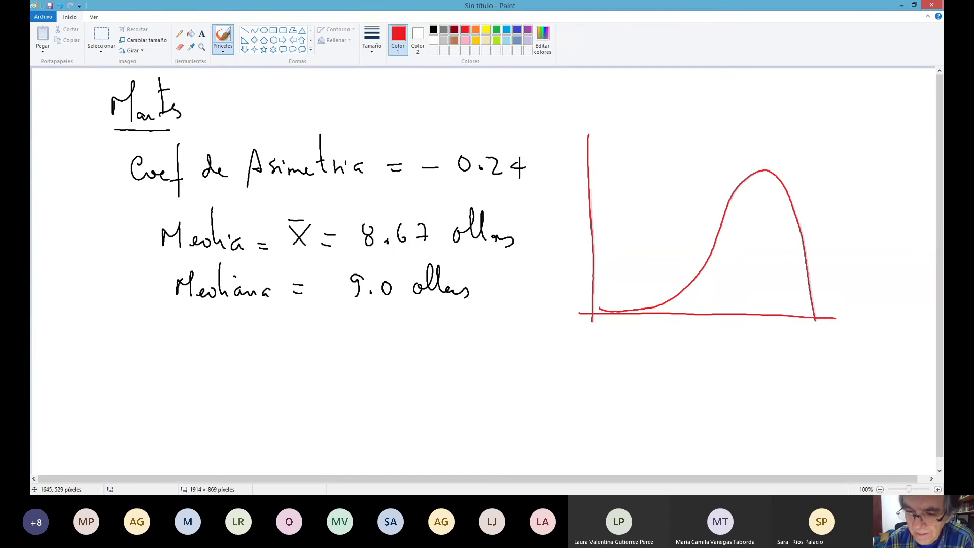
# Mark the mean with a thick vertical line on the curve's left slope, labelled "X̄" and "8.67"
pyautogui.moveTo(703, 257); pyautogui.dragTo(707, 324)
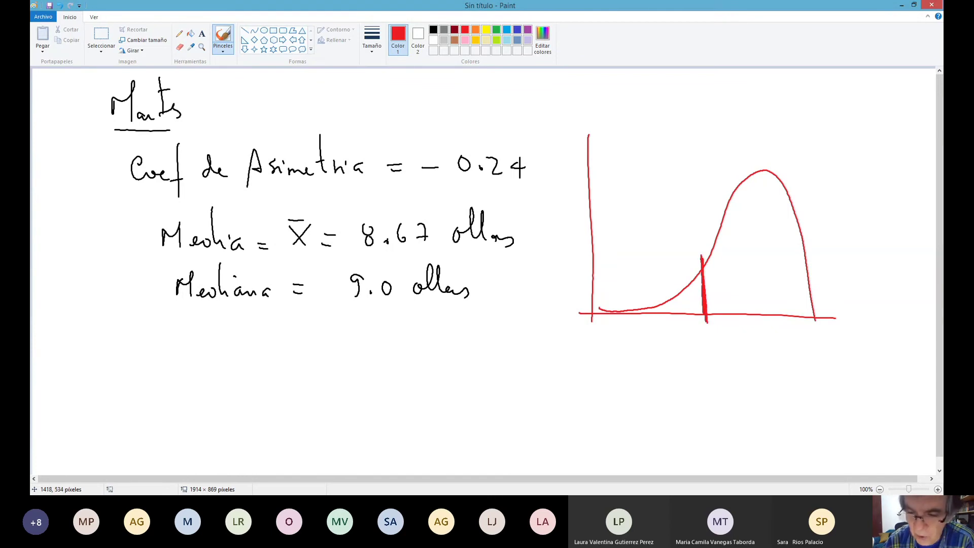
pyautogui.moveTo(683, 232)
pyautogui.mouseDown()
pyautogui.moveTo(698, 244)
pyautogui.moveTo(684, 245)
pyautogui.moveTo(695, 226)
pyautogui.mouseUp()
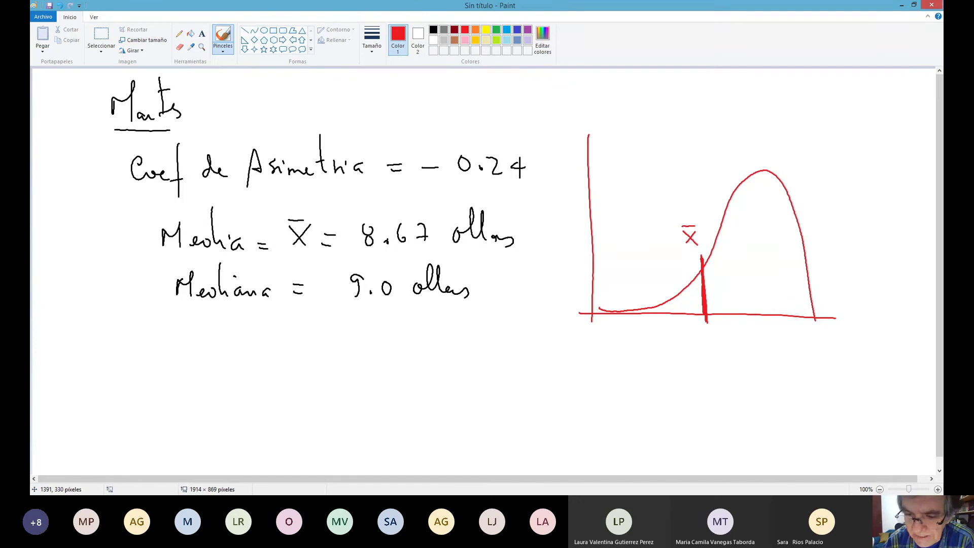
pyautogui.moveTo(700, 334)
pyautogui.mouseDown()
pyautogui.moveTo(695, 347)
pyautogui.moveTo(725, 335)
pyautogui.mouseUp()
pyautogui.moveTo(725, 335); pyautogui.dragTo(725, 350)
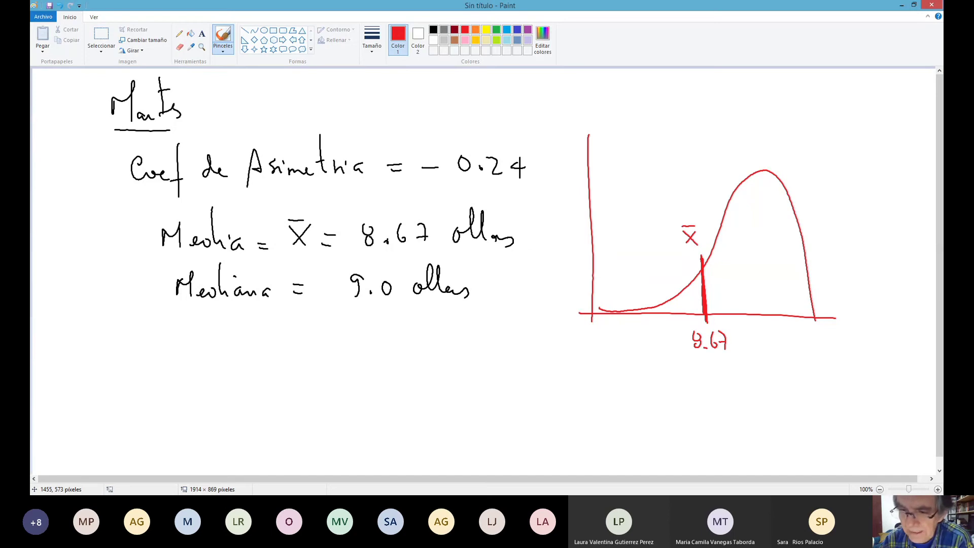
# Mark the median with a thick line between the mean and the peak, labelled "Mediana" and "9.0", and underline the 0.24 coefficient in red
pyautogui.moveTo(734, 196); pyautogui.dragTo(738, 317)
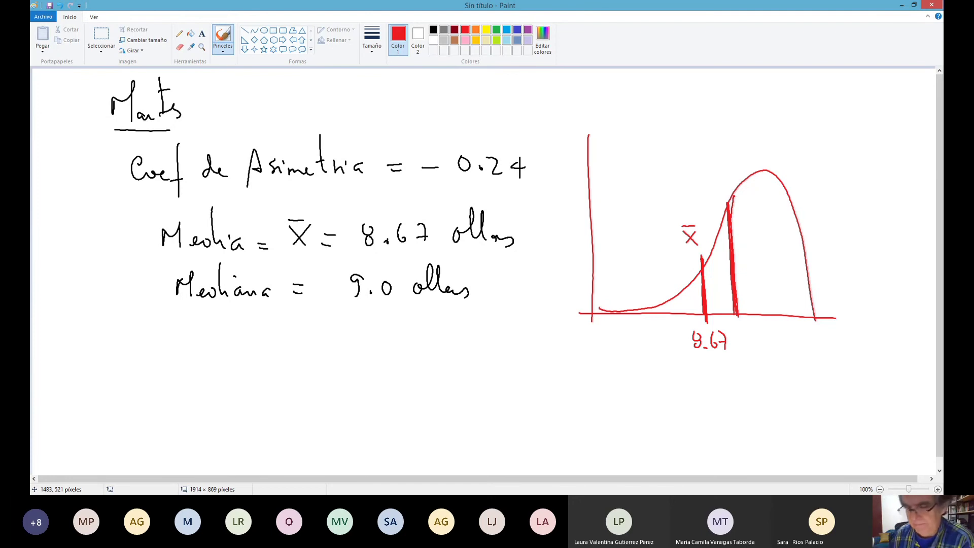
pyautogui.moveTo(458, 176); pyautogui.dragTo(516, 185)
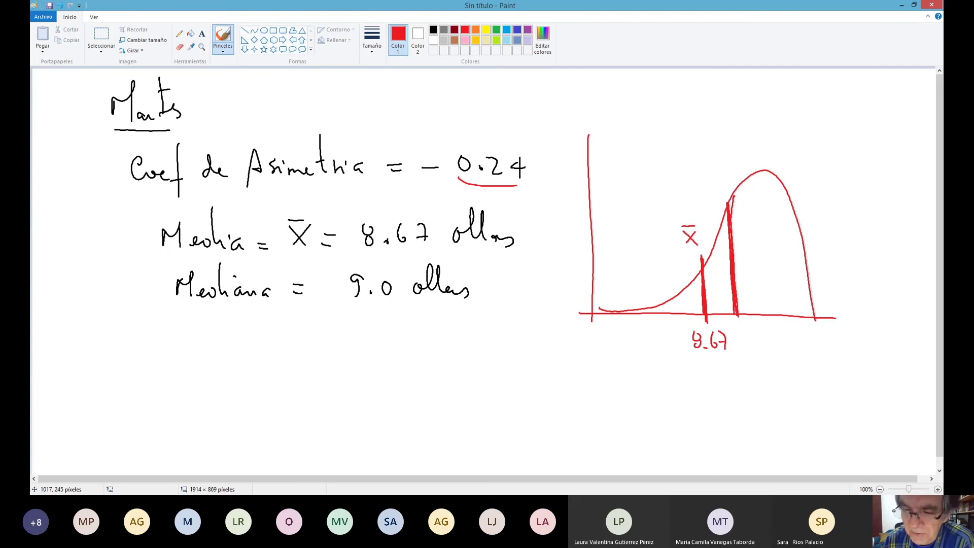
pyautogui.moveTo(745, 330)
pyautogui.mouseDown()
pyautogui.moveTo(742, 343)
pyautogui.moveTo(756, 333)
pyautogui.mouseUp()
pyautogui.click(749, 340)
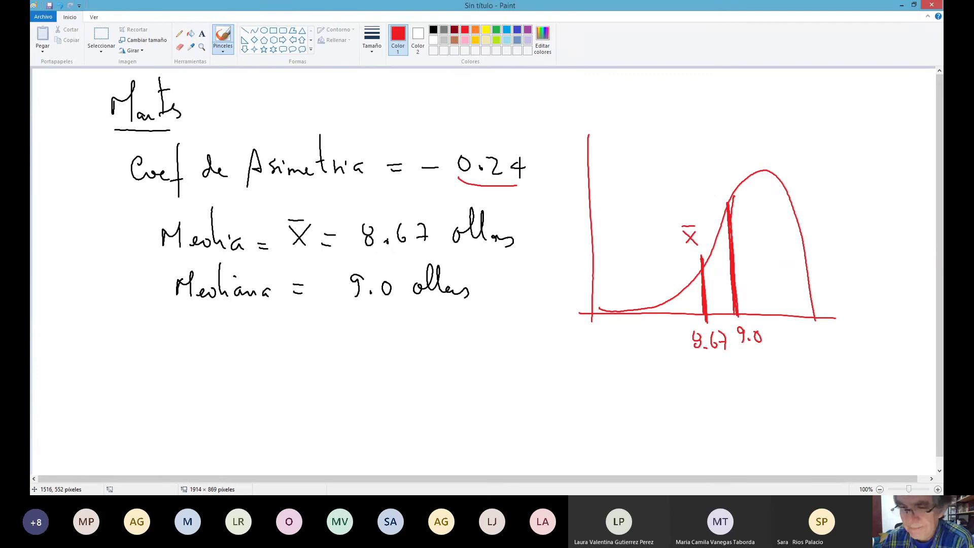
pyautogui.moveTo(713, 196)
pyautogui.mouseDown()
pyautogui.moveTo(713, 186)
pyautogui.moveTo(741, 178)
pyautogui.mouseUp()
pyautogui.moveTo(751, 171); pyautogui.dragTo(772, 166)
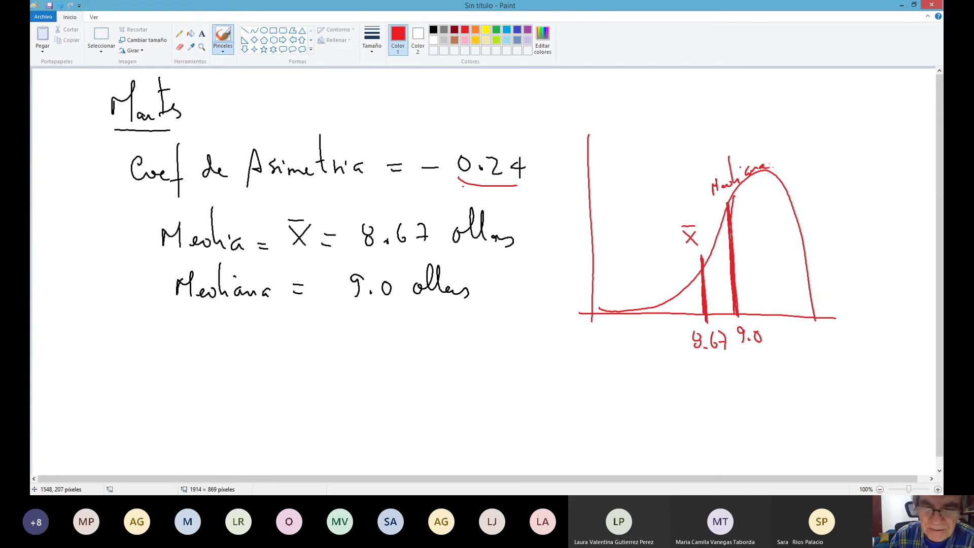
pyautogui.moveTo(462, 185); pyautogui.dragTo(523, 186)
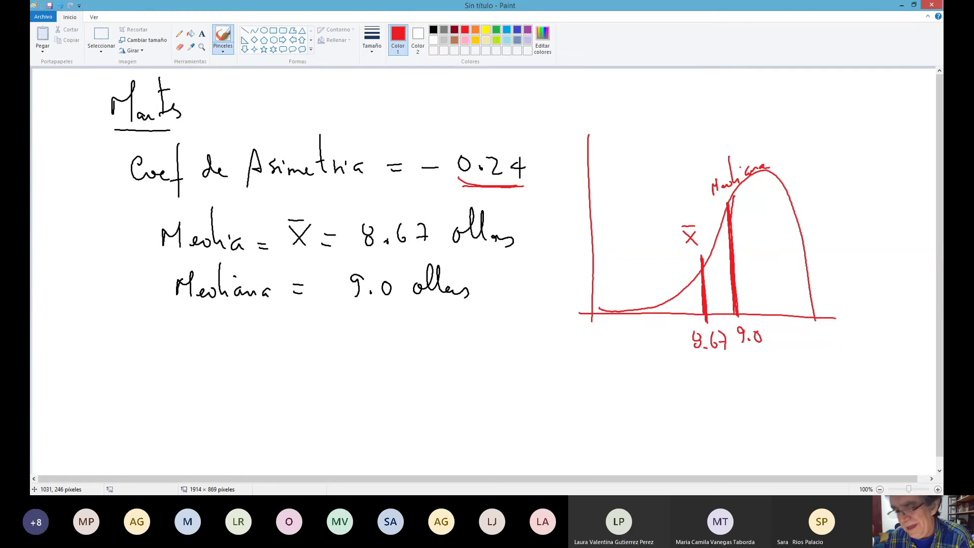
# Handwrite "Conclusión: Las ventas del Martes" in red below the median line, underlining the word "Conclusión"
pyautogui.moveTo(120, 333)
pyautogui.mouseDown()
pyautogui.moveTo(117, 356)
pyautogui.moveTo(206, 364)
pyautogui.mouseUp()
pyautogui.moveTo(195, 343); pyautogui.dragTo(197, 339)
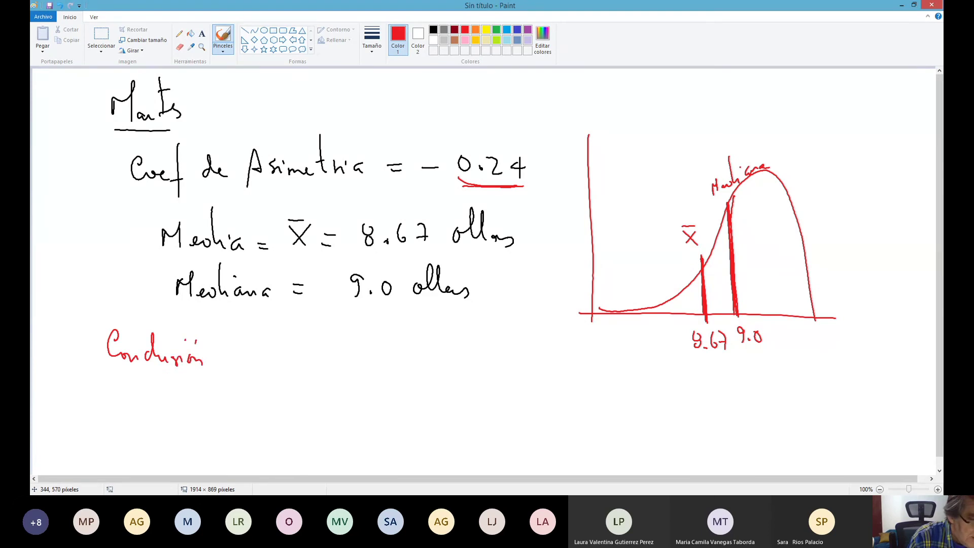
pyautogui.moveTo(109, 371); pyautogui.dragTo(208, 376)
pyautogui.moveTo(259, 343)
pyautogui.mouseDown()
pyautogui.moveTo(262, 363)
pyautogui.moveTo(276, 367)
pyautogui.moveTo(336, 363)
pyautogui.mouseUp()
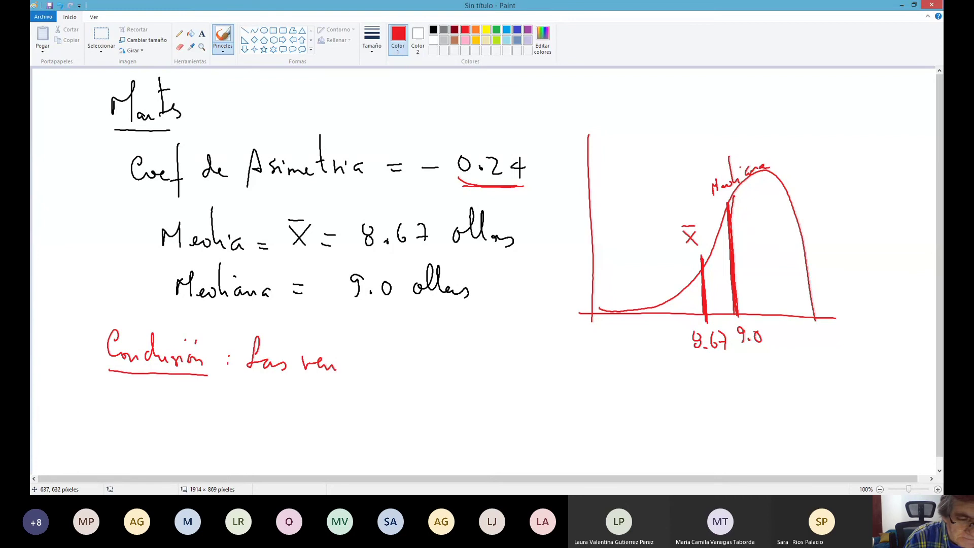
pyautogui.moveTo(343, 327)
pyautogui.mouseDown()
pyautogui.moveTo(345, 365)
pyautogui.moveTo(360, 362)
pyautogui.moveTo(364, 372)
pyautogui.moveTo(355, 344)
pyautogui.mouseUp()
pyautogui.moveTo(394, 361)
pyautogui.mouseDown()
pyautogui.moveTo(388, 366)
pyautogui.moveTo(401, 350)
pyautogui.moveTo(445, 351)
pyautogui.moveTo(450, 369)
pyautogui.moveTo(476, 366)
pyautogui.mouseUp()
pyautogui.moveTo(474, 333); pyautogui.dragTo(497, 370)
pyautogui.moveTo(475, 346); pyautogui.dragTo(487, 345)
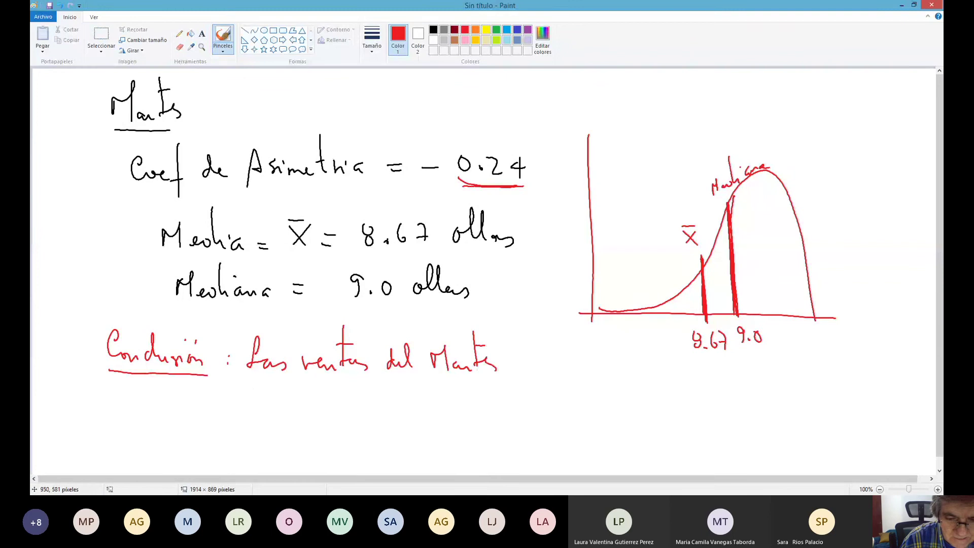
# Complete the conclusion with the handwritten, underlined line "son ligeramente asimétricas a la Izquierda"
pyautogui.moveTo(247, 400)
pyautogui.mouseDown()
pyautogui.moveTo(350, 414)
pyautogui.moveTo(441, 408)
pyautogui.mouseUp()
pyautogui.moveTo(470, 400)
pyautogui.mouseDown()
pyautogui.moveTo(463, 408)
pyautogui.moveTo(534, 412)
pyautogui.moveTo(557, 401)
pyautogui.moveTo(586, 418)
pyautogui.moveTo(614, 413)
pyautogui.mouseUp()
pyautogui.moveTo(627, 375)
pyautogui.mouseDown()
pyautogui.moveTo(625, 417)
pyautogui.moveTo(635, 405)
pyautogui.moveTo(666, 406)
pyautogui.moveTo(673, 386)
pyautogui.moveTo(689, 401)
pyautogui.moveTo(680, 424)
pyautogui.moveTo(701, 430)
pyautogui.moveTo(708, 406)
pyautogui.moveTo(733, 406)
pyautogui.moveTo(741, 376)
pyautogui.moveTo(762, 415)
pyautogui.mouseUp()
pyautogui.moveTo(243, 433); pyautogui.dragTo(664, 434)
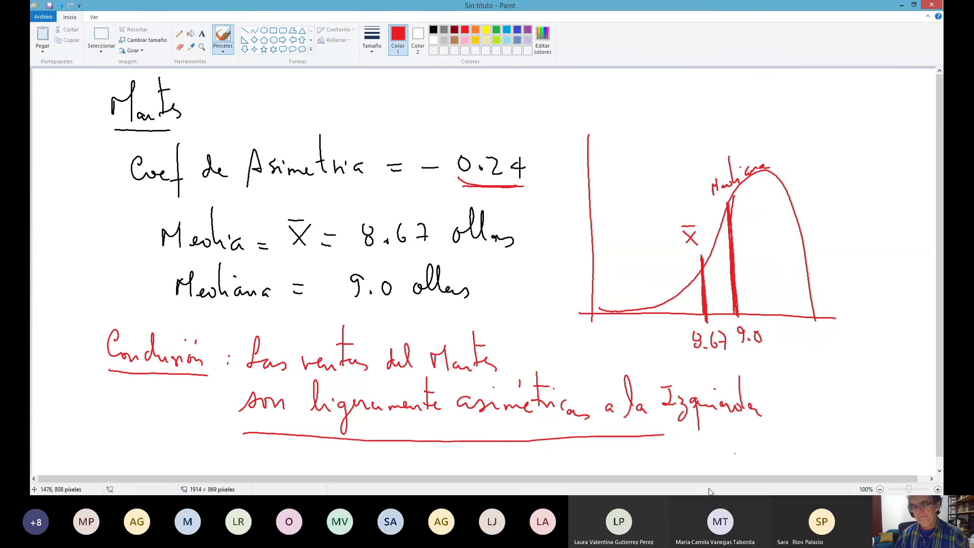
# Switch to the Excel workbook and review the MARTES statistics and the written Monday interpretations below the table
pyautogui.click(879, 475)
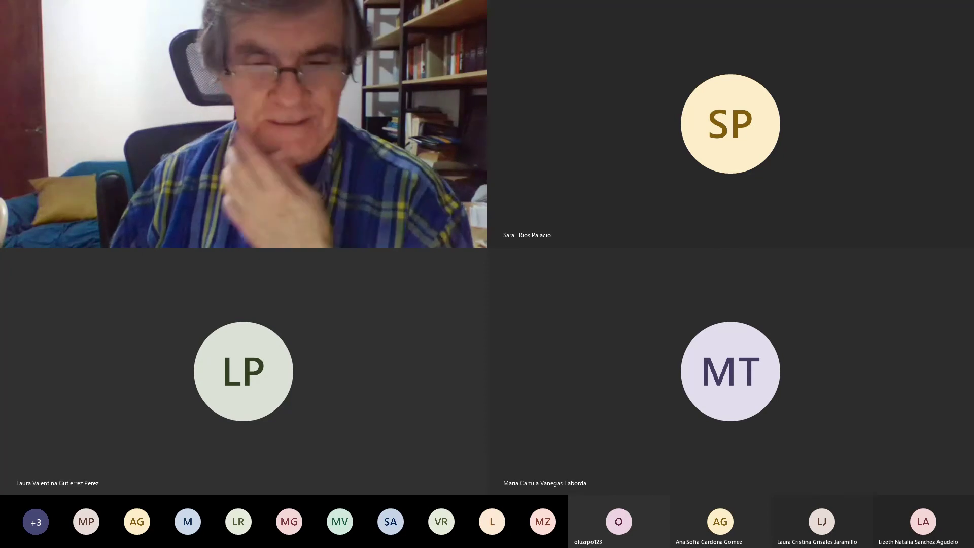
pyautogui.press('Down')
pyautogui.press('Down')
pyautogui.press('Down')
pyautogui.press('Down')
pyautogui.press('Down')
pyautogui.press('Down')
pyautogui.press('Down')
pyautogui.press('Down')
pyautogui.press('Down')
pyautogui.press('Down')
pyautogui.press('Down')
pyautogui.press('Down')
pyautogui.press('Down')
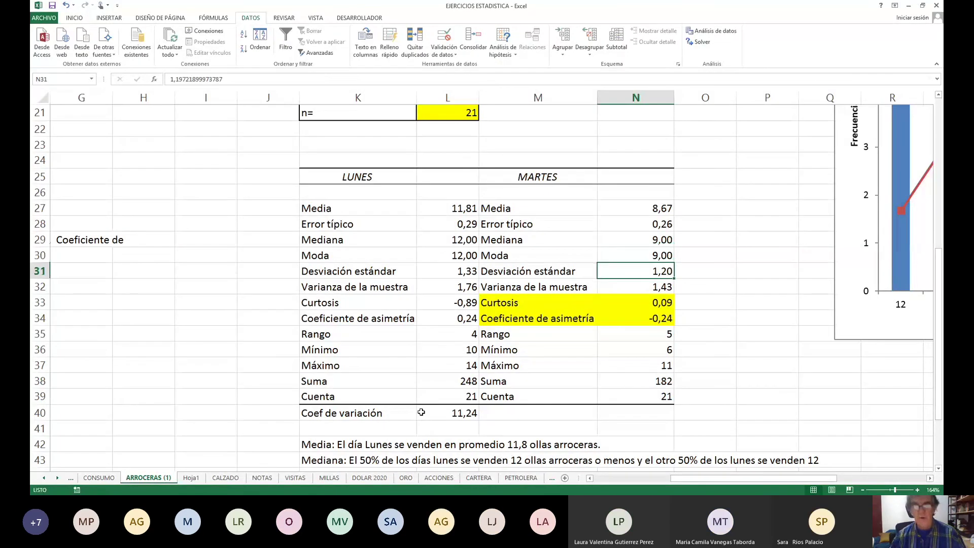
pyautogui.press('Down')
pyautogui.press('Down')
pyautogui.press('Down')
pyautogui.press('Down')
pyautogui.press('Down')
pyautogui.press('Down')
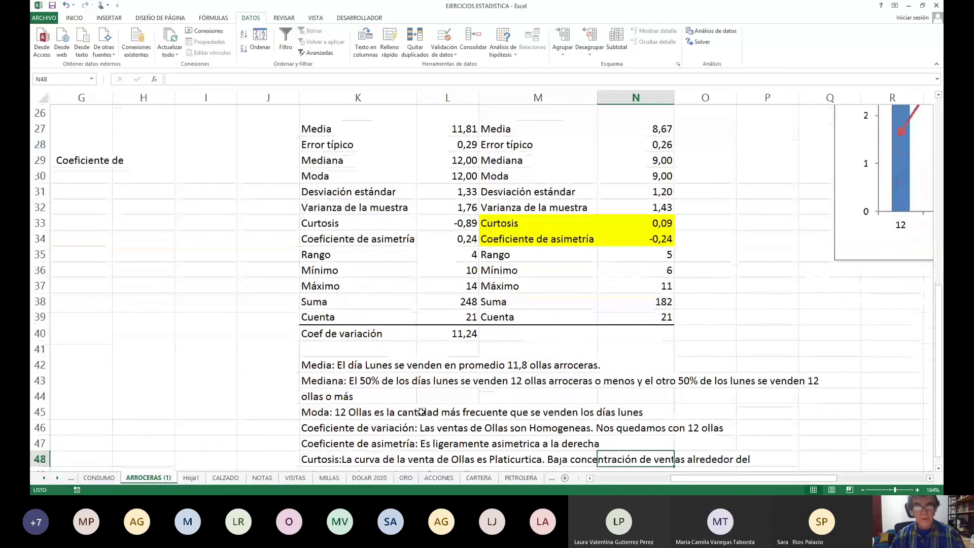
# Copy Monday's "Coef de variación" label and formula from K40:L40 to M40:N40 for Tuesday
pyautogui.press('Up')
pyautogui.press('Up')
pyautogui.press('Up')
pyautogui.press('Up')
pyautogui.press('Up')
pyautogui.press('Up')
pyautogui.press('Up')
pyautogui.press('Up')
pyautogui.press('Left')
pyautogui.press('Left')
pyautogui.press('Left')
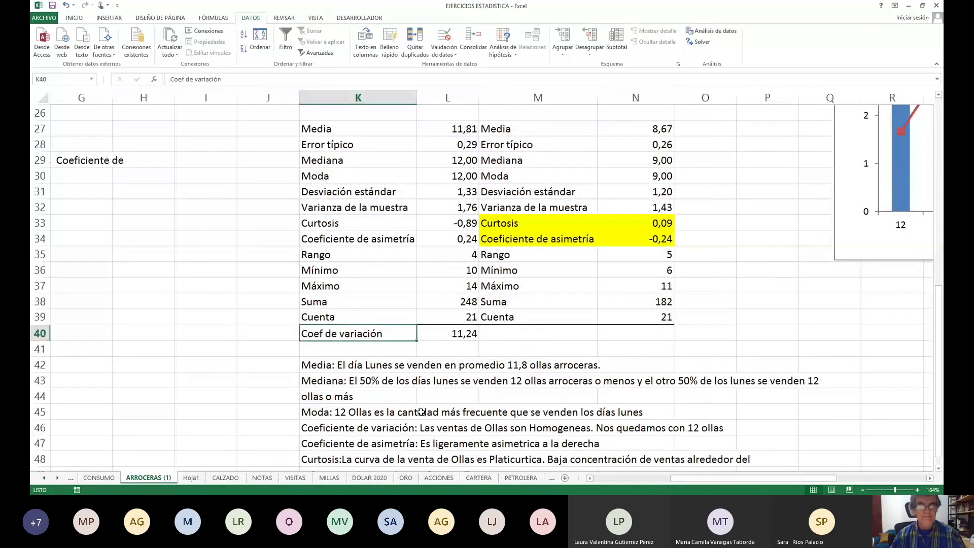
pyautogui.hotkey('shift', 'Right')
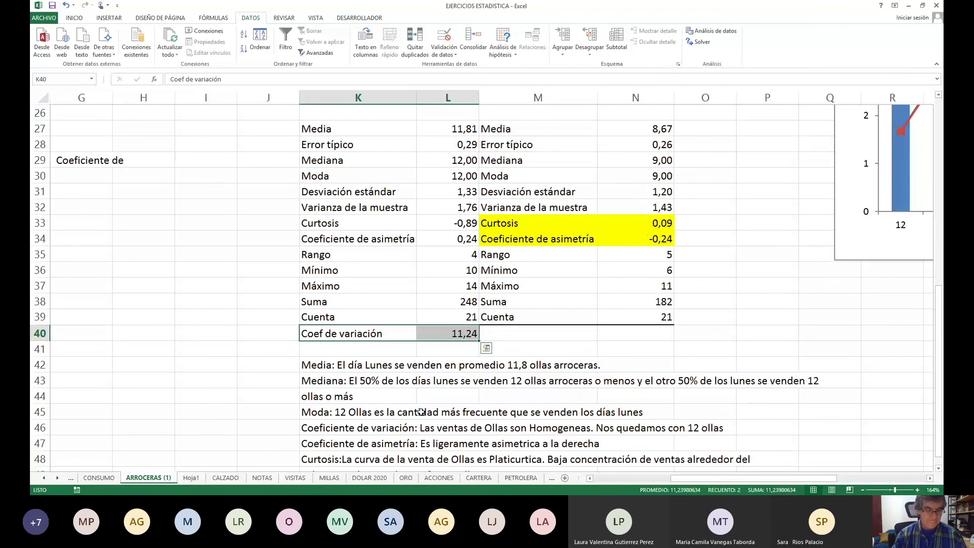
pyautogui.hotkey('ctrl', 'c')
pyautogui.press('Right')
pyautogui.press('Right')
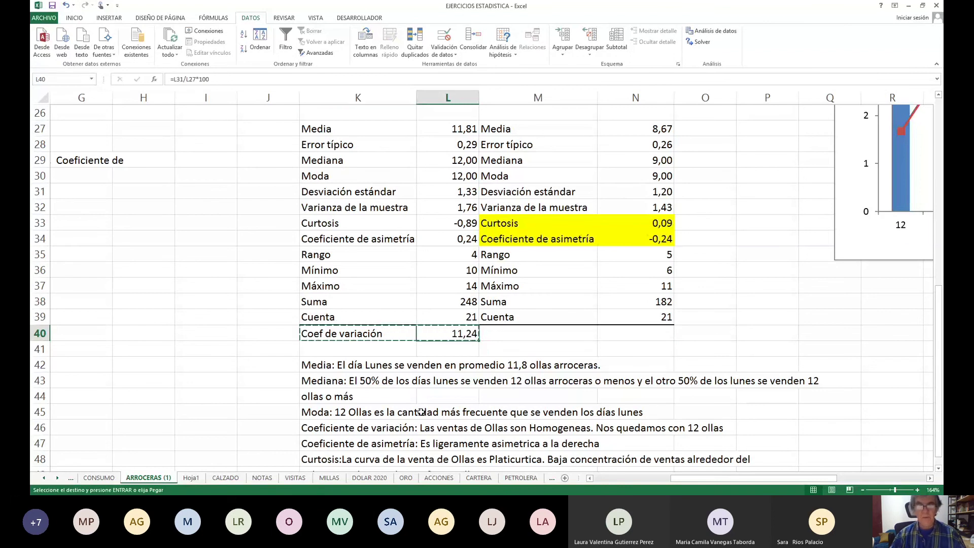
pyautogui.hotkey('ctrl', 'v')
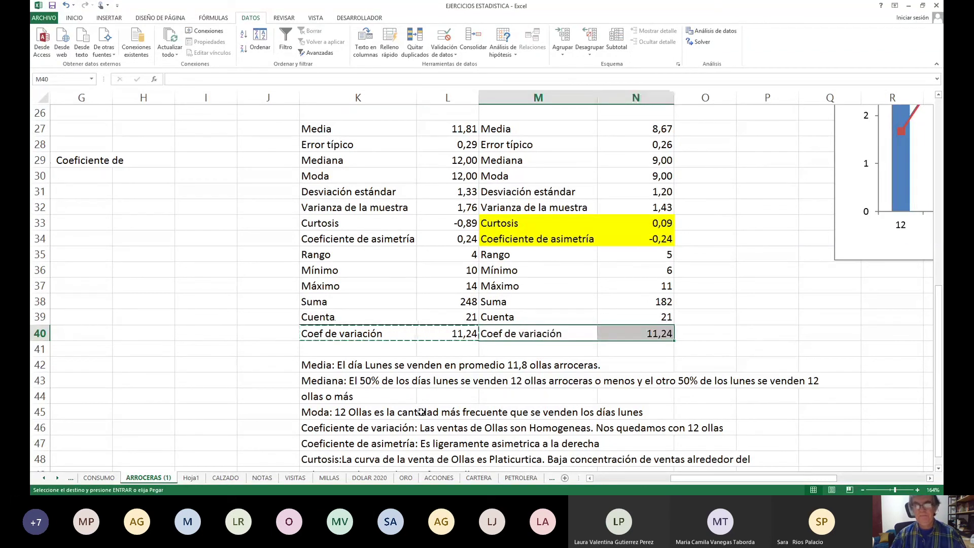
pyautogui.press('Return')
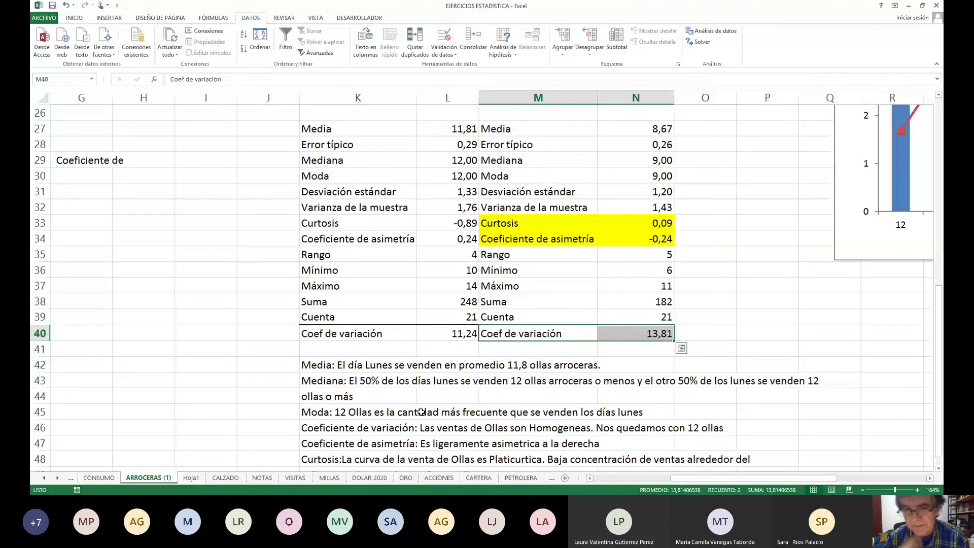
# Examine Tuesday's kurtosis value in N33 and read the Monday interpretations below the statistics table
pyautogui.click(670, 223)
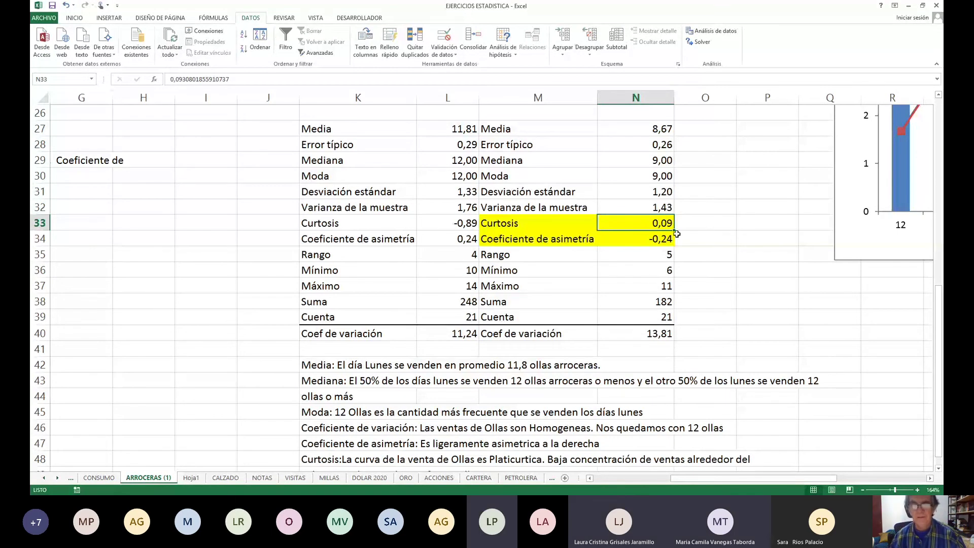
pyautogui.rightClick(659, 225)
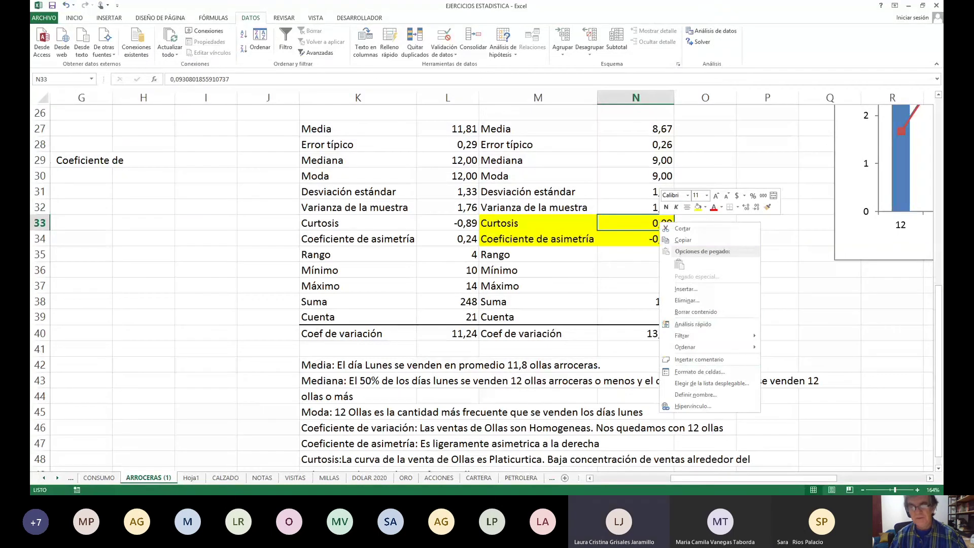
pyautogui.click(776, 443)
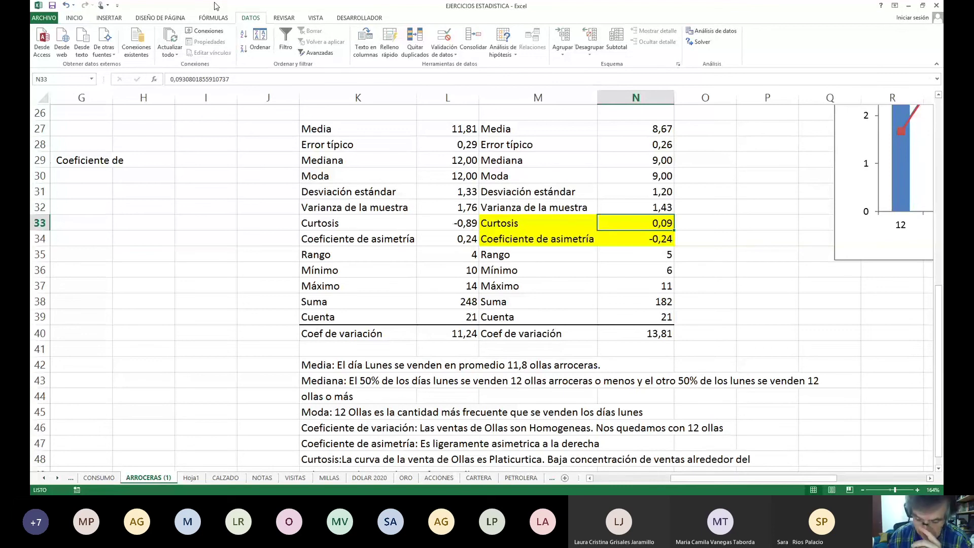
pyautogui.press('Down')
pyautogui.press('Down')
pyautogui.press('Down')
pyautogui.press('Down')
pyautogui.press('Down')
pyautogui.press('Down')
pyautogui.press('Down')
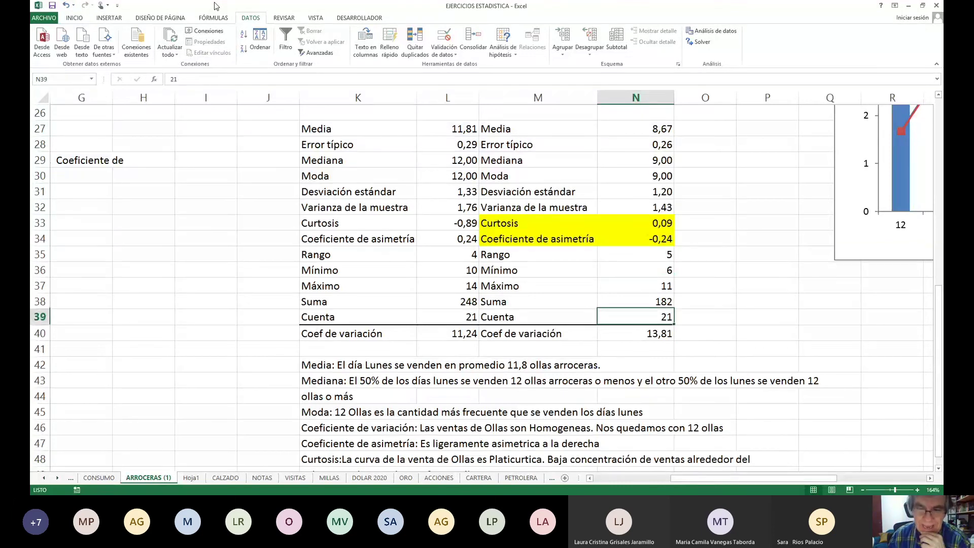
pyautogui.press('Down')
pyautogui.press('Down')
pyautogui.press('Down')
pyautogui.press('Down')
pyautogui.press('Down')
pyautogui.press('Down')
pyautogui.press('Down')
pyautogui.press('Down')
pyautogui.press('Down')
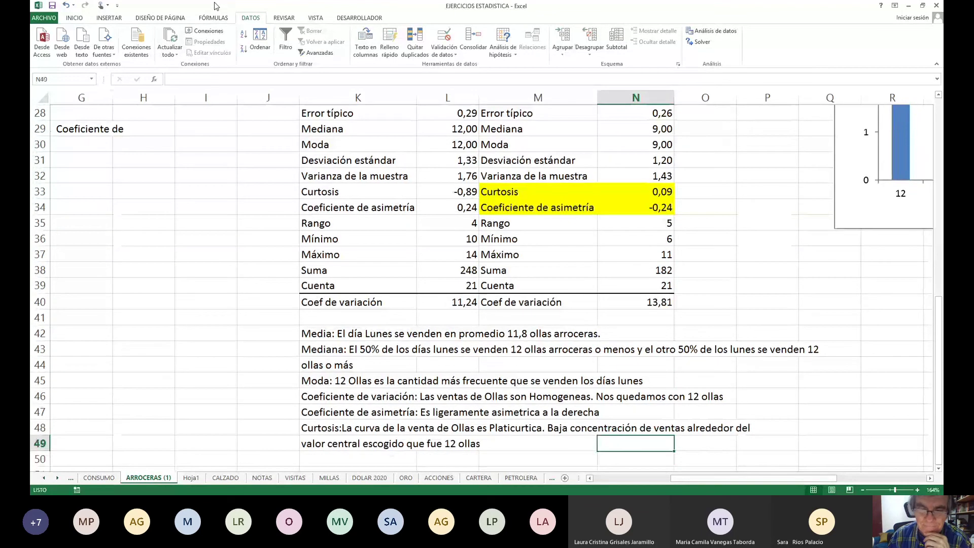
# Compare the Monday and Tuesday coefficients of variation in cells L40 and N40
pyautogui.press('Up')
pyautogui.press('Up')
pyautogui.press('Up')
pyautogui.press('Up')
pyautogui.press('Up')
pyautogui.press('Up')
pyautogui.press('Up')
pyautogui.press('Up')
pyautogui.press('Up')
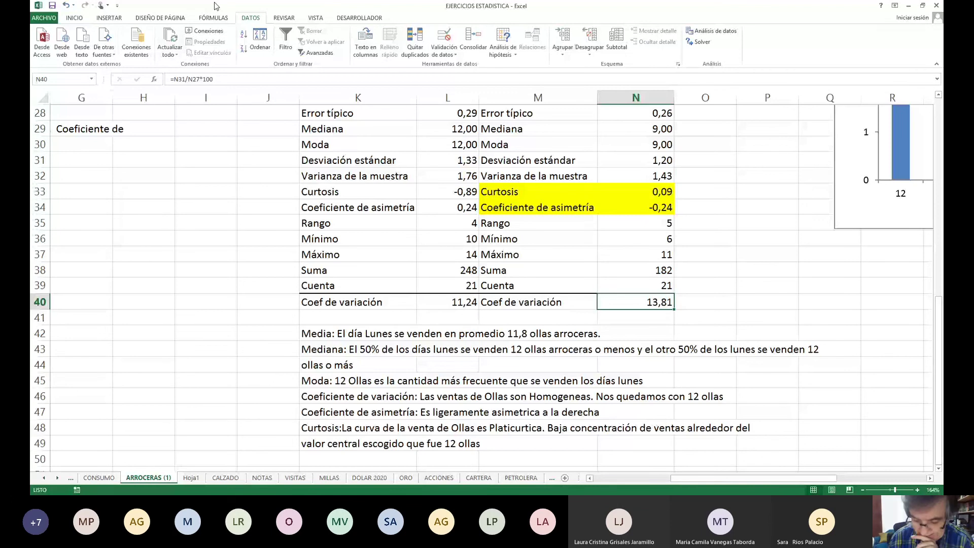
pyautogui.press('Left')
pyautogui.press('Left')
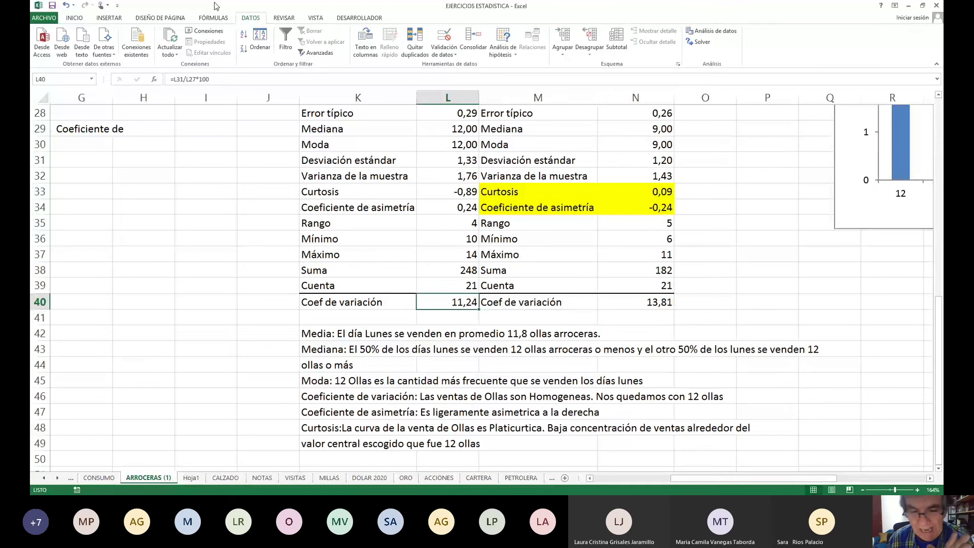
pyautogui.press('Right')
pyautogui.press('Right')
pyautogui.press('Right')
pyautogui.press('Left')
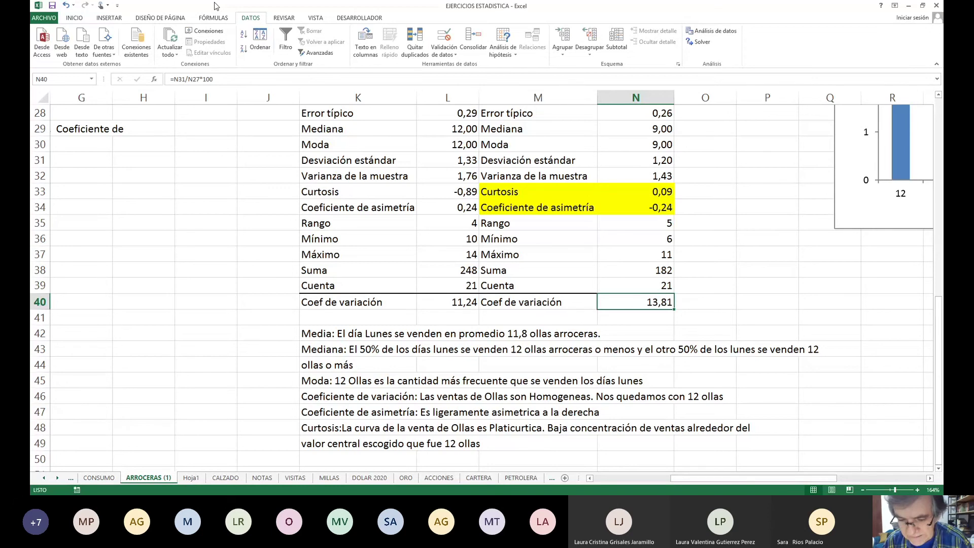
# Enter "El día lunes tiene ventas más homogeneas por tener menor coeficiente de variación" in K50 below the Monday interpretations
pyautogui.press('Left')
pyautogui.press('Left')
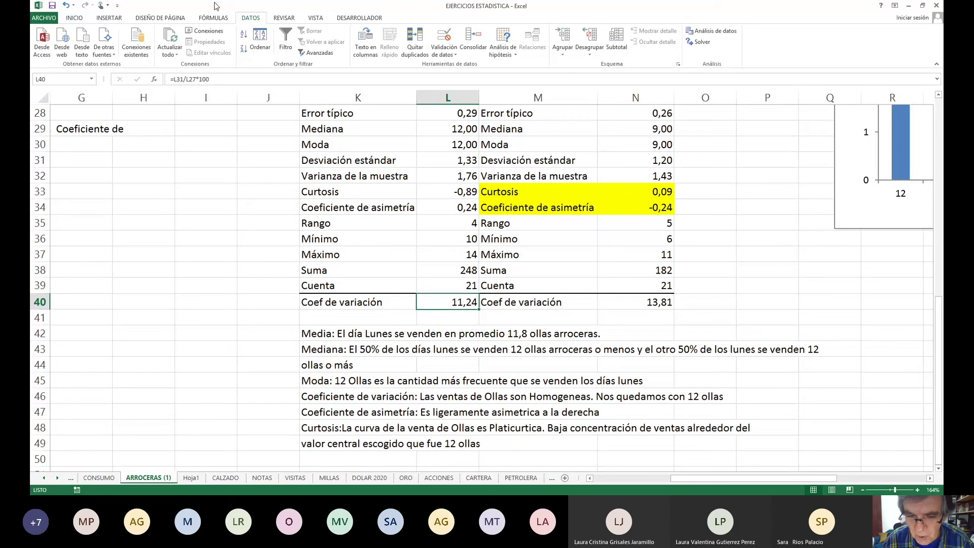
pyautogui.press('Down')
pyautogui.press('Down')
pyautogui.press('Down')
pyautogui.press('Down')
pyautogui.press('Down')
pyautogui.press('Down')
pyautogui.press('Down')
pyautogui.press('Down')
pyautogui.press('Down')
pyautogui.press('Down')
pyautogui.press('Down')
pyautogui.press('Down')
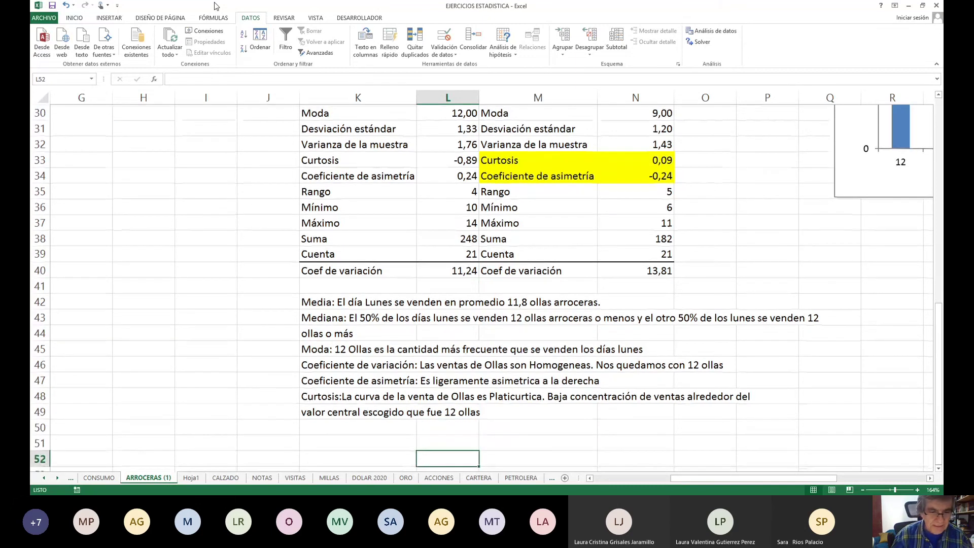
pyautogui.press('Up')
pyautogui.press('Up')
pyautogui.press('Left')
pyautogui.write('El')
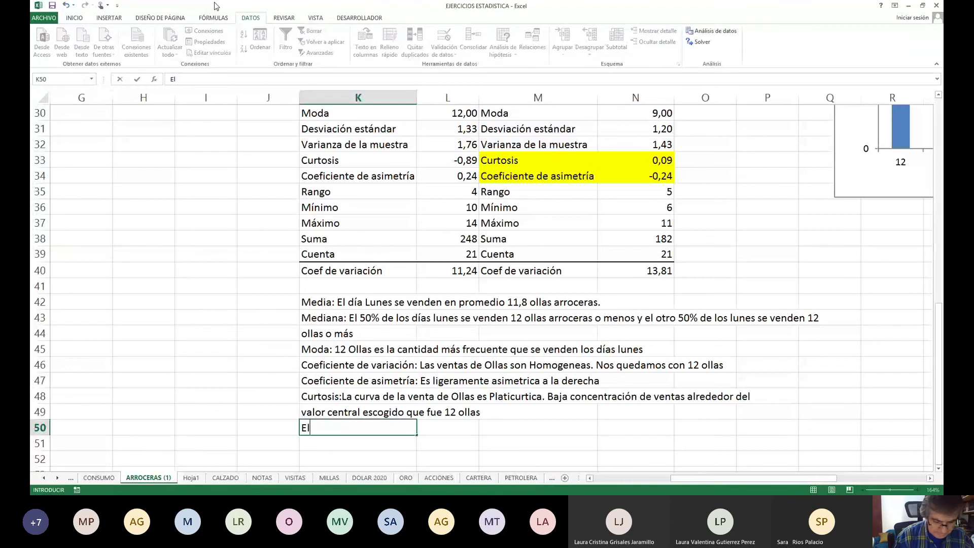
pyautogui.write(' día ')
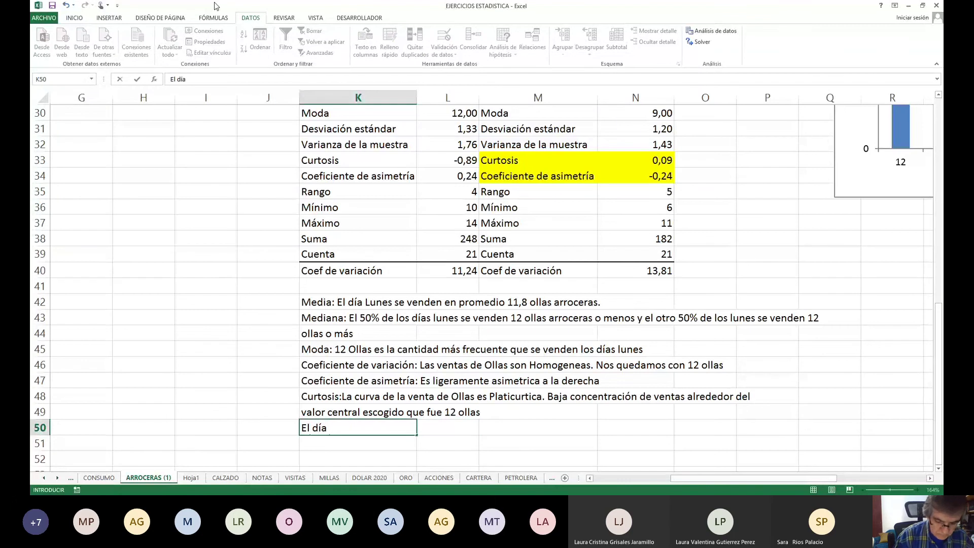
pyautogui.write('lunes t')
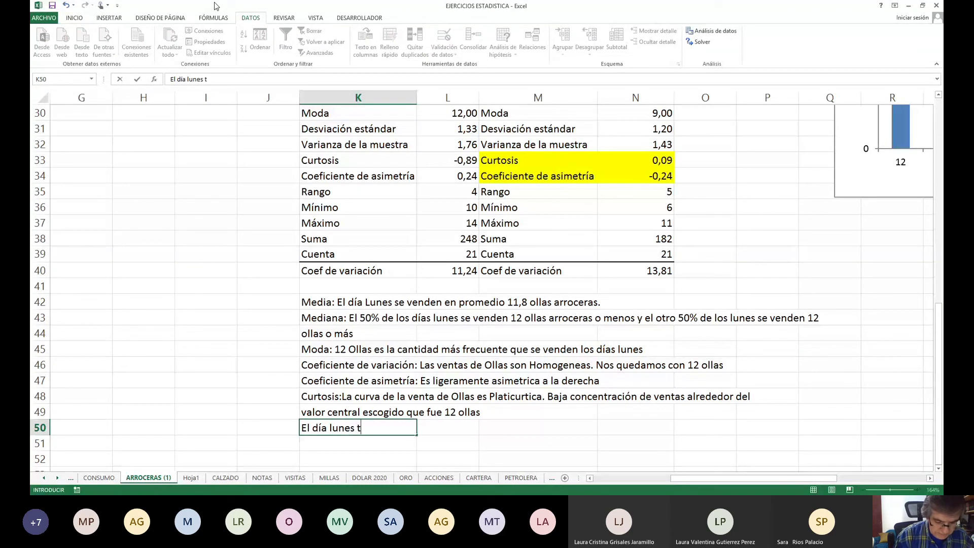
pyautogui.write('iene')
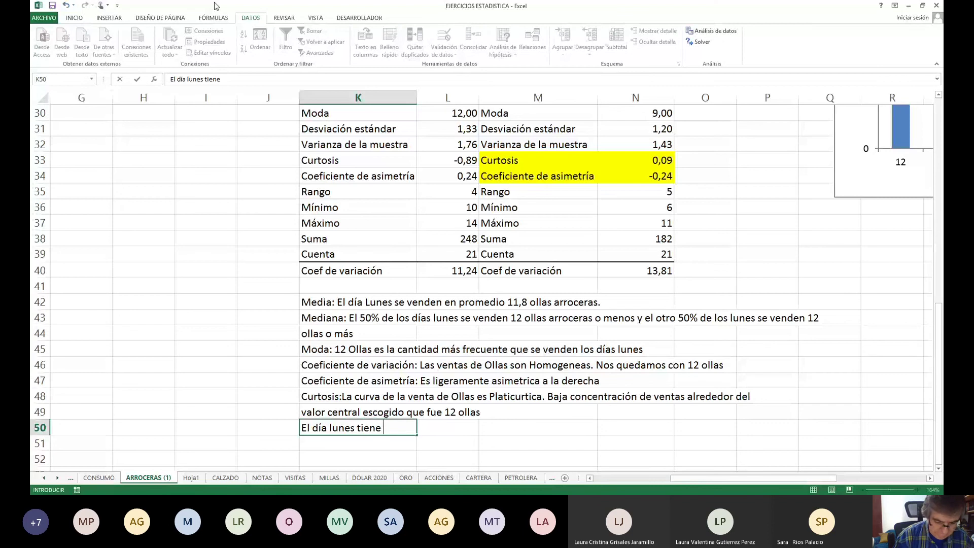
pyautogui.write('venta')
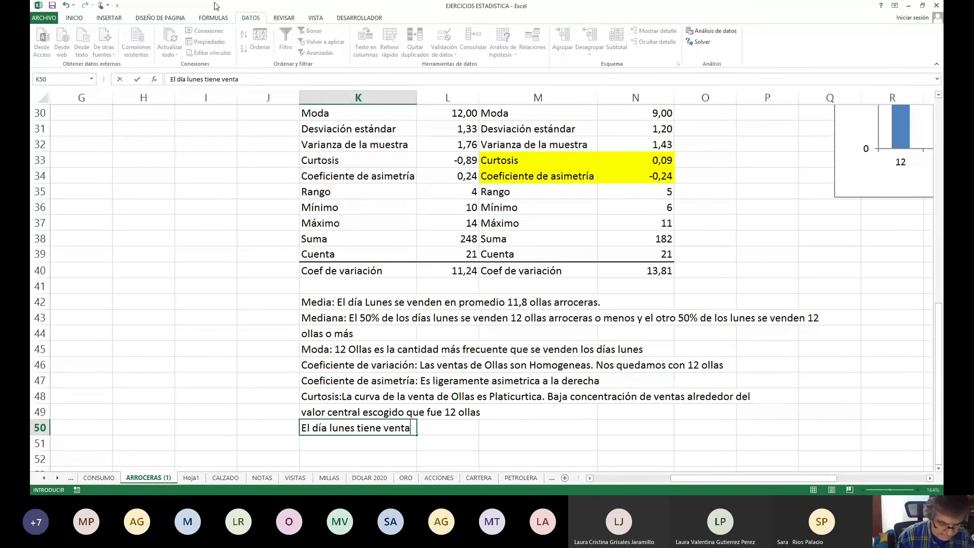
pyautogui.write('s más ')
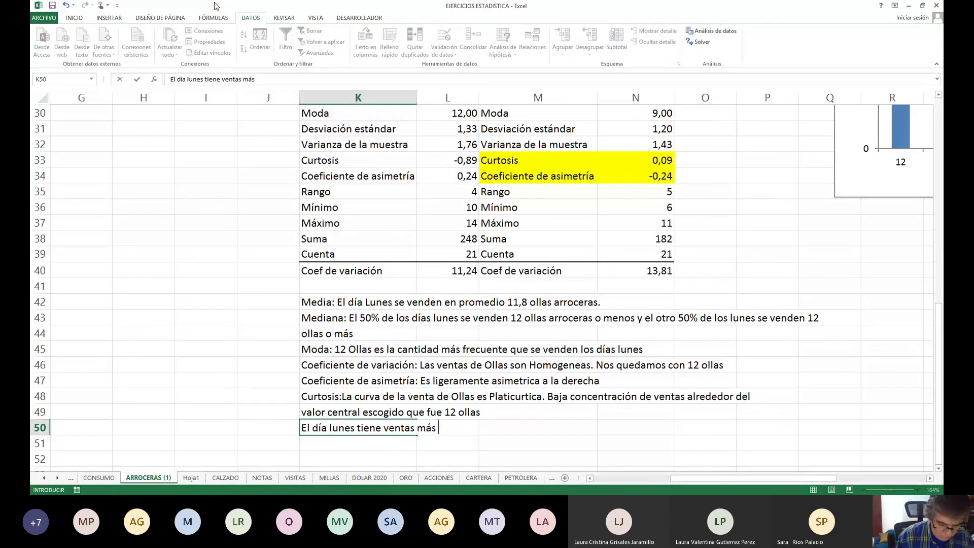
pyautogui.write('homogen')
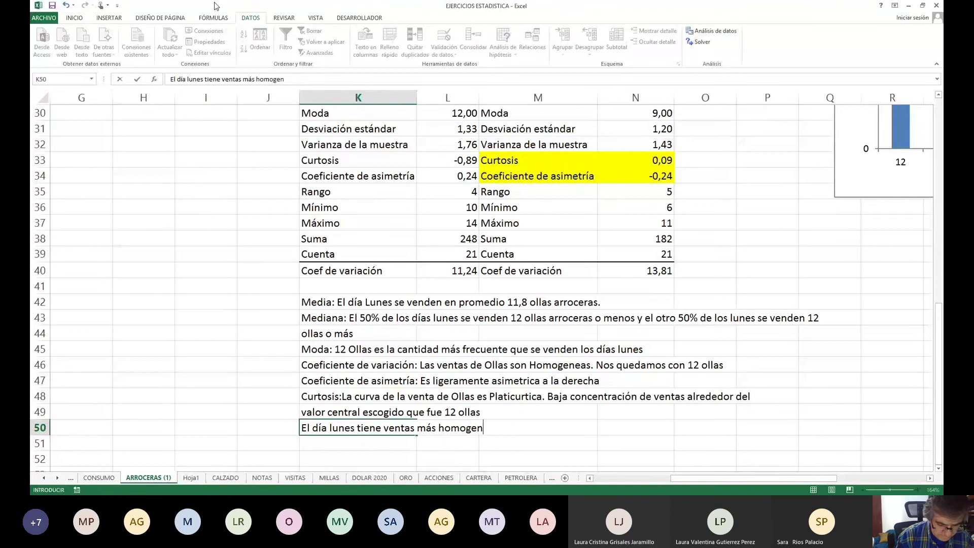
pyautogui.write('eas p')
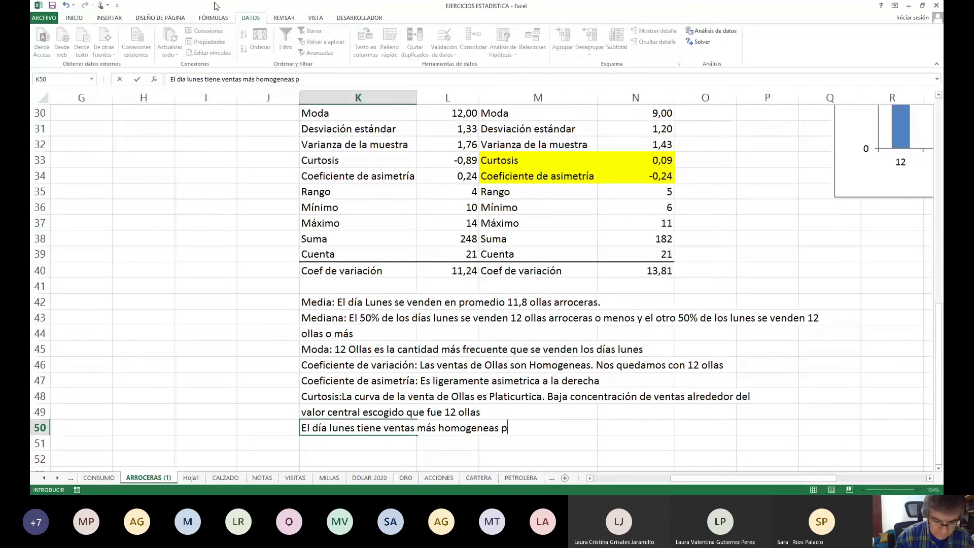
pyautogui.write('or tener ')
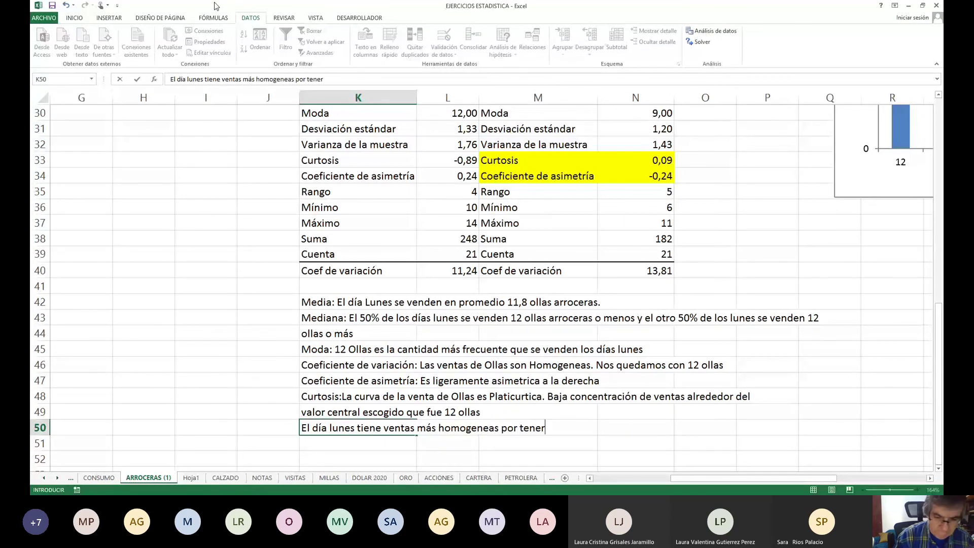
pyautogui.write('menor c')
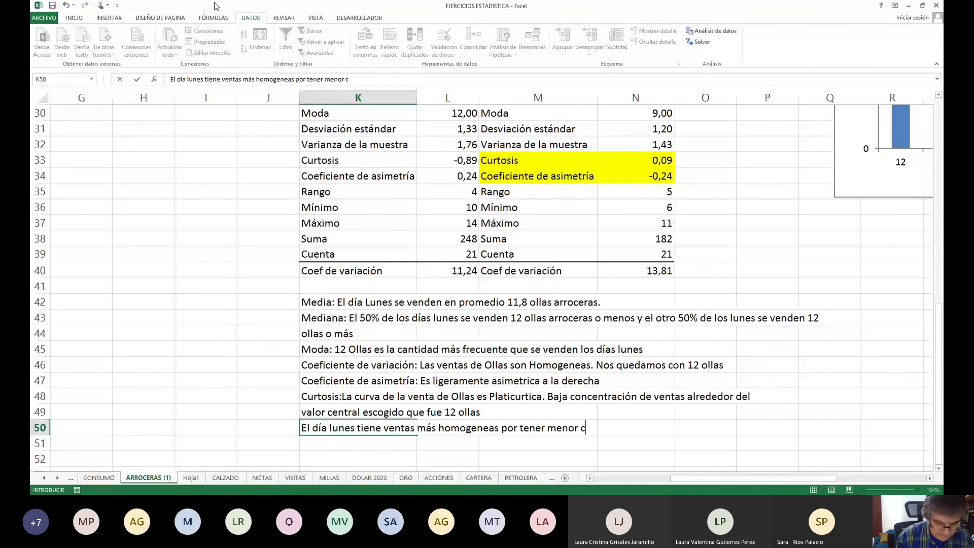
pyautogui.write('oef')
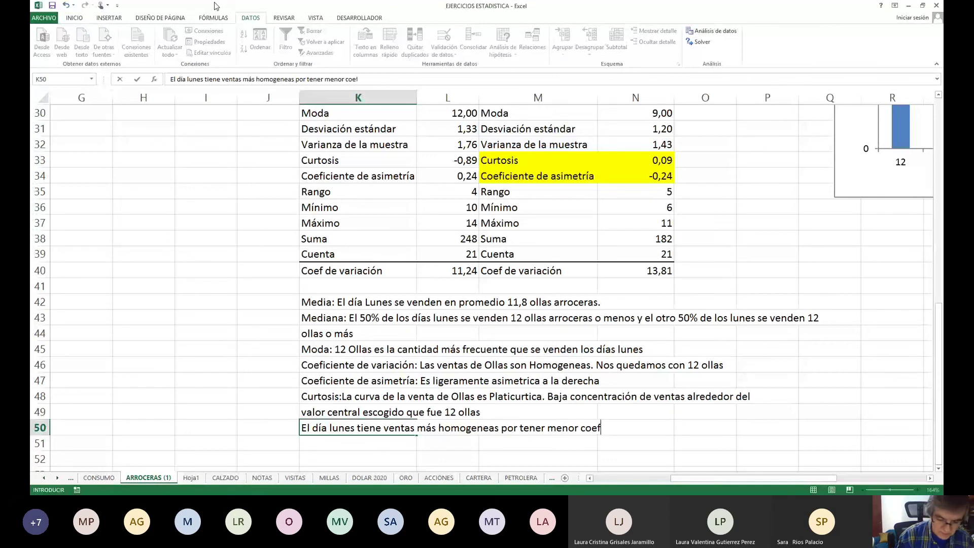
pyautogui.write('iciente ')
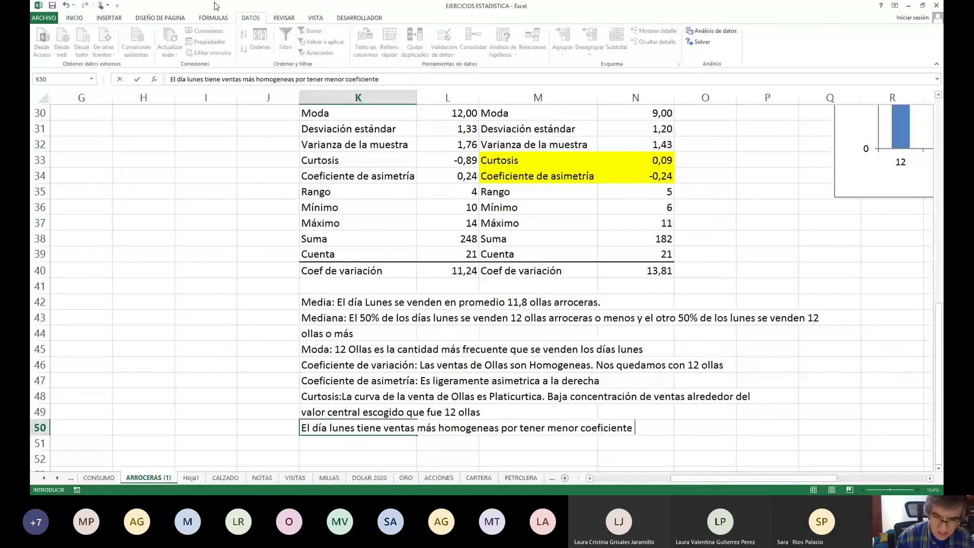
pyautogui.write('de var')
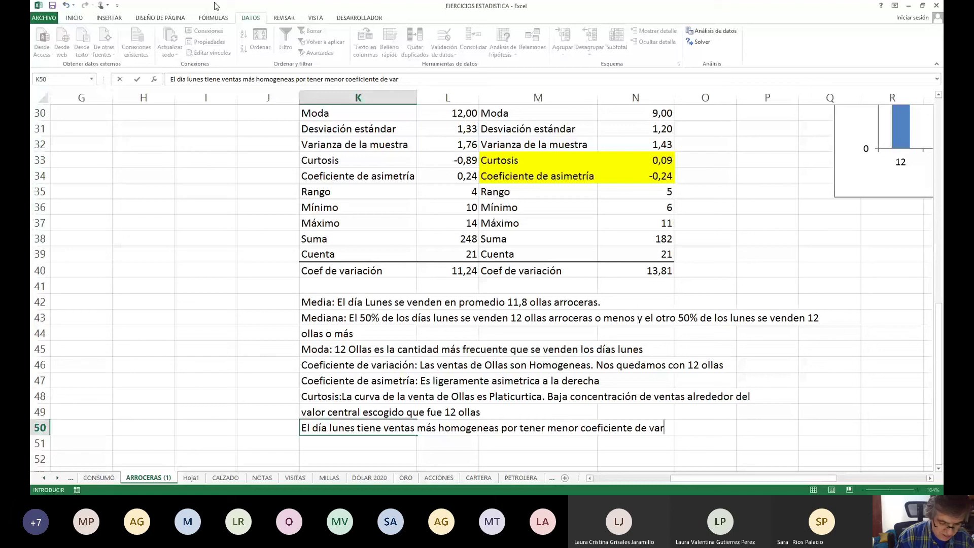
pyautogui.write('iaci')
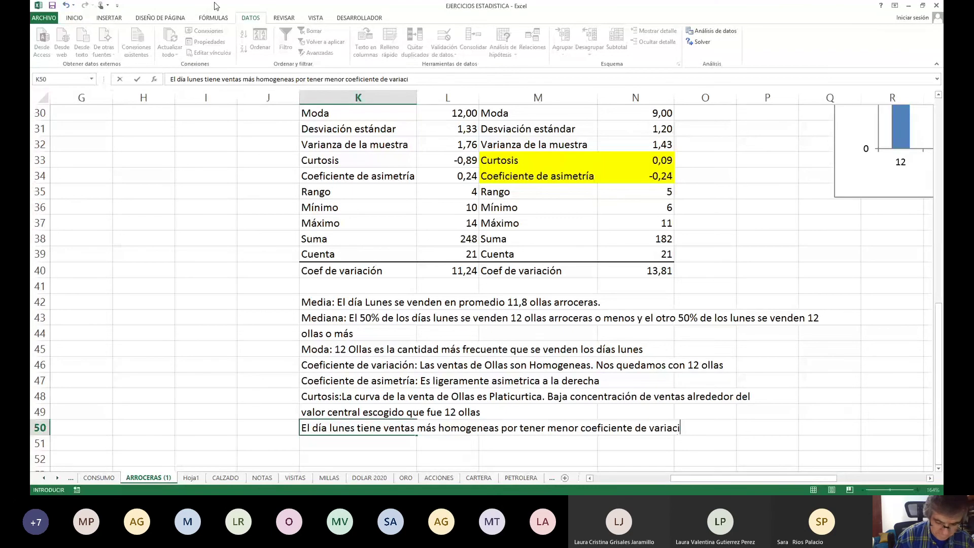
pyautogui.write('ón')
pyautogui.press('Return')
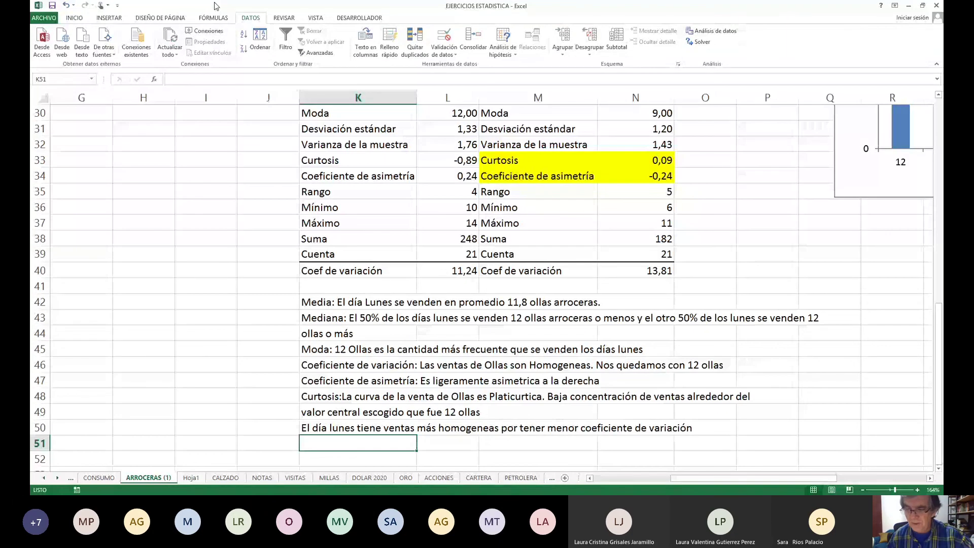
# Enter the label "Recorrido(Rango)" in K51 below the coefficient of variation conclusion
pyautogui.scroll(-1, 487, 279)
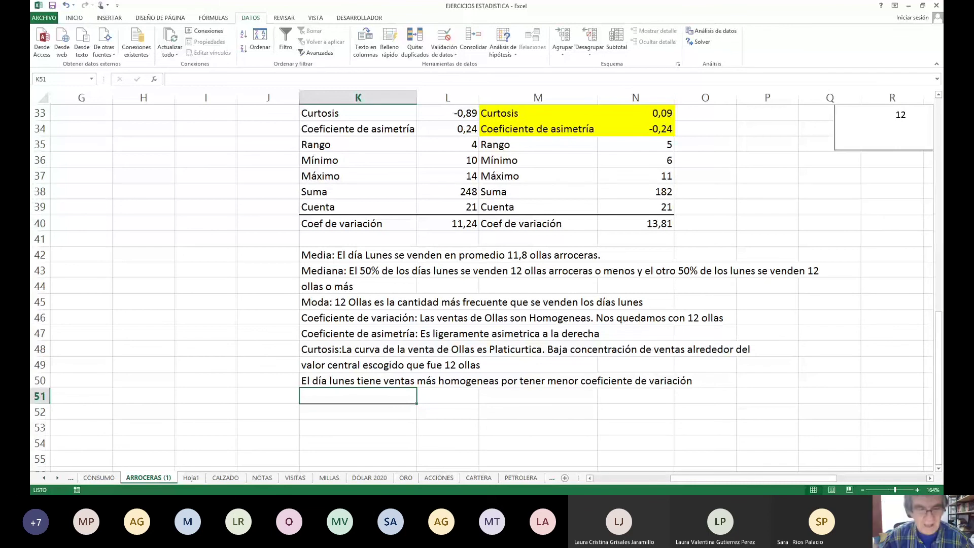
pyautogui.write('Rec')
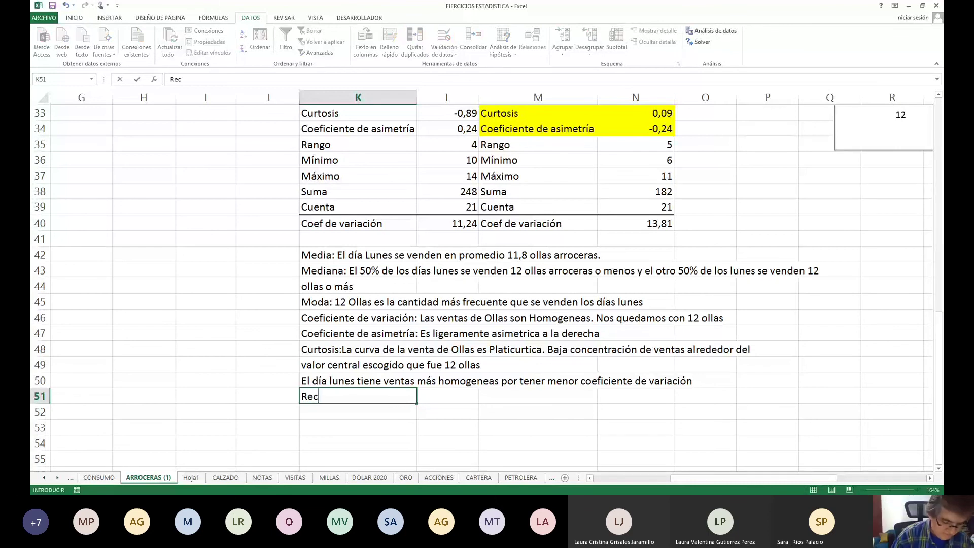
pyautogui.write('orrido(')
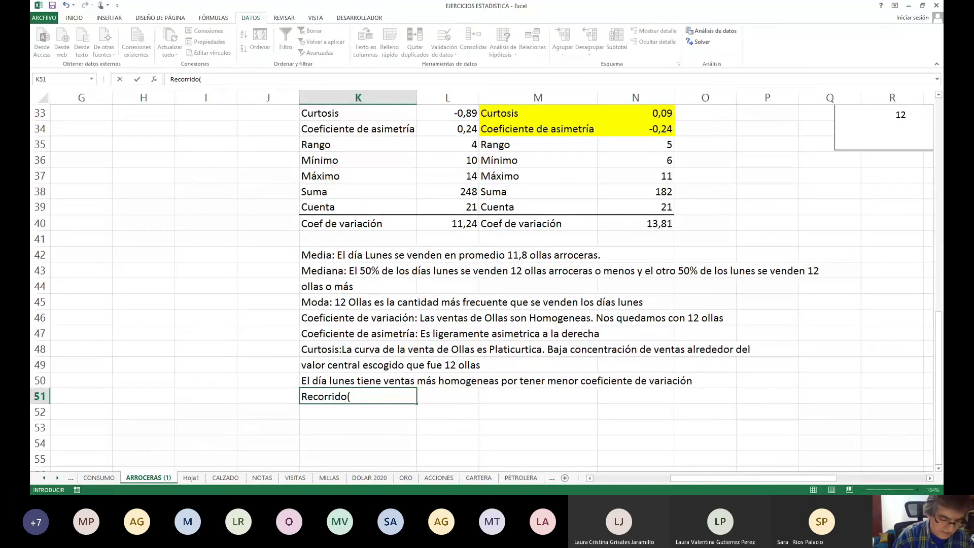
pyautogui.write(' Ran')
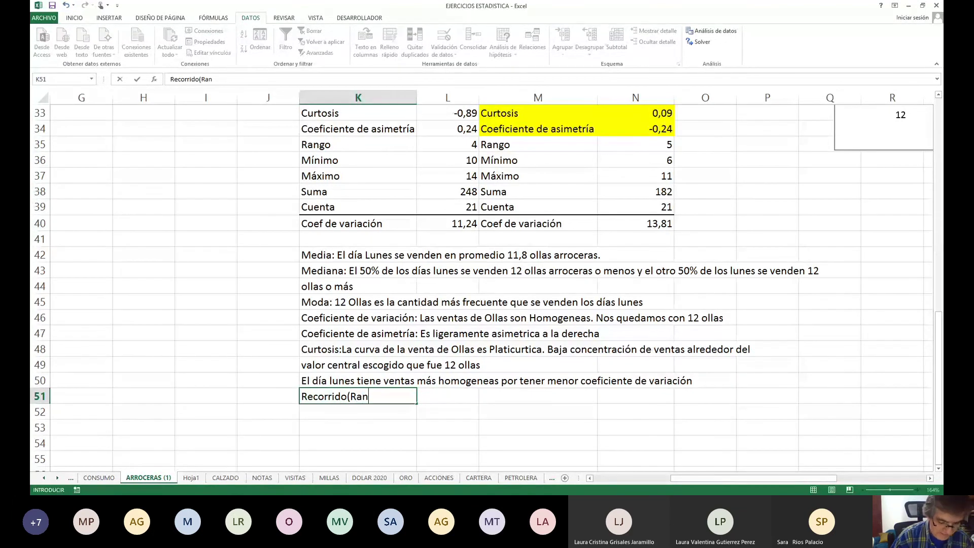
pyautogui.write('go)')
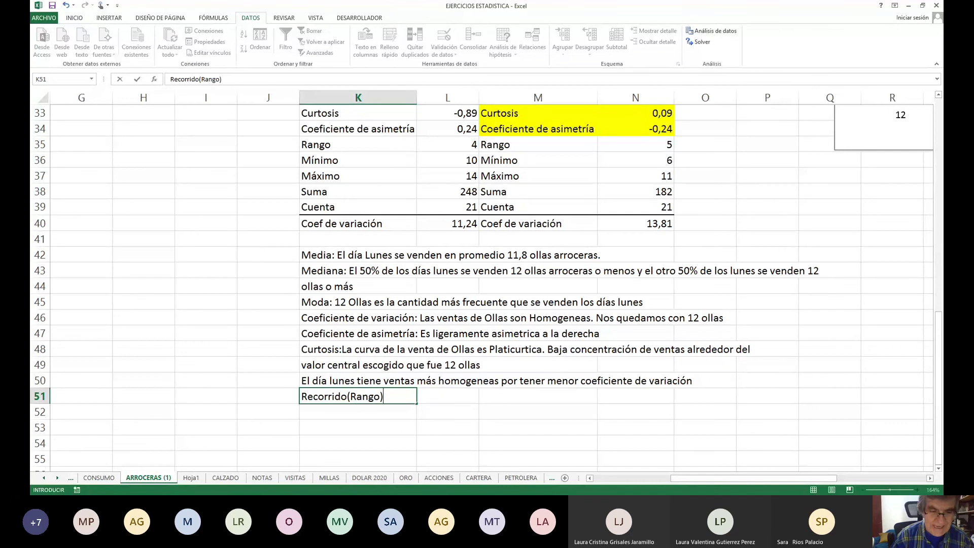
pyautogui.press('Up')
# Look up Monday's Rango in row 35 of the statistics table and return to the range label in K51
pyautogui.press('Up')
pyautogui.press('Up')
pyautogui.press('Up')
pyautogui.press('Up')
pyautogui.press('Up')
pyautogui.press('Up')
pyautogui.press('Up')
pyautogui.press('Up')
pyautogui.press('Up')
pyautogui.press('Up')
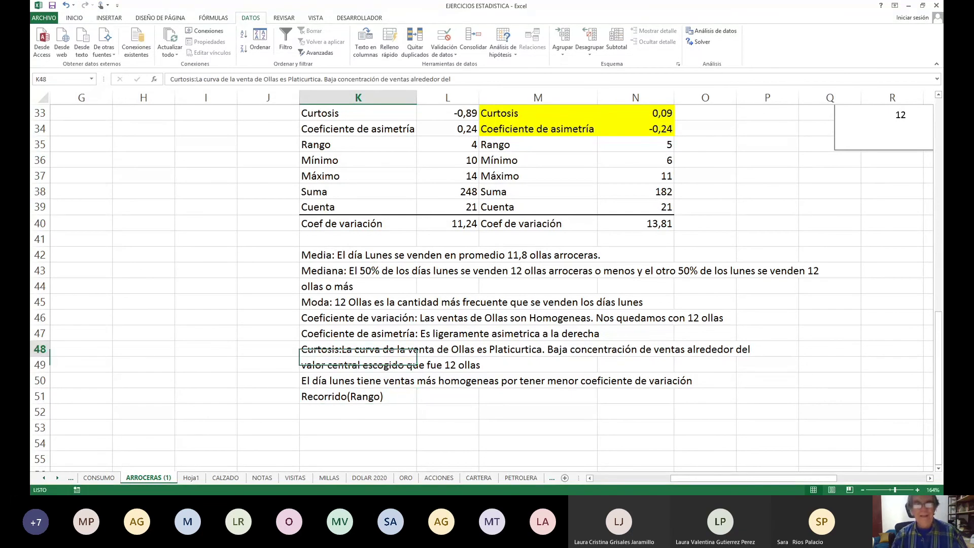
pyautogui.press('Up')
pyautogui.press('Up')
pyautogui.press('Up')
pyautogui.press('Up')
pyautogui.press('Up')
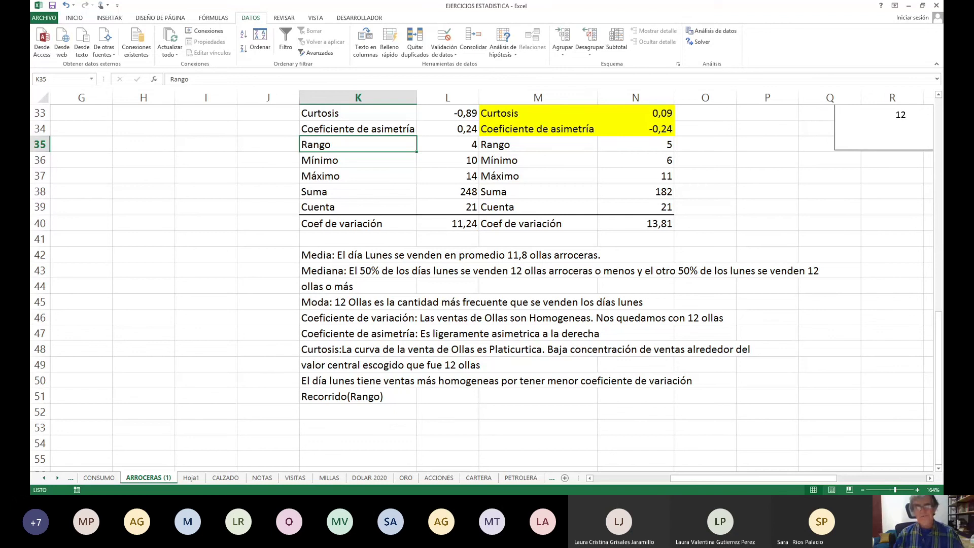
pyautogui.press('Down')
pyautogui.press('Down')
pyautogui.press('Down')
pyautogui.press('Down')
pyautogui.press('Down')
pyautogui.press('Down')
pyautogui.press('Down')
pyautogui.press('Down')
pyautogui.press('Down')
pyautogui.press('Down')
pyautogui.press('Down')
pyautogui.press('Down')
pyautogui.press('Down')
pyautogui.press('Down')
pyautogui.press('Down')
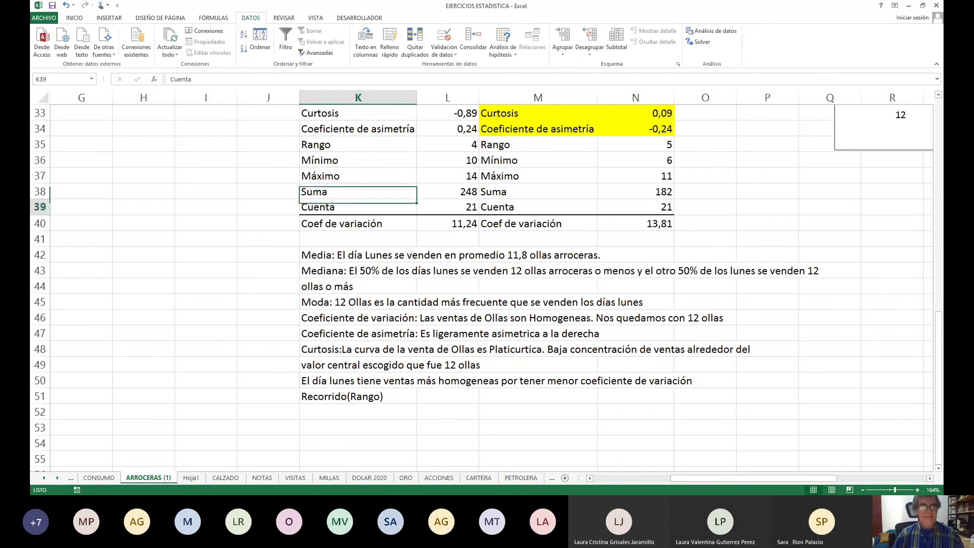
pyautogui.press('Down')
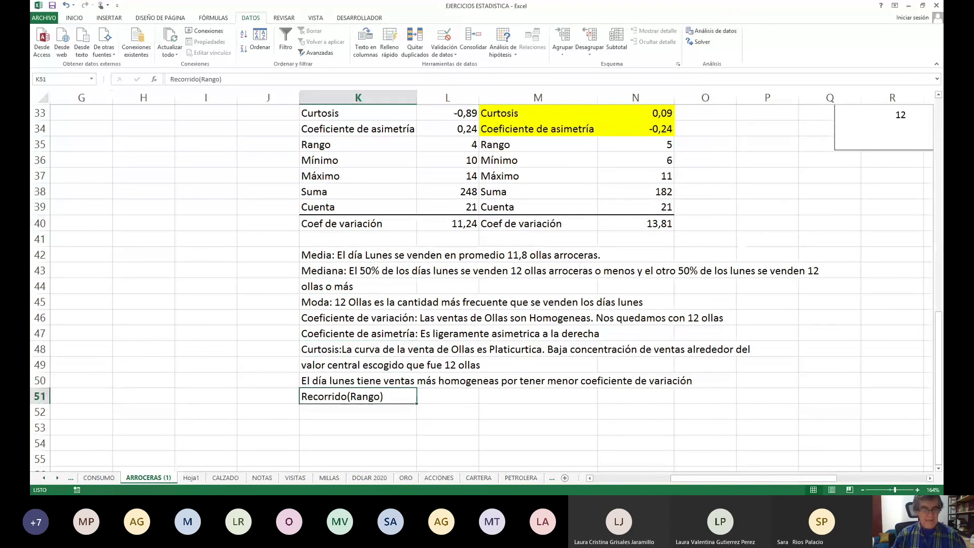
# Extend the range label in K51 to read "Recorrido(Rango) 4 Ollas :"
pyautogui.press('F2')
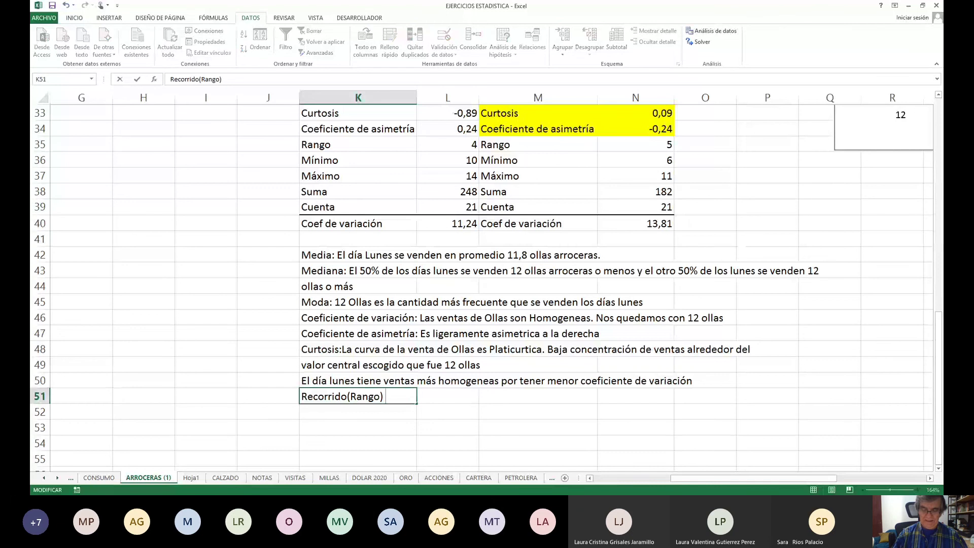
pyautogui.write('4')
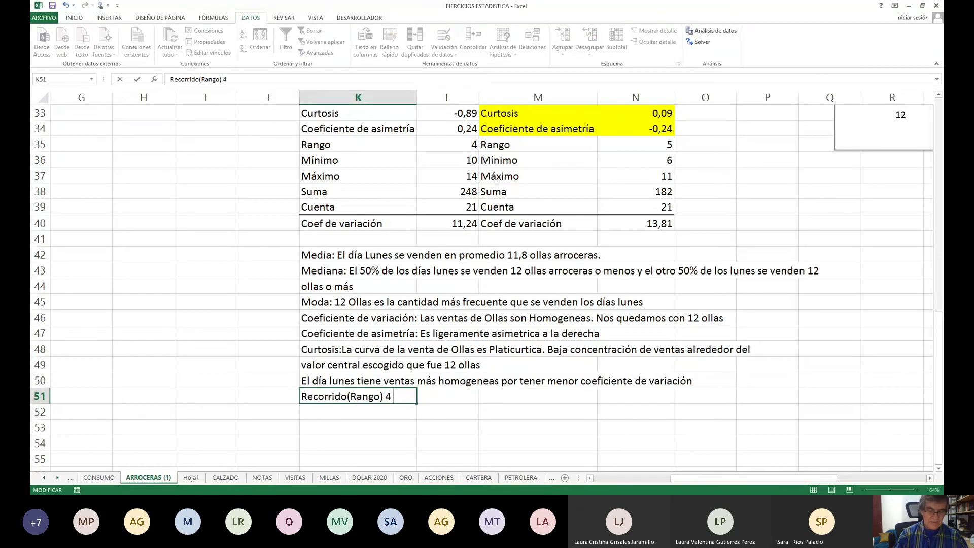
pyautogui.write(' Ollas')
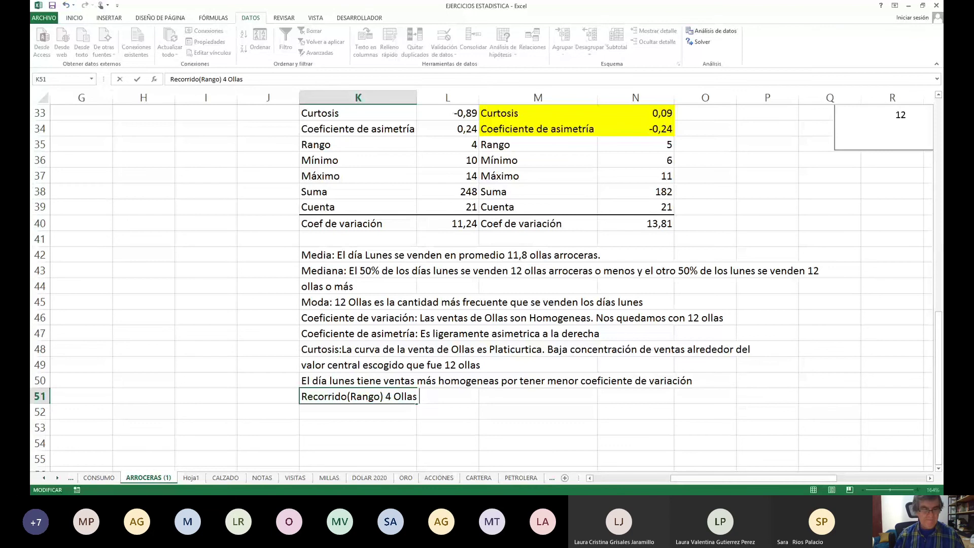
pyautogui.write(':')
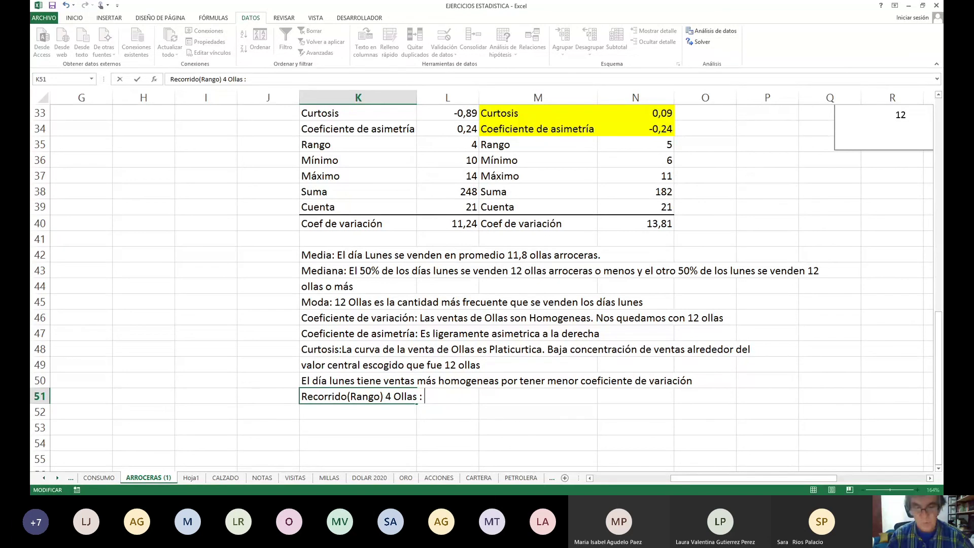
# Continue the range interpretation in K51 with "Es la diferencia entre el lunes que más ollas se han vendido(14)"
pyautogui.write('E')
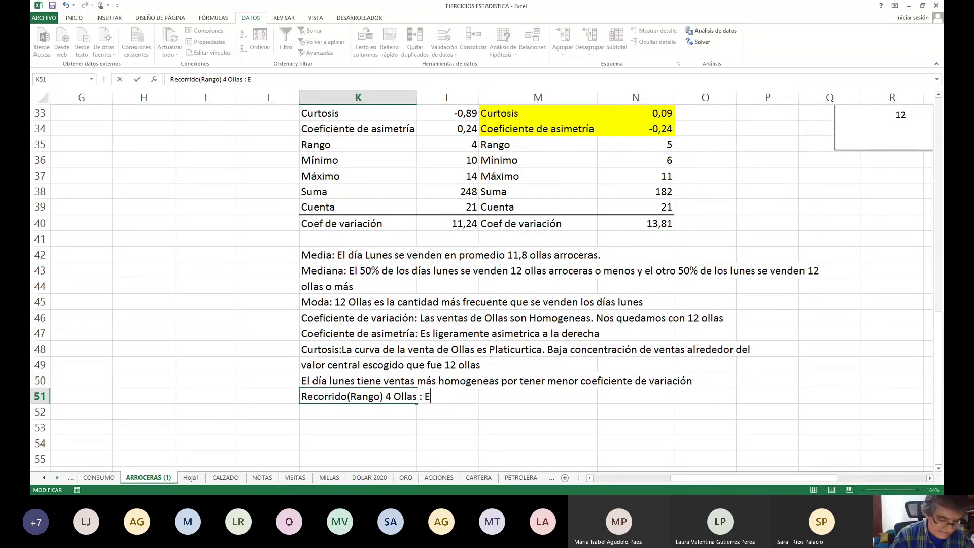
pyautogui.write('s la d')
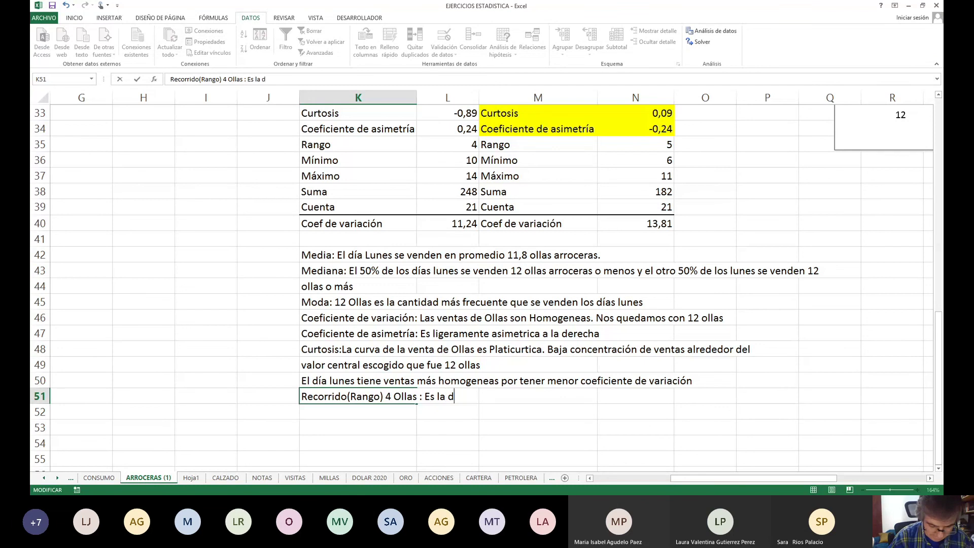
pyautogui.write('iferenc')
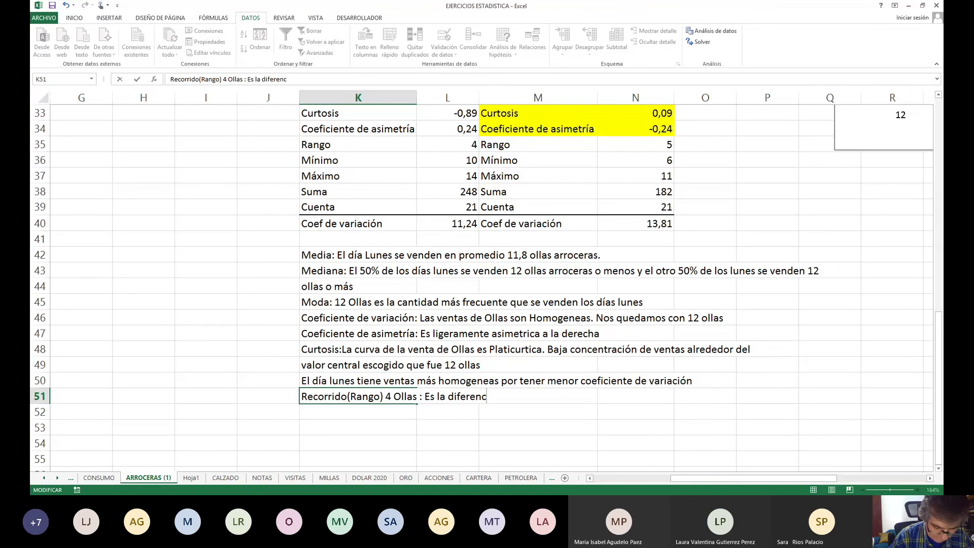
pyautogui.write('ia entre')
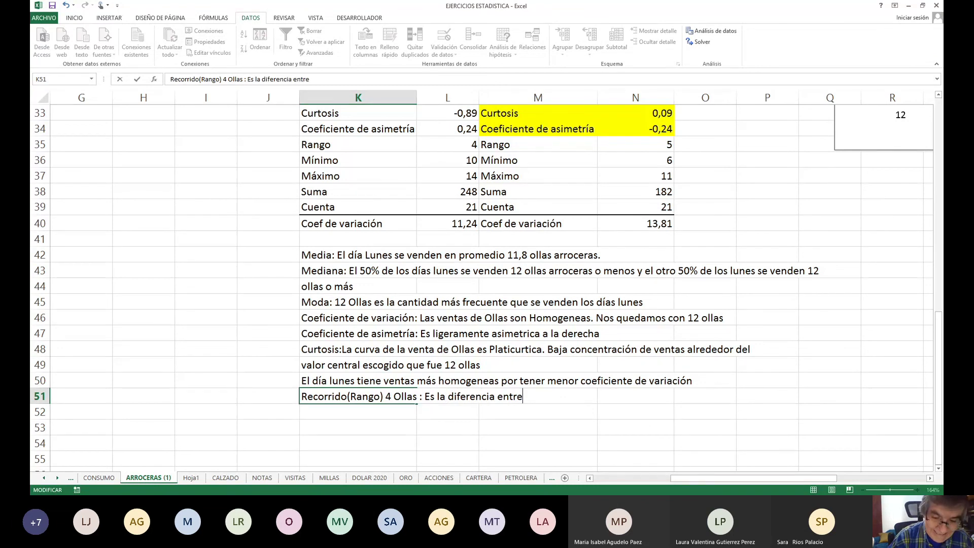
pyautogui.write(' el lun')
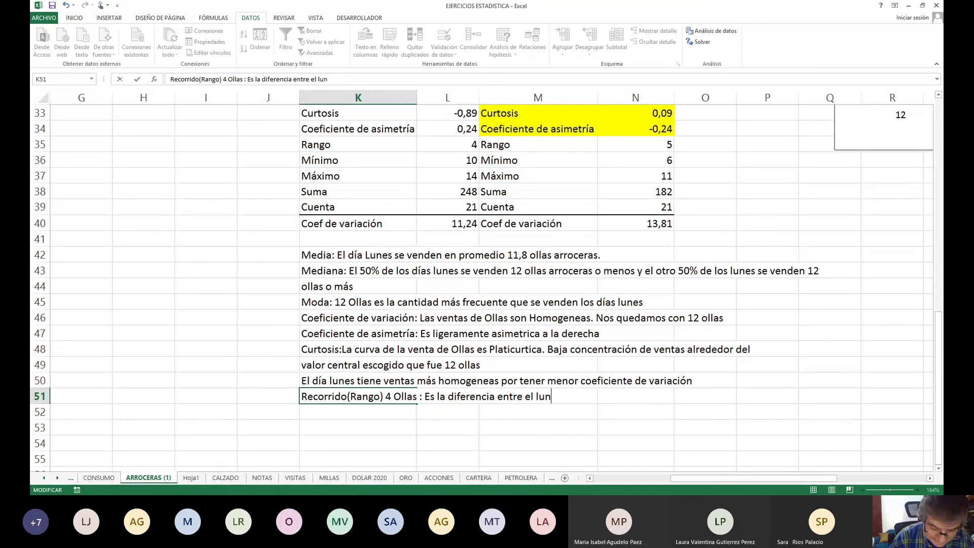
pyautogui.write('es que ')
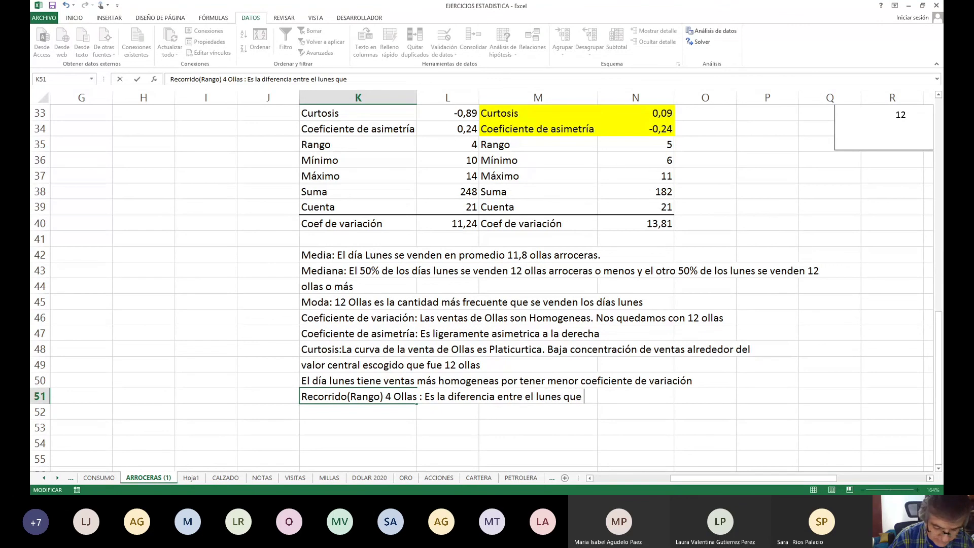
pyautogui.write('más')
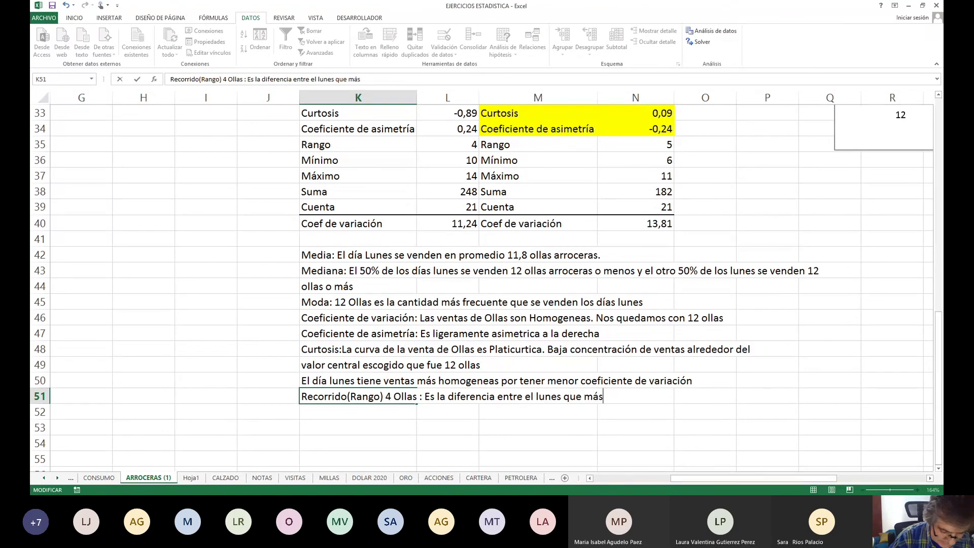
pyautogui.write(' ollas')
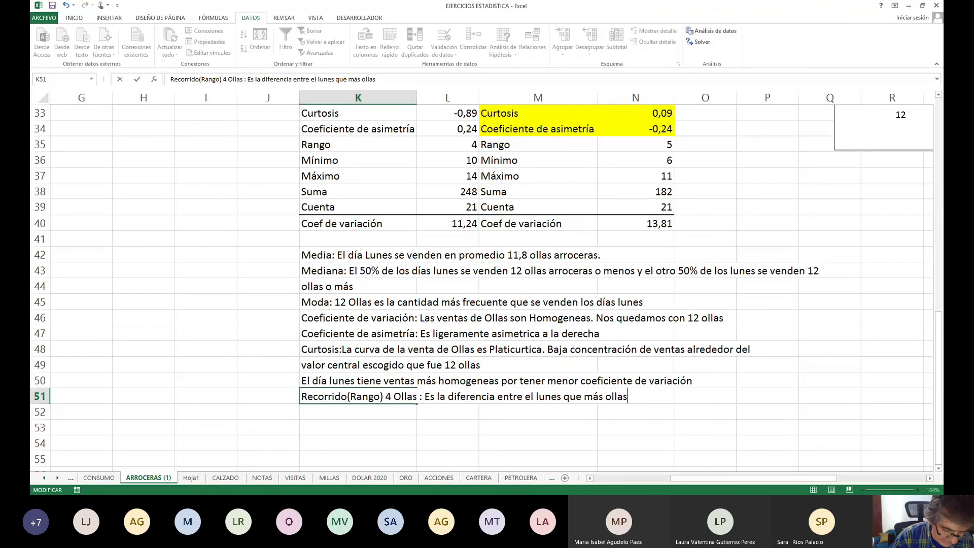
pyautogui.write(' se han ve')
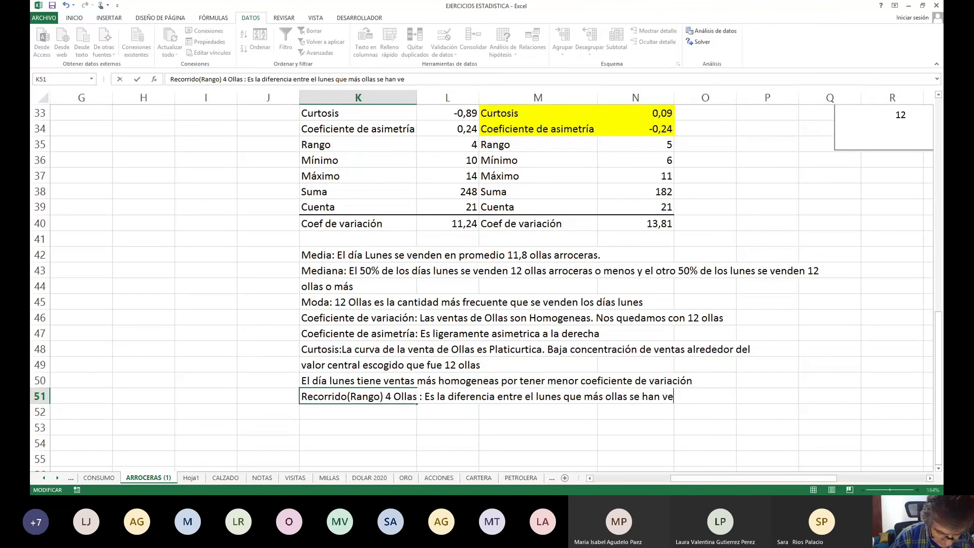
pyautogui.write('ndido')
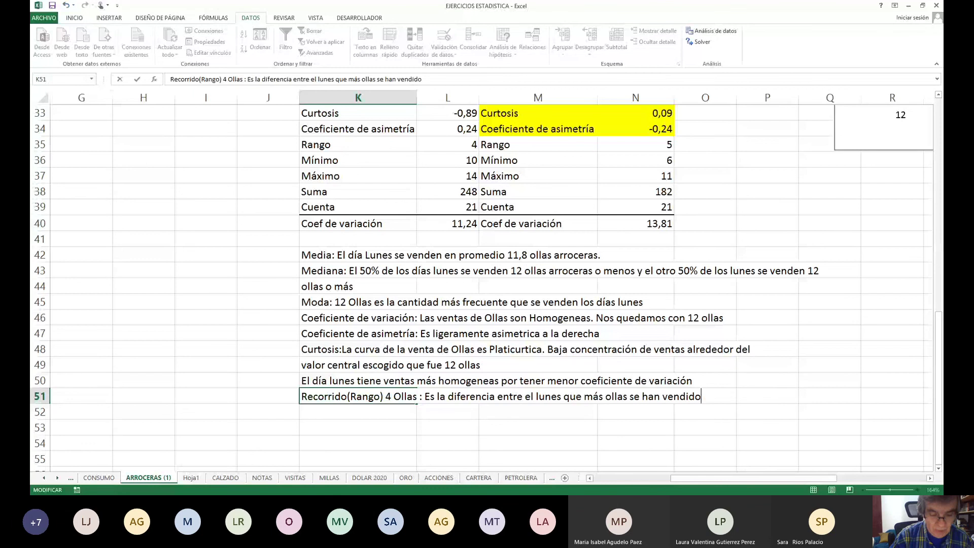
pyautogui.write('(1')
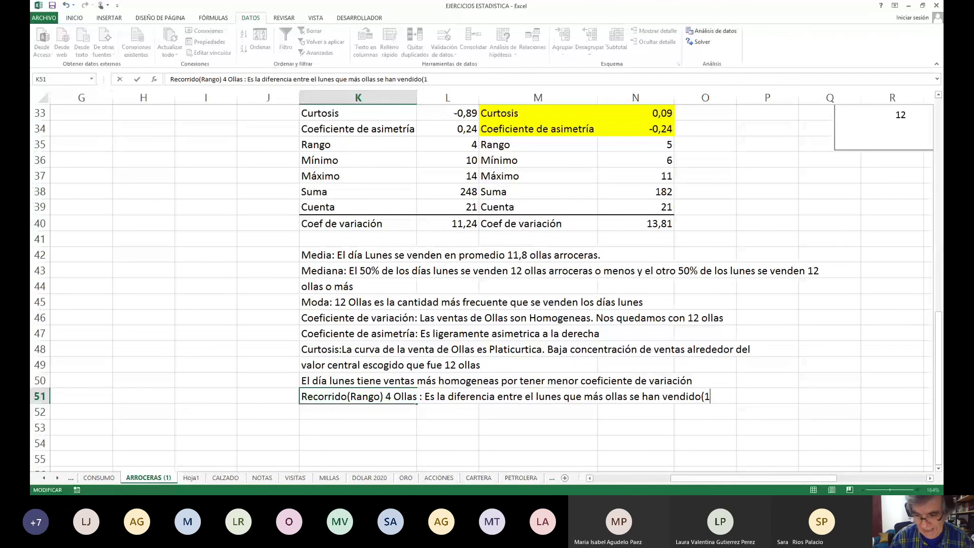
pyautogui.write('4)')
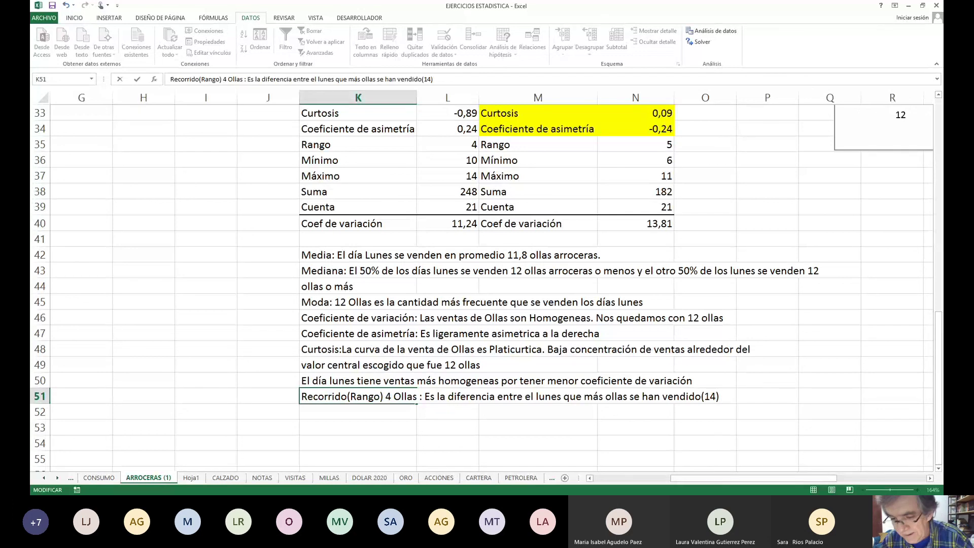
# Complete the range interpretation in K51 with "y el lunes que menos ollas se han vendido(10)" and commit the entry
pyautogui.write('y el')
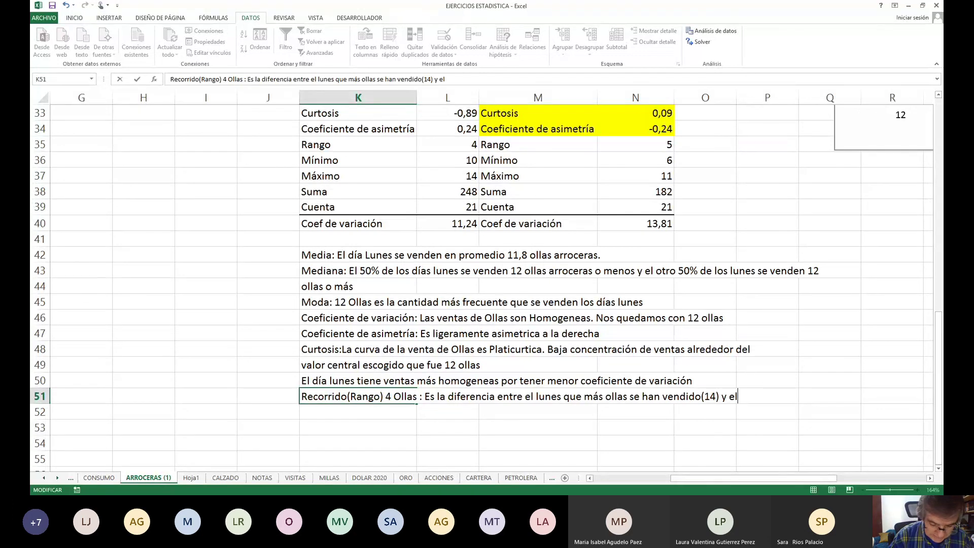
pyautogui.write(' lunes que')
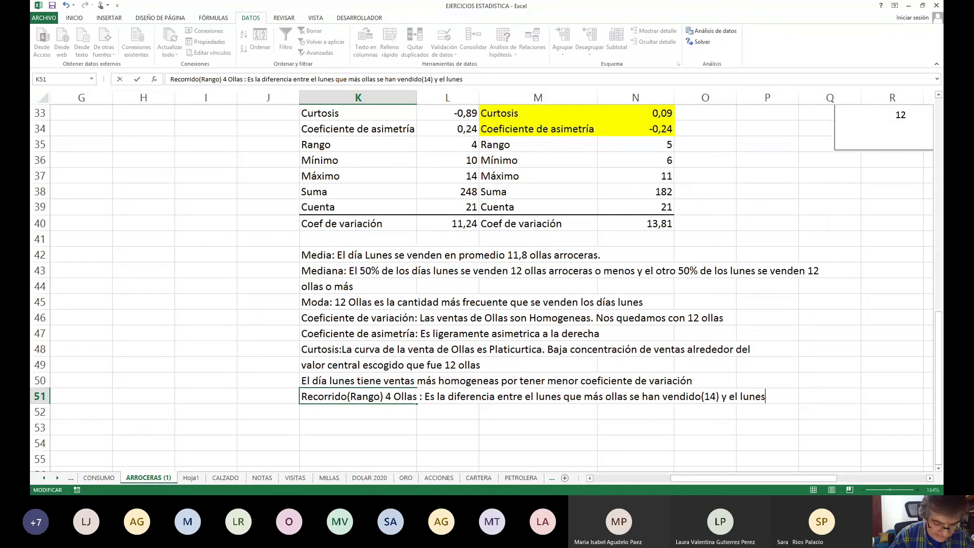
pyautogui.write(' m')
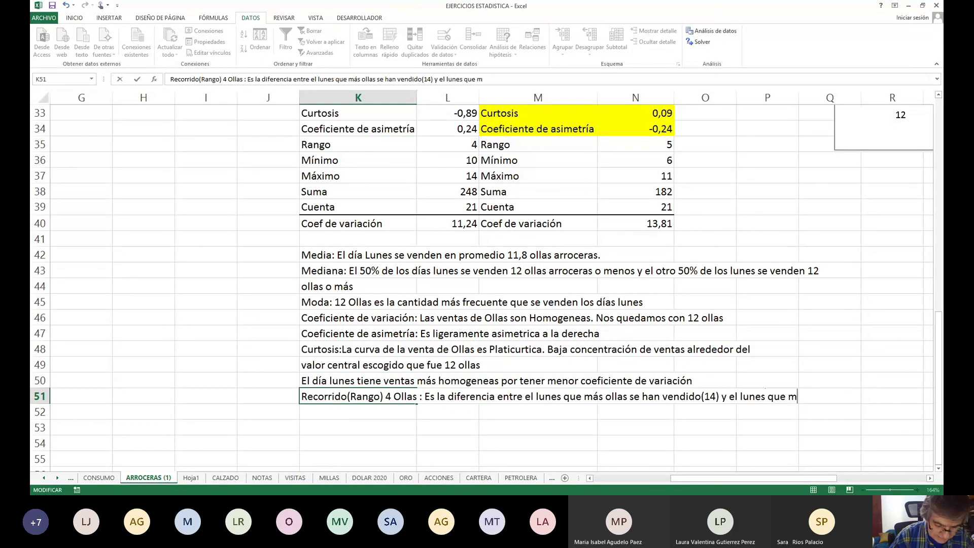
pyautogui.write('enos ollas se han')
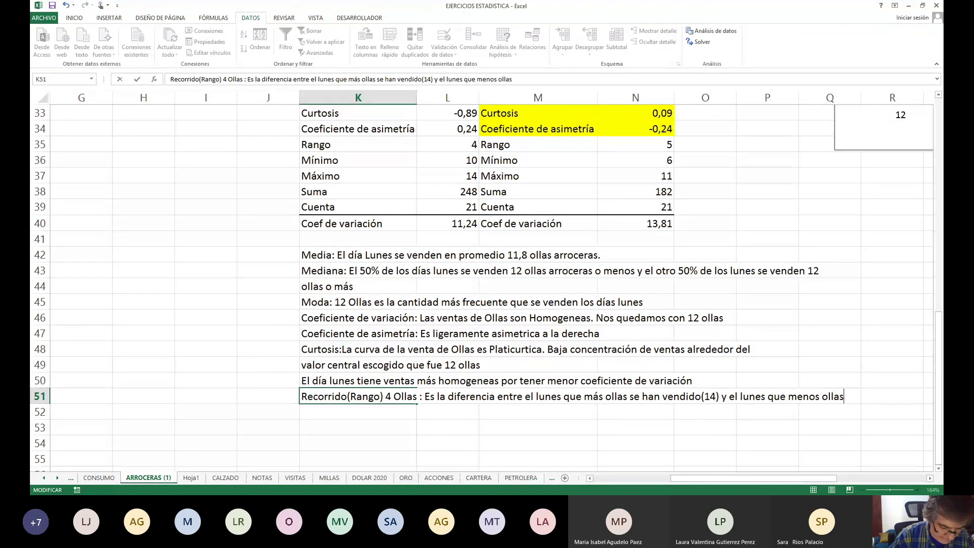
pyautogui.write(' vendi')
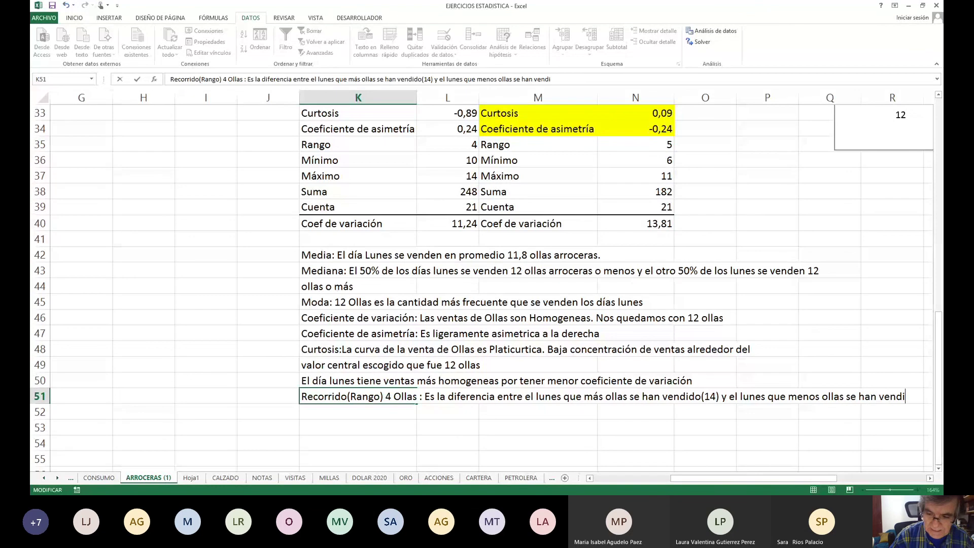
pyautogui.write('do(')
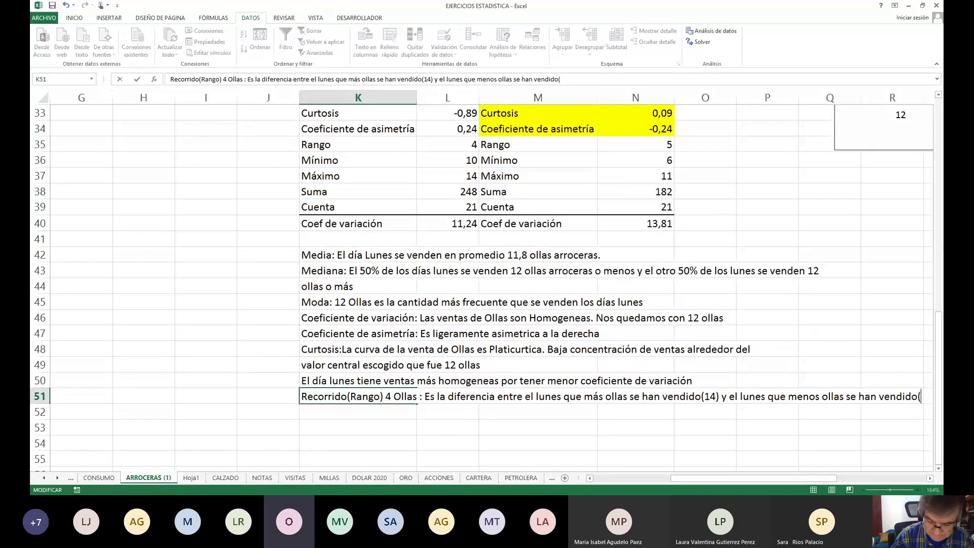
pyautogui.write('10')
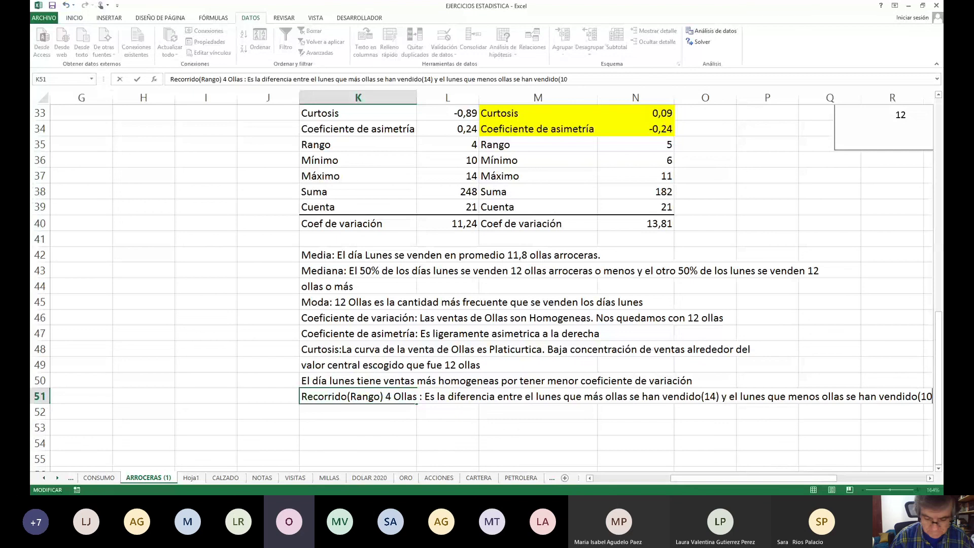
pyautogui.write('=')
pyautogui.press('BackSpace')
pyautogui.write(')')
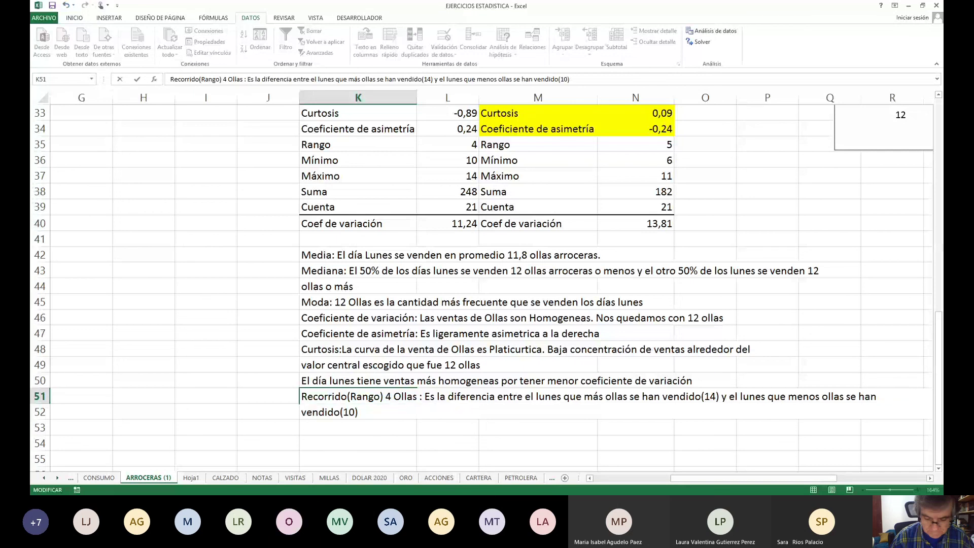
pyautogui.press('Return')
# Review the full Monday range interpretation in row 51 together with the interpretations above it
pyautogui.press('Up')
pyautogui.press('Right')
pyautogui.press('Right')
pyautogui.press('Right')
pyautogui.press('Right')
pyautogui.press('Right')
pyautogui.press('Right')
pyautogui.press('Right')
pyautogui.press('Right')
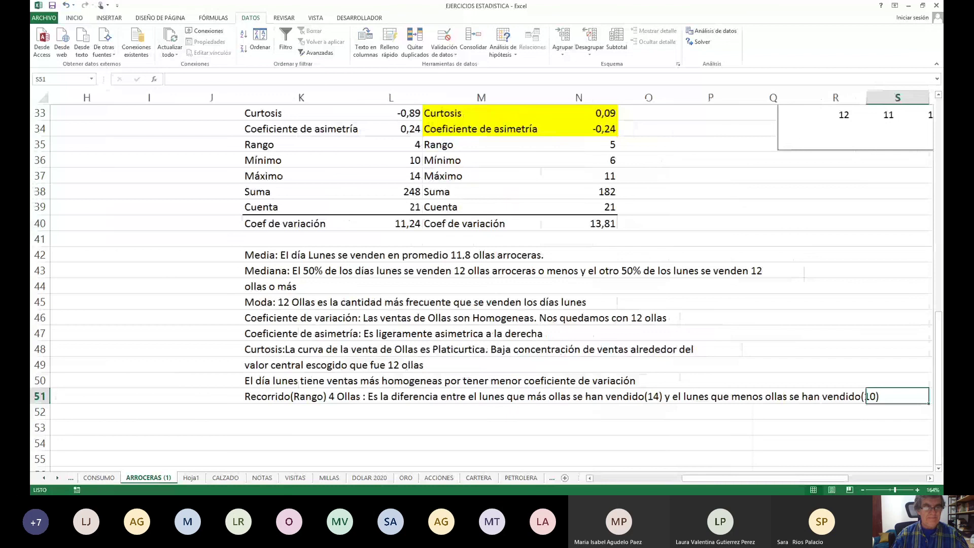
pyautogui.press('Right')
pyautogui.press('Down')
pyautogui.press('Down')
pyautogui.press('Down')
pyautogui.press('Down')
pyautogui.press('Down')
pyautogui.press('Down')
pyautogui.press('Down')
pyautogui.press('Down')
pyautogui.press('Down')
pyautogui.press('Down')
pyautogui.press('Down')
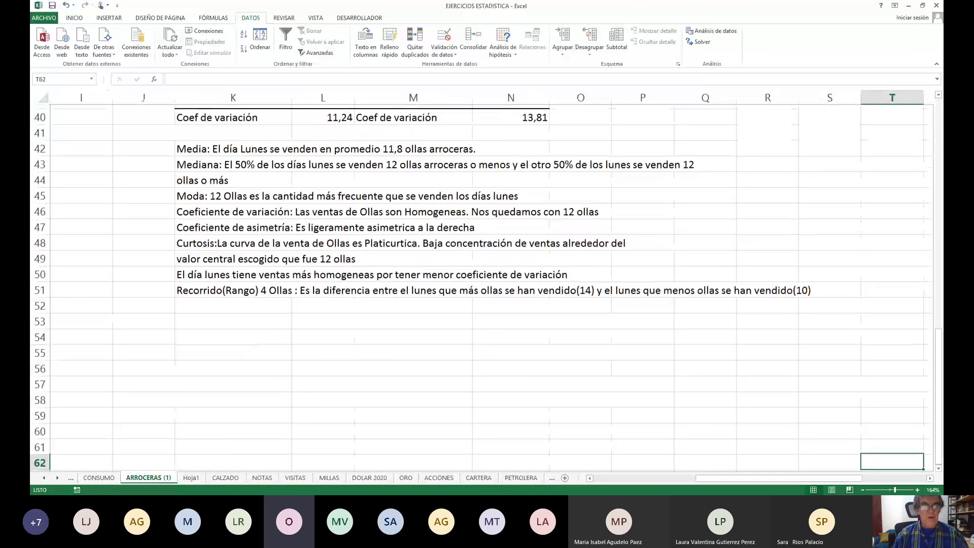
pyautogui.press('Down')
pyautogui.press('Down')
pyautogui.press('Down')
pyautogui.press('Down')
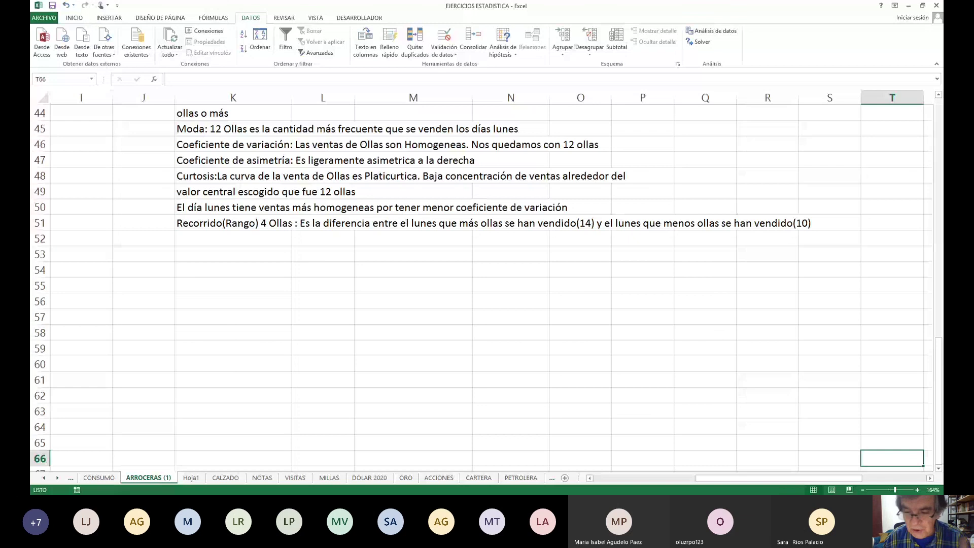
# Examine Tuesday's Rango, Máximo and Mínimo values in cells N35 to N37 of the statistics table
pyautogui.press('Up')
pyautogui.press('Up')
pyautogui.press('Up')
pyautogui.press('Up')
pyautogui.press('Up')
pyautogui.press('Up')
pyautogui.press('Up')
pyautogui.press('Up')
pyautogui.press('Up')
pyautogui.press('Up')
pyautogui.press('Up')
pyautogui.press('Up')
pyautogui.press('Up')
pyautogui.press('Up')
pyautogui.press('Up')
pyautogui.press('Up')
pyautogui.press('Up')
pyautogui.press('Up')
pyautogui.press('Up')
pyautogui.press('Up')
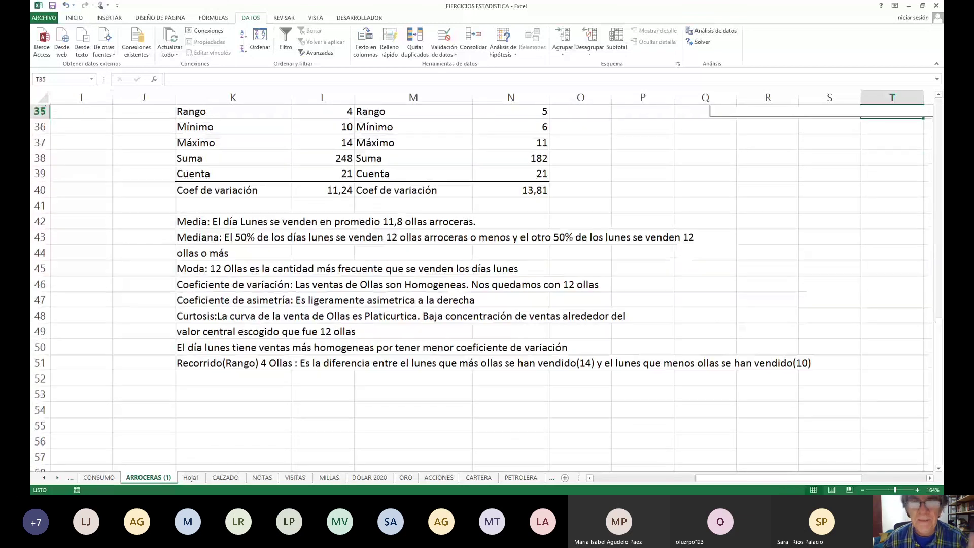
pyautogui.press('Up')
pyautogui.press('Left')
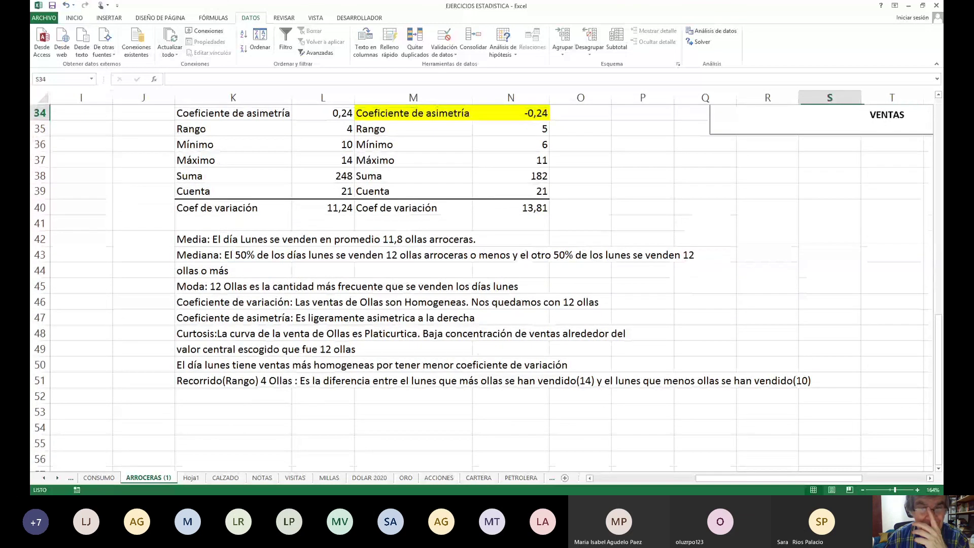
pyautogui.press('Left')
pyautogui.press('Left')
pyautogui.press('Left')
pyautogui.press('Left')
pyautogui.press('Left')
pyautogui.press('Down')
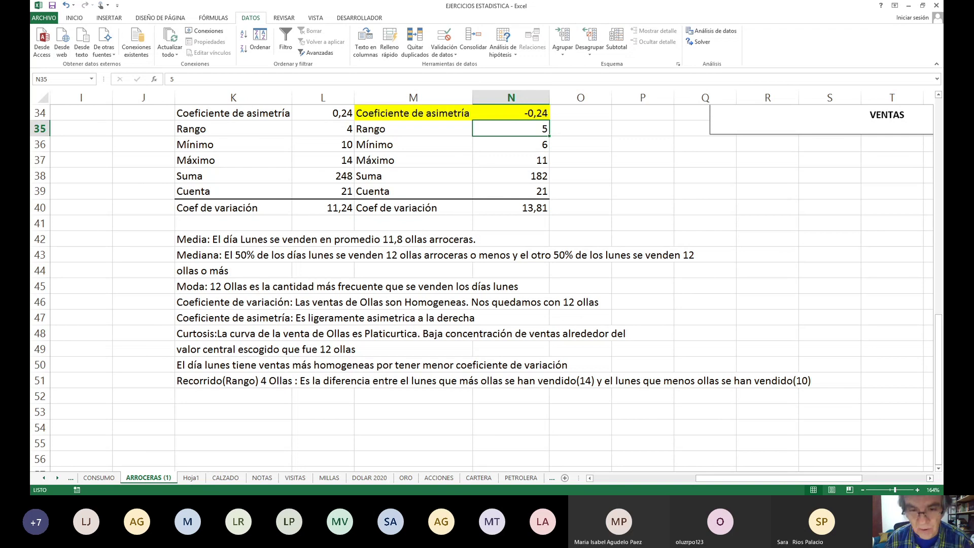
pyautogui.click(511, 161)
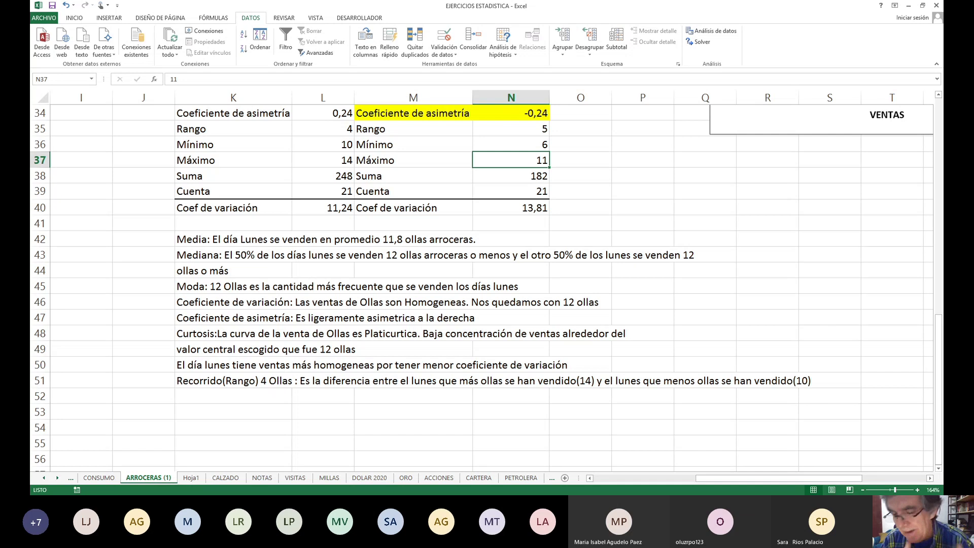
pyautogui.click(511, 144)
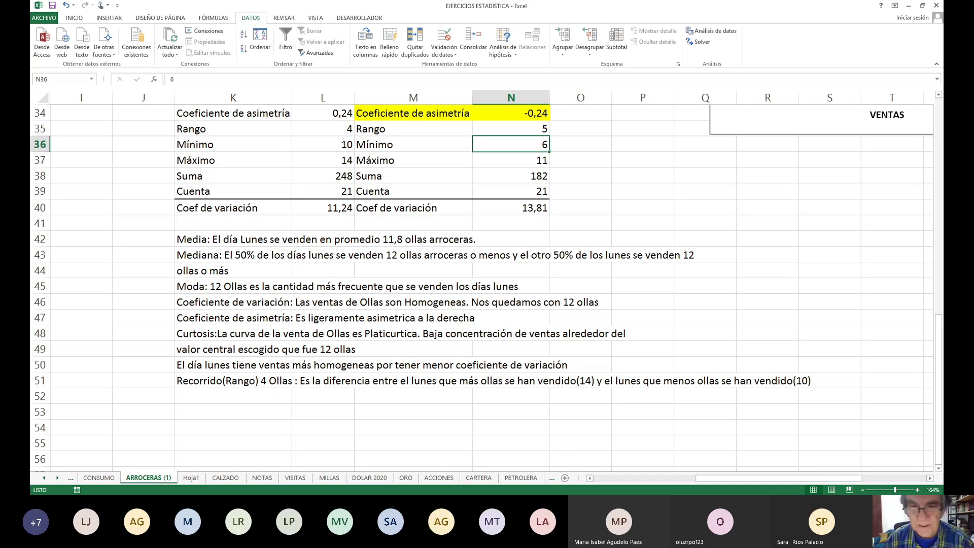